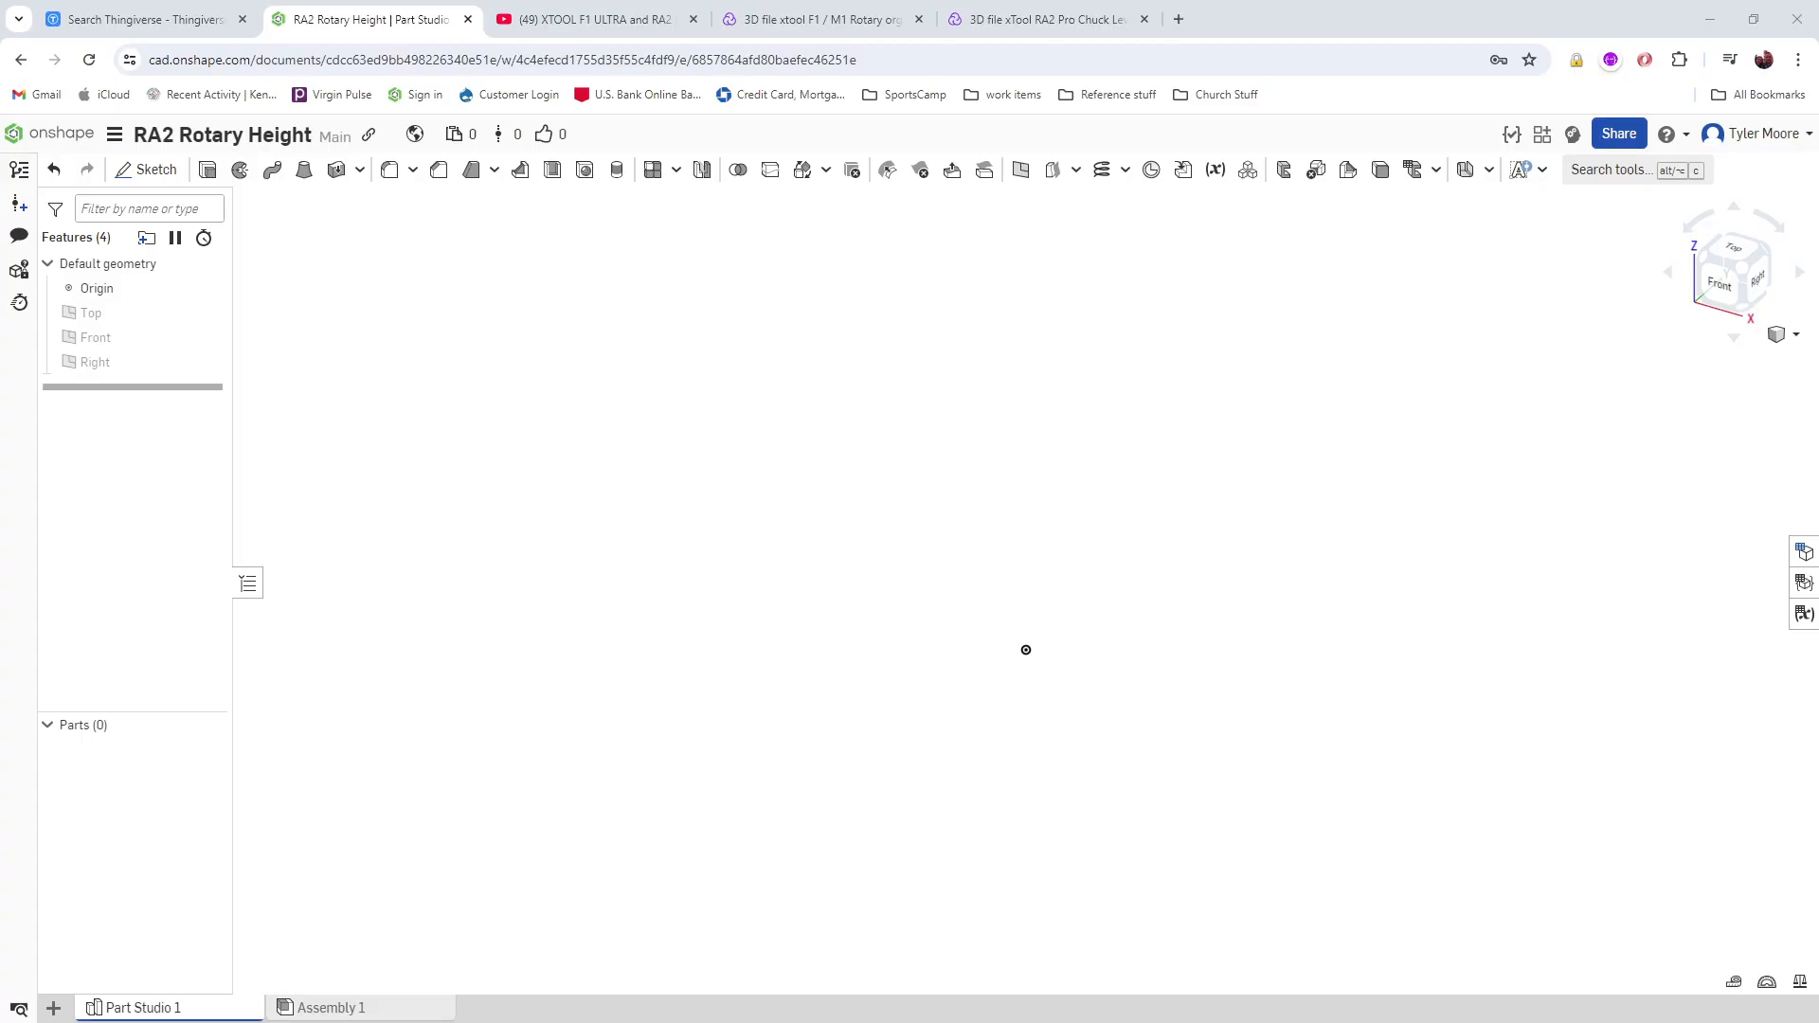
Step: Show the Top, Front and Right default planes and fit them in the view
click(1745, 266)
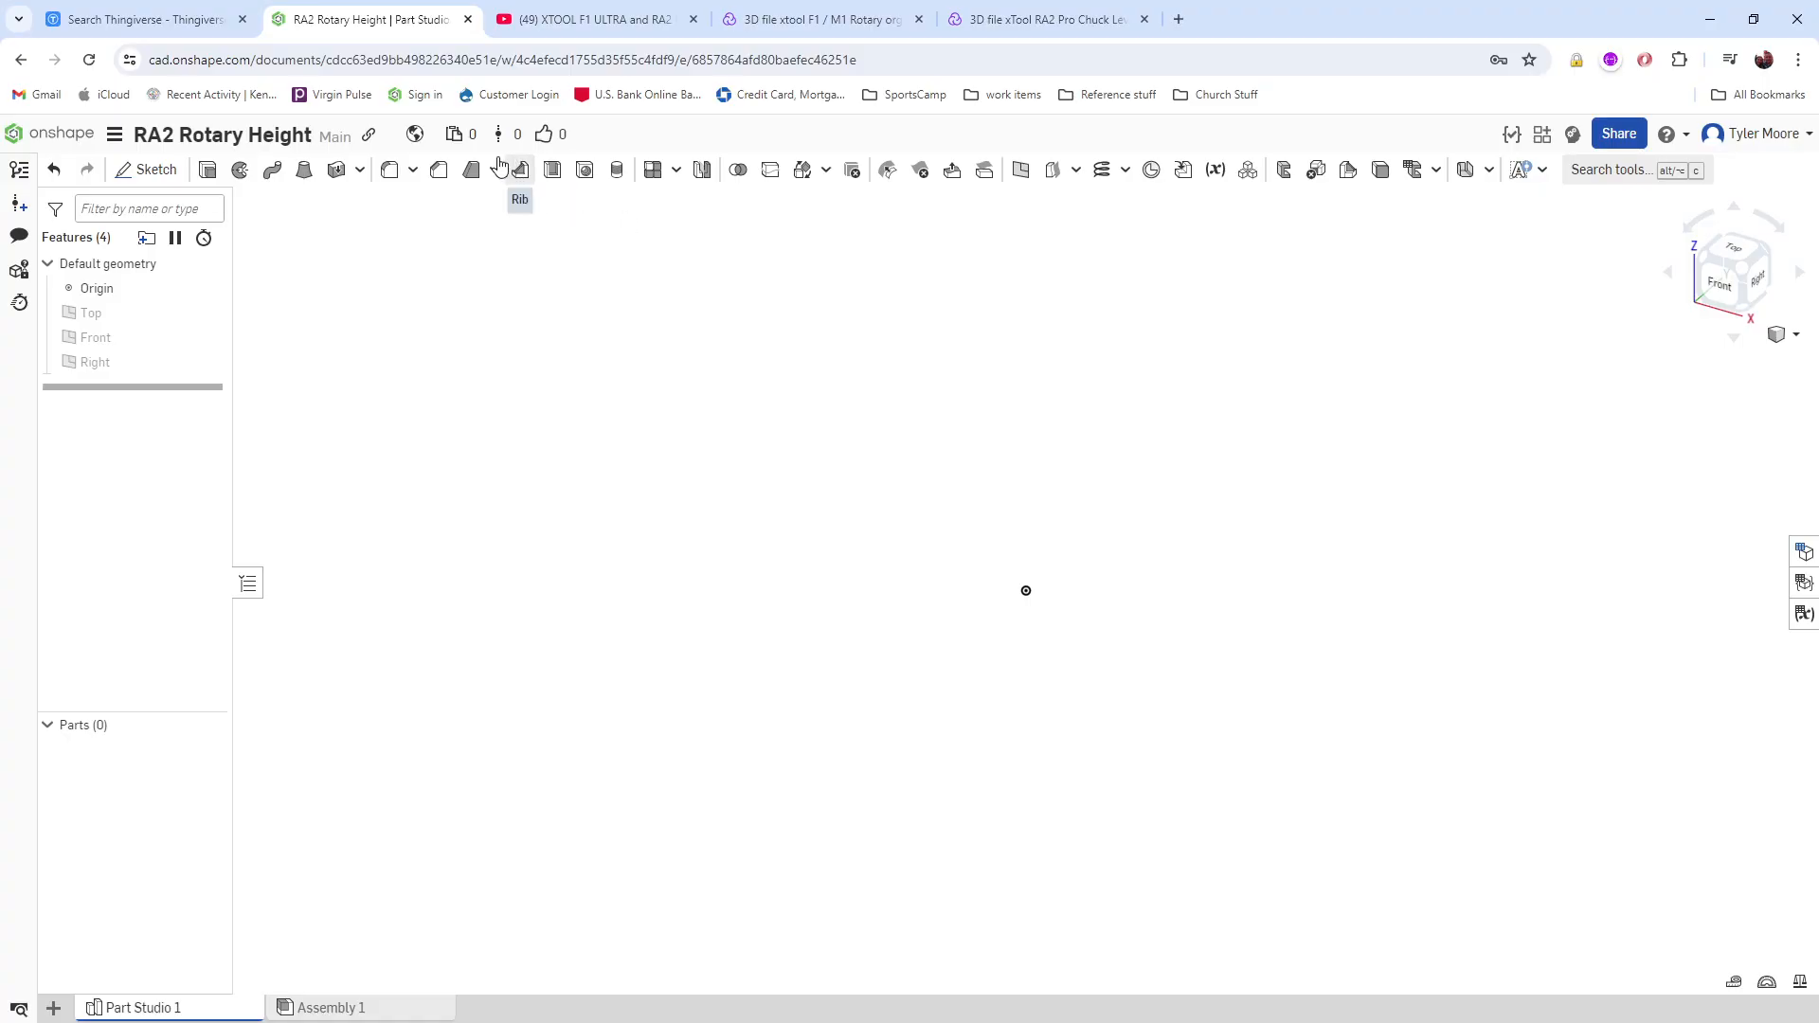
click(208, 313)
click(207, 338)
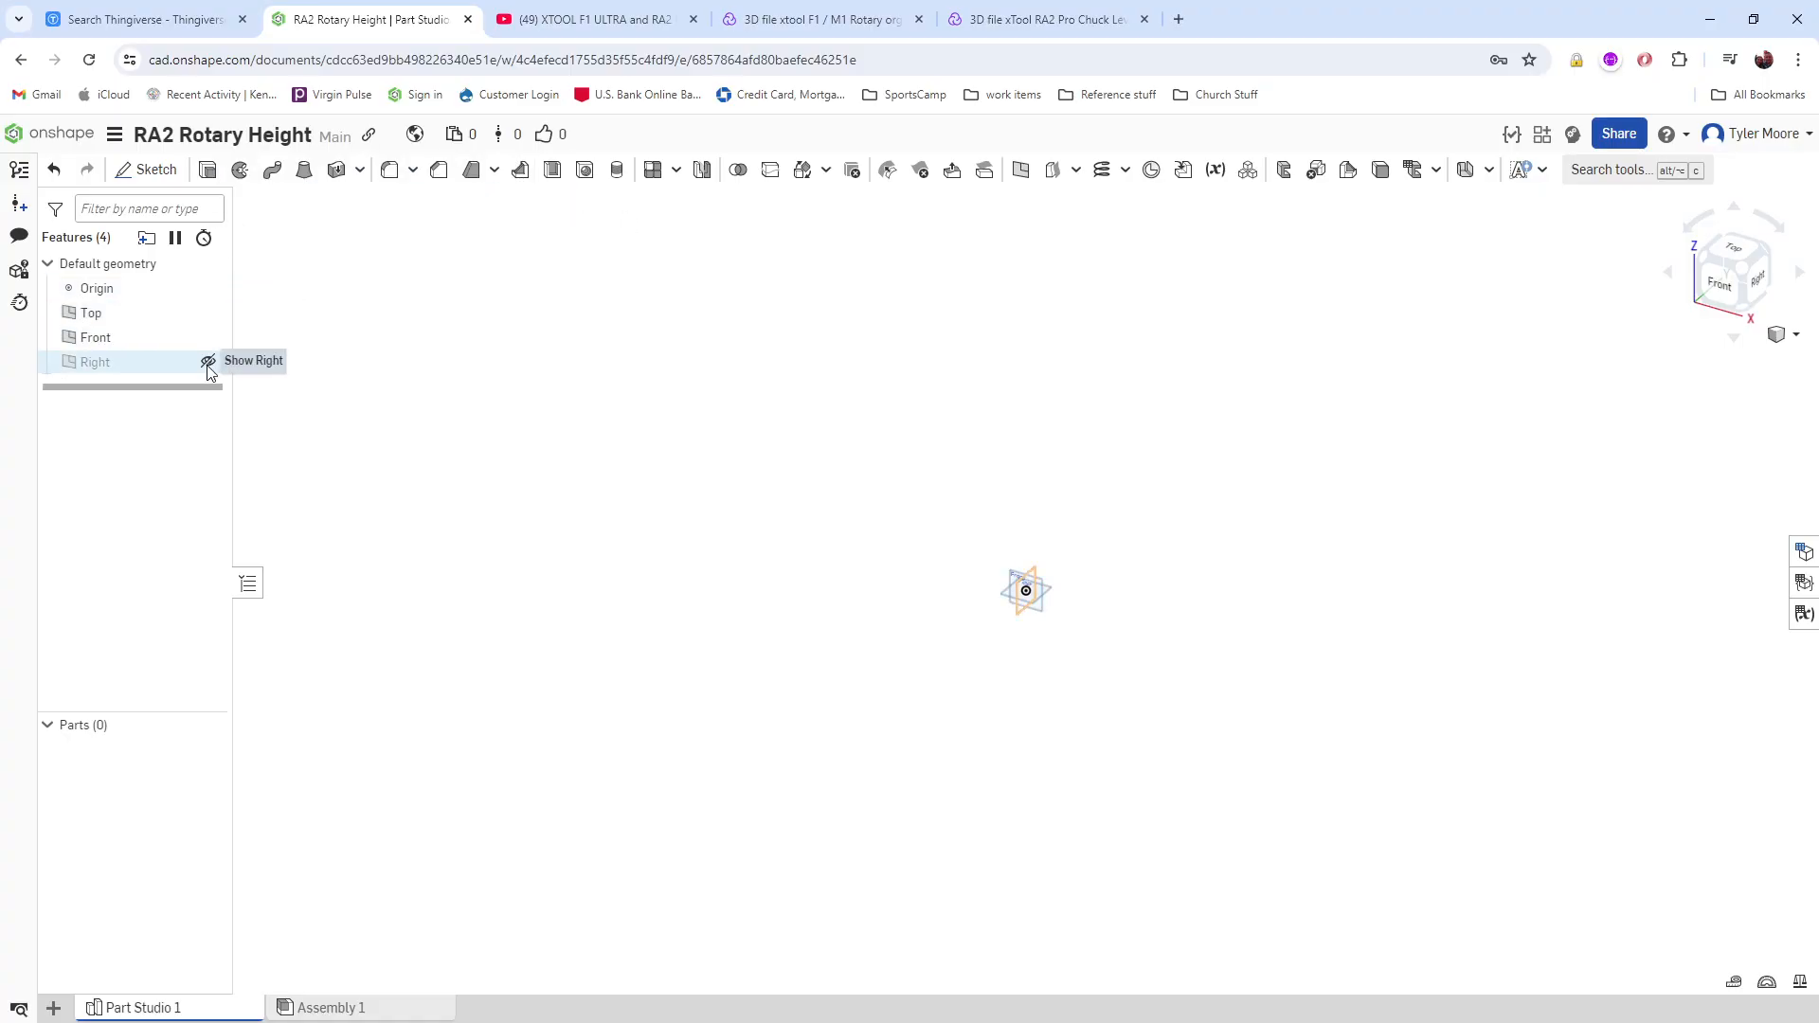
click(207, 362)
key(f)
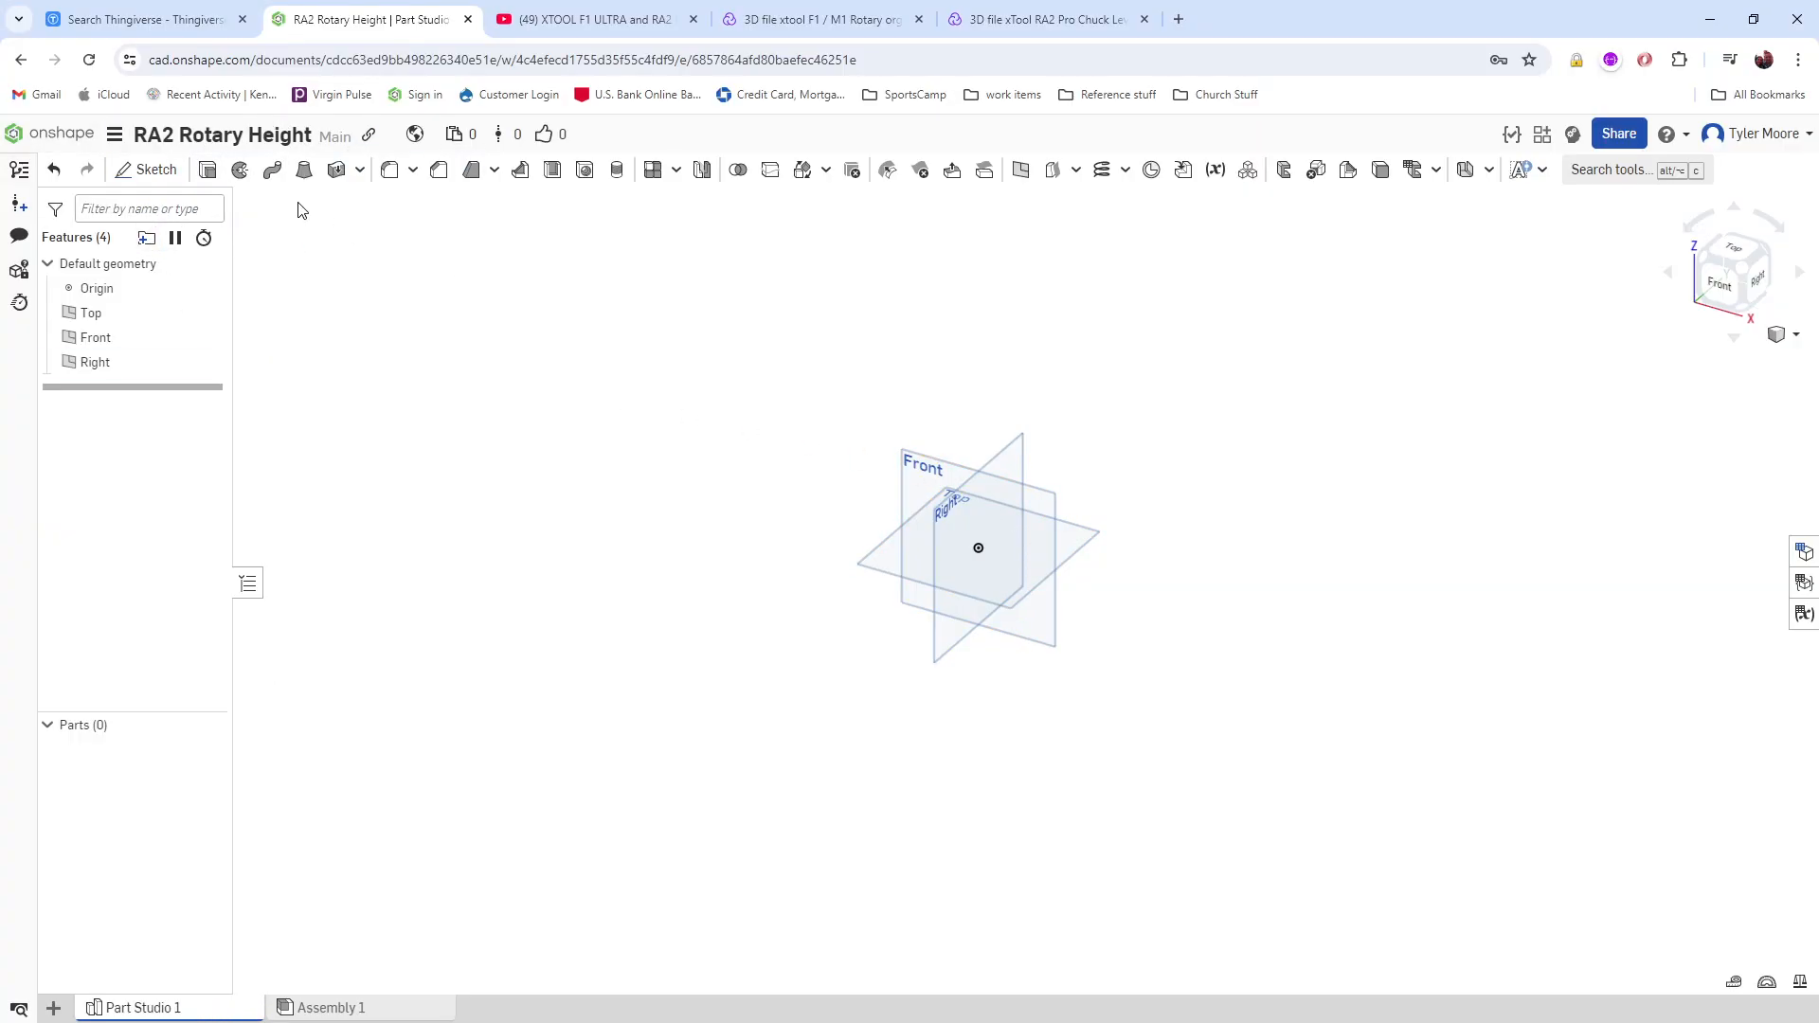
scroll(702, 347, up, 2)
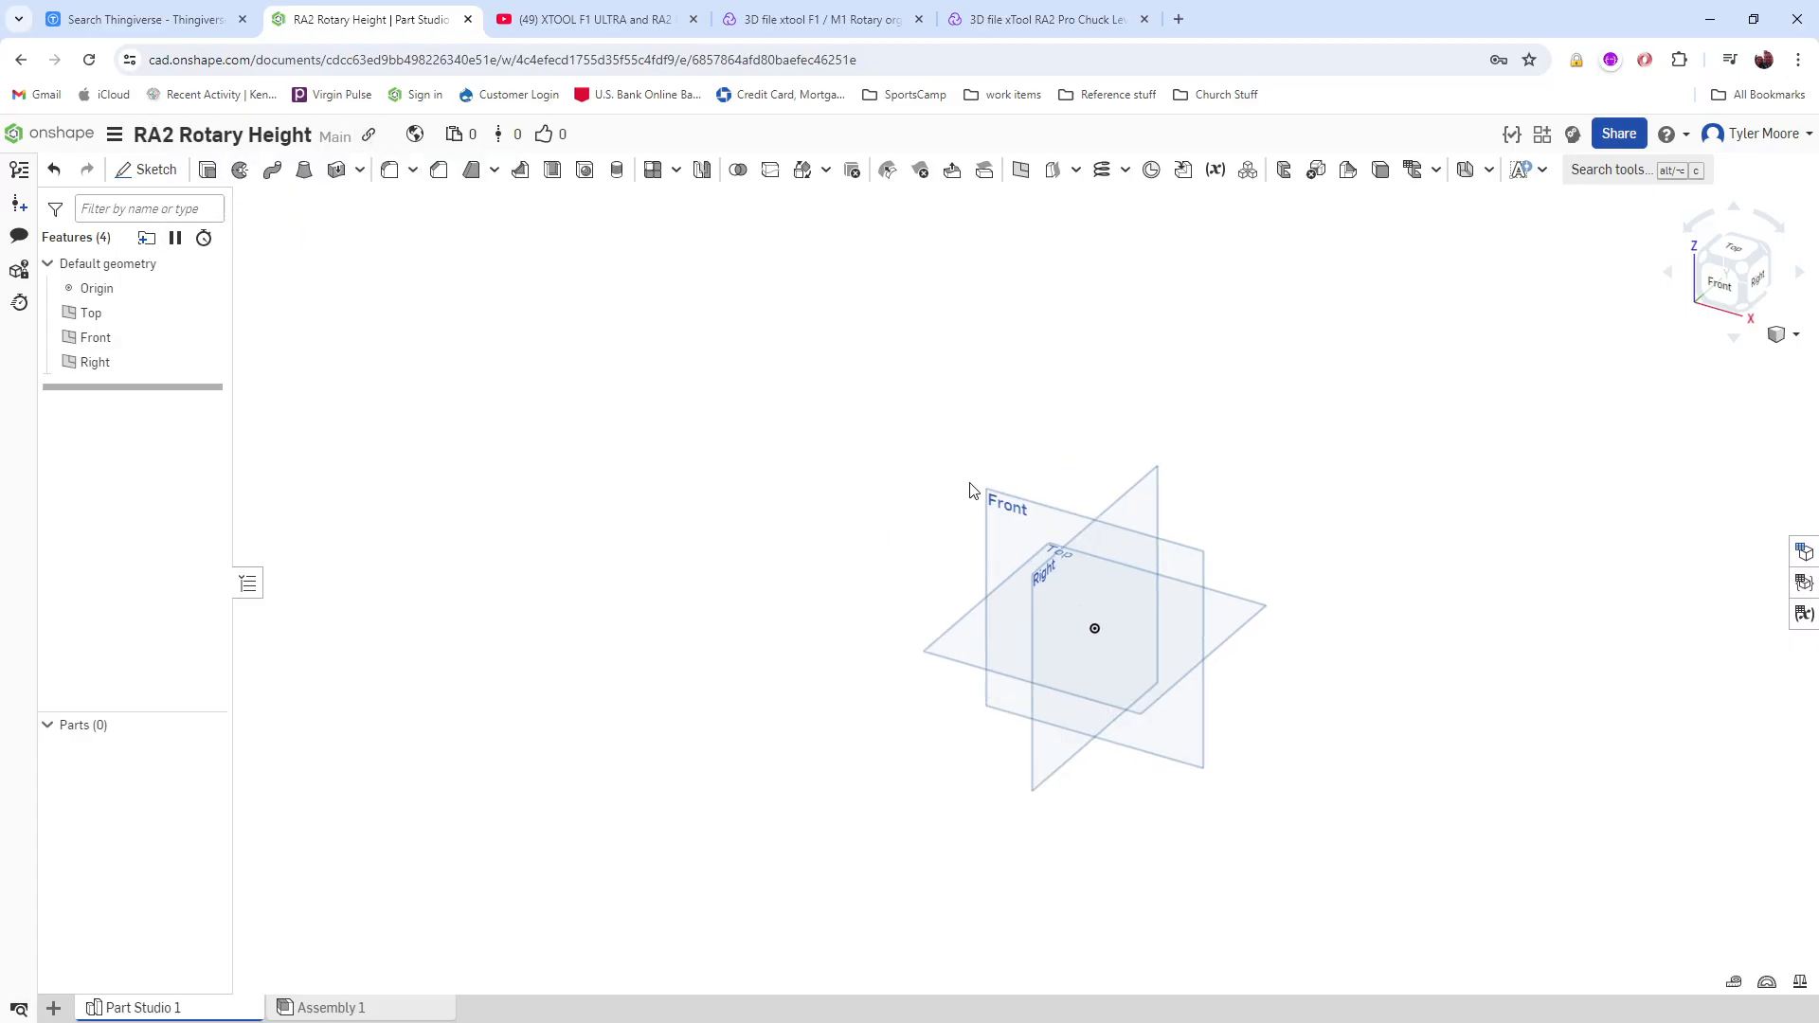
scroll(1105, 594, up, 4)
scroll(1188, 672, down, 4)
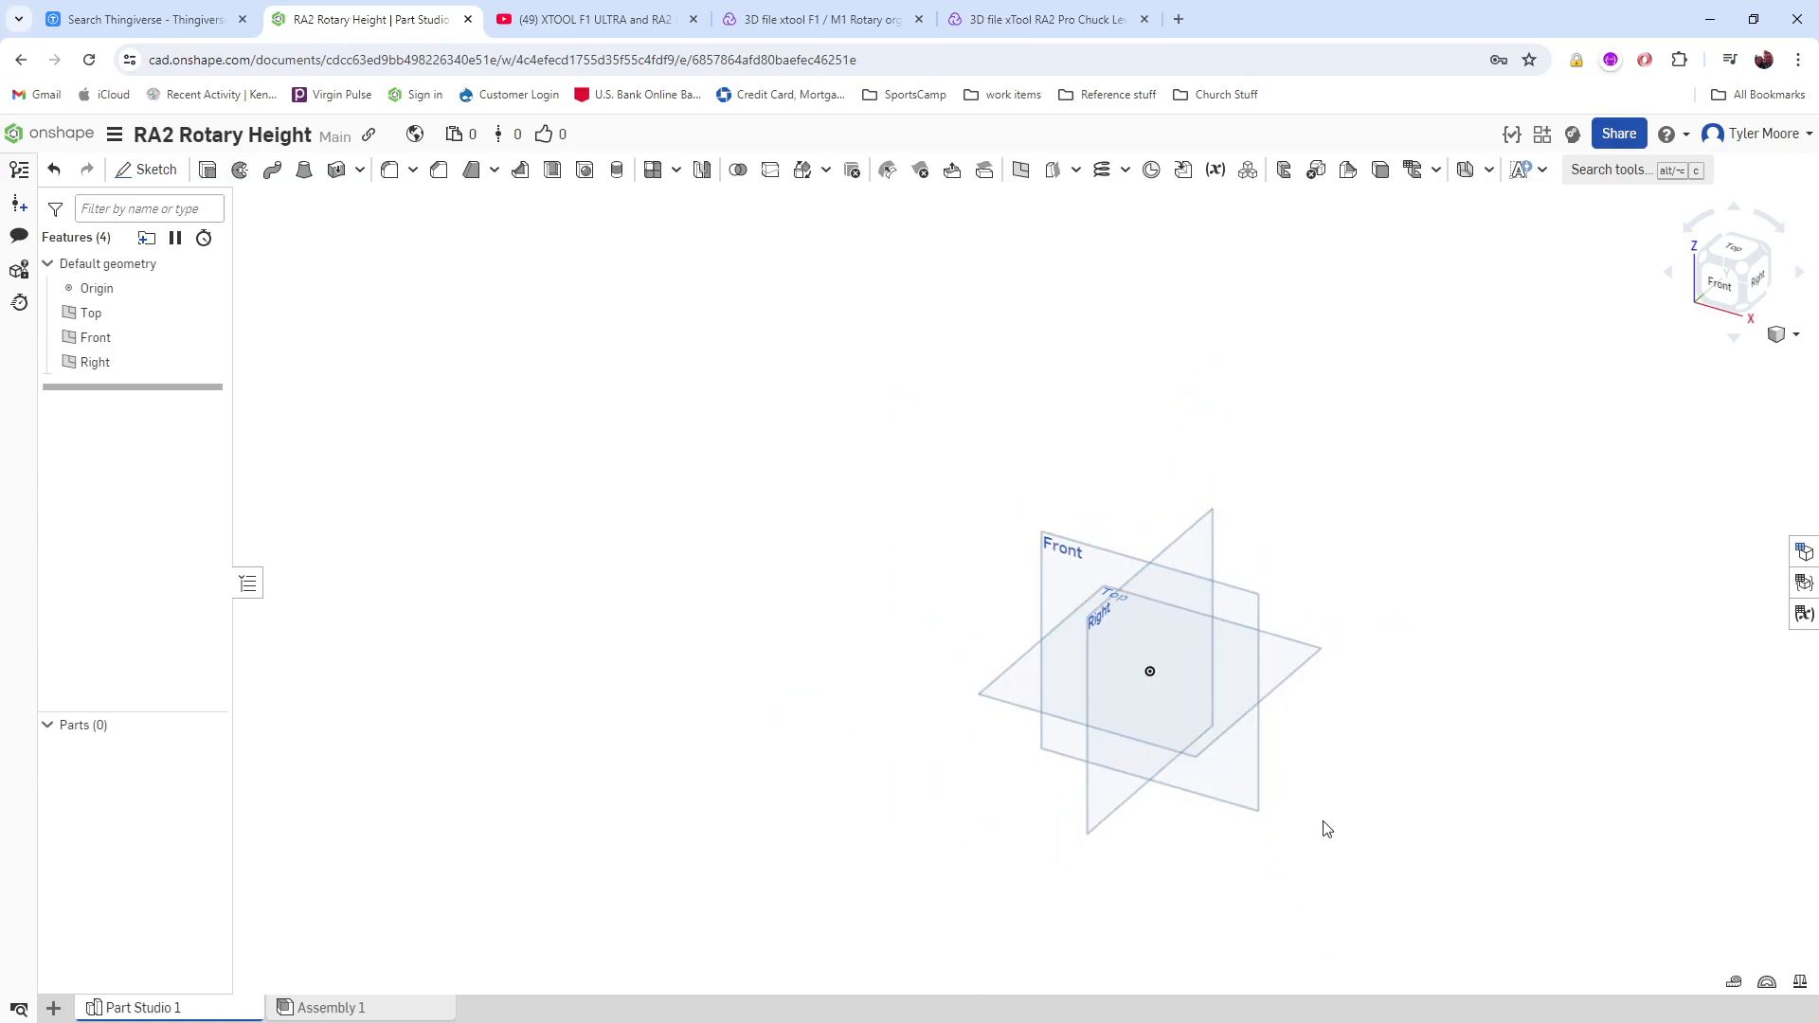
scroll(1331, 833, up, 2)
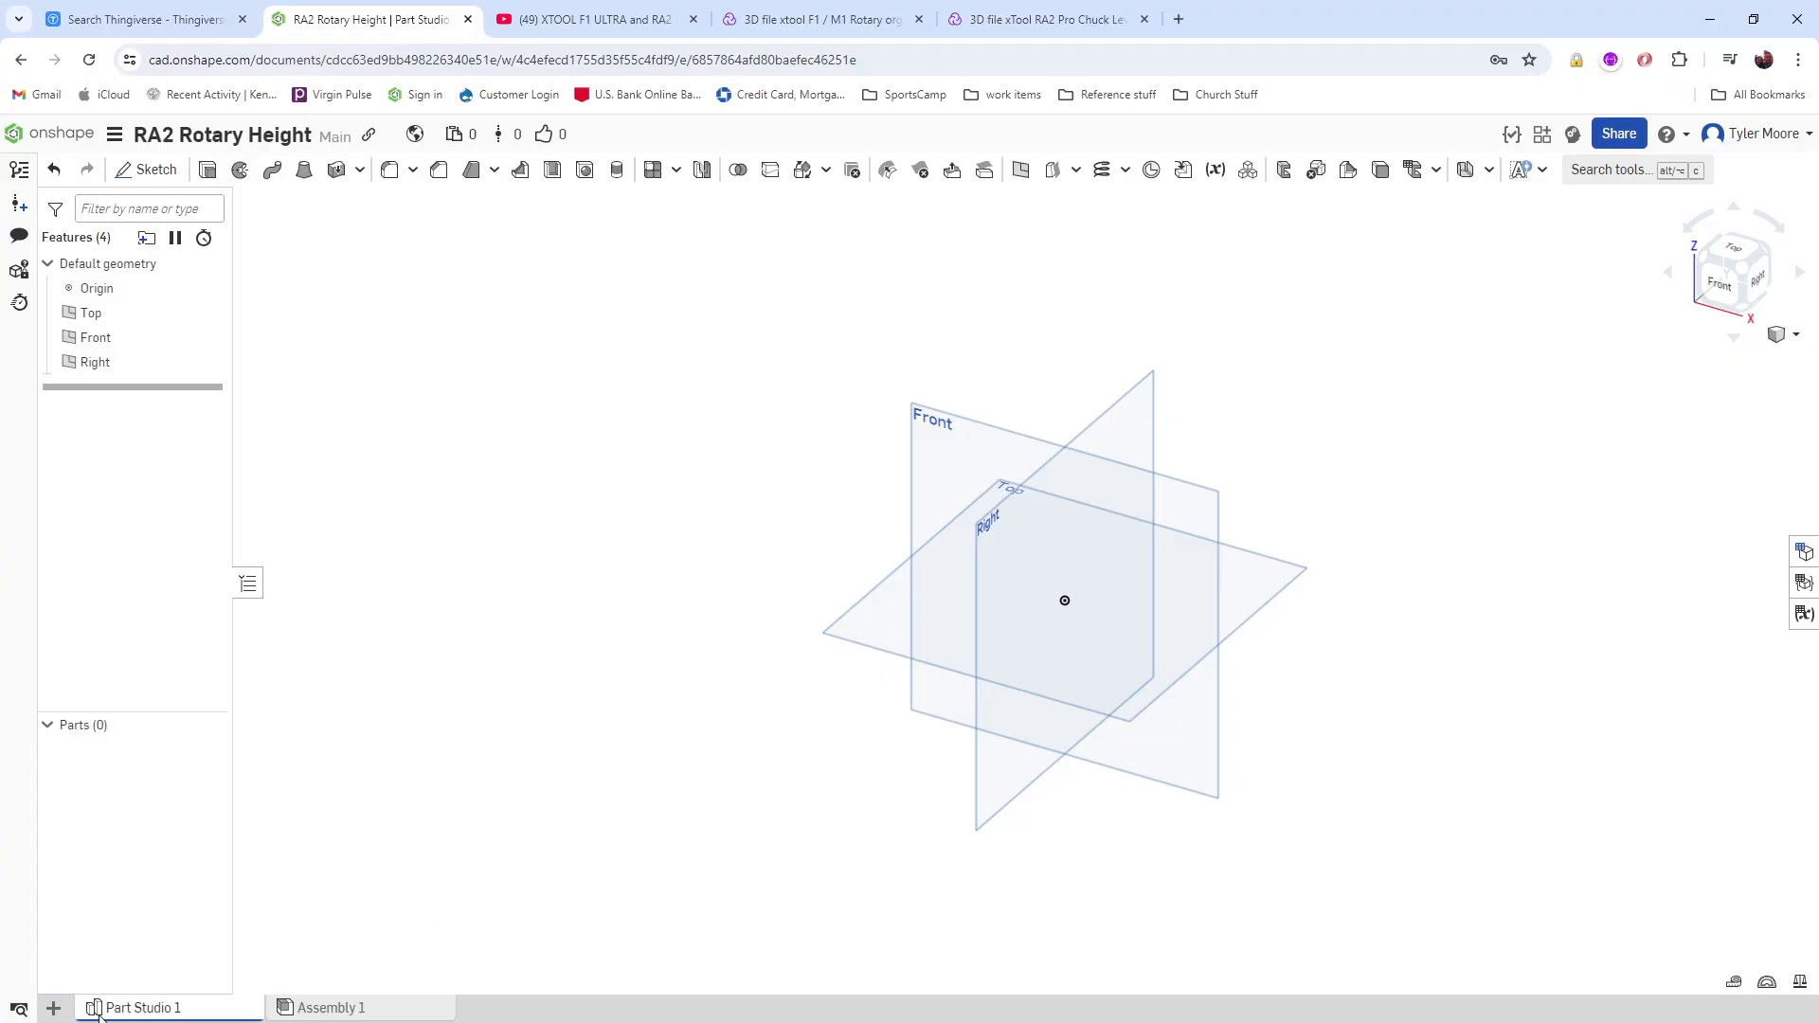
Step: Check the default length unit in the workspace units, leaving the settings as they are
mouse_move(139, 1010)
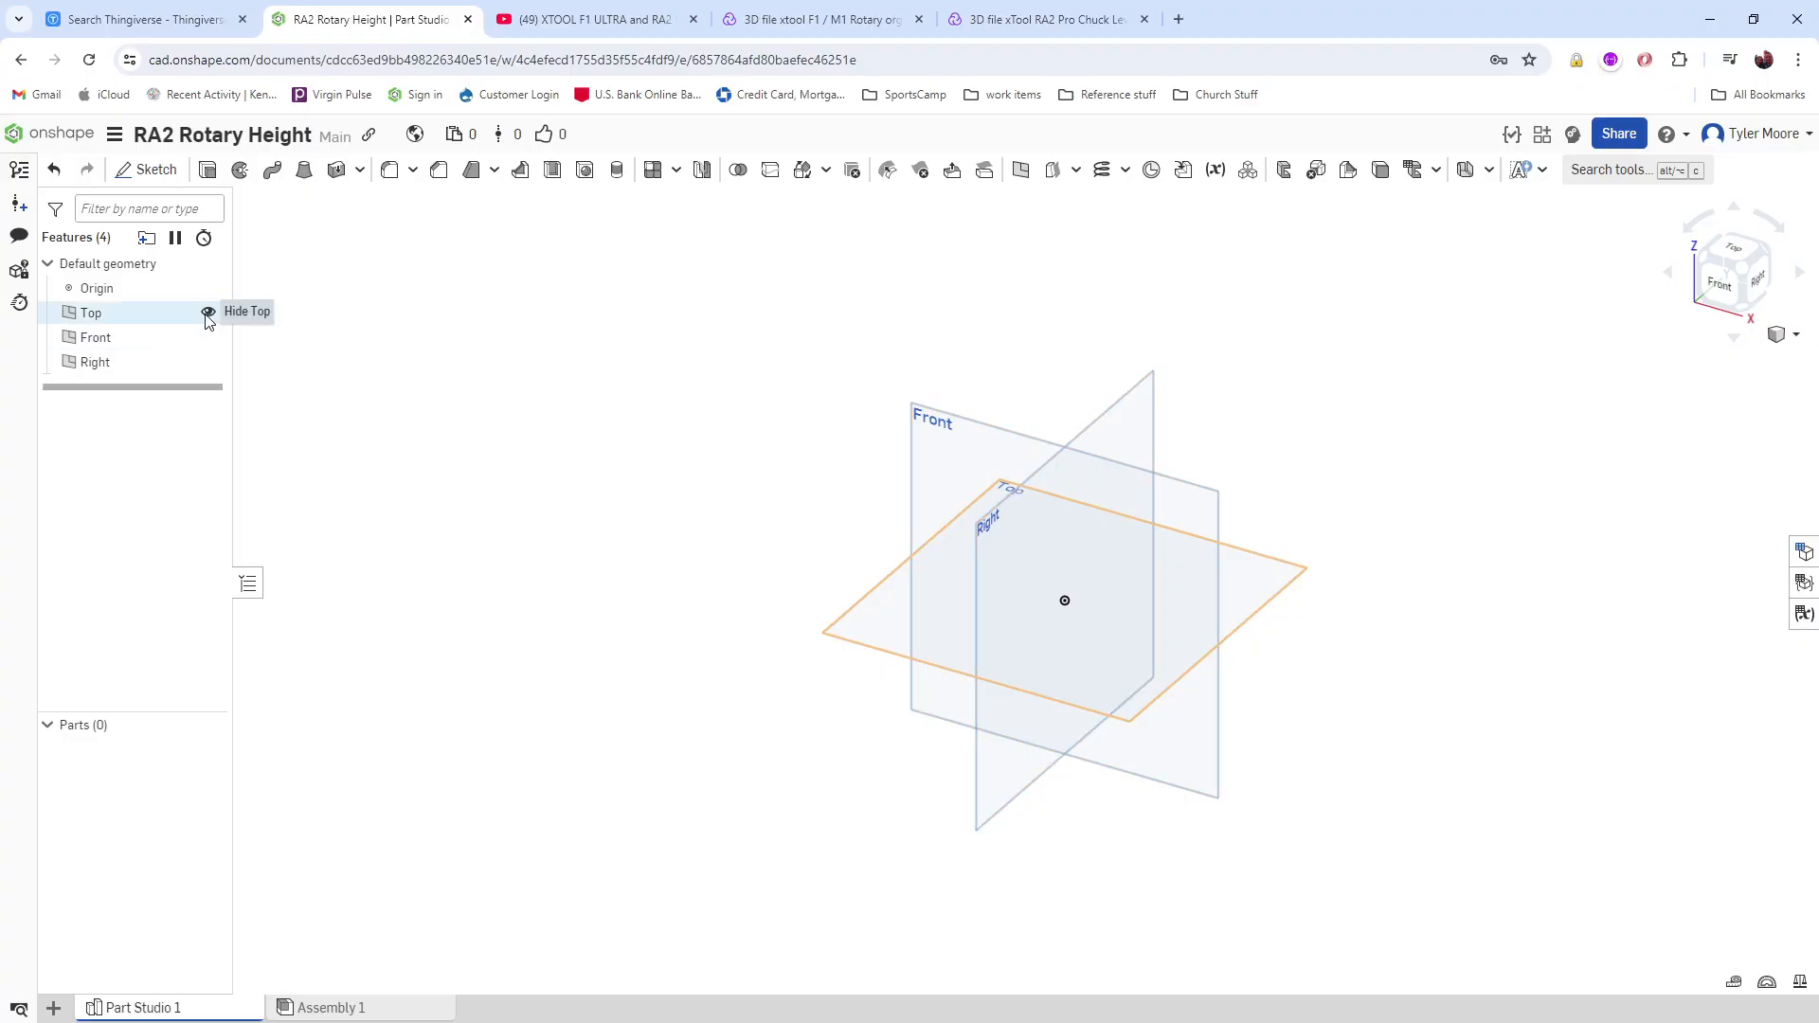
click(114, 135)
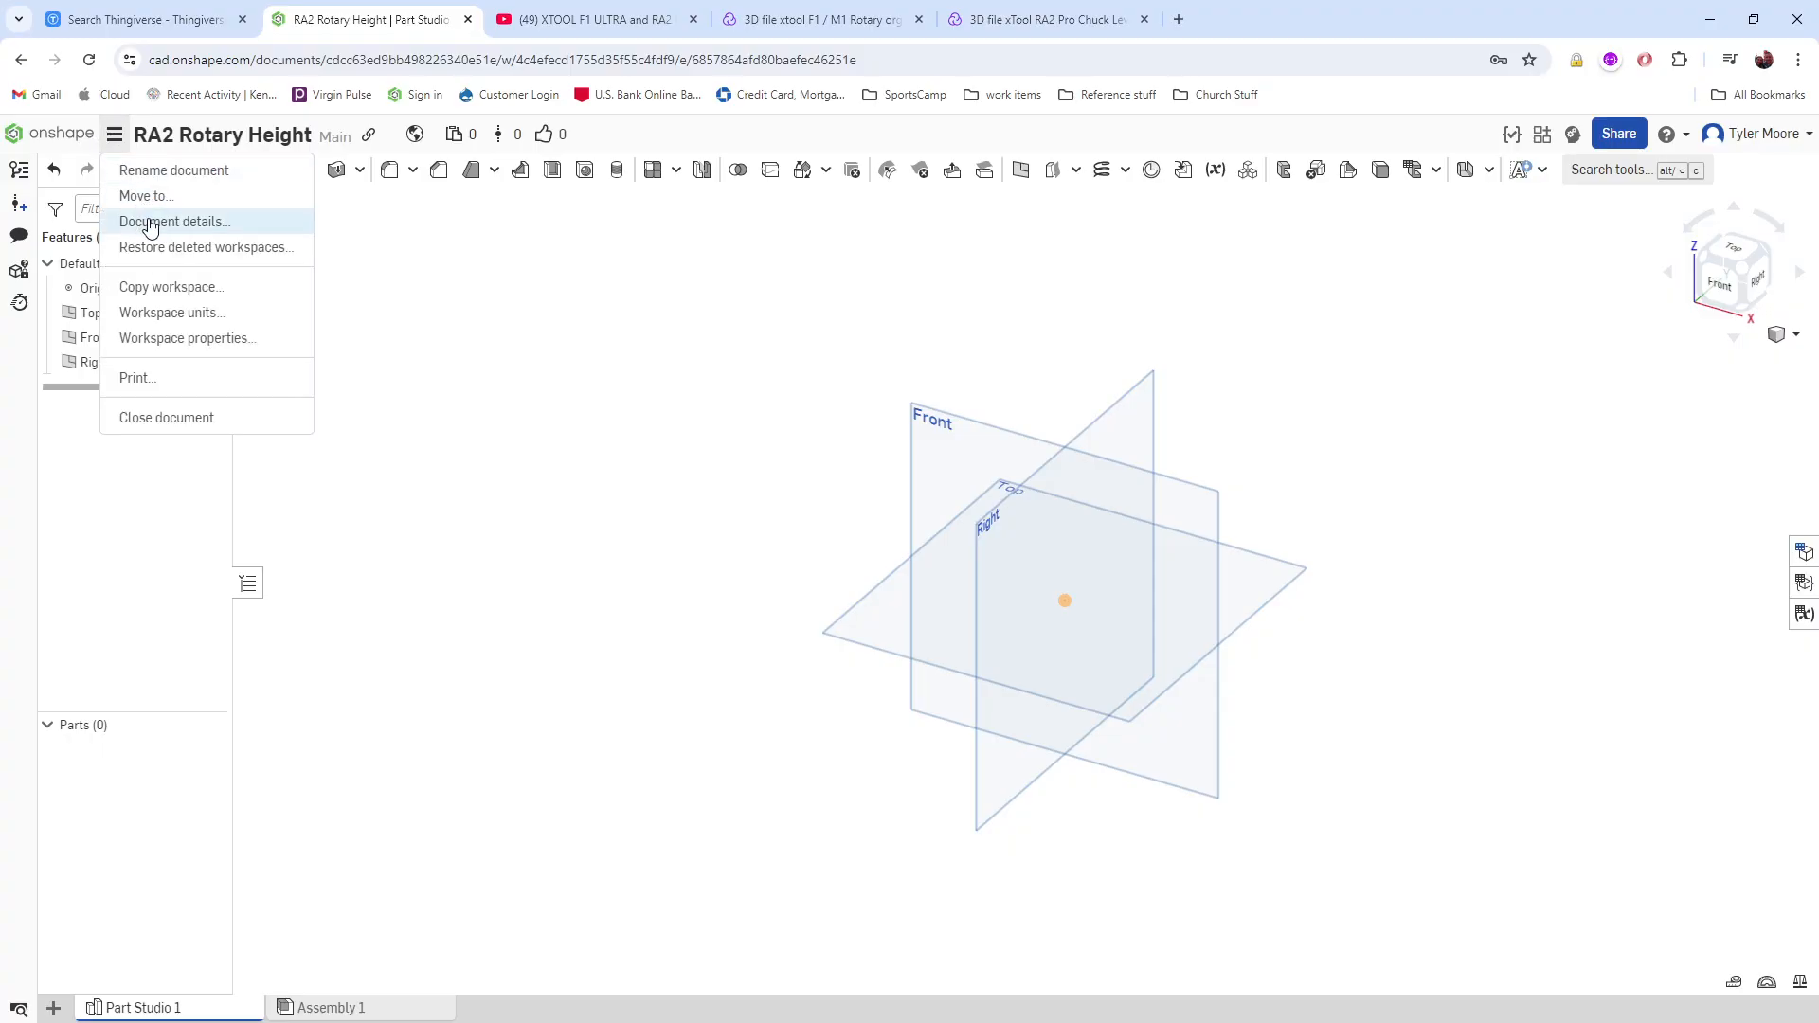
click(176, 312)
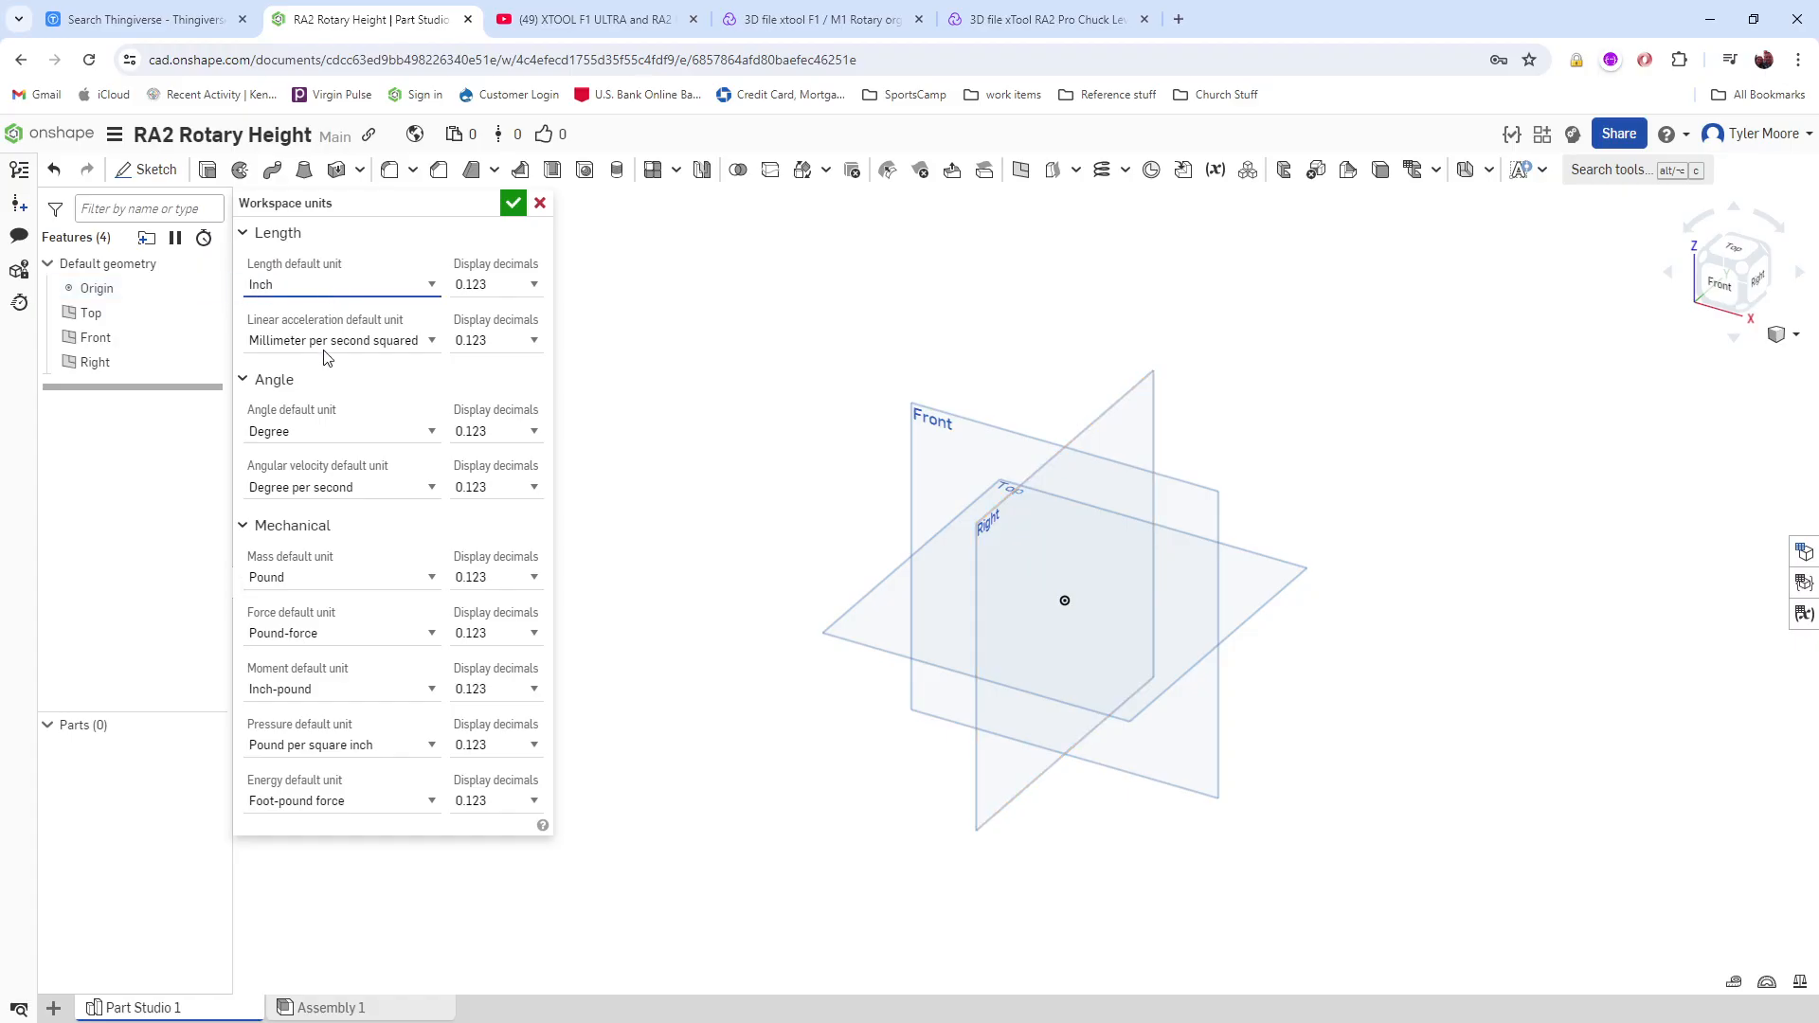
click(539, 204)
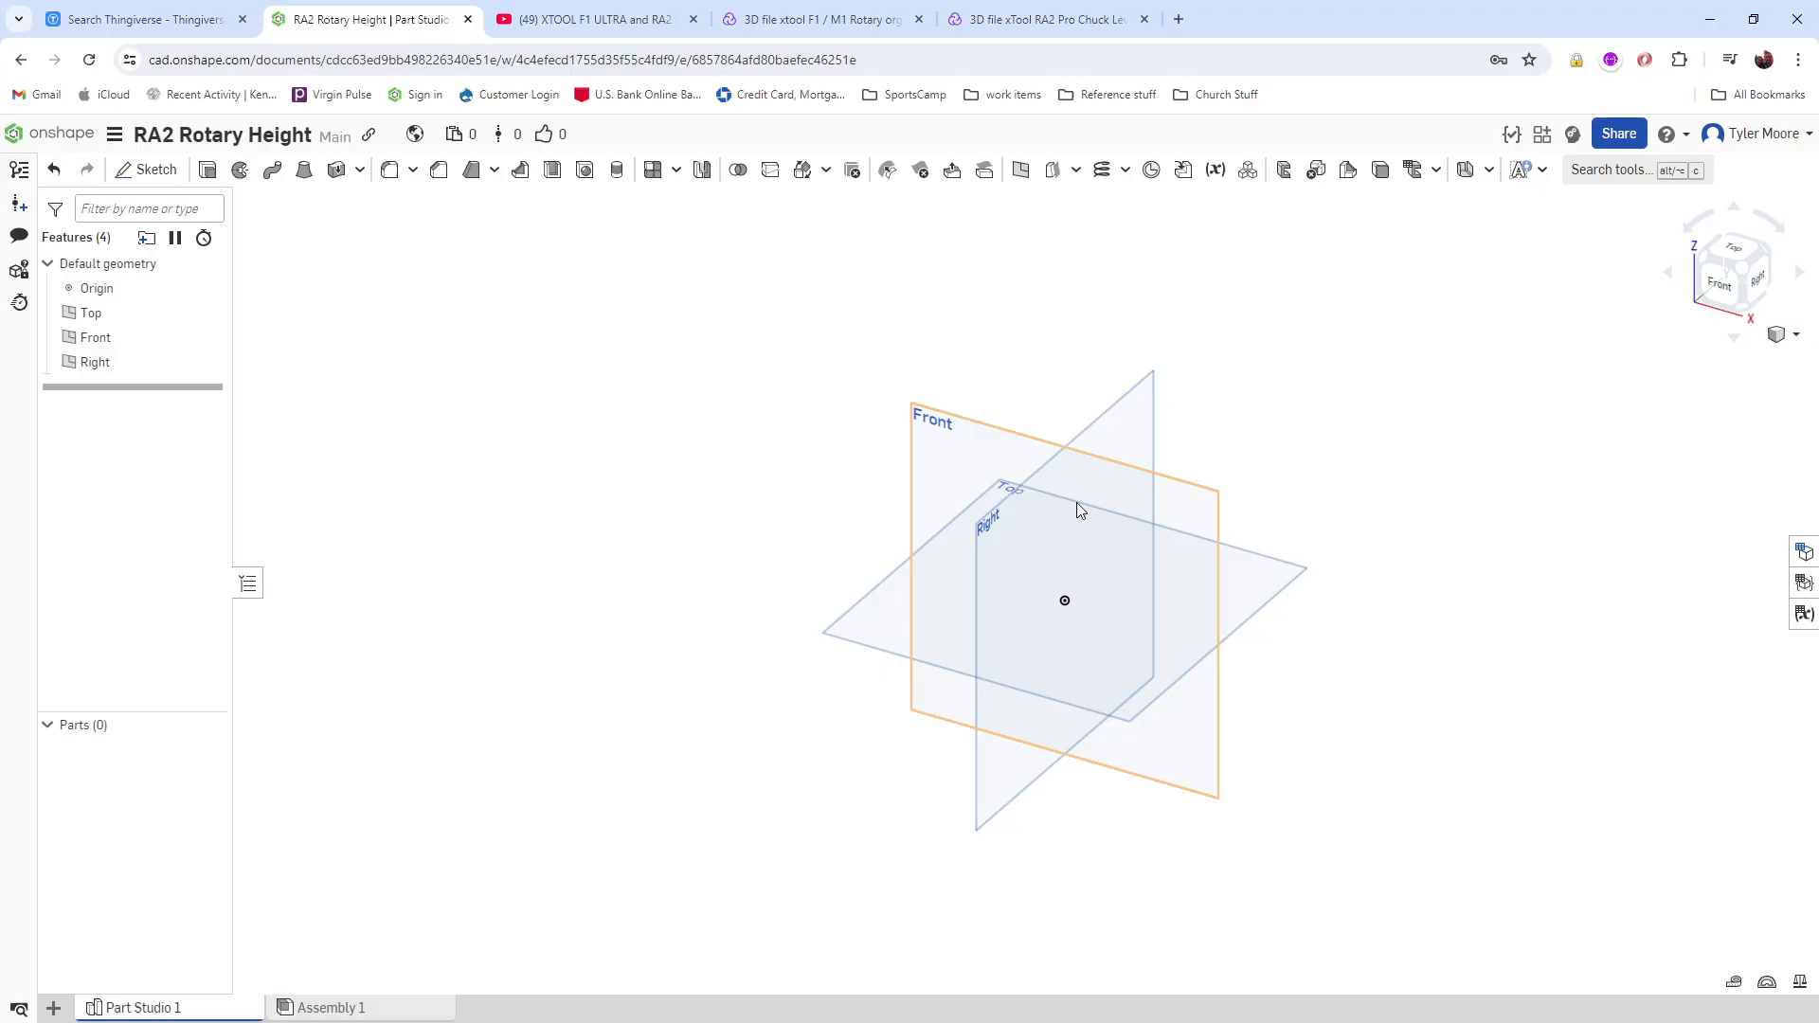
Step: Start a new sketch on the Right plane and view it face-on
click(166, 179)
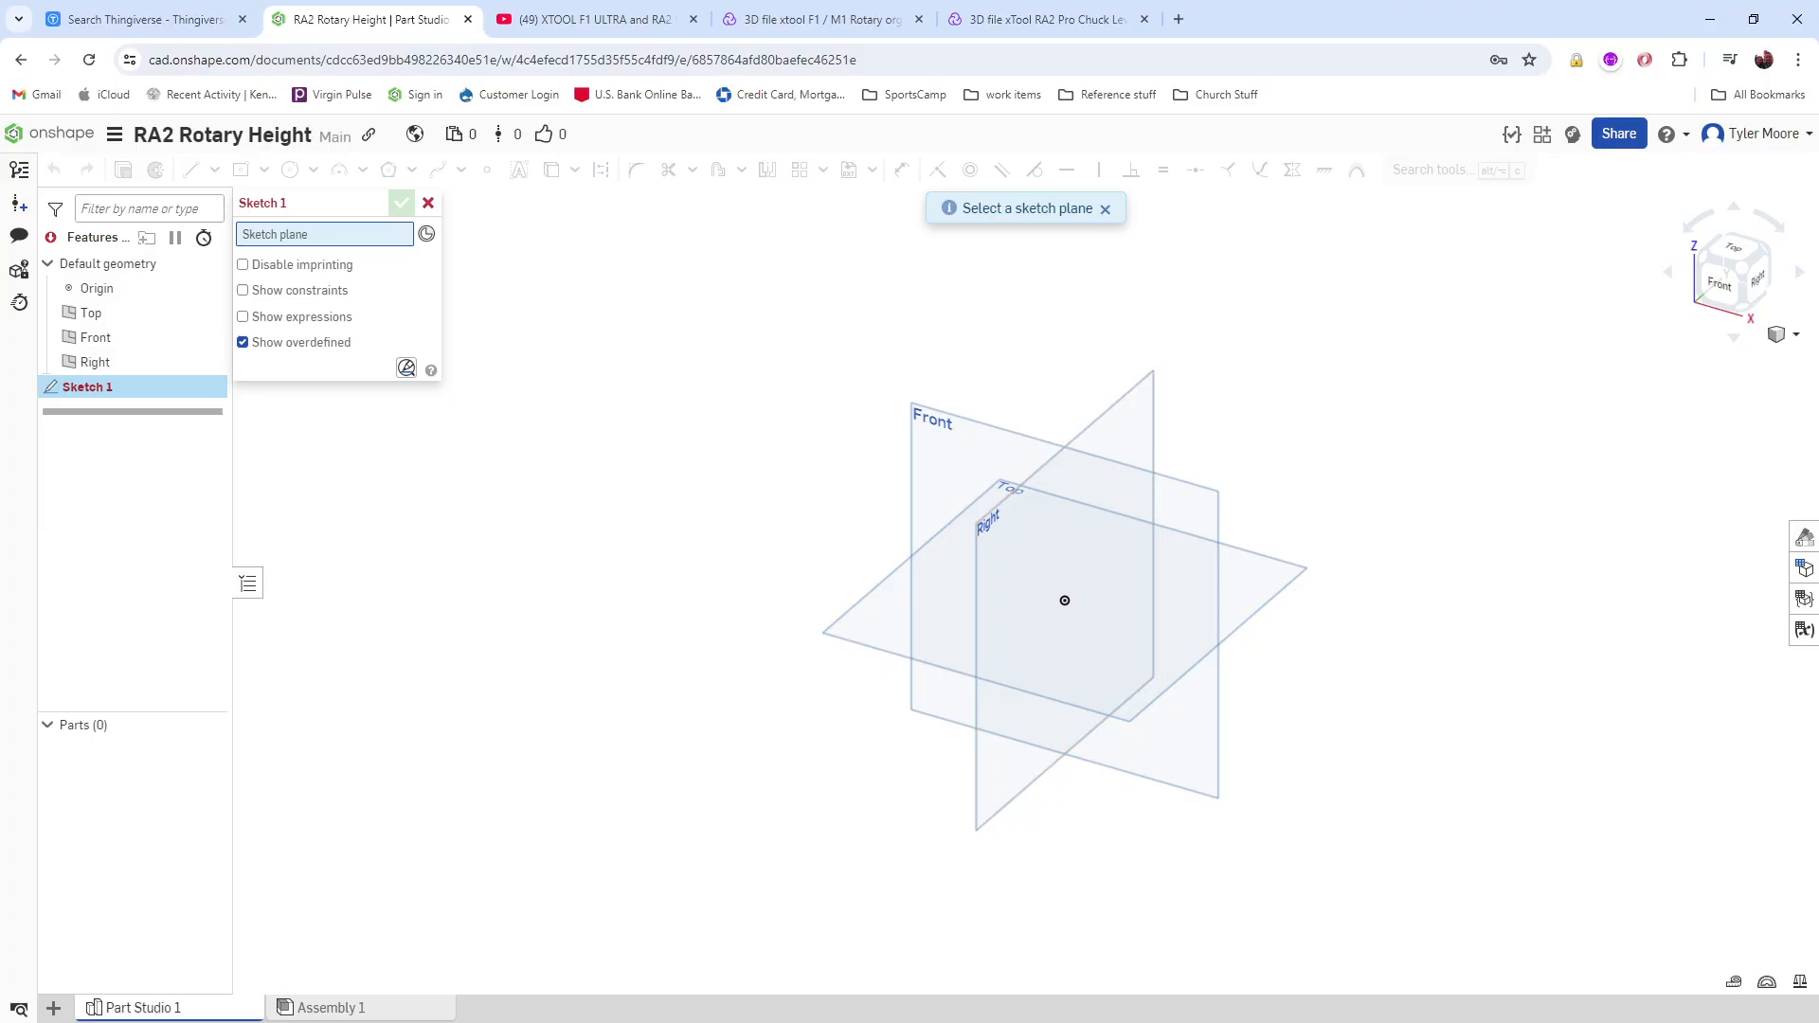
click(1146, 405)
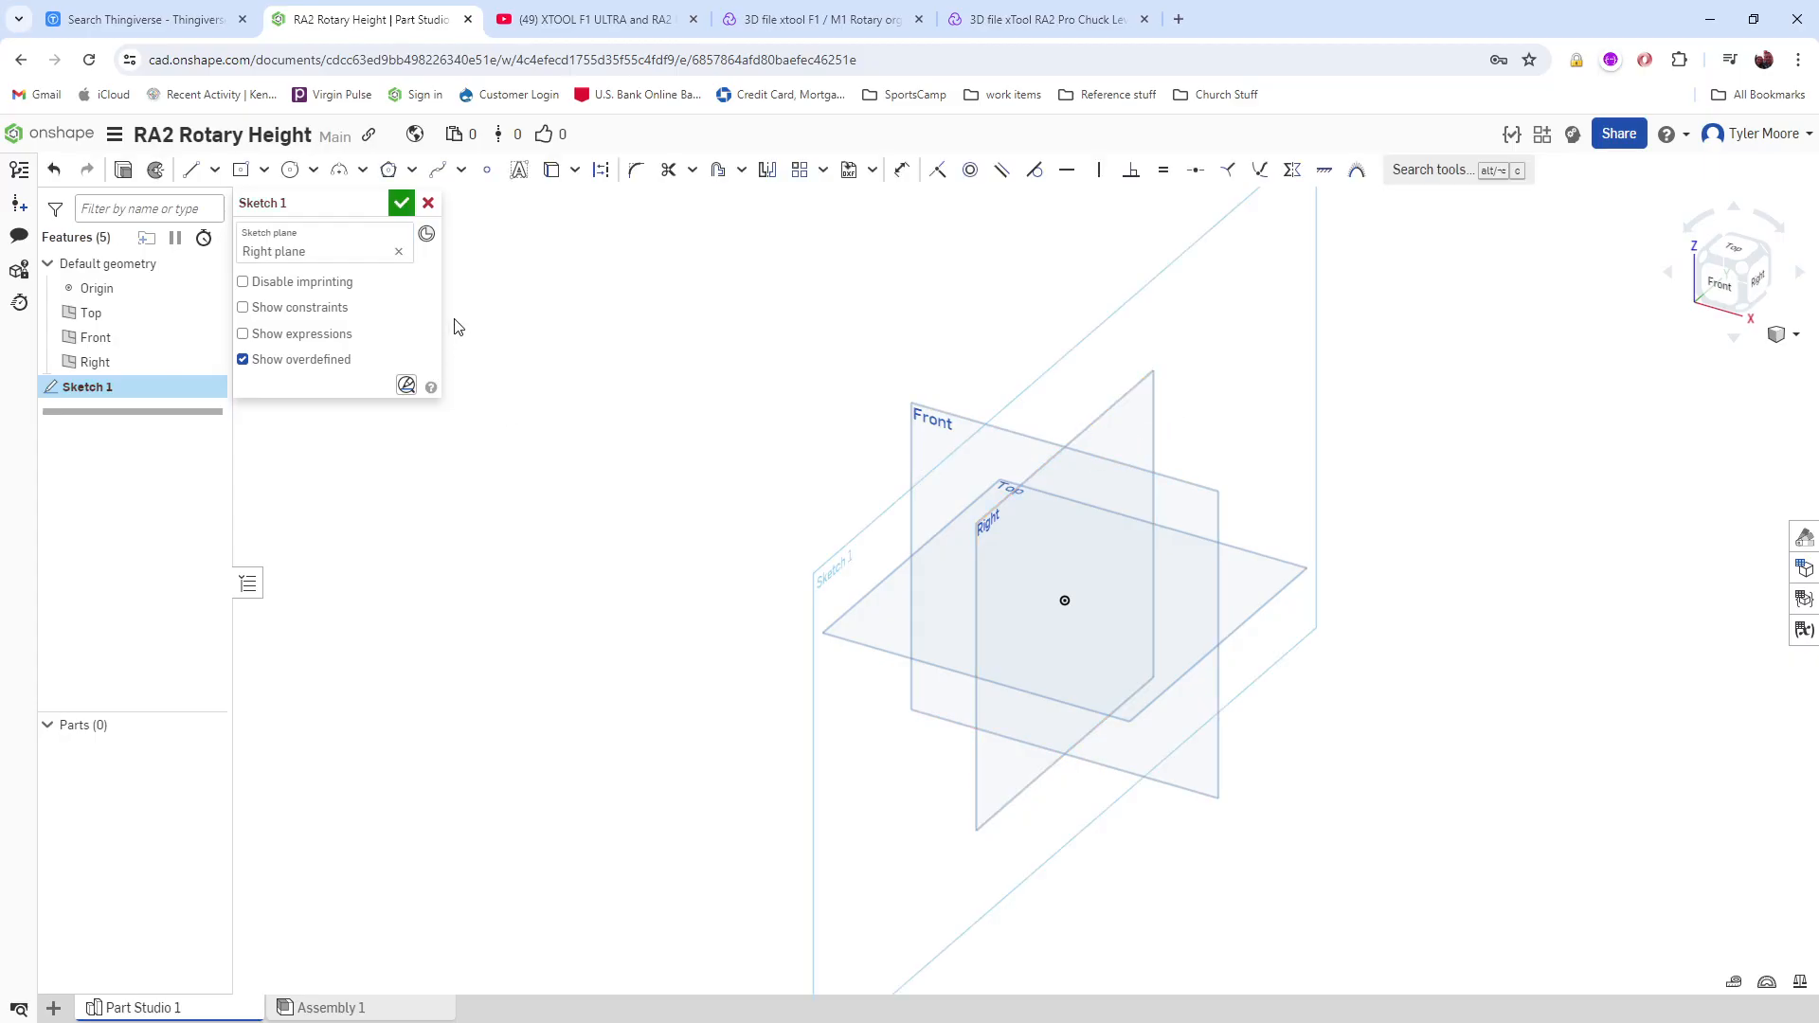
key(n)
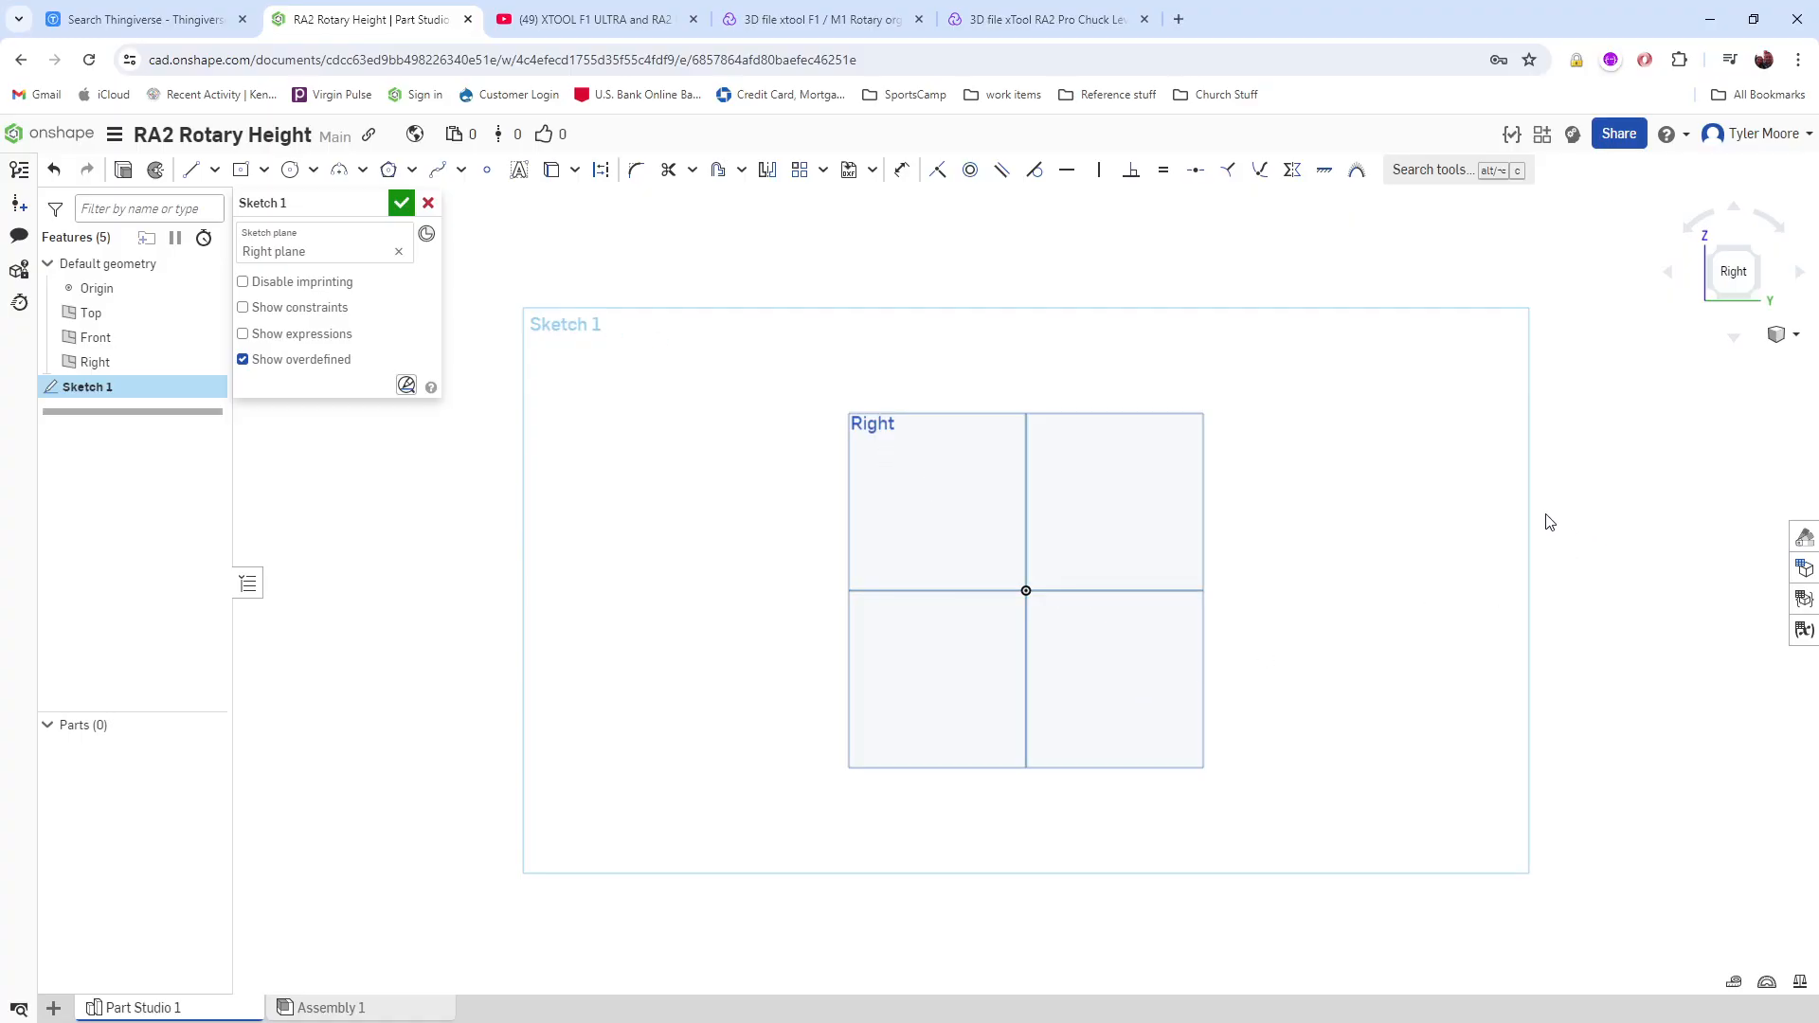
scroll(1097, 626, up, 3)
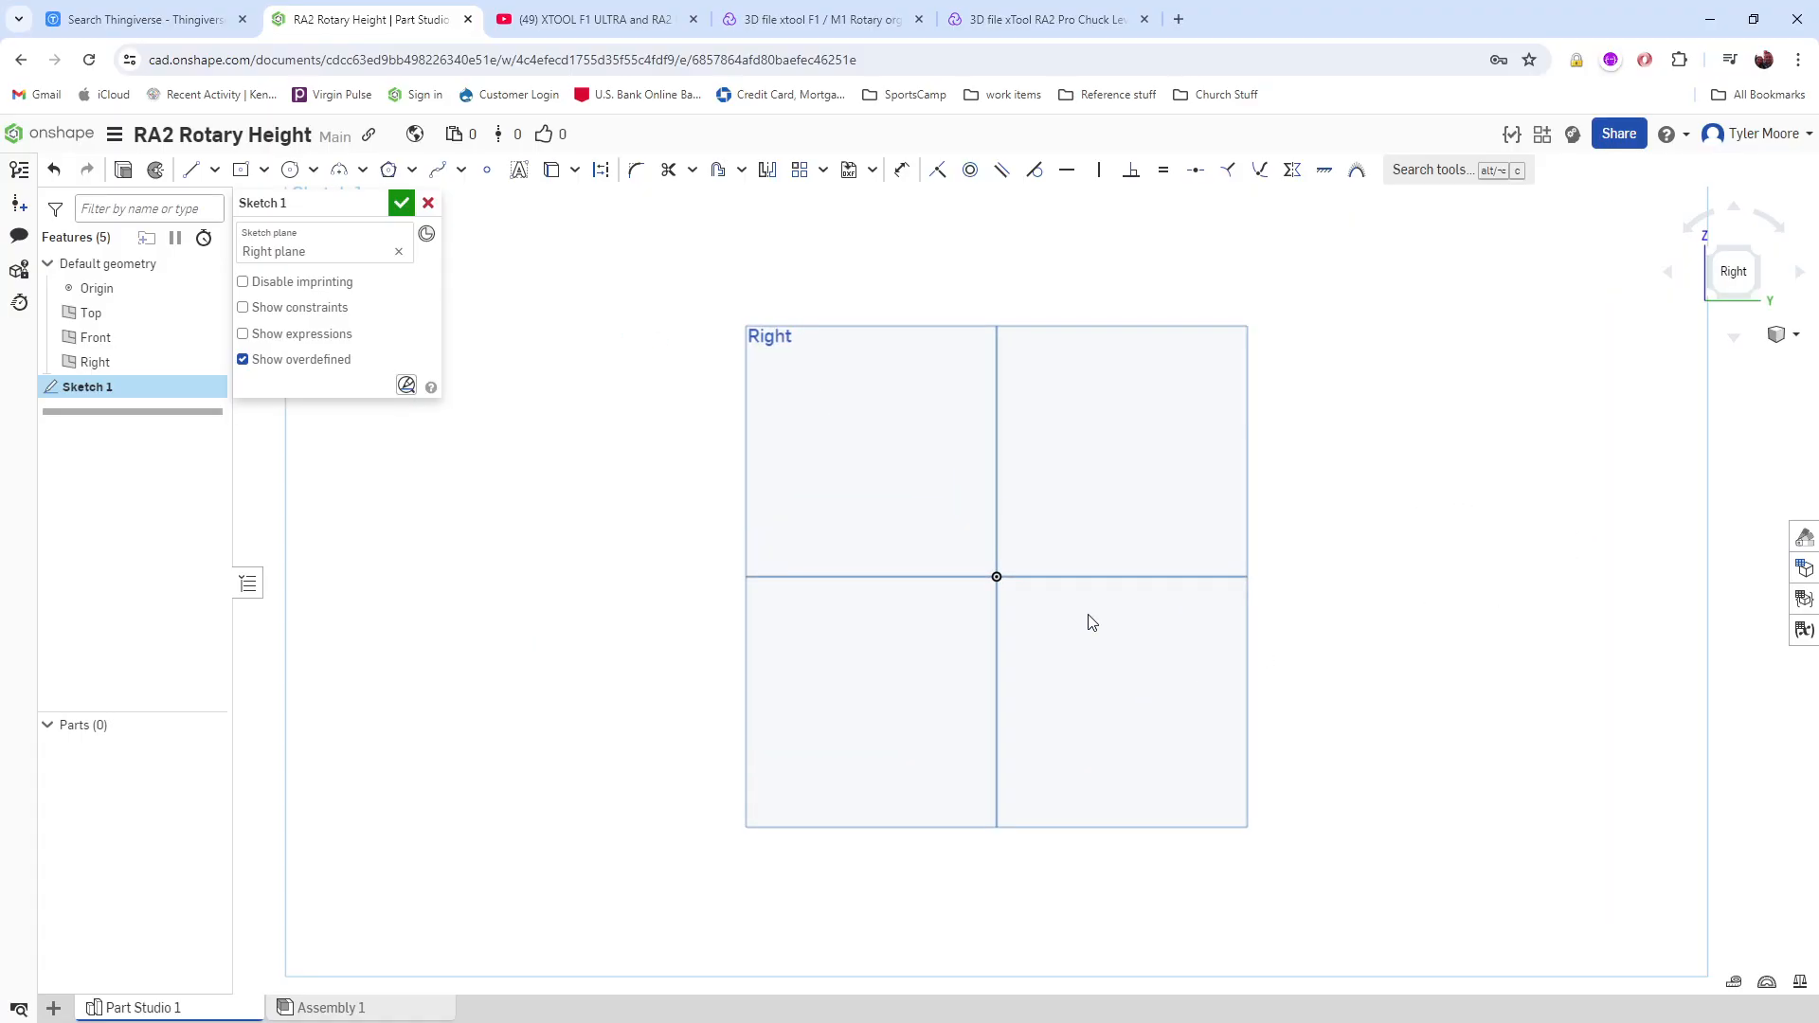
Step: Draw a center-point rectangle about 3.54 by 4.68 in on the origin and another about 1.92 by 1.68 in centred on its upper edge
click(239, 170)
click(997, 577)
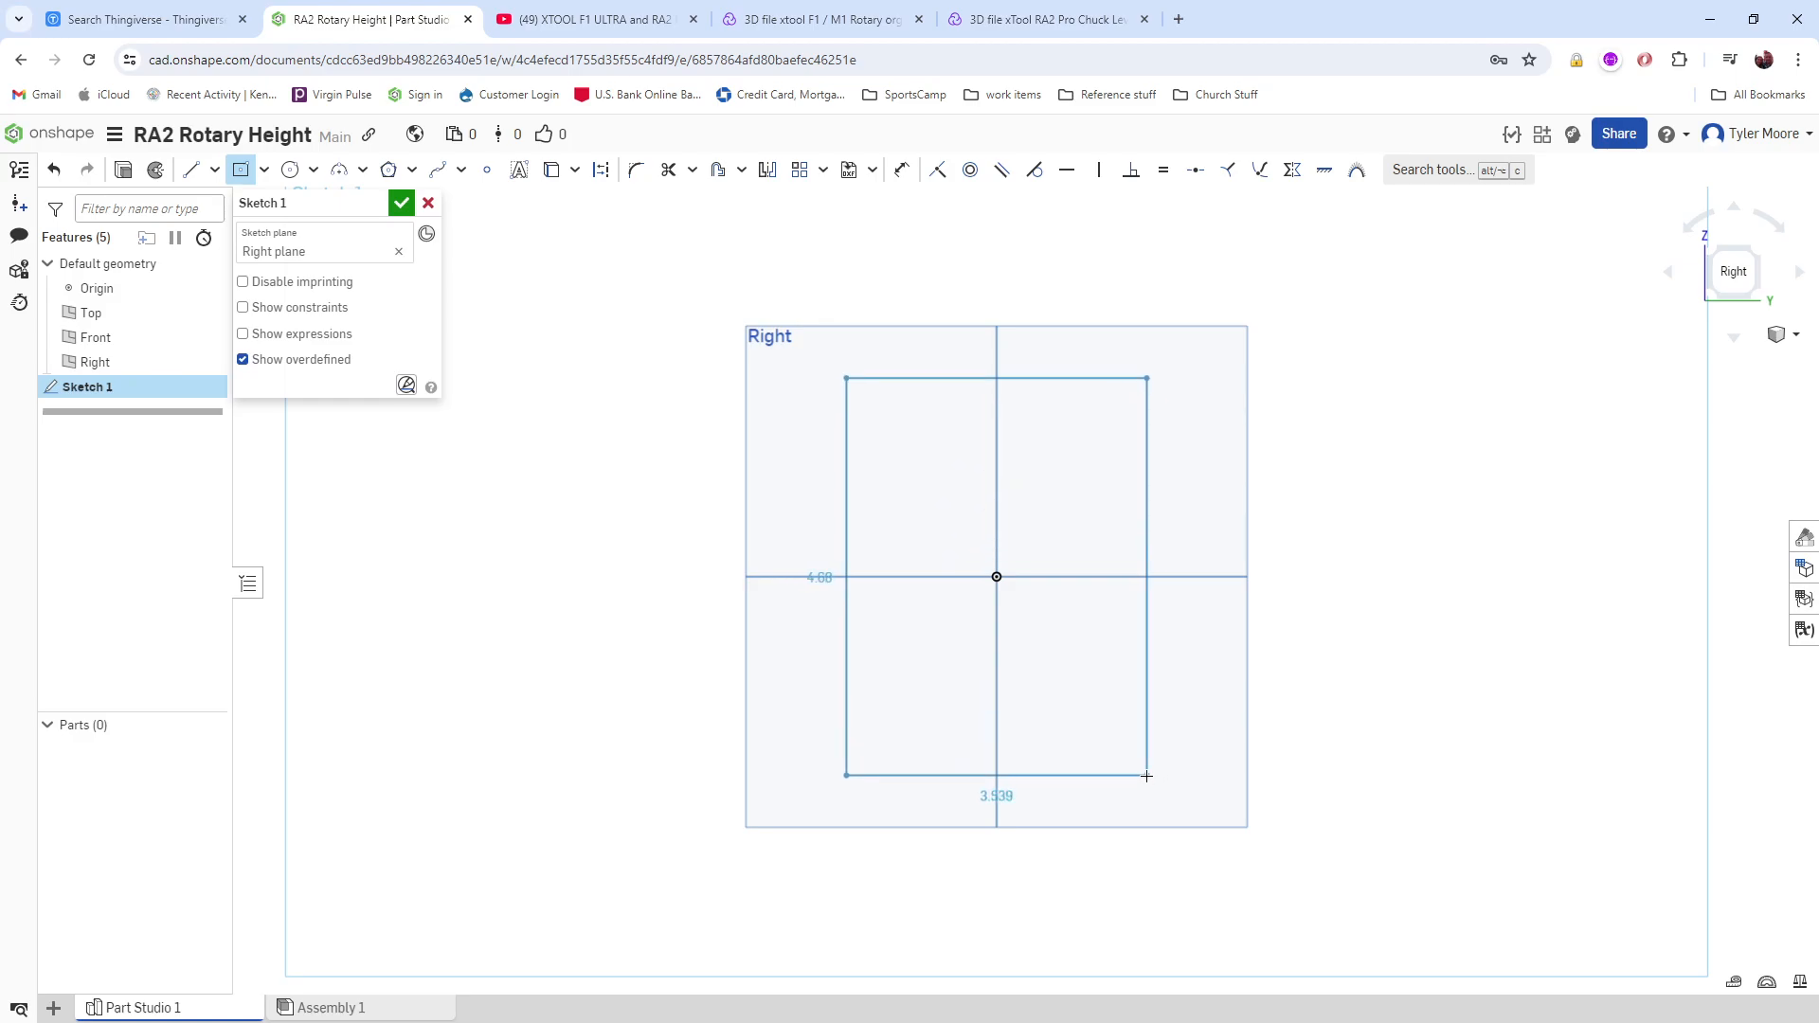
click(1147, 775)
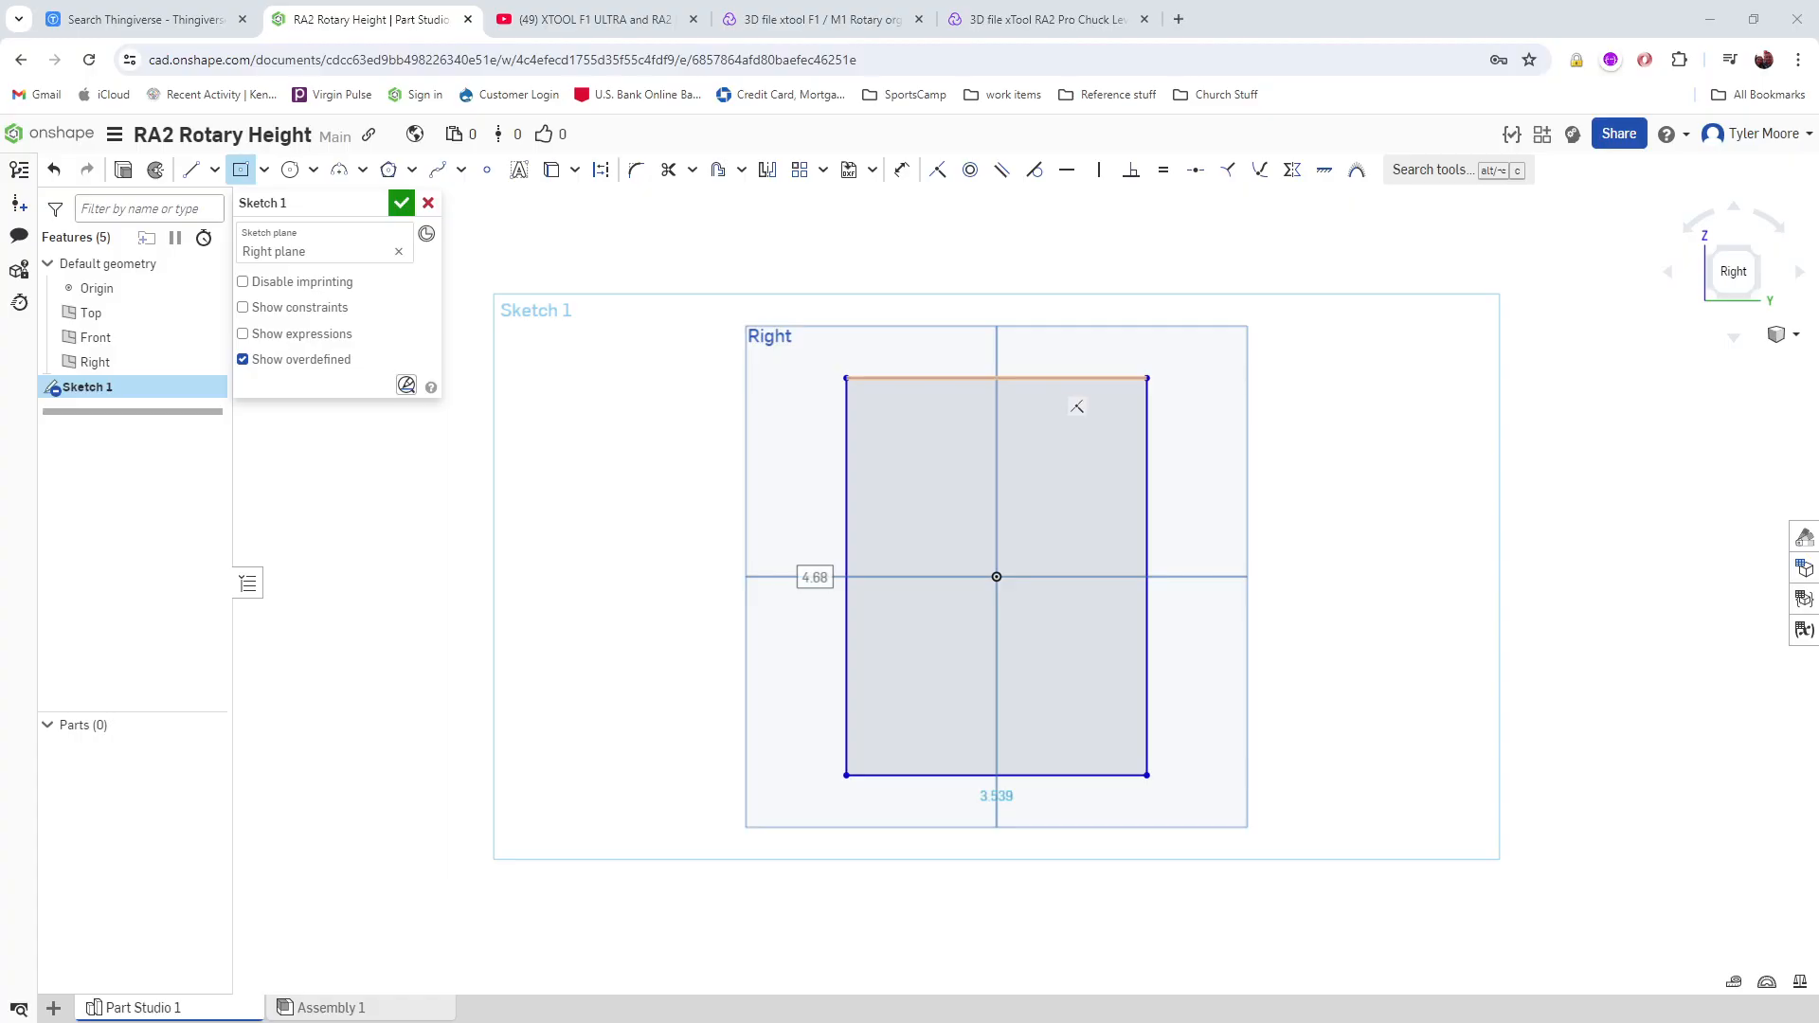
click(1049, 378)
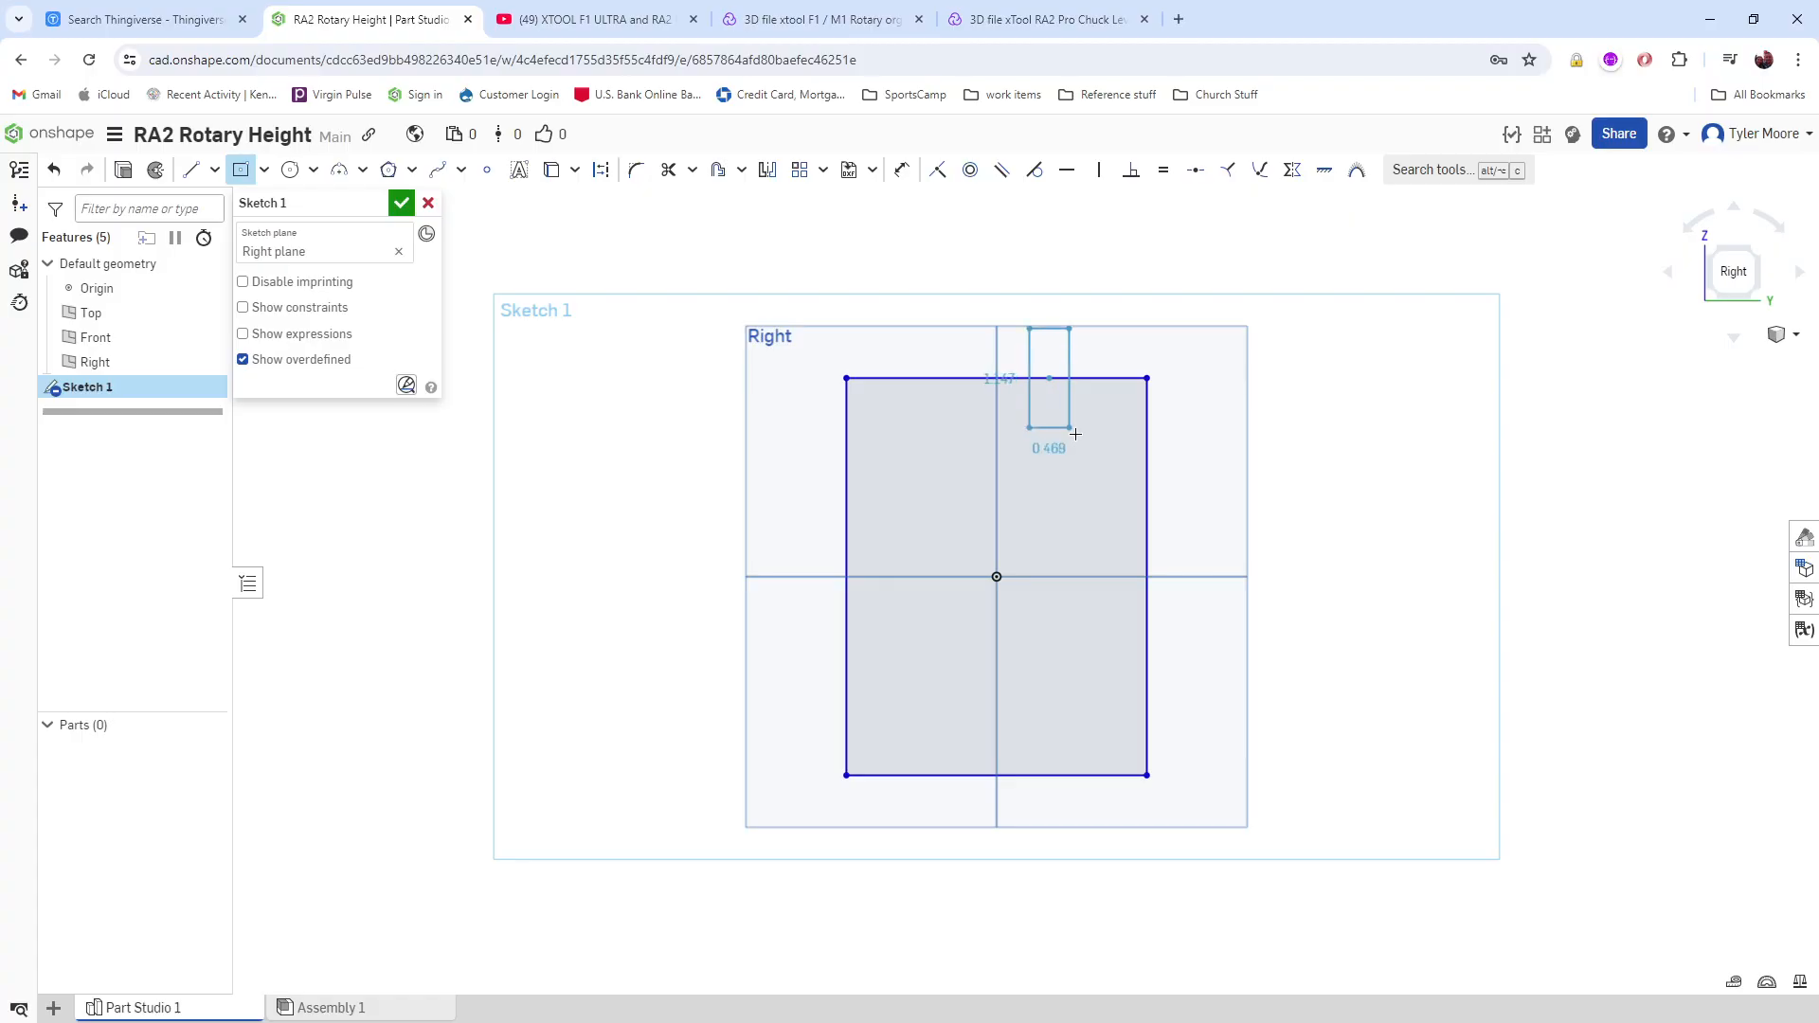
click(1130, 450)
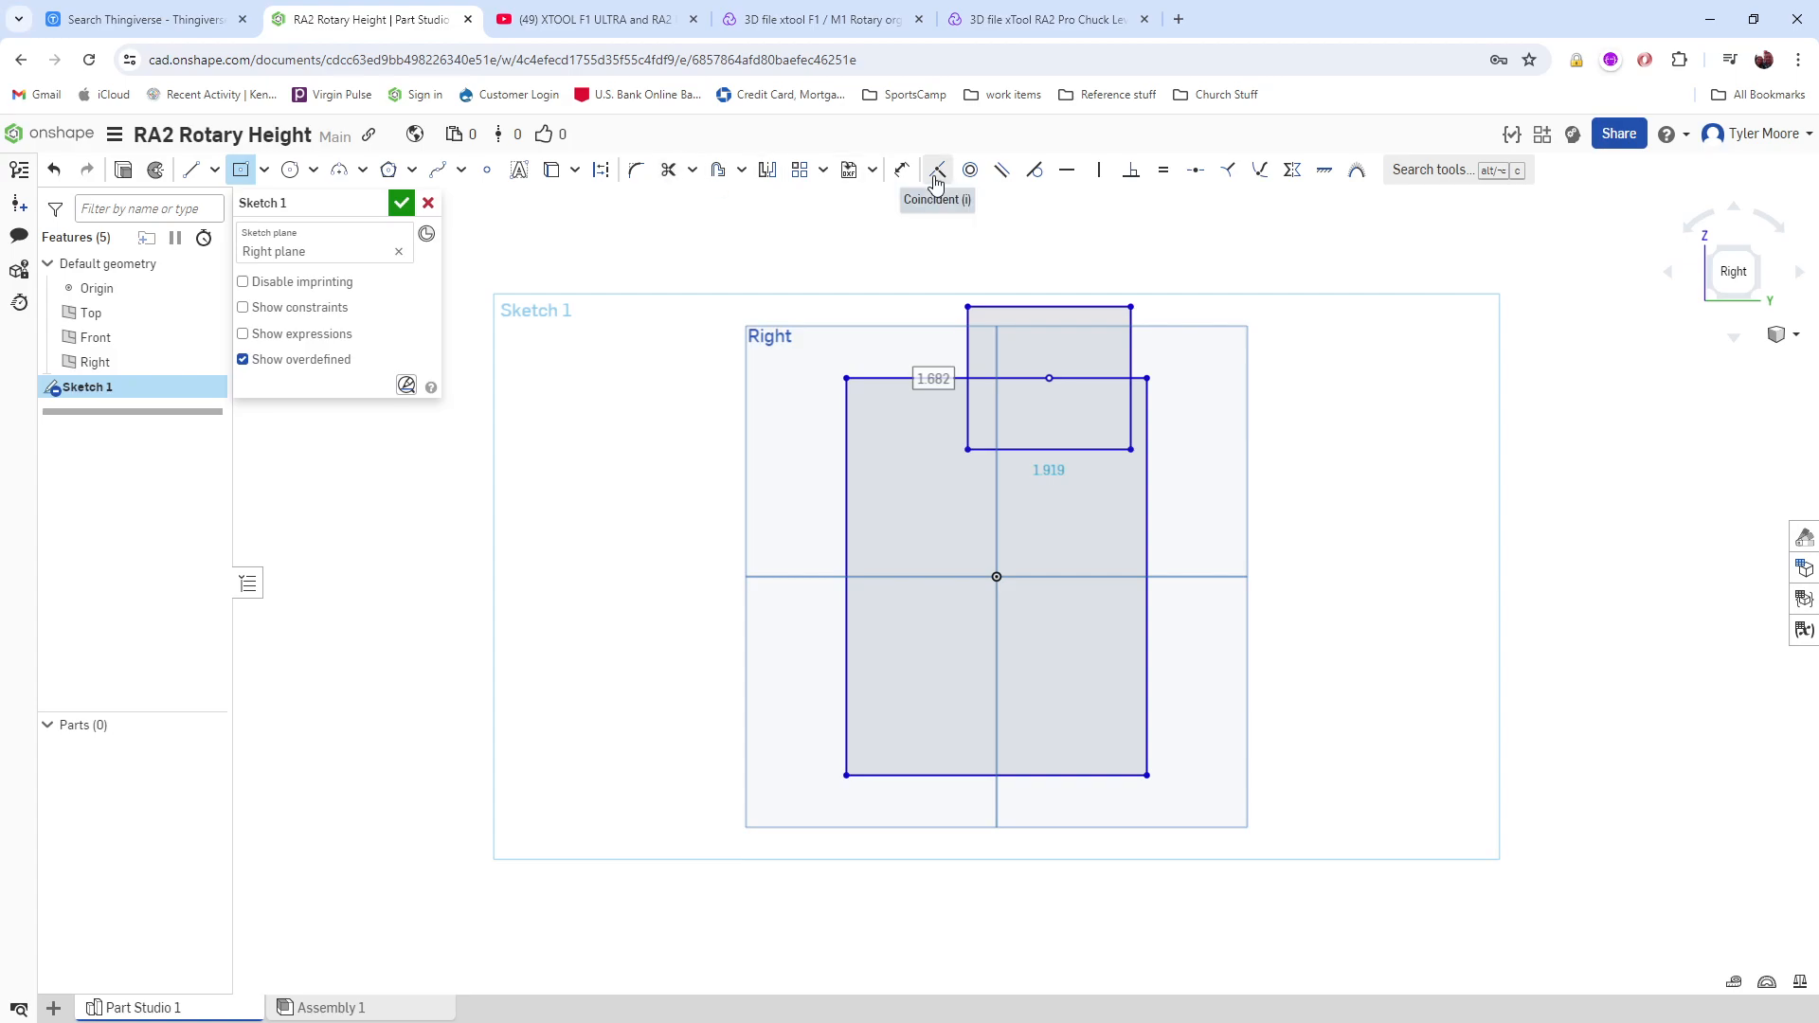
Step: Dimension the small upper rectangle's width as 1.035 in between its two vertical sides
click(904, 173)
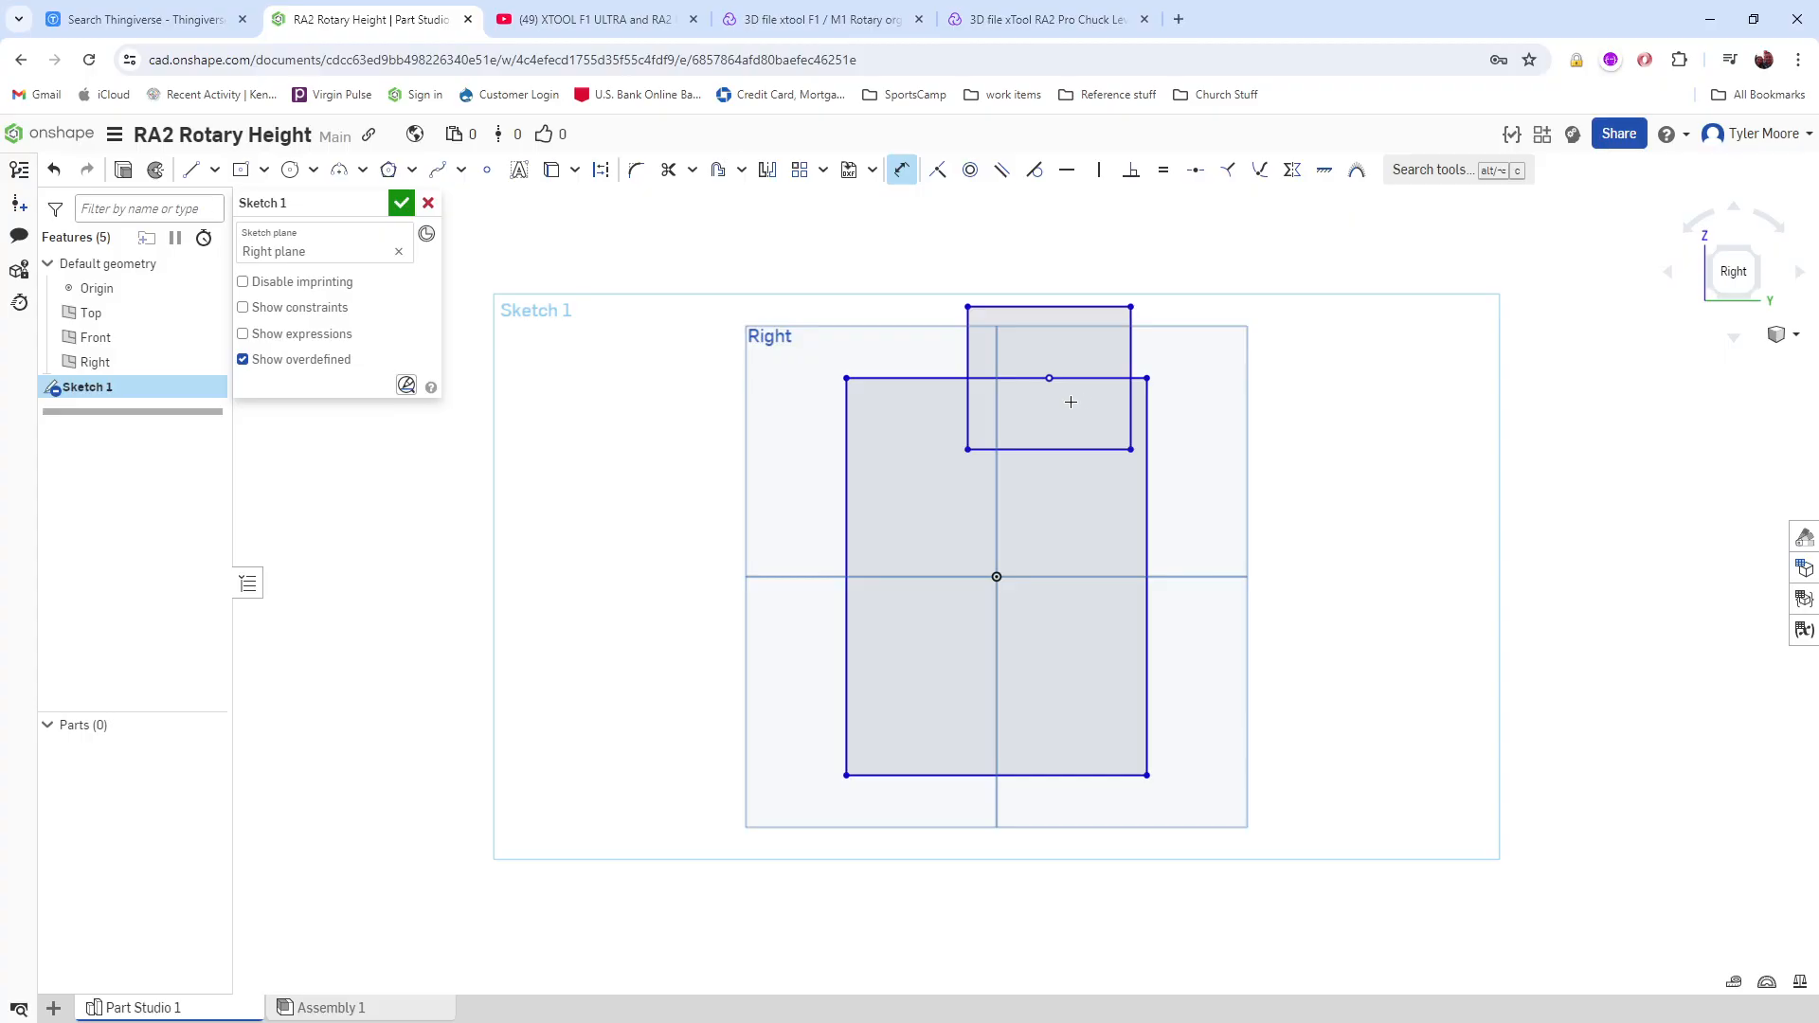
click(967, 398)
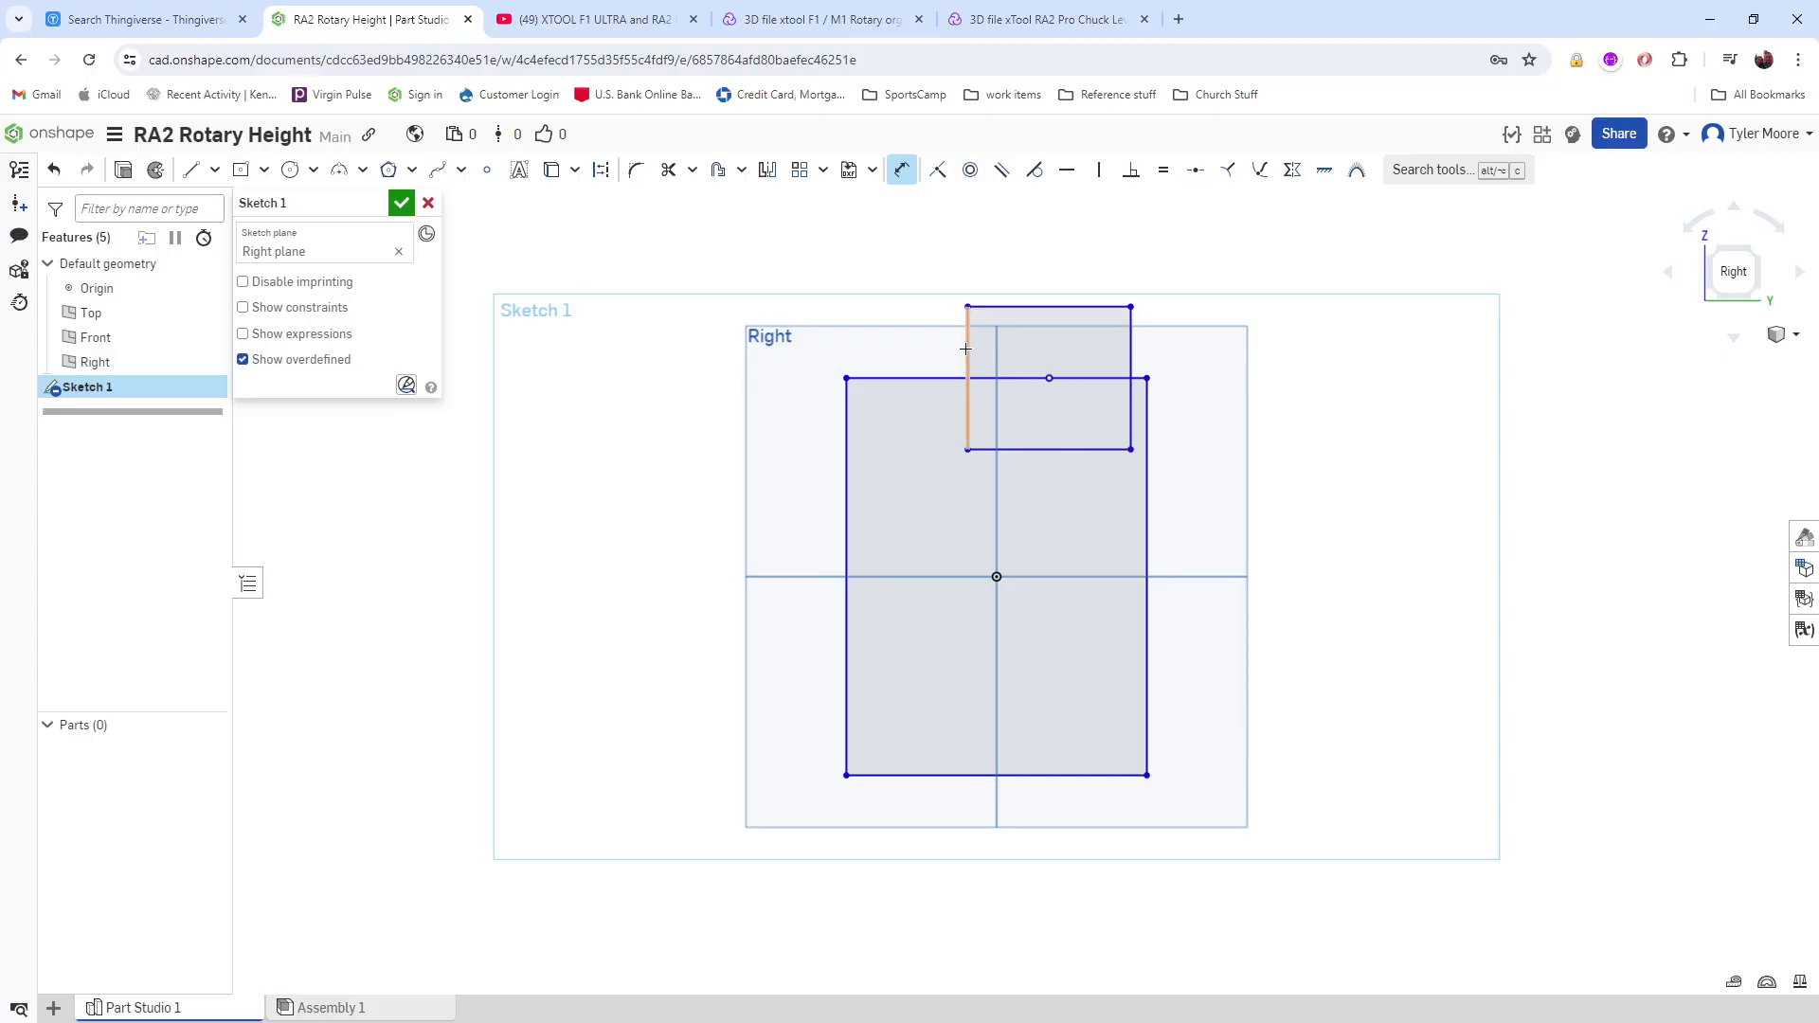
click(1129, 343)
click(1053, 261)
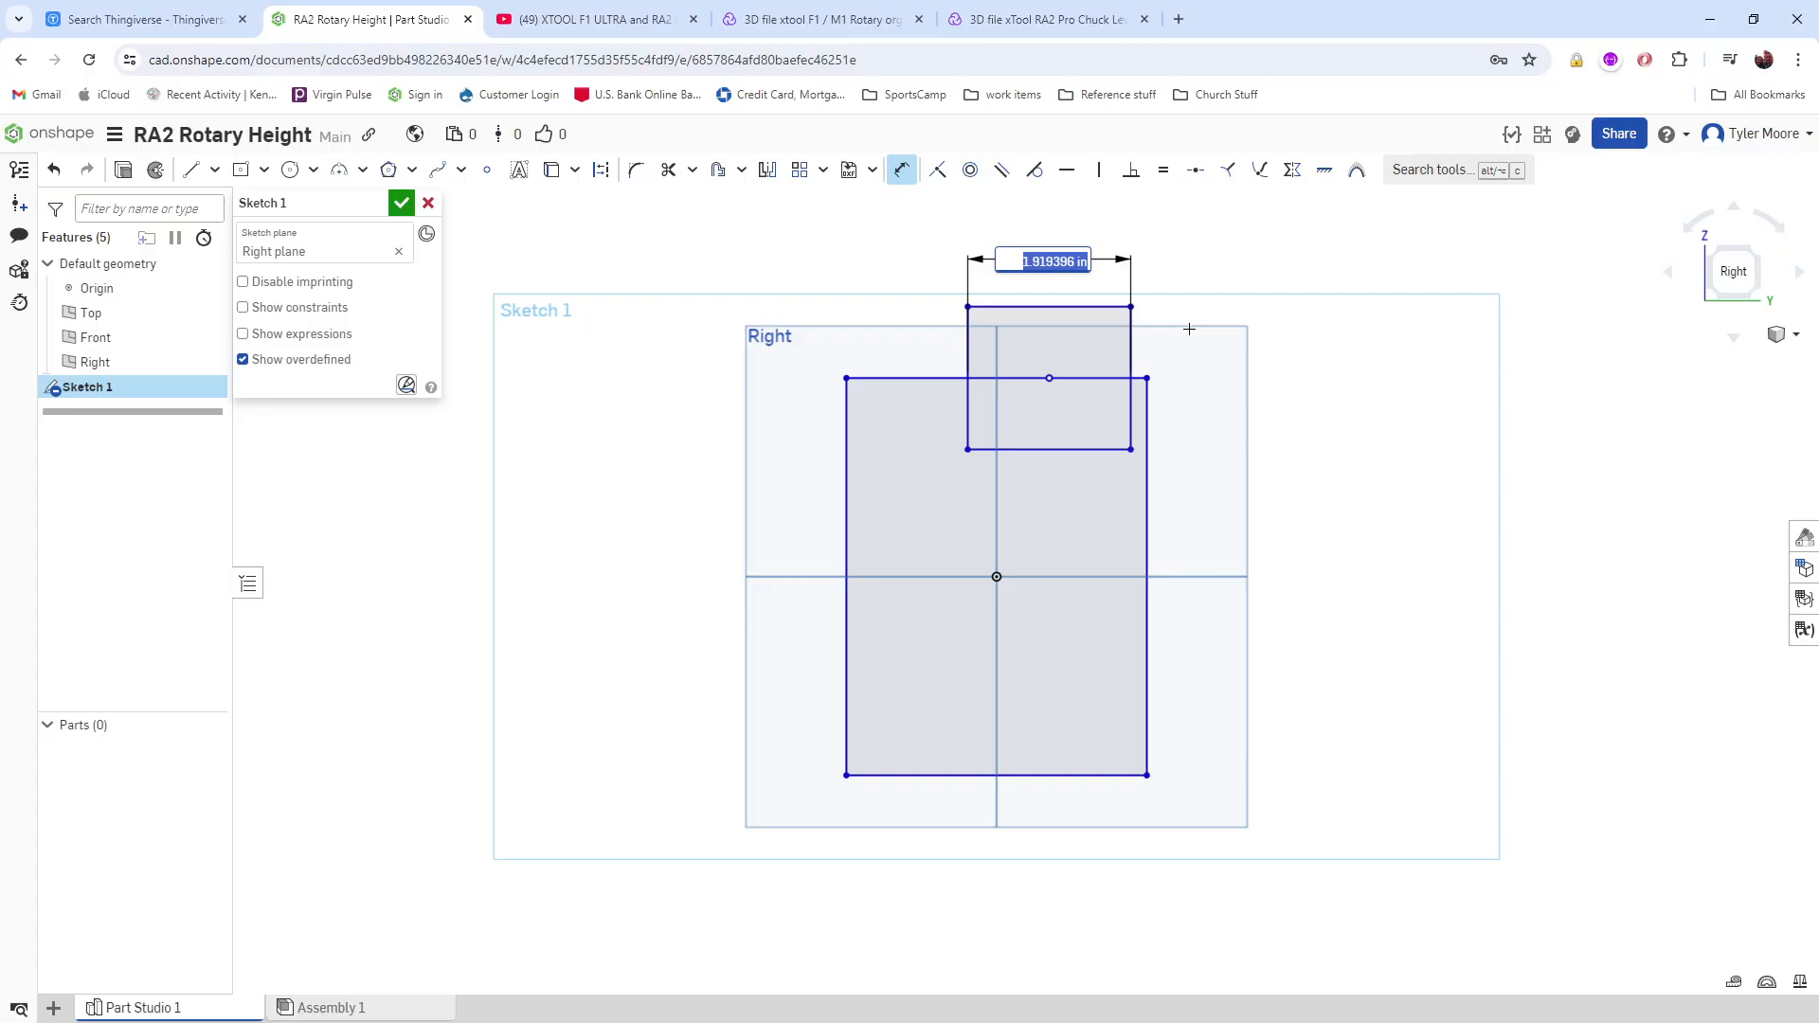
text(1.919)
key(Return)
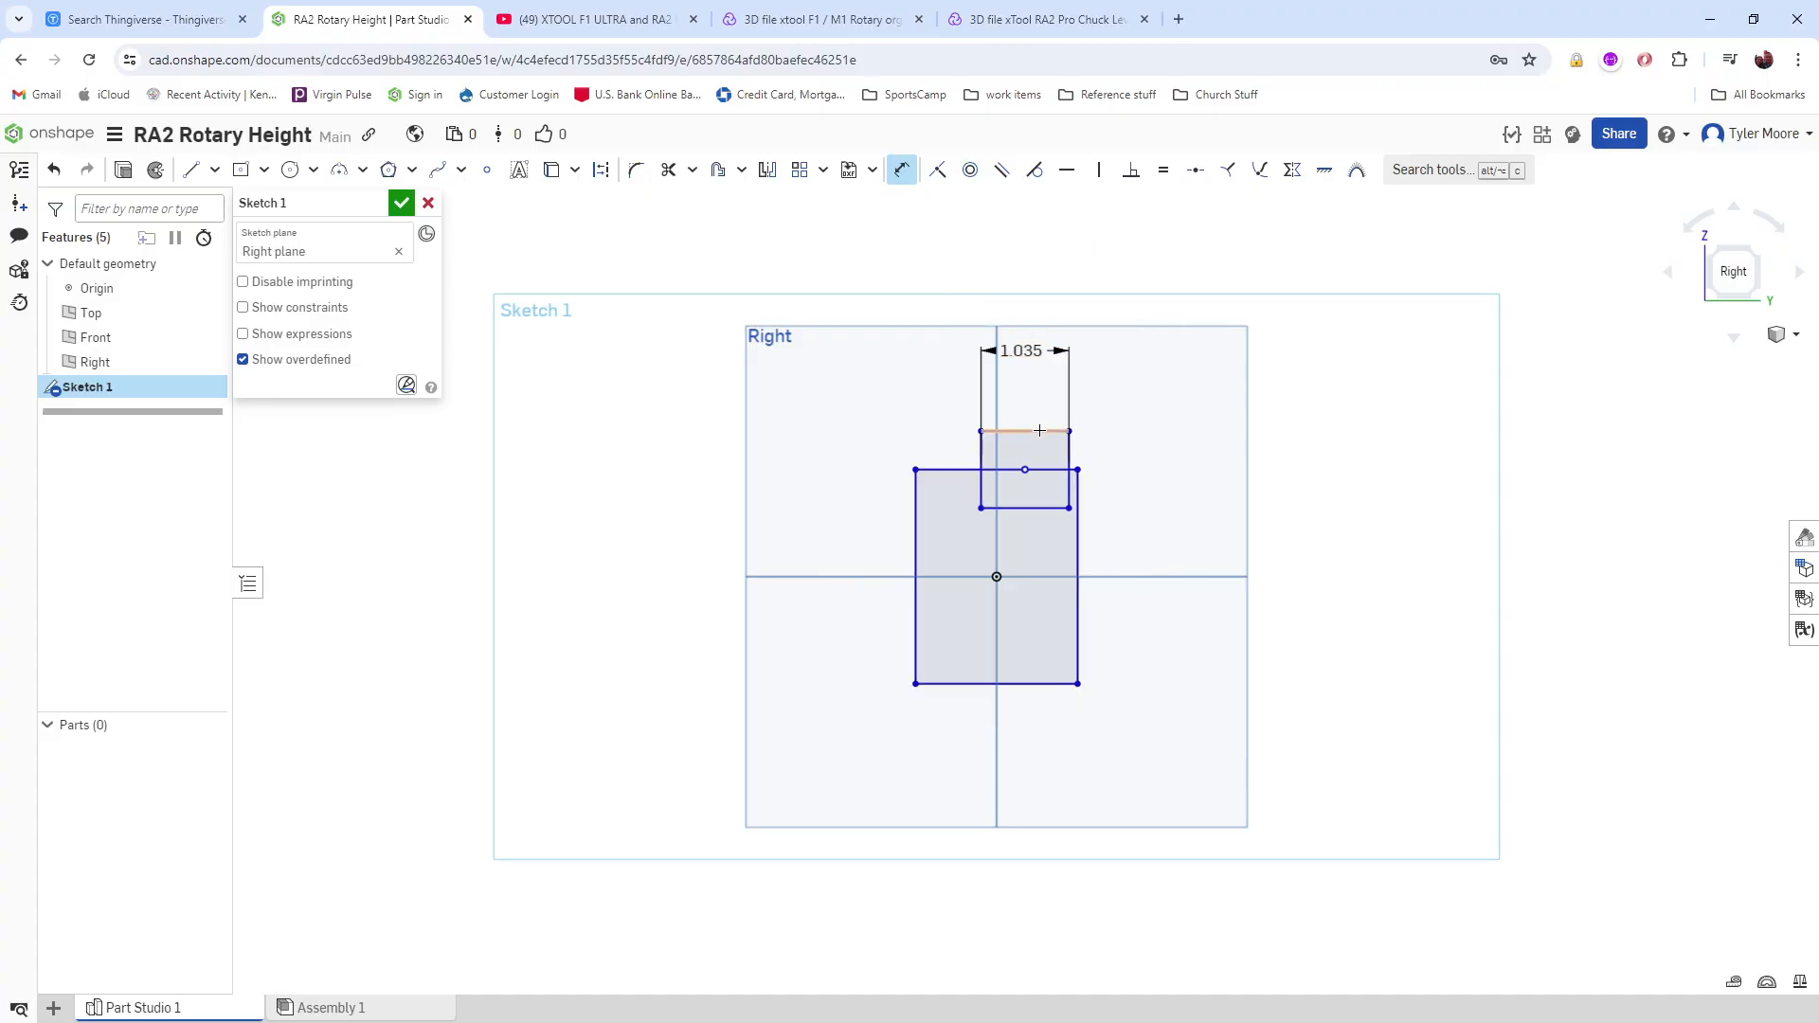
Step: Dimension the distance from the large rectangle's upper edge to the small rectangle's lower edge as 0.375 in
scroll(1043, 431, up, 3)
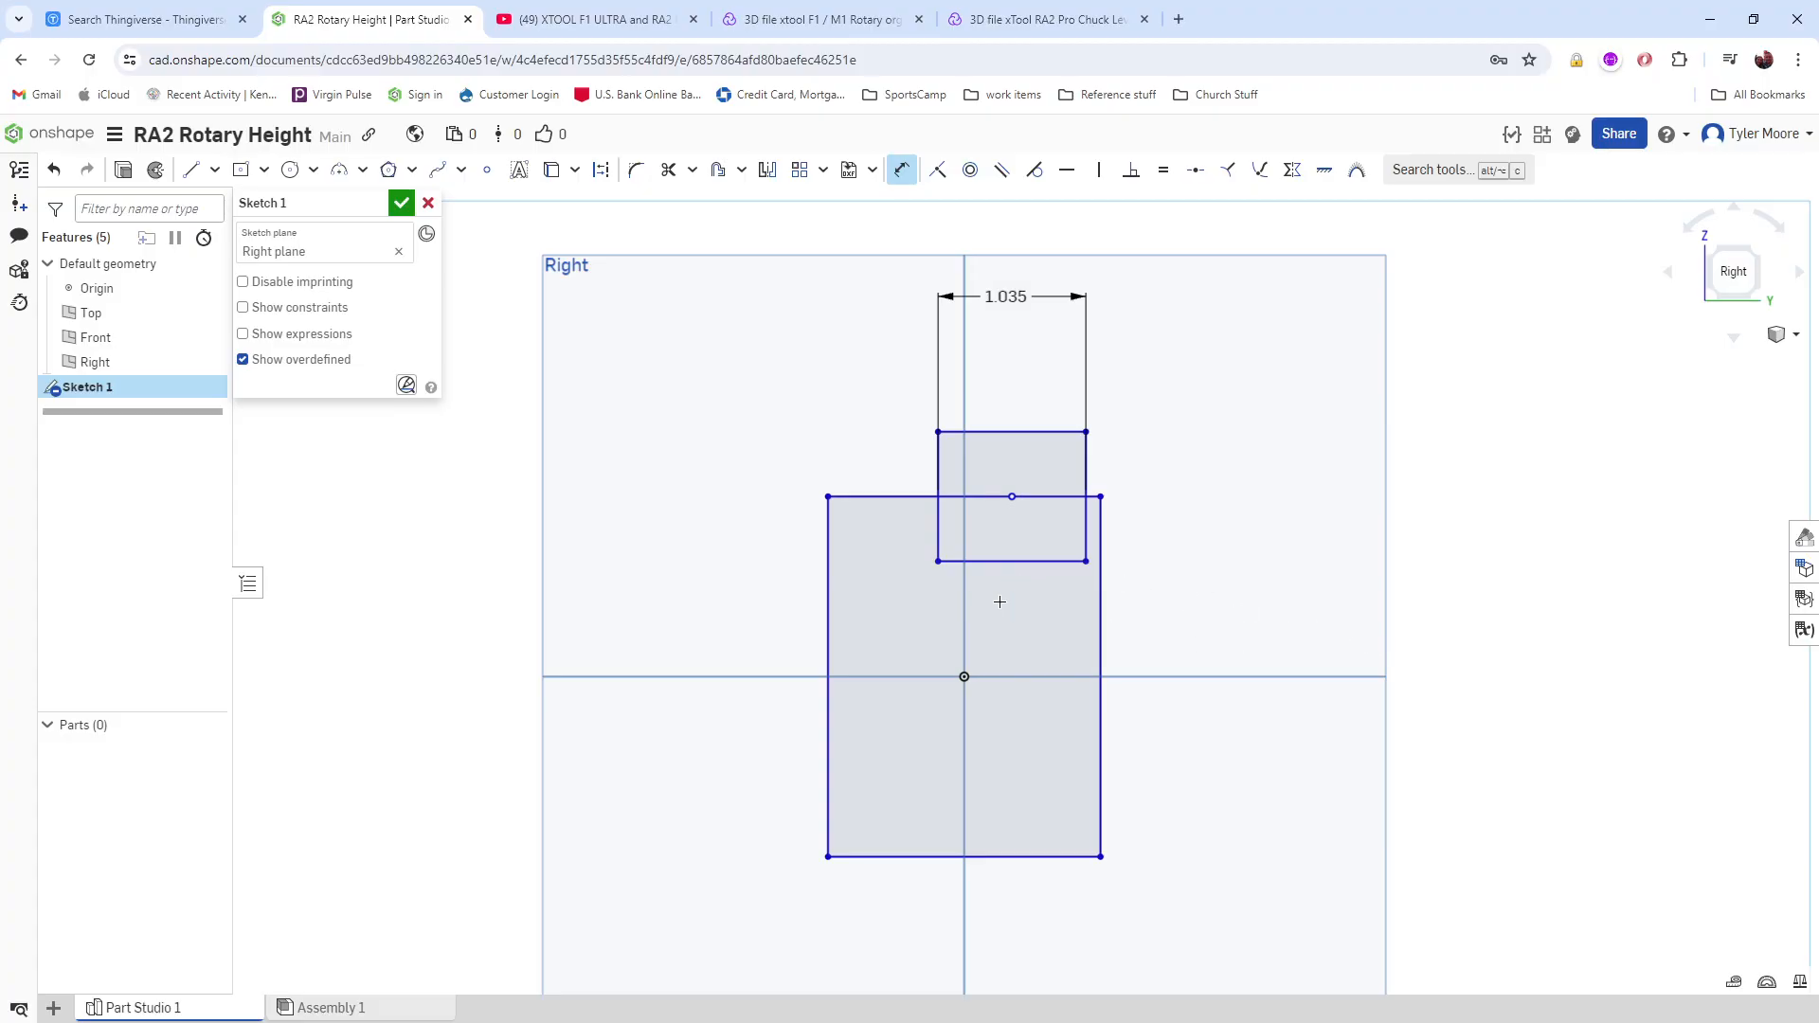
click(1022, 497)
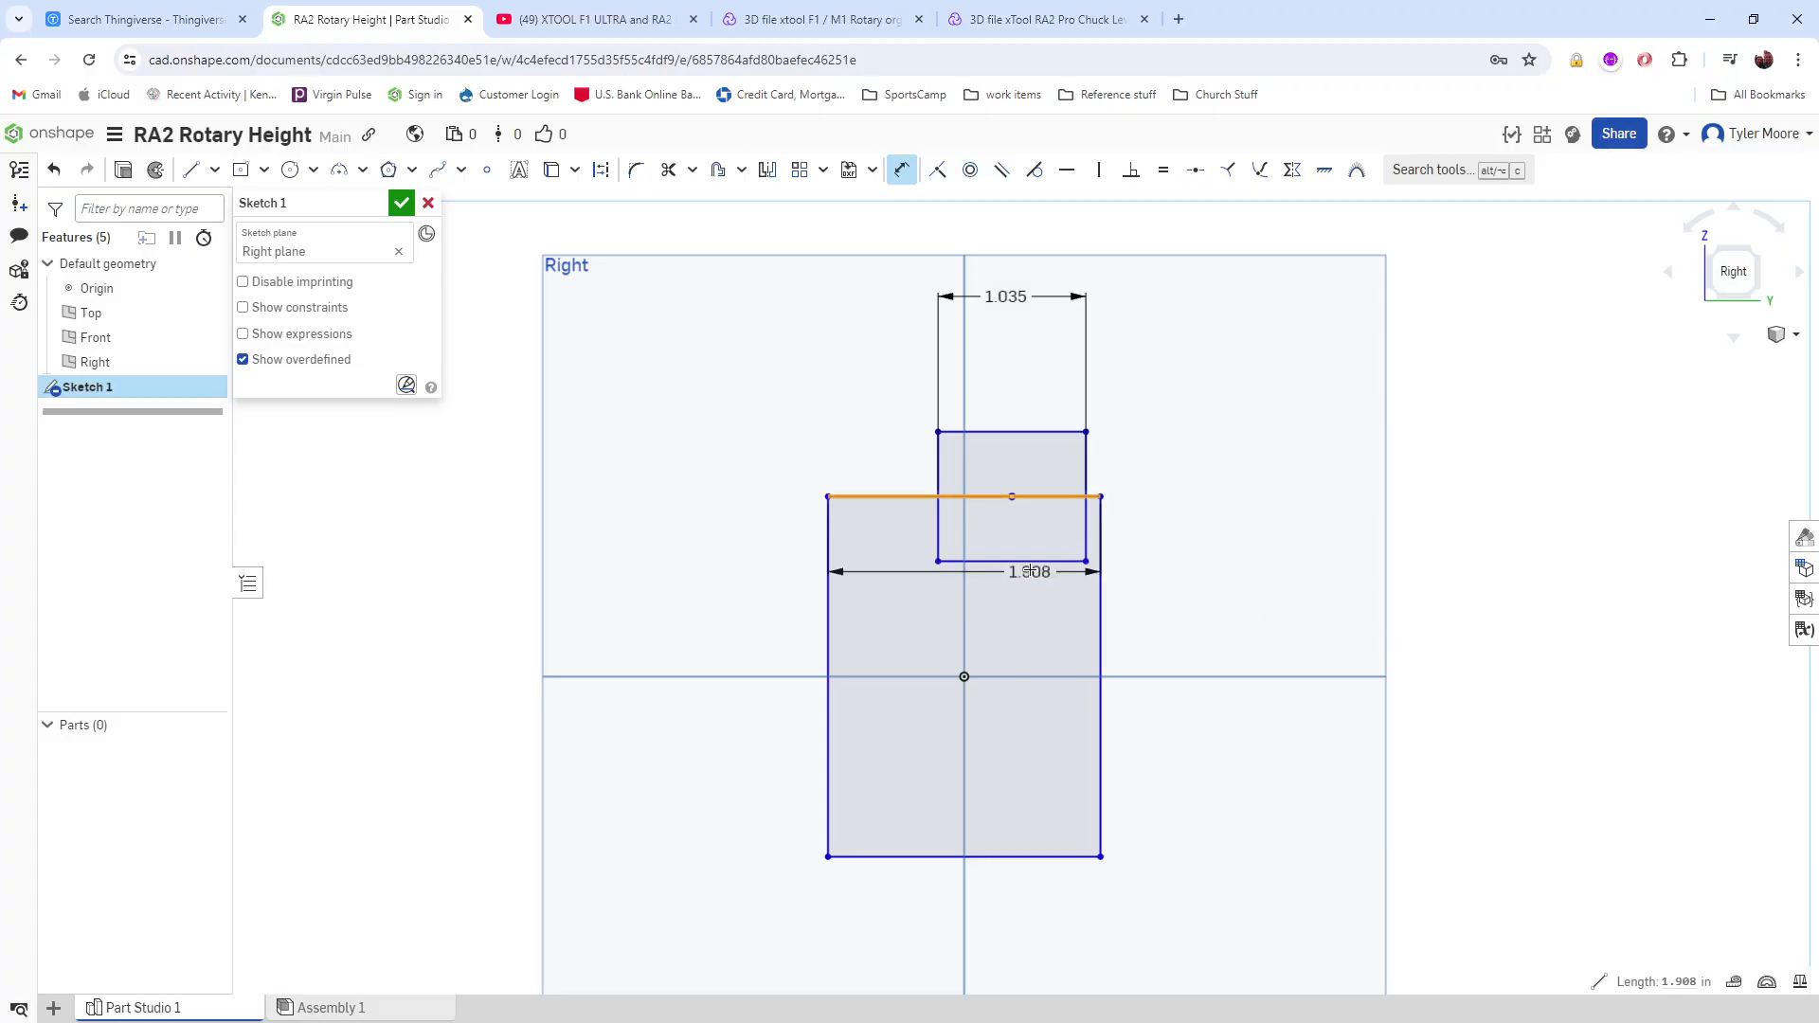
click(1025, 561)
click(1236, 526)
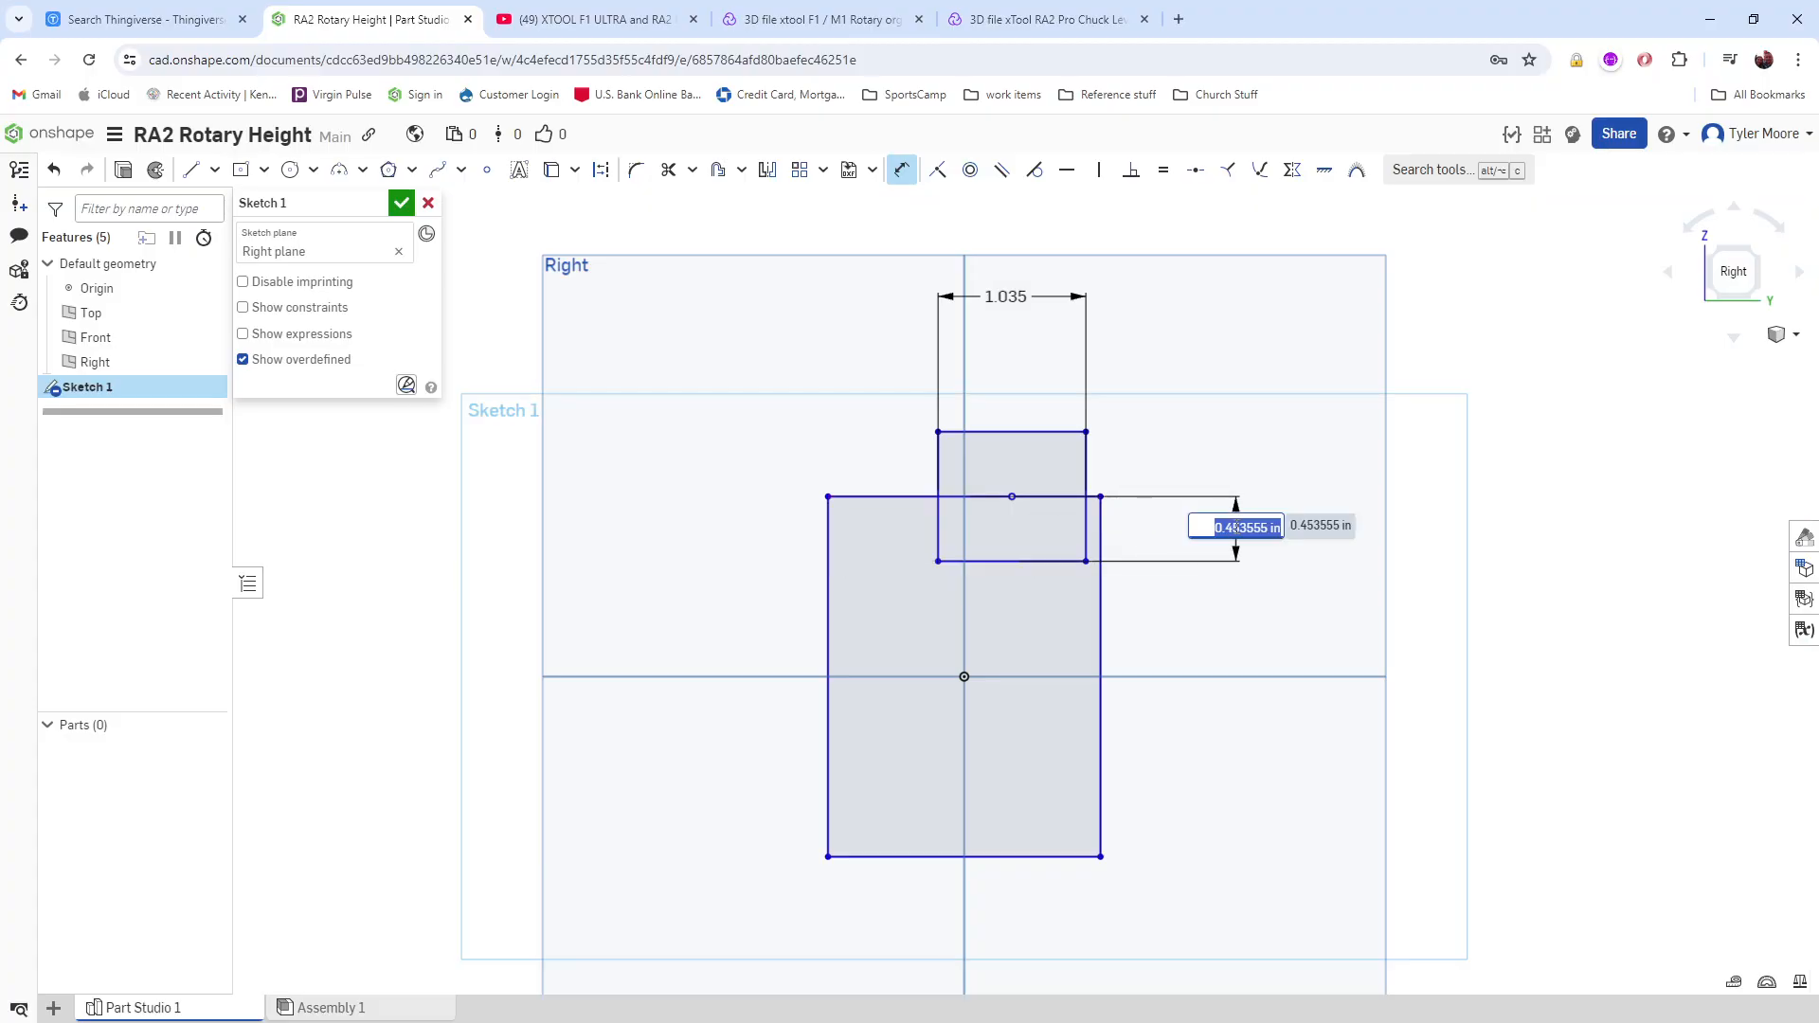
text(0.375)
key(Return)
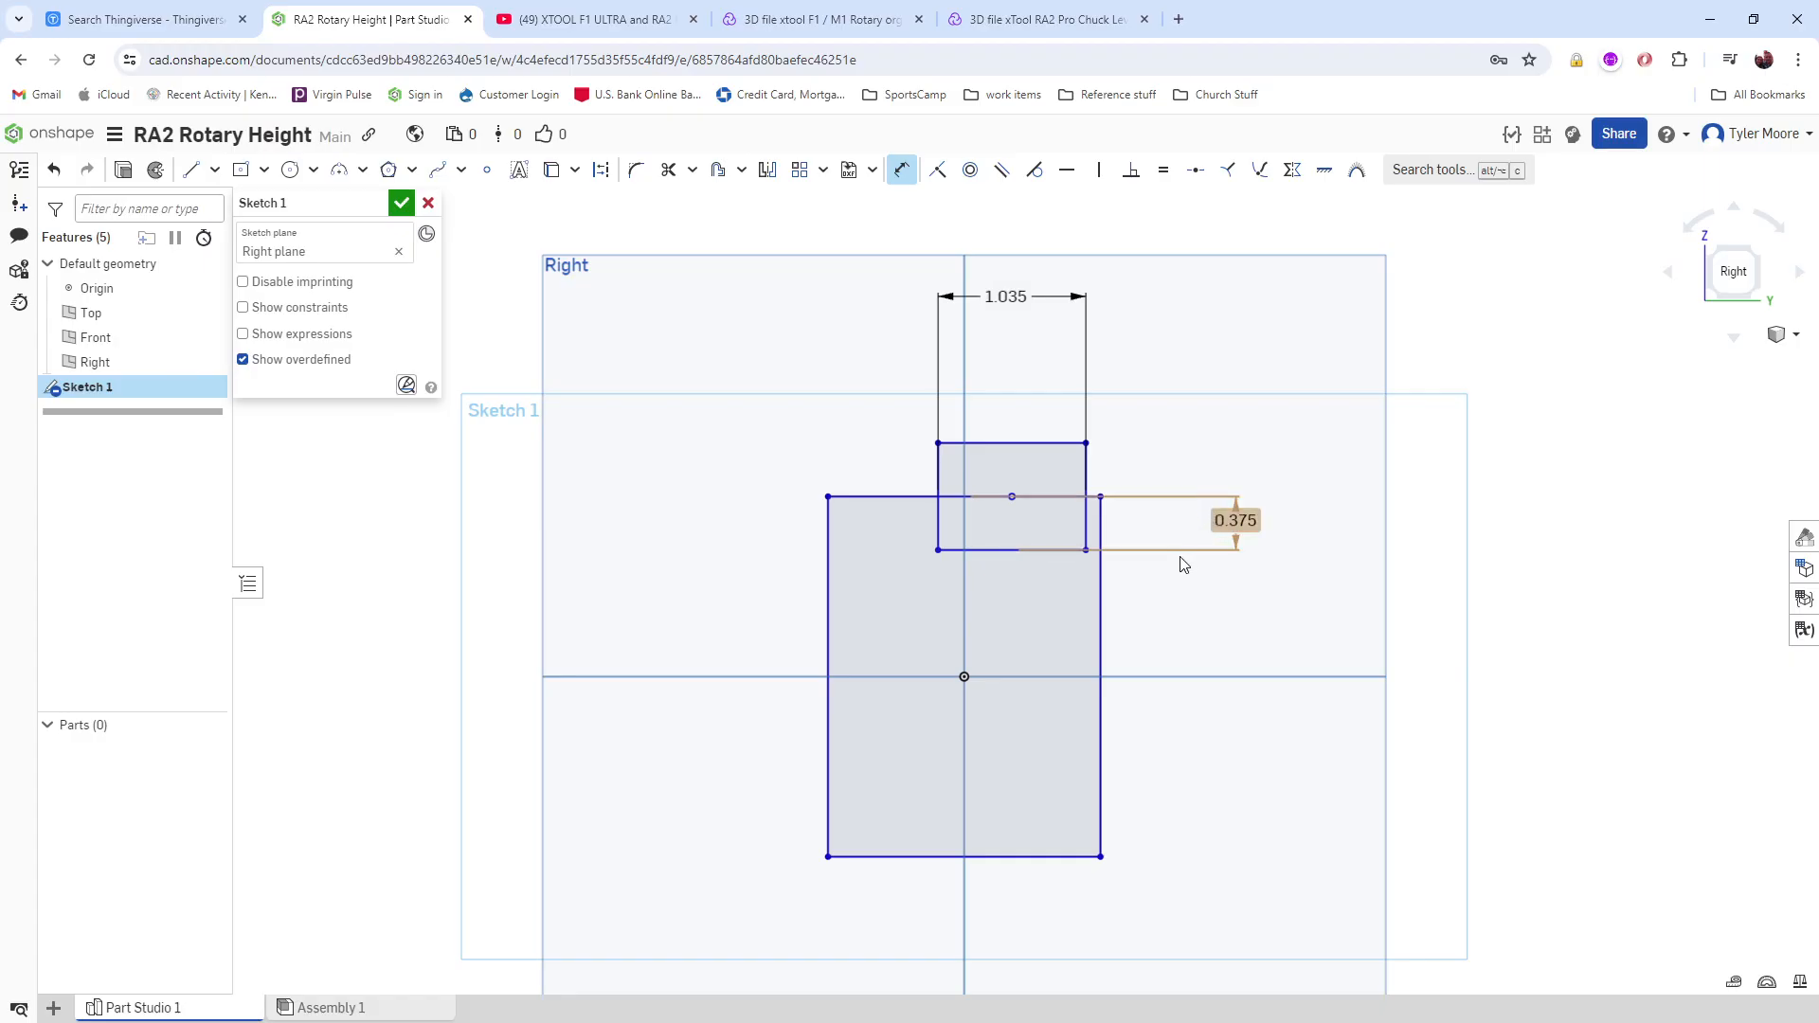
Step: Dimension the offset between the left sides of the large and small rectangles as 0.25 in
scroll(1071, 616, down, 2)
scroll(1082, 755, up, 2)
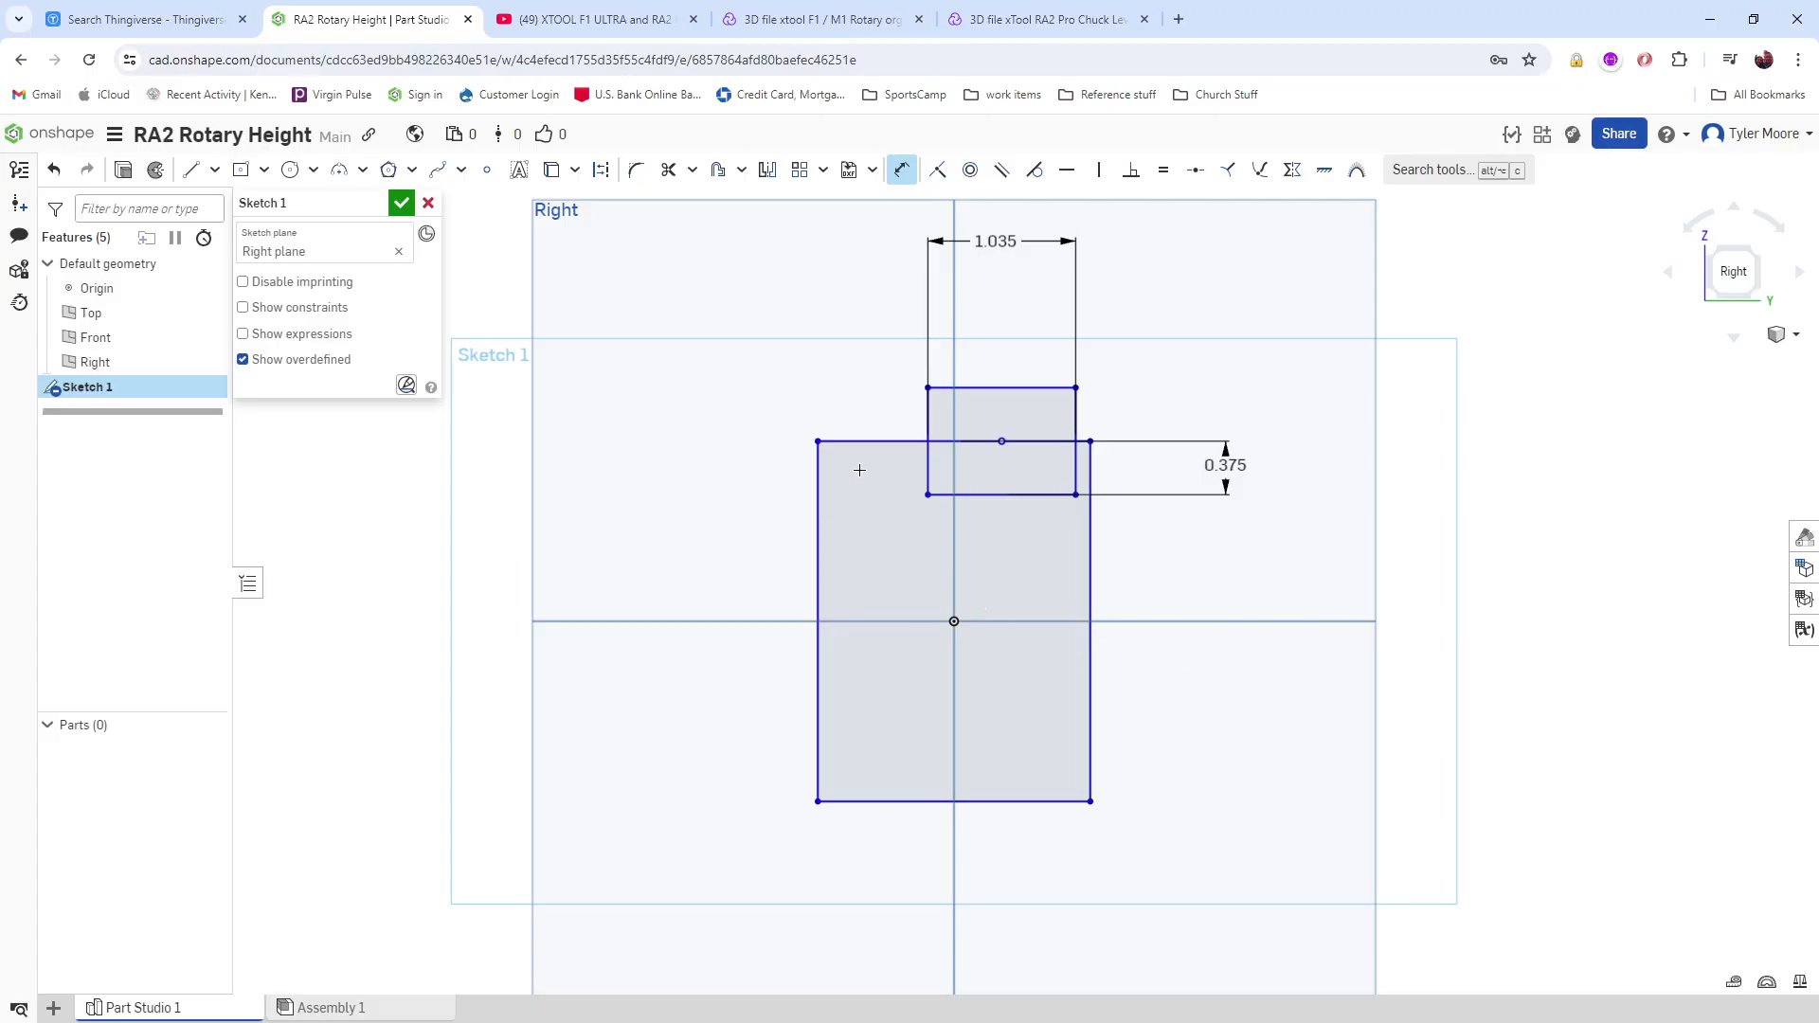
click(927, 464)
click(818, 462)
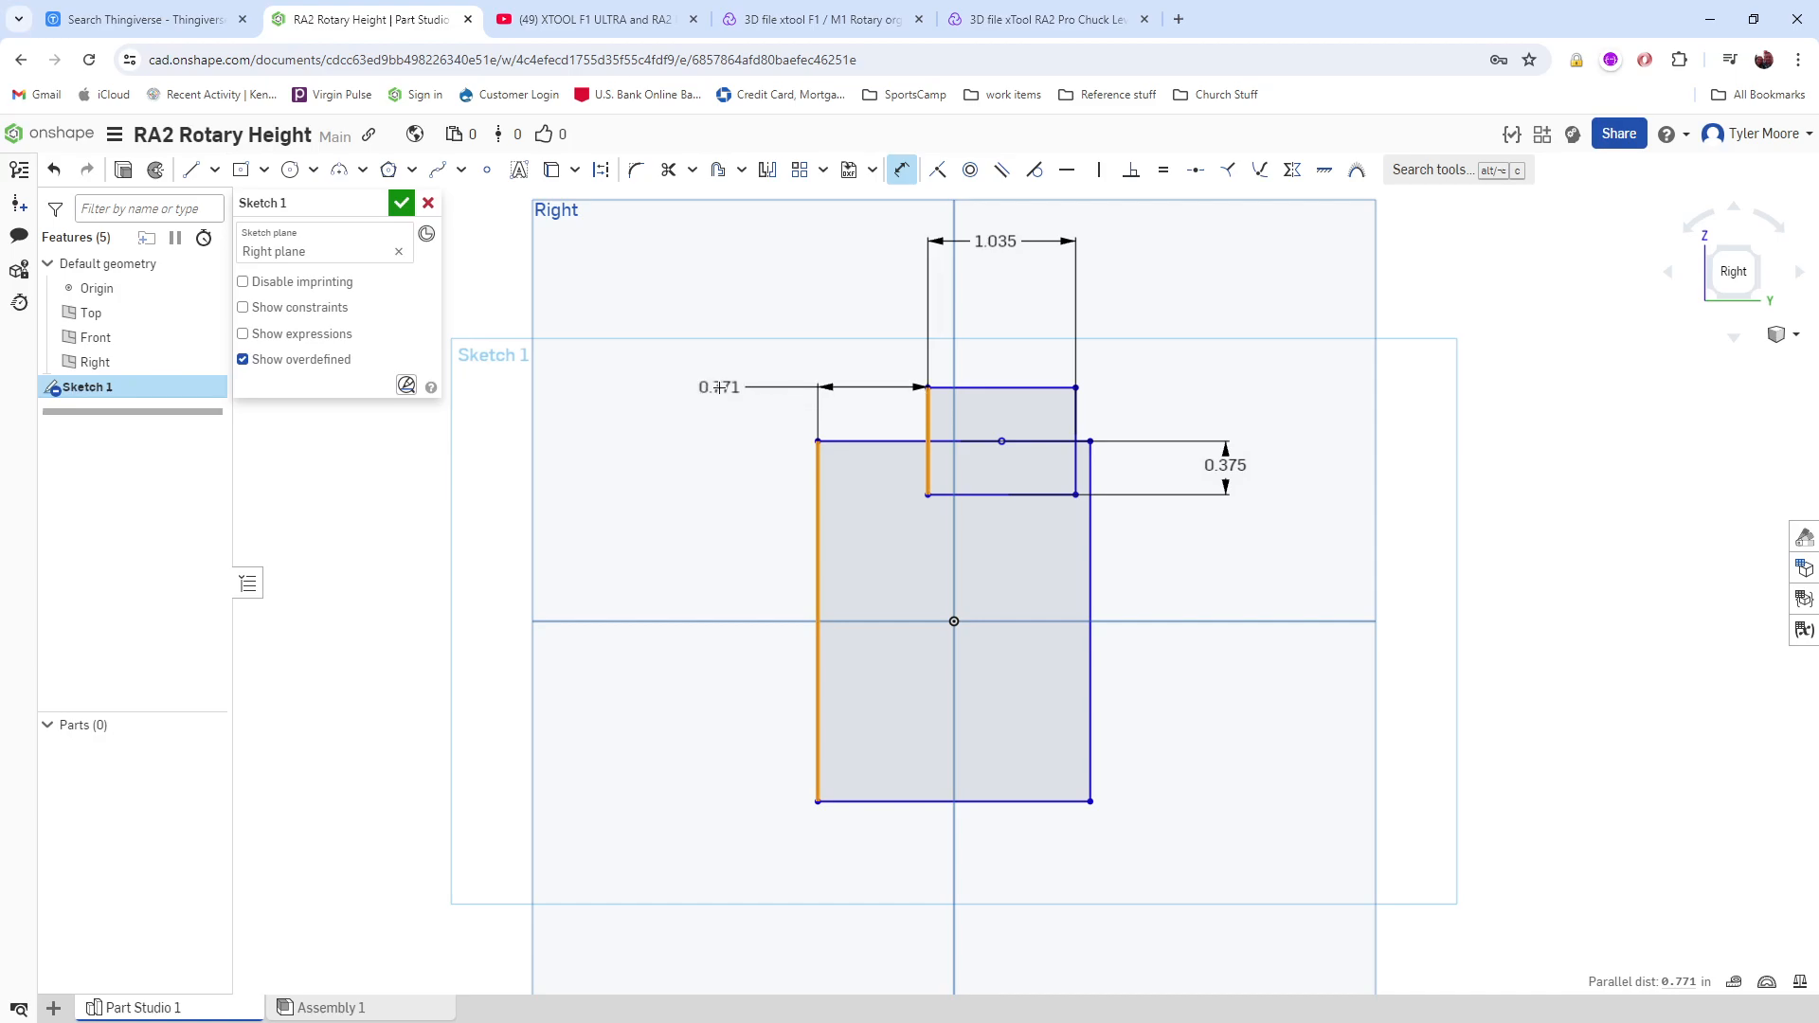
click(720, 387)
key(BackSpace)
text(0.25)
key(Return)
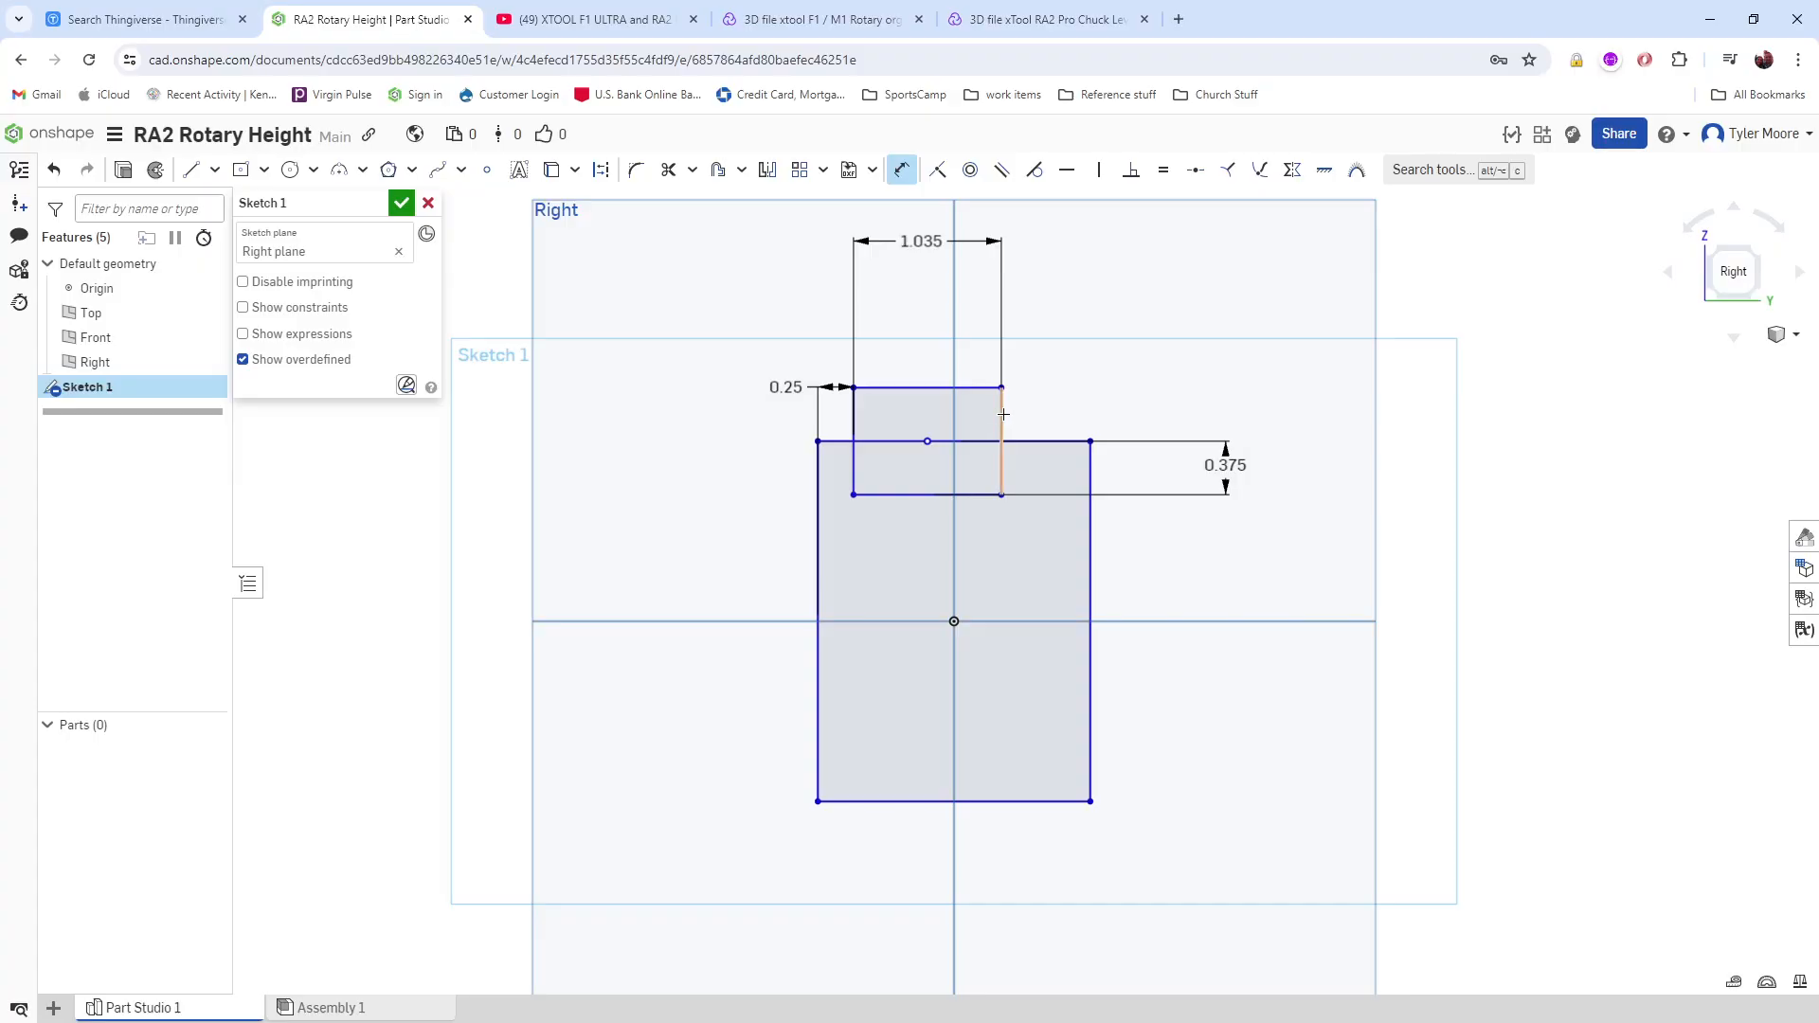
Step: Dimension the large rectangle's width along its upper edge as 1.37 in
click(1051, 442)
scroll(990, 265, down, 3)
scroll(933, 218, up, 2)
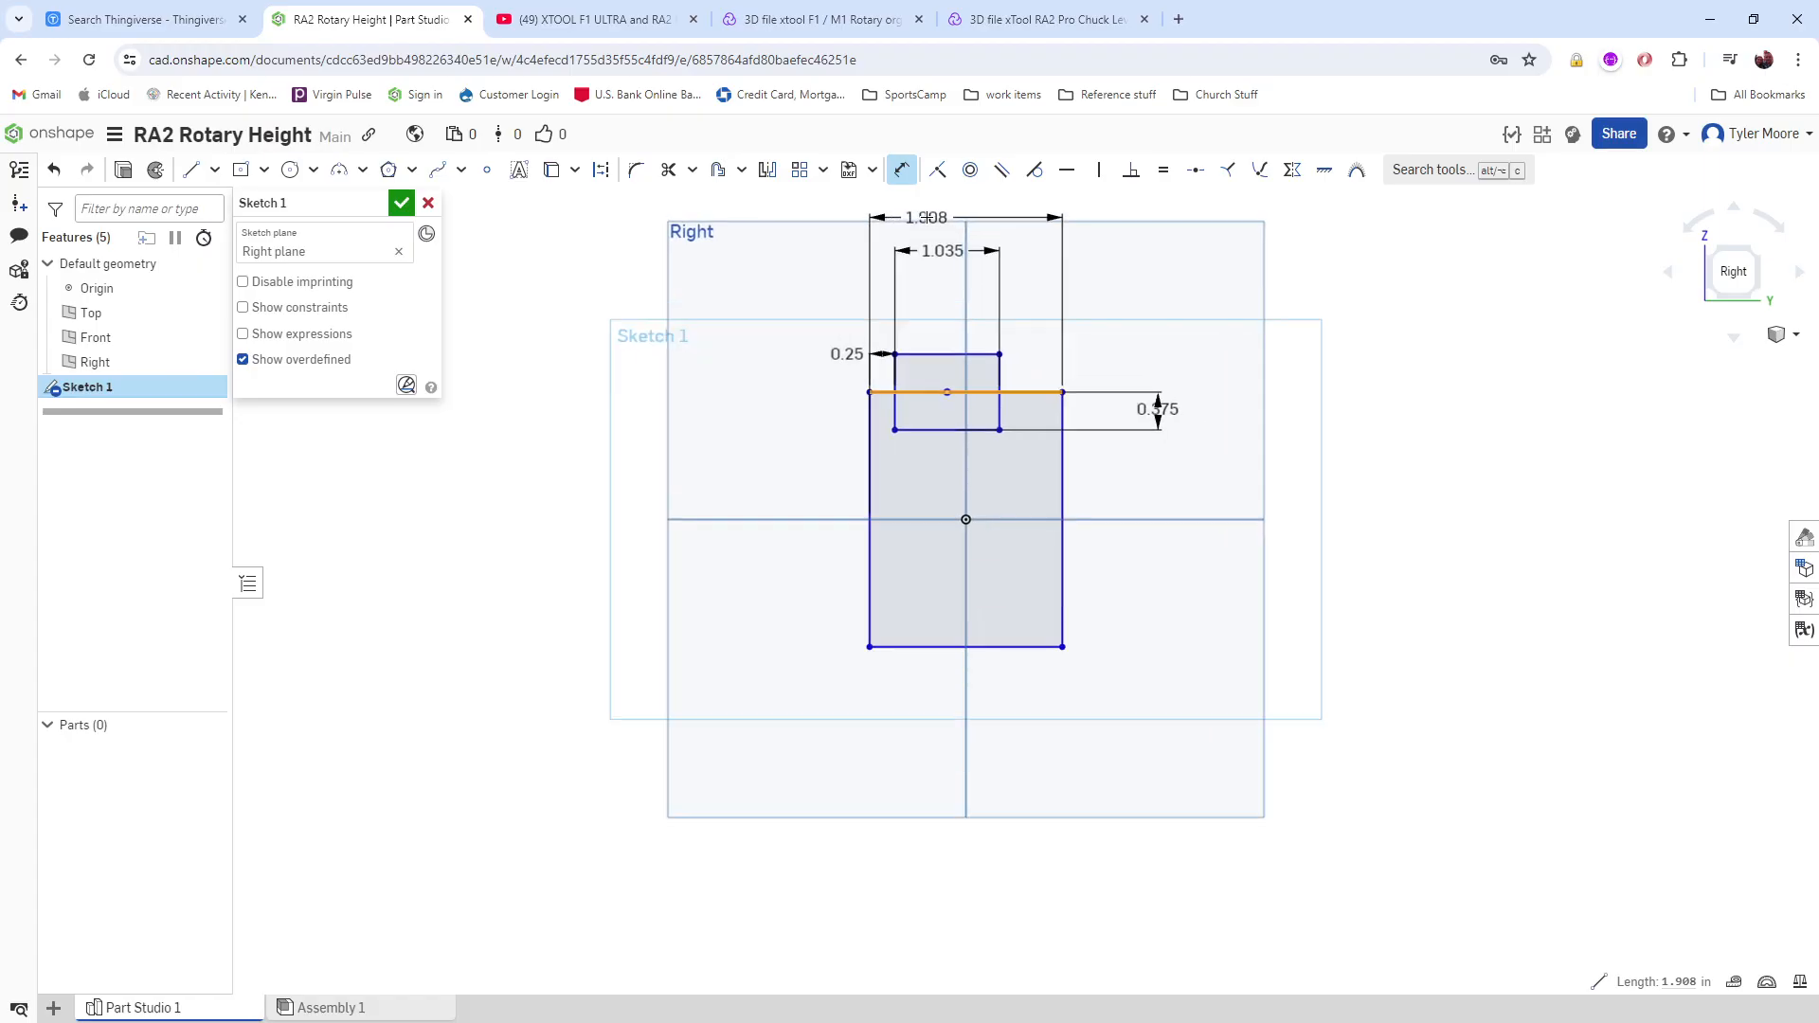
click(951, 206)
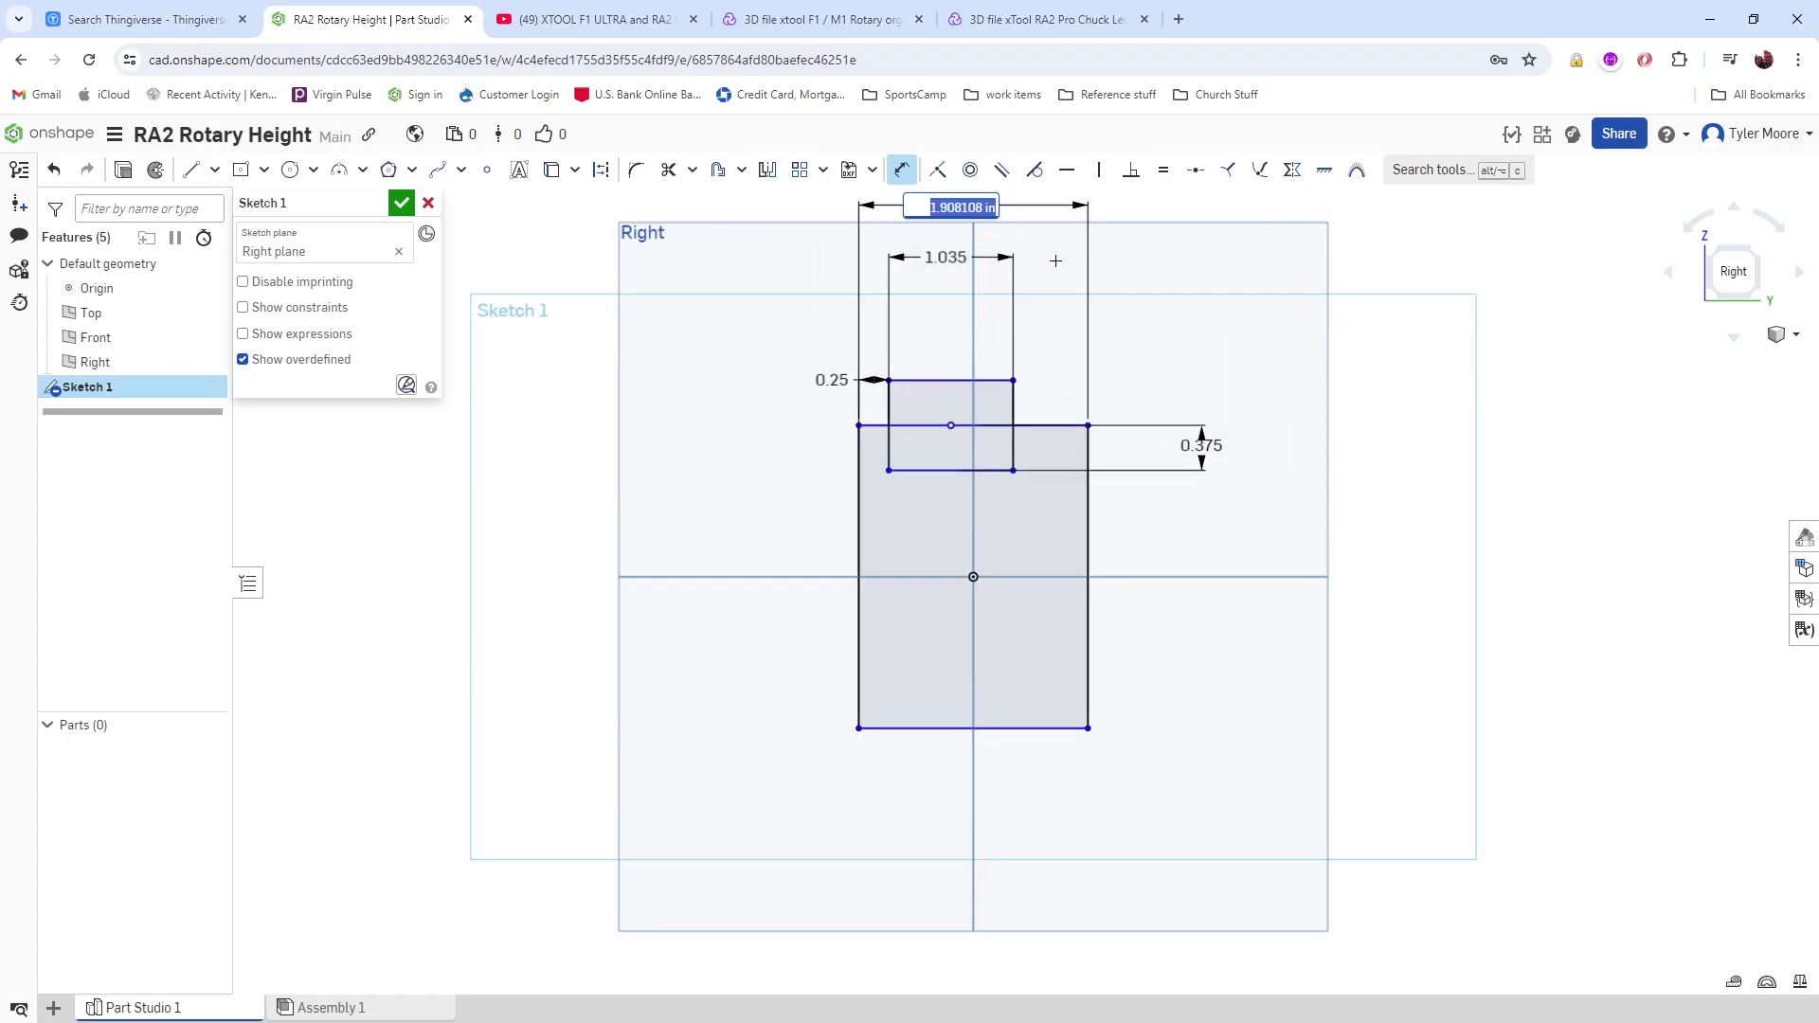
text(1.37)
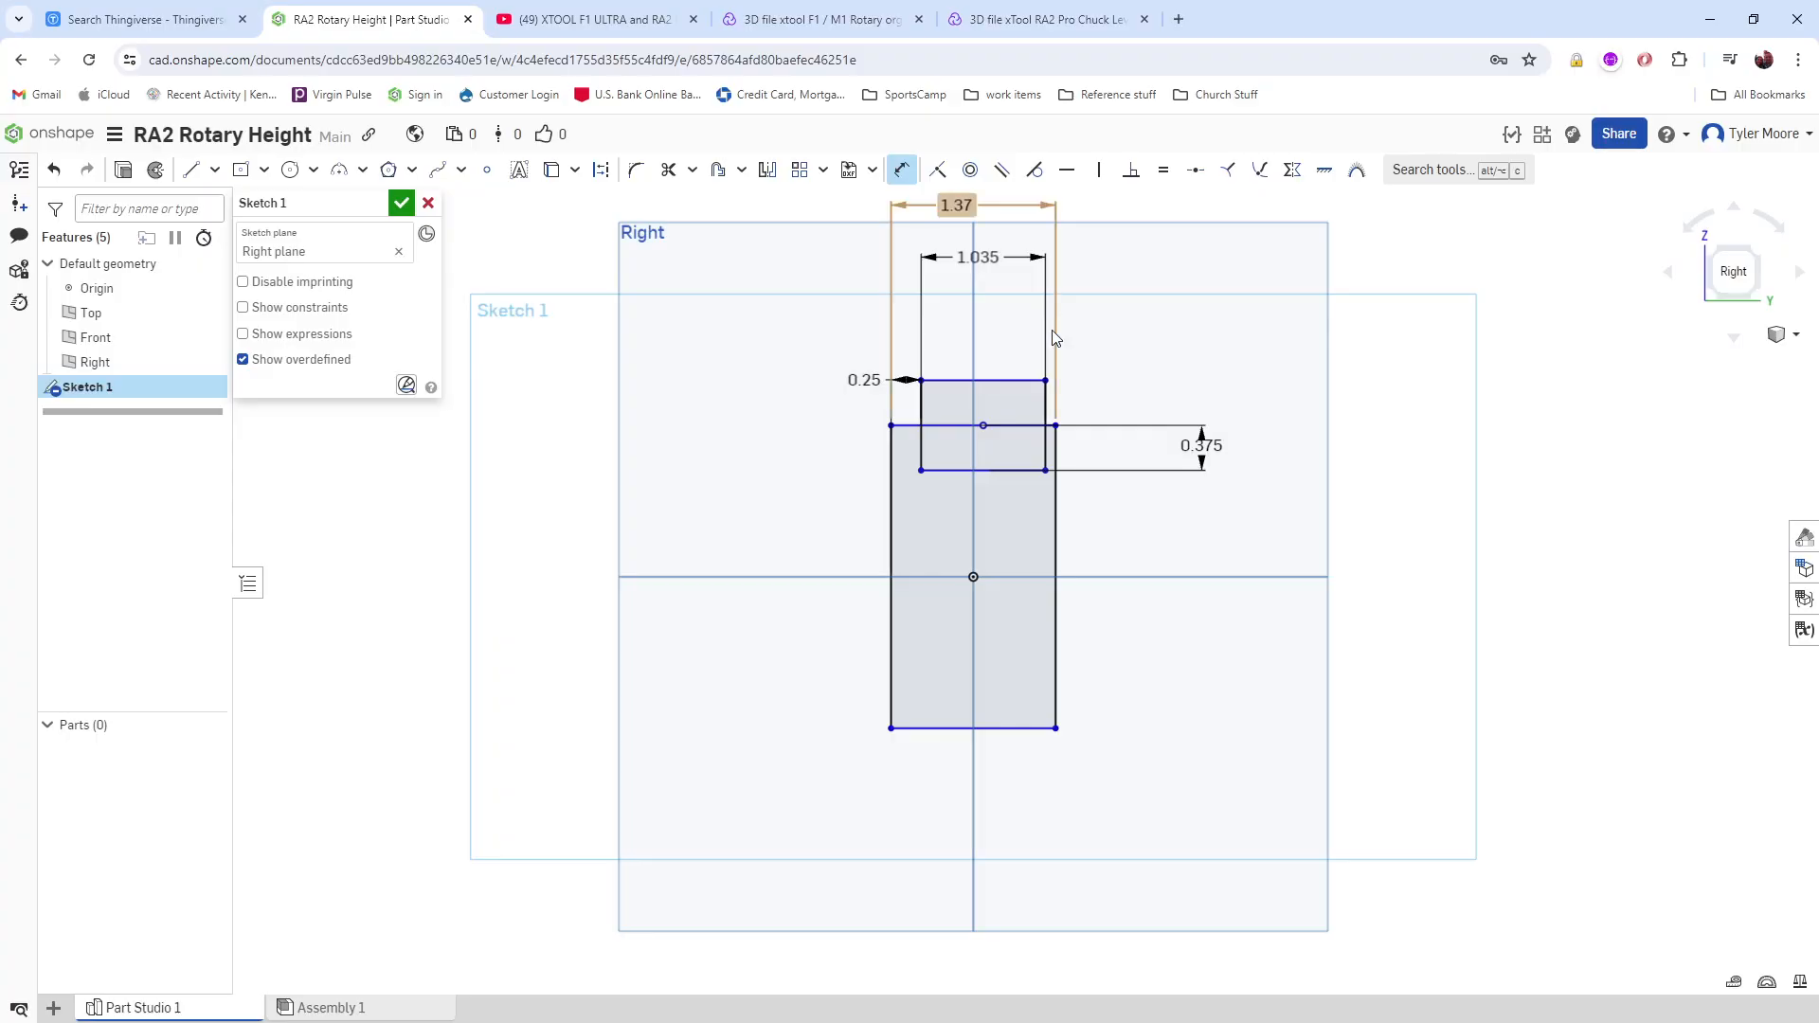
Step: Dimension the distance from the small rectangle's lower edge to the large rectangle's lower edge as 1 in
click(950, 471)
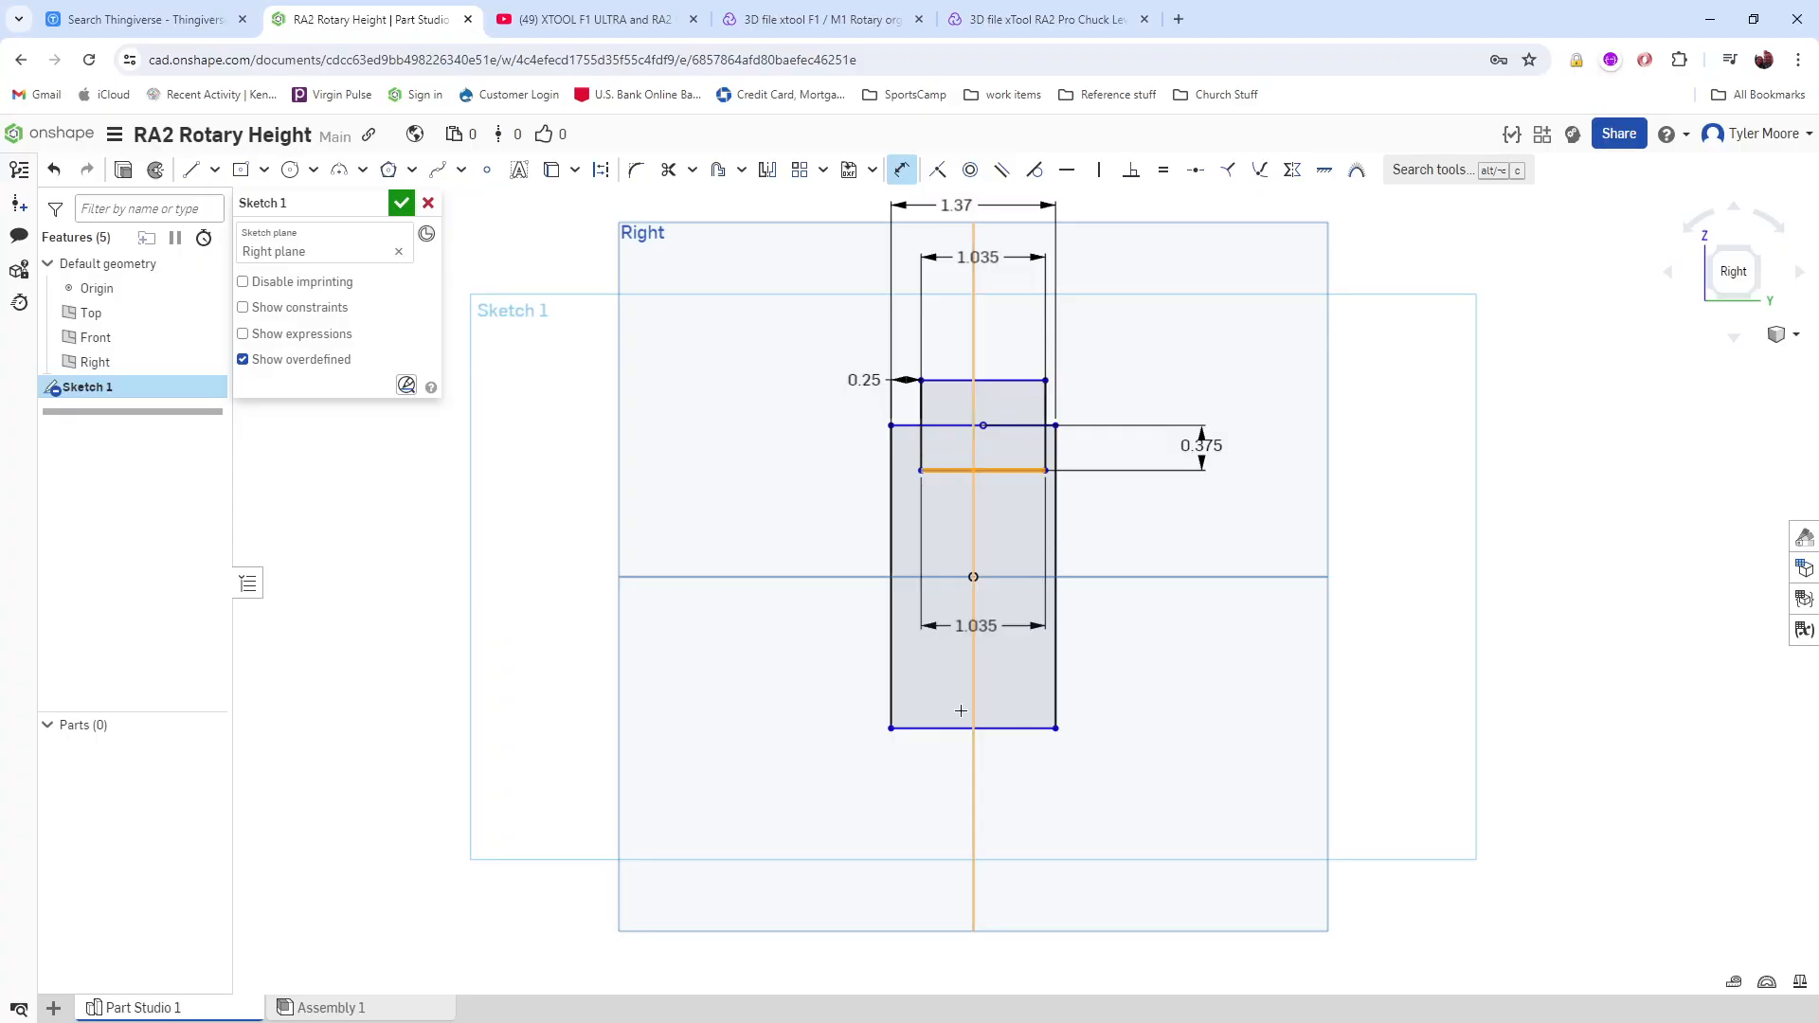
click(948, 729)
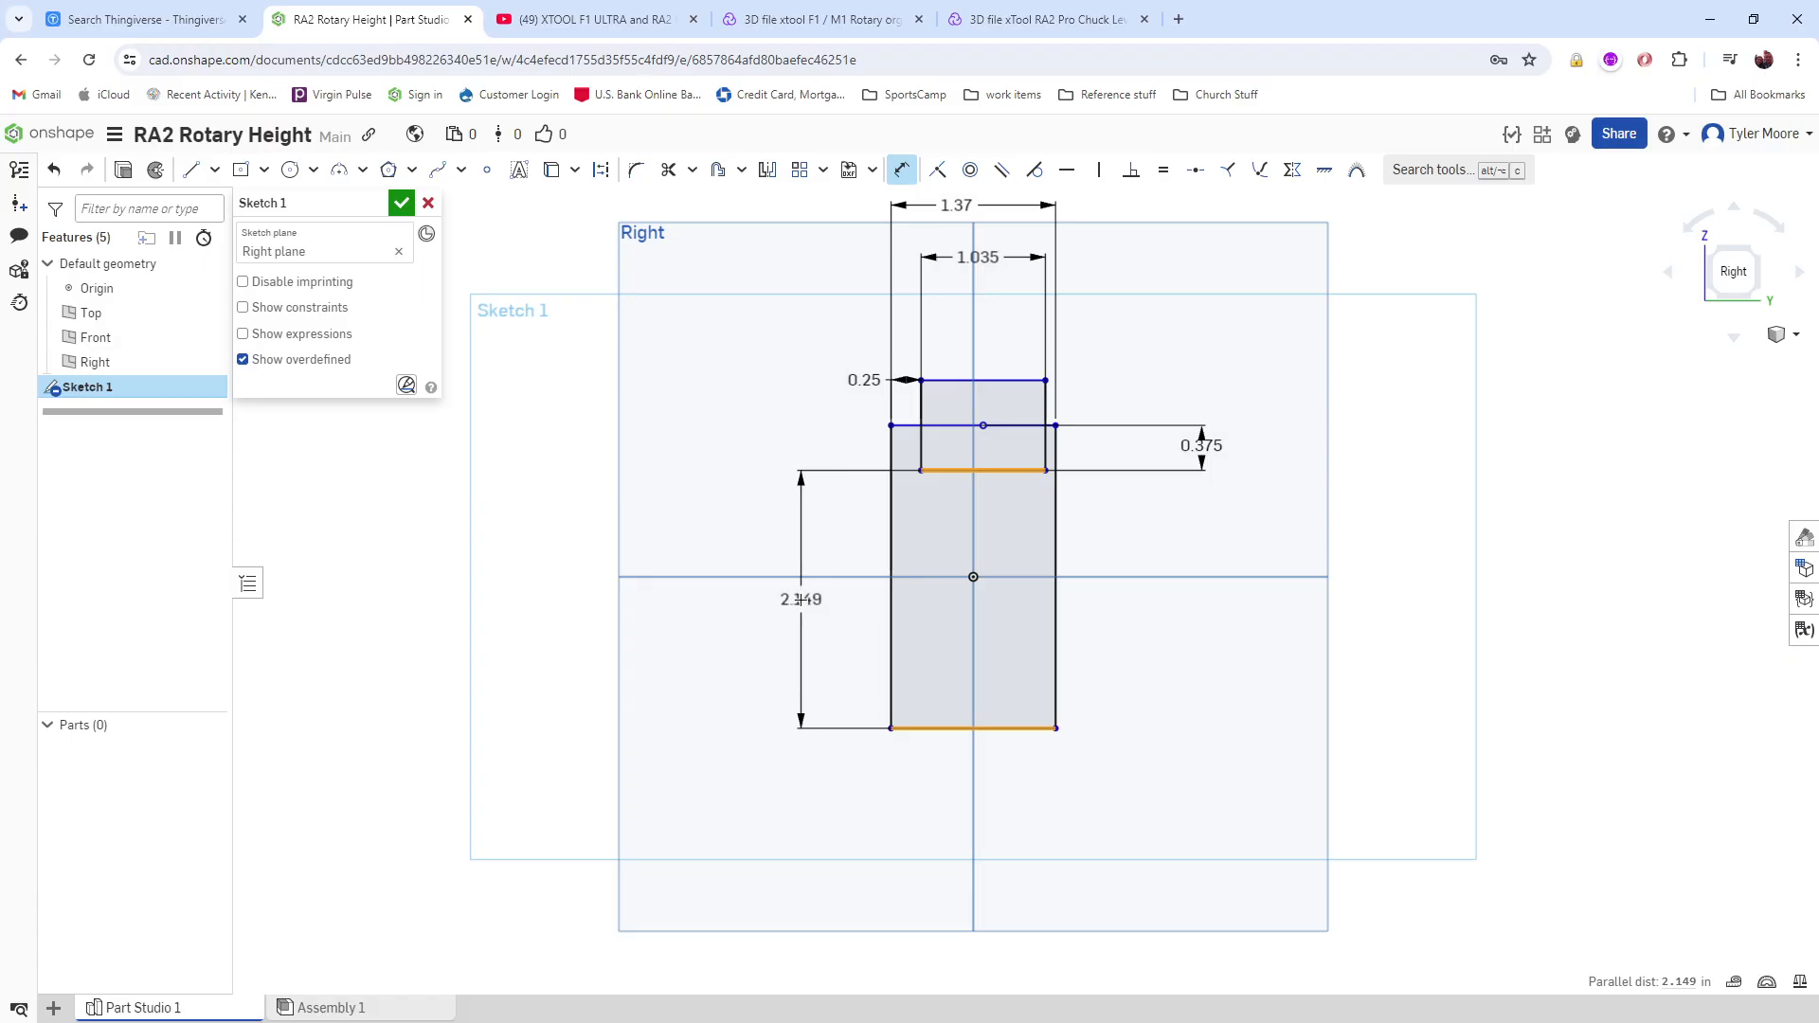
click(803, 605)
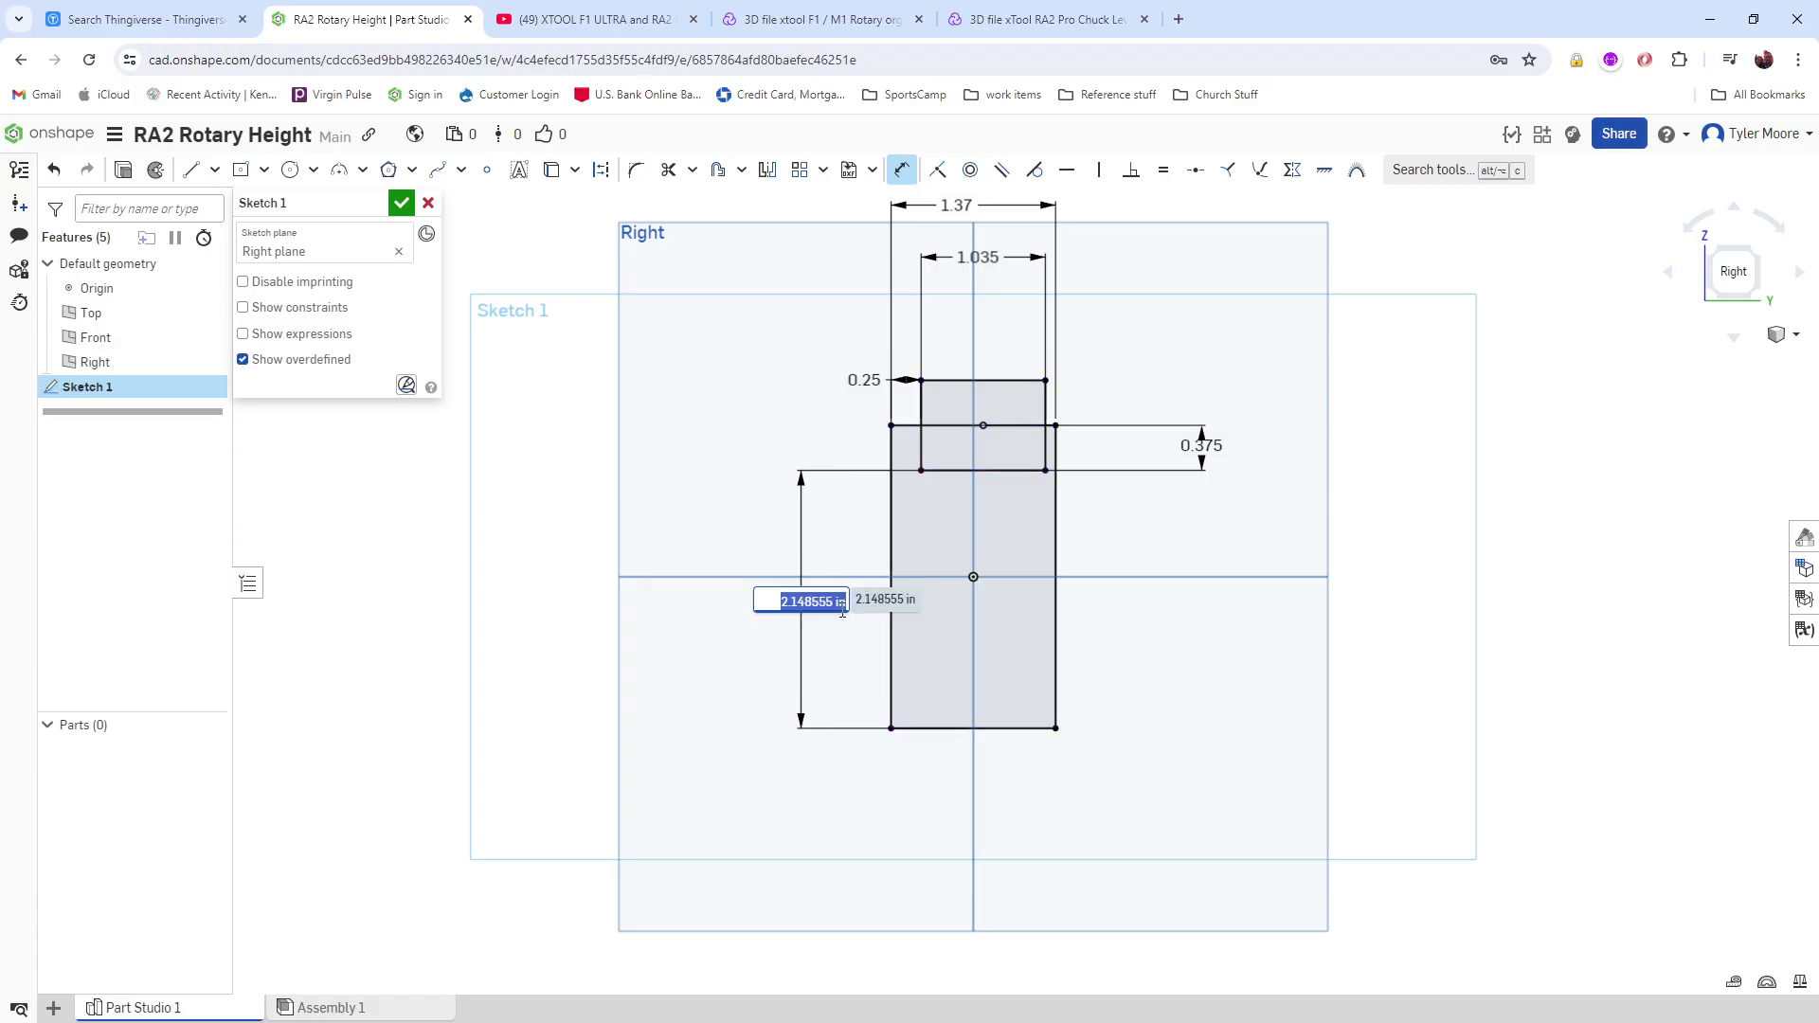
text(1)
key(Return)
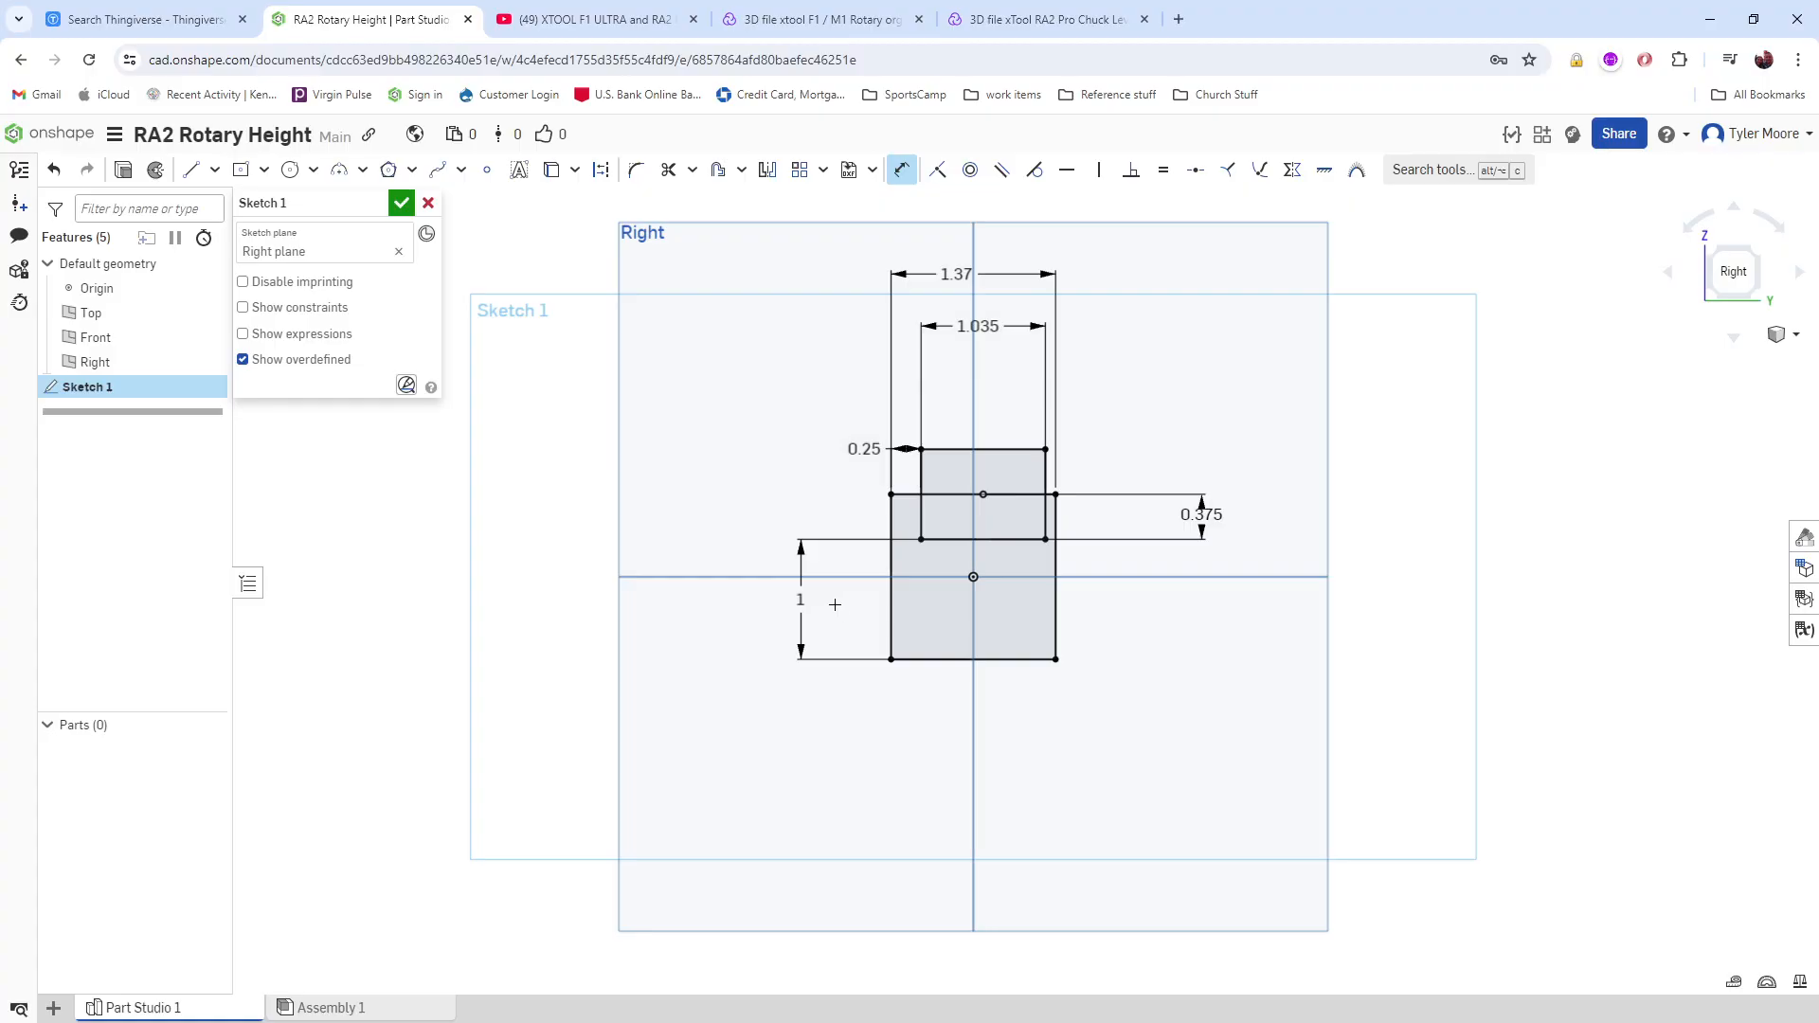
Step: Add a driven reference dimension between the right sides of the small and large rectangles
scroll(970, 536, up, 4)
scroll(1069, 545, down, 5)
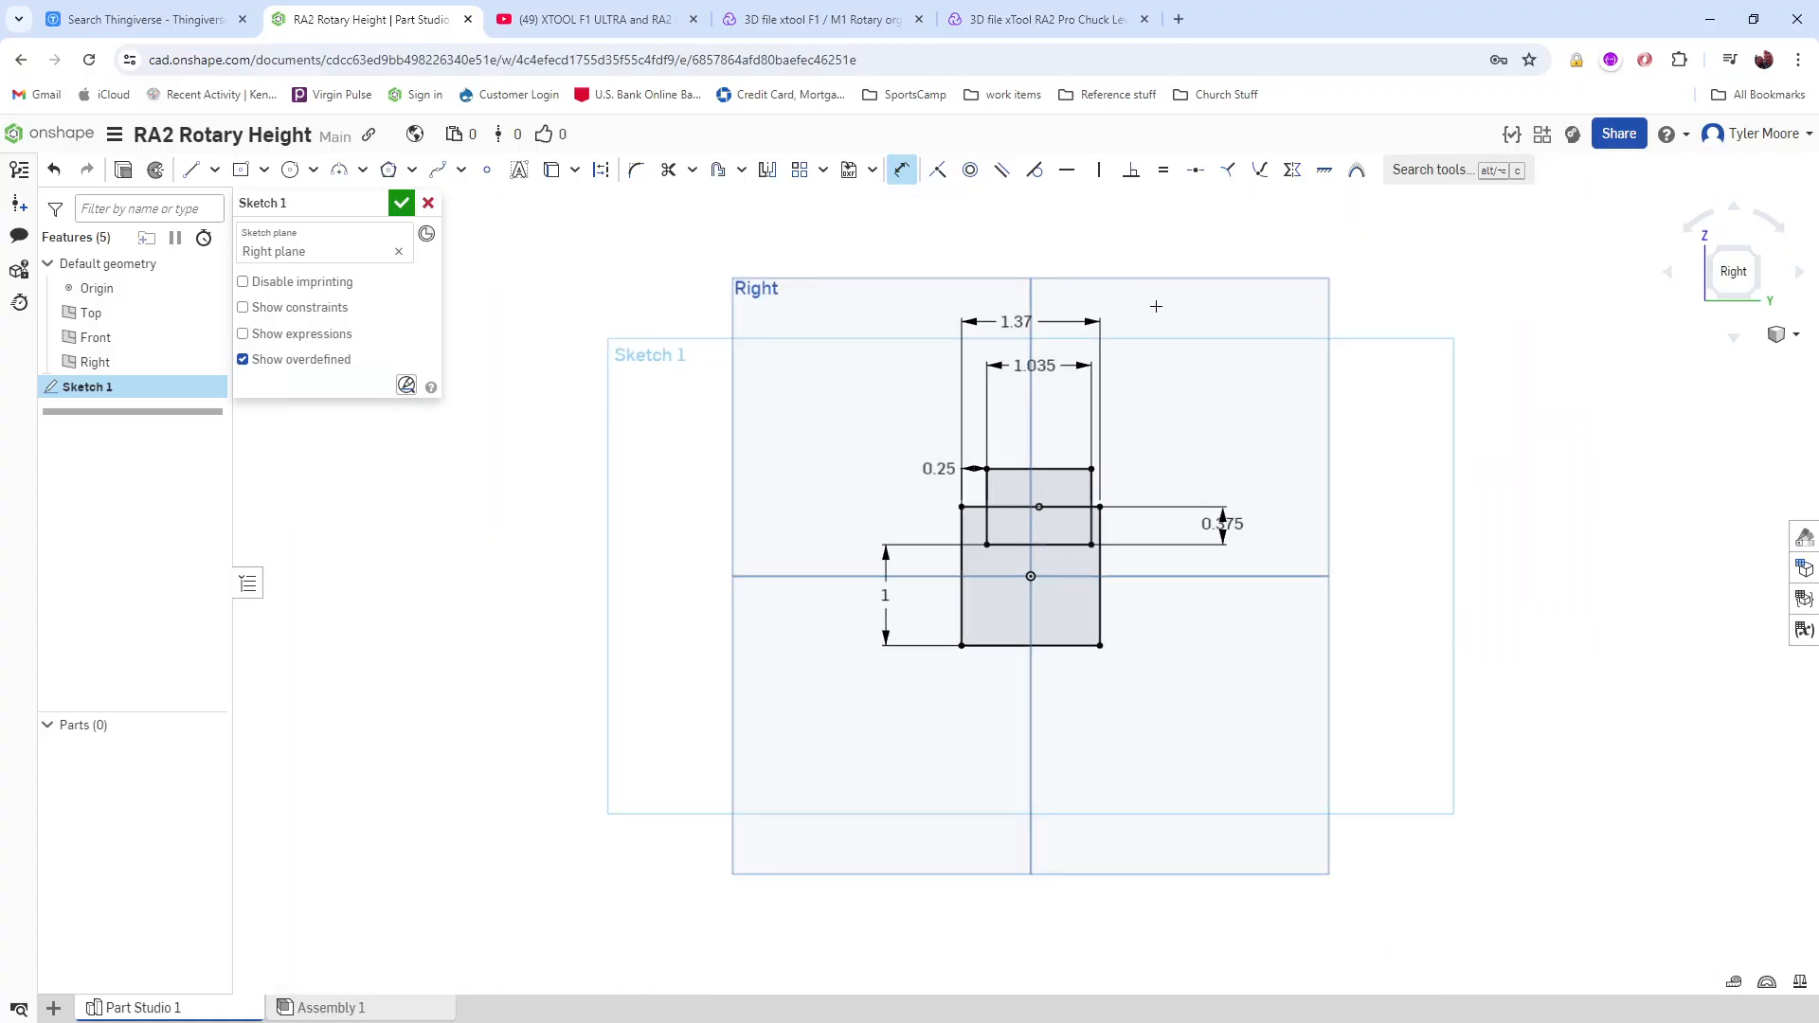
scroll(1155, 313, up, 2)
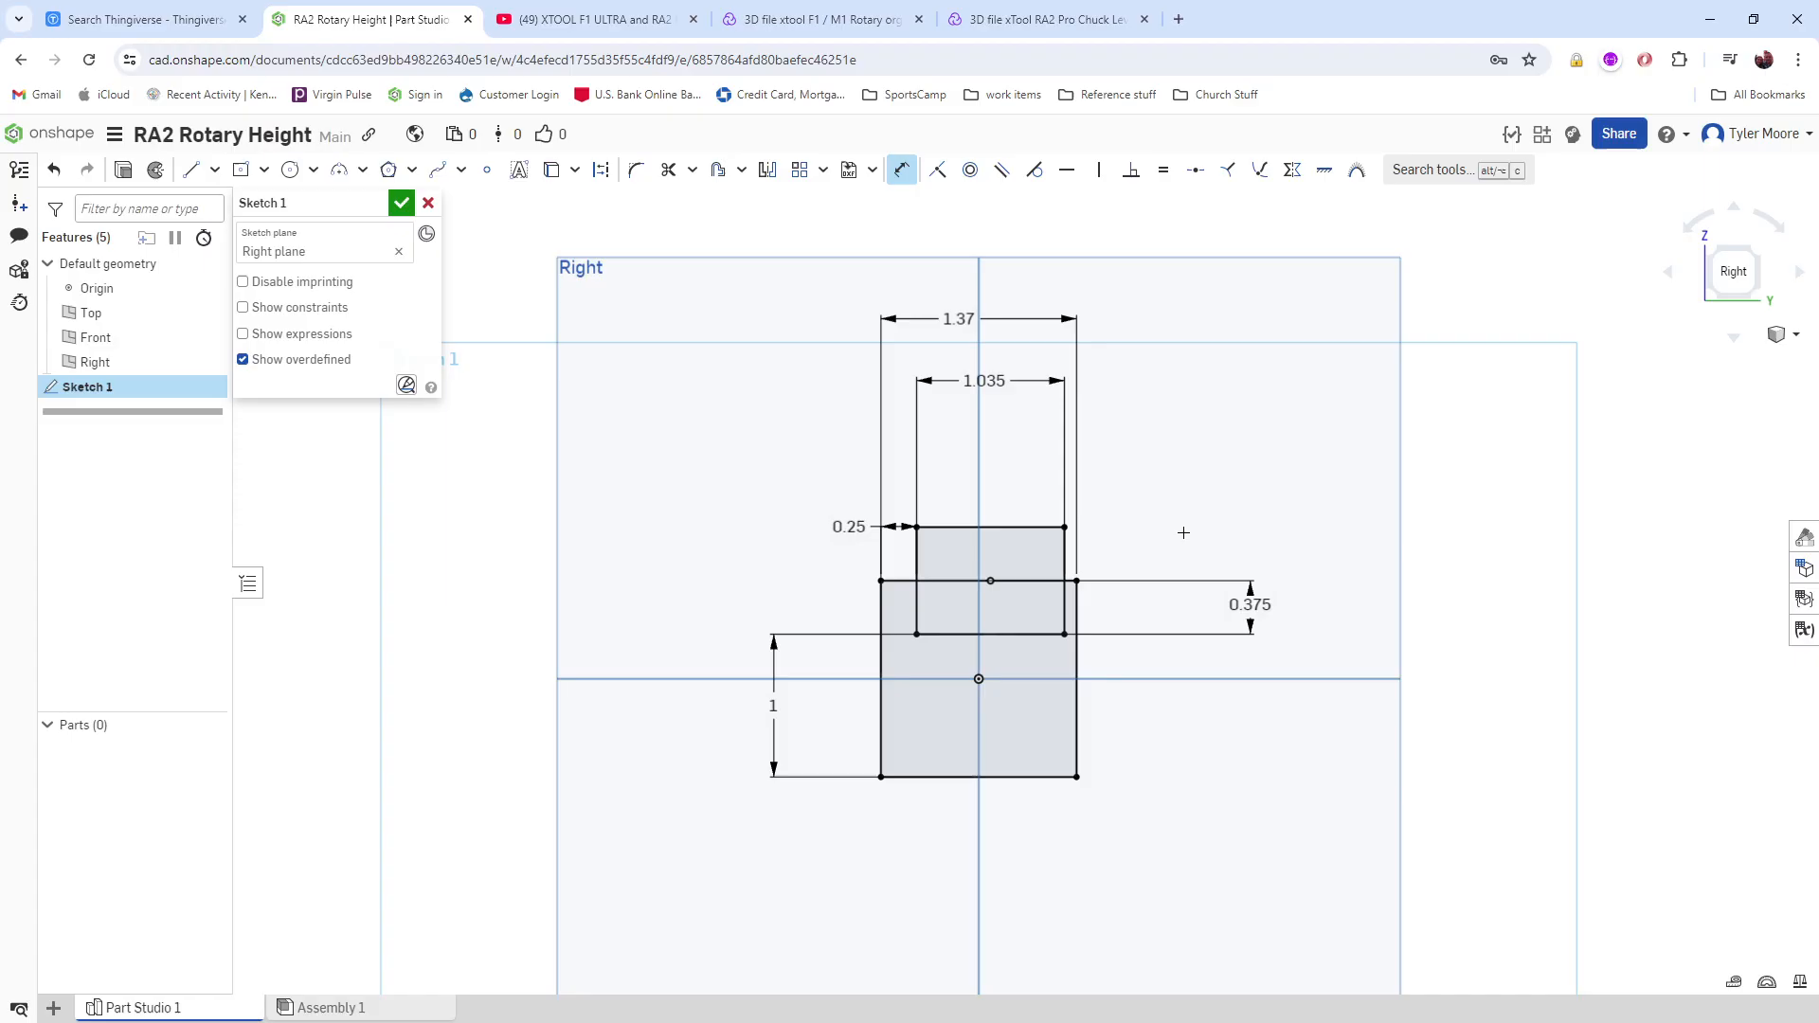
click(1067, 605)
click(1077, 609)
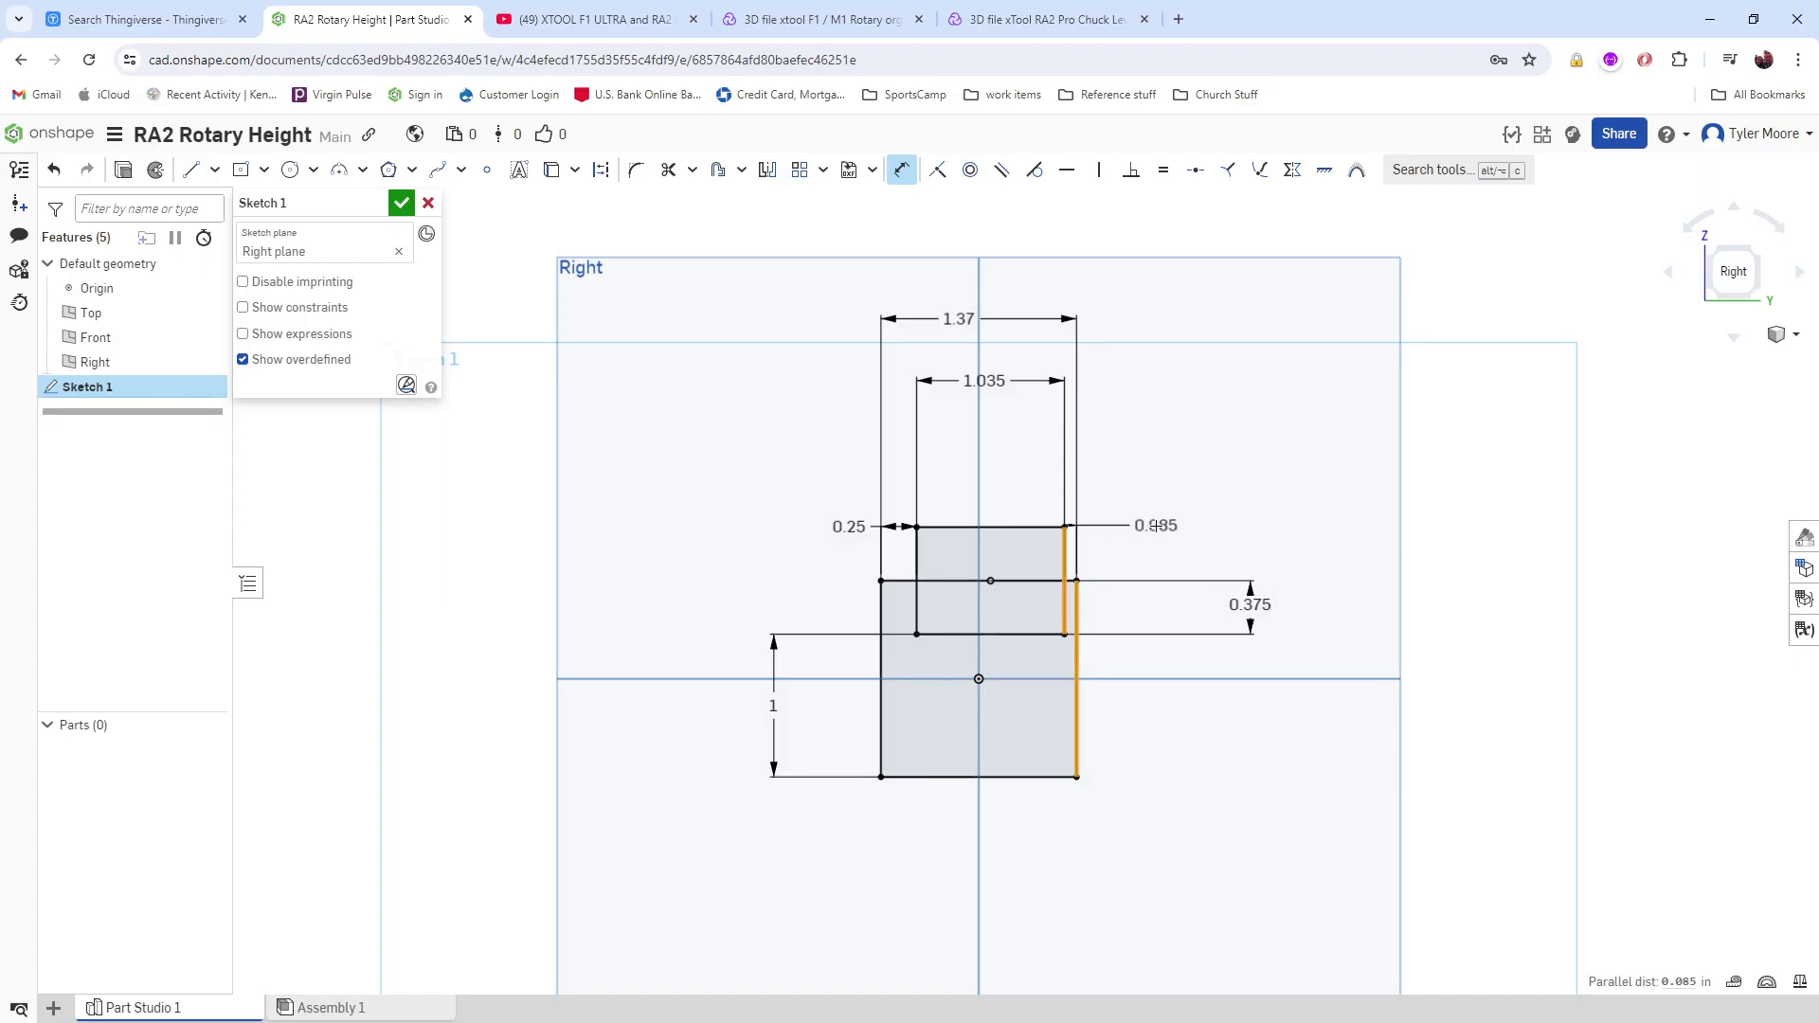
click(1154, 525)
key(Return)
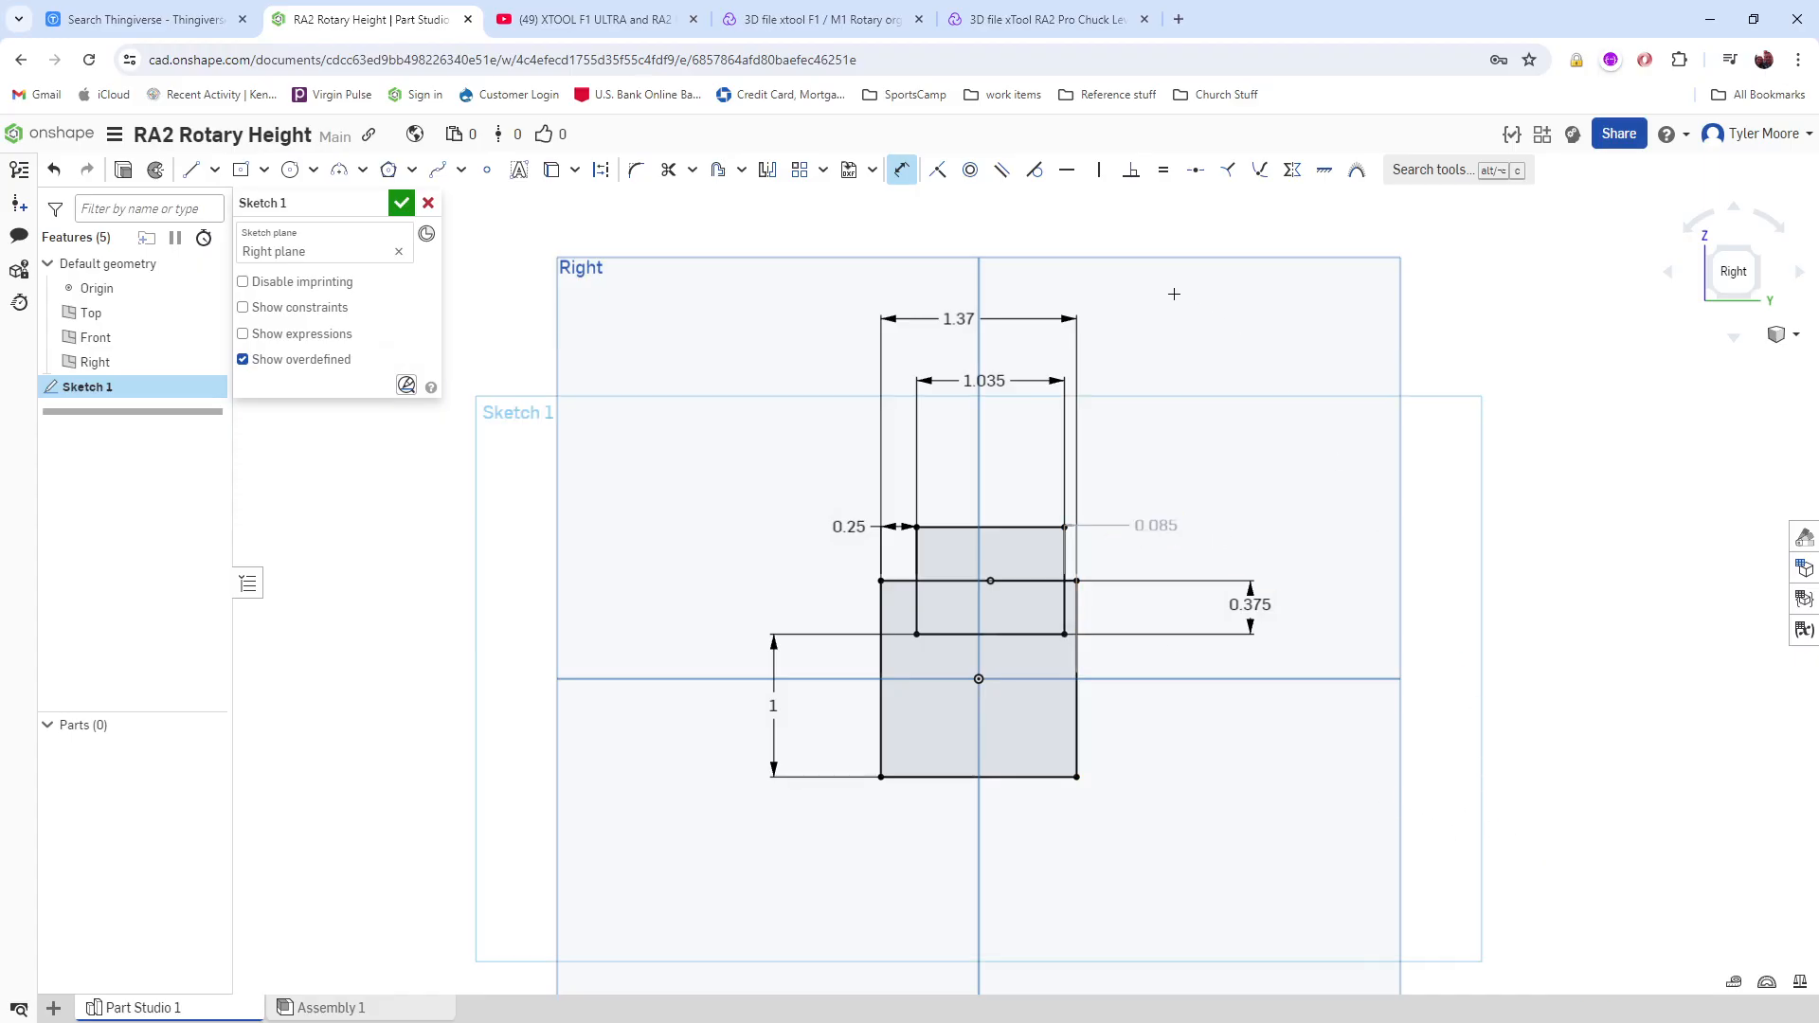
key(Escape)
Step: Try 0.35 in for the offset between the rectangles' left sides and move the right-side reference dimension clear of the profile
double_click(859, 522)
click(843, 559)
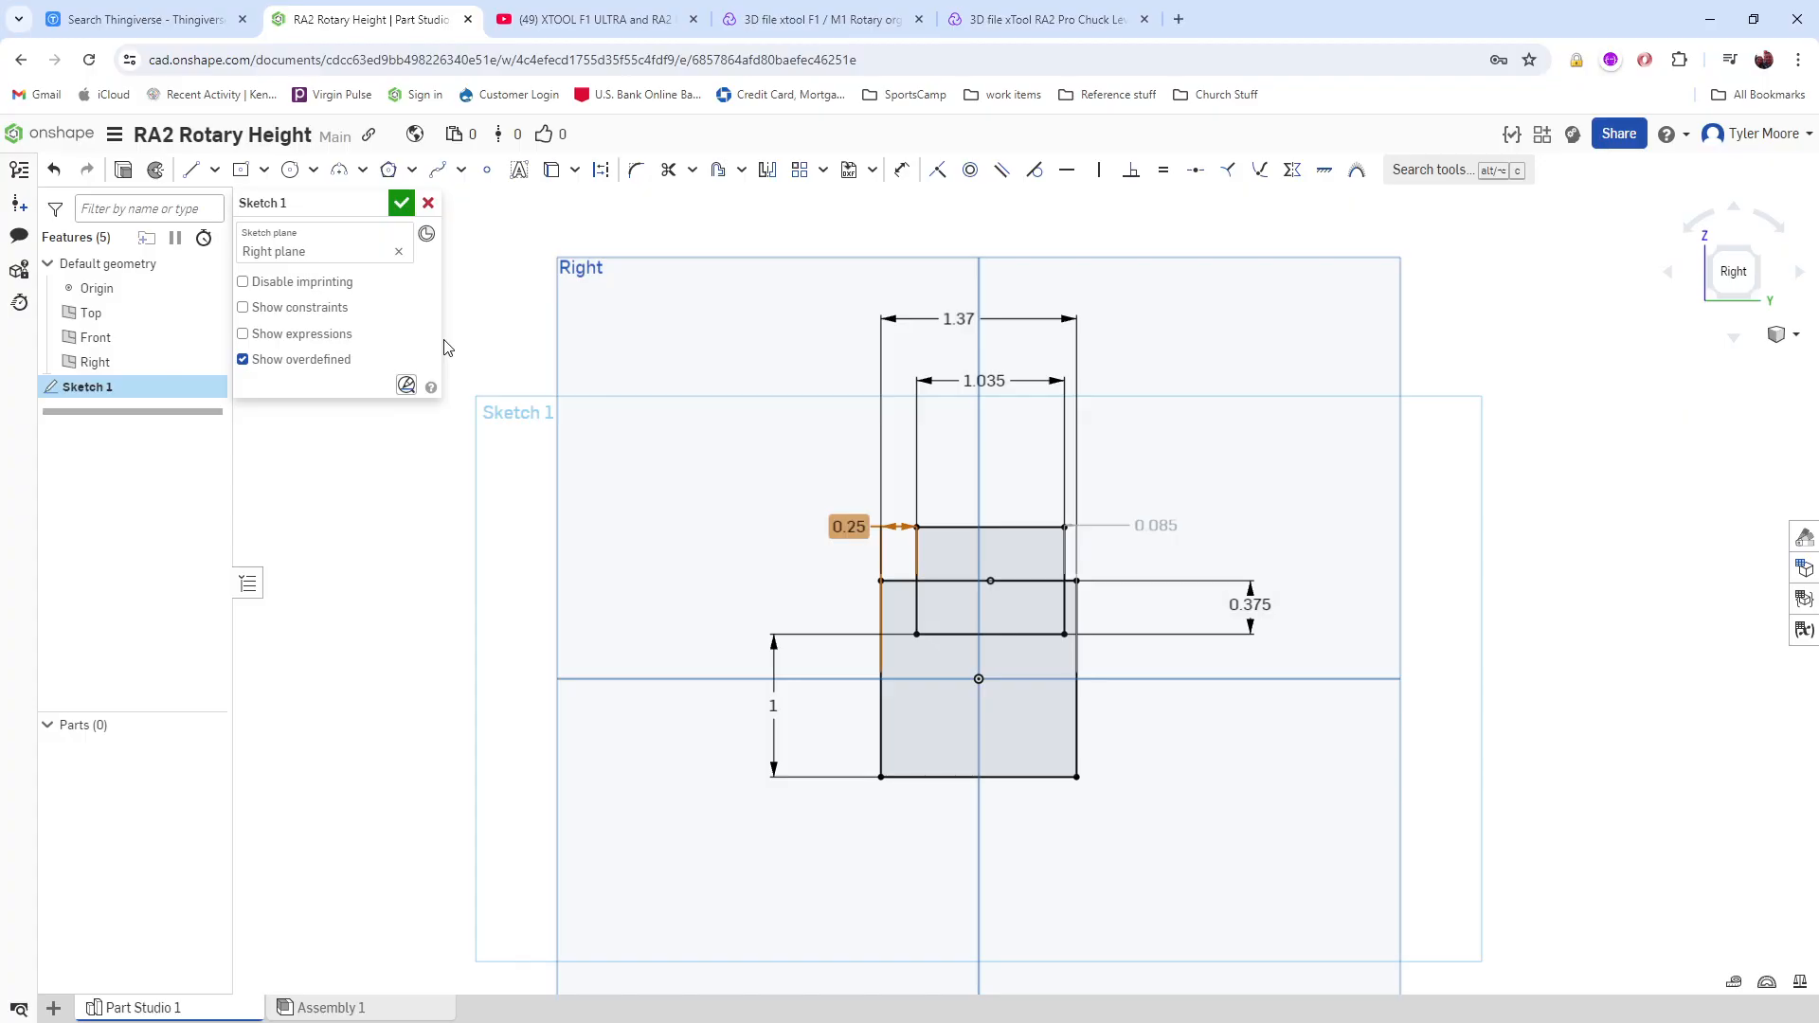
click(1279, 514)
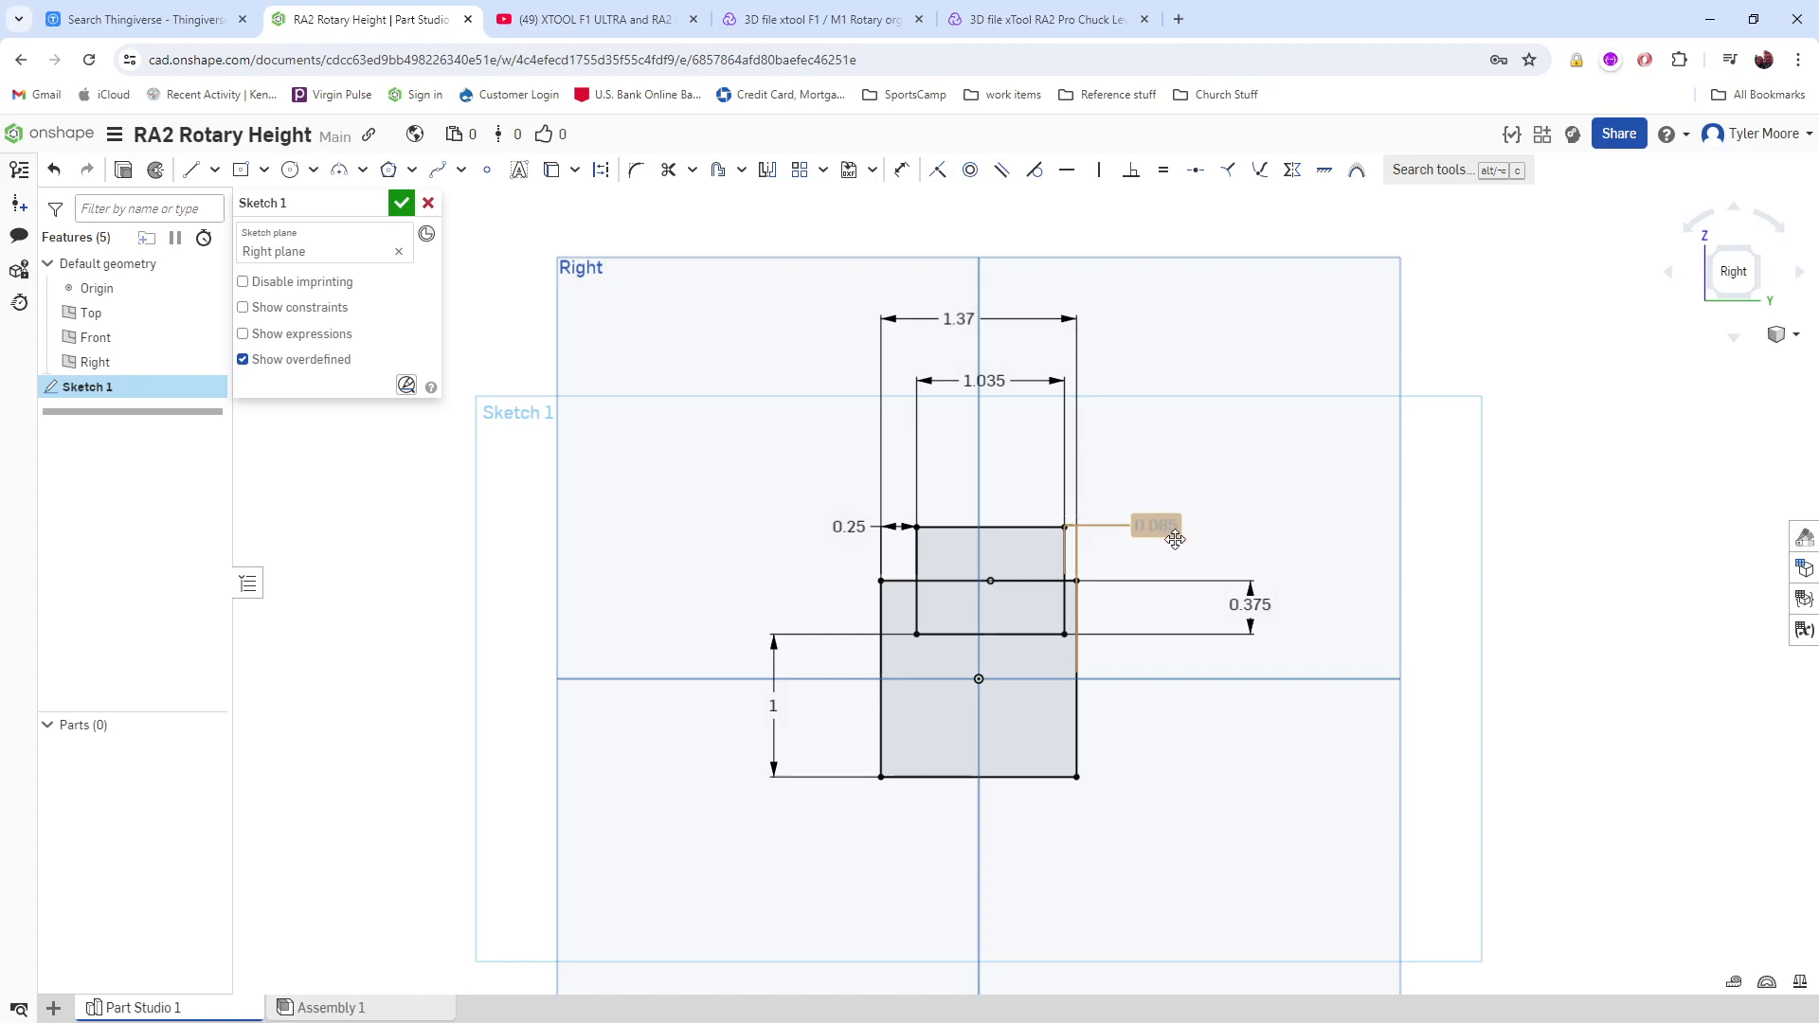
double_click(851, 530)
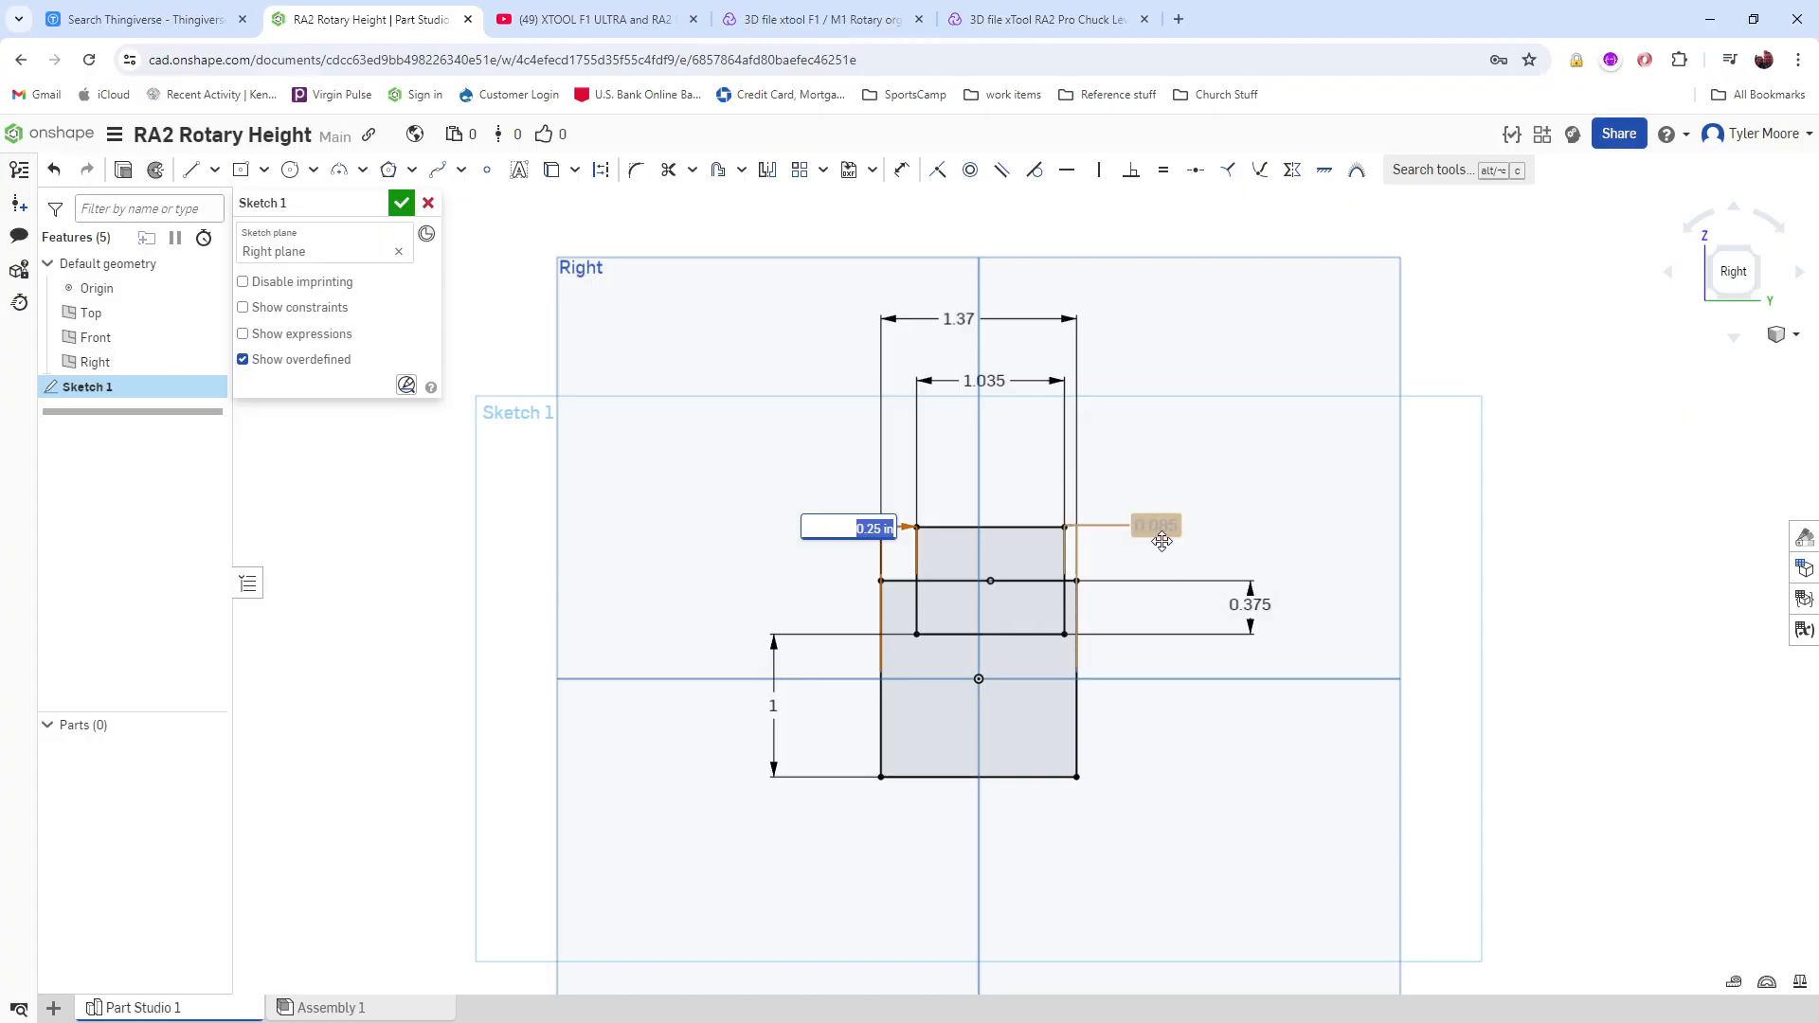
key(BackSpace)
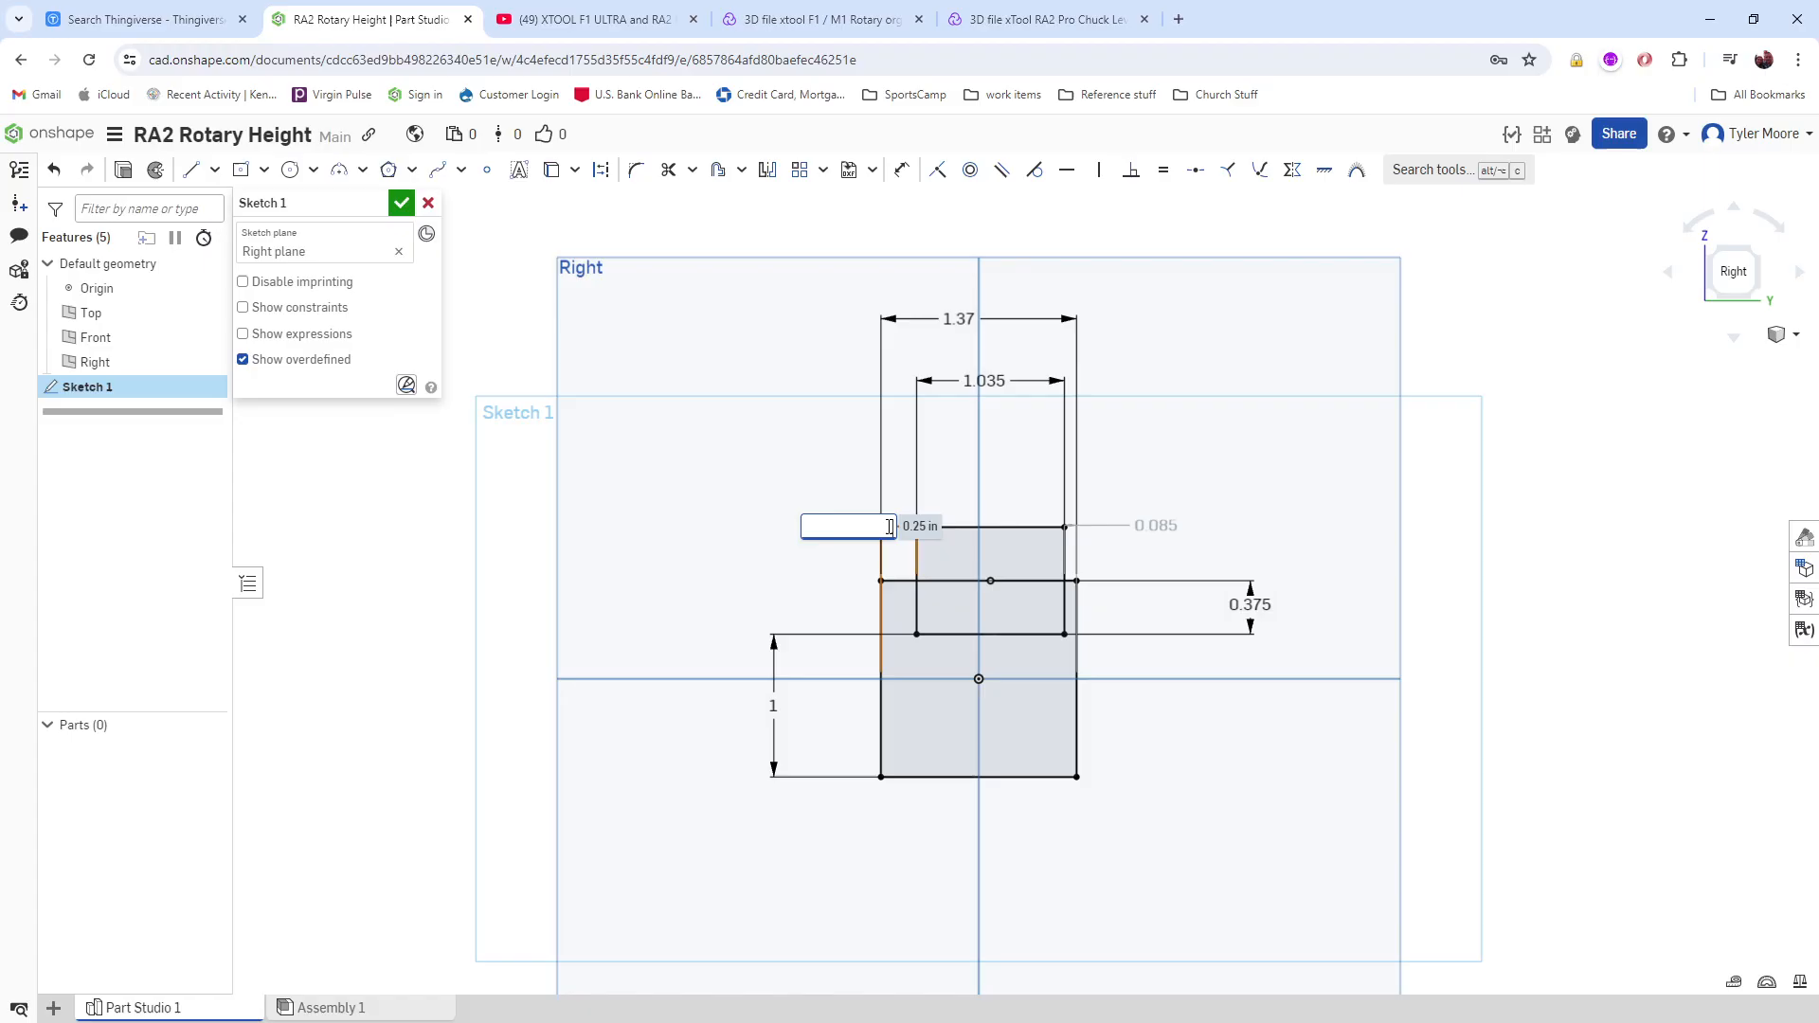
text(.35)
key(Return)
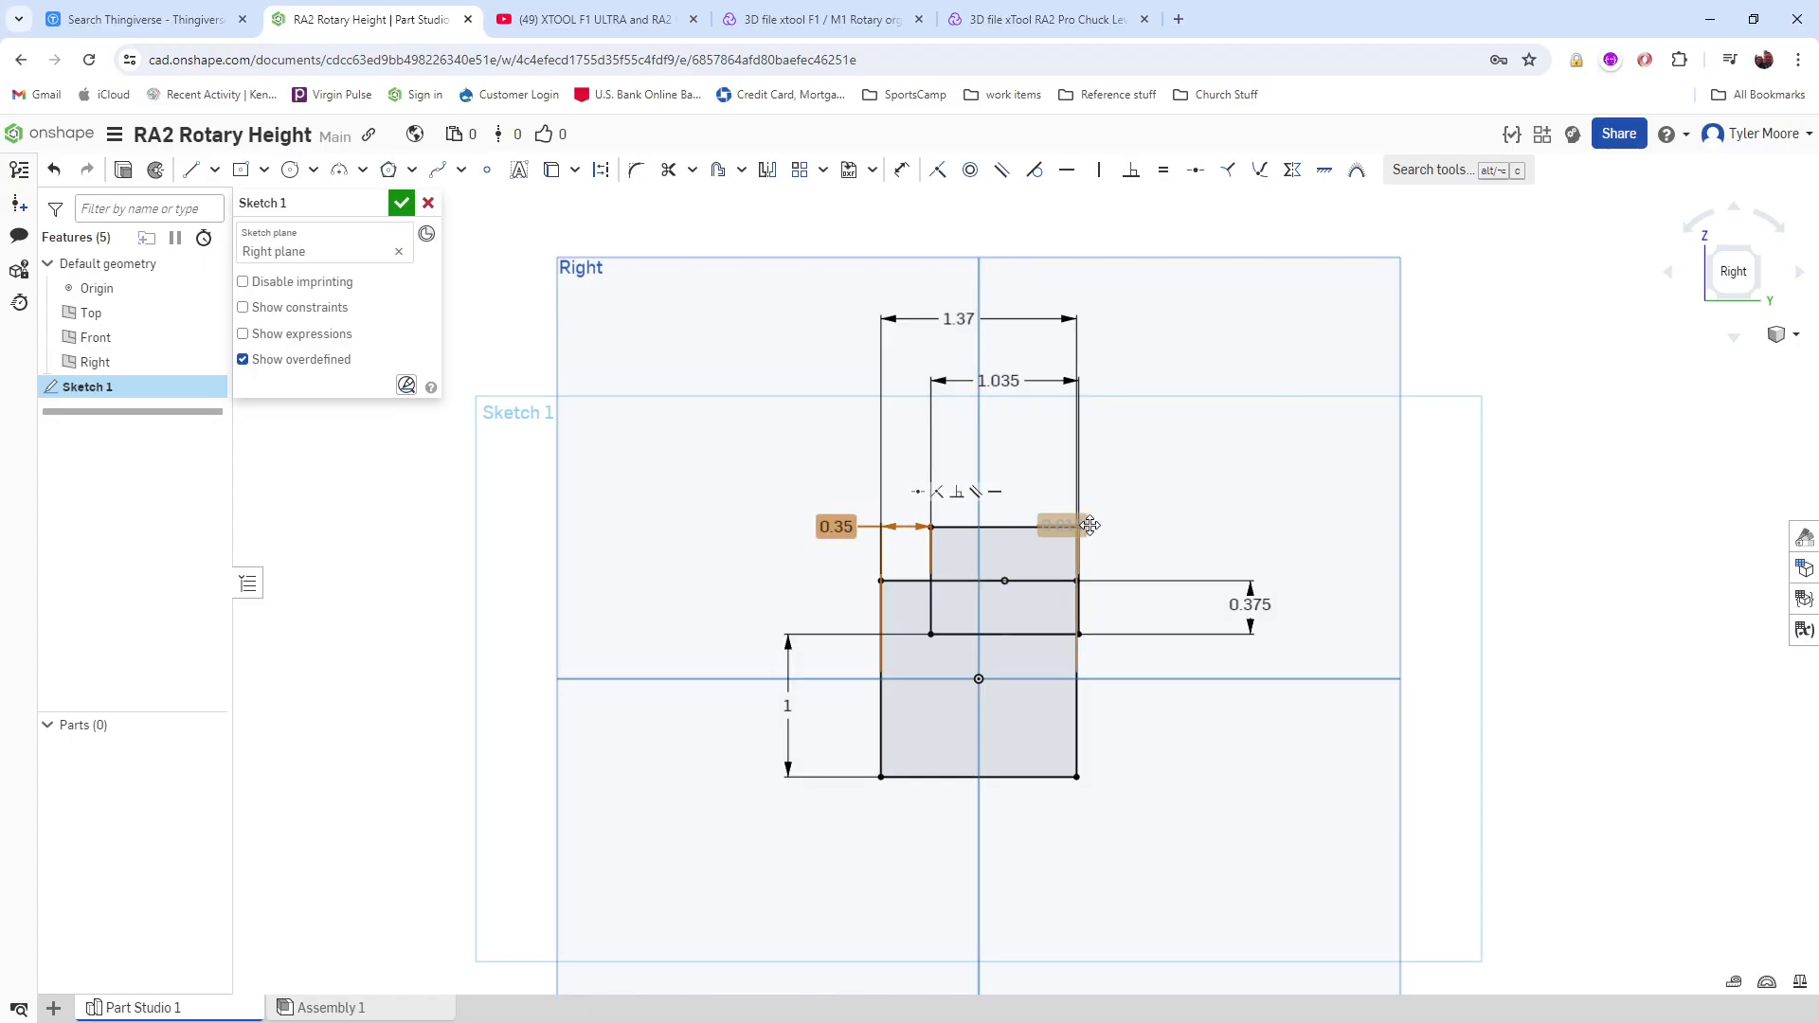
drag(1062, 526, 1147, 494)
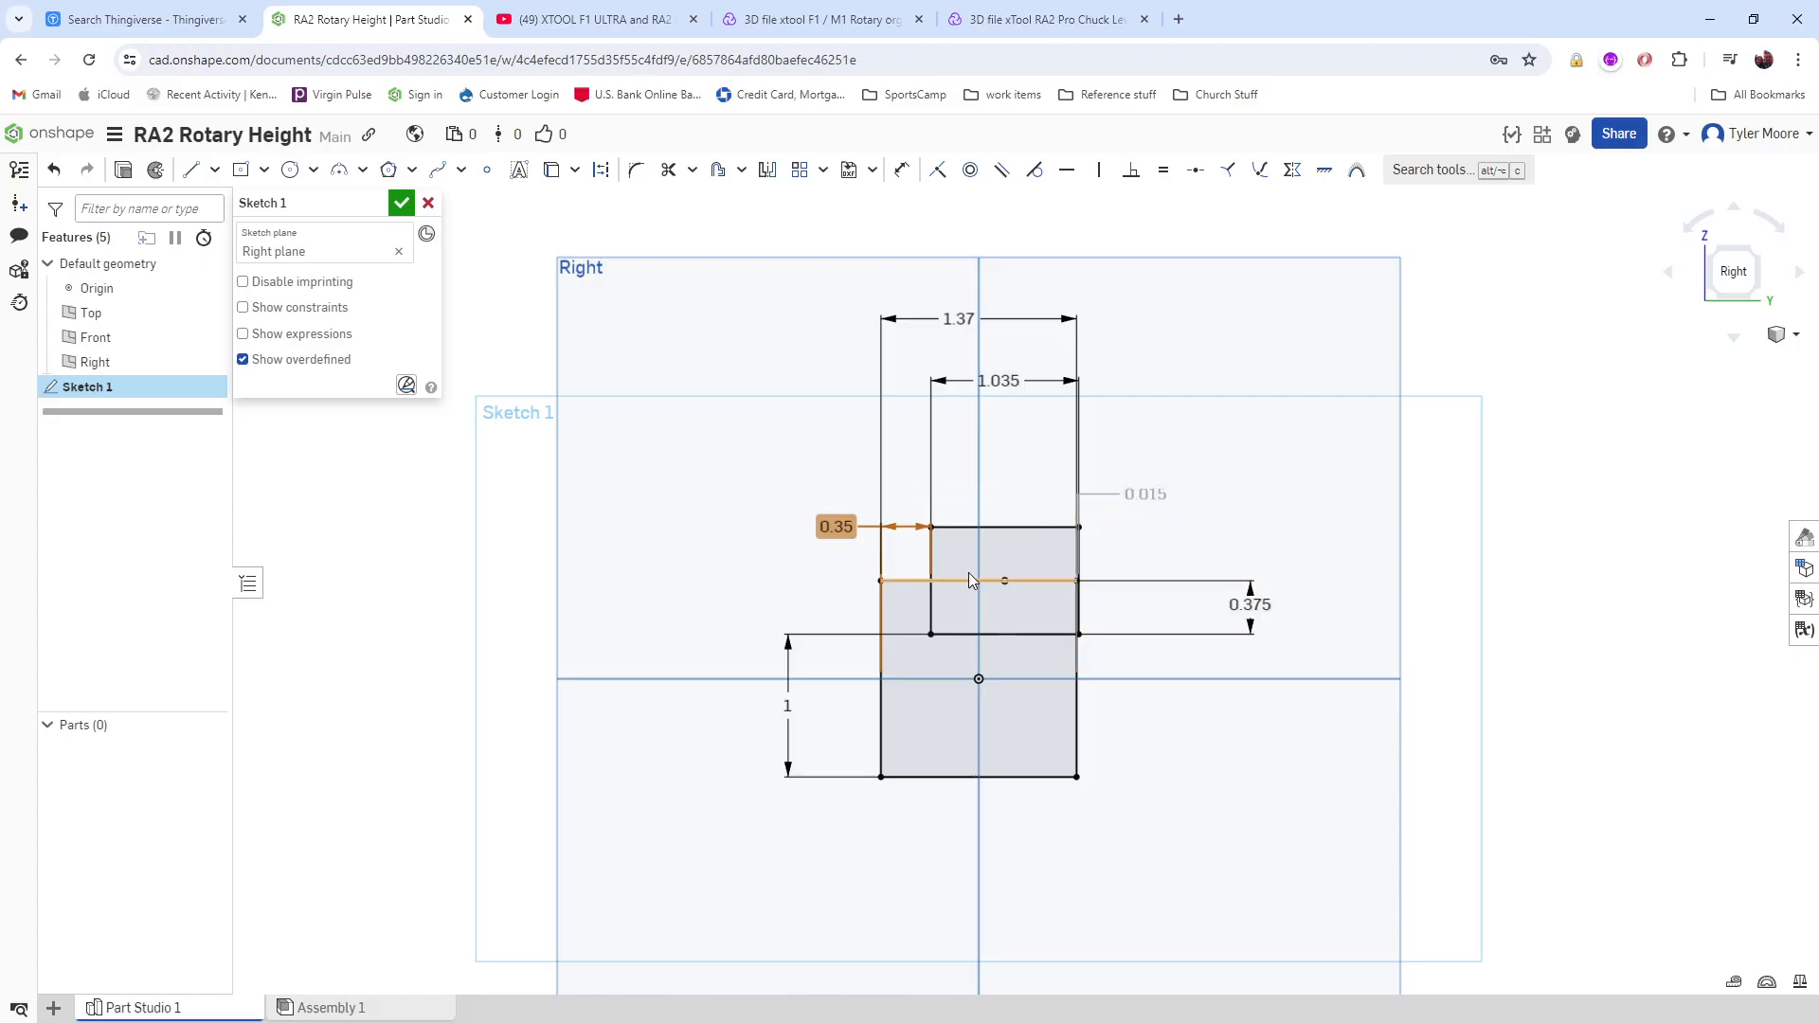
Step: Try 0.2 in for the left-side offset and place the right-side reference dimension back beside the profile's right edge
double_click(835, 527)
key(BackSpace)
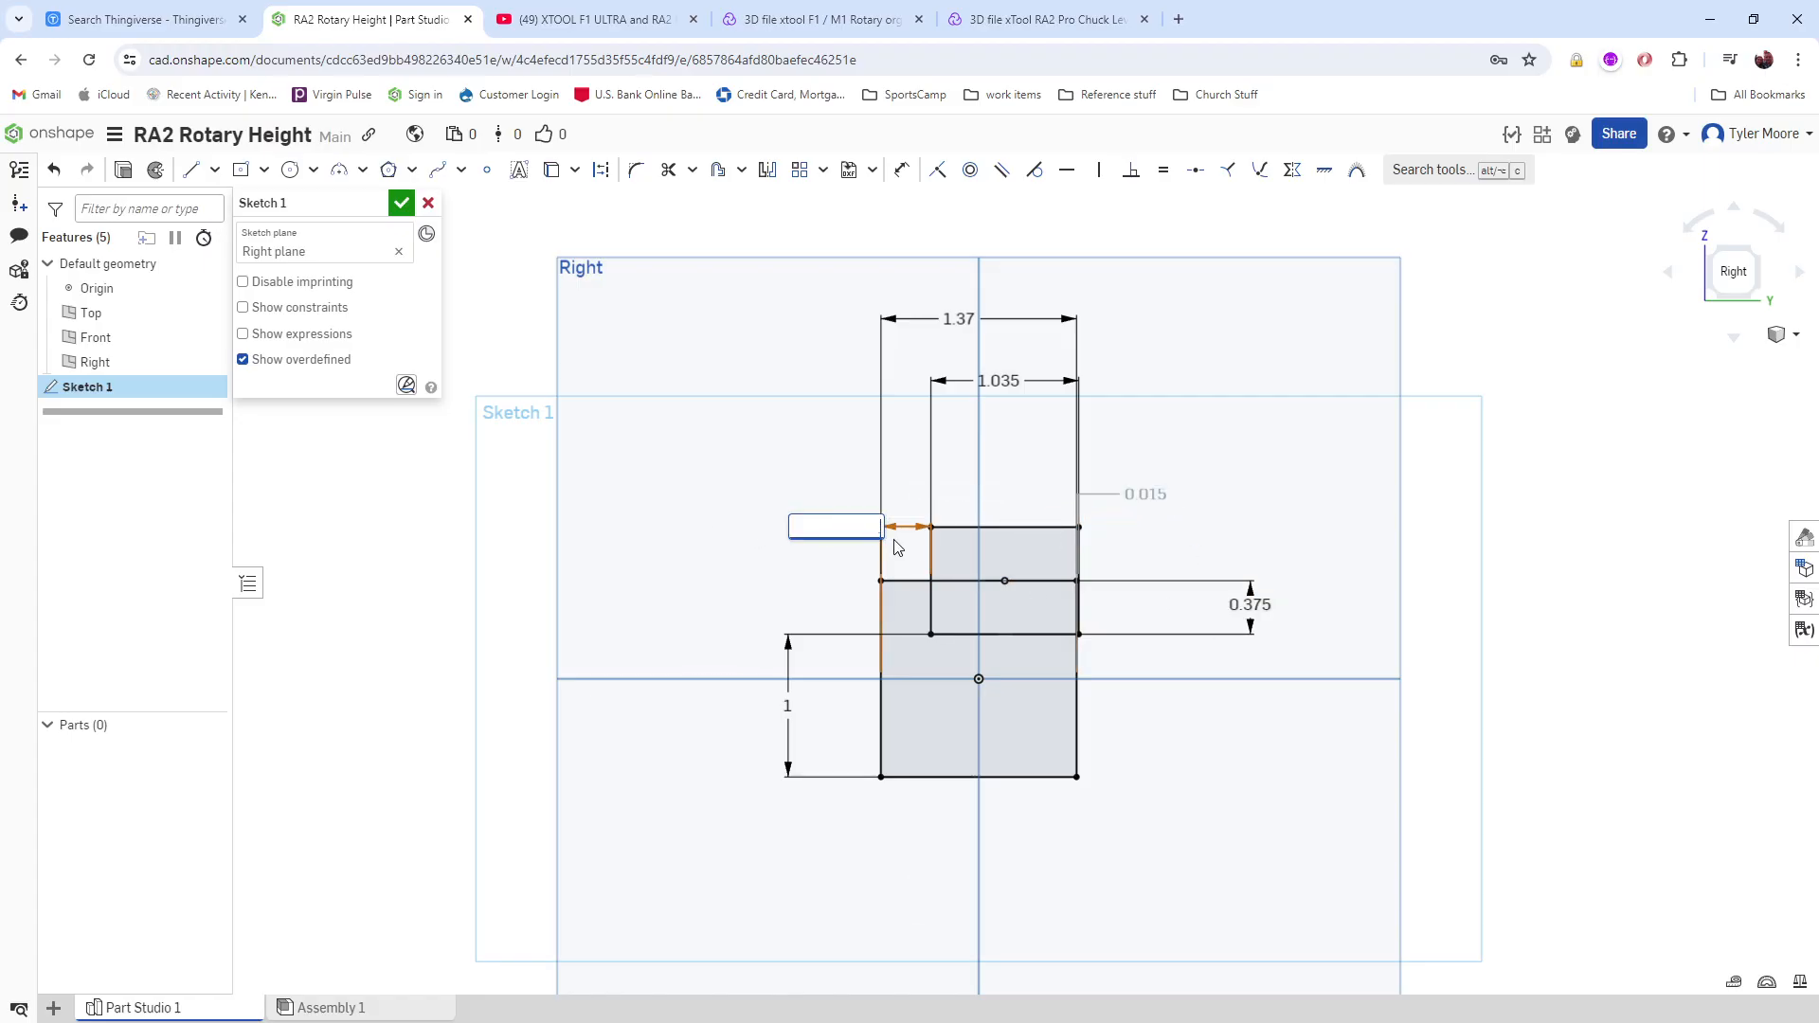
text(.2)
key(Return)
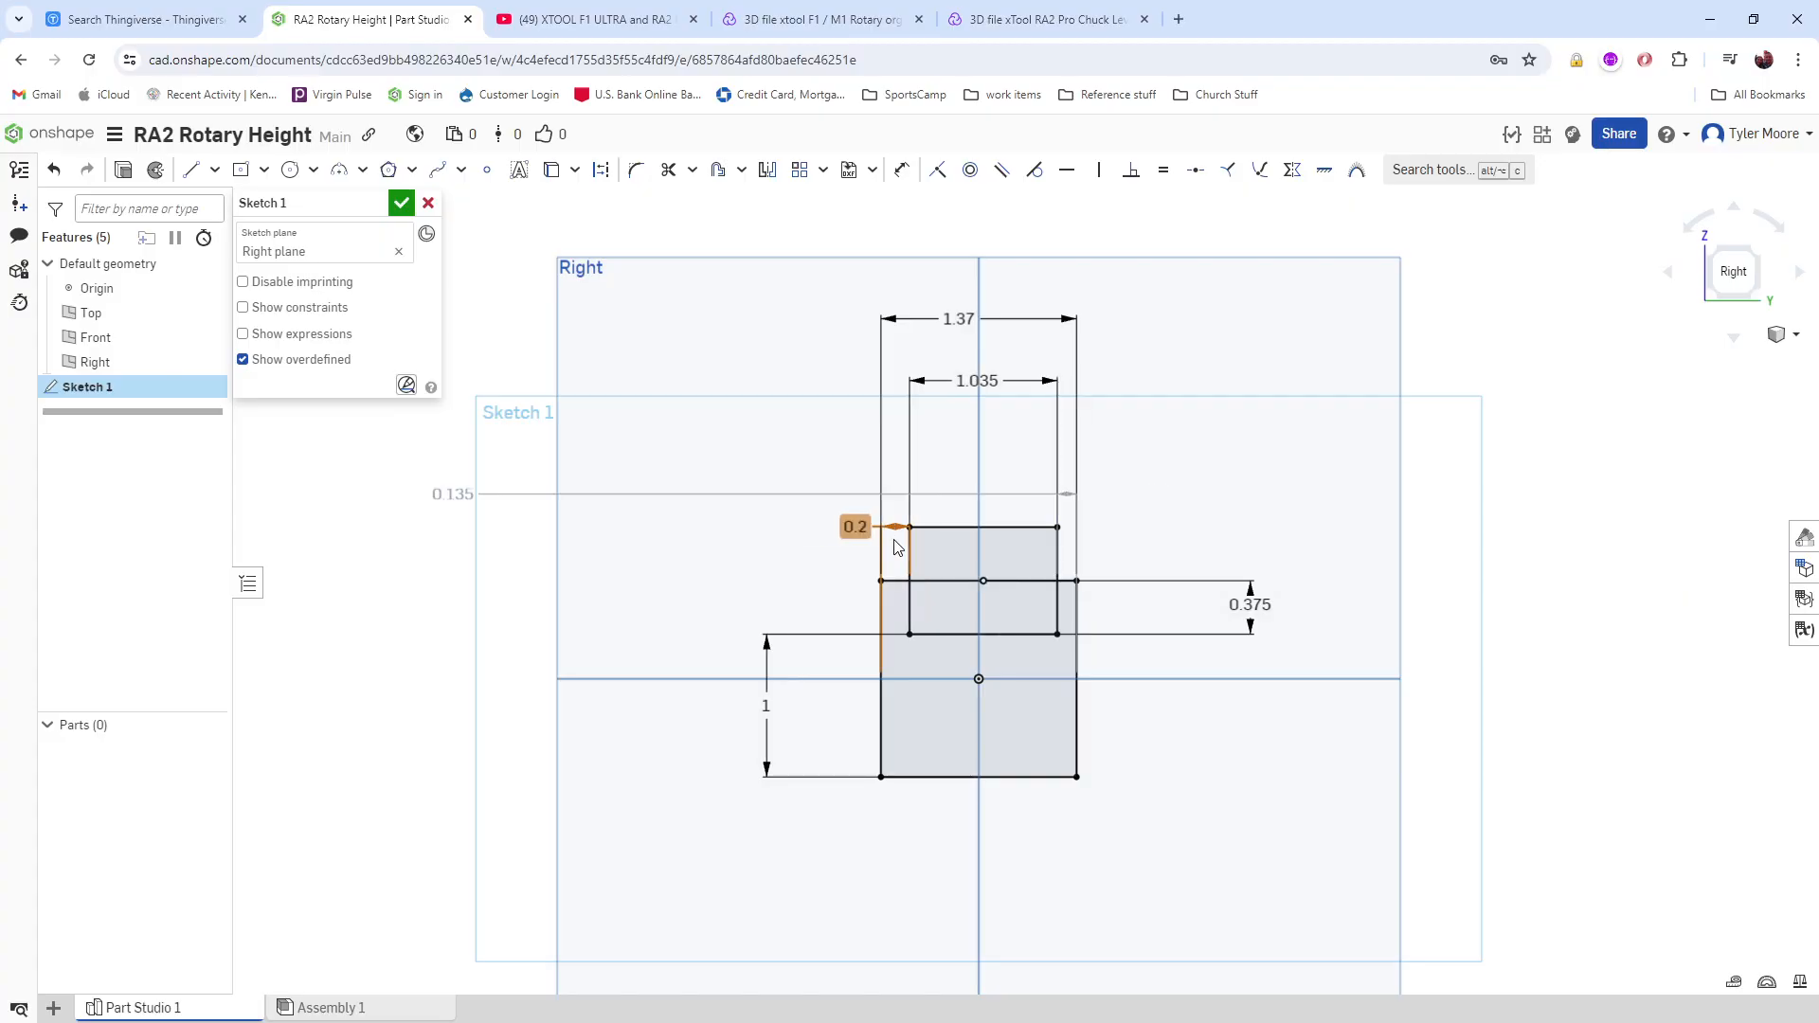
drag(453, 494, 1196, 495)
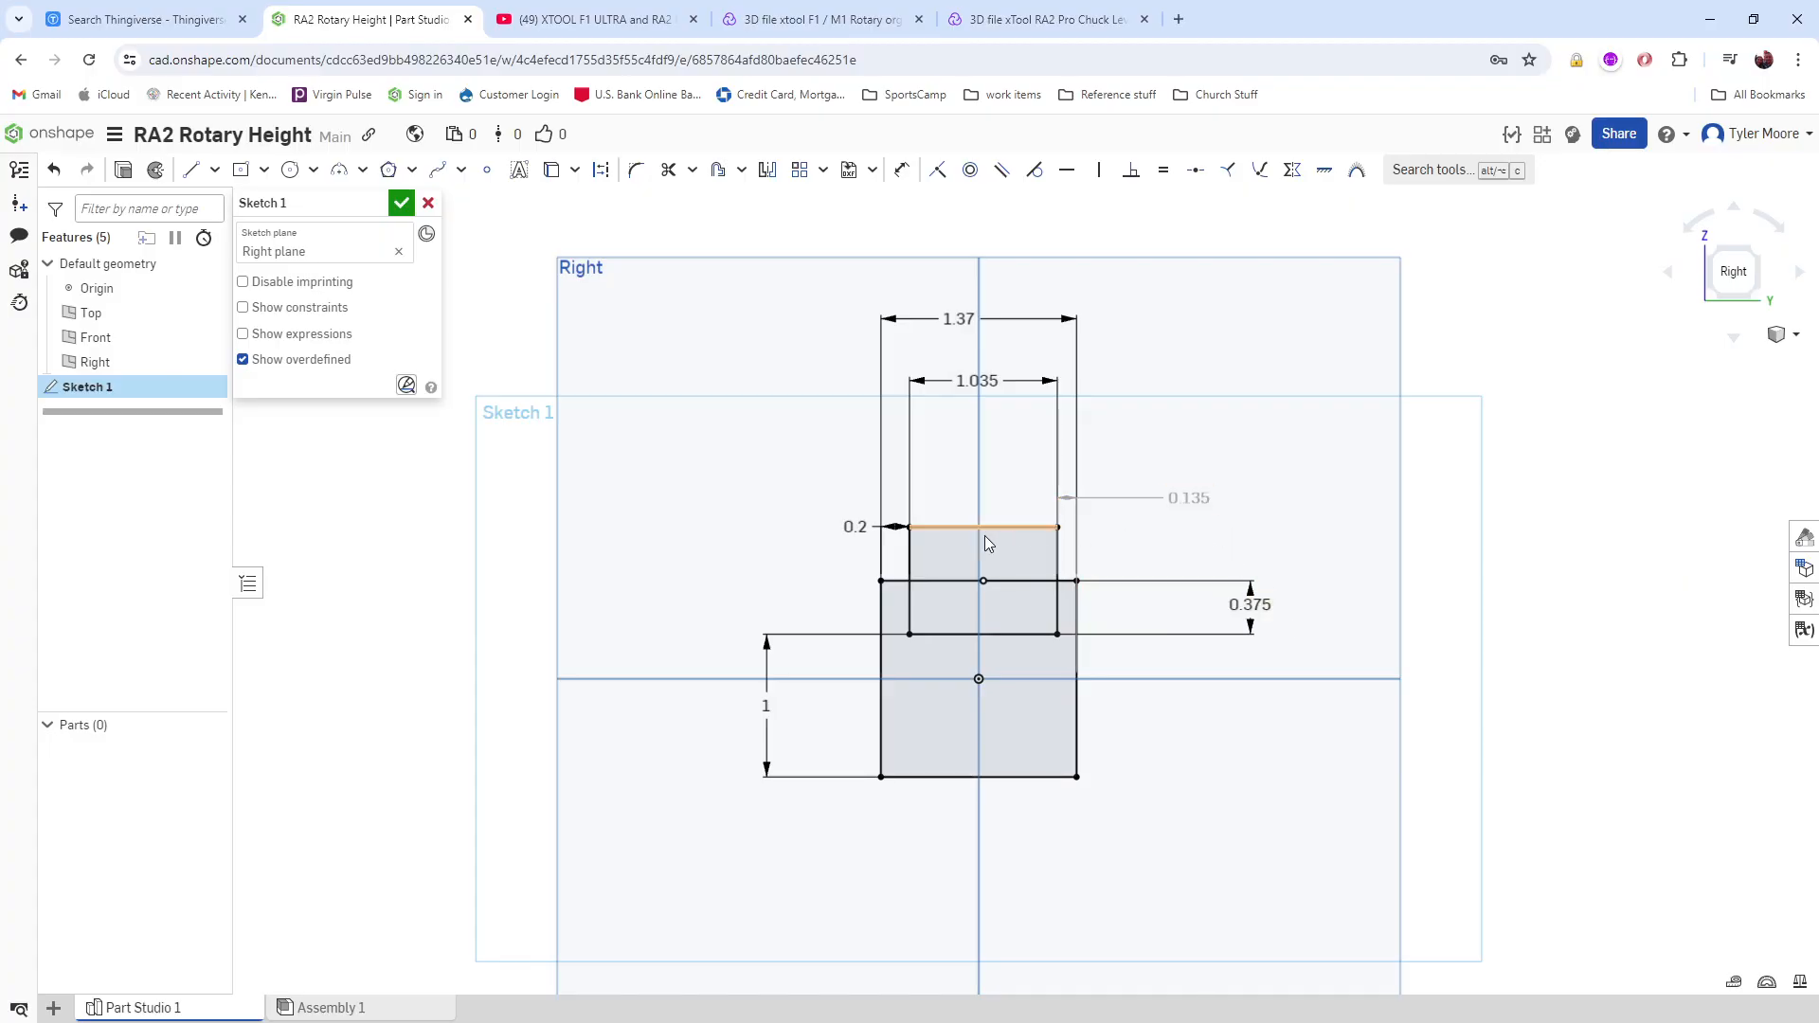
Step: Set the left-side offset to 0.25 in and reposition the right-side reference dimension beside the small rectangle's upper corner
double_click(856, 525)
key(BackSpace)
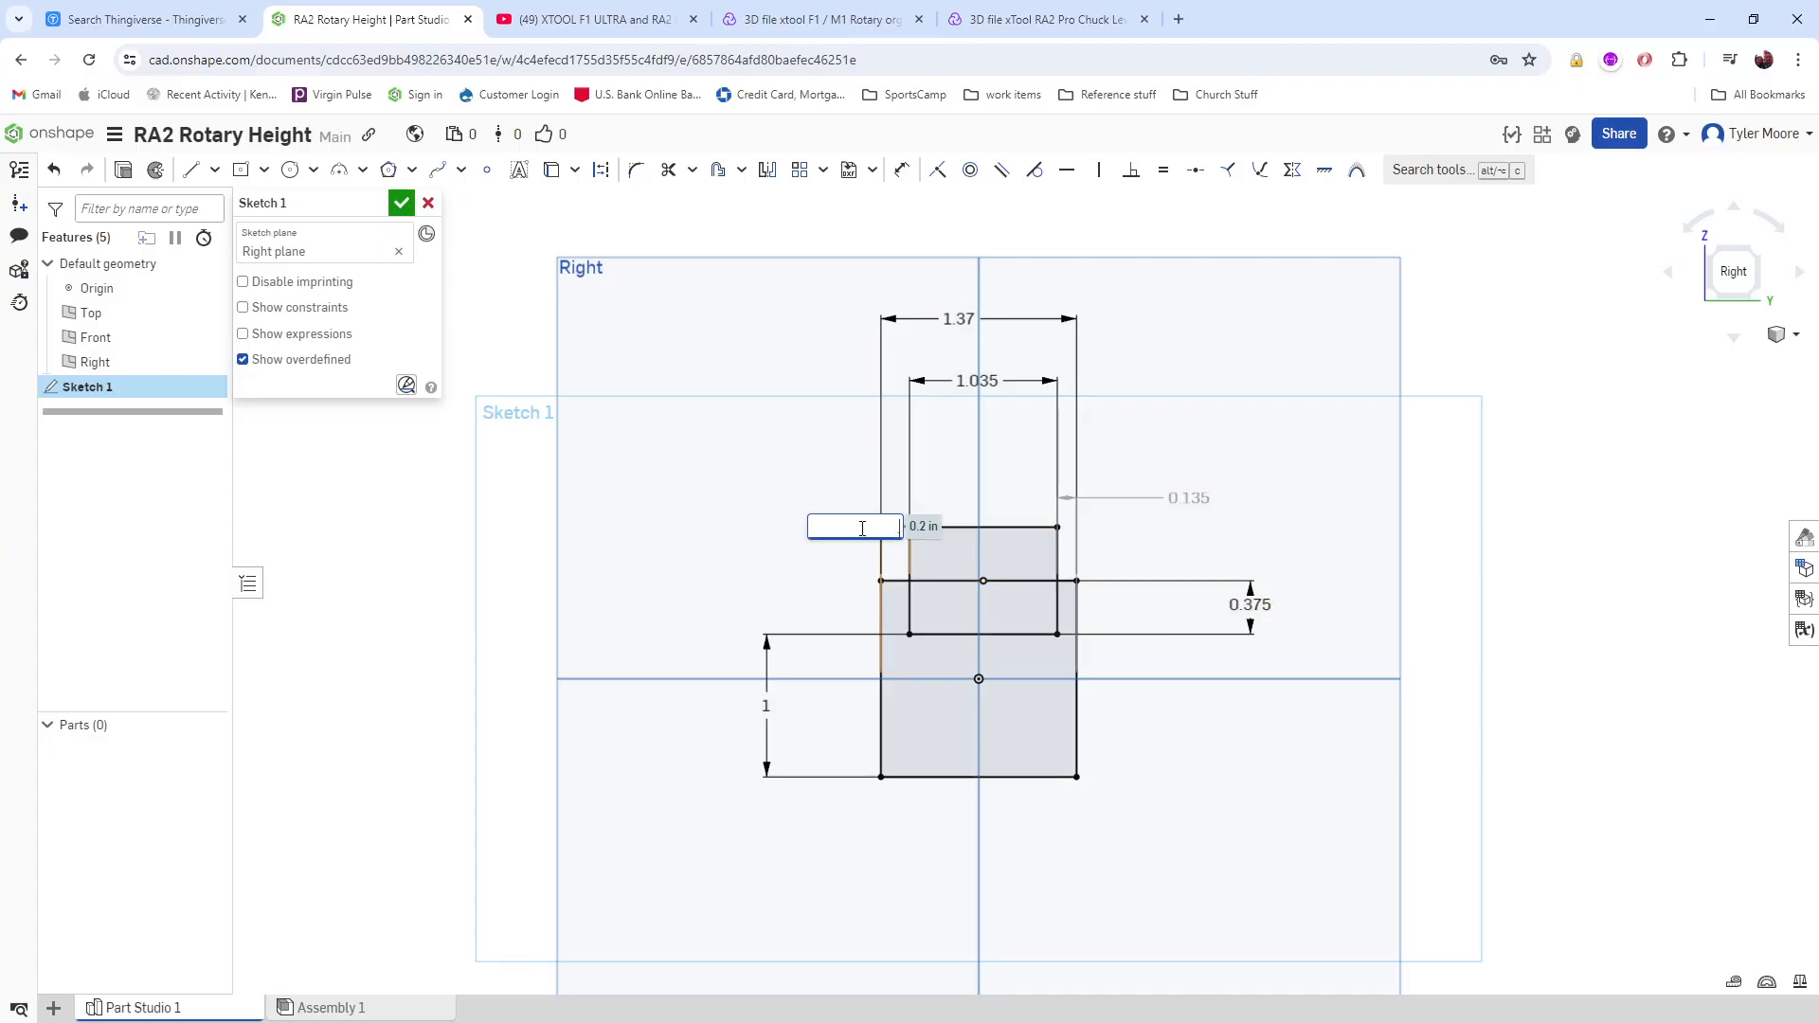
text(.25)
key(Return)
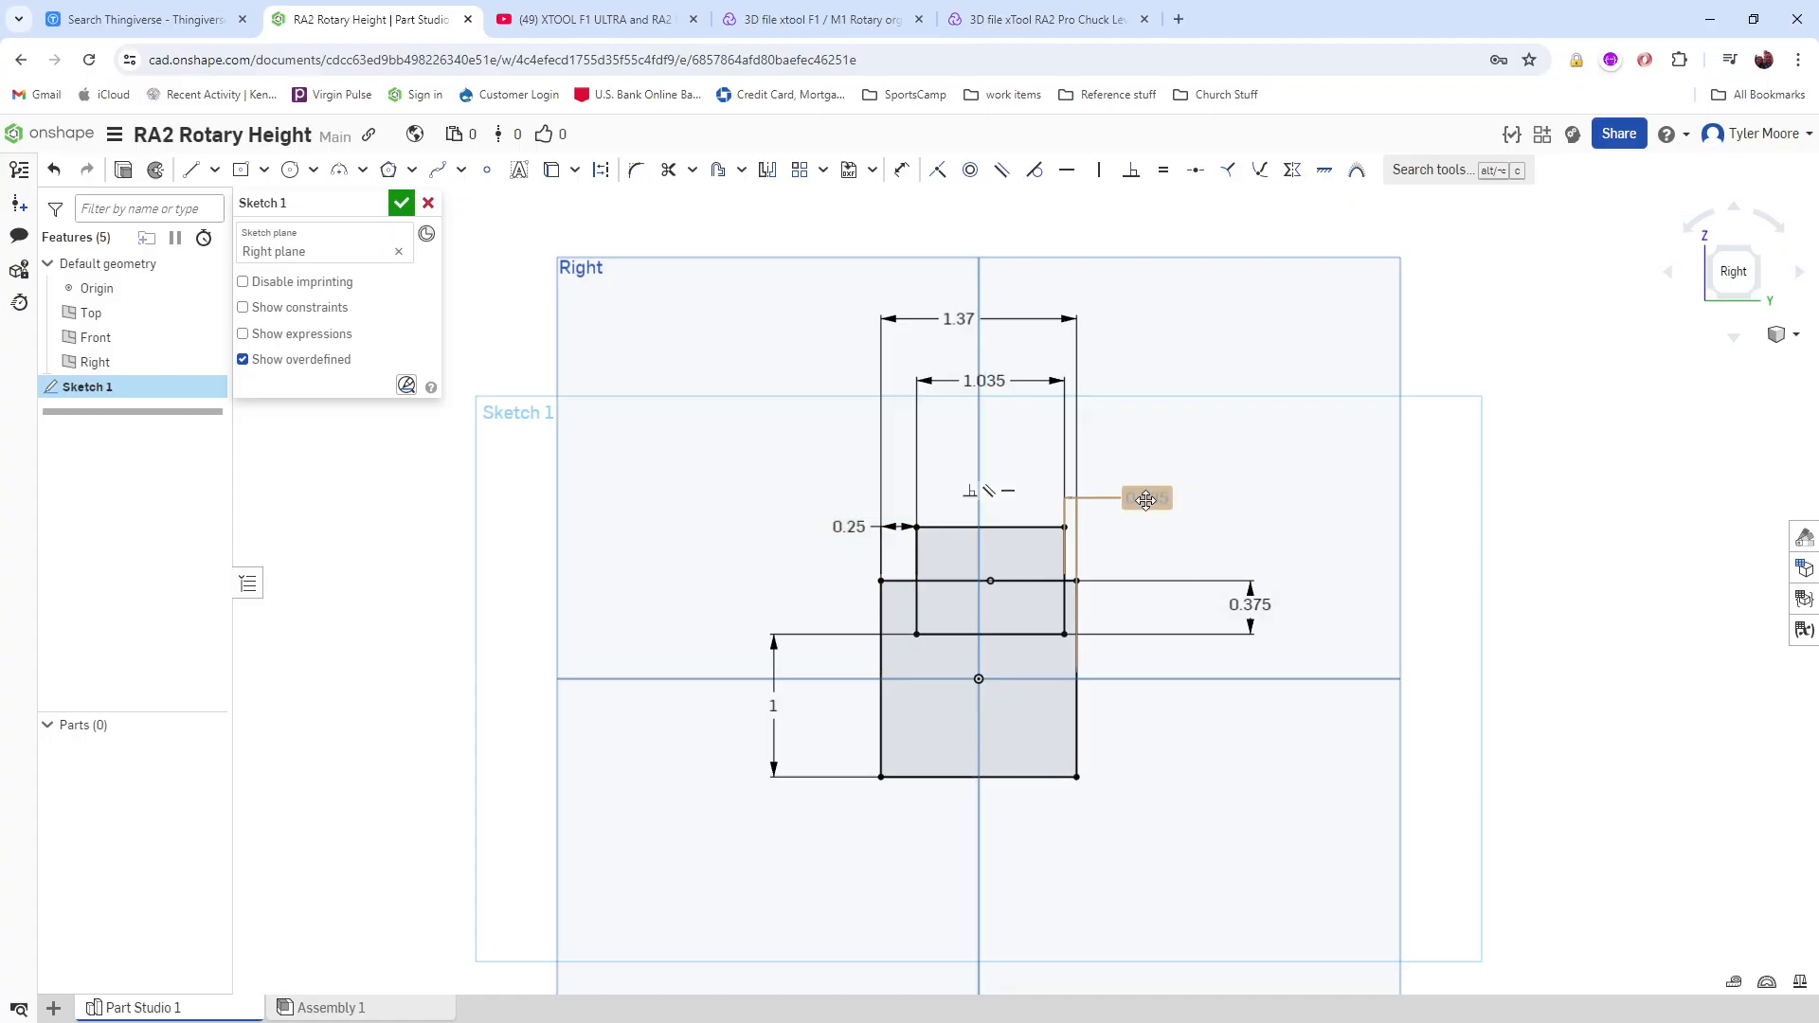
drag(1145, 496, 1192, 531)
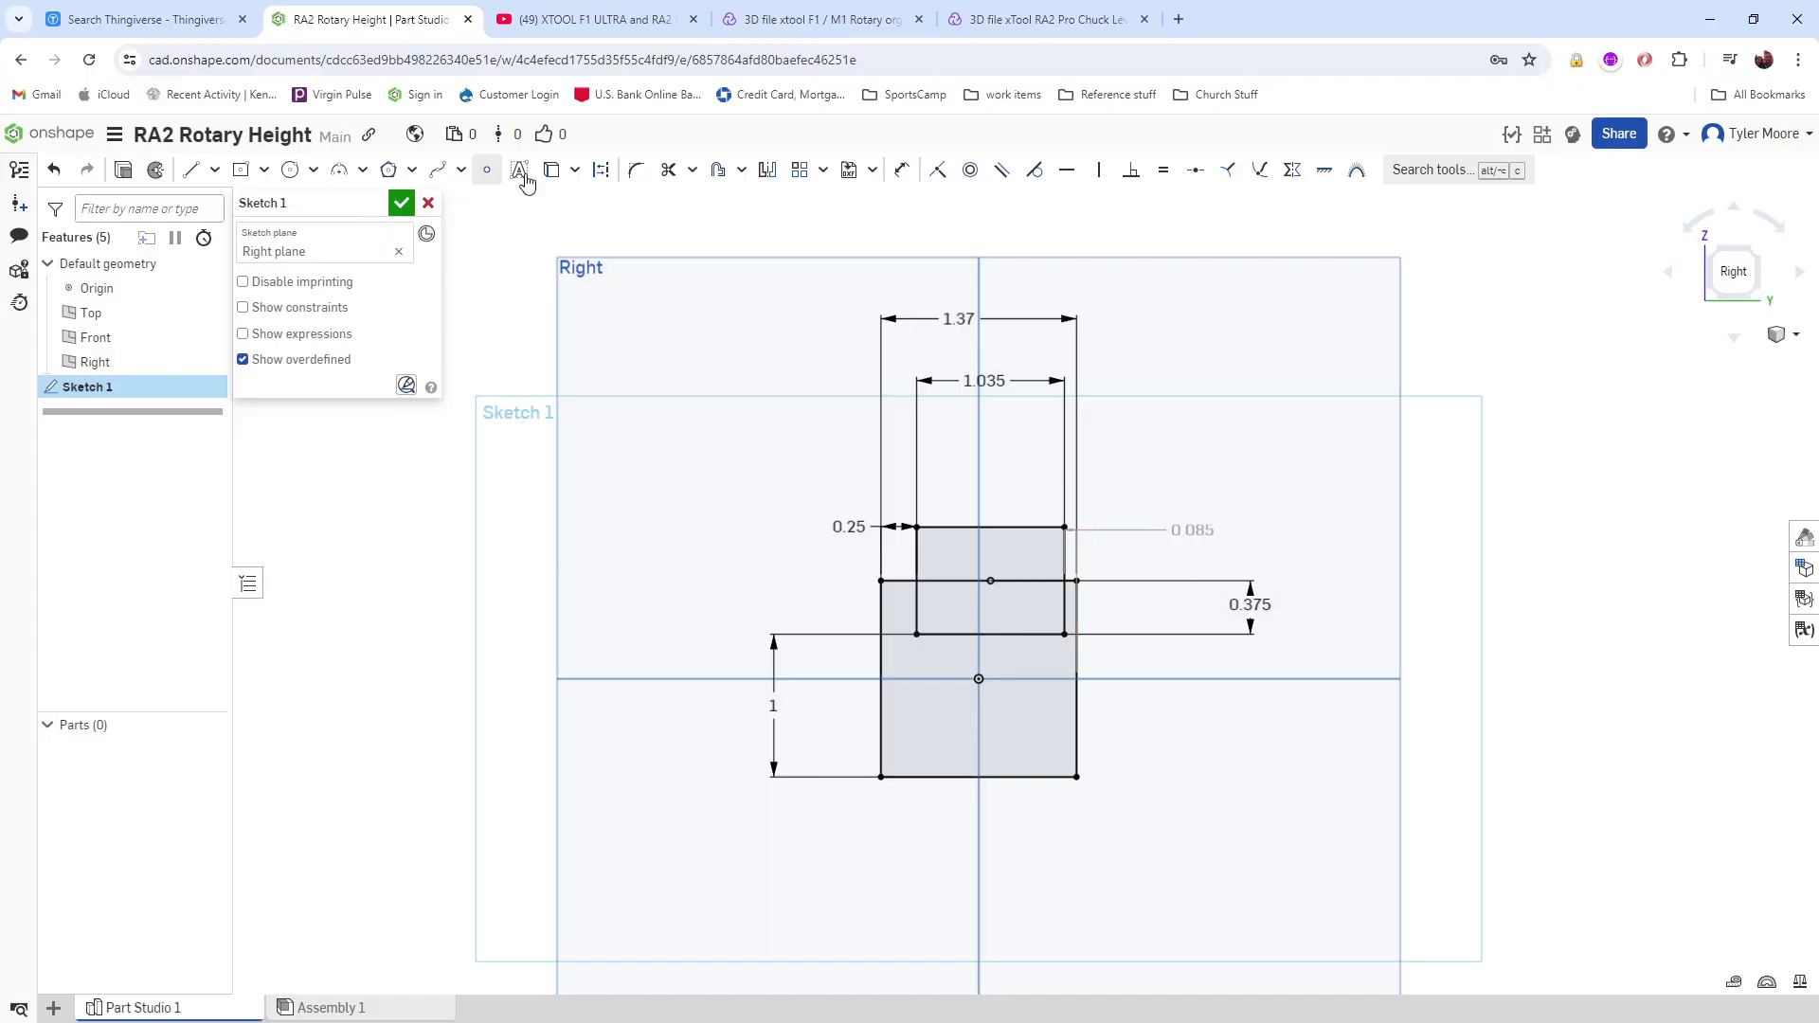
Step: Move the 1.035 in and 1.37 in width dimensions down closer to the top of the profile
click(903, 172)
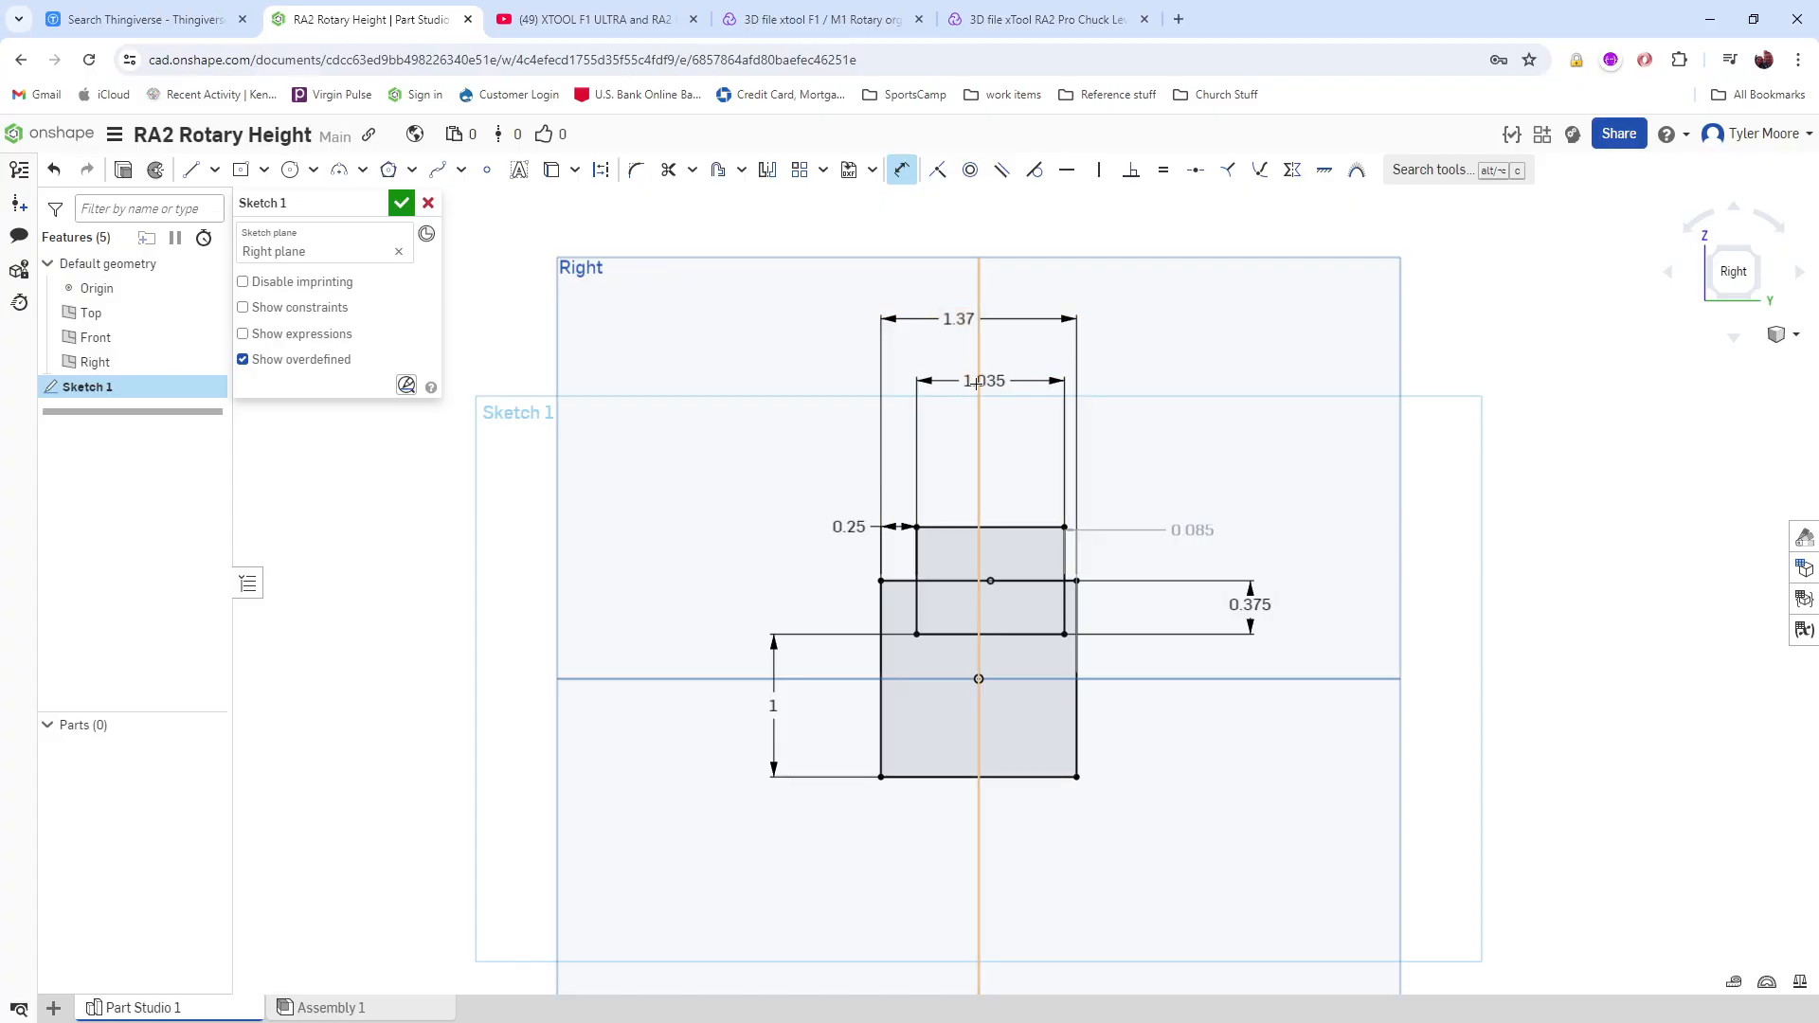
drag(985, 380, 987, 477)
drag(963, 332, 963, 446)
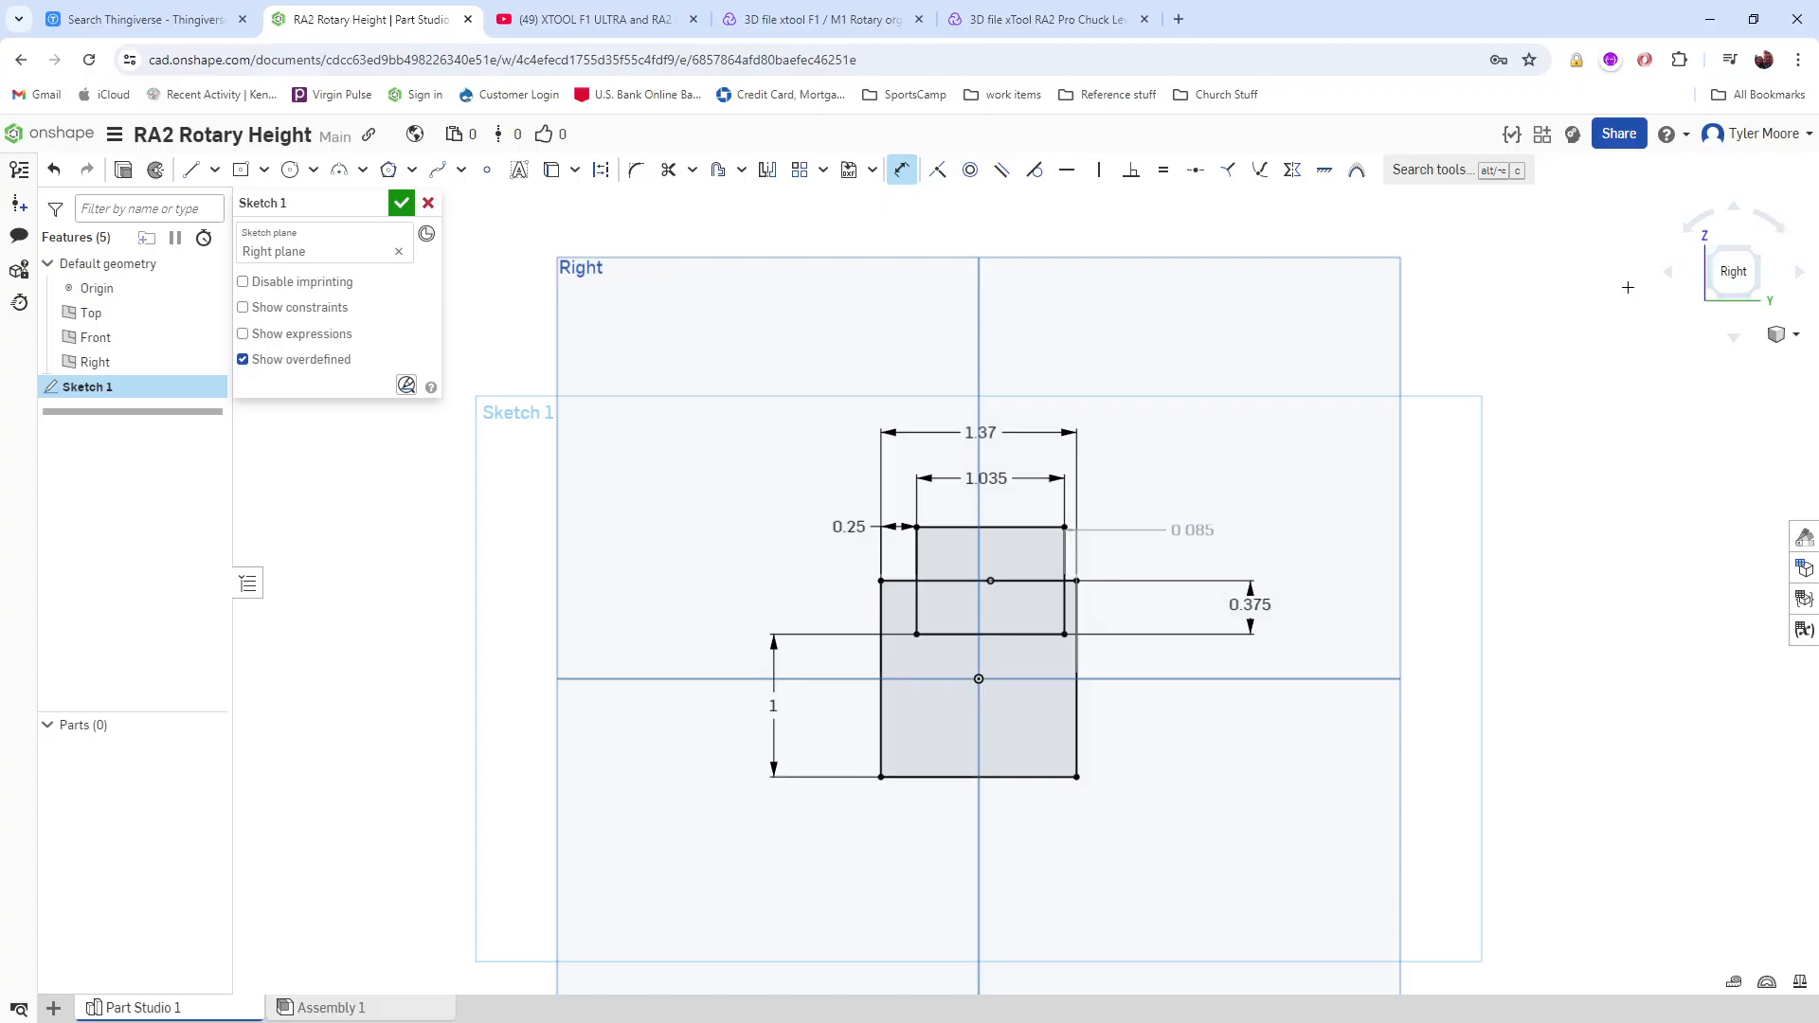
click(129, 174)
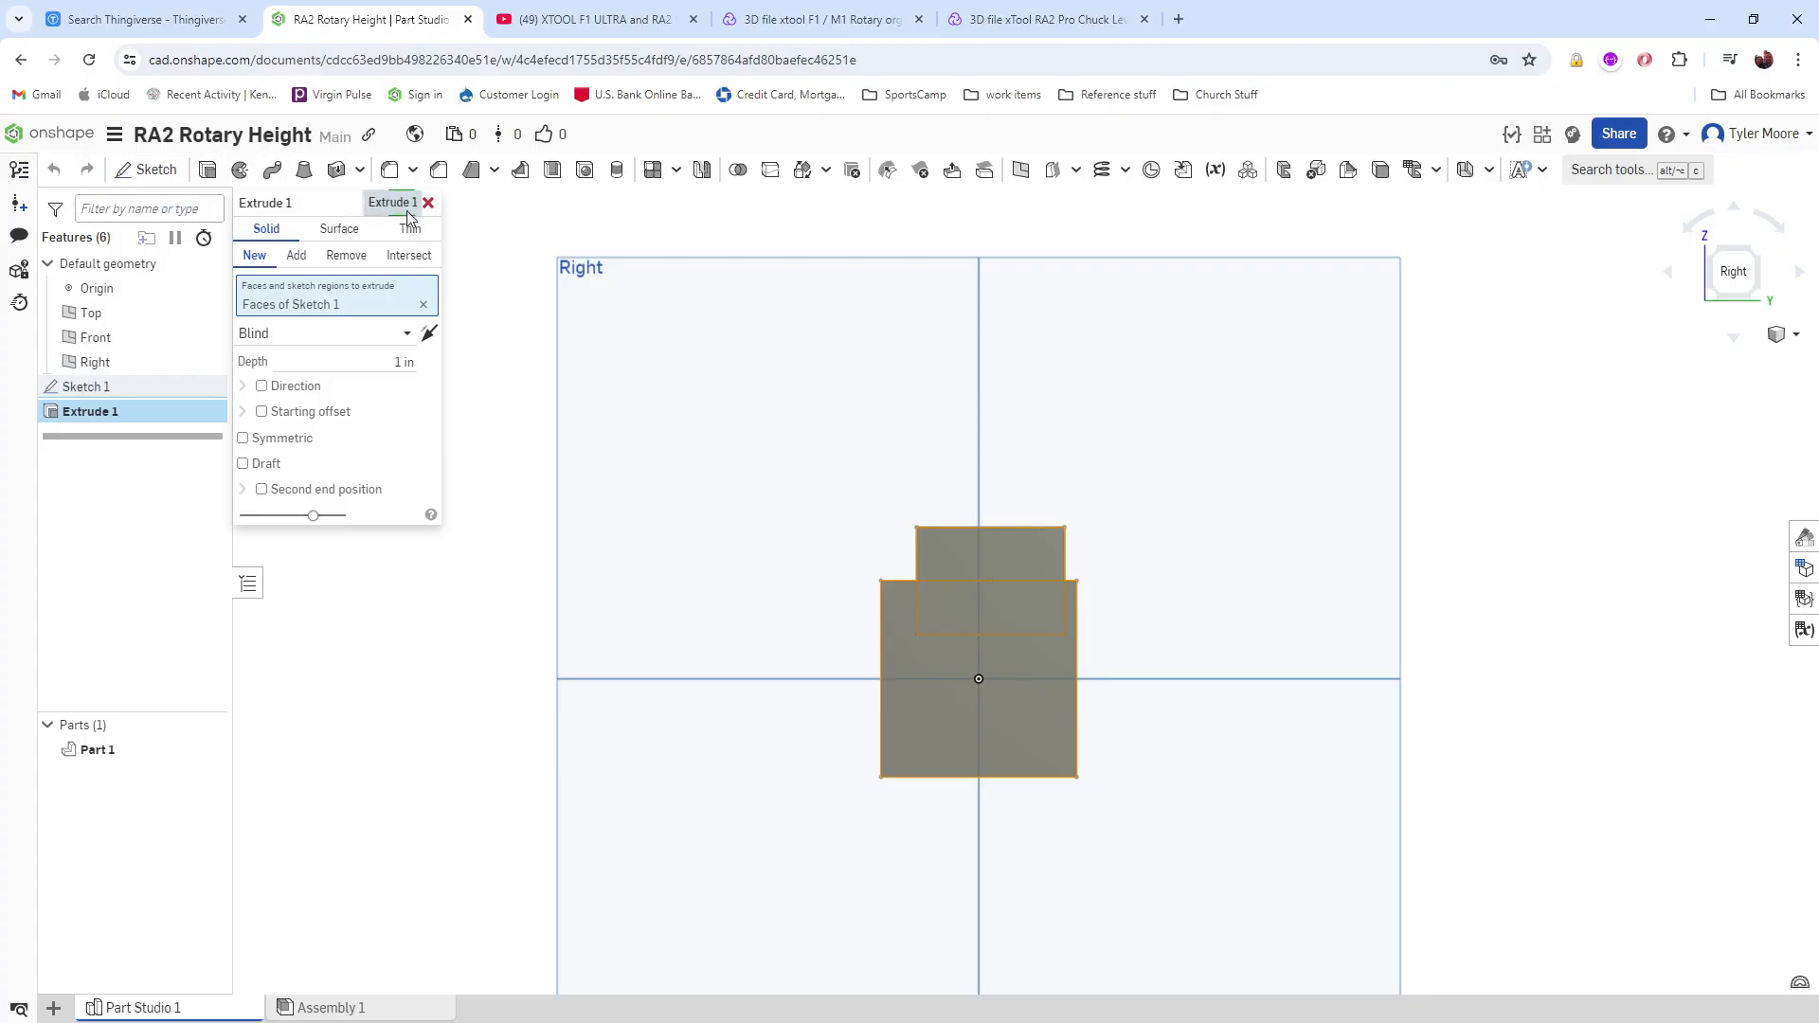
click(428, 202)
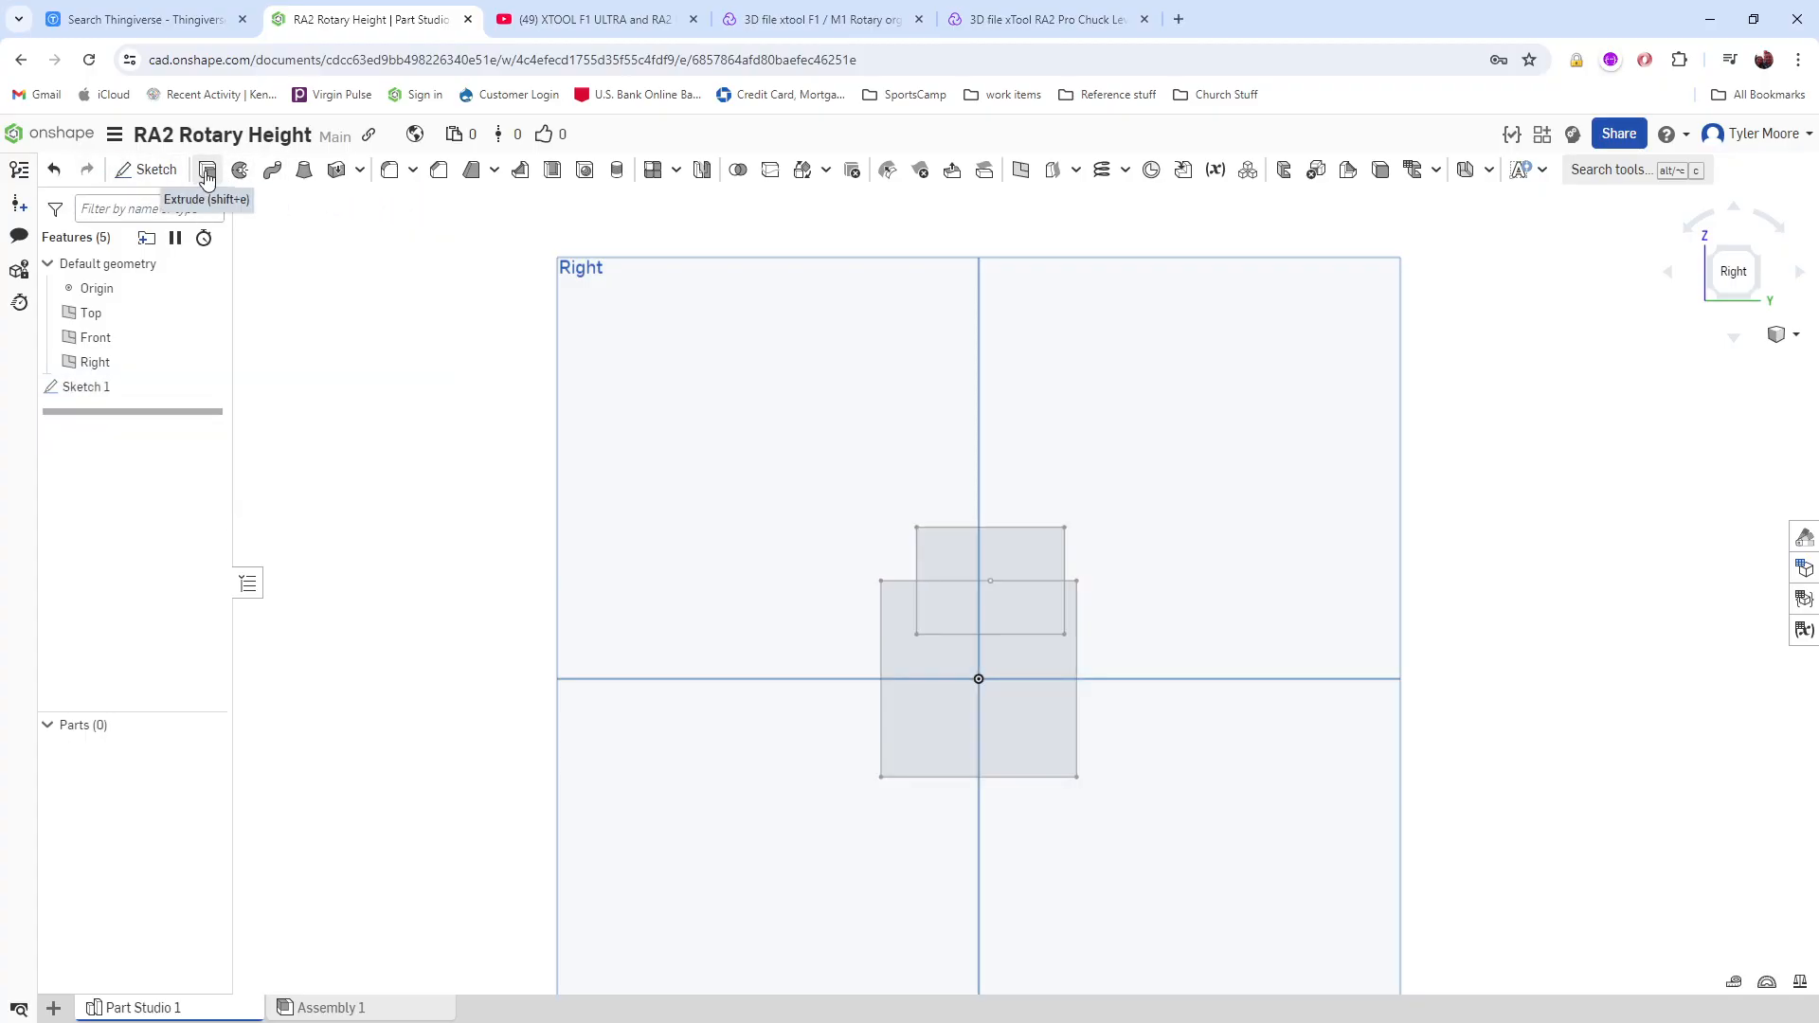
click(104, 386)
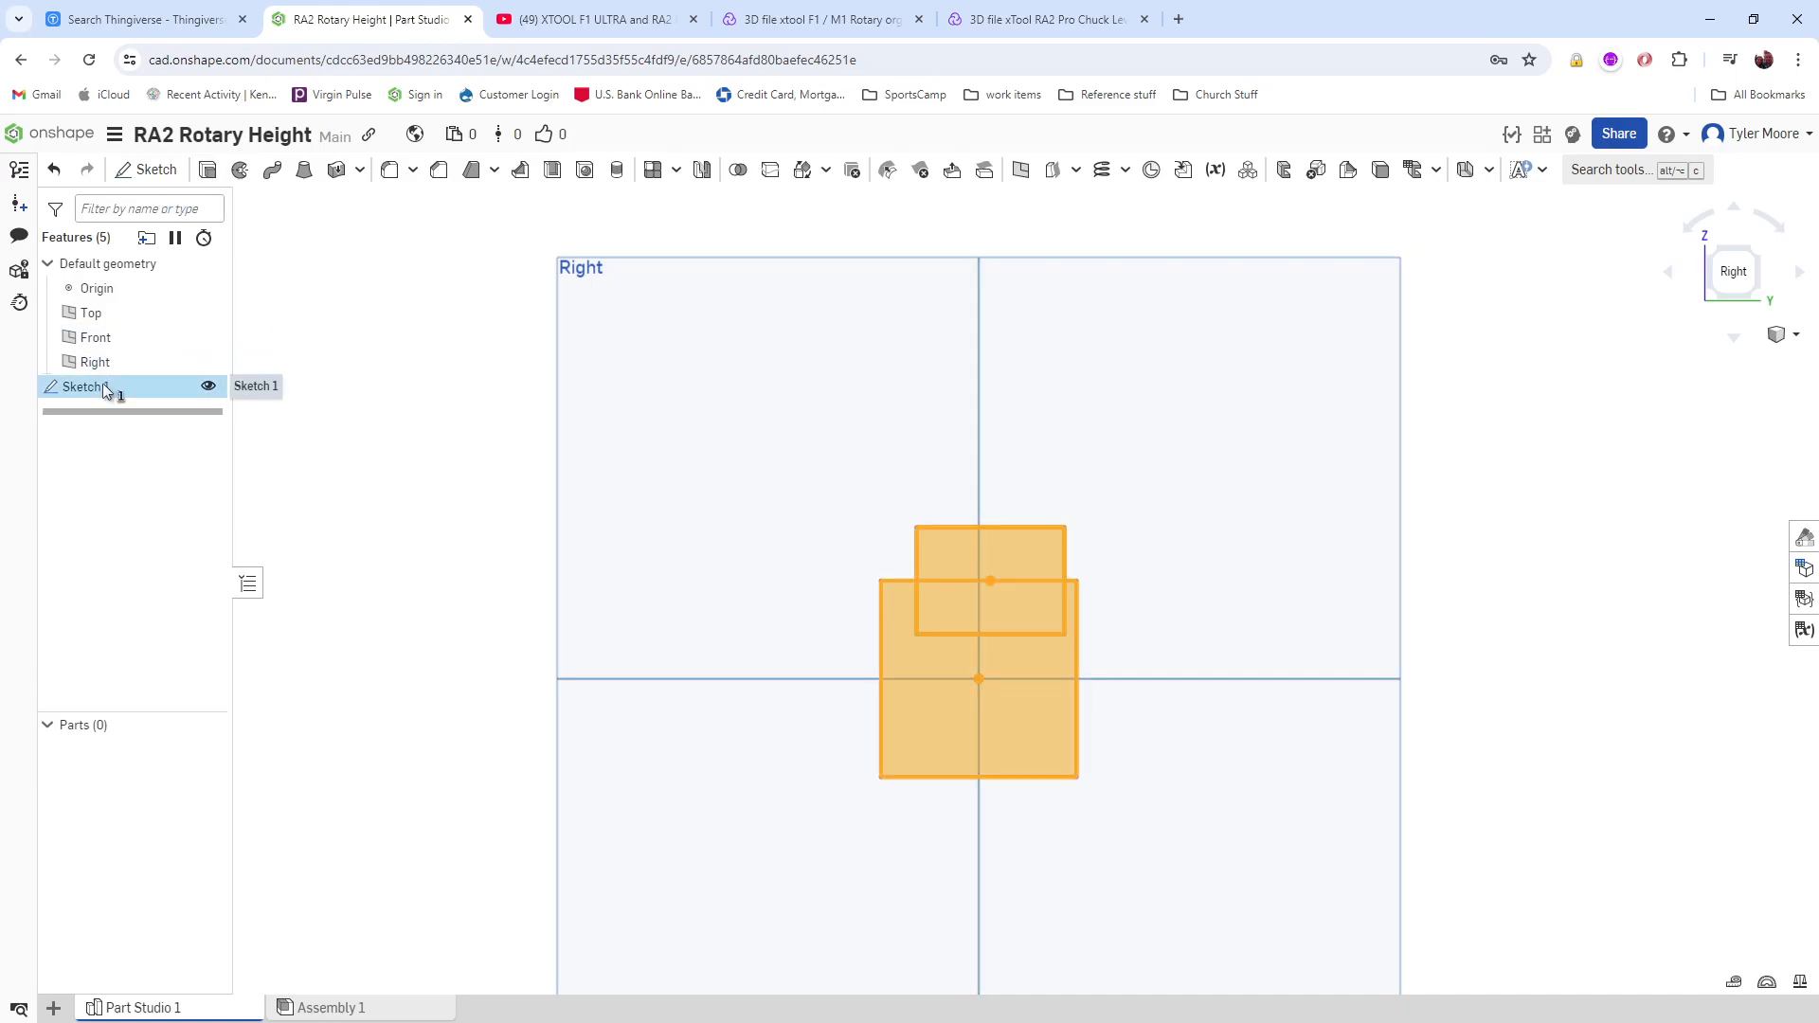
double_click(104, 386)
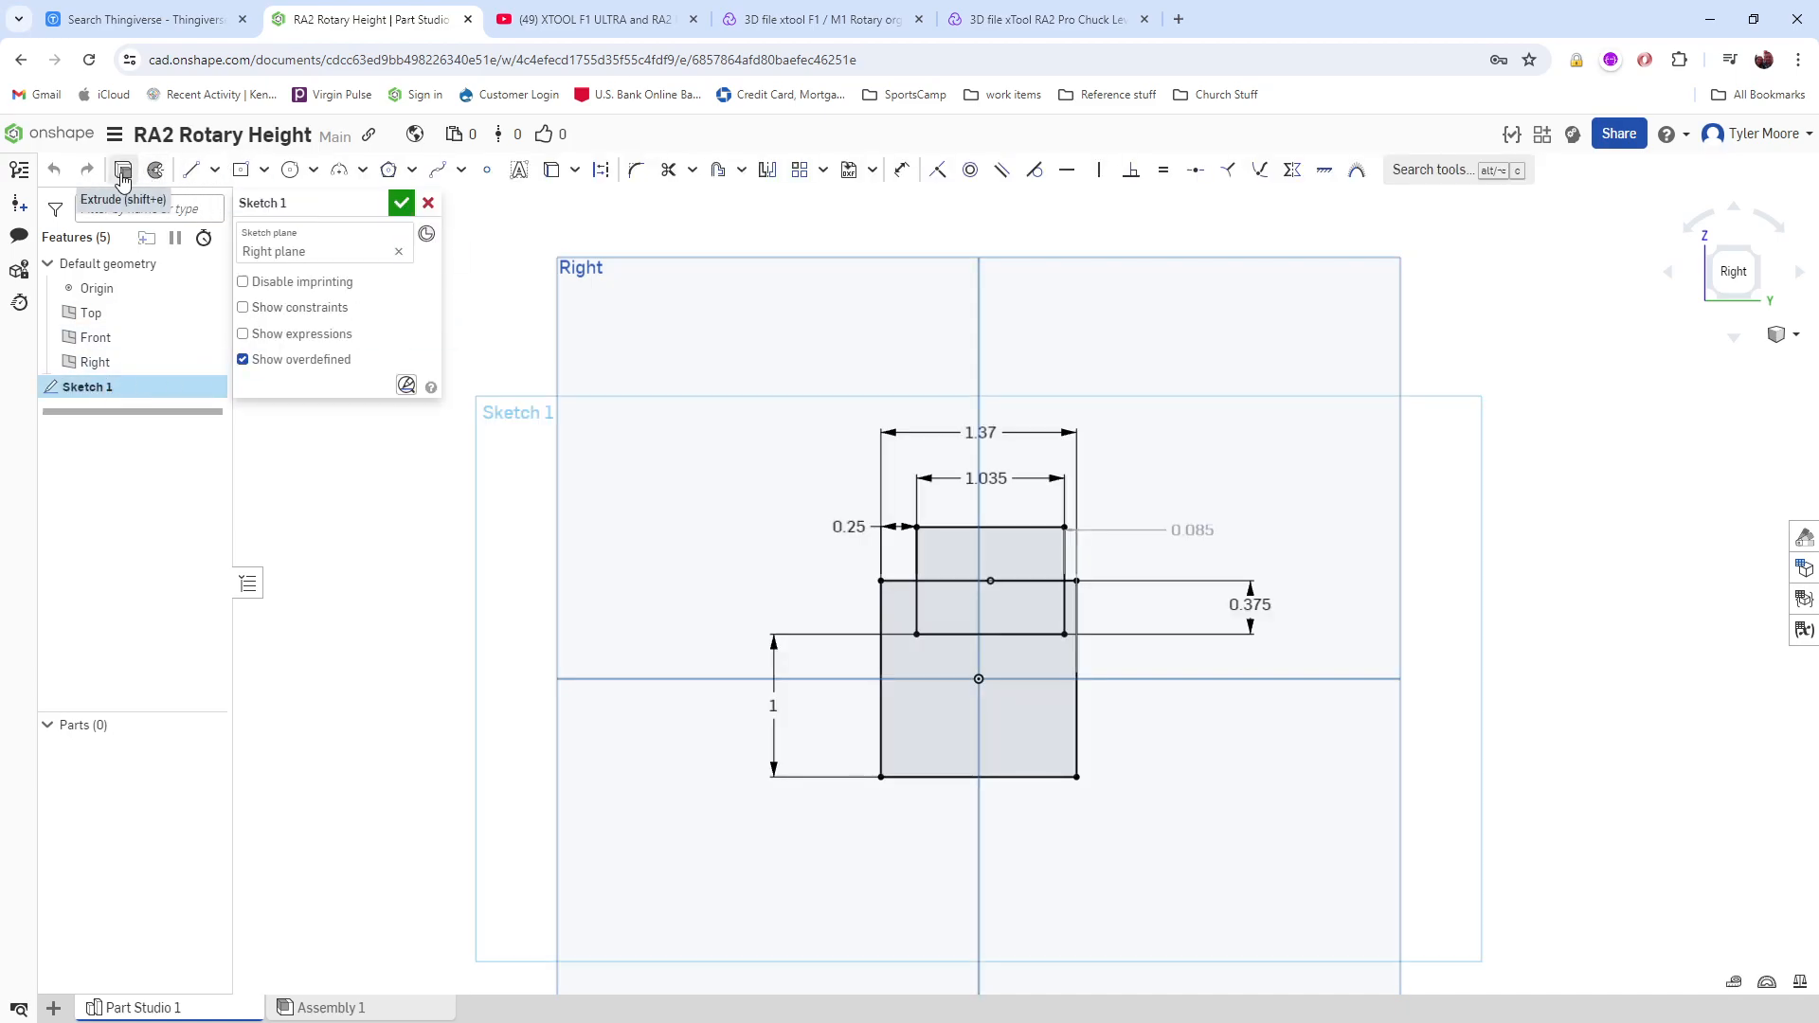
Step: Start a new solid extrusion of Sketch 1 using only the U-shaped region of the large rectangle outside the small one
click(122, 172)
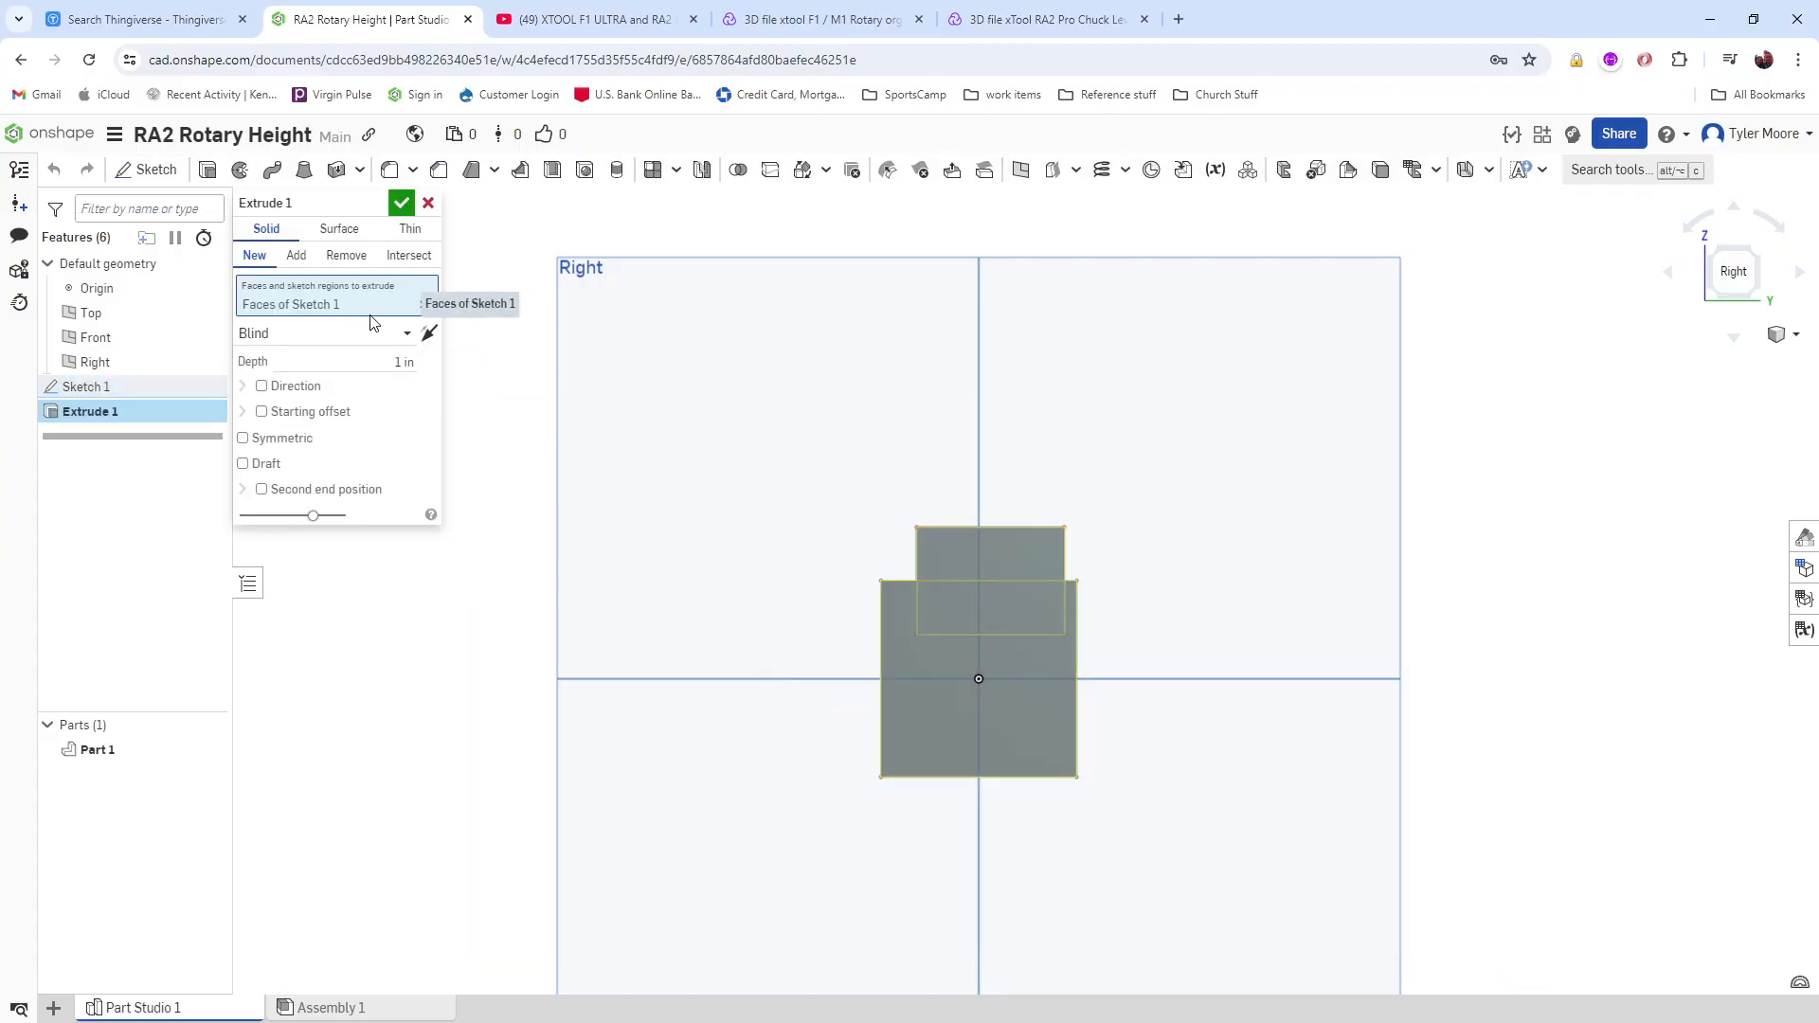
click(424, 306)
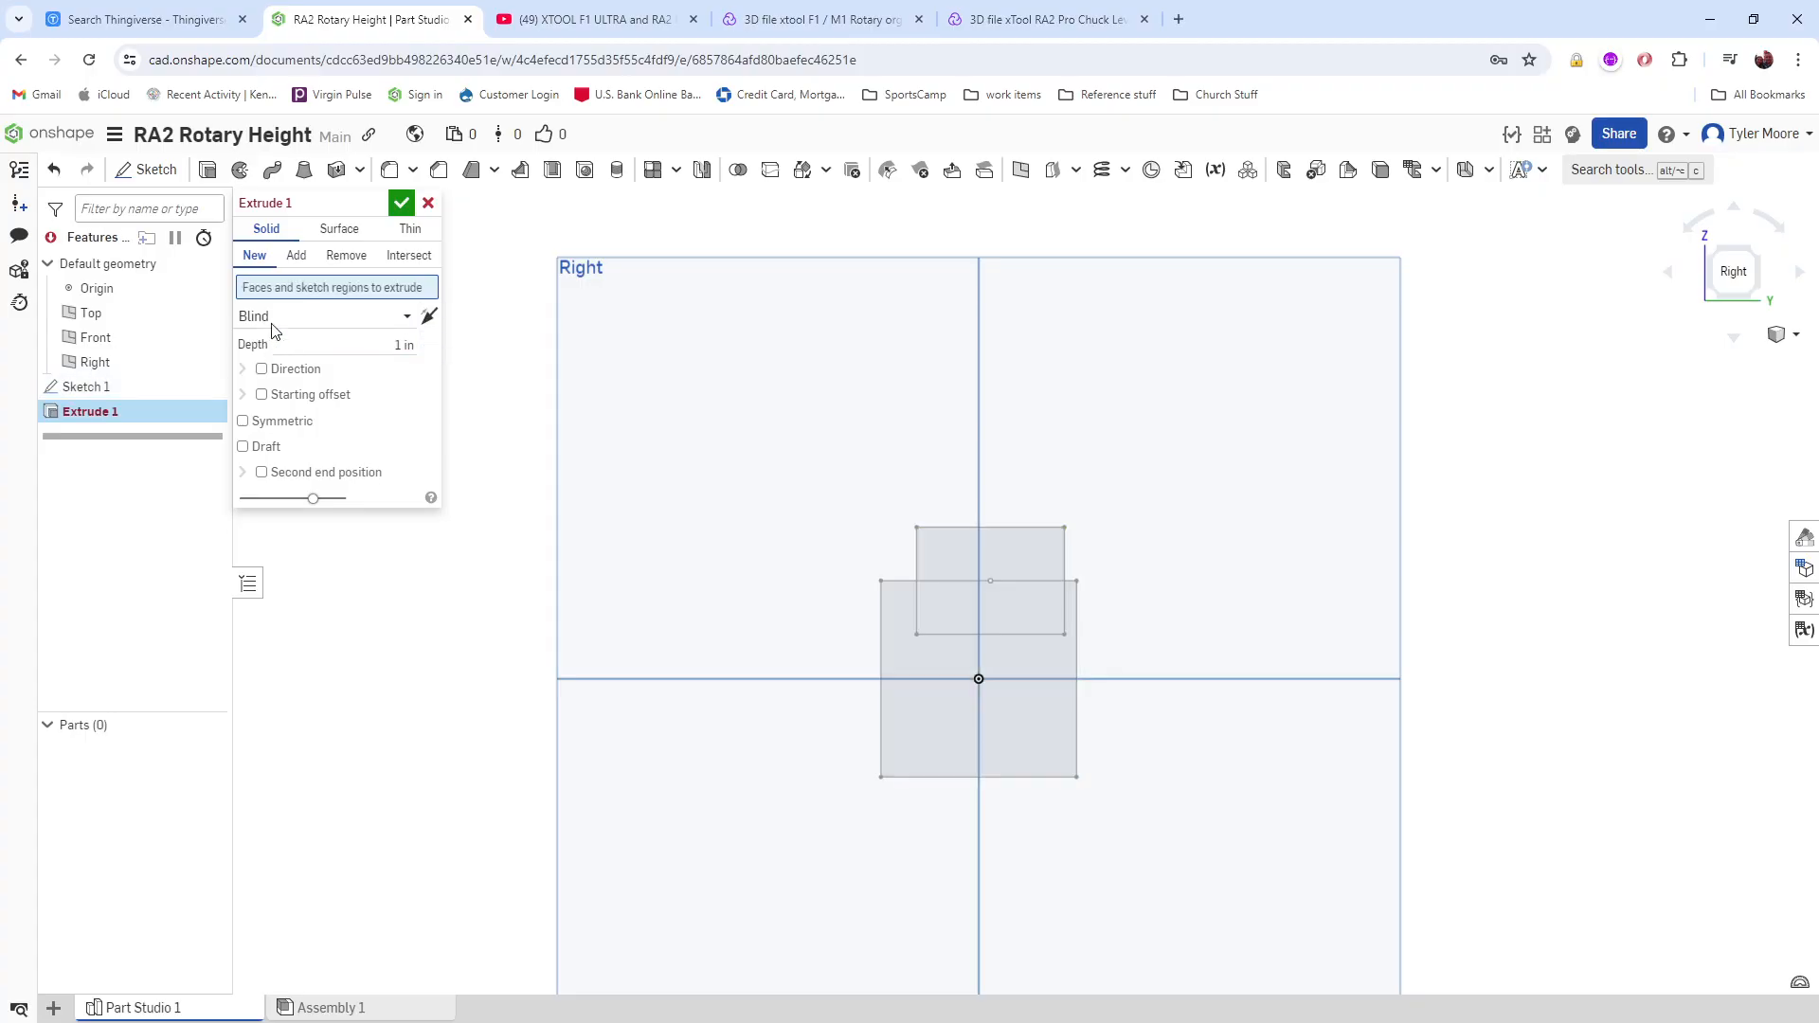
click(1029, 745)
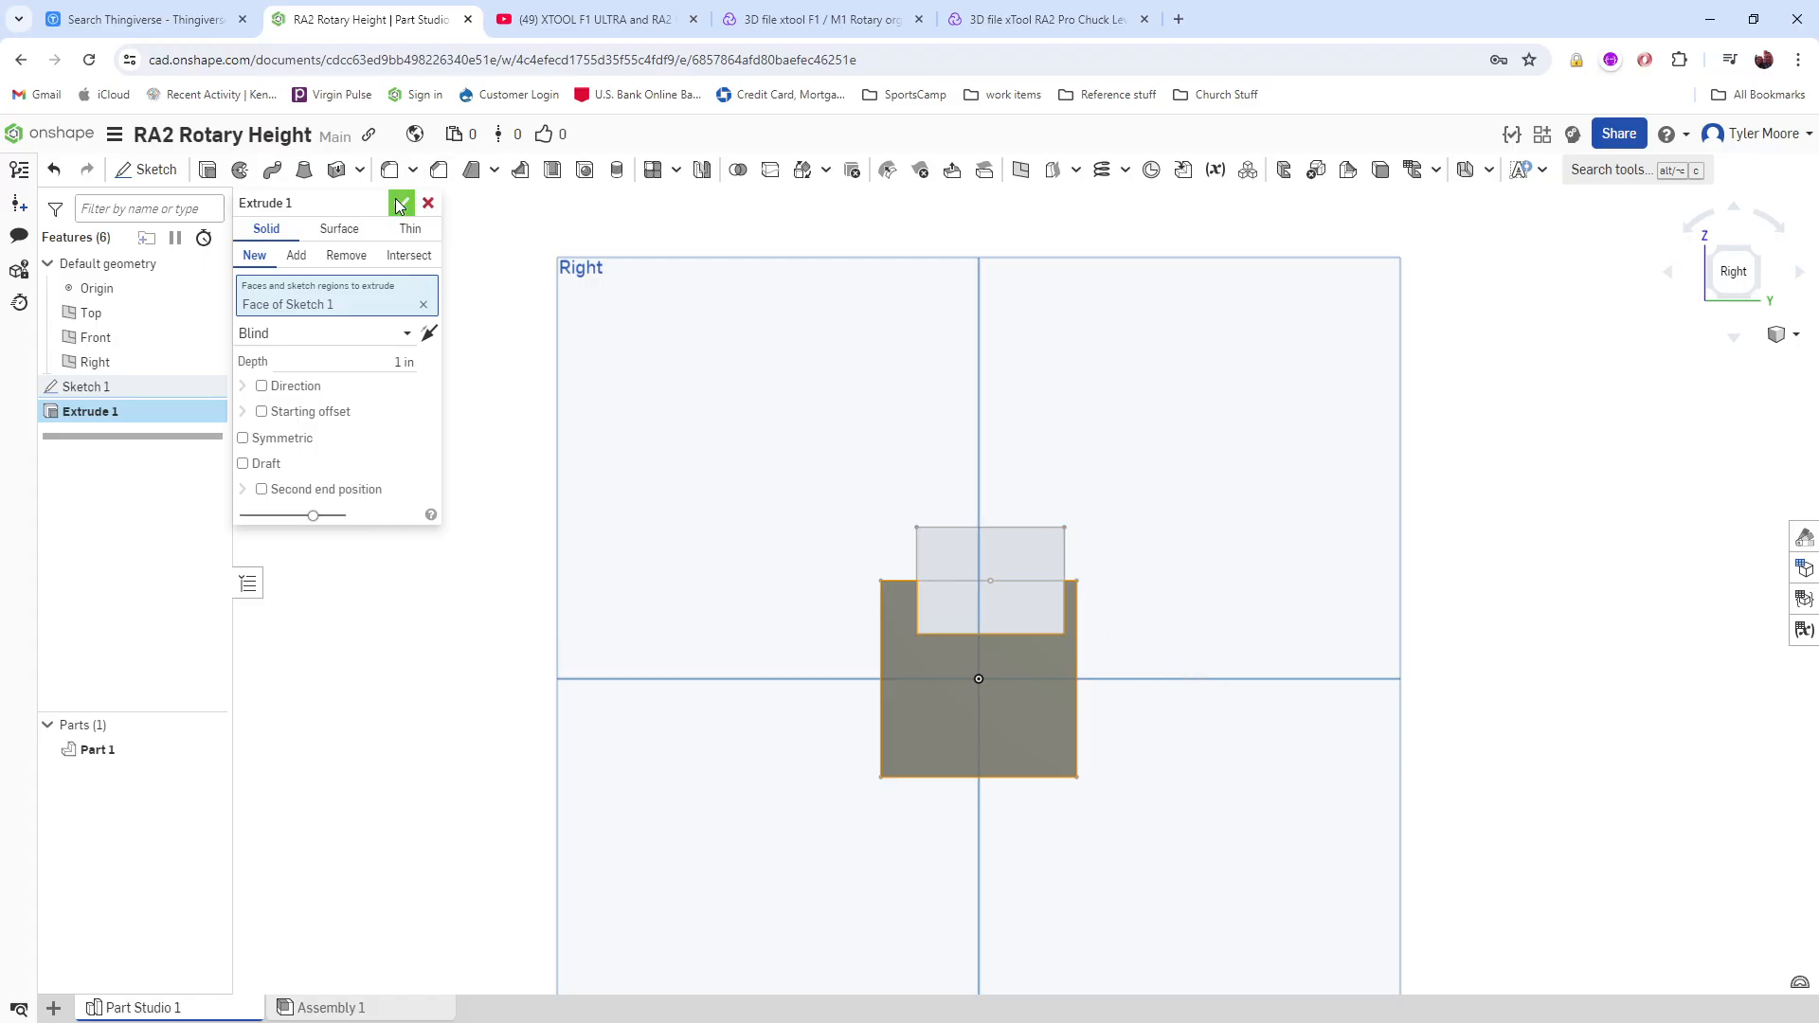
Step: Set the blind extrusion depth to 5.425 in, make it symmetric about the sketch plane, and finish the feature
click(1707, 250)
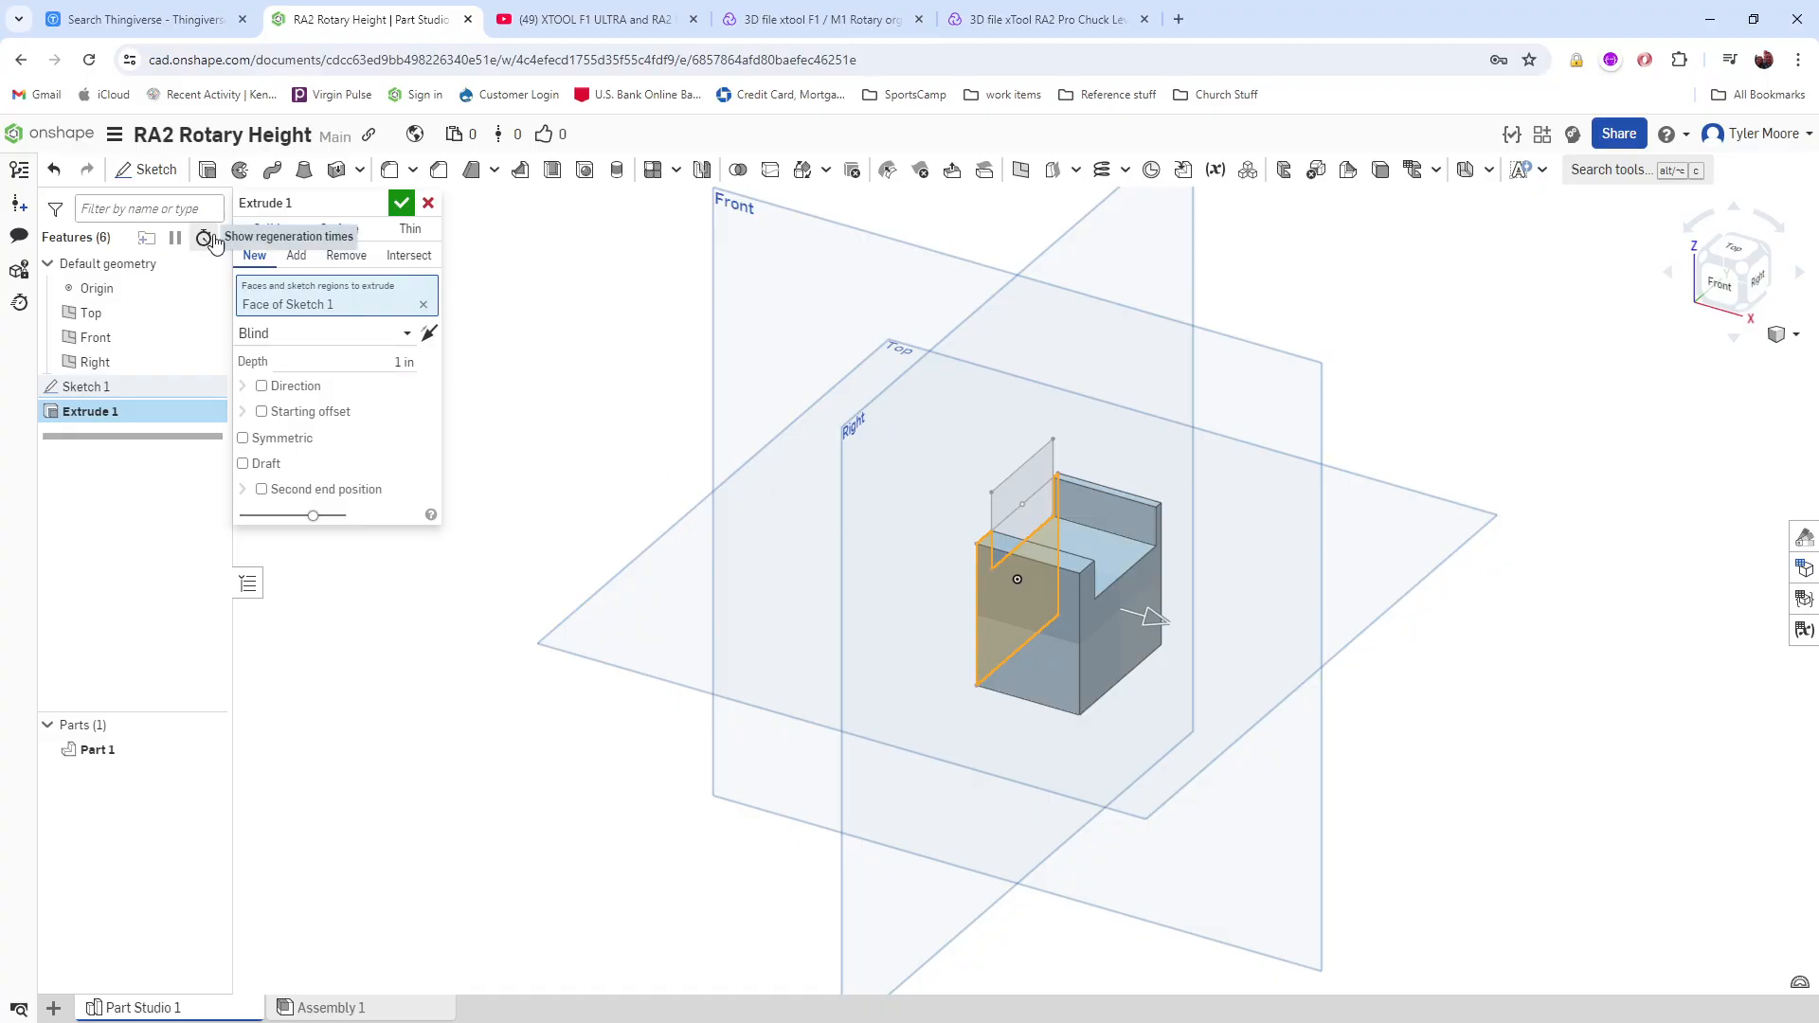
click(377, 357)
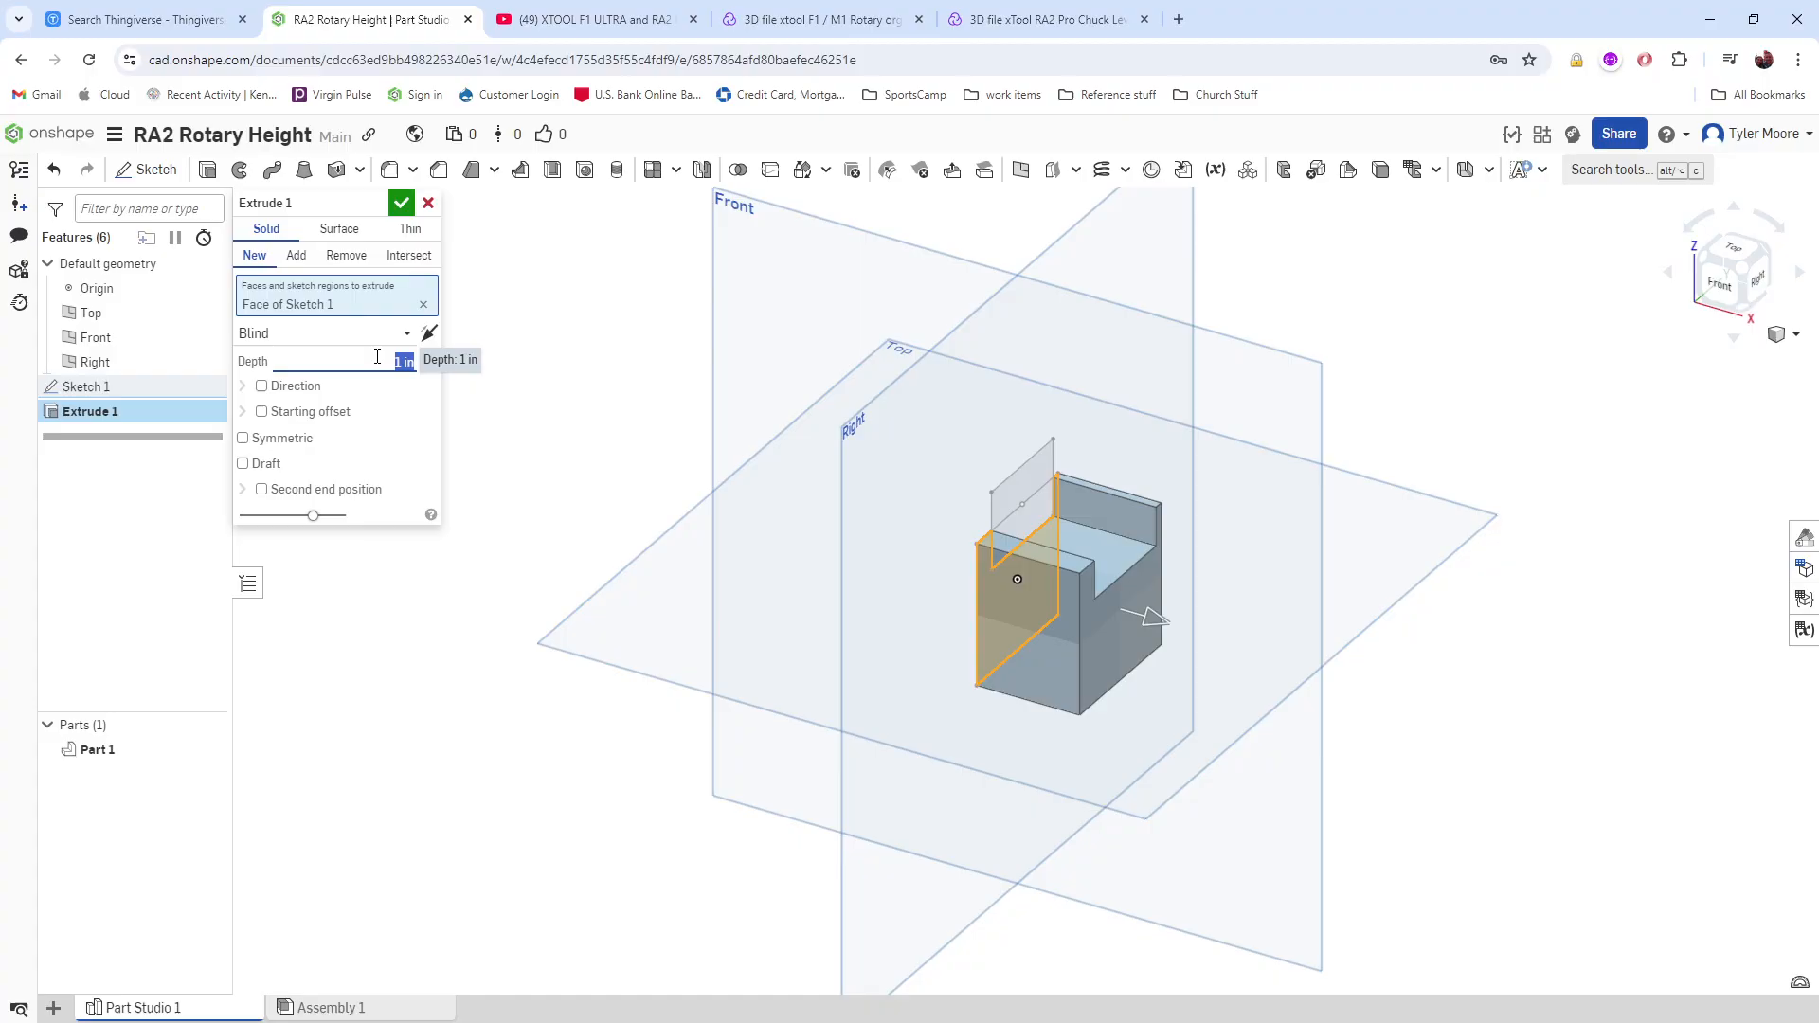
text(5.425)
key(Return)
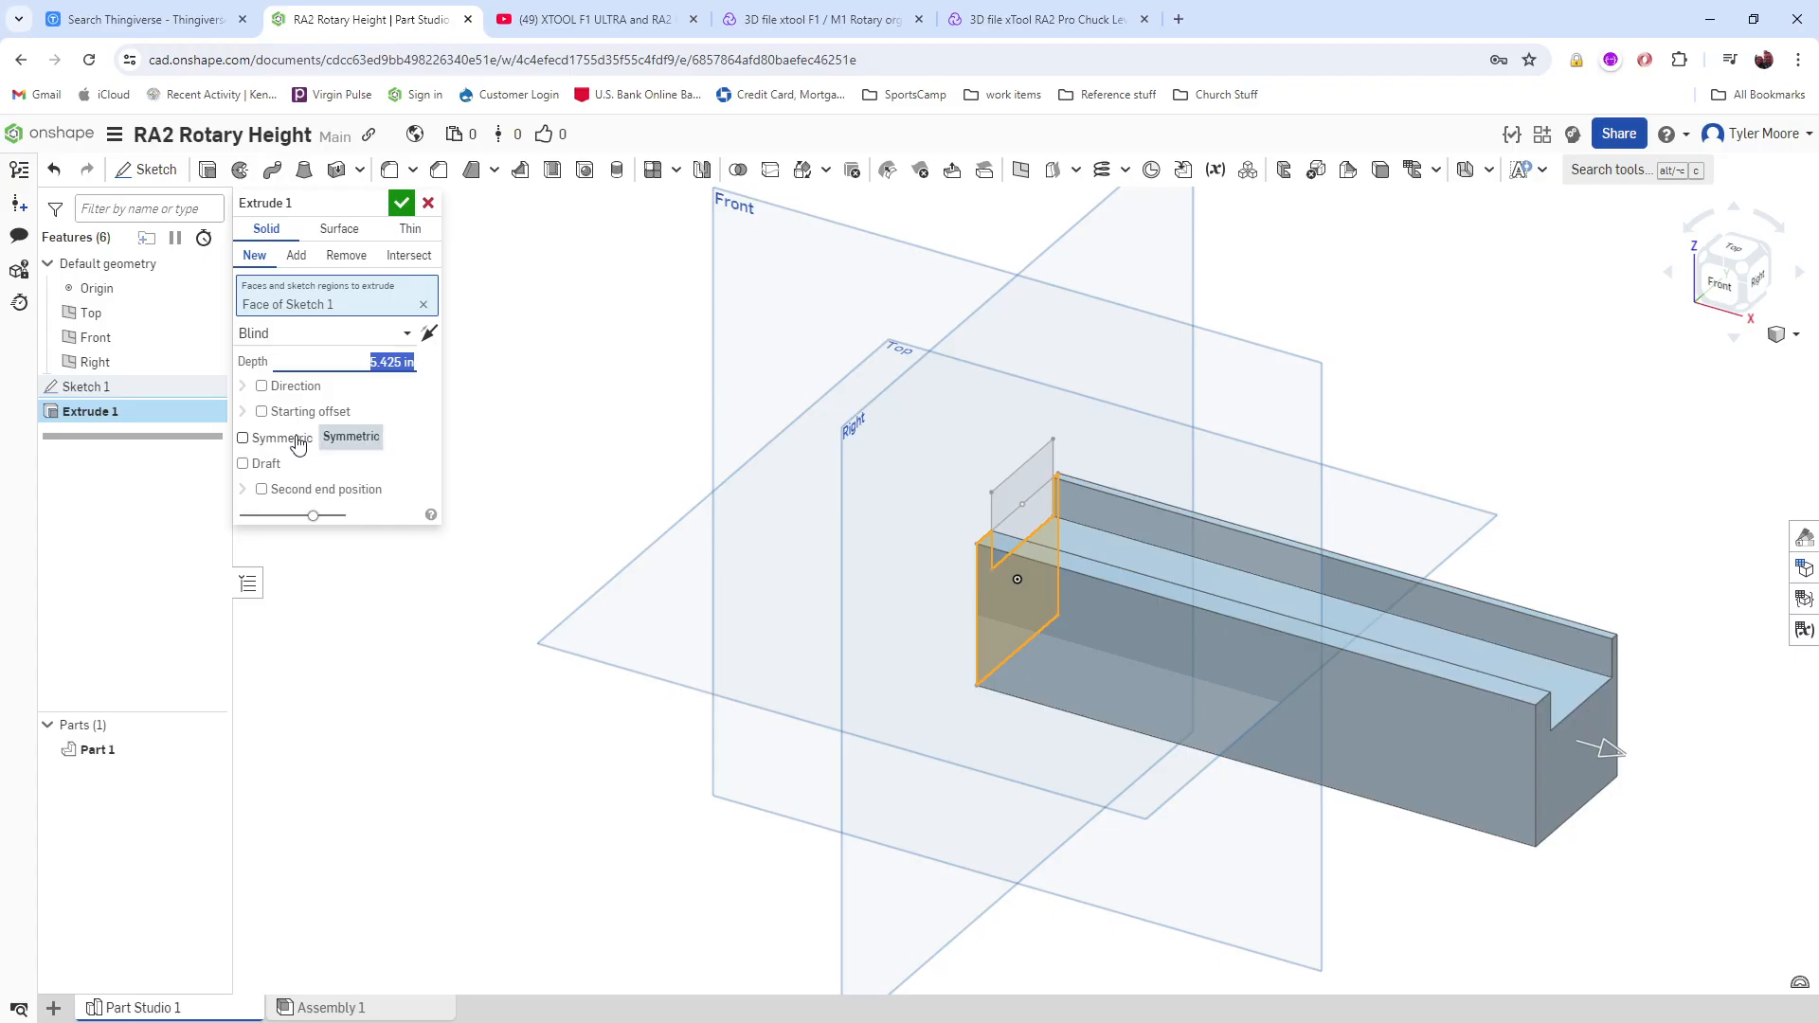
click(243, 437)
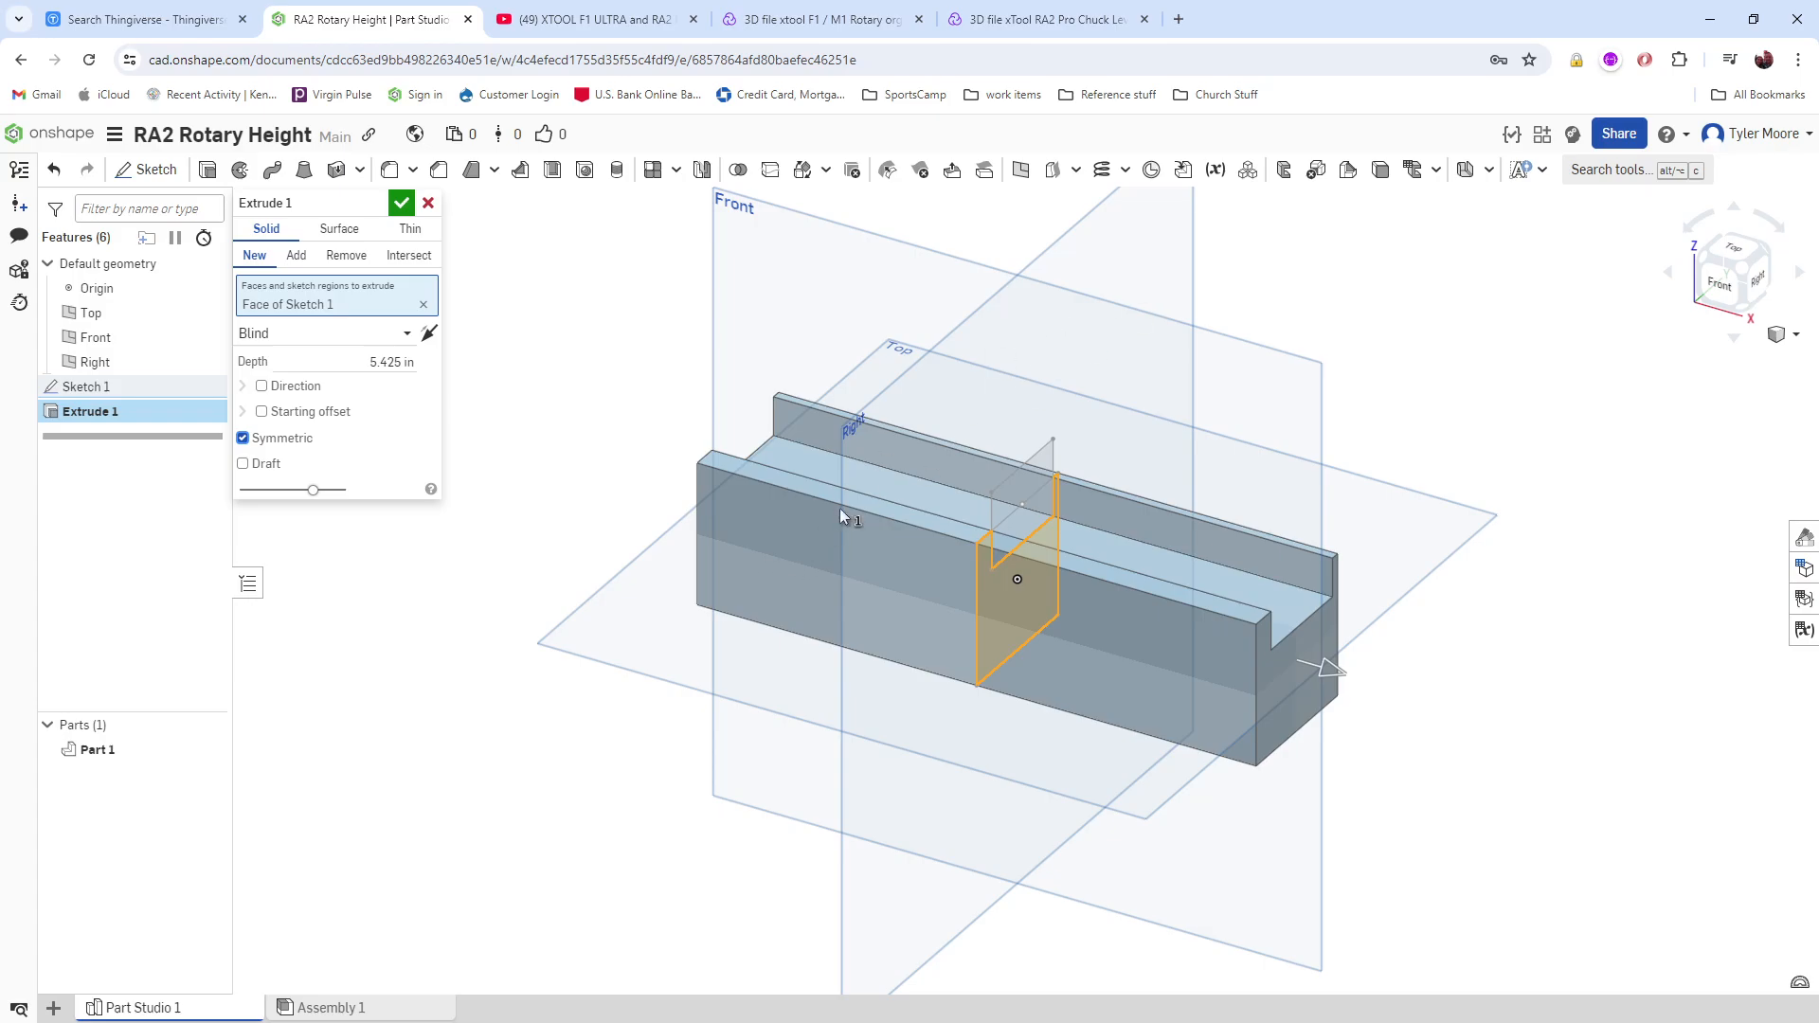
click(412, 205)
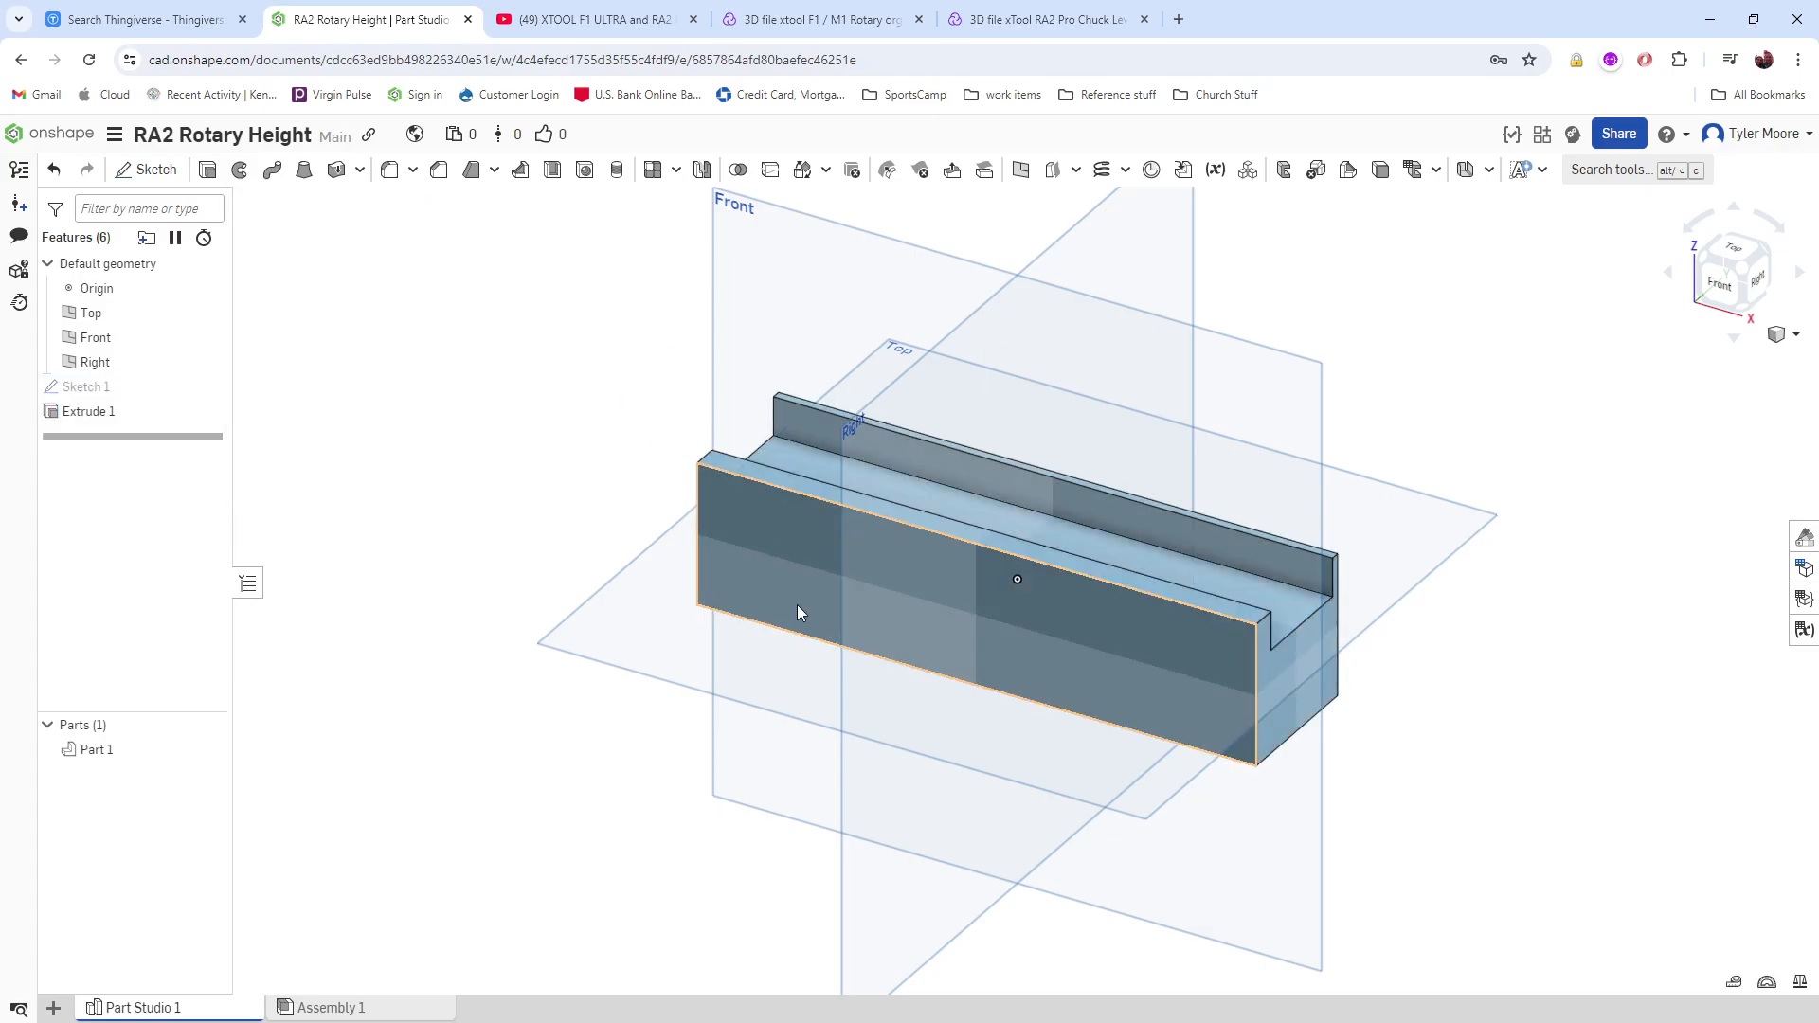
right_drag(797, 604, 922, 586)
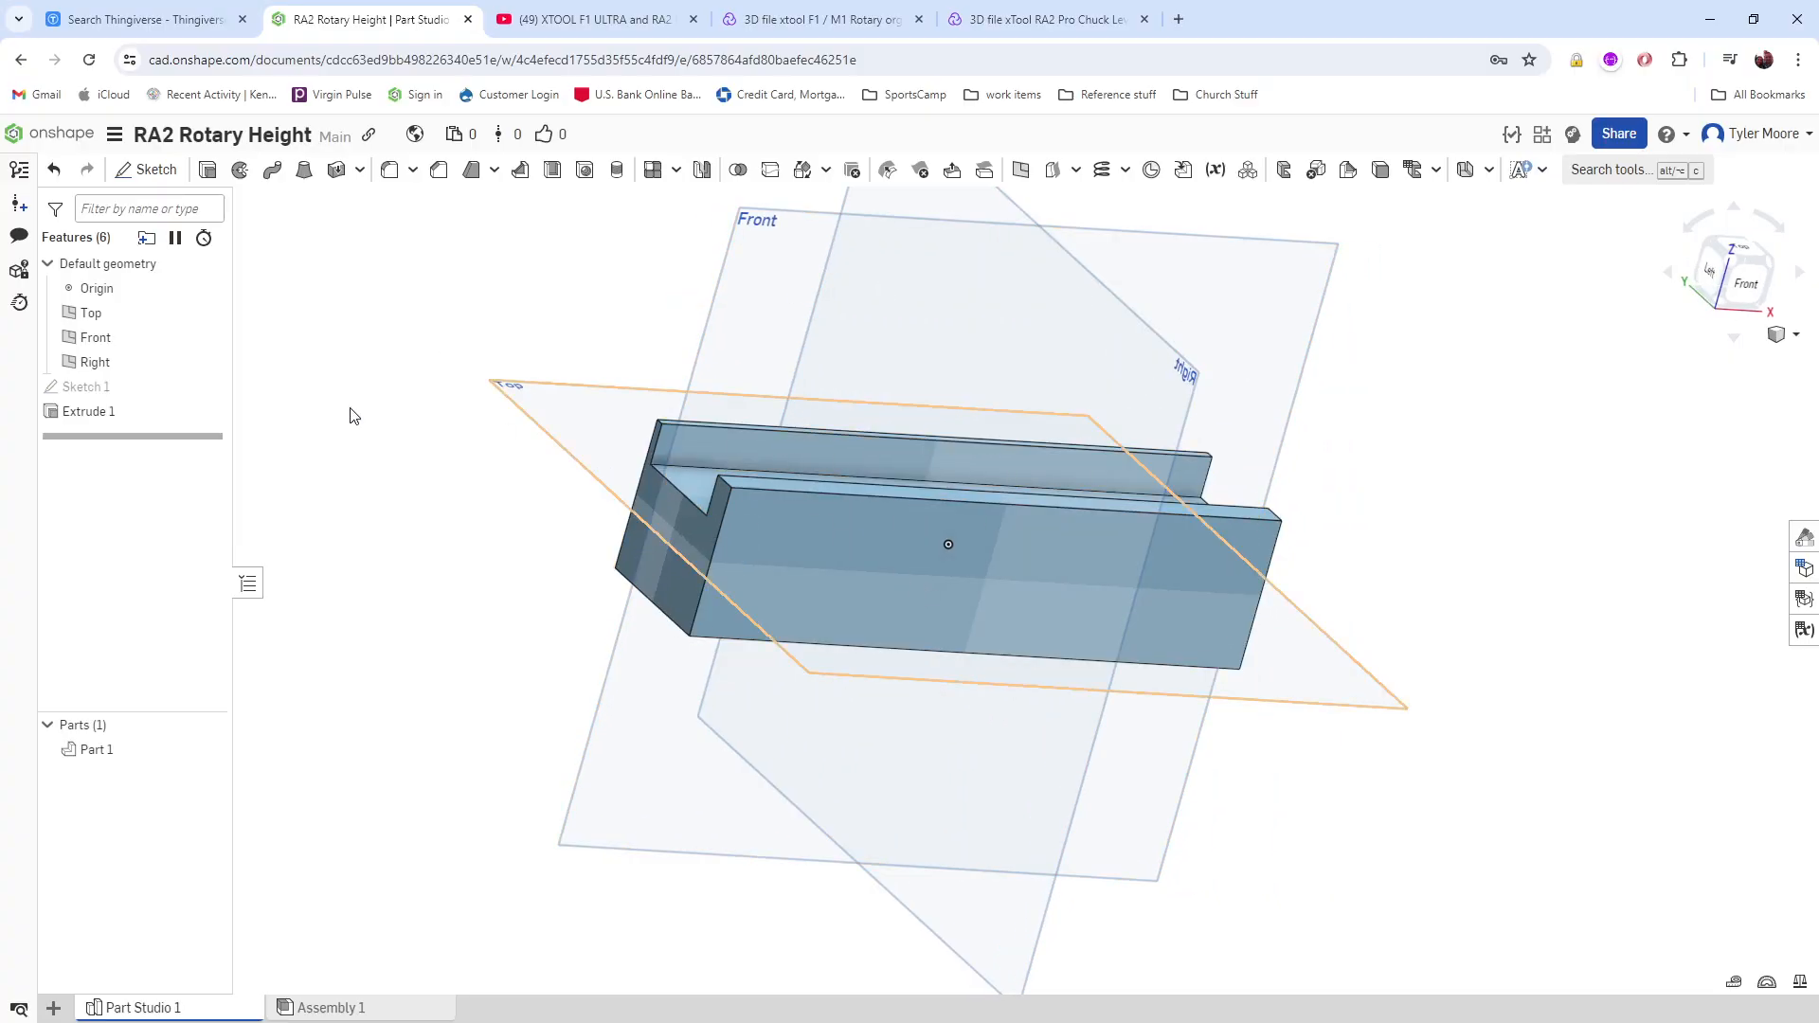
Step: Hide the Top, Front and Right planes
click(208, 312)
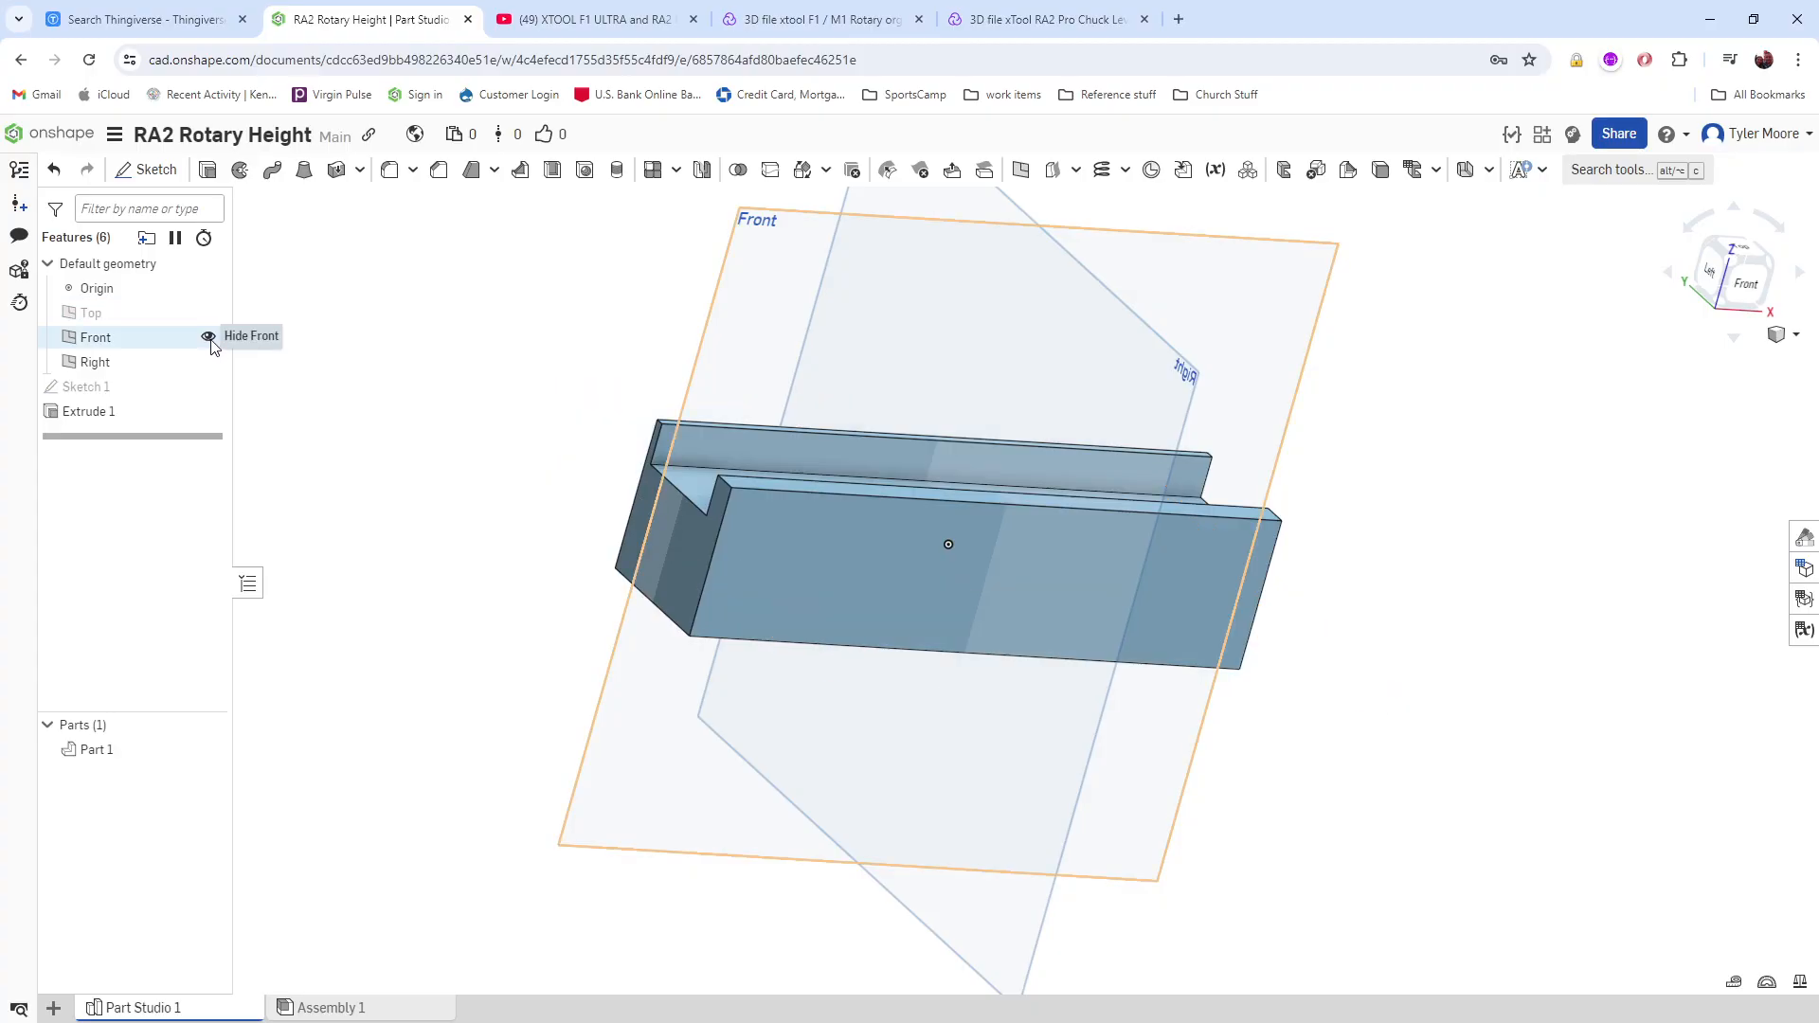
click(207, 337)
click(207, 362)
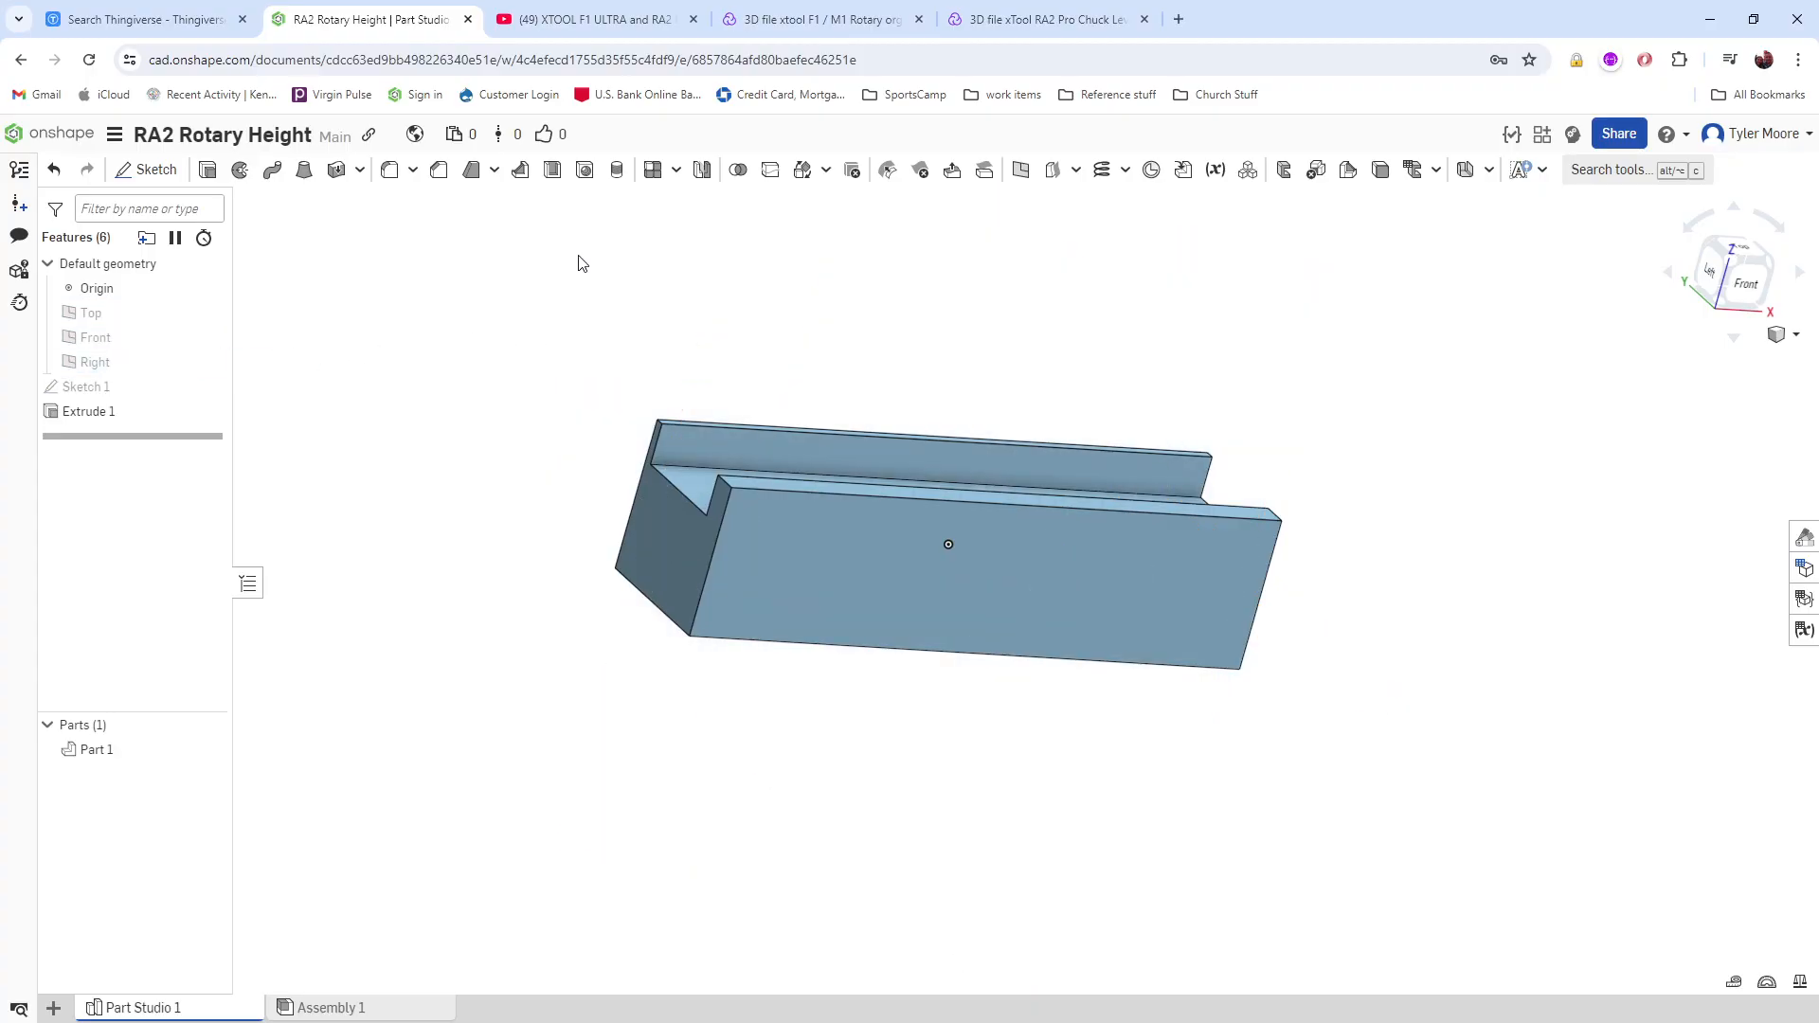
Step: Examine the extruded channel from several angles, looking at its end faces, groove and long outer side faces
right_drag(582, 264, 519, 246)
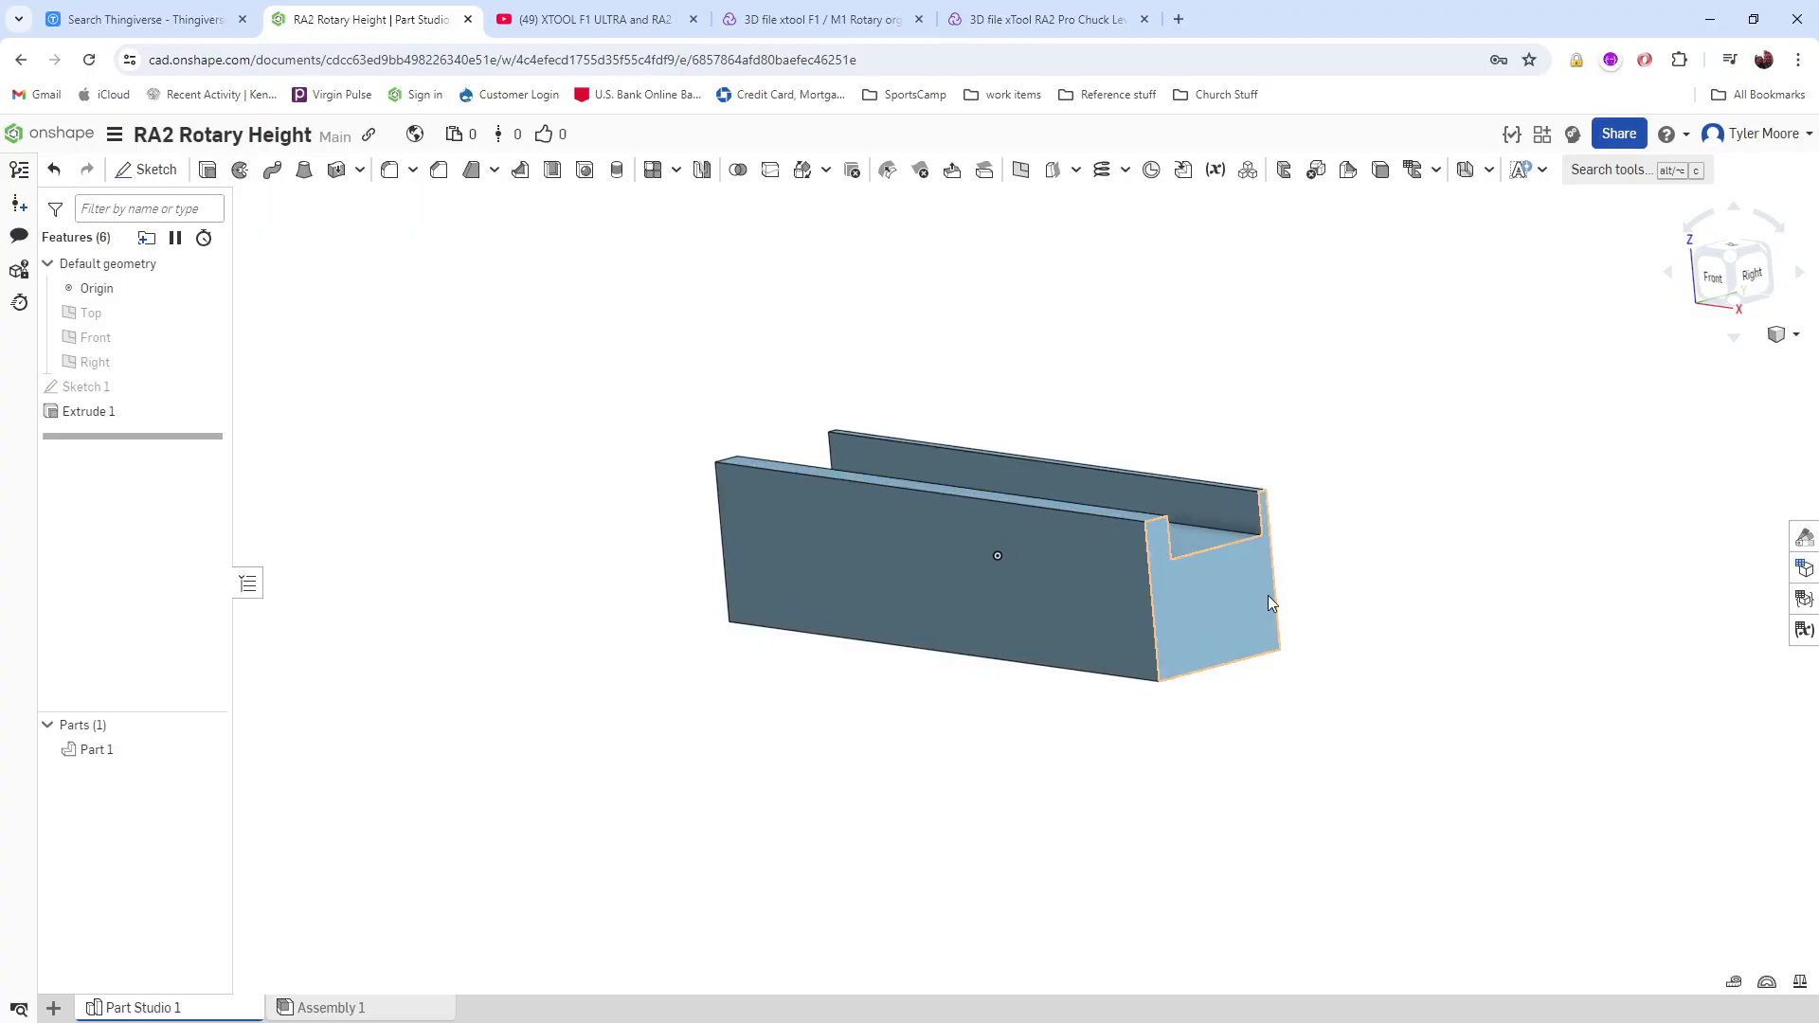
scroll(1313, 536, up, 2)
right_drag(1313, 536, 1164, 561)
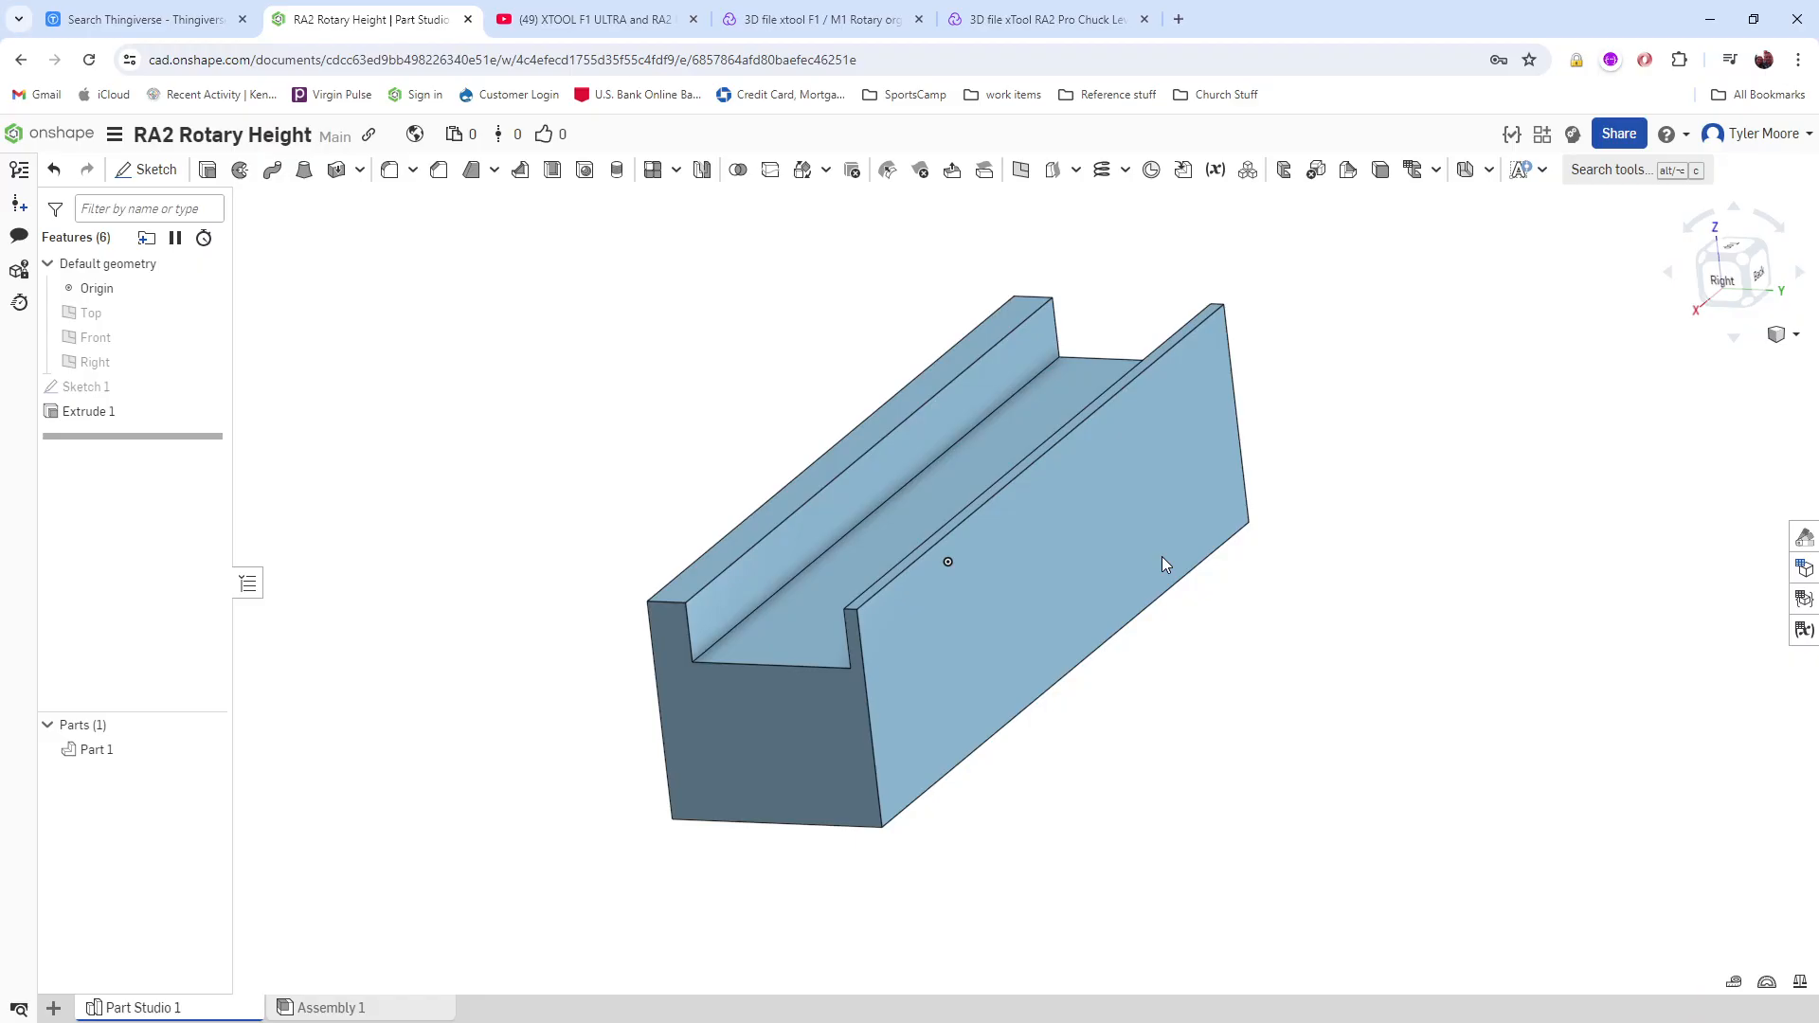
click(972, 563)
key(n)
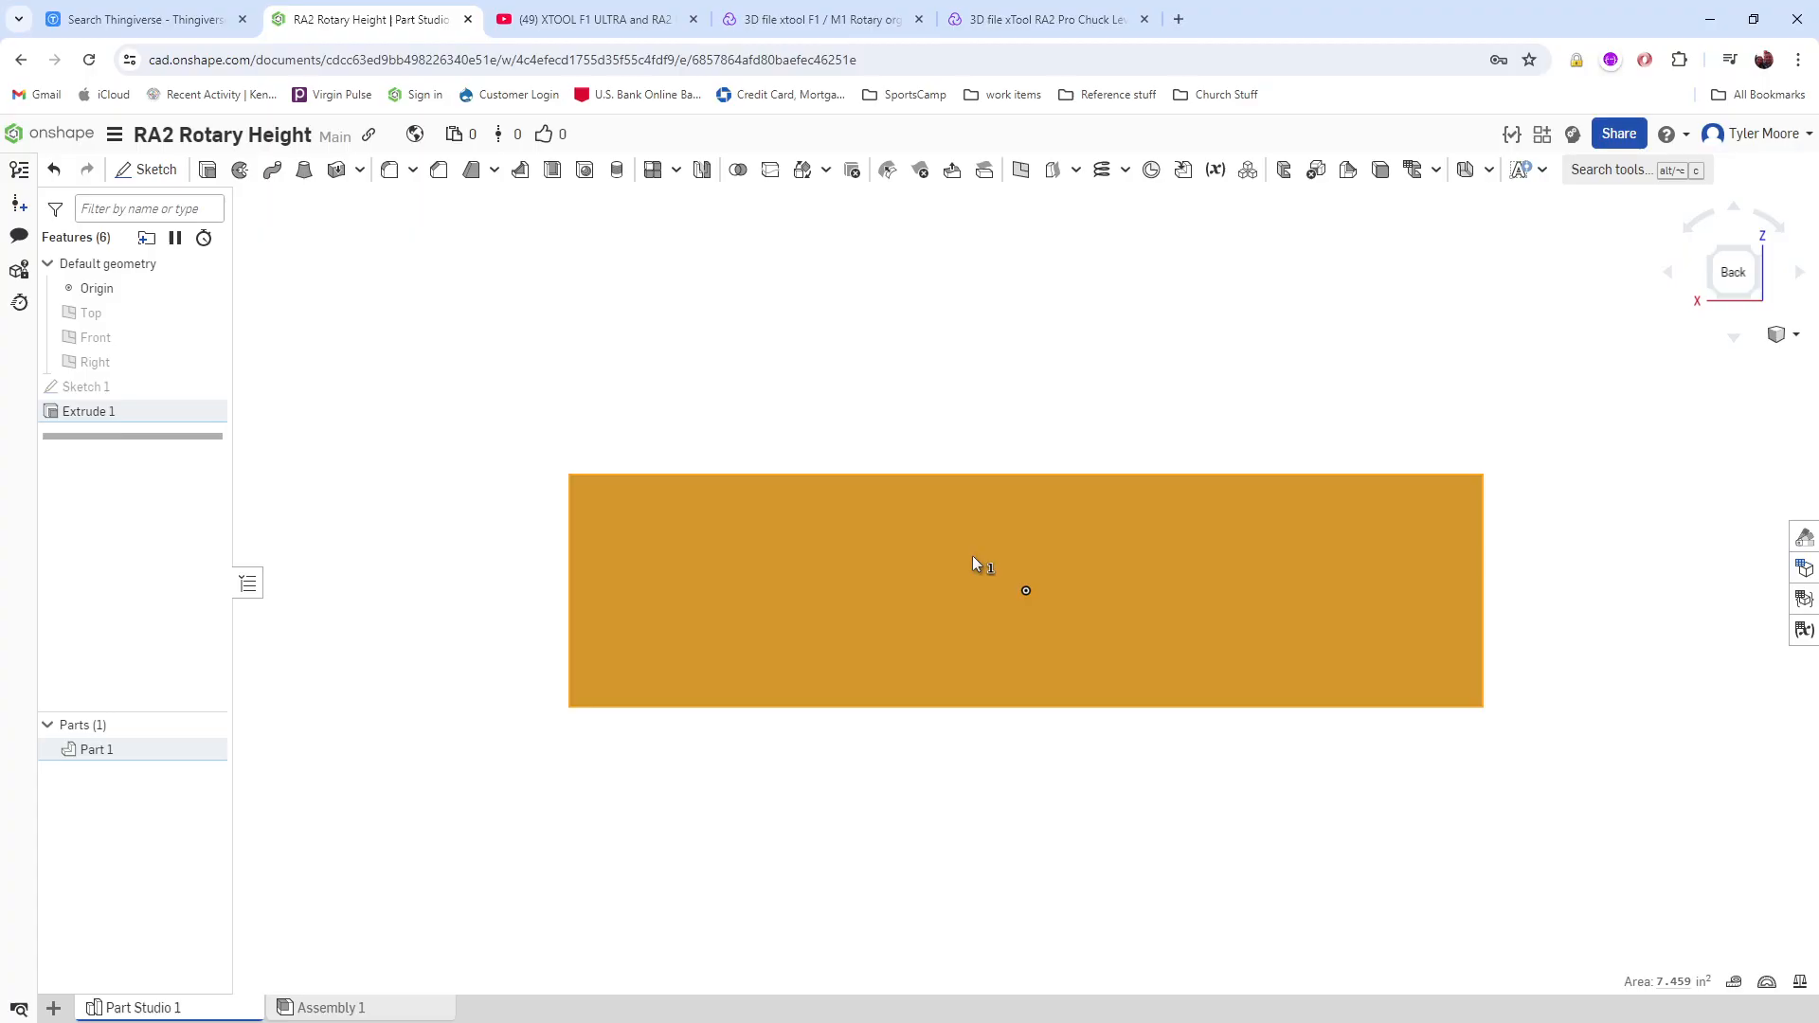
scroll(883, 431, up, 1)
right_drag(1147, 427, 1572, 682)
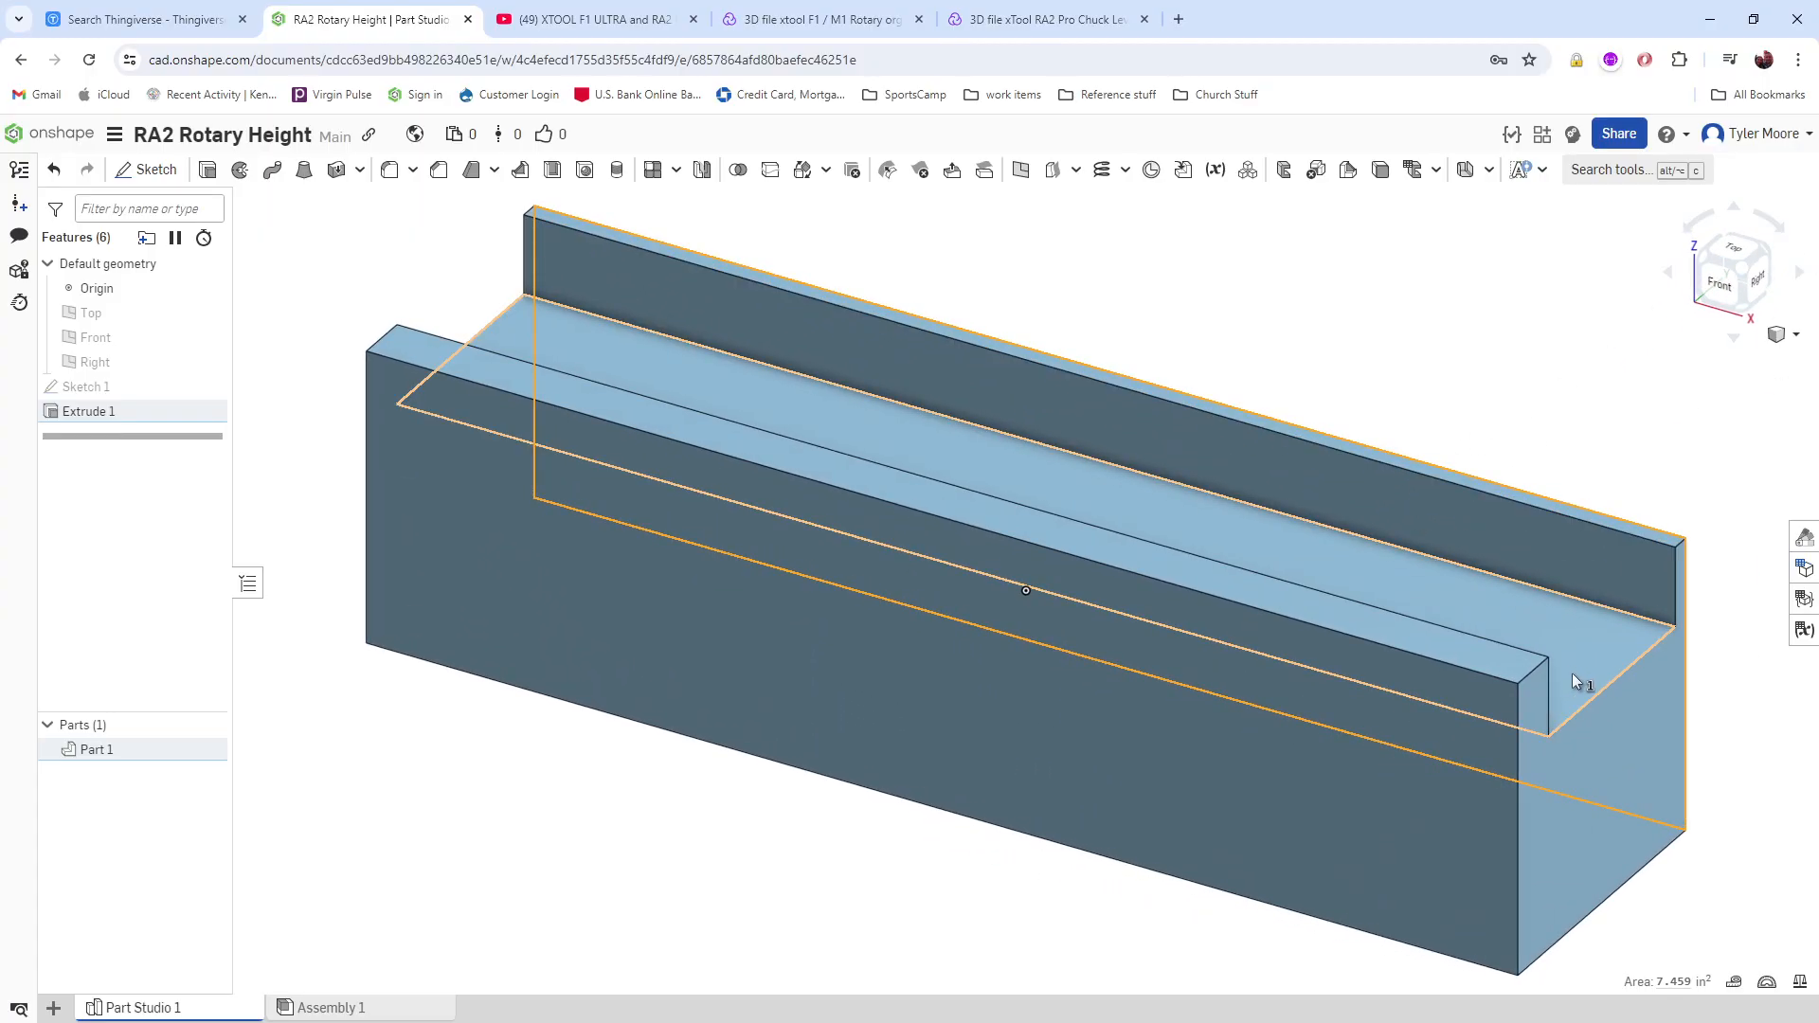
scroll(1571, 680, up, 5)
scroll(1611, 621, down, 5)
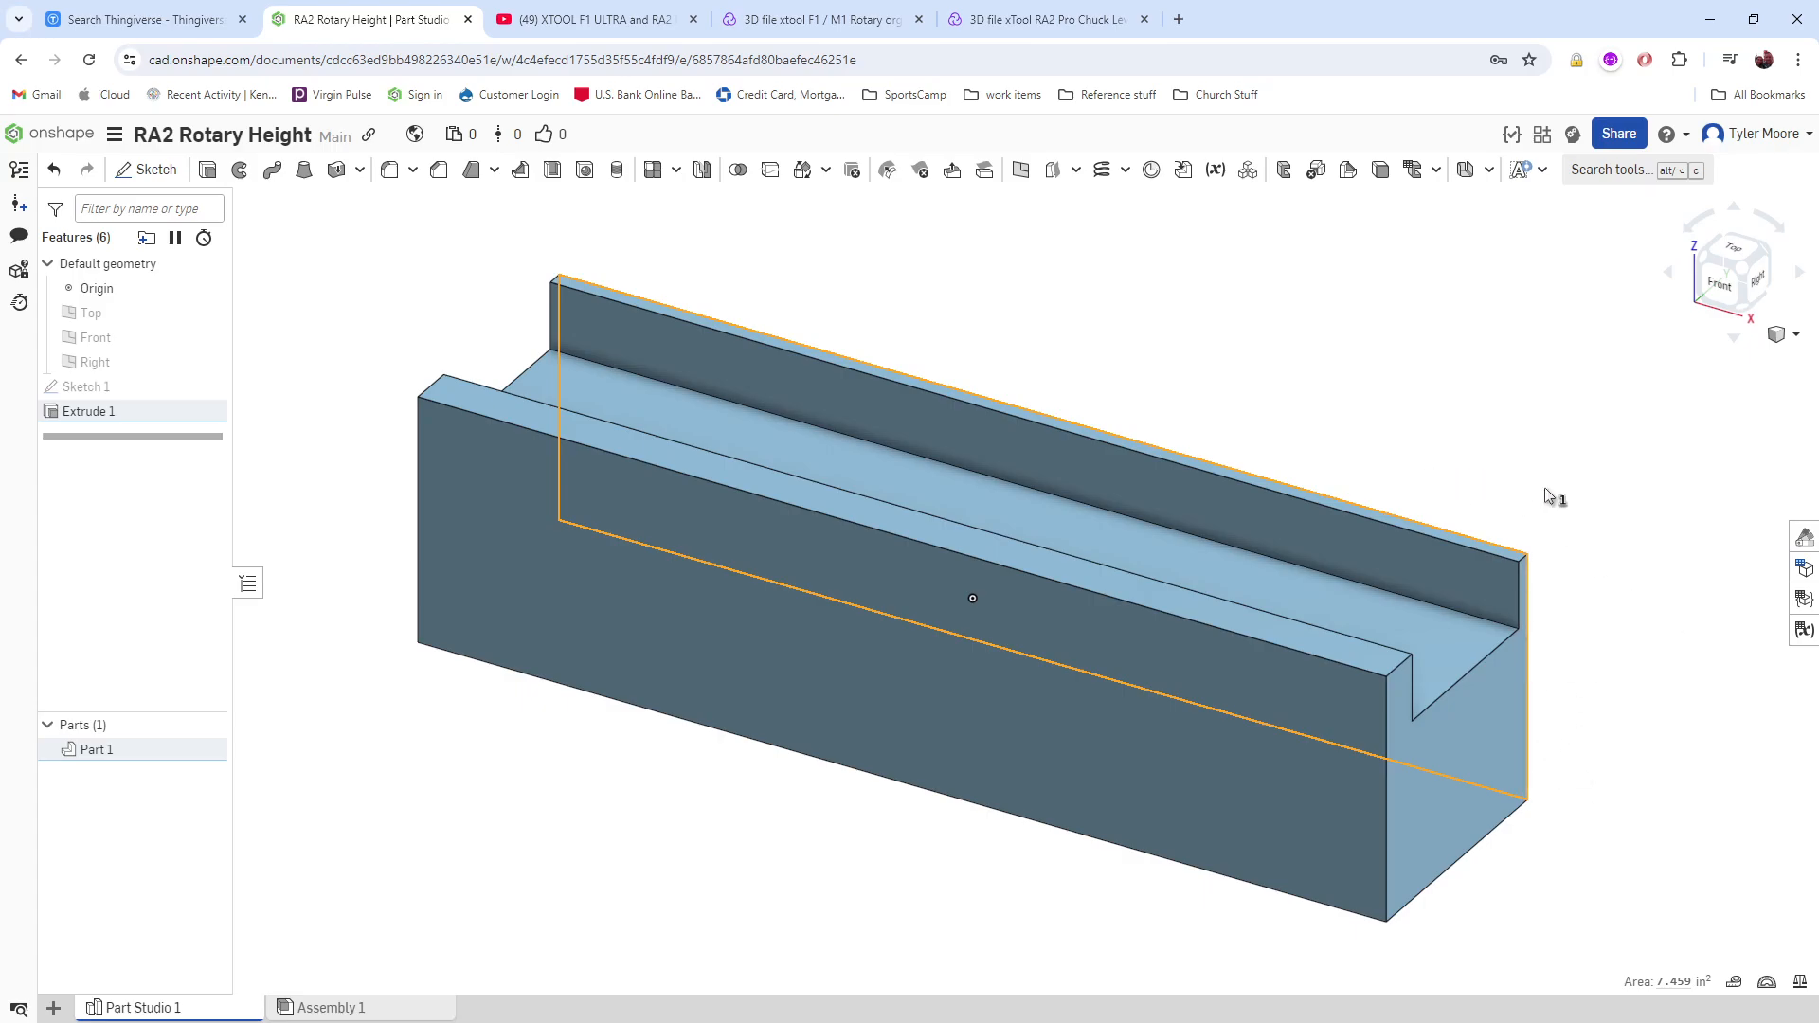
click(1528, 554)
right_drag(1631, 559, 1305, 582)
click(976, 367)
Step: Start a new sketch on the long outer face of the thinner wall, viewed straight on from the back
click(1148, 594)
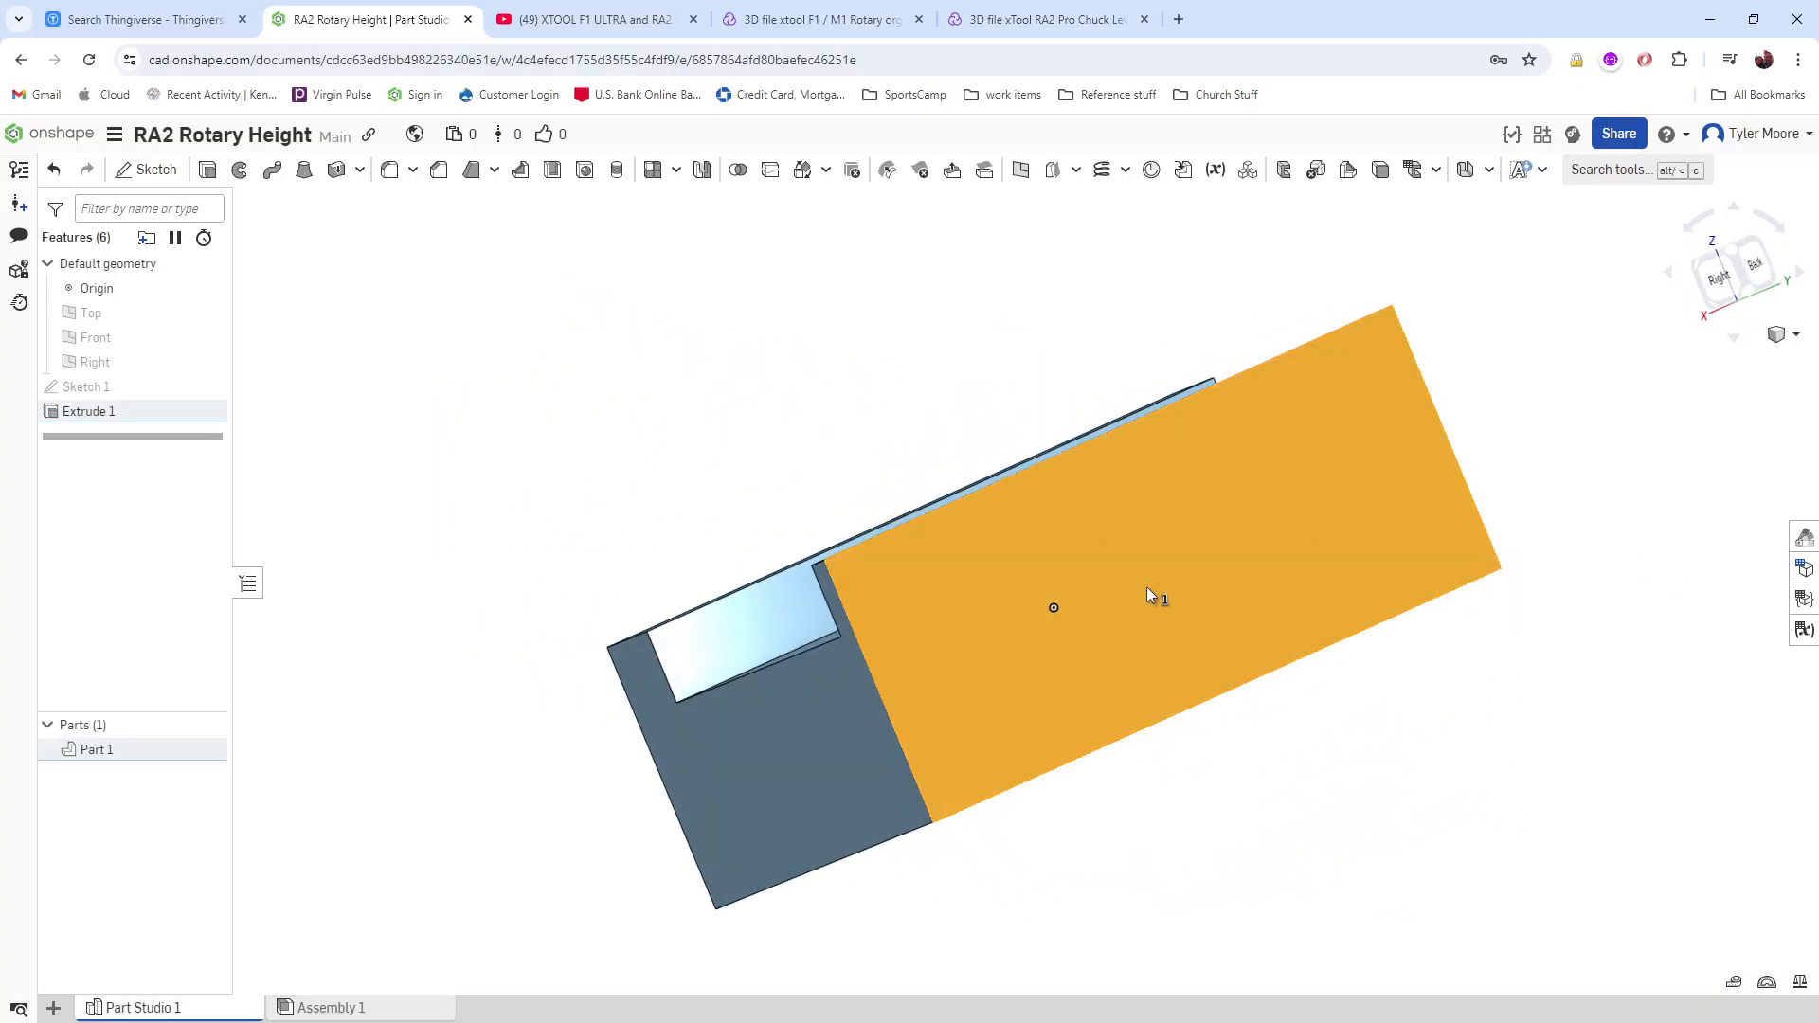
key(n)
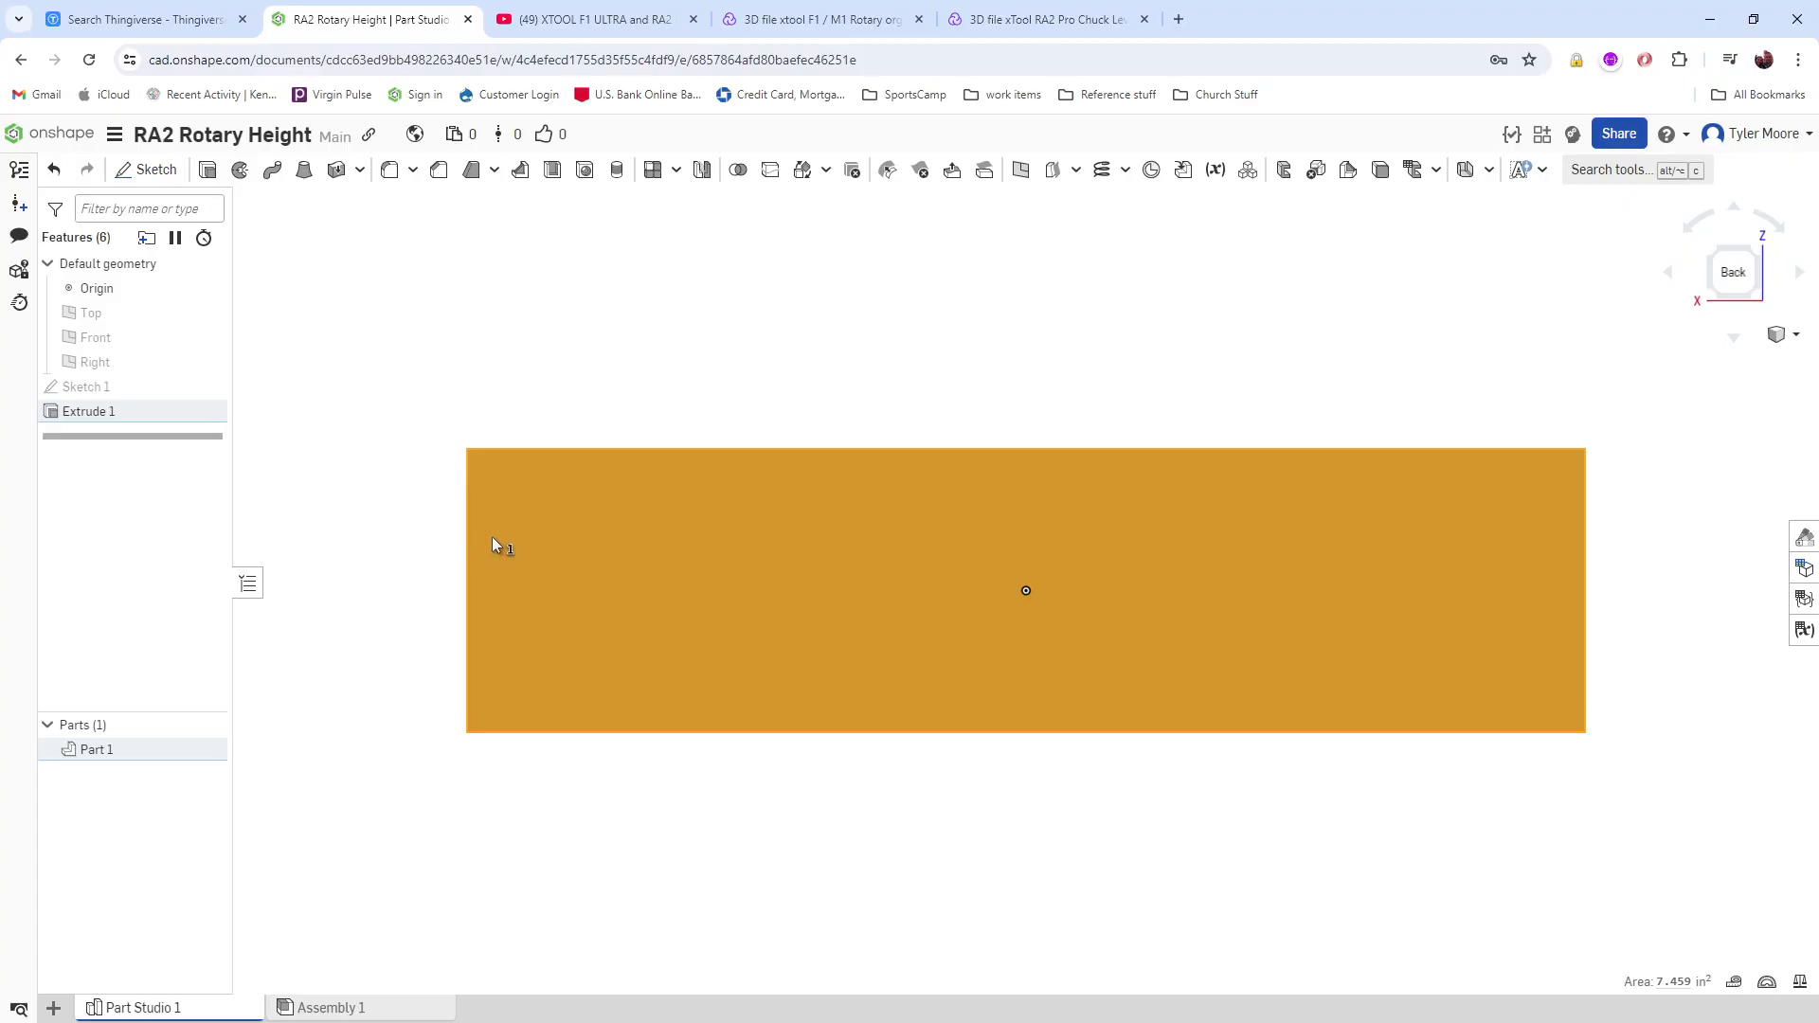
click(403, 452)
right_click(532, 492)
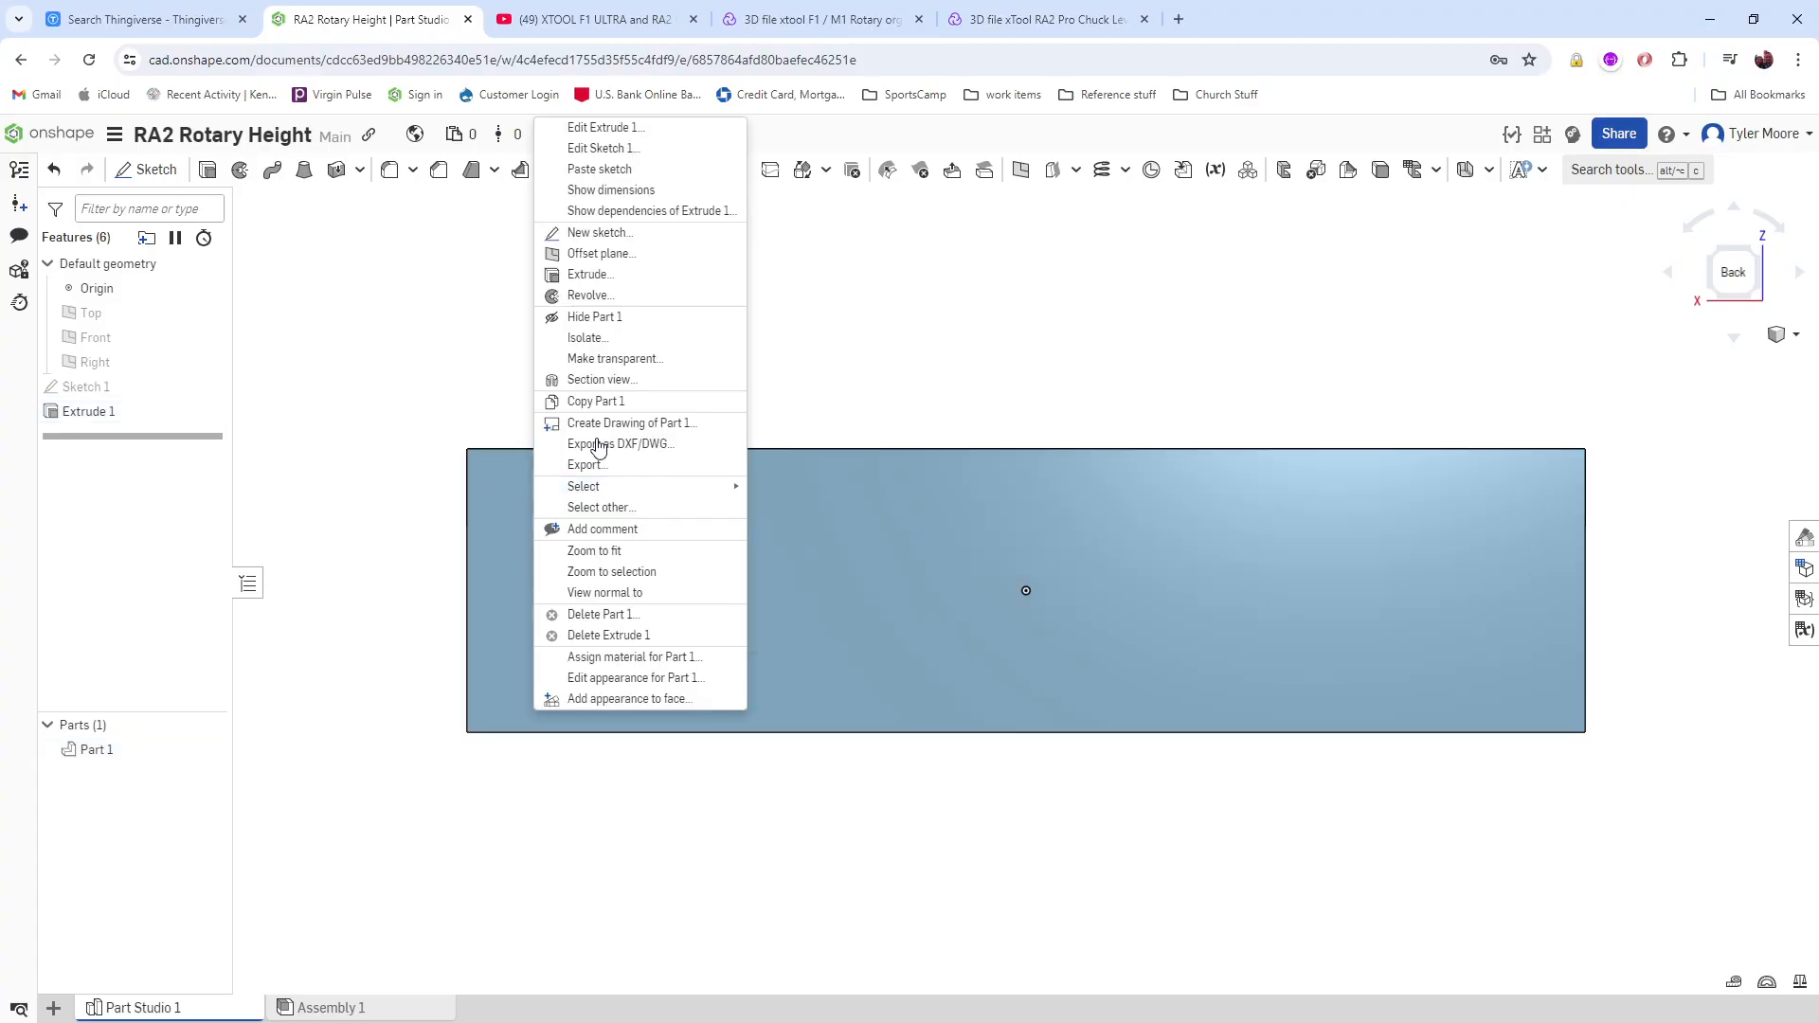
click(637, 234)
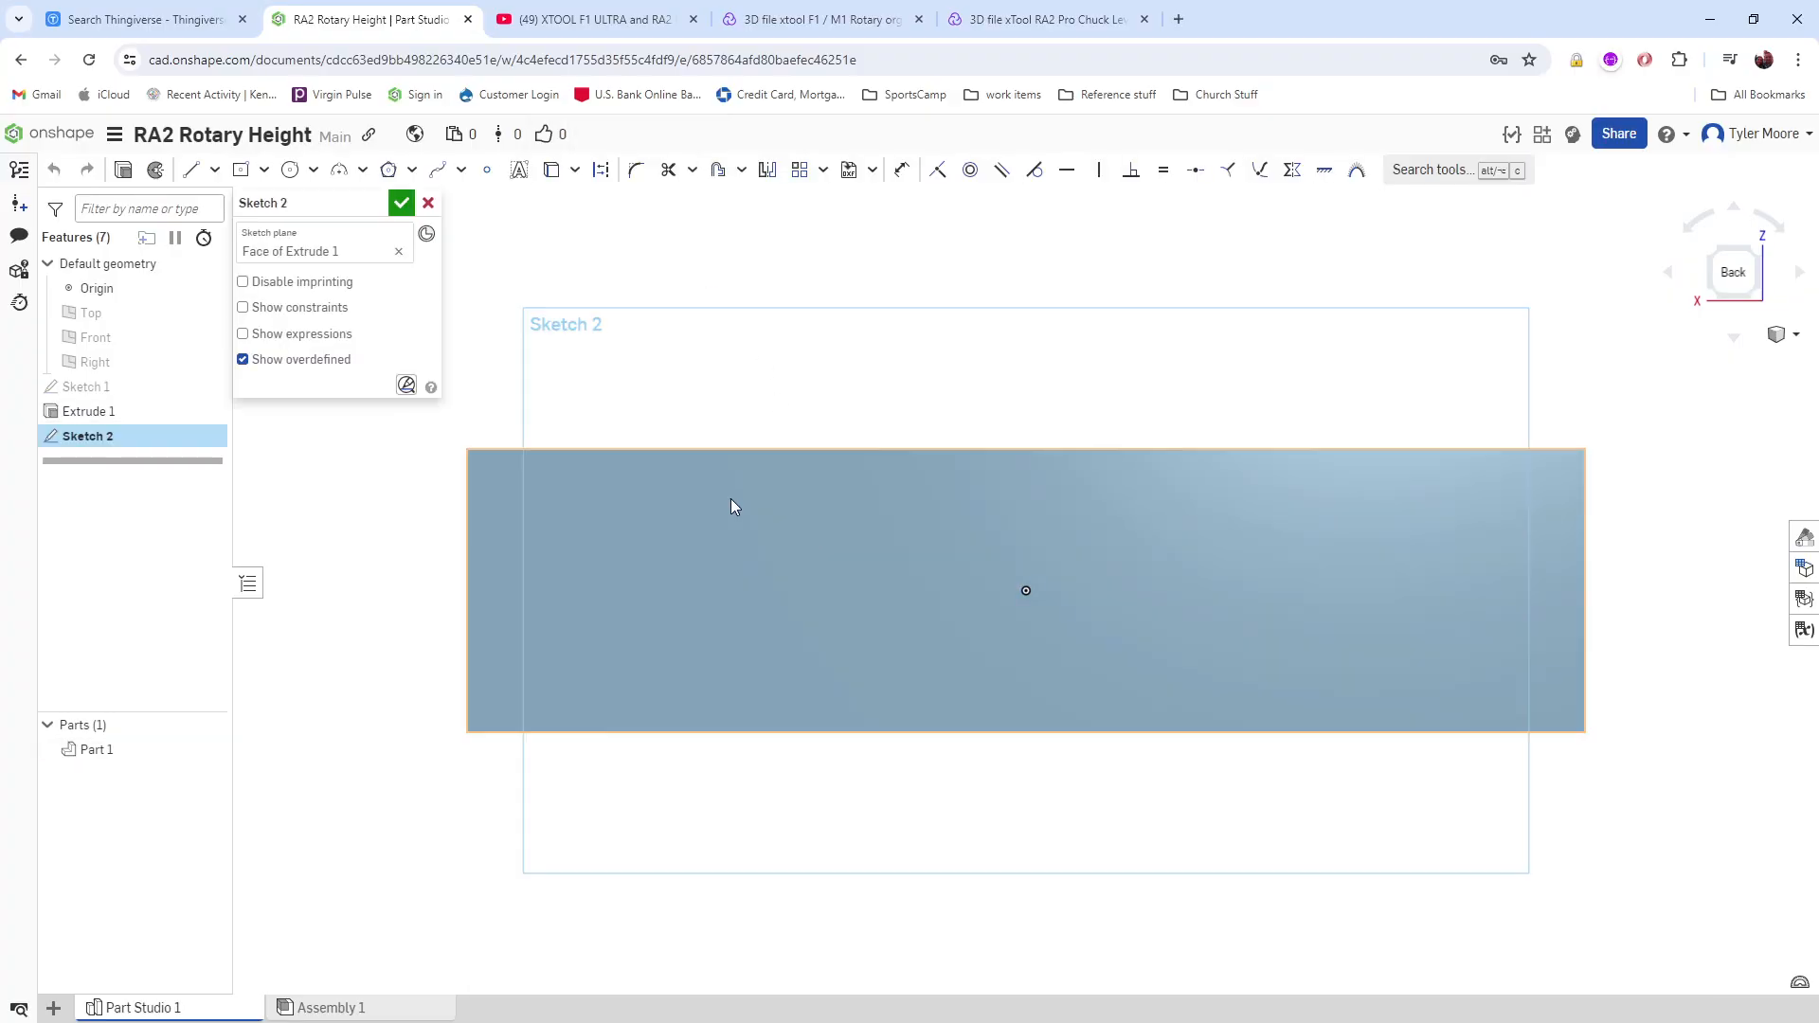
Step: Sketch two circles near the face's upper left corner, about 0.176 in and about 0.332 in in diameter
click(289, 175)
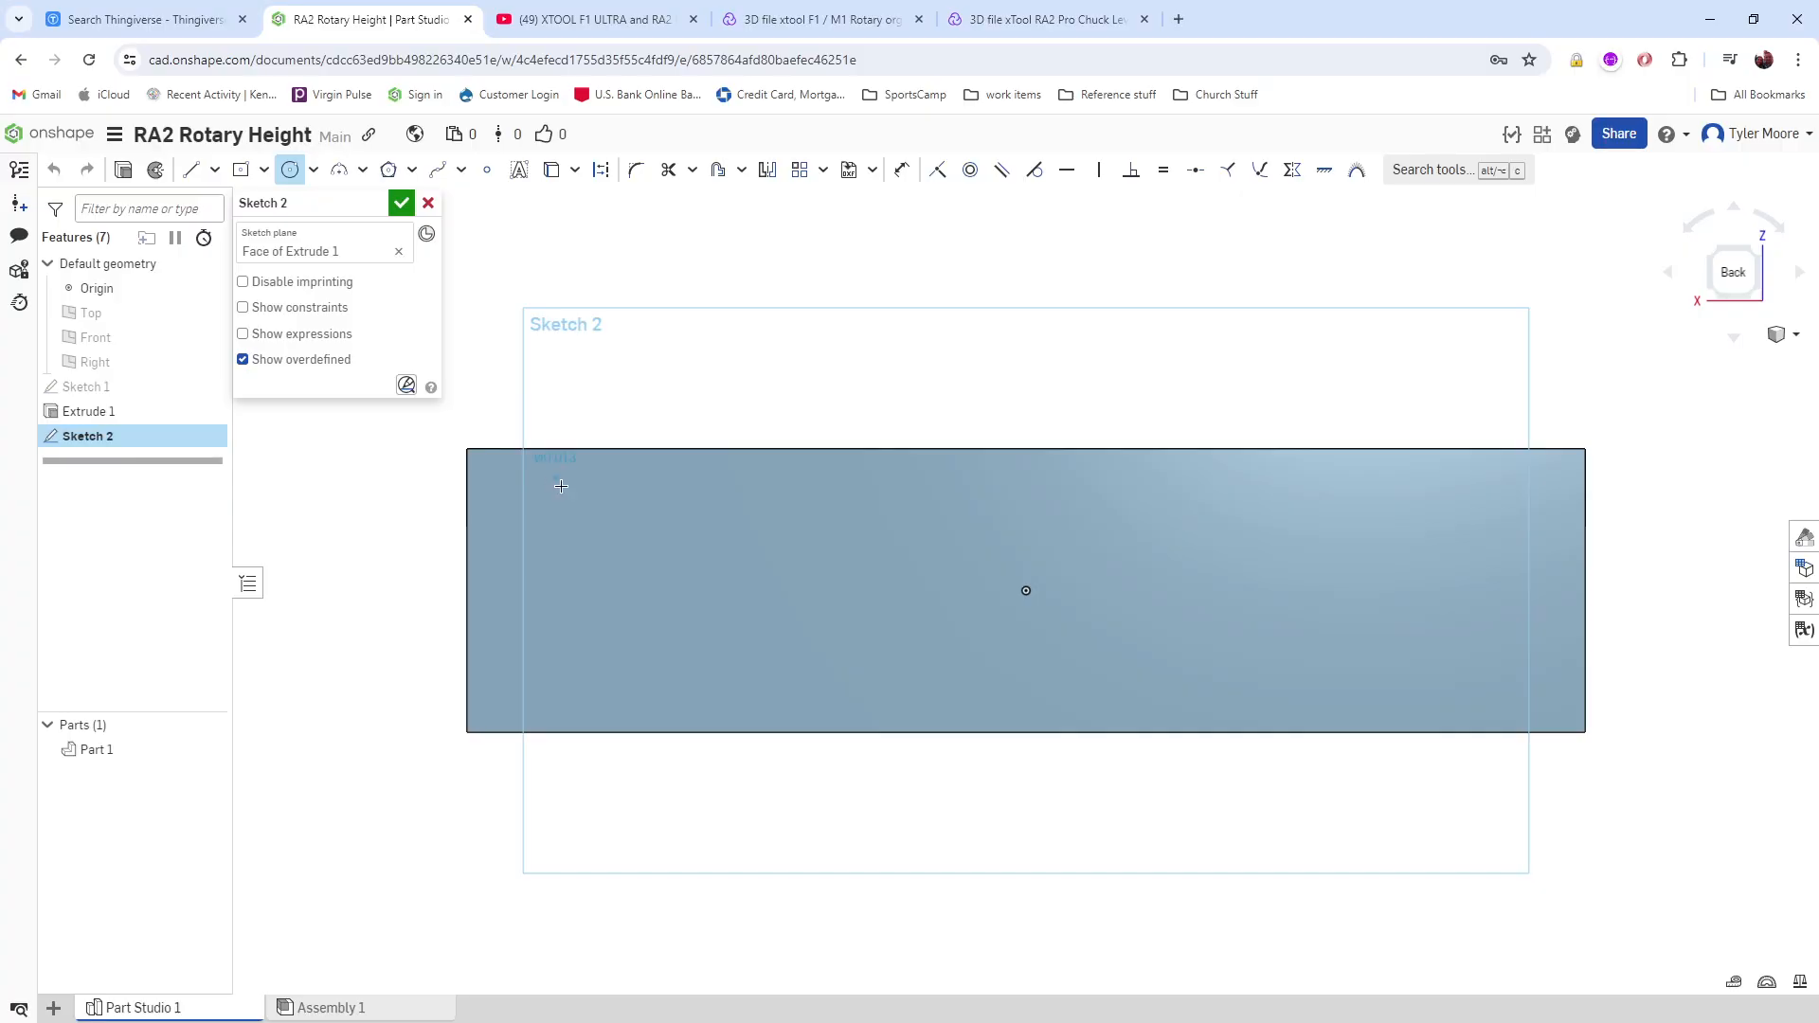
click(569, 491)
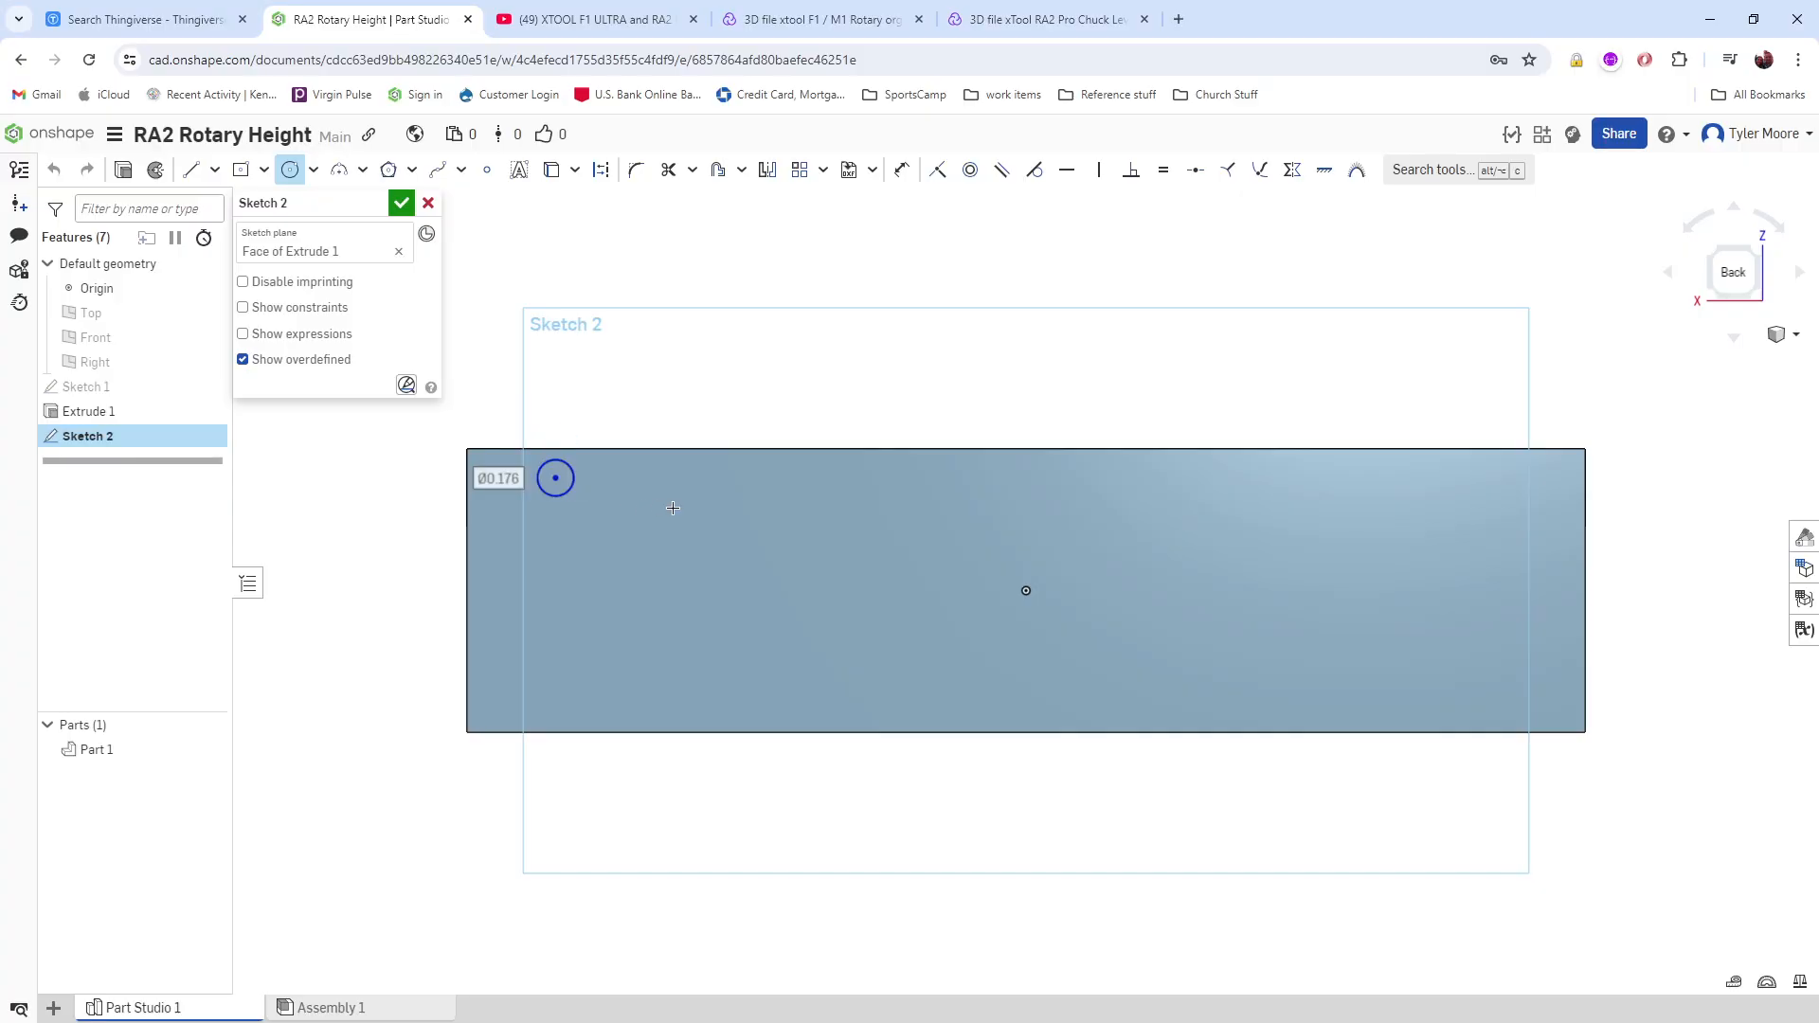
click(768, 480)
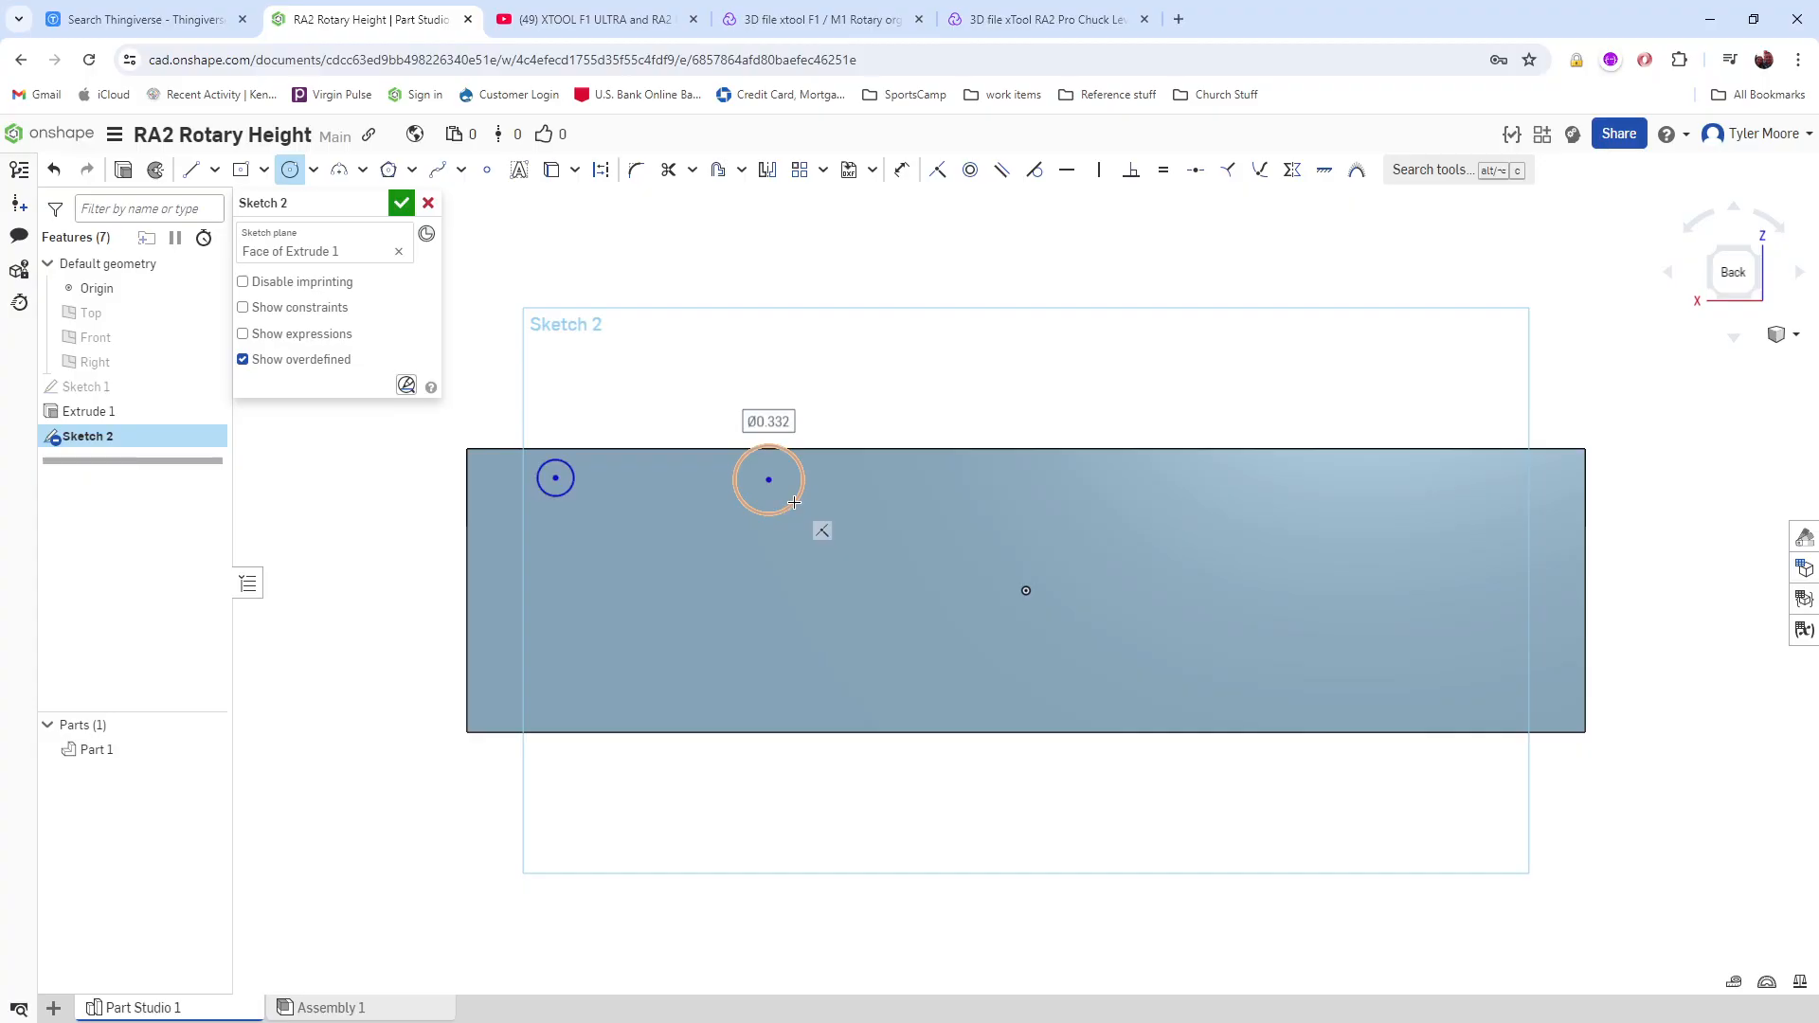
click(794, 503)
key(Escape)
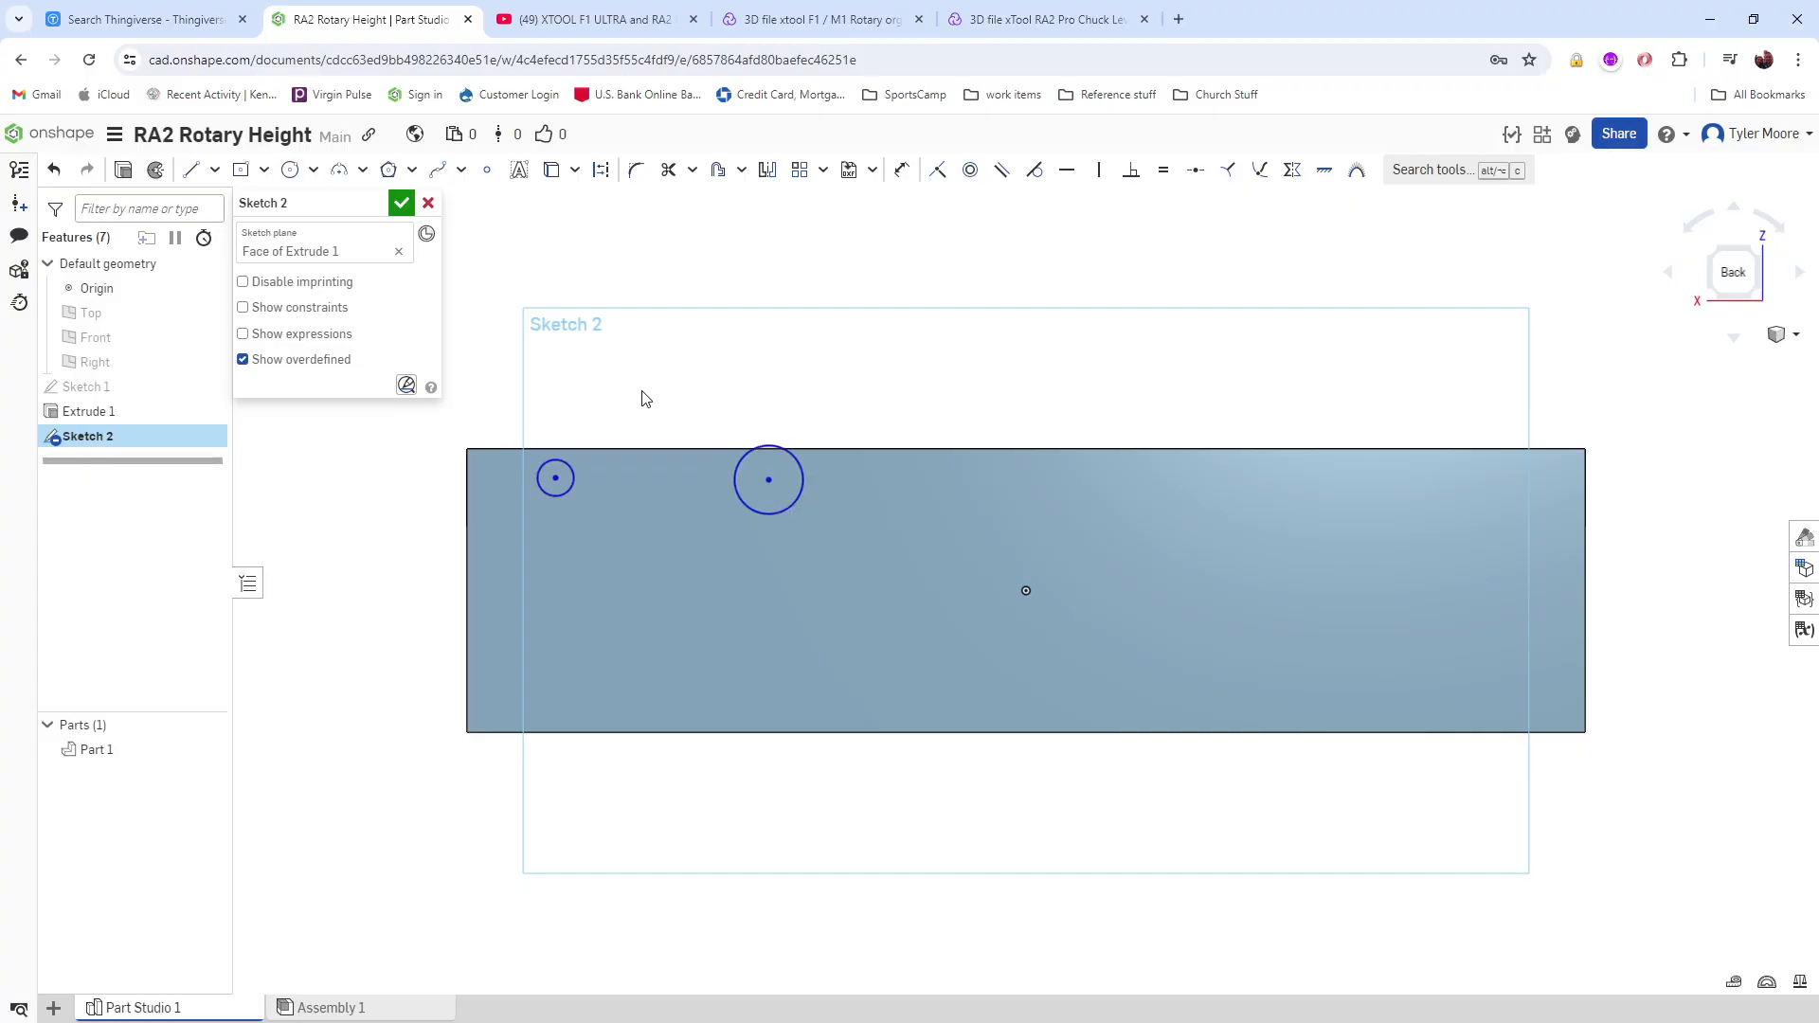
Step: Draw two connected lines from the face's left edge through the small circle's center to the large circle's center
click(215, 170)
click(221, 201)
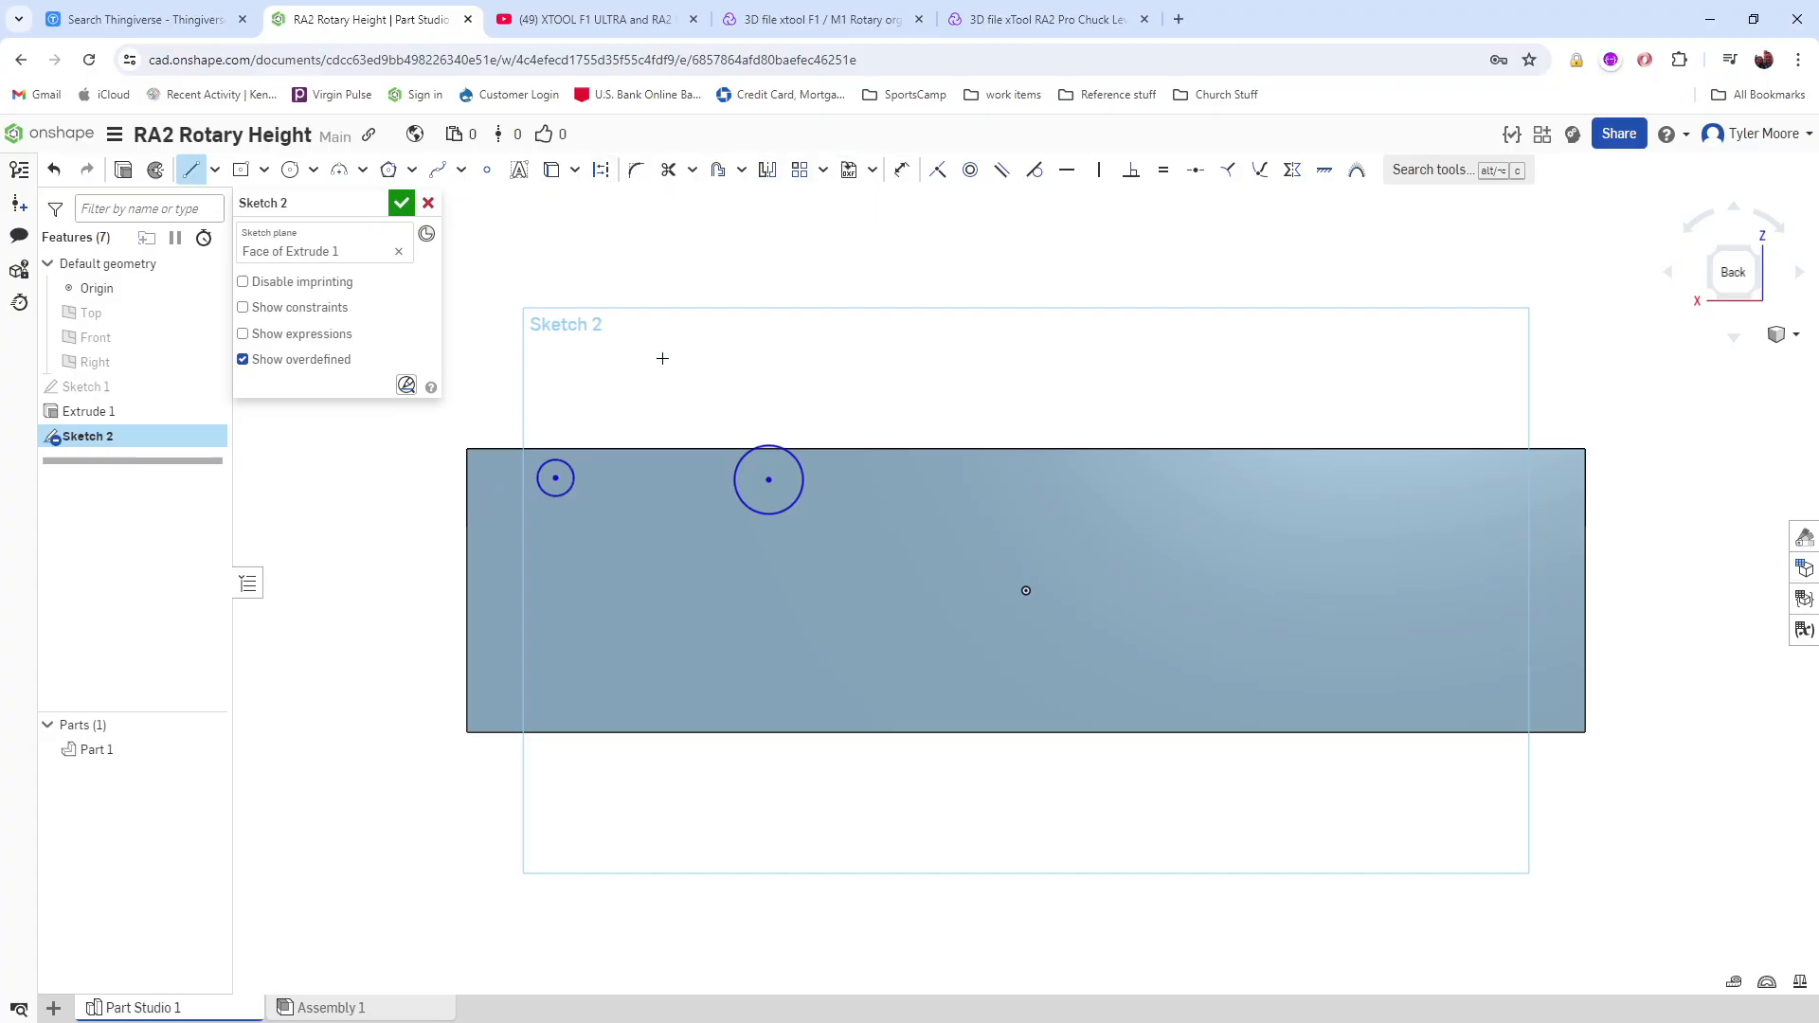
click(468, 513)
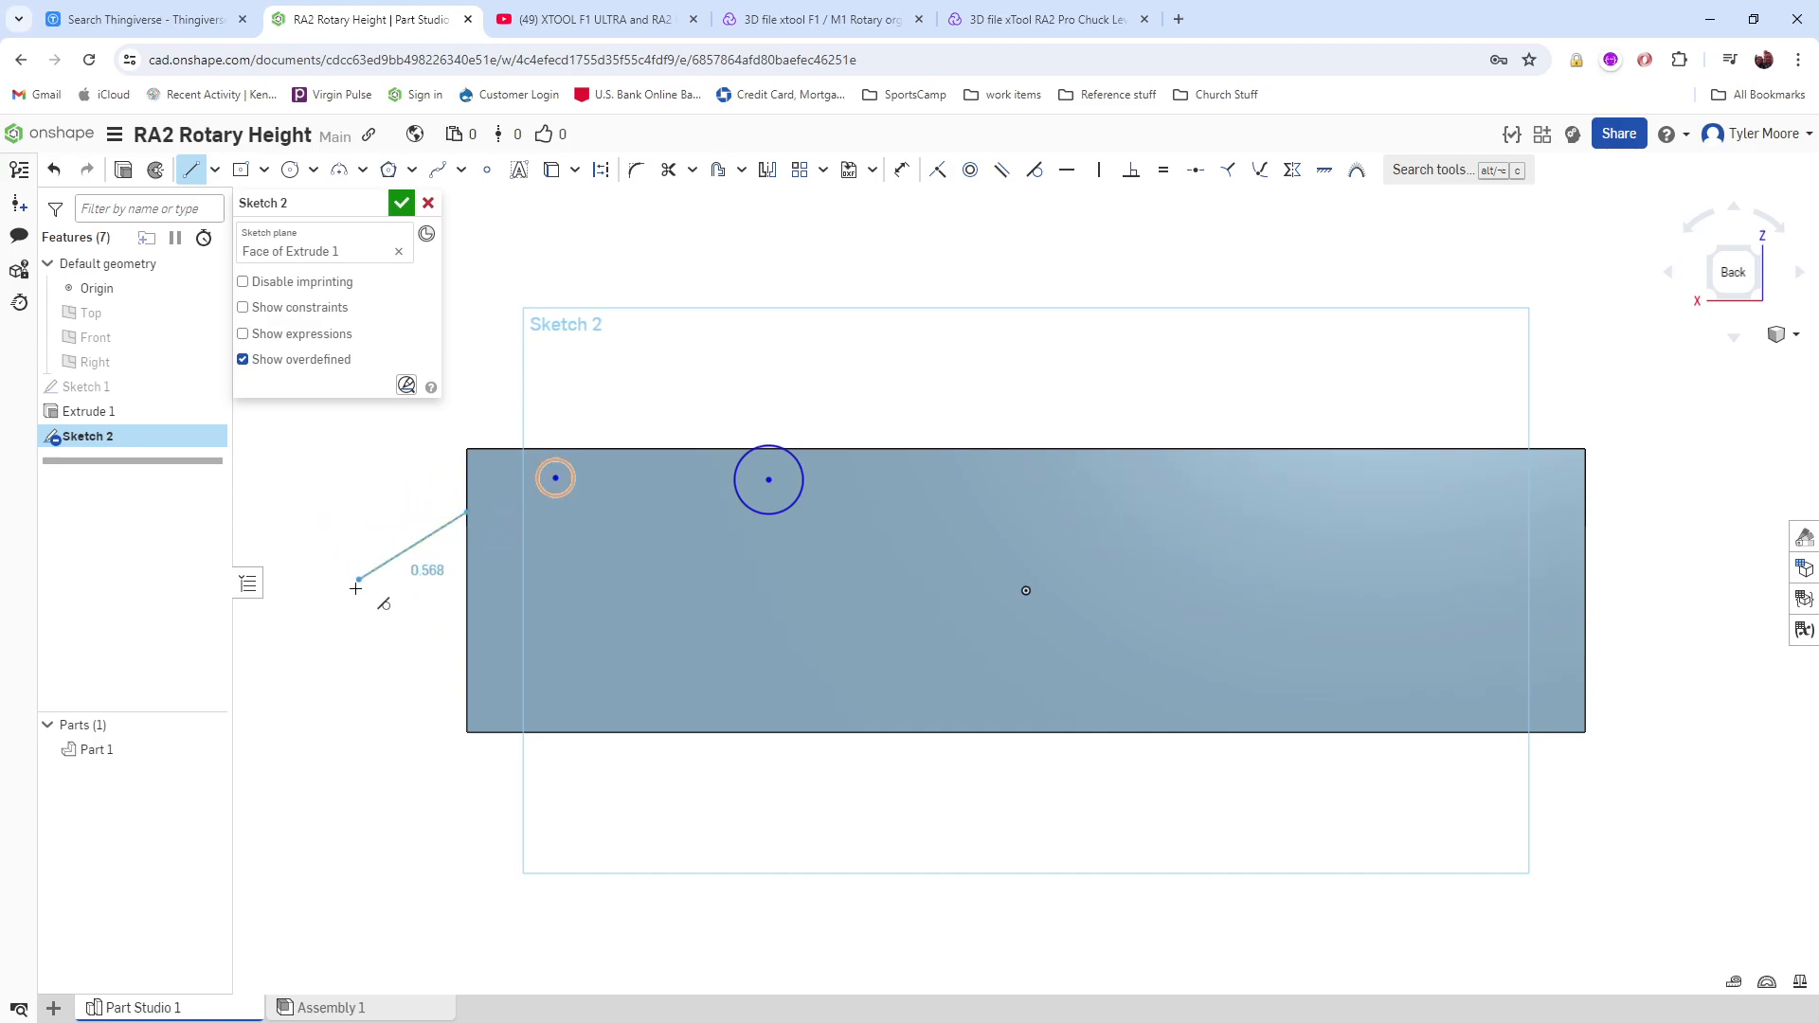
click(558, 479)
click(769, 480)
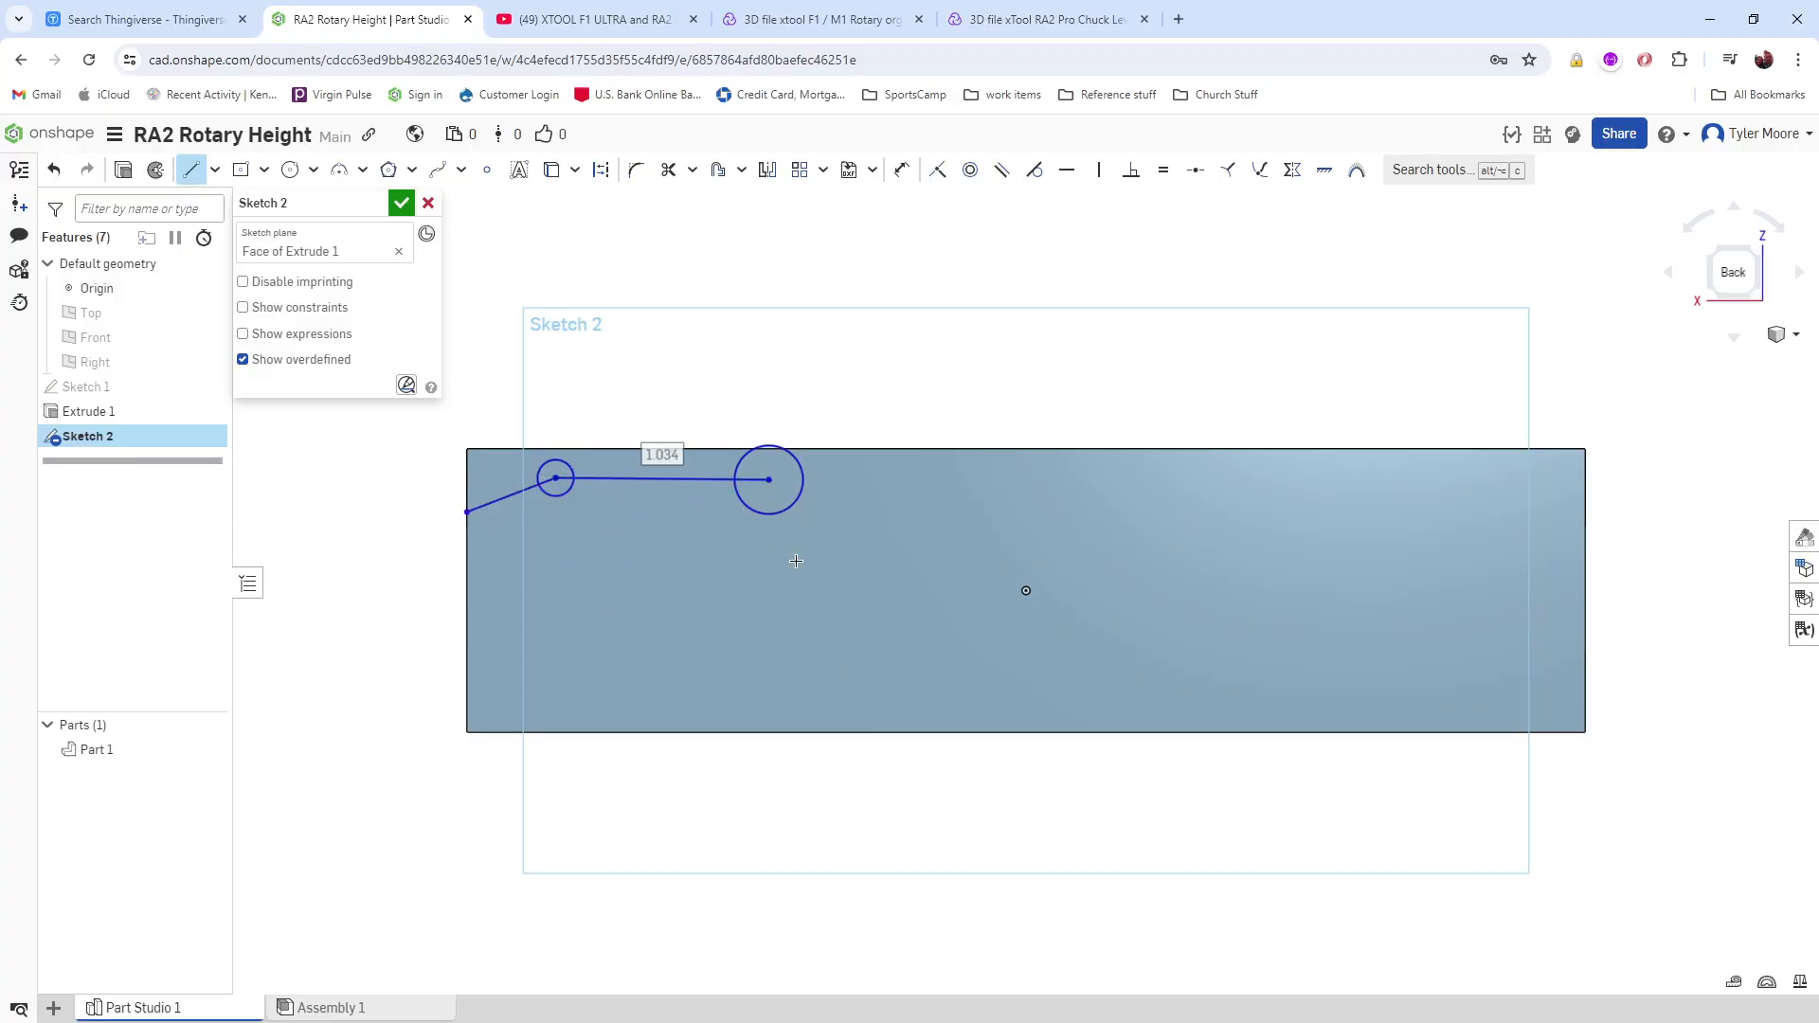
key(Escape)
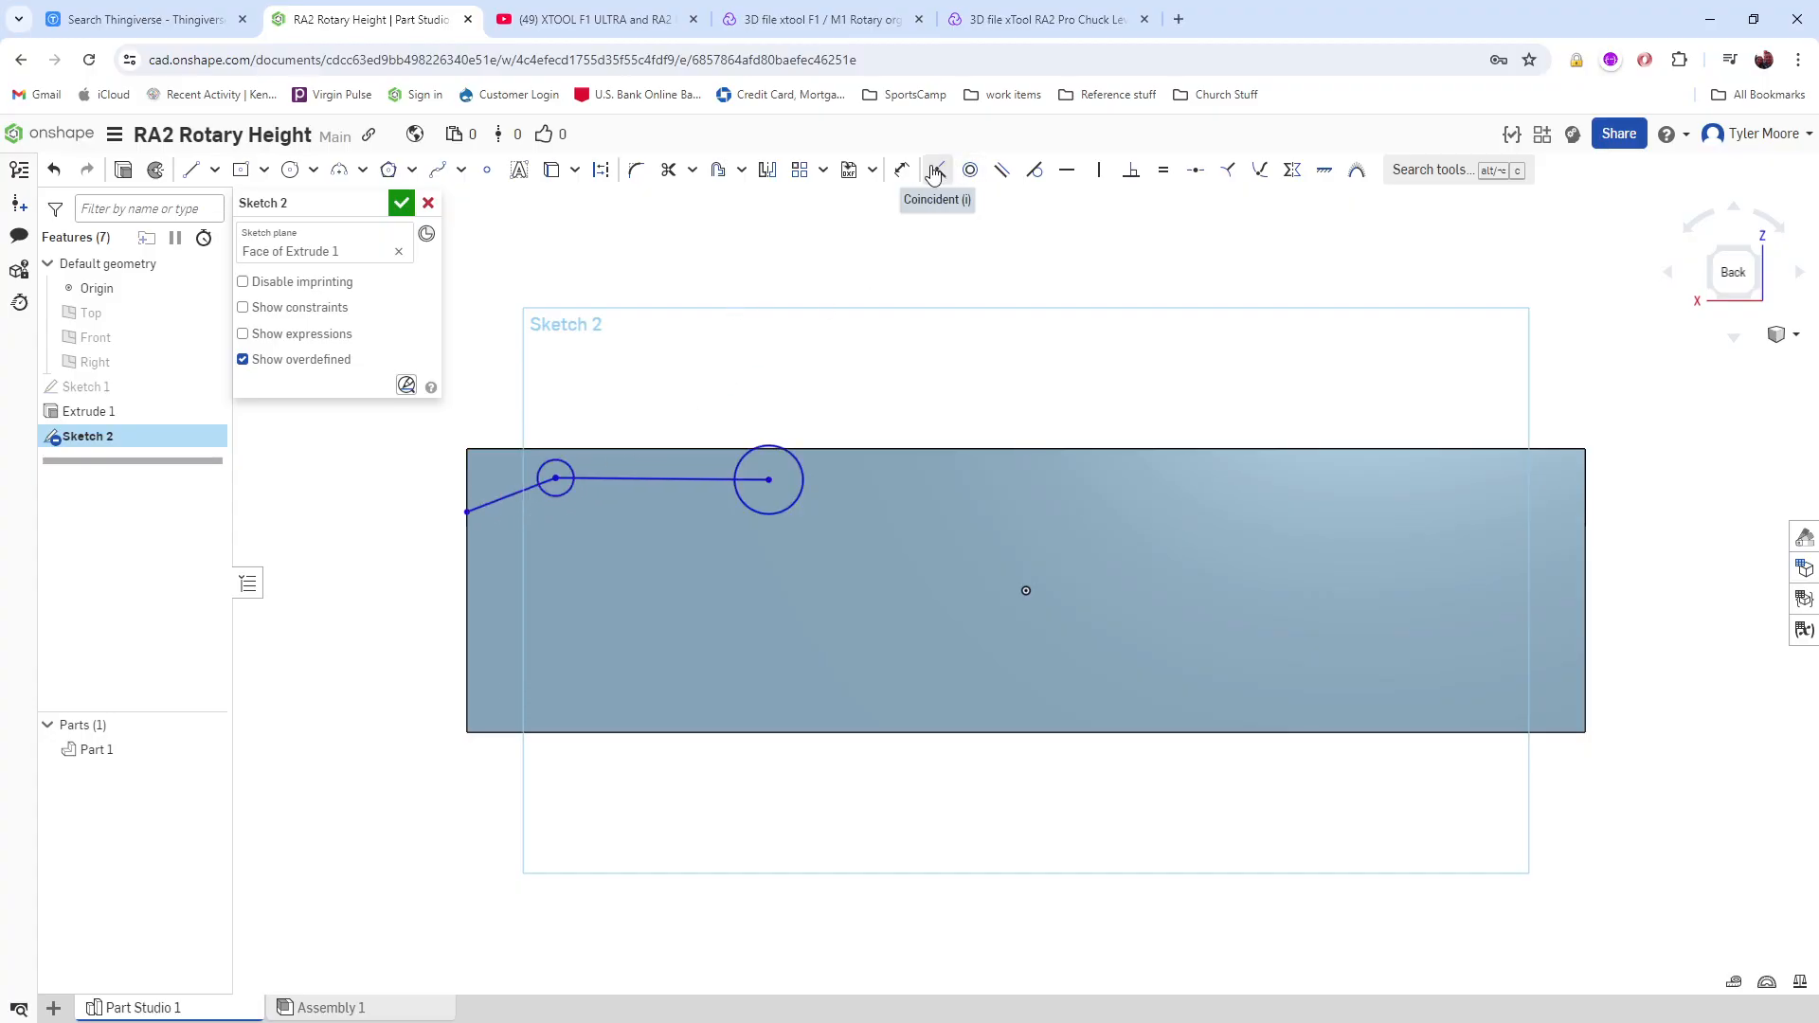
Step: Convert both connecting lines to construction geometry and constrain them horizontal
click(508, 494)
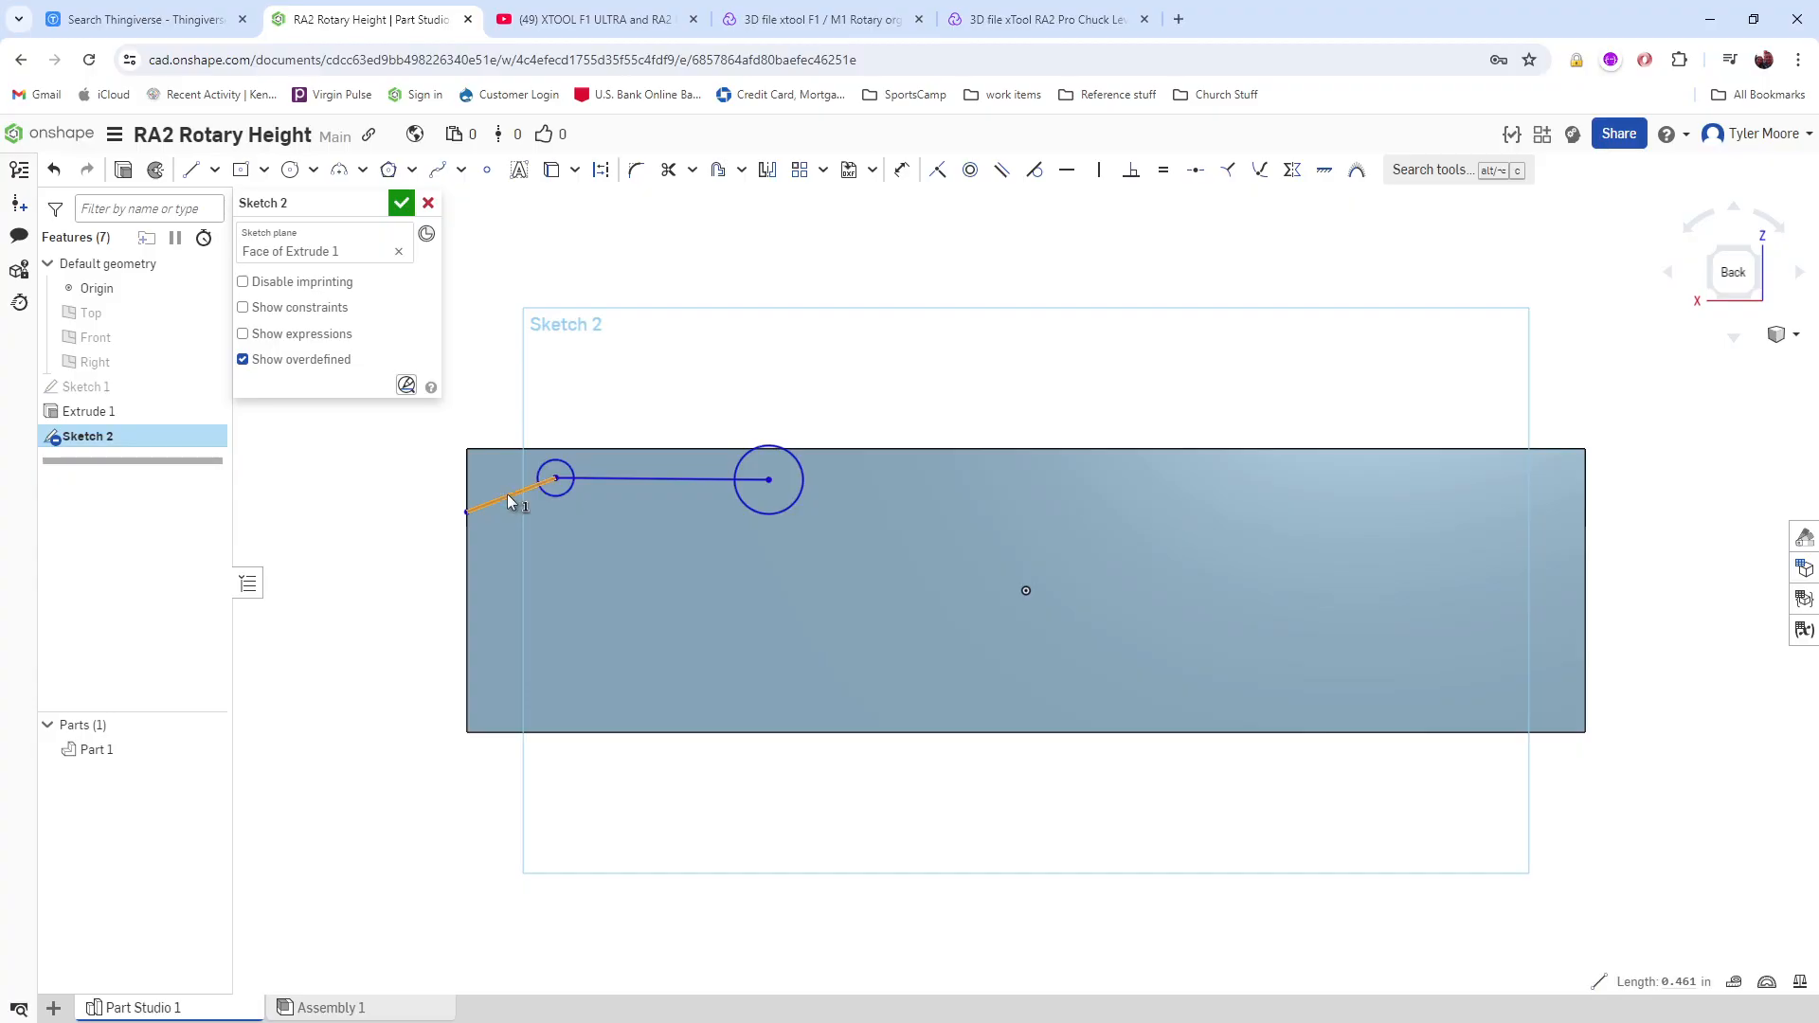
click(623, 480)
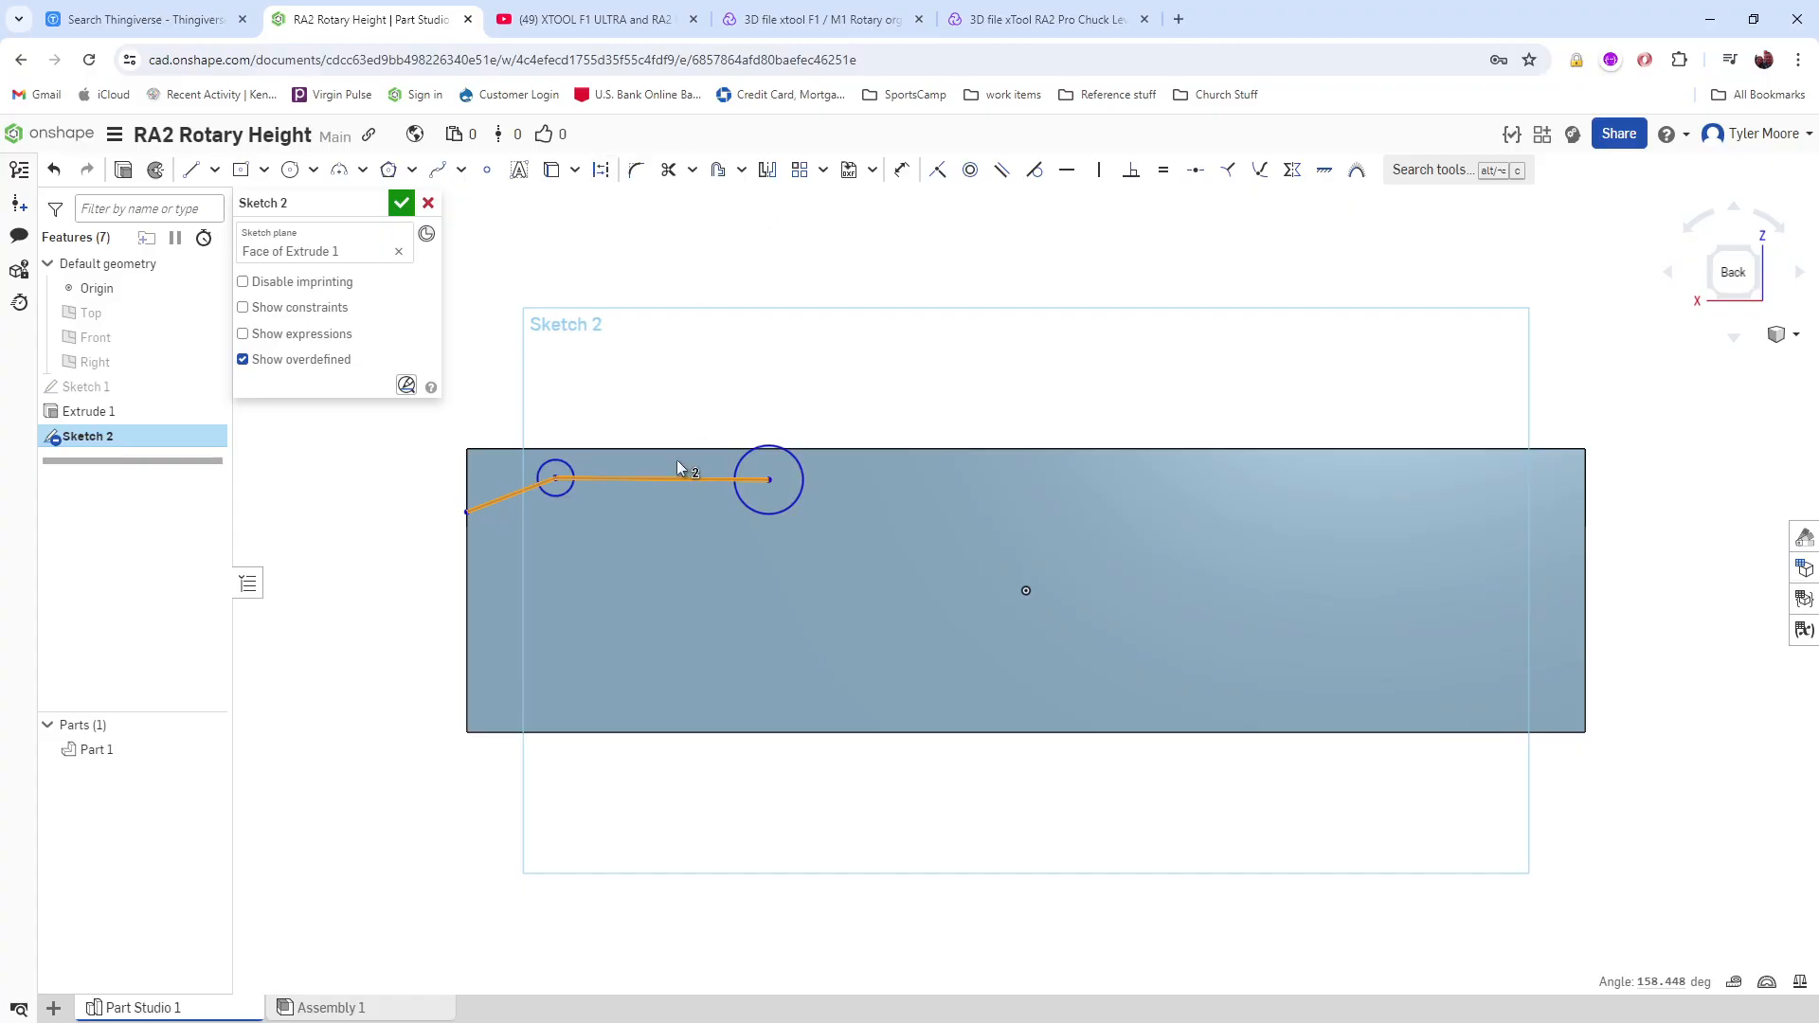
click(607, 171)
key(d)
click(504, 498)
click(1069, 182)
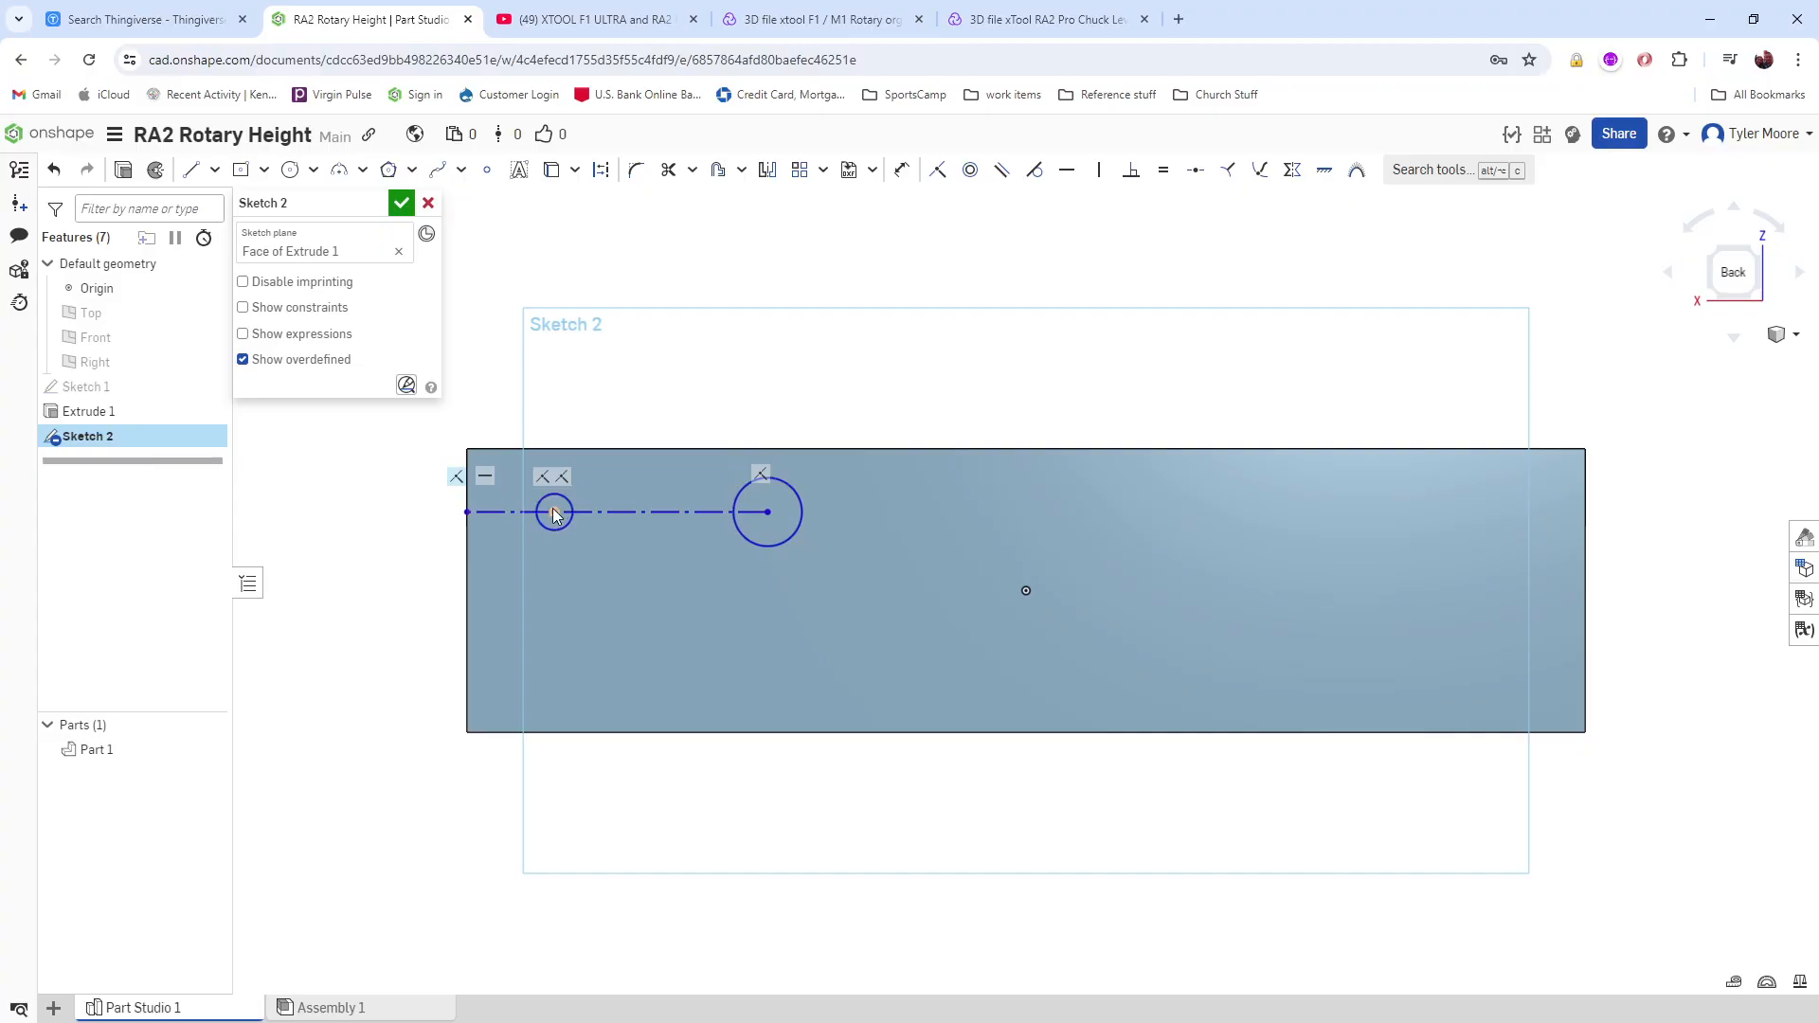
Step: Shift the small circle farther from the face's left edge and raise the row of circles slightly toward the top edge
mouse_move(556, 514)
mouse_down()
mouse_move(597, 504)
mouse_move(559, 521)
mouse_move(574, 504)
mouse_move(508, 510)
mouse_move(588, 496)
mouse_up()
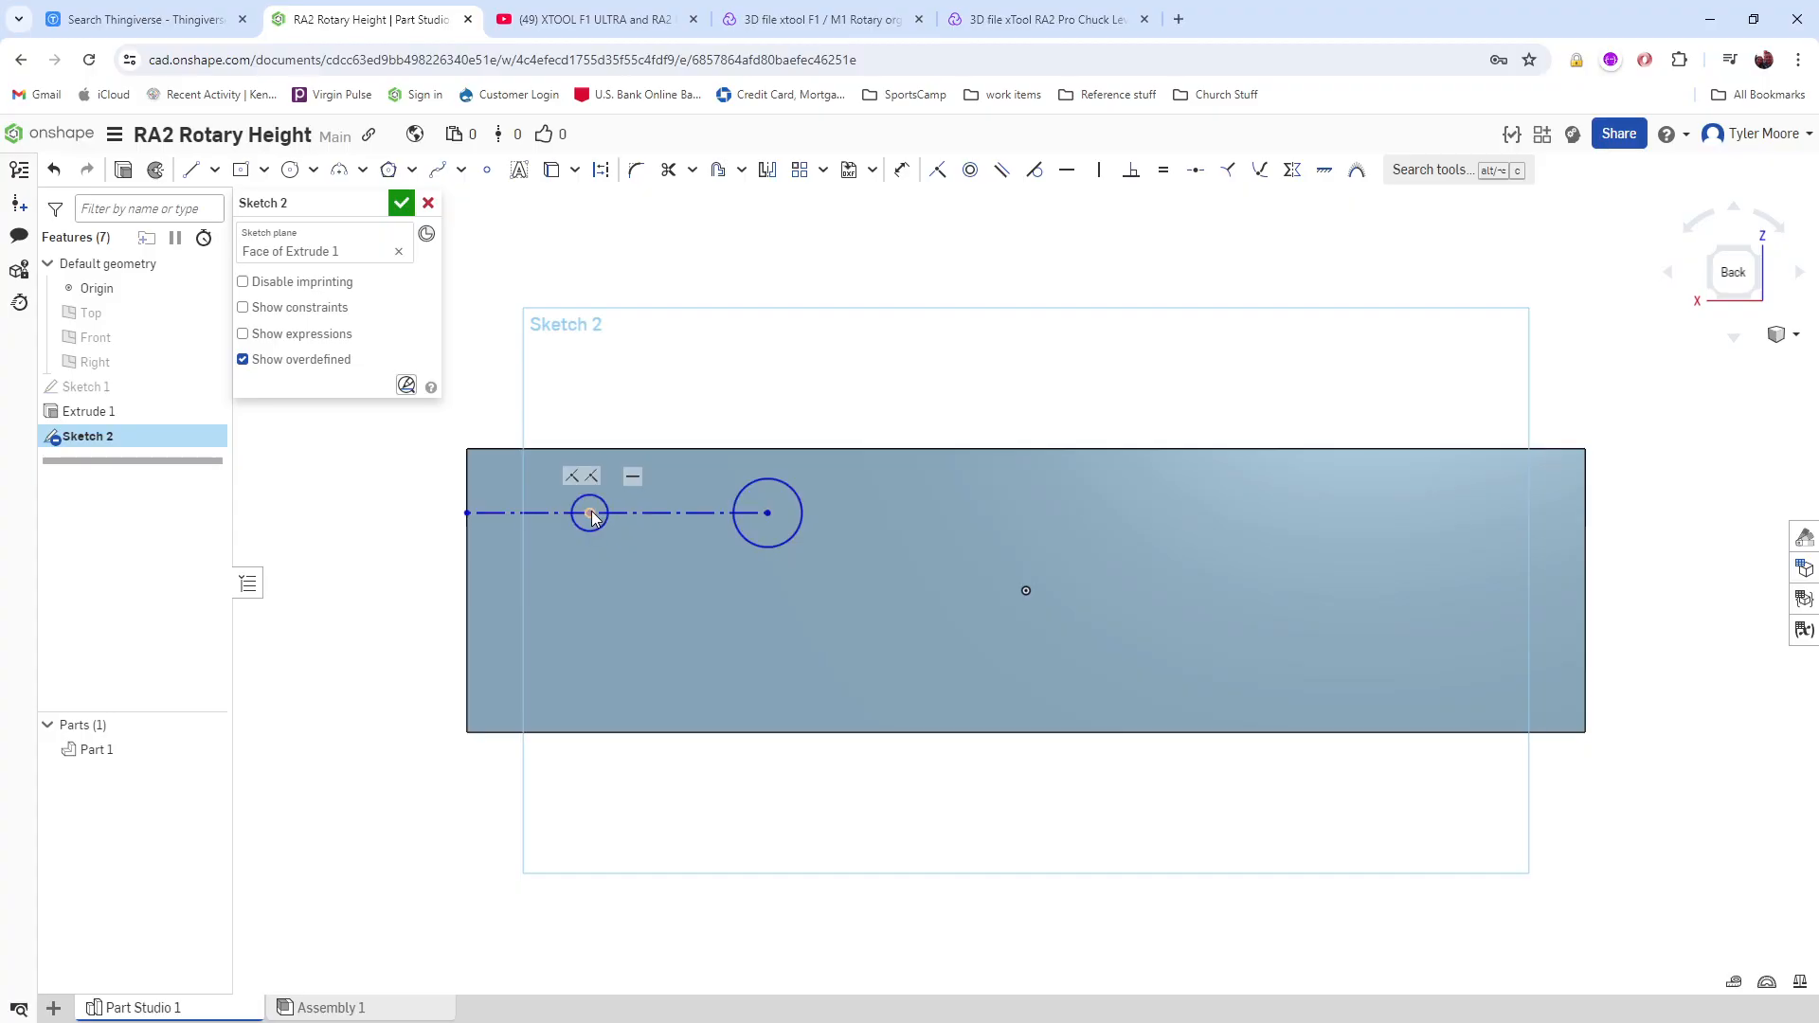
mouse_move(588, 511)
mouse_down()
mouse_move(622, 498)
mouse_move(606, 503)
mouse_up()
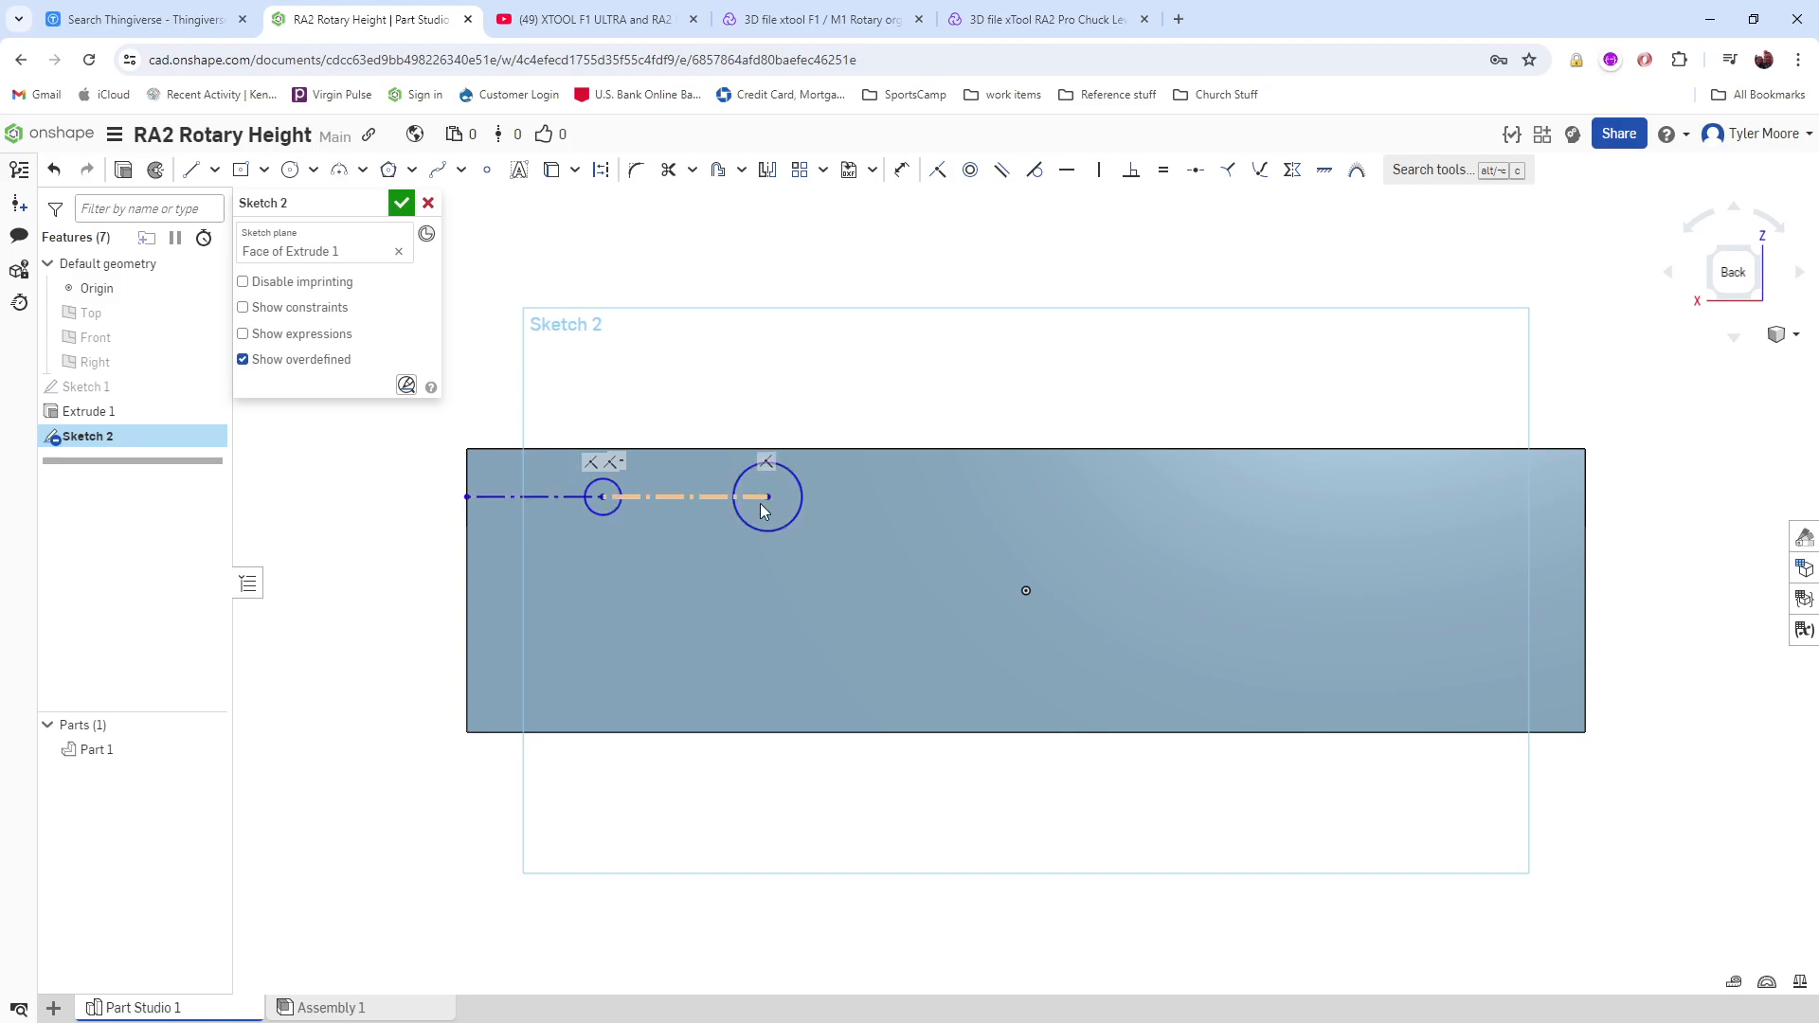
drag(689, 508, 692, 500)
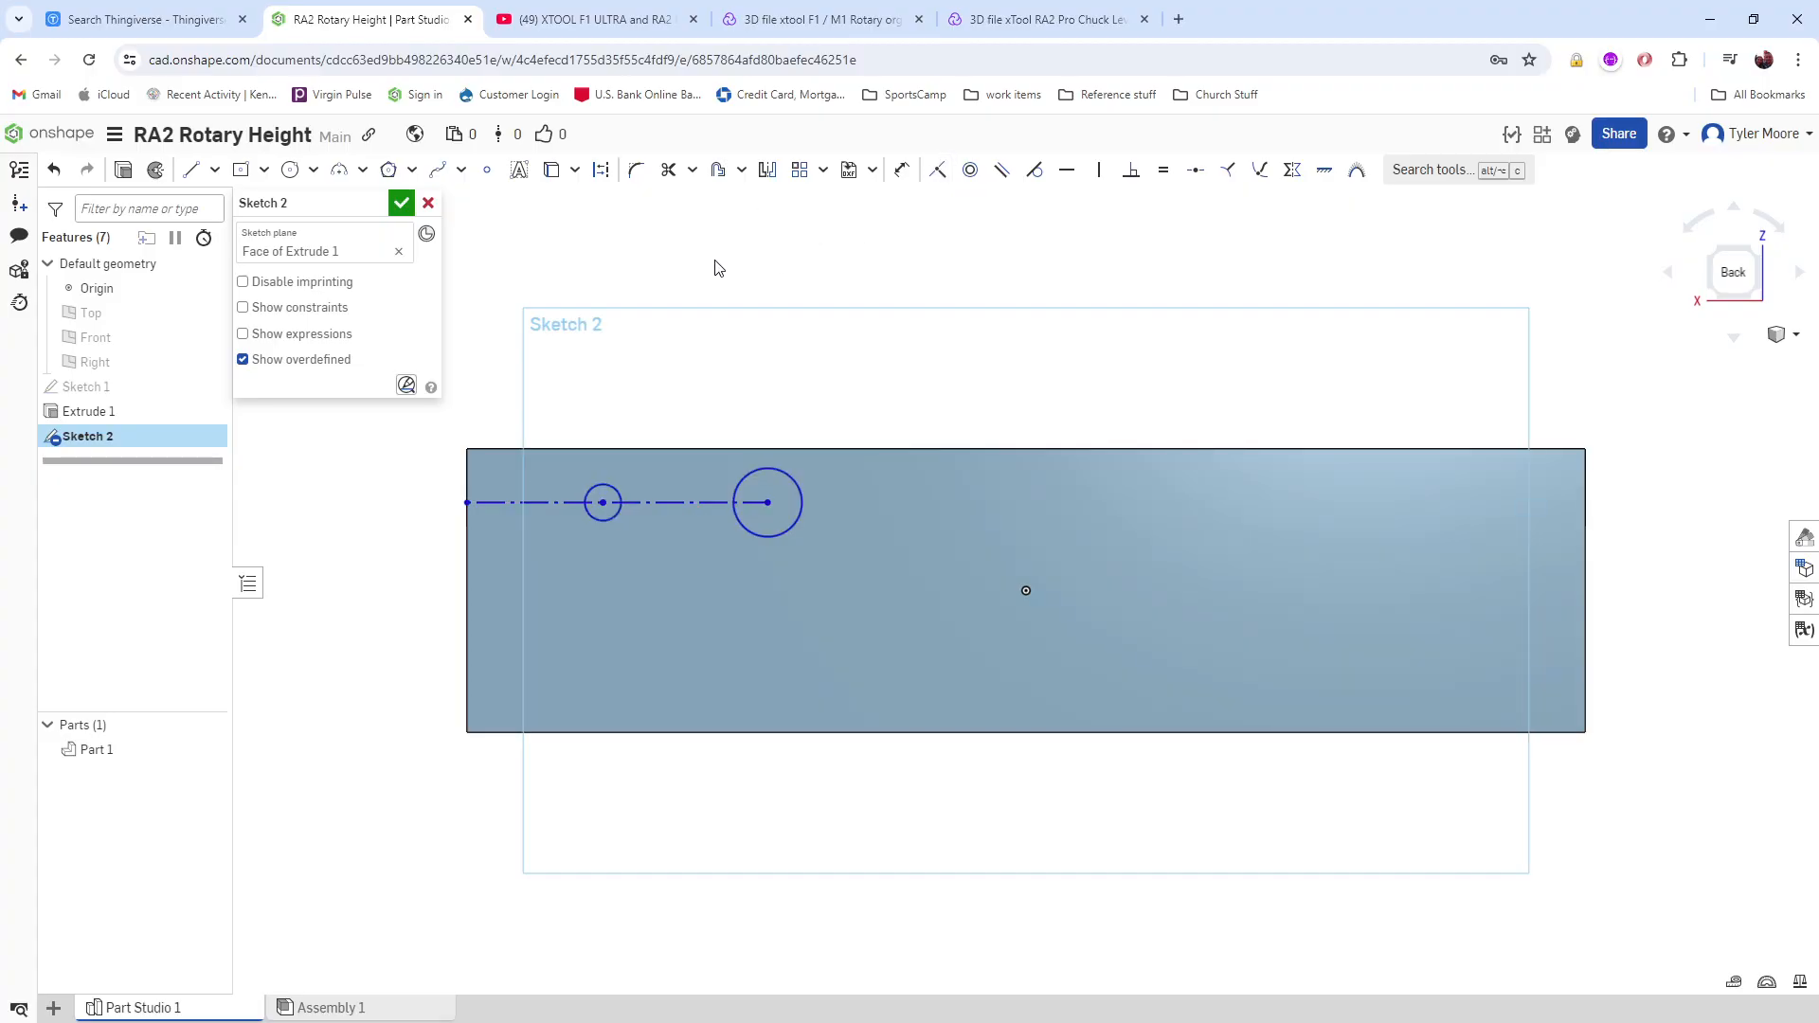
Step: Apply an Equal constraint to the two circles
click(610, 483)
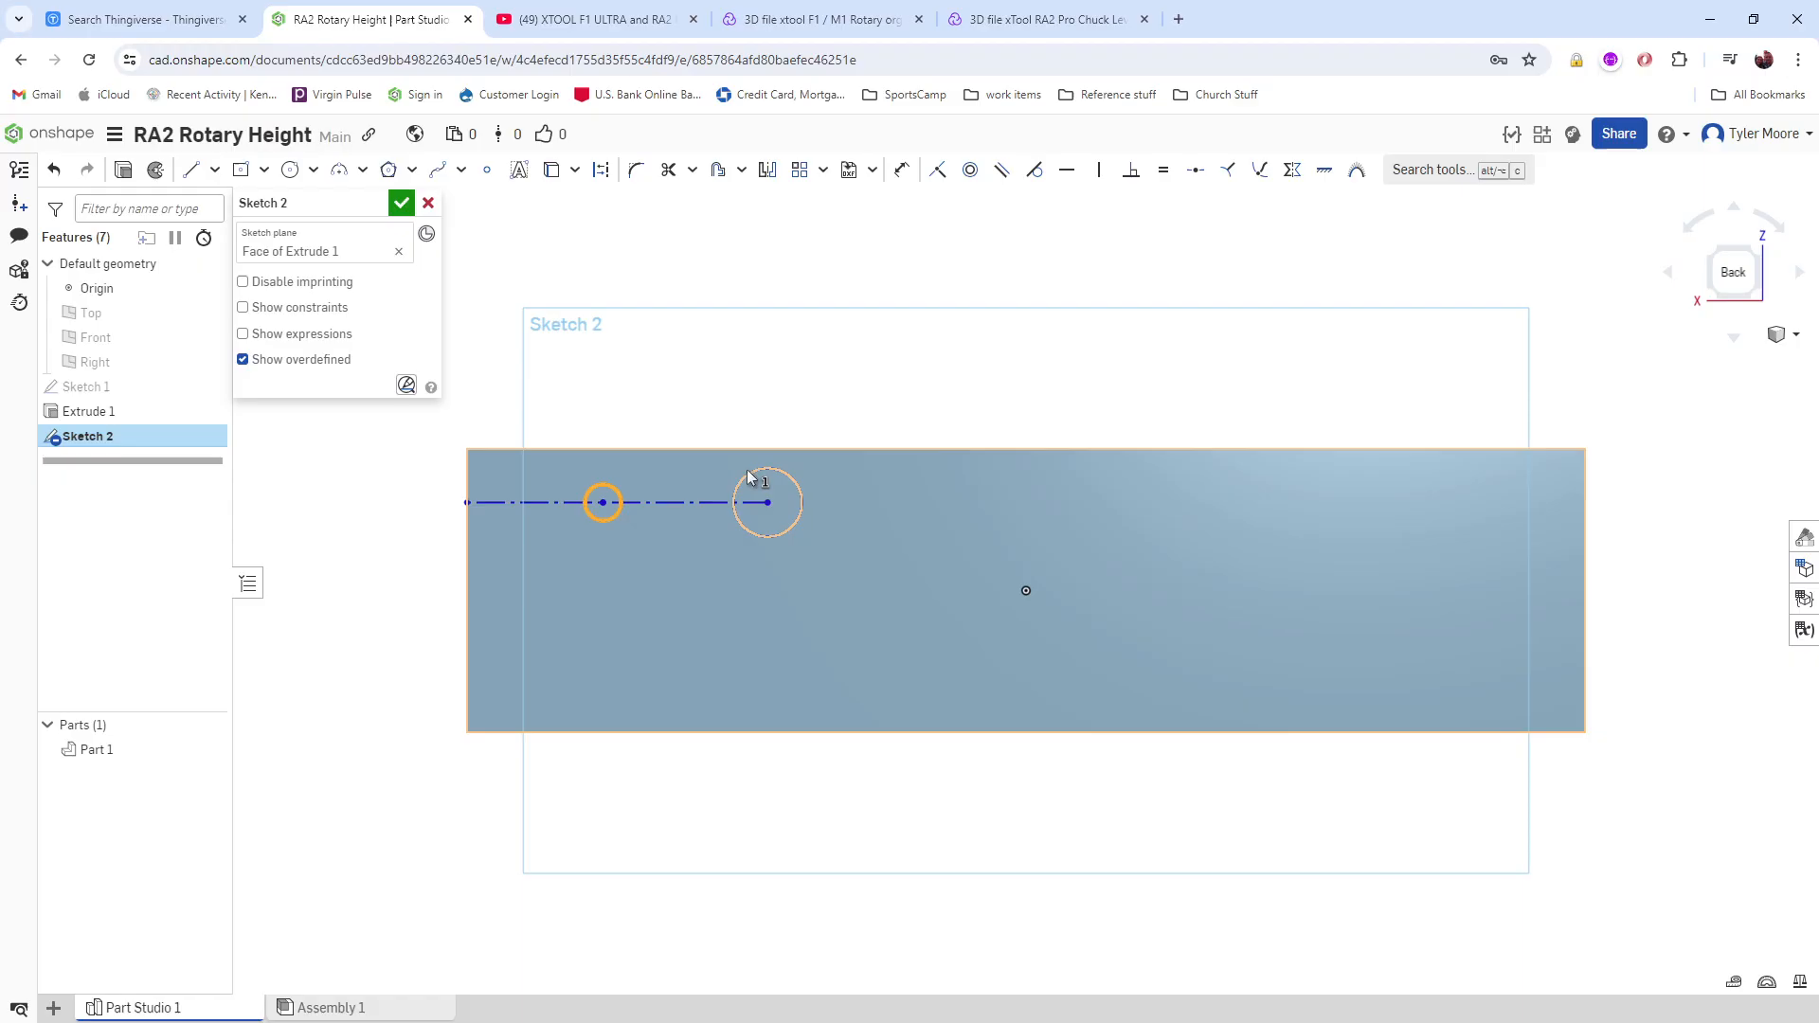
click(793, 478)
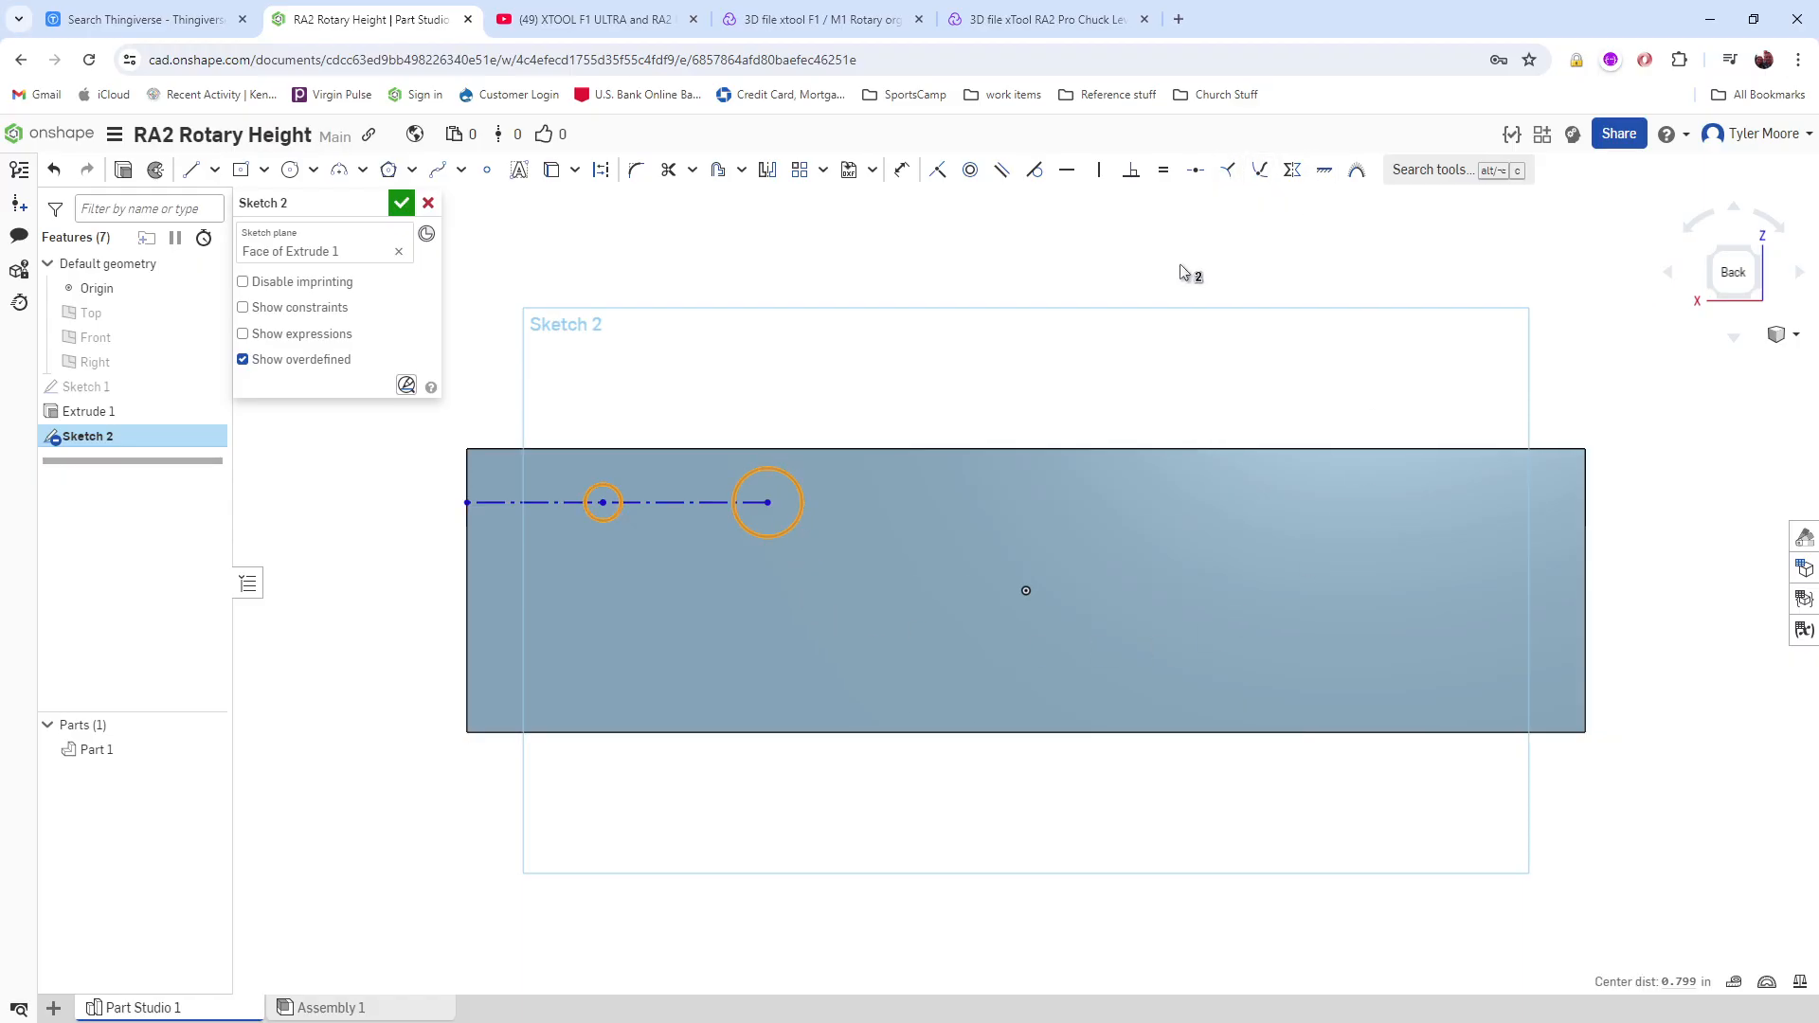
click(1165, 171)
key(Escape)
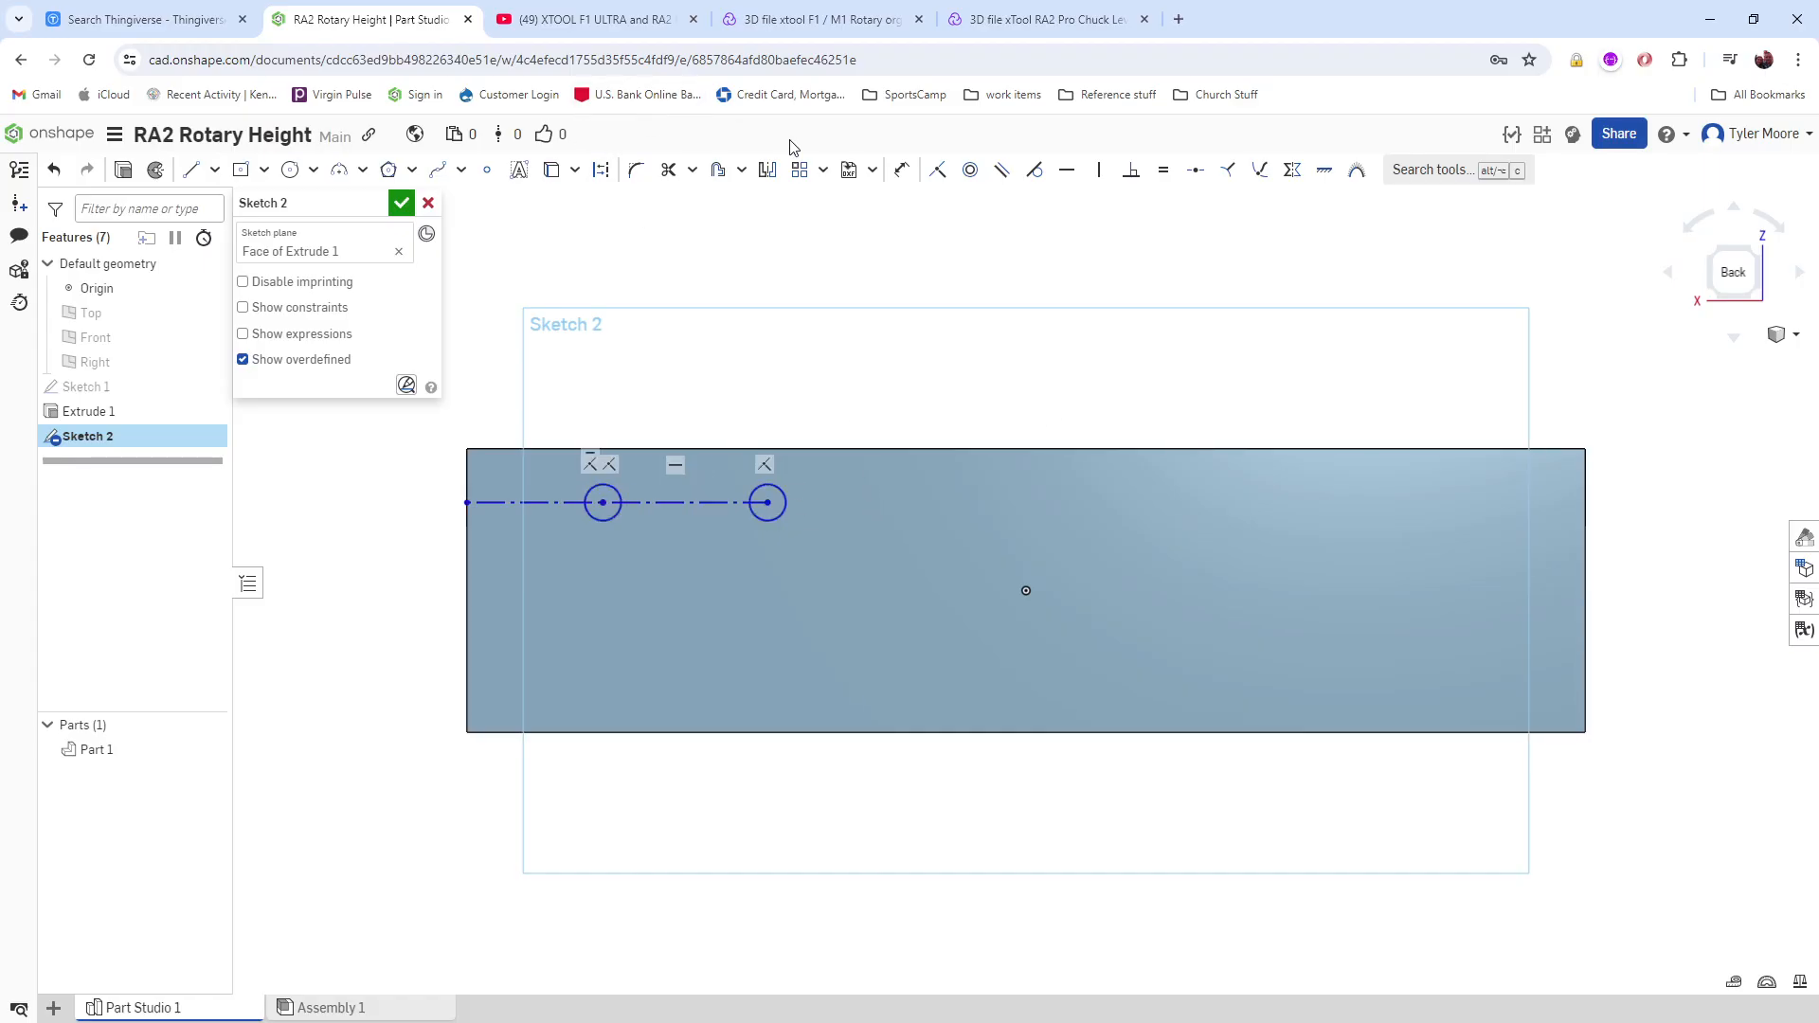
Step: Dimension the circle nearest the face's left edge with a diameter of 0.125 in
click(901, 170)
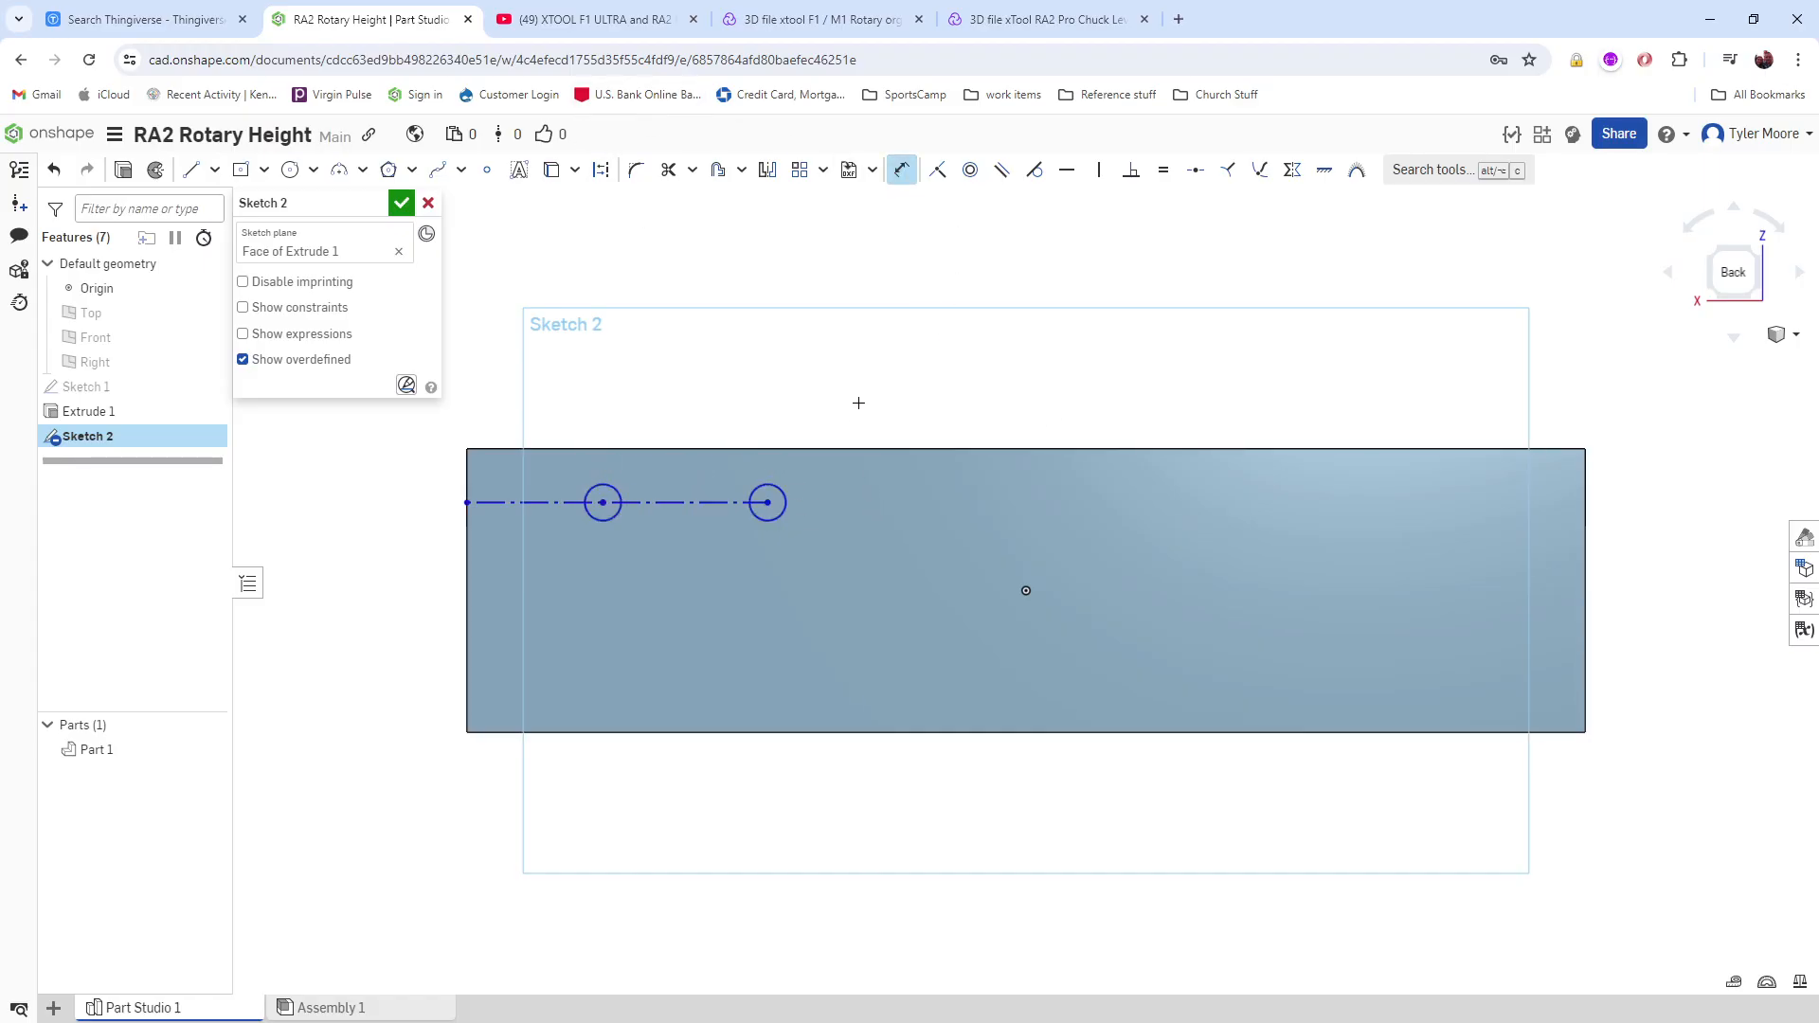
click(612, 482)
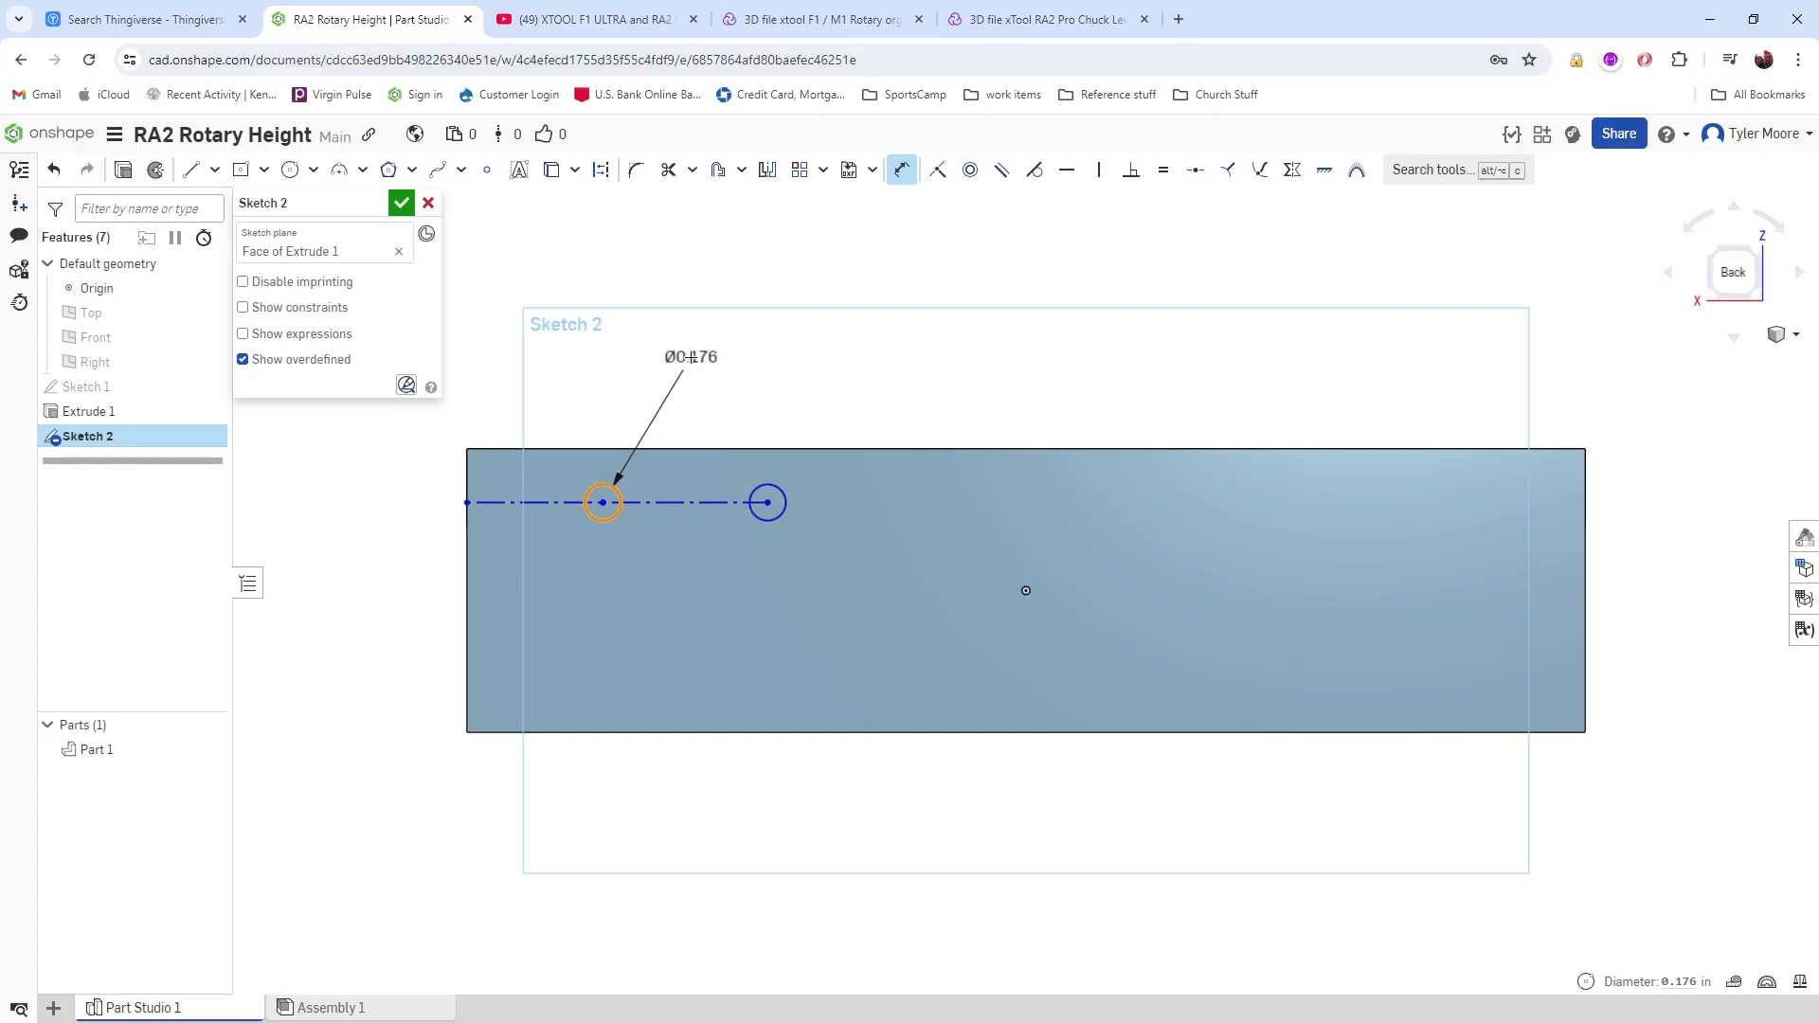
click(690, 359)
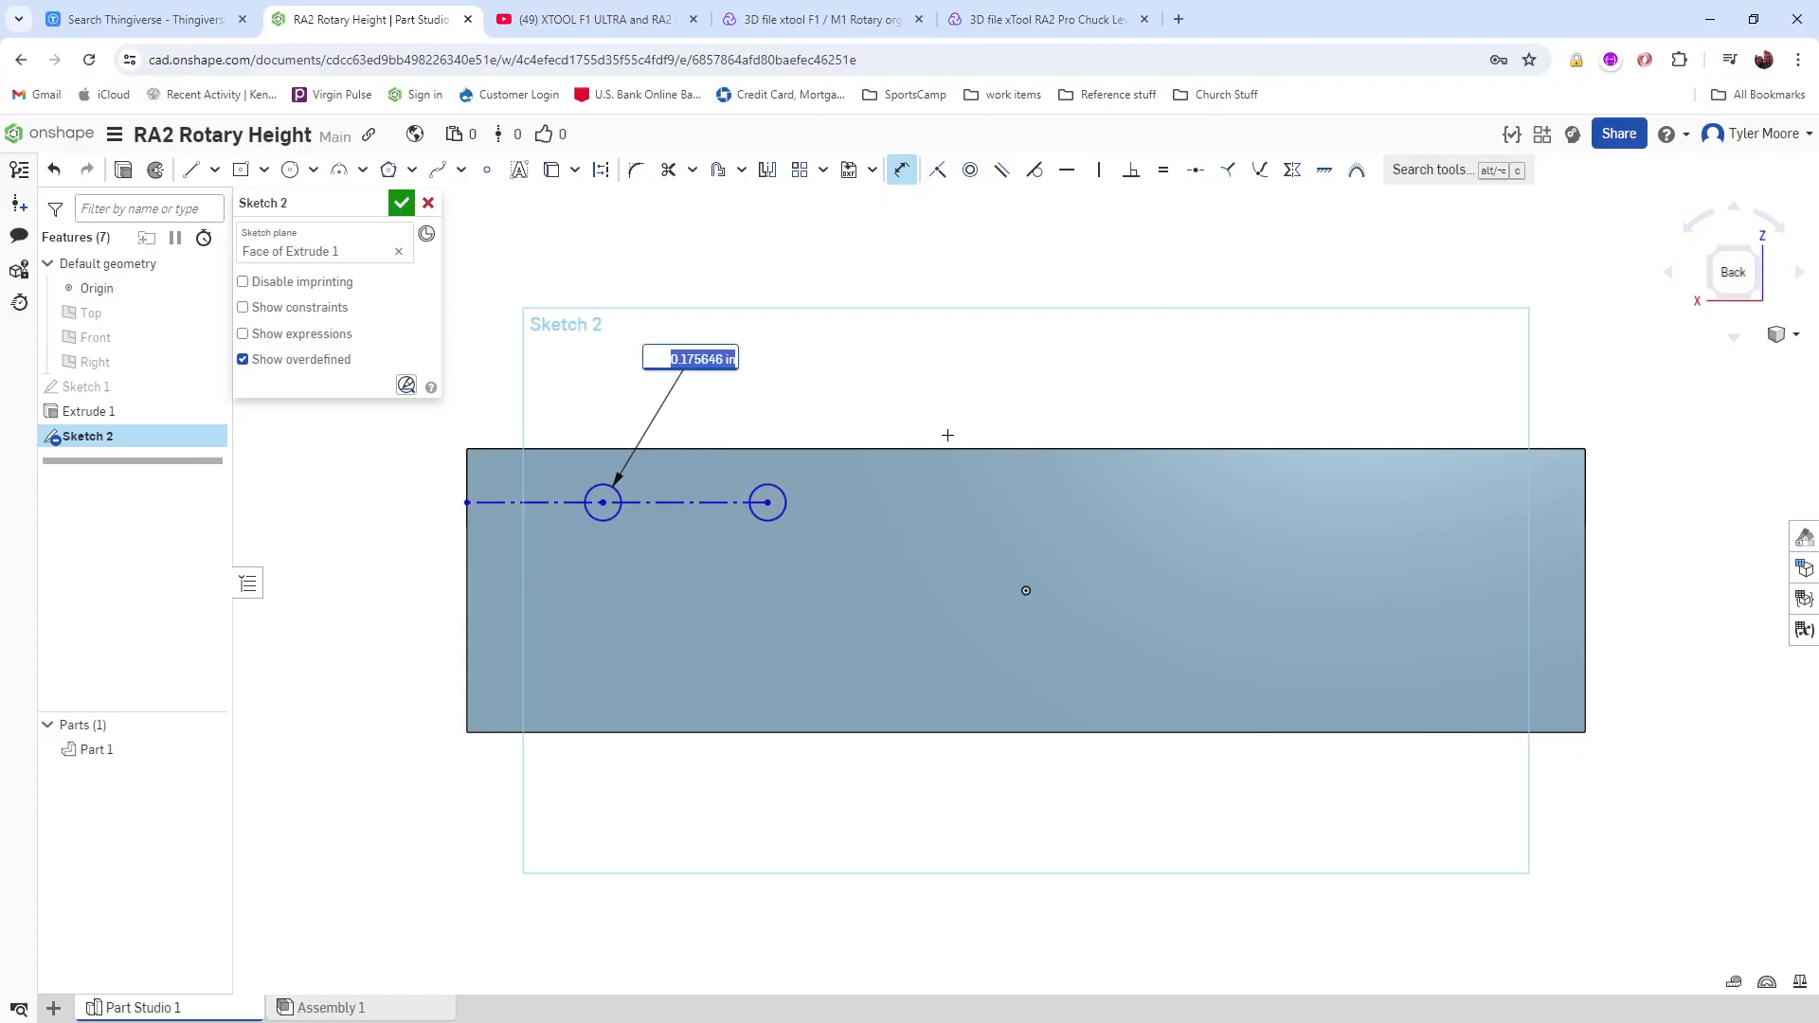
text(1)
text(125)
key(Return)
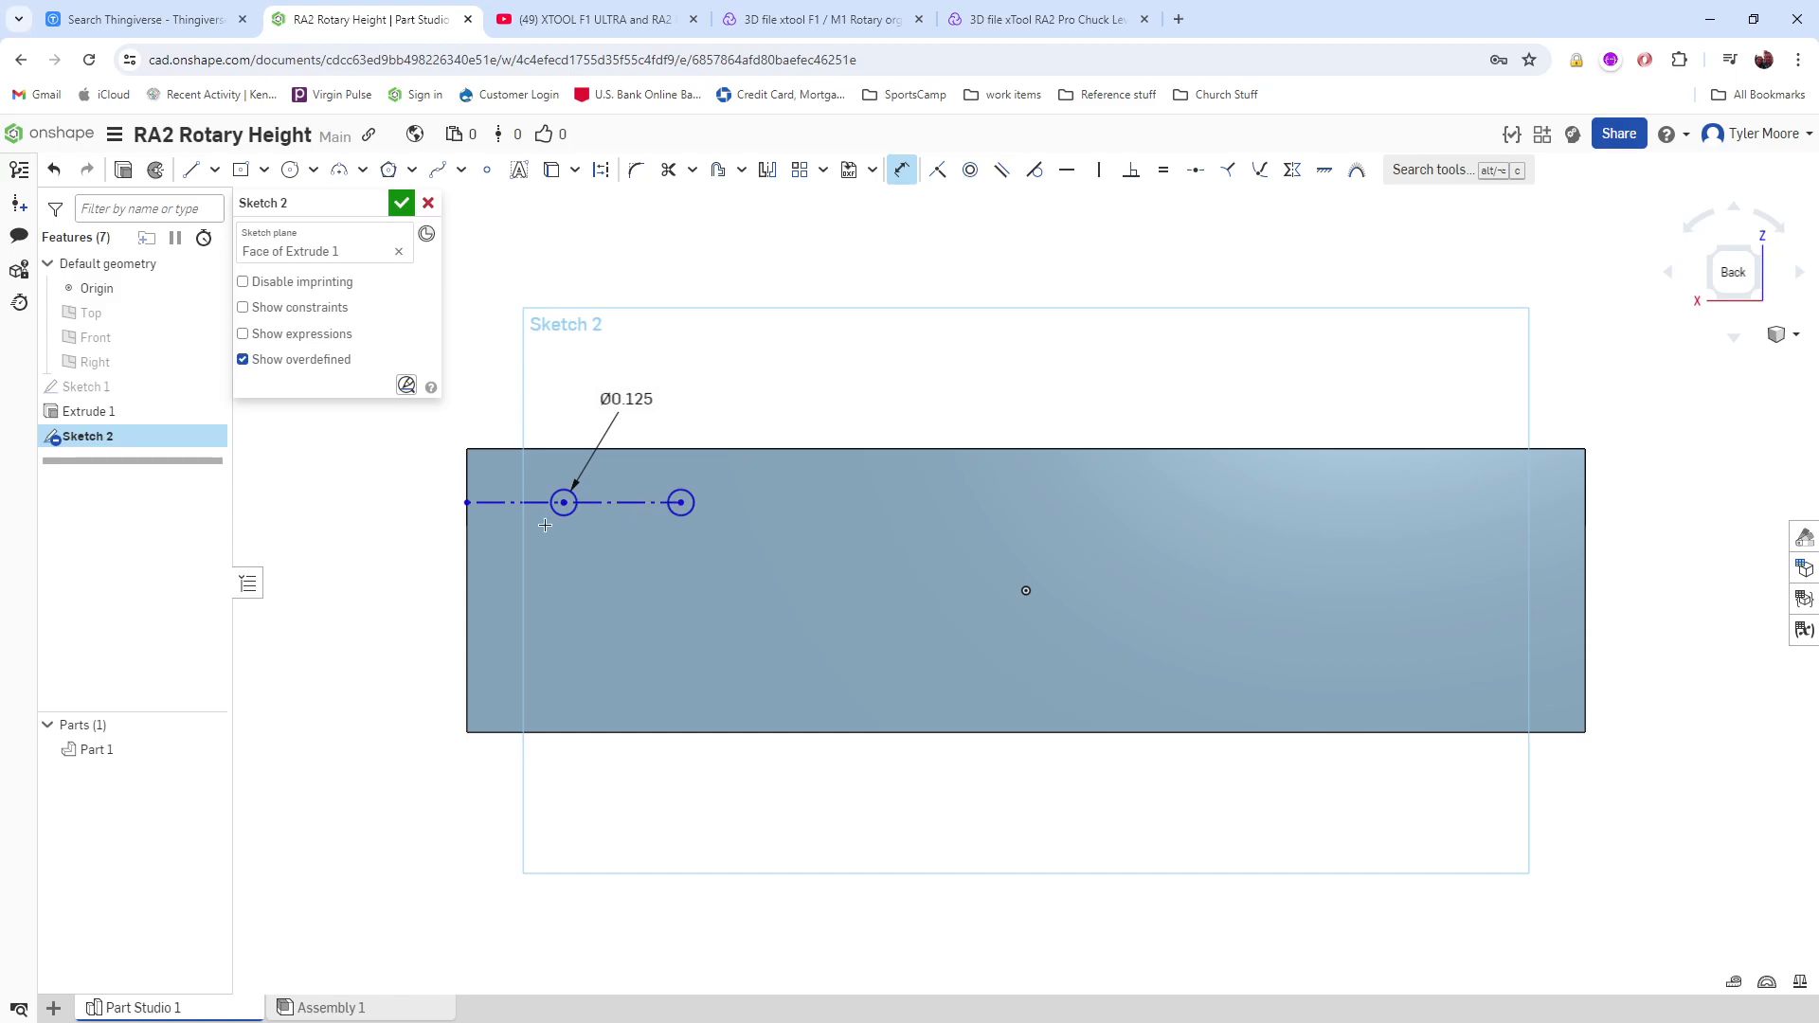
Step: Dimension the construction line from the face's left edge to the first circle's center at 0.47 in
key(d)
click(511, 504)
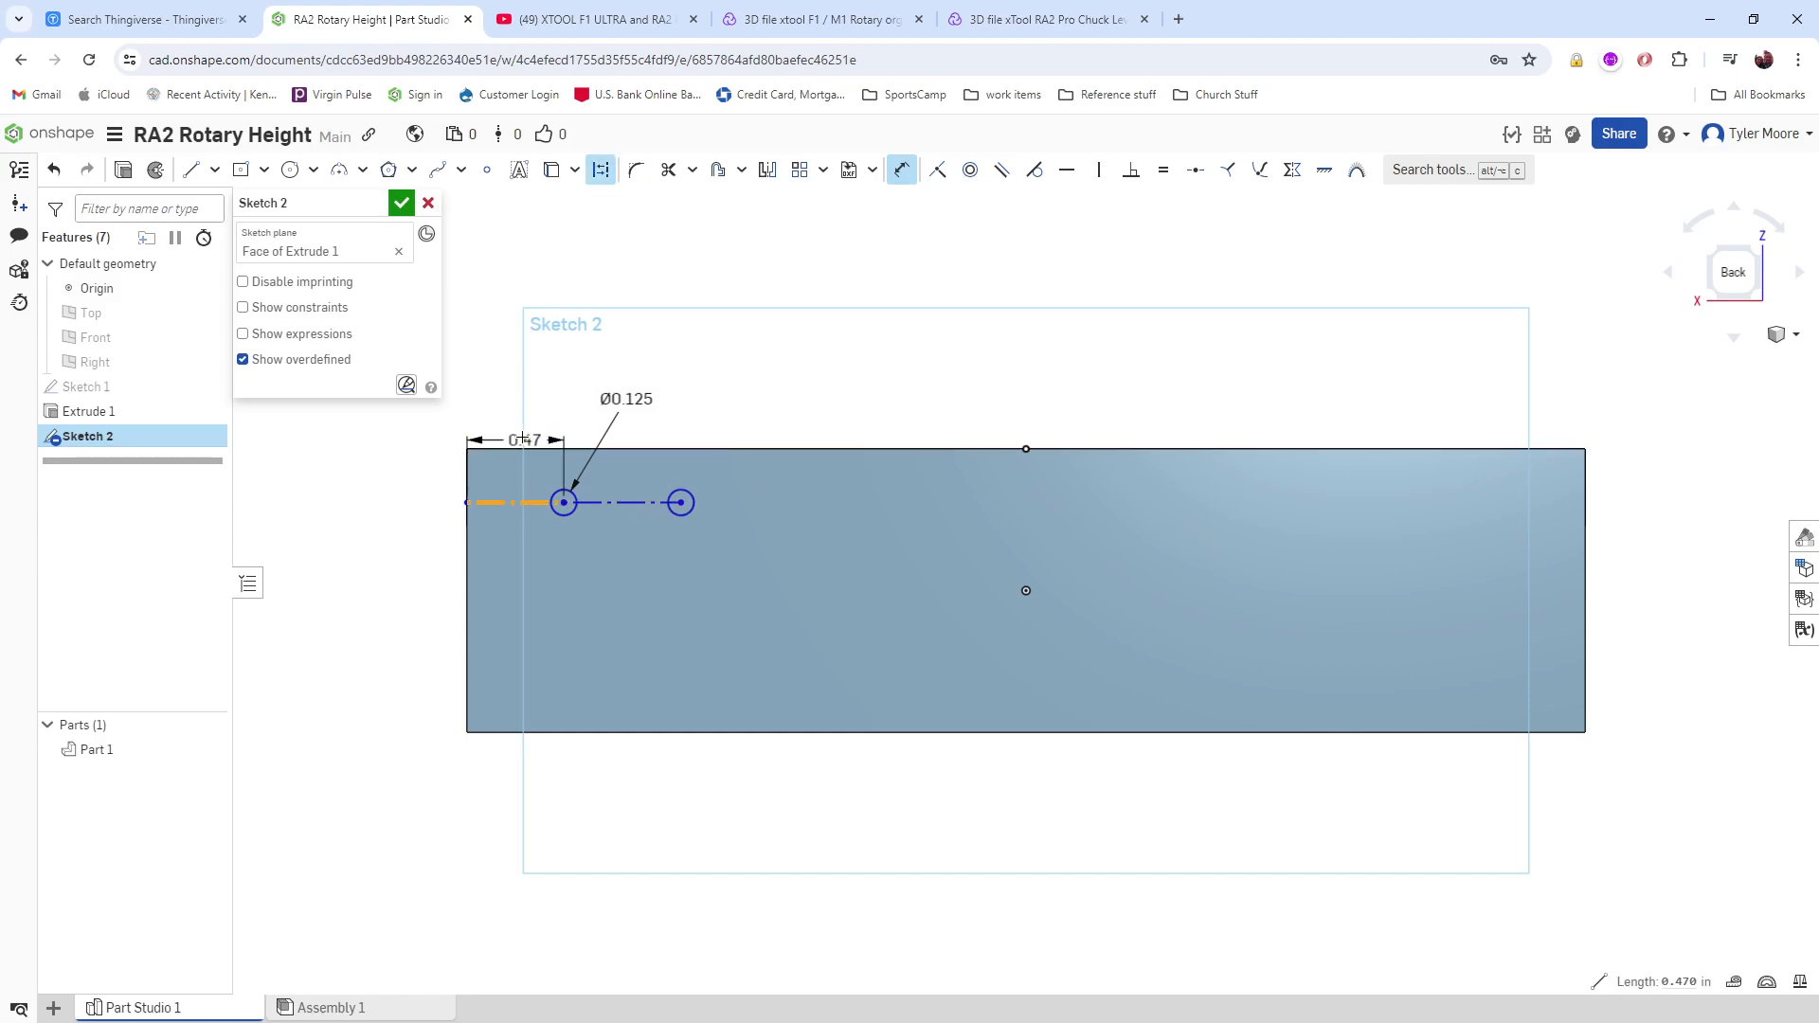
click(501, 355)
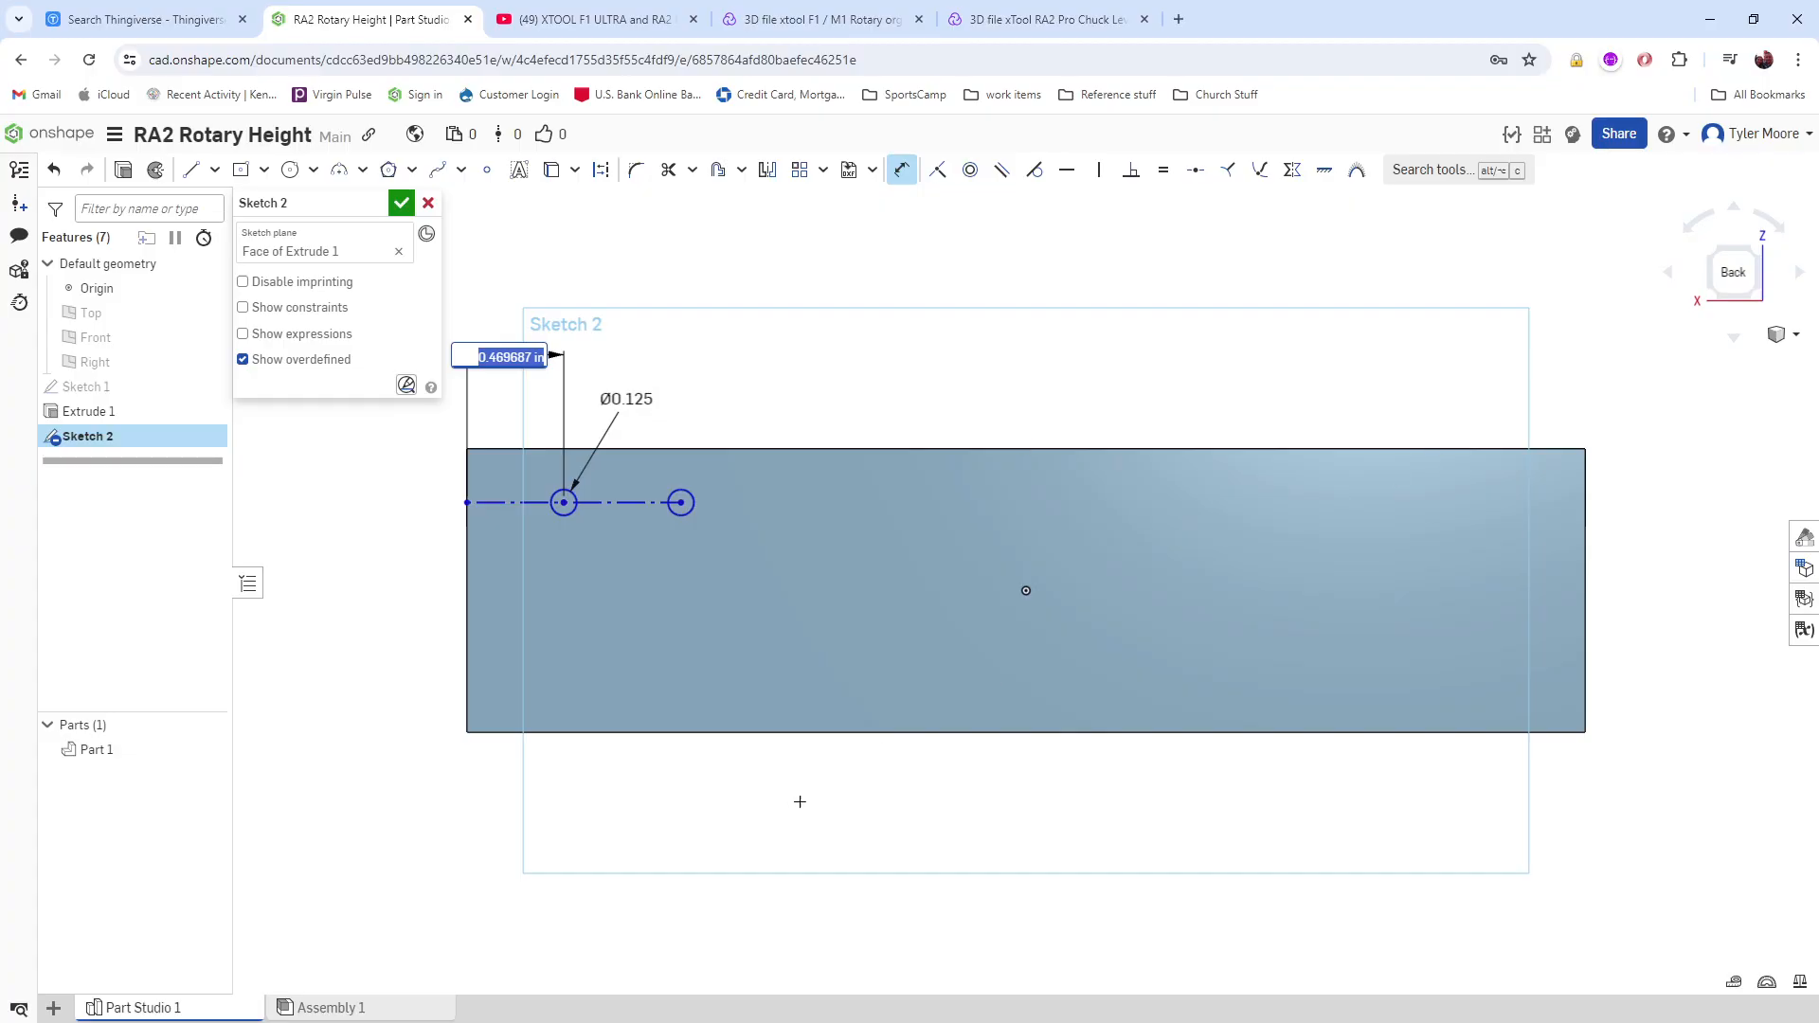
text(0.47)
key(Return)
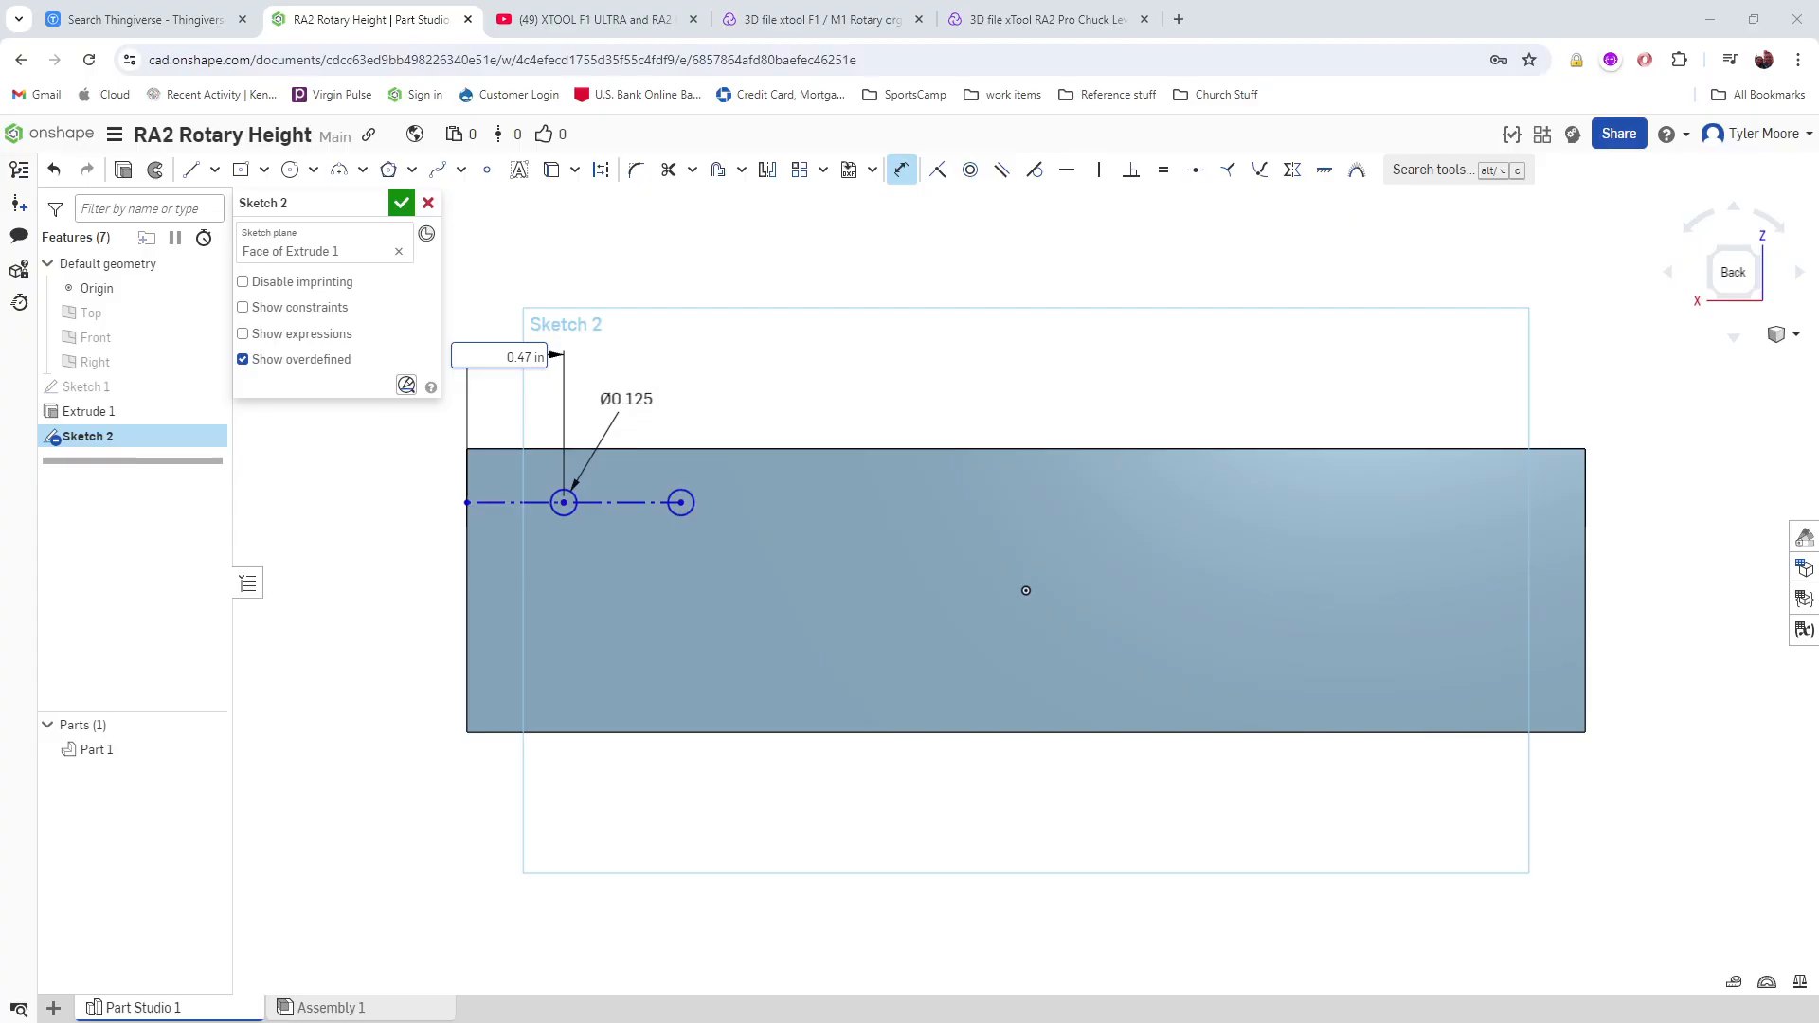
Step: Set the distance from the face's left edge to the first circle's center to 0.7985 in
double_click(524, 356)
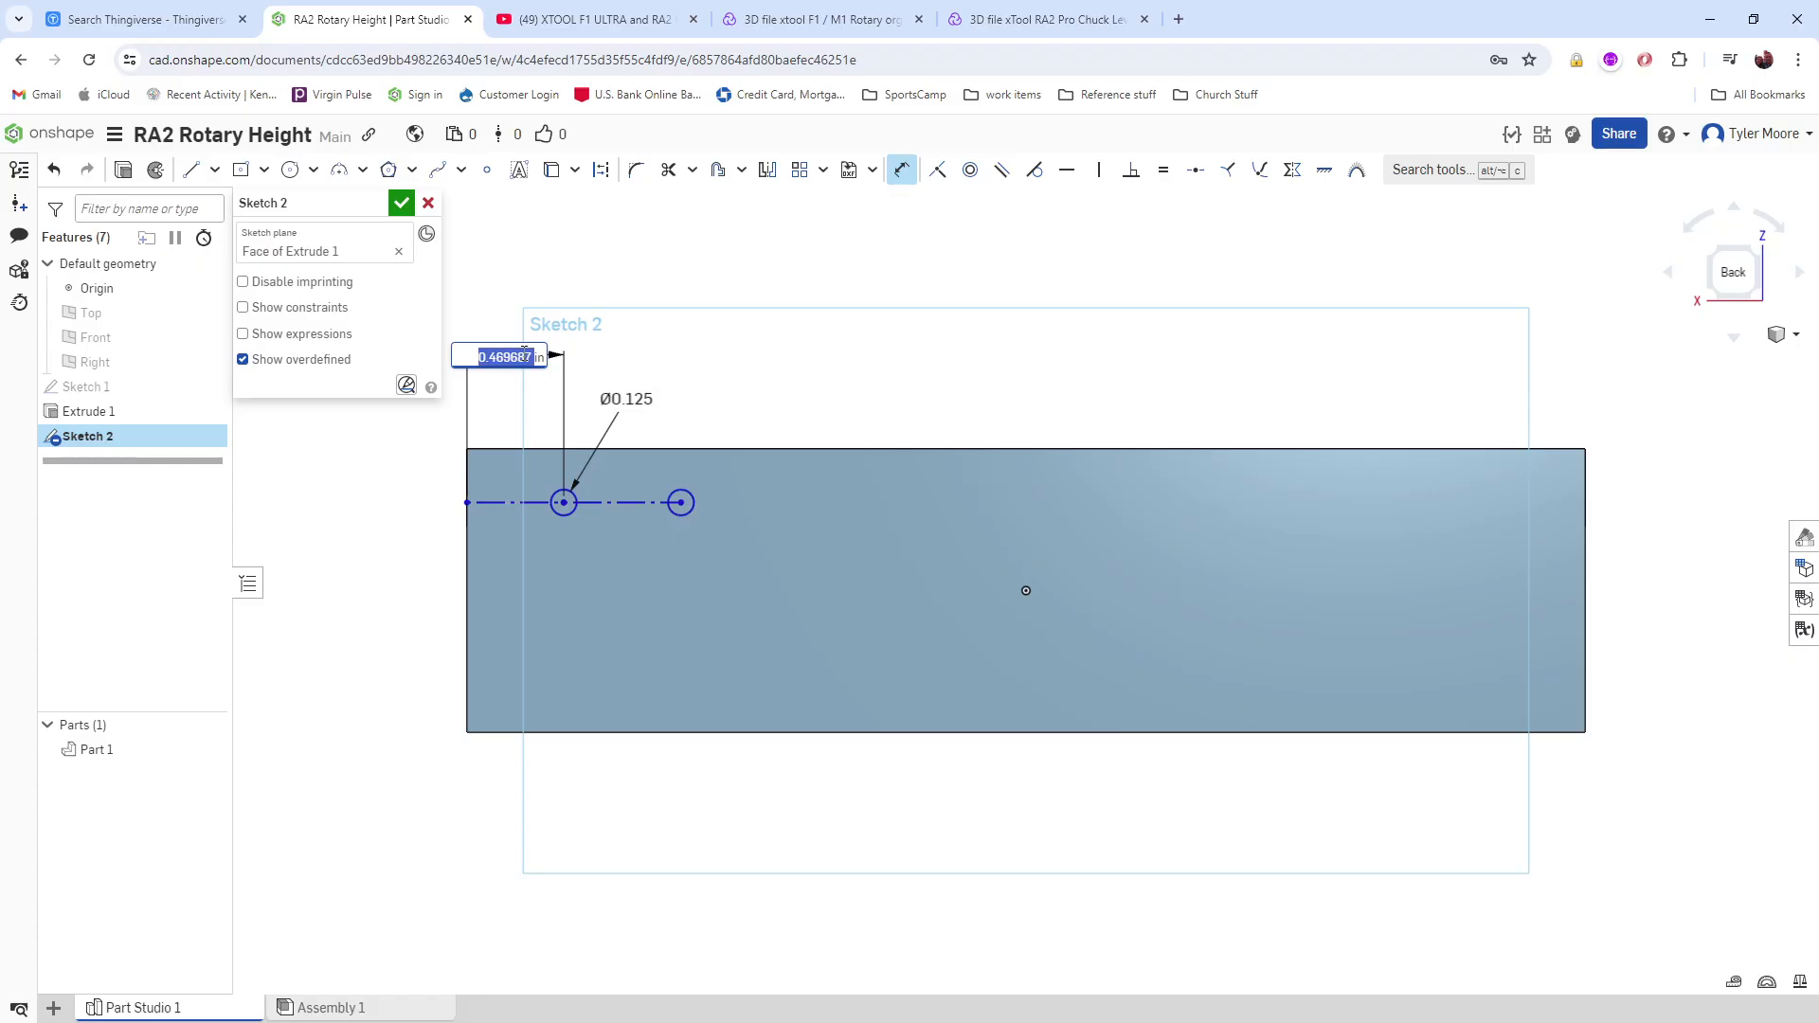
key(BackSpace)
text(.7985)
key(Return)
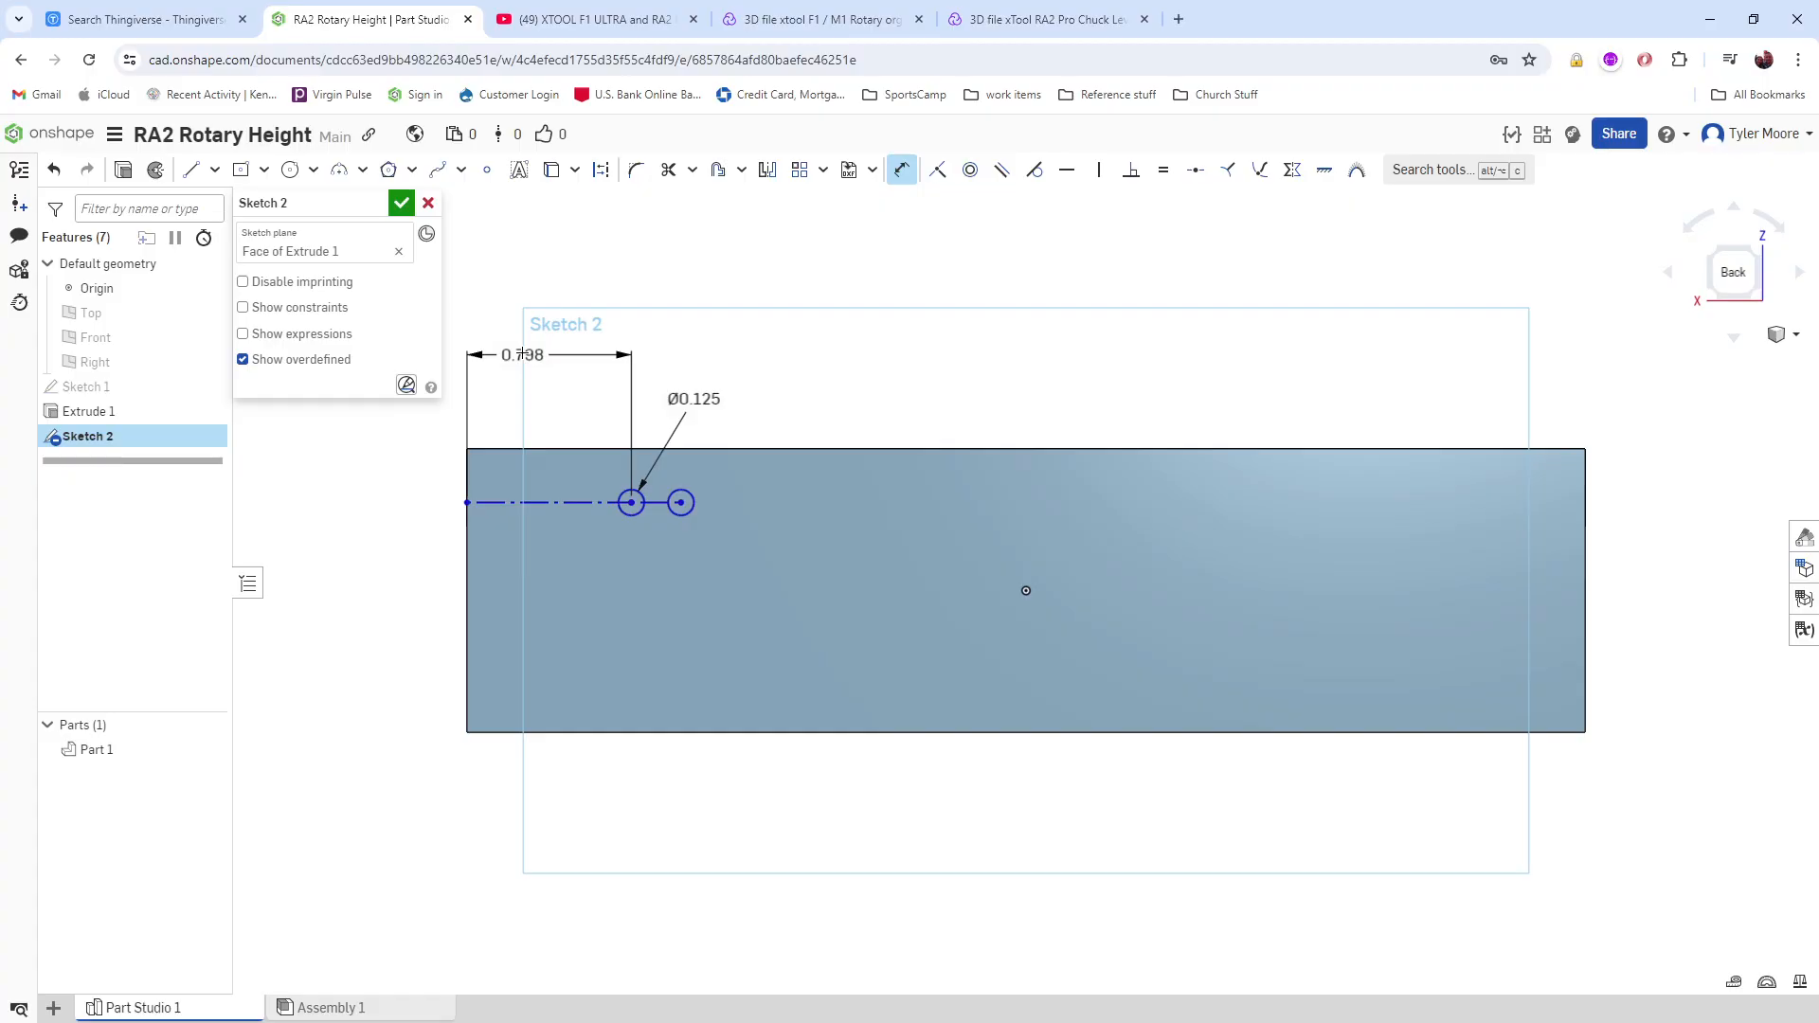
Step: Dimension the construction line between the two circle centers at 2.165 in
click(653, 505)
click(728, 338)
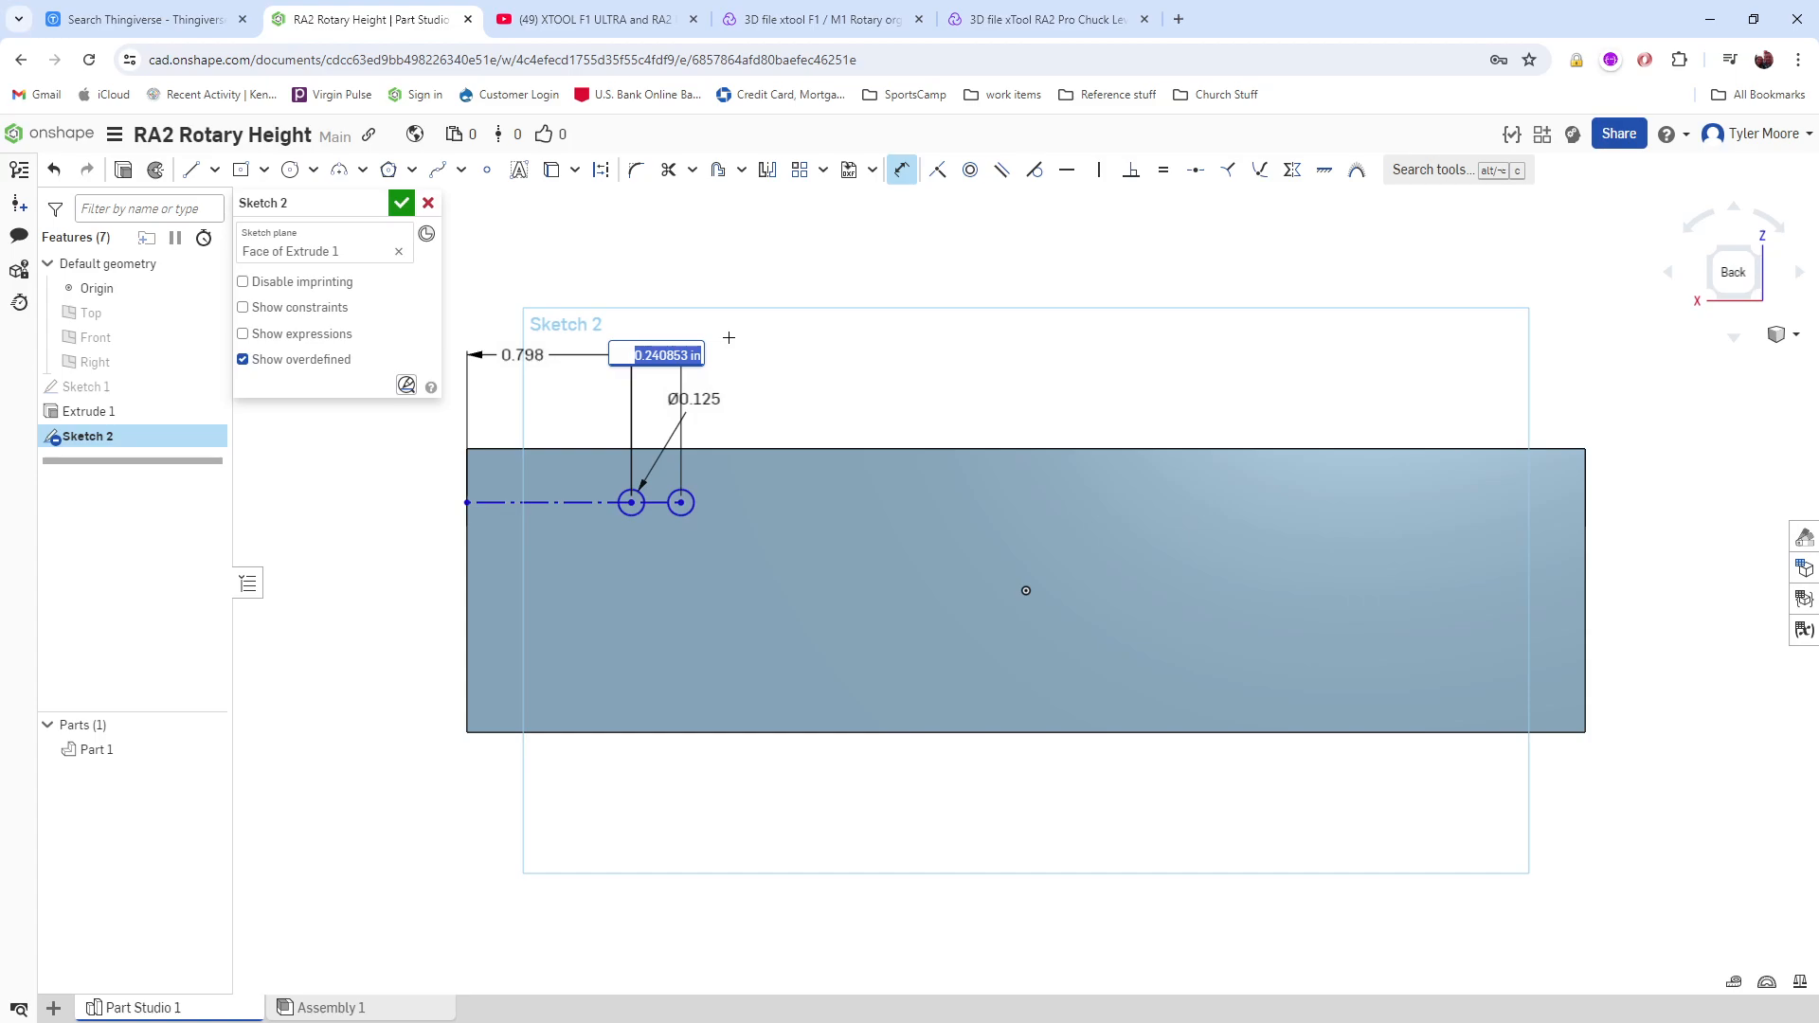
text(2.165)
key(Return)
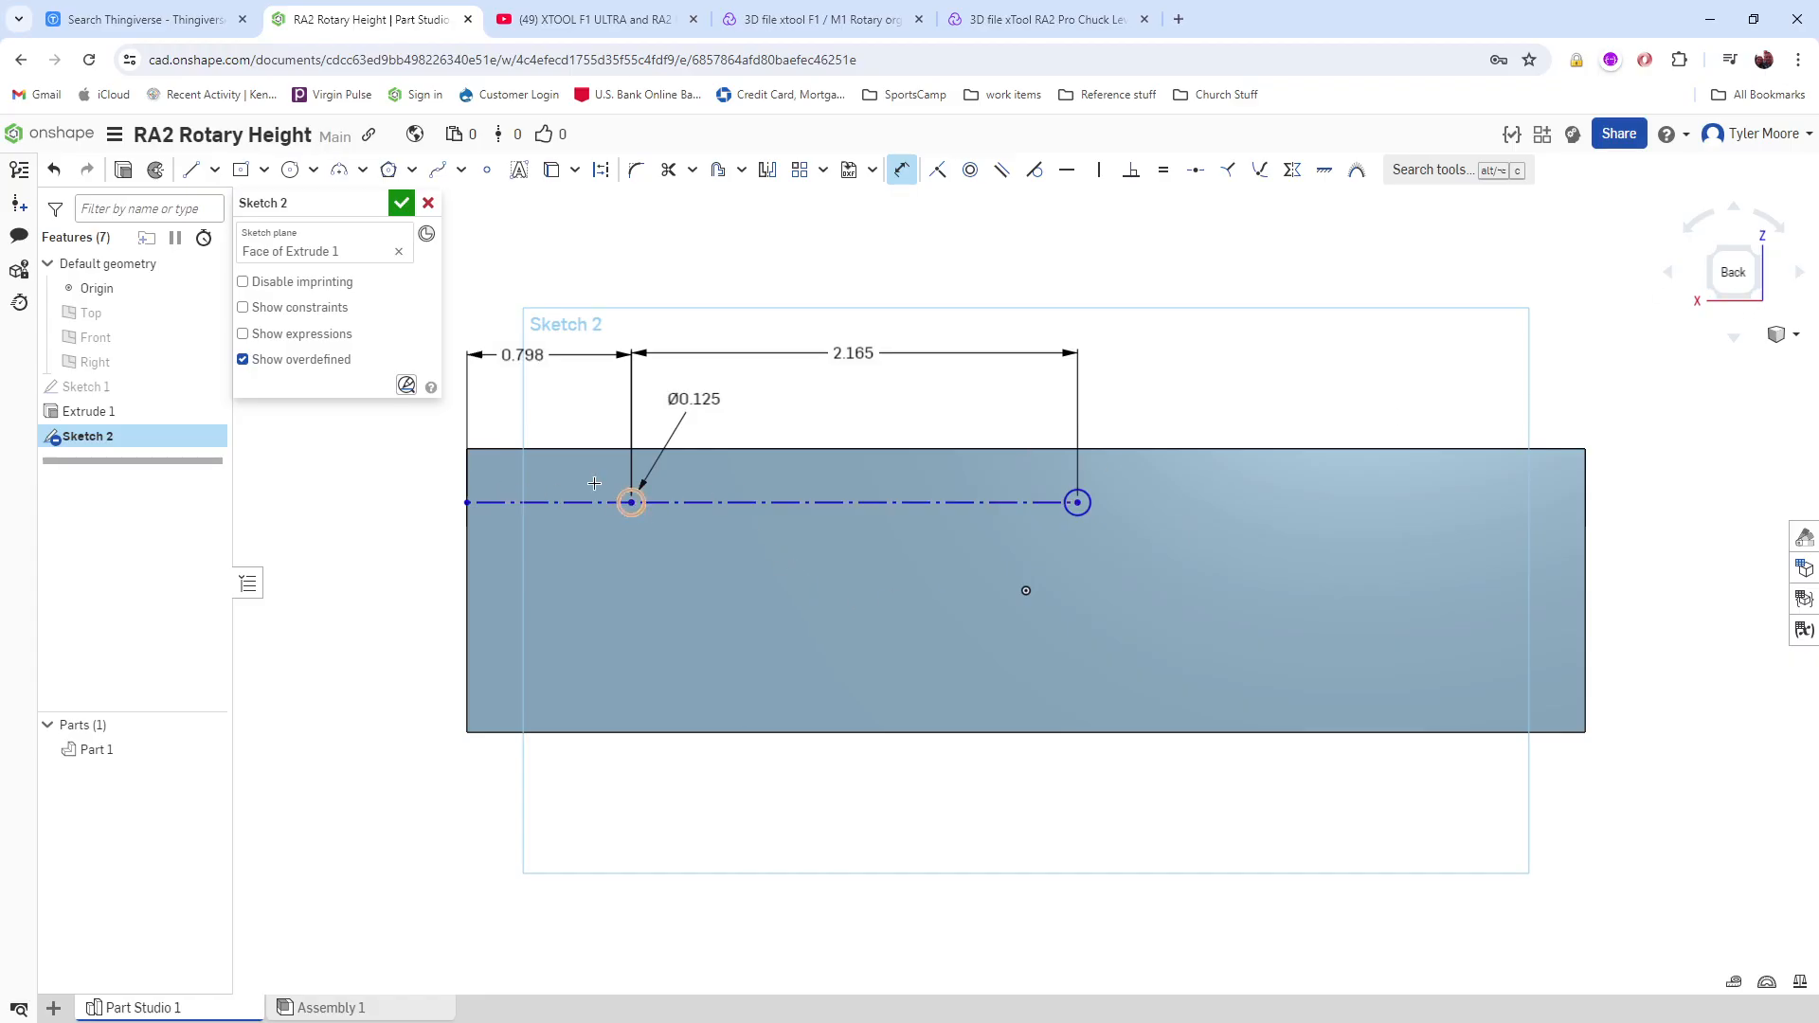
key(Escape)
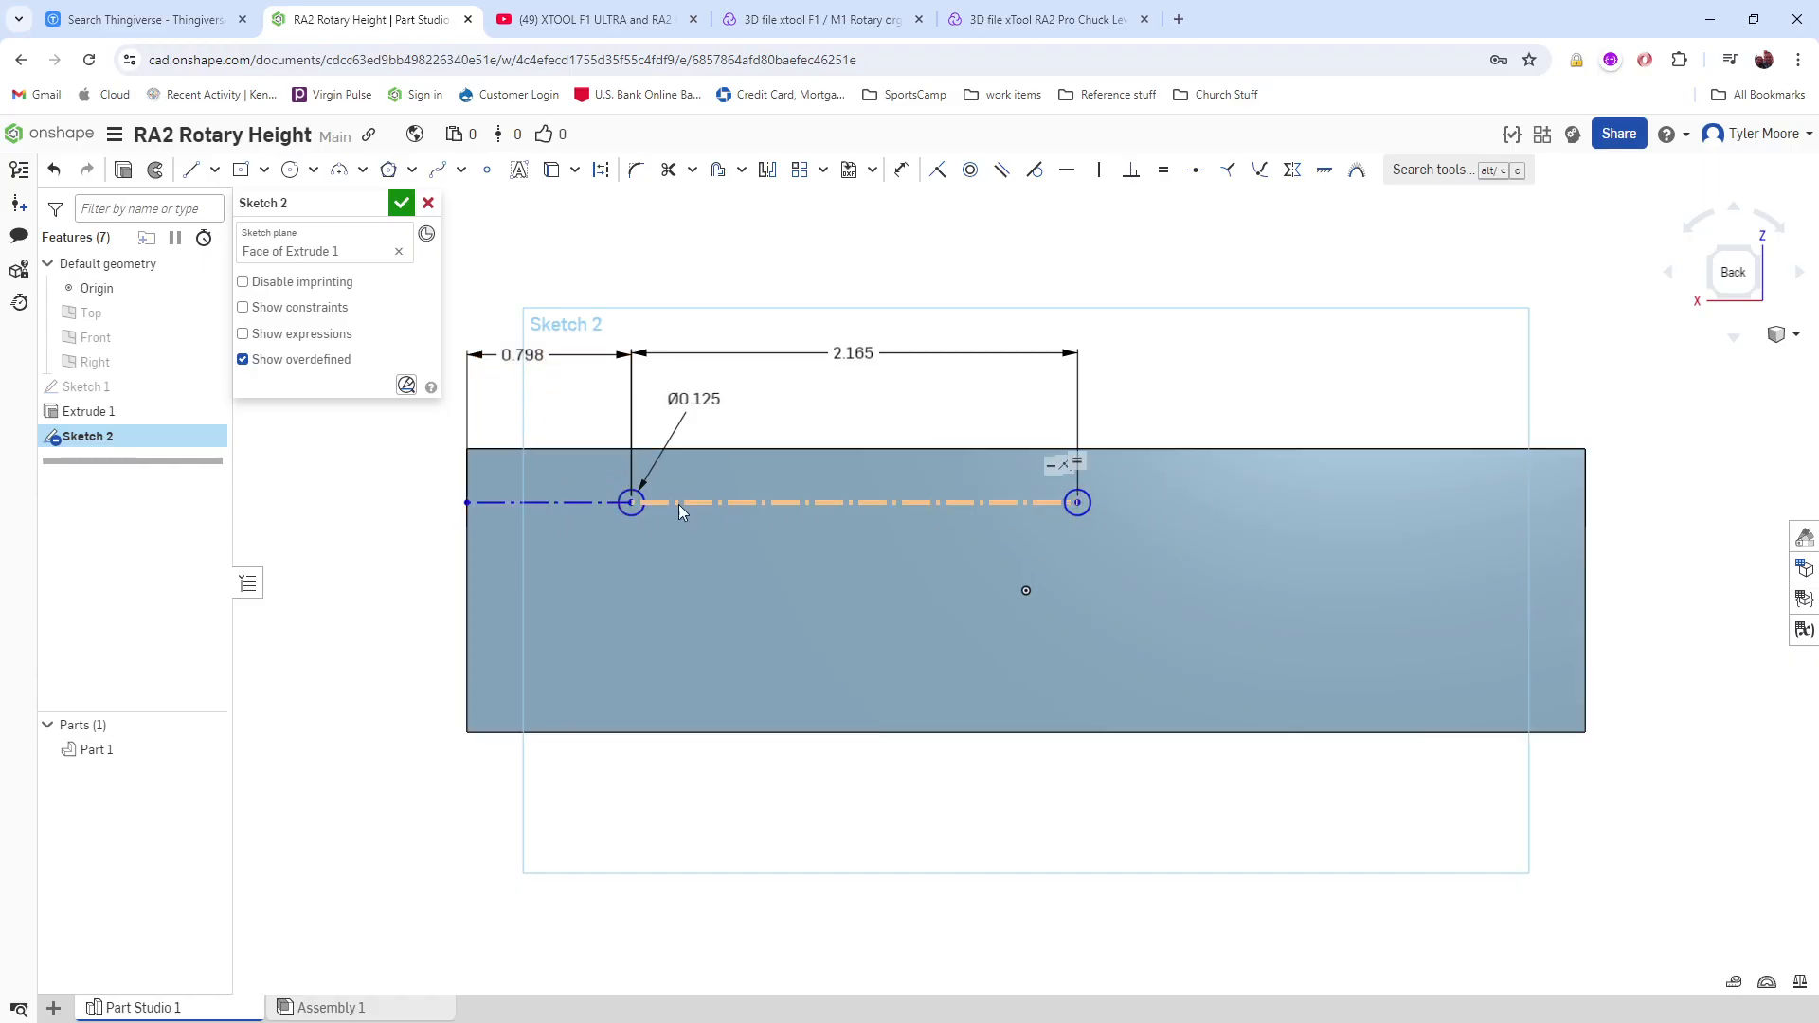
Step: Shift the row of circles down to about the middle of the face's height
mouse_move(1008, 504)
mouse_down()
mouse_move(1005, 531)
mouse_move(1009, 513)
mouse_up()
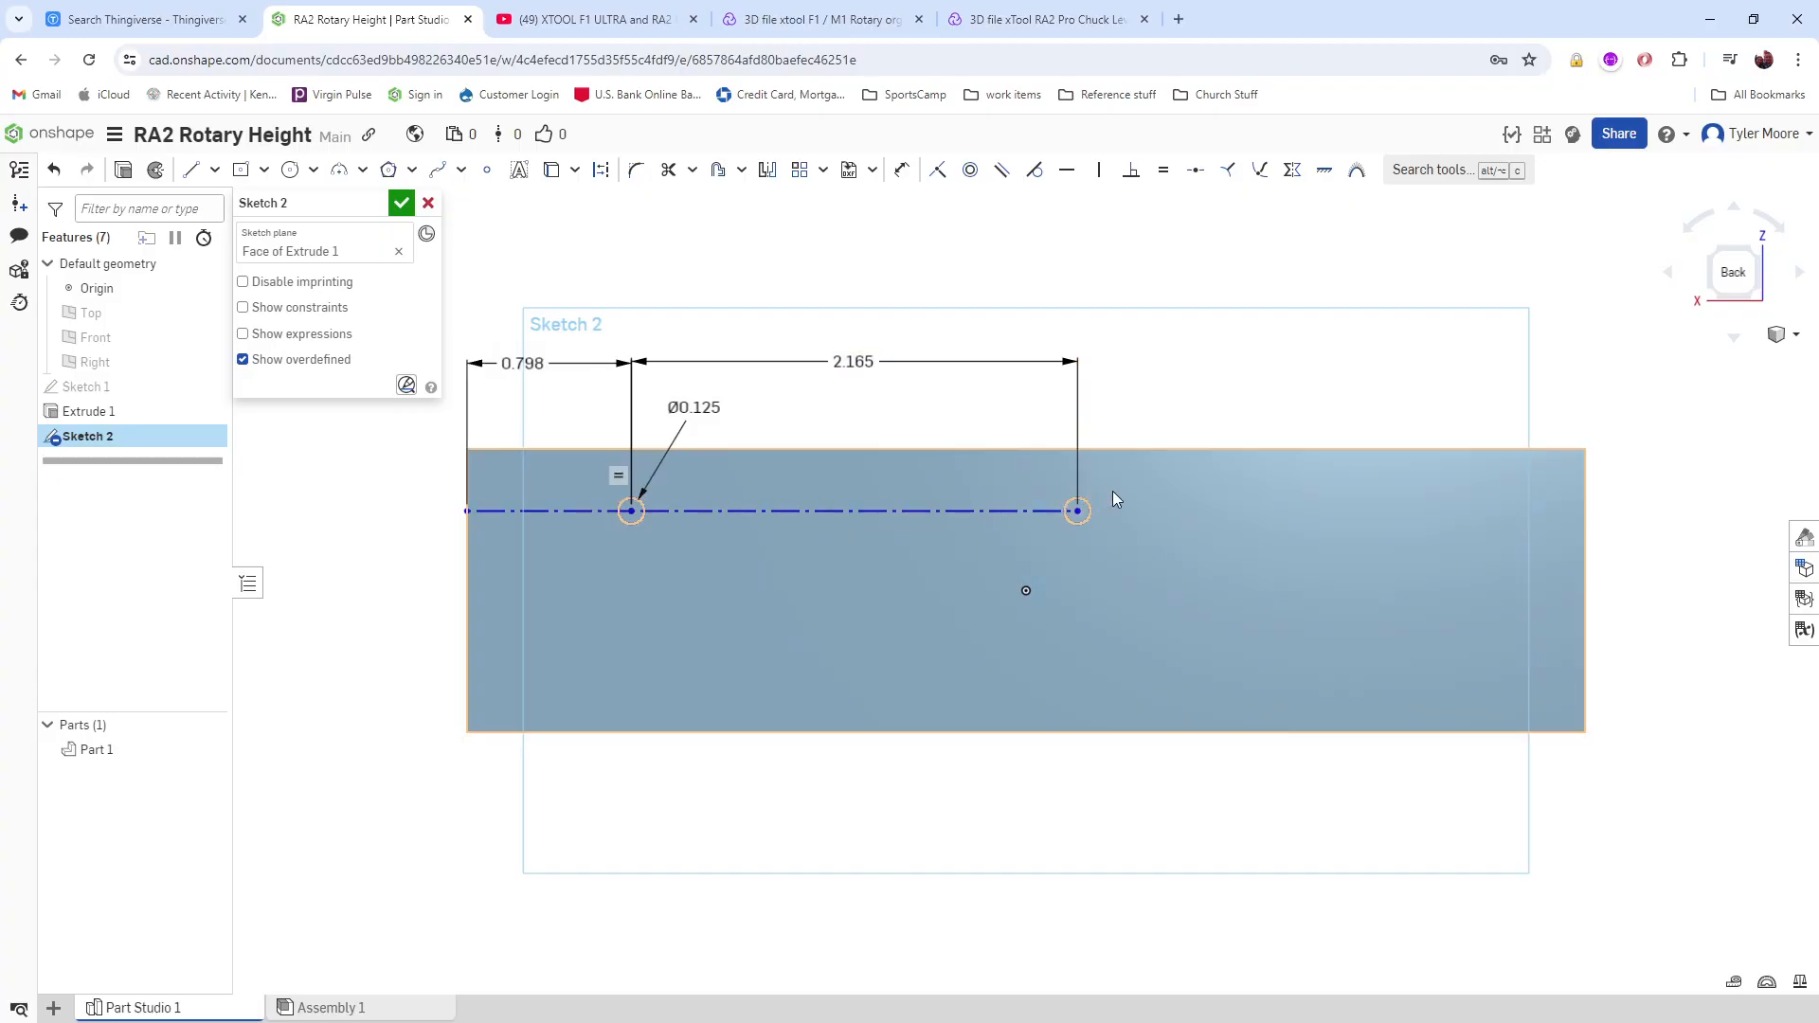
drag(644, 512, 752, 502)
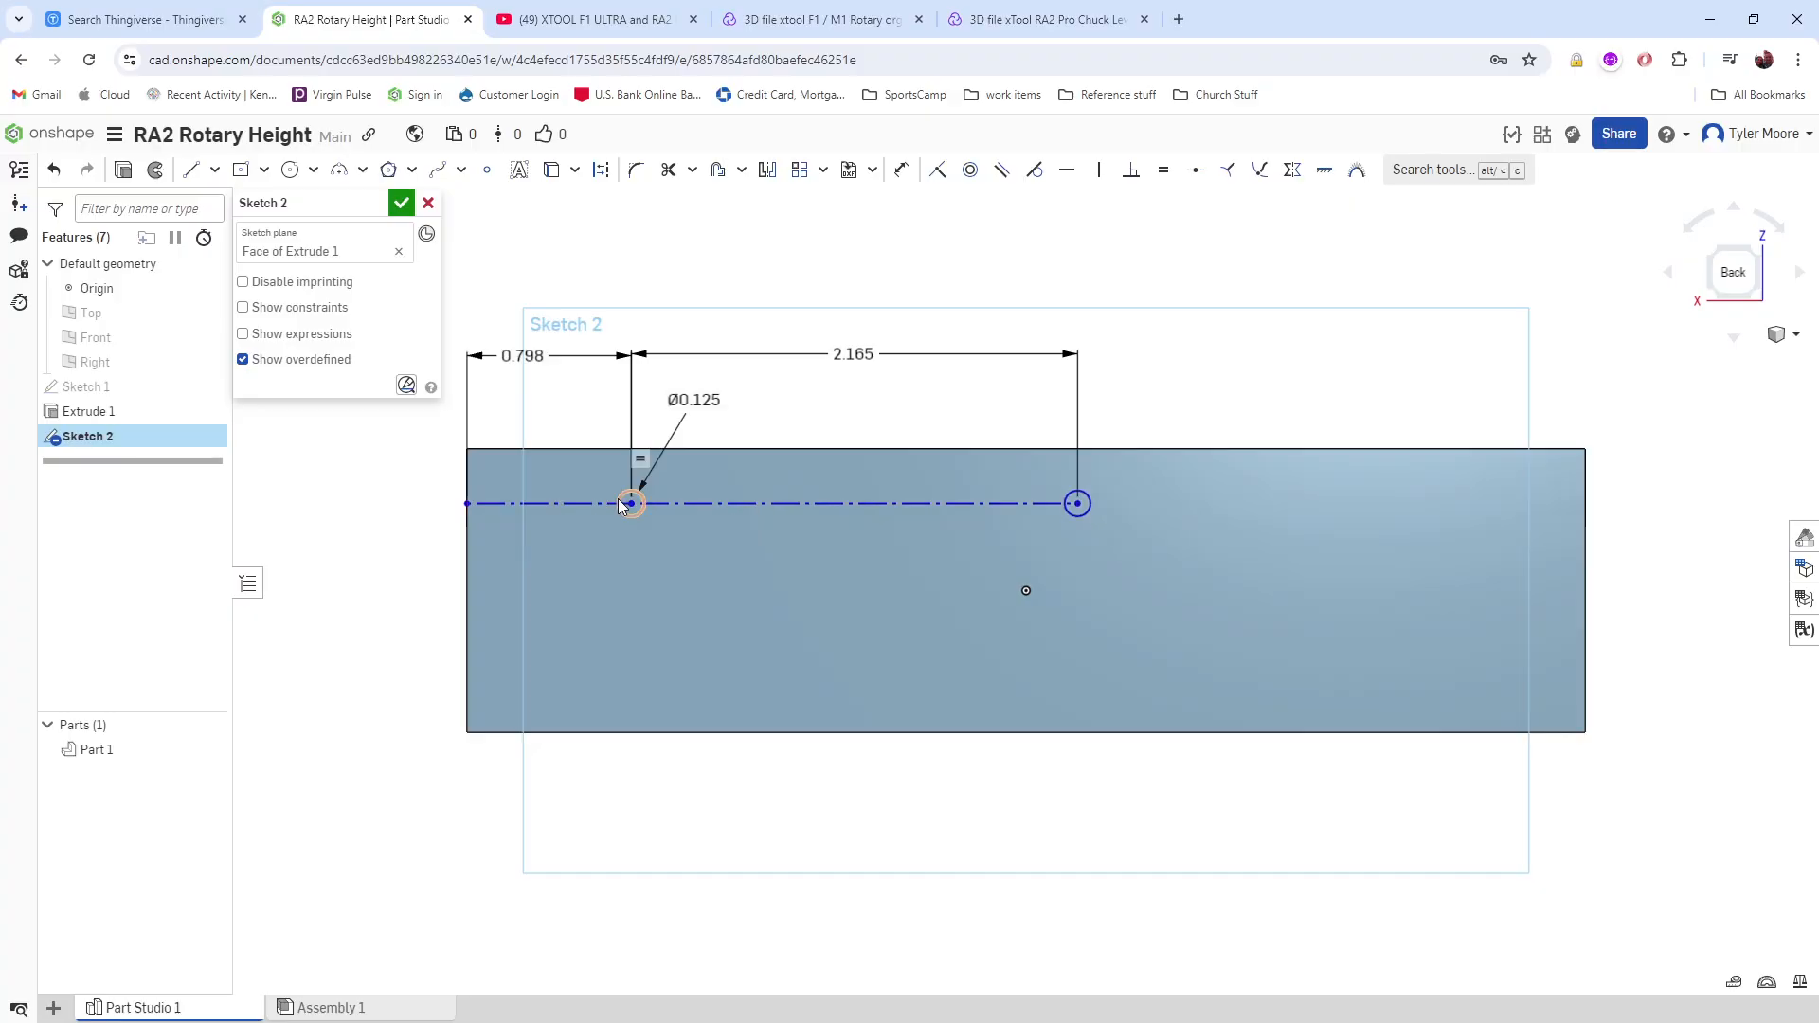
drag(631, 502, 644, 574)
Step: Make the part's hidden edges visible and move the row of circles above the hidden notch-floor edge
click(1781, 333)
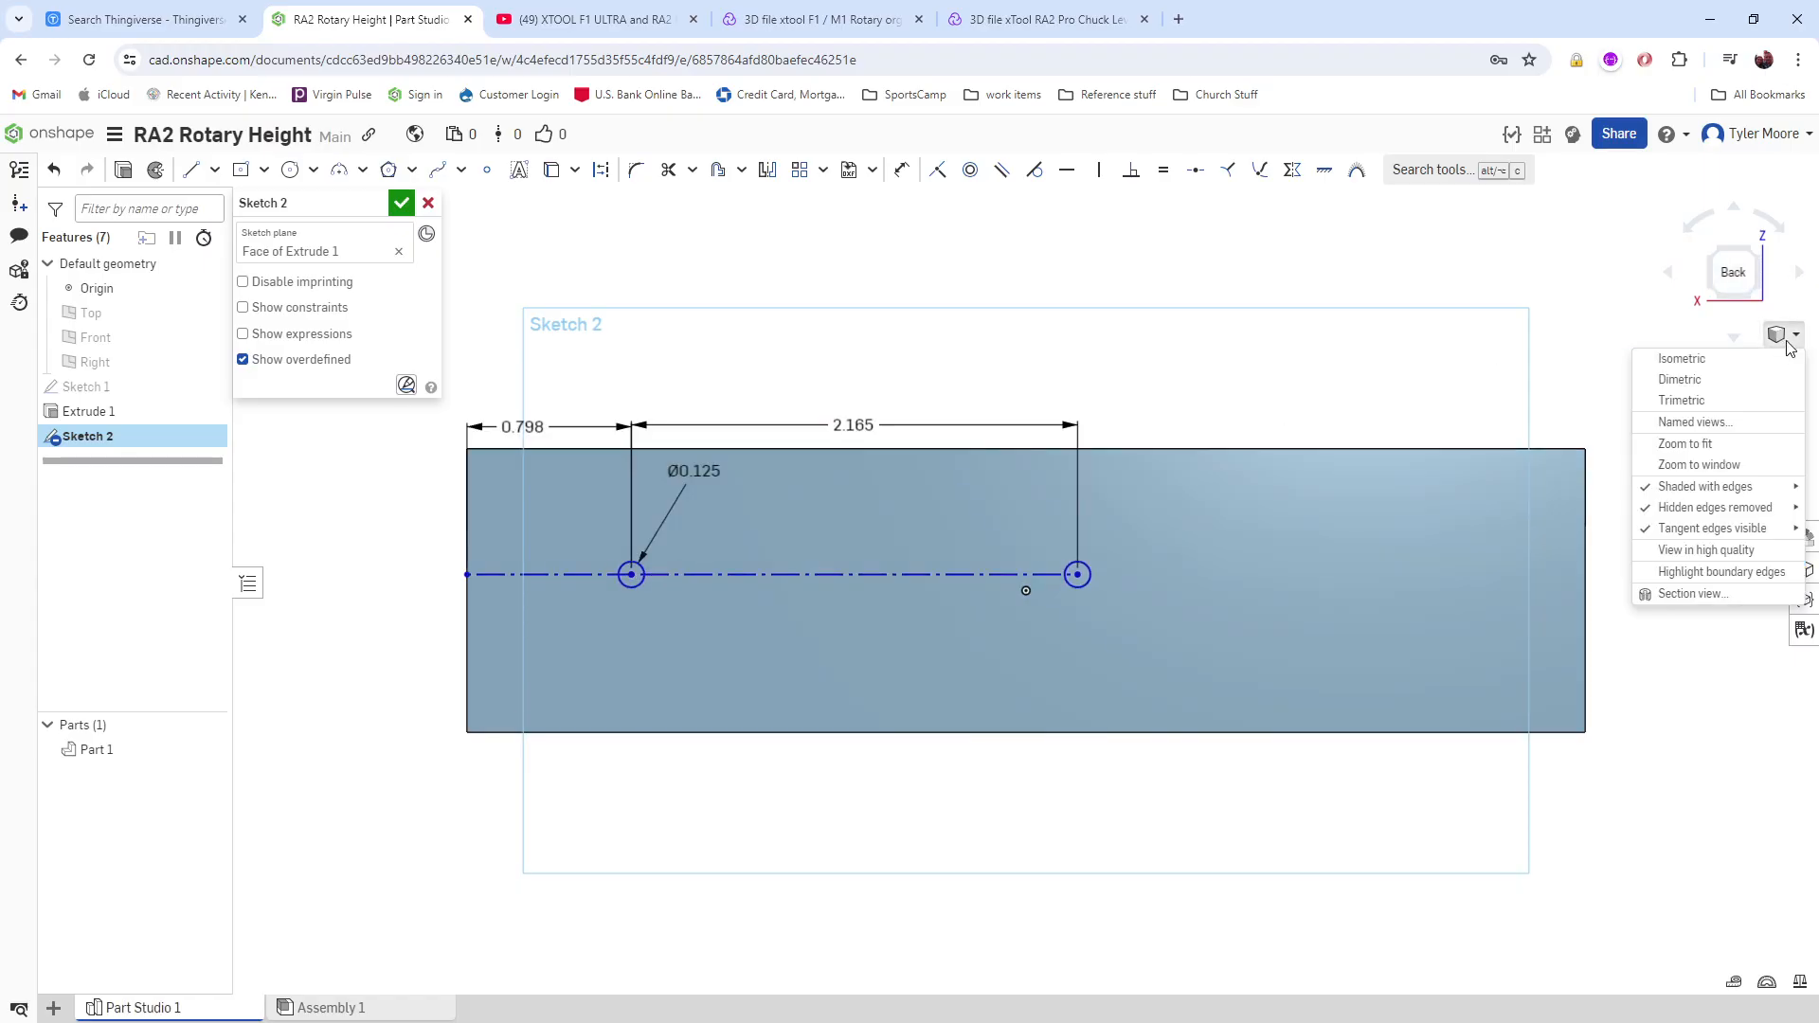
mouse_move(1743, 487)
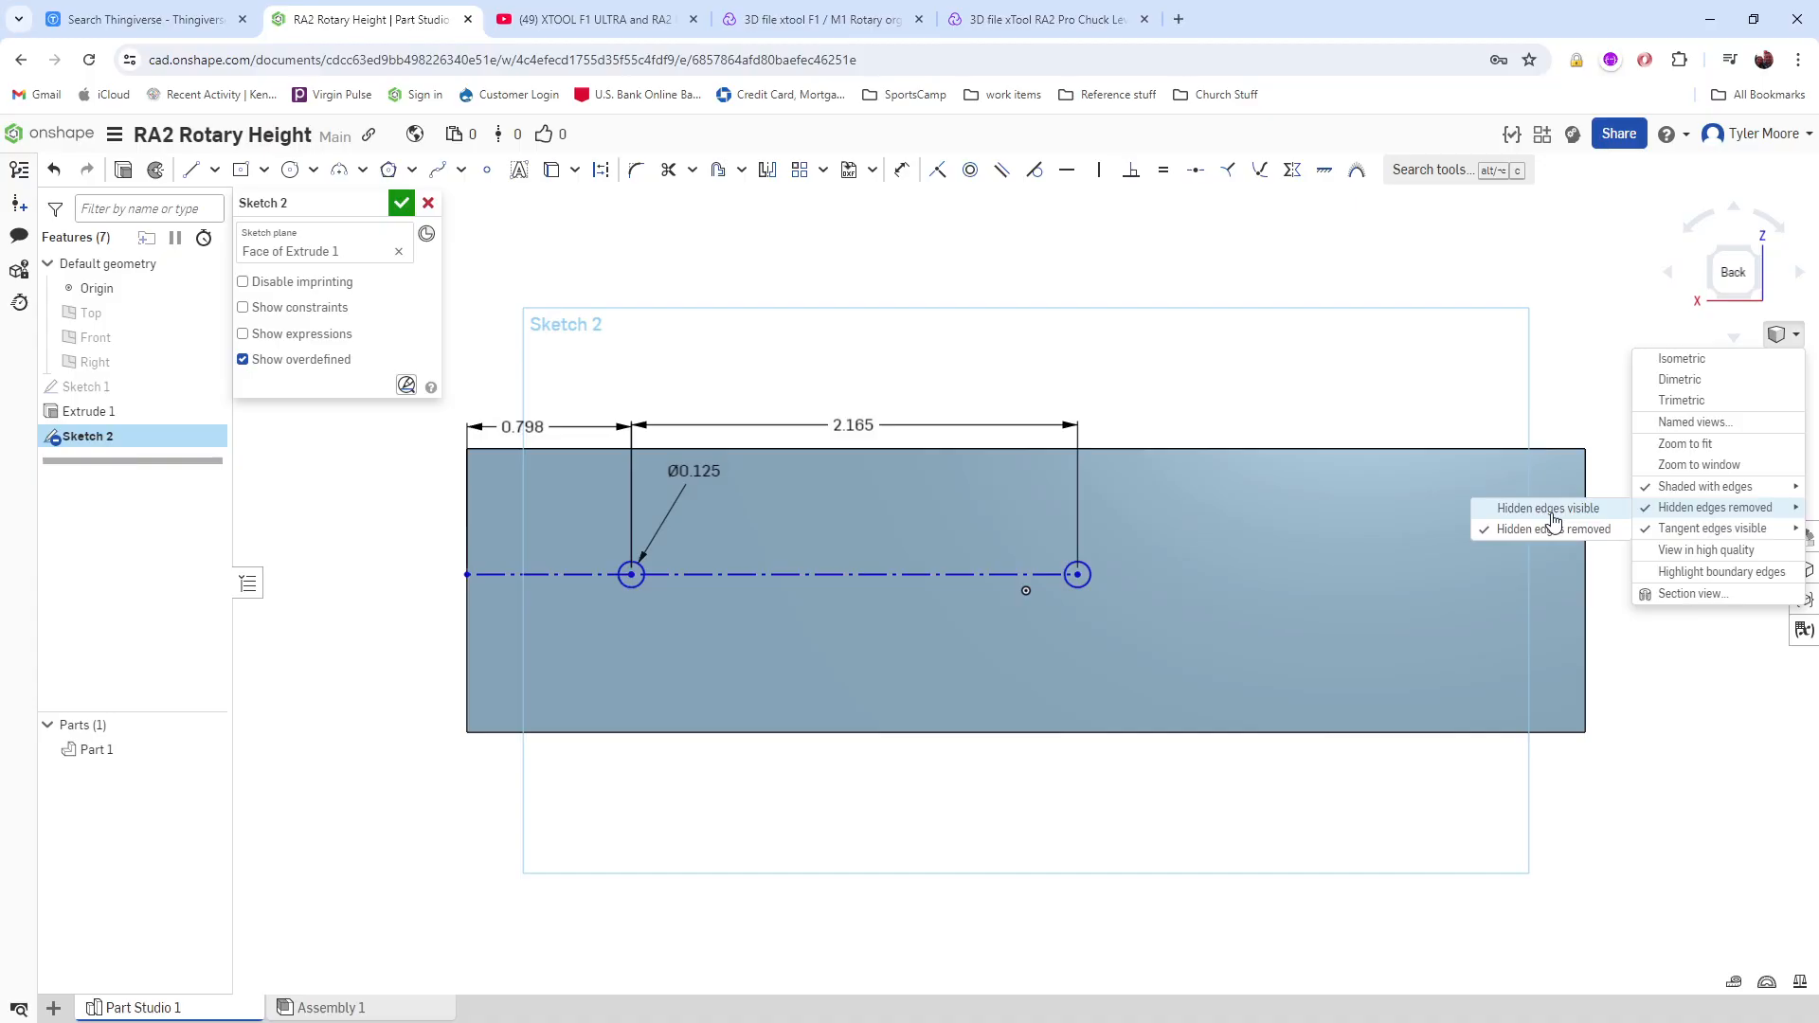
click(1554, 520)
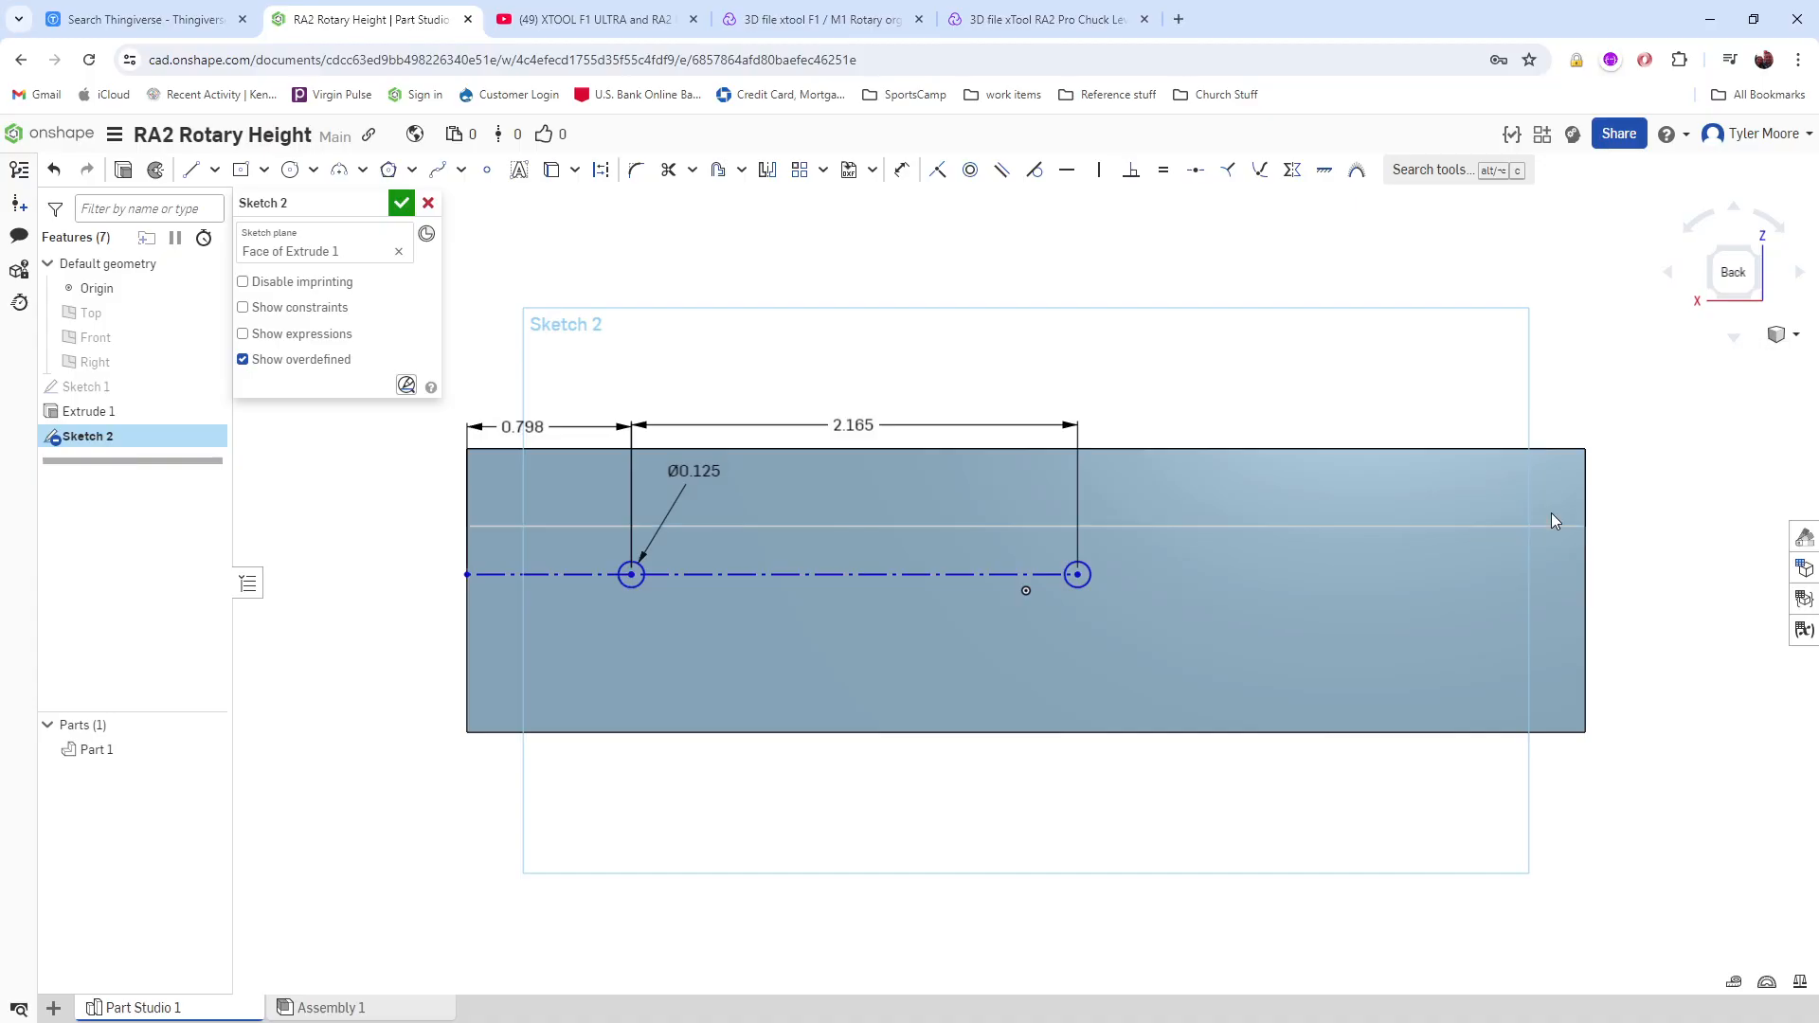
right_drag(446, 531, 525, 532)
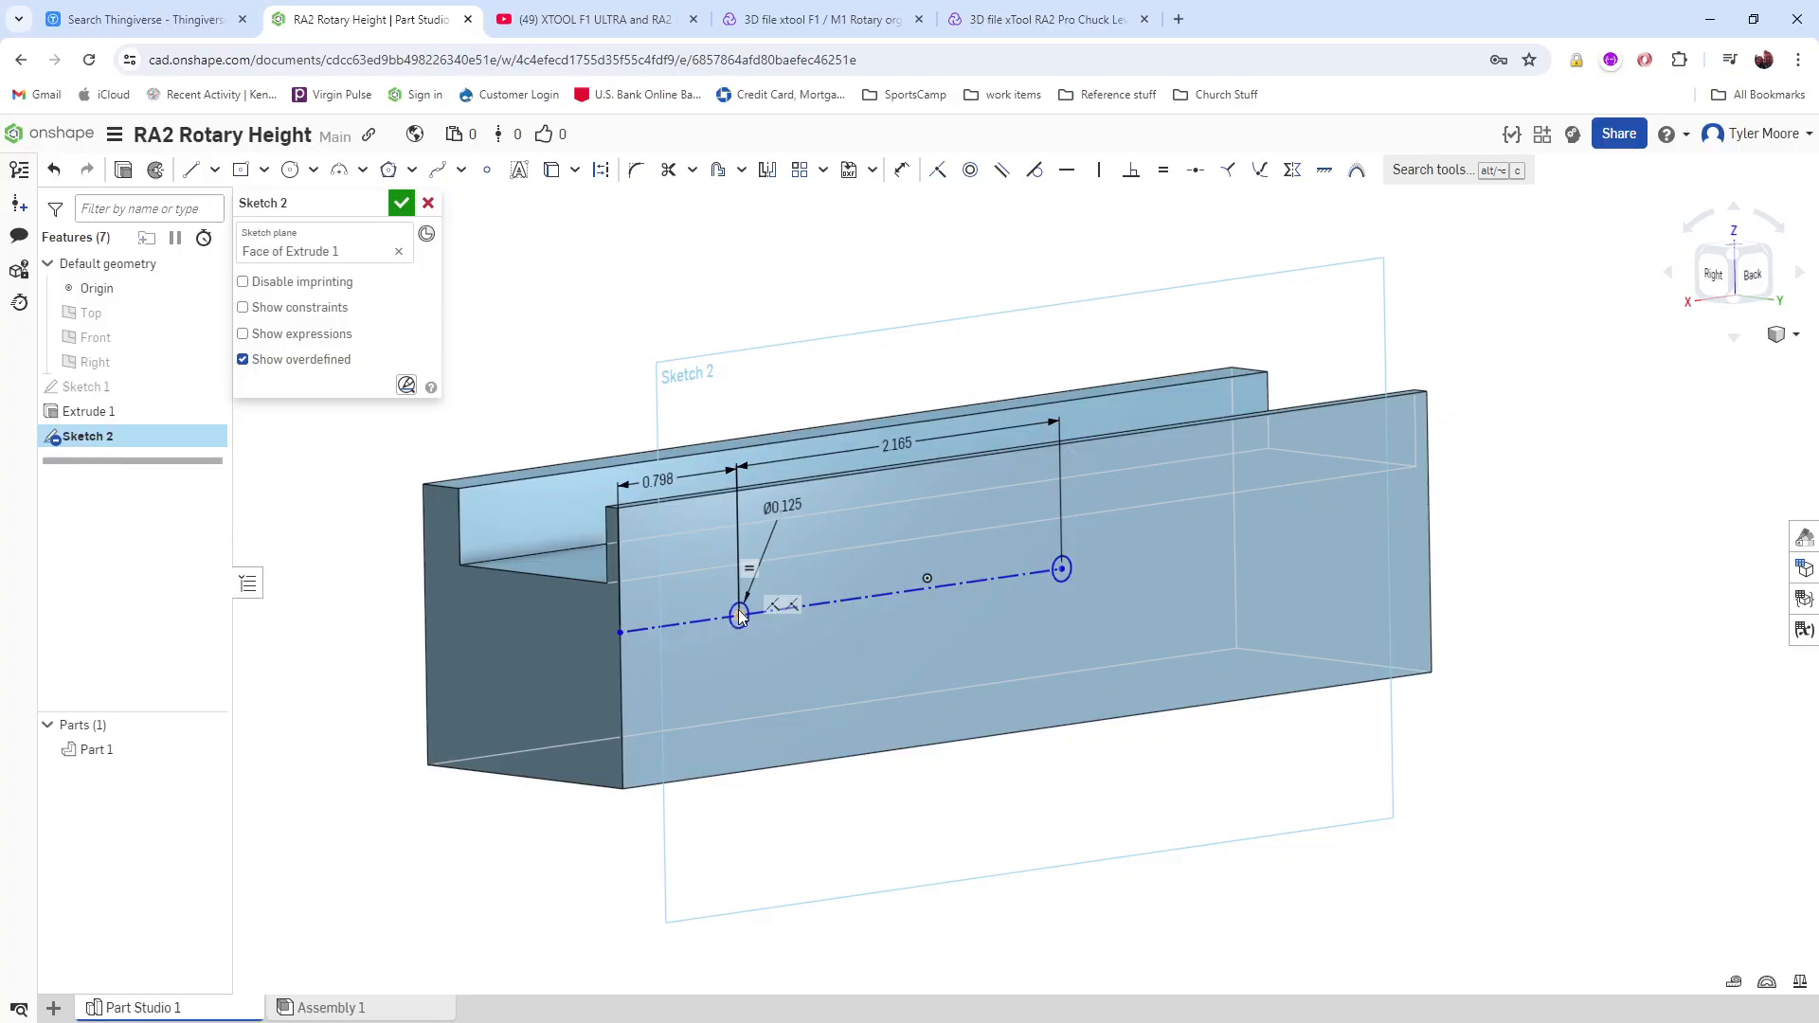
drag(739, 614, 739, 542)
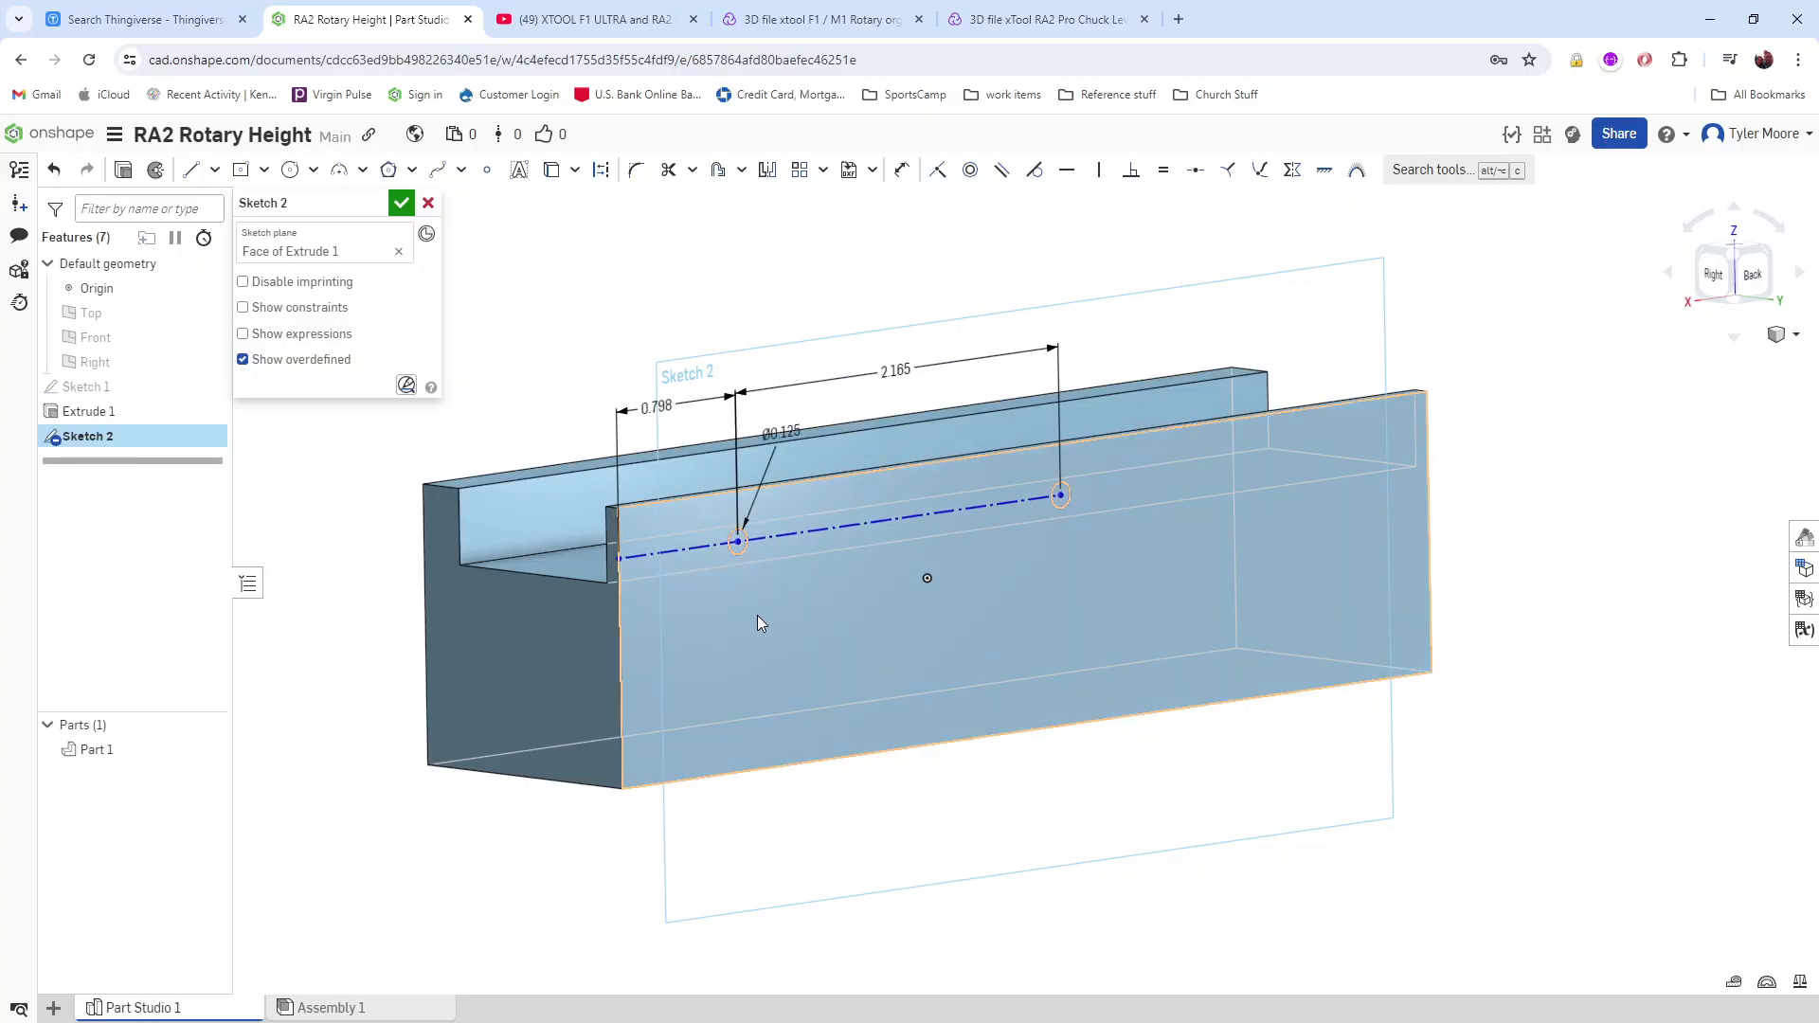
Step: Dimension the vertical distance from the hidden notch-floor edge up to the circles' construction line at 0.1825 in
key(n)
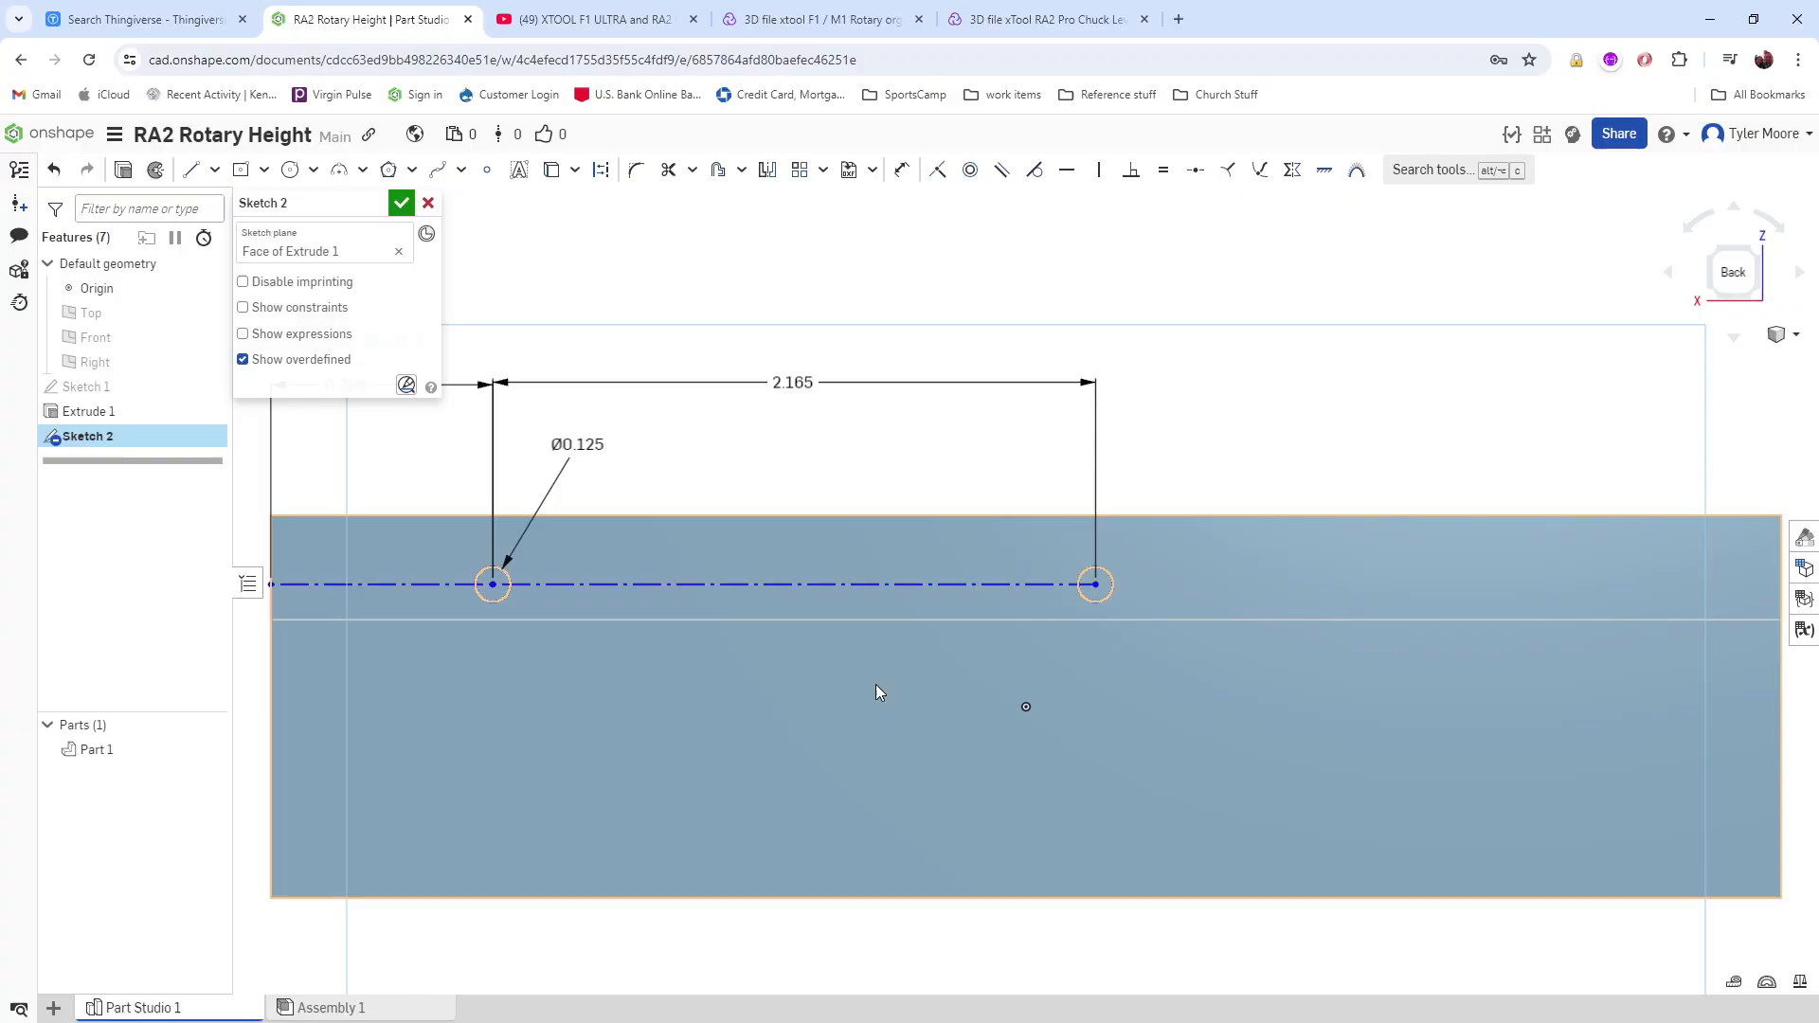
scroll(1069, 662, down, 3)
scroll(934, 594, up, 3)
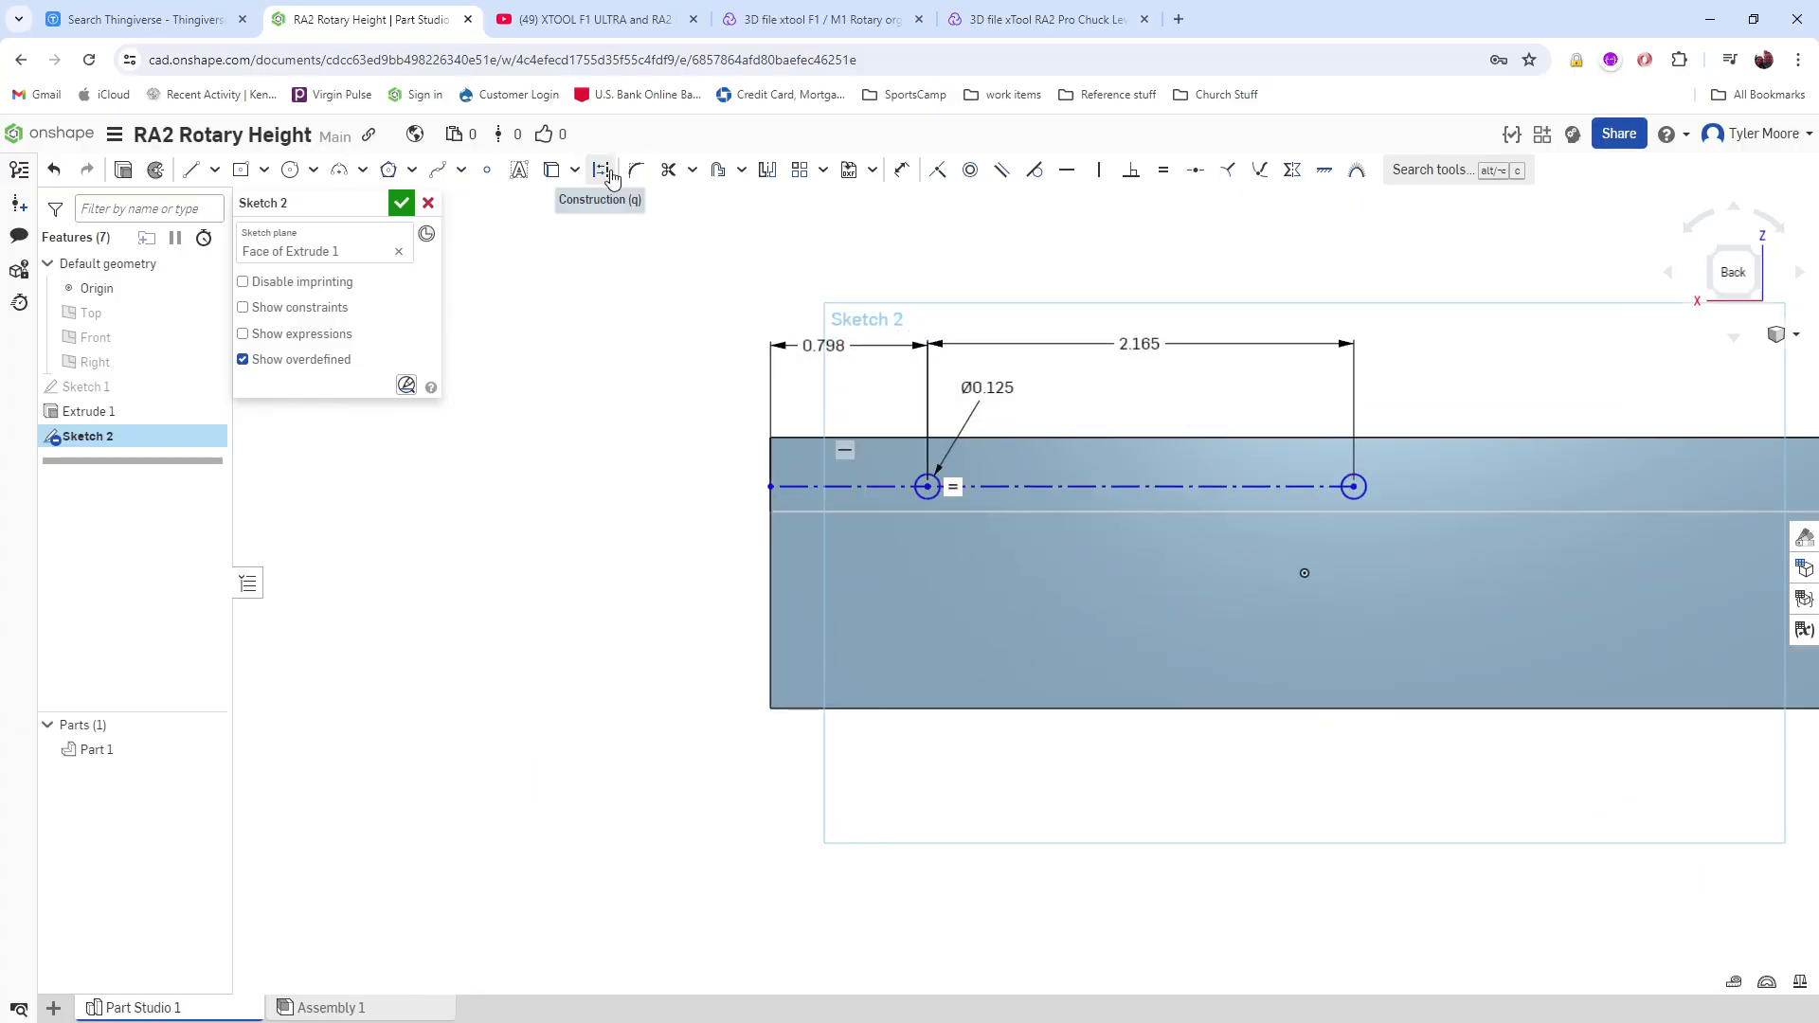
click(901, 170)
click(874, 512)
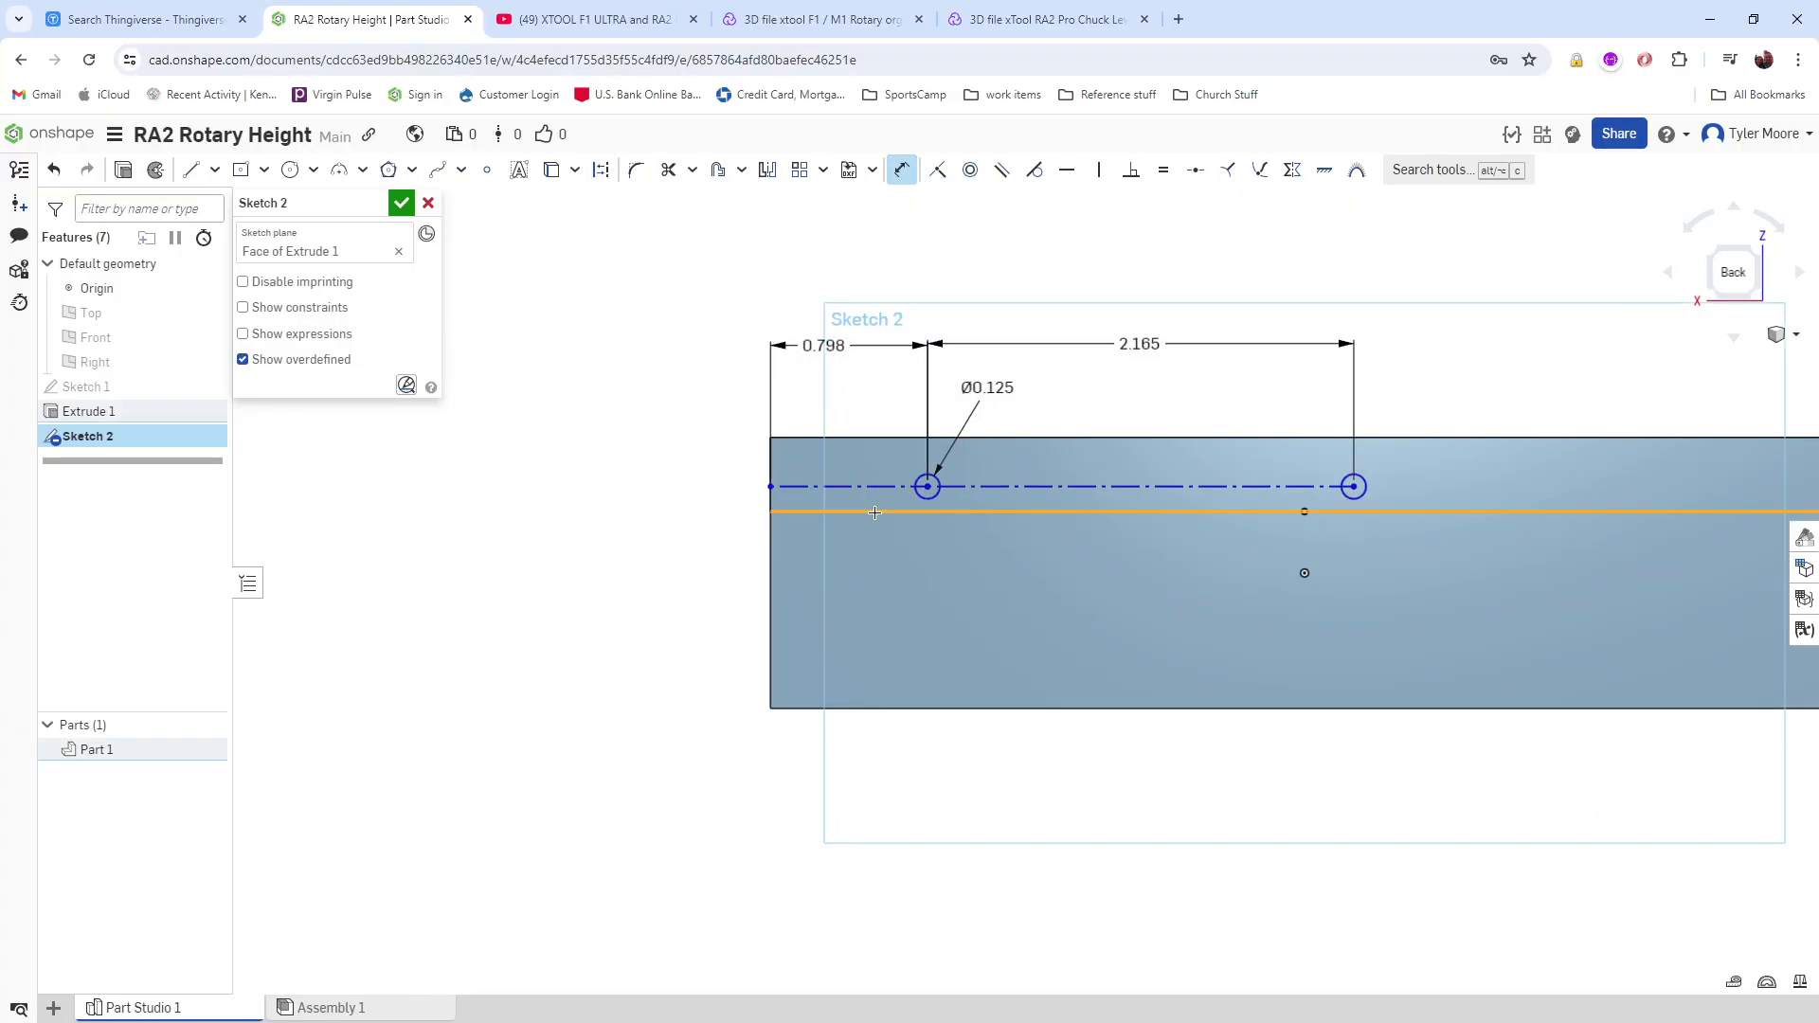
click(833, 486)
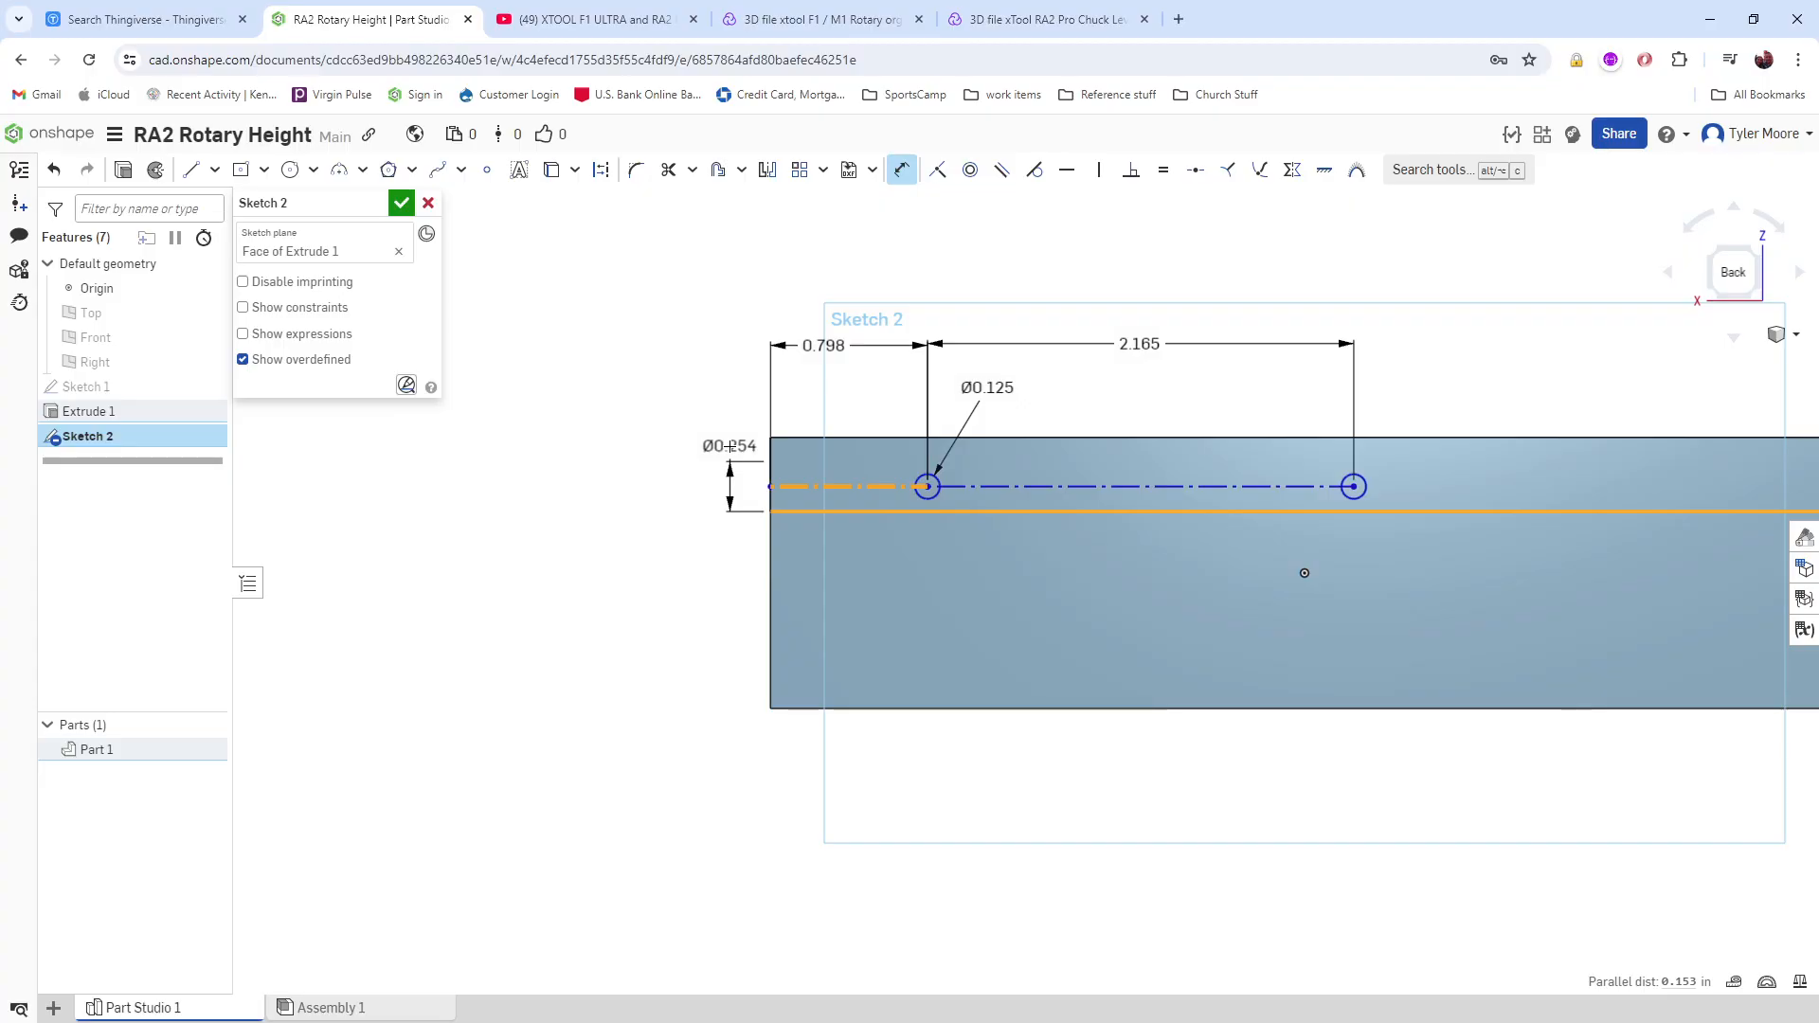
drag(730, 446, 702, 445)
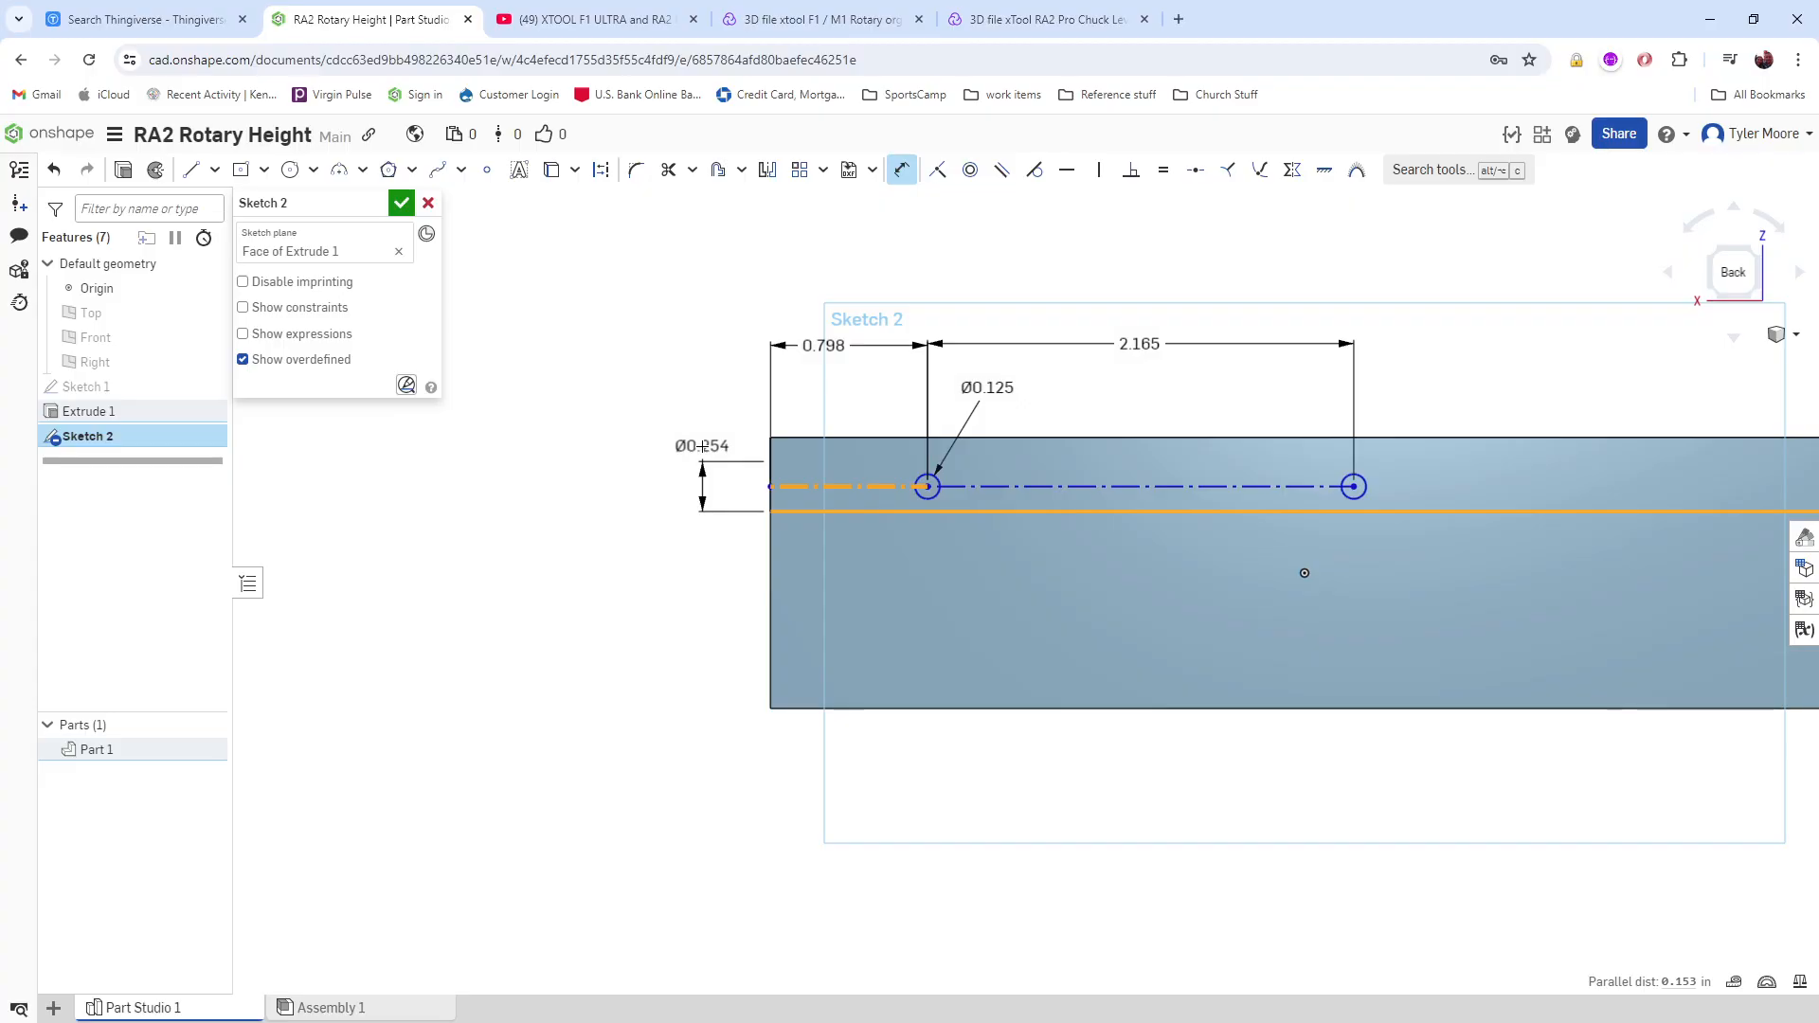
drag(702, 446, 704, 581)
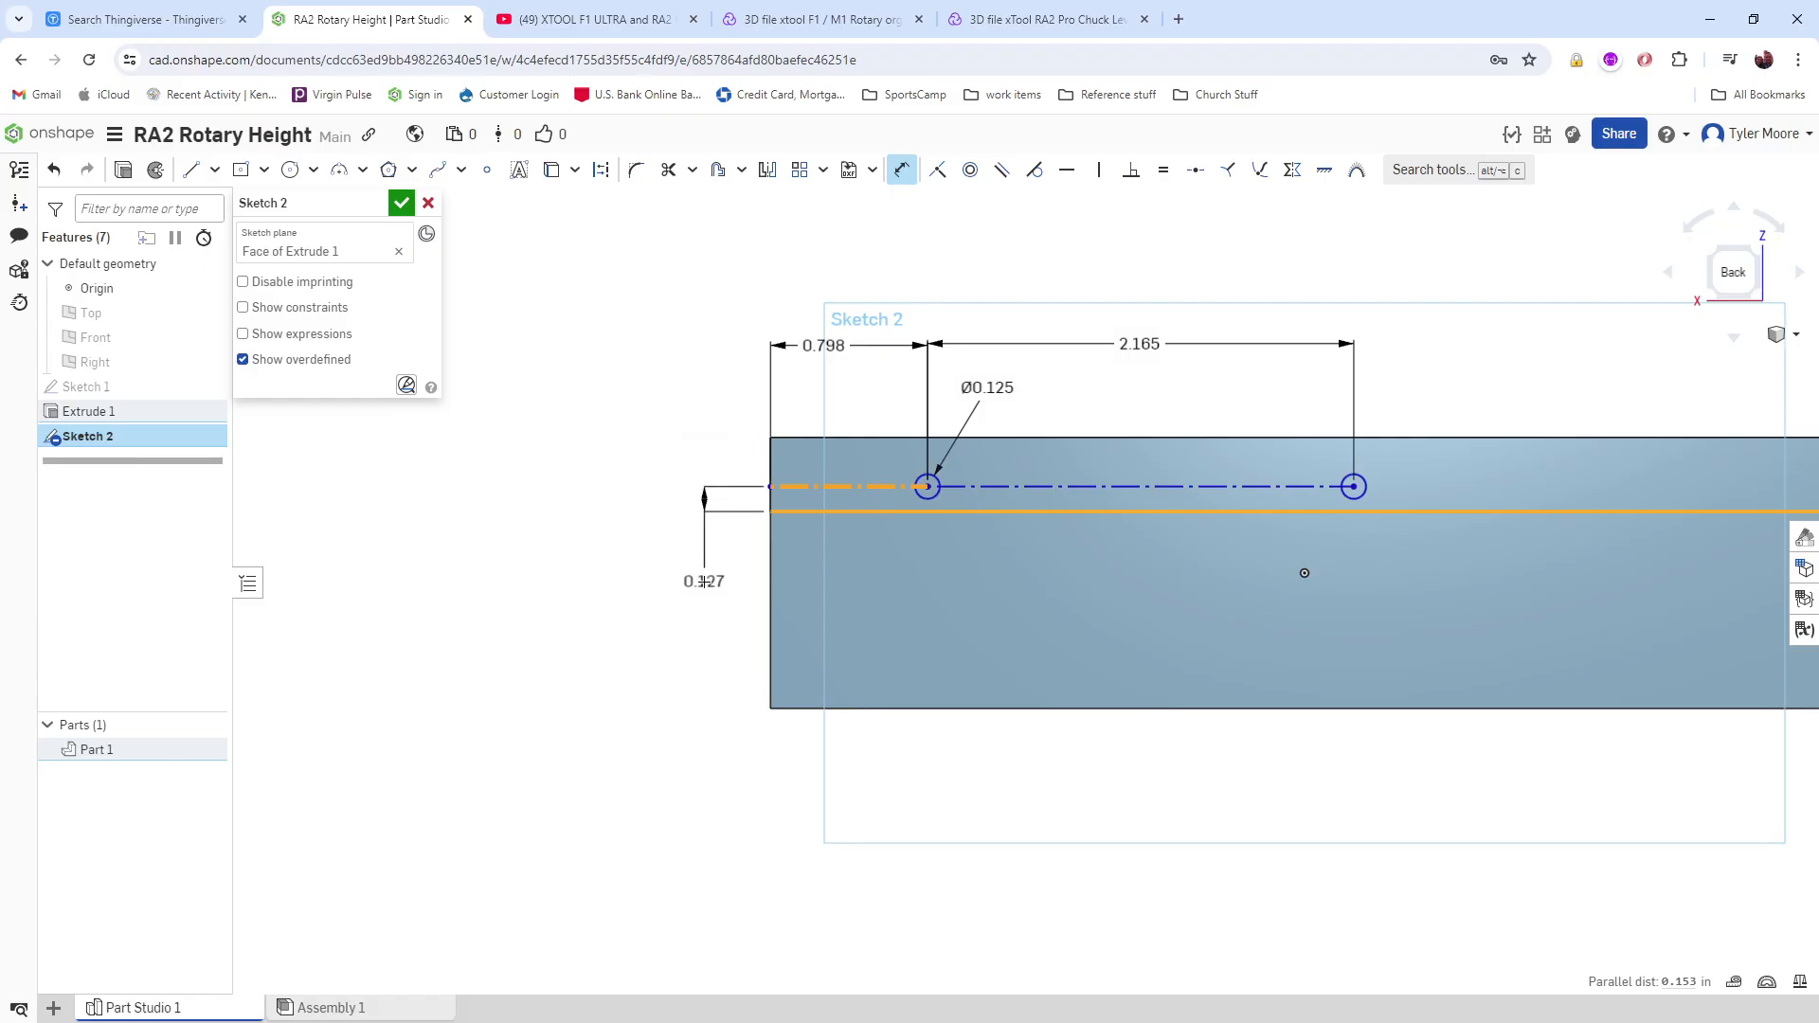
double_click(704, 580)
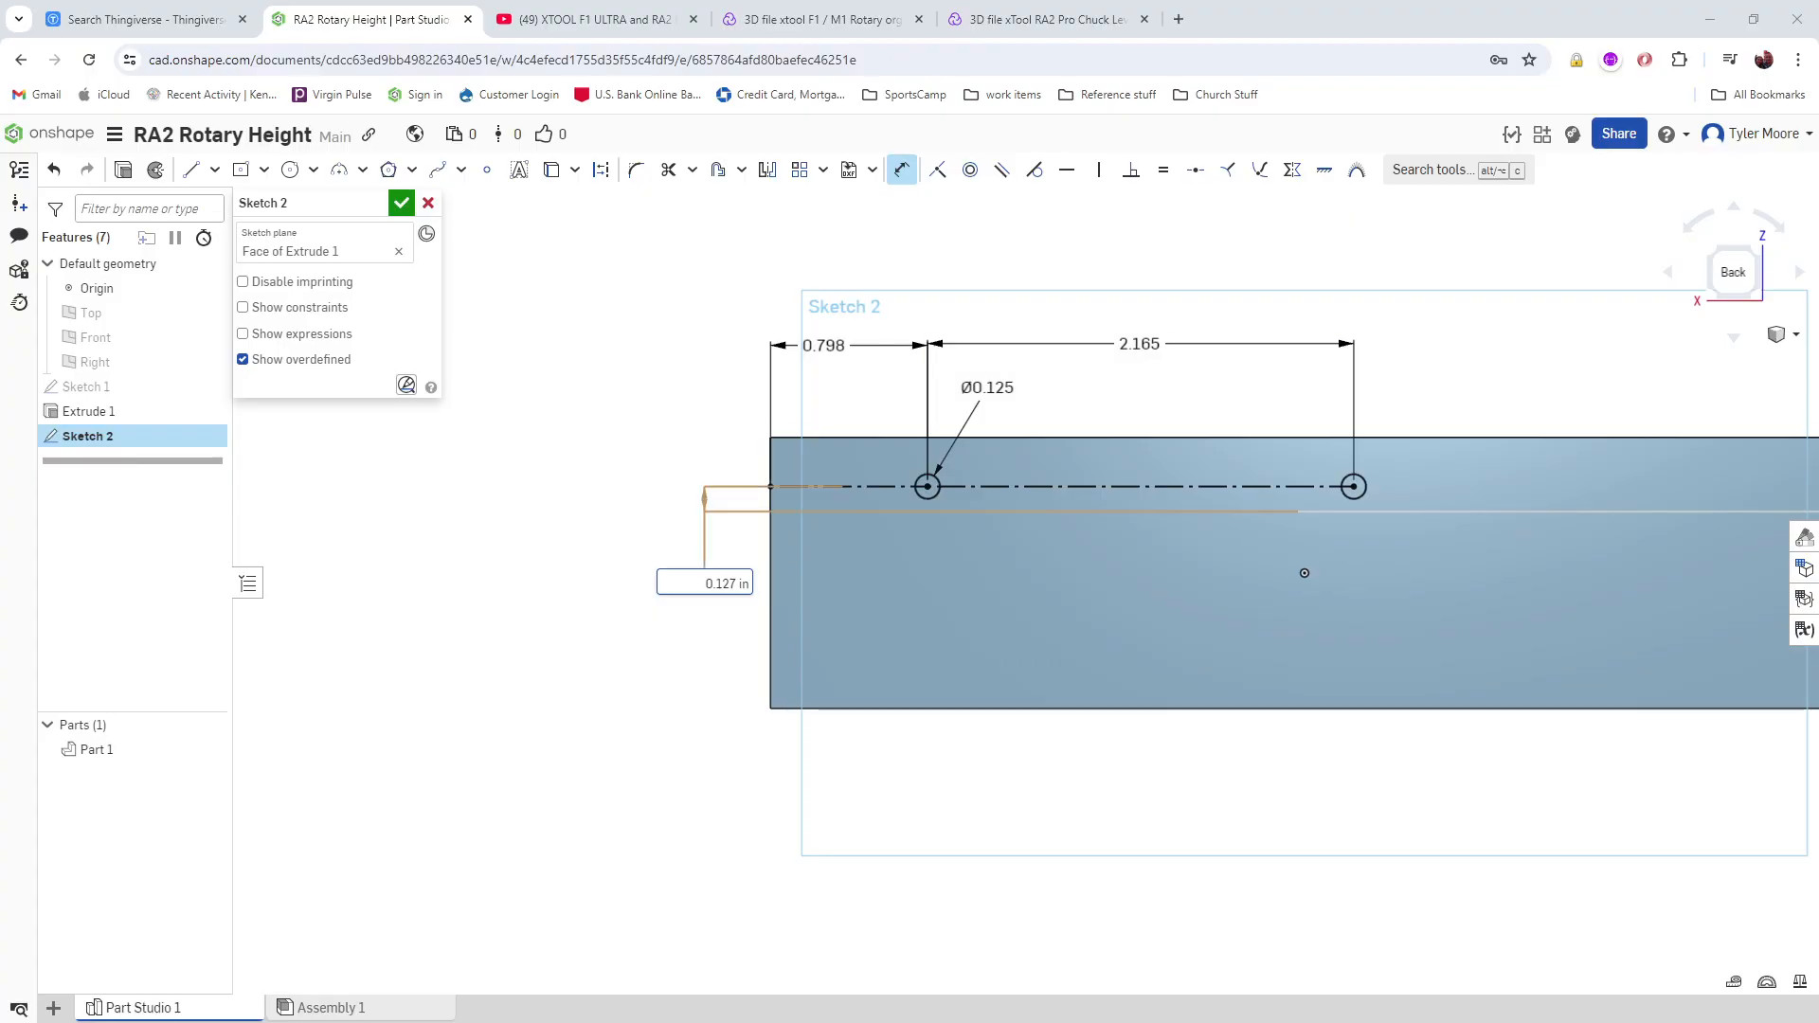
click(726, 581)
text(18)
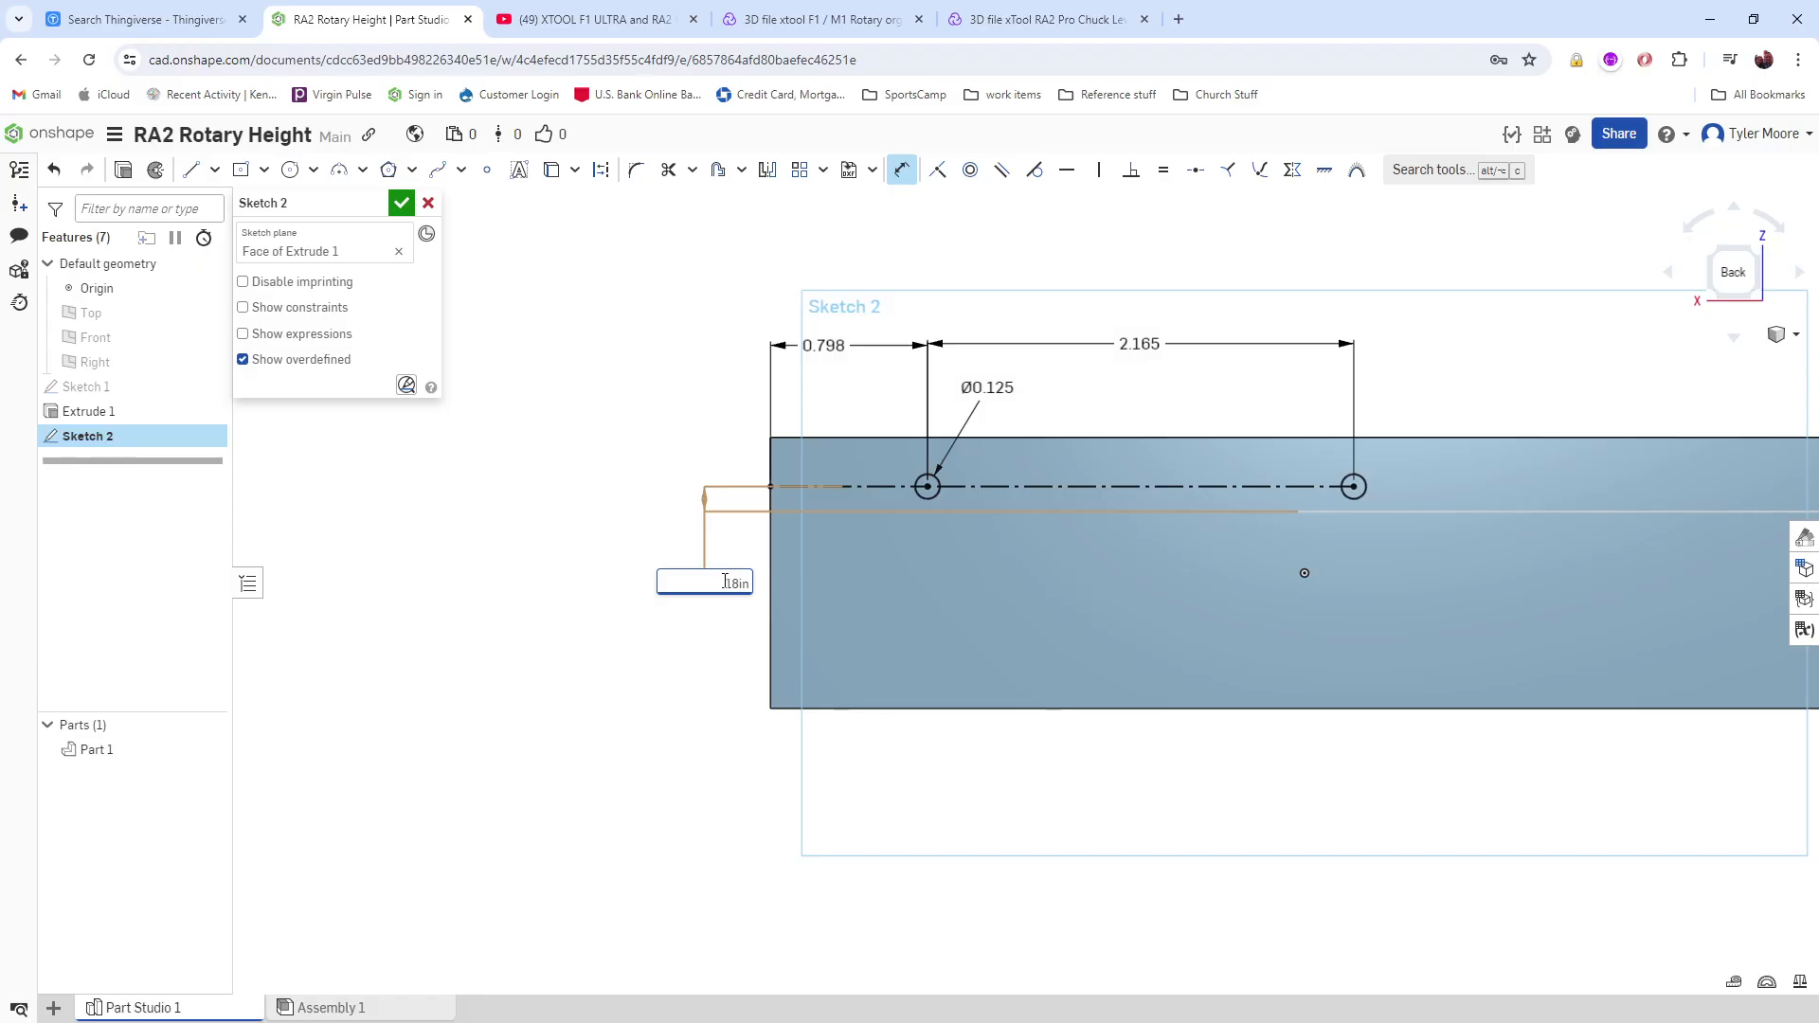
text(25)
key(Return)
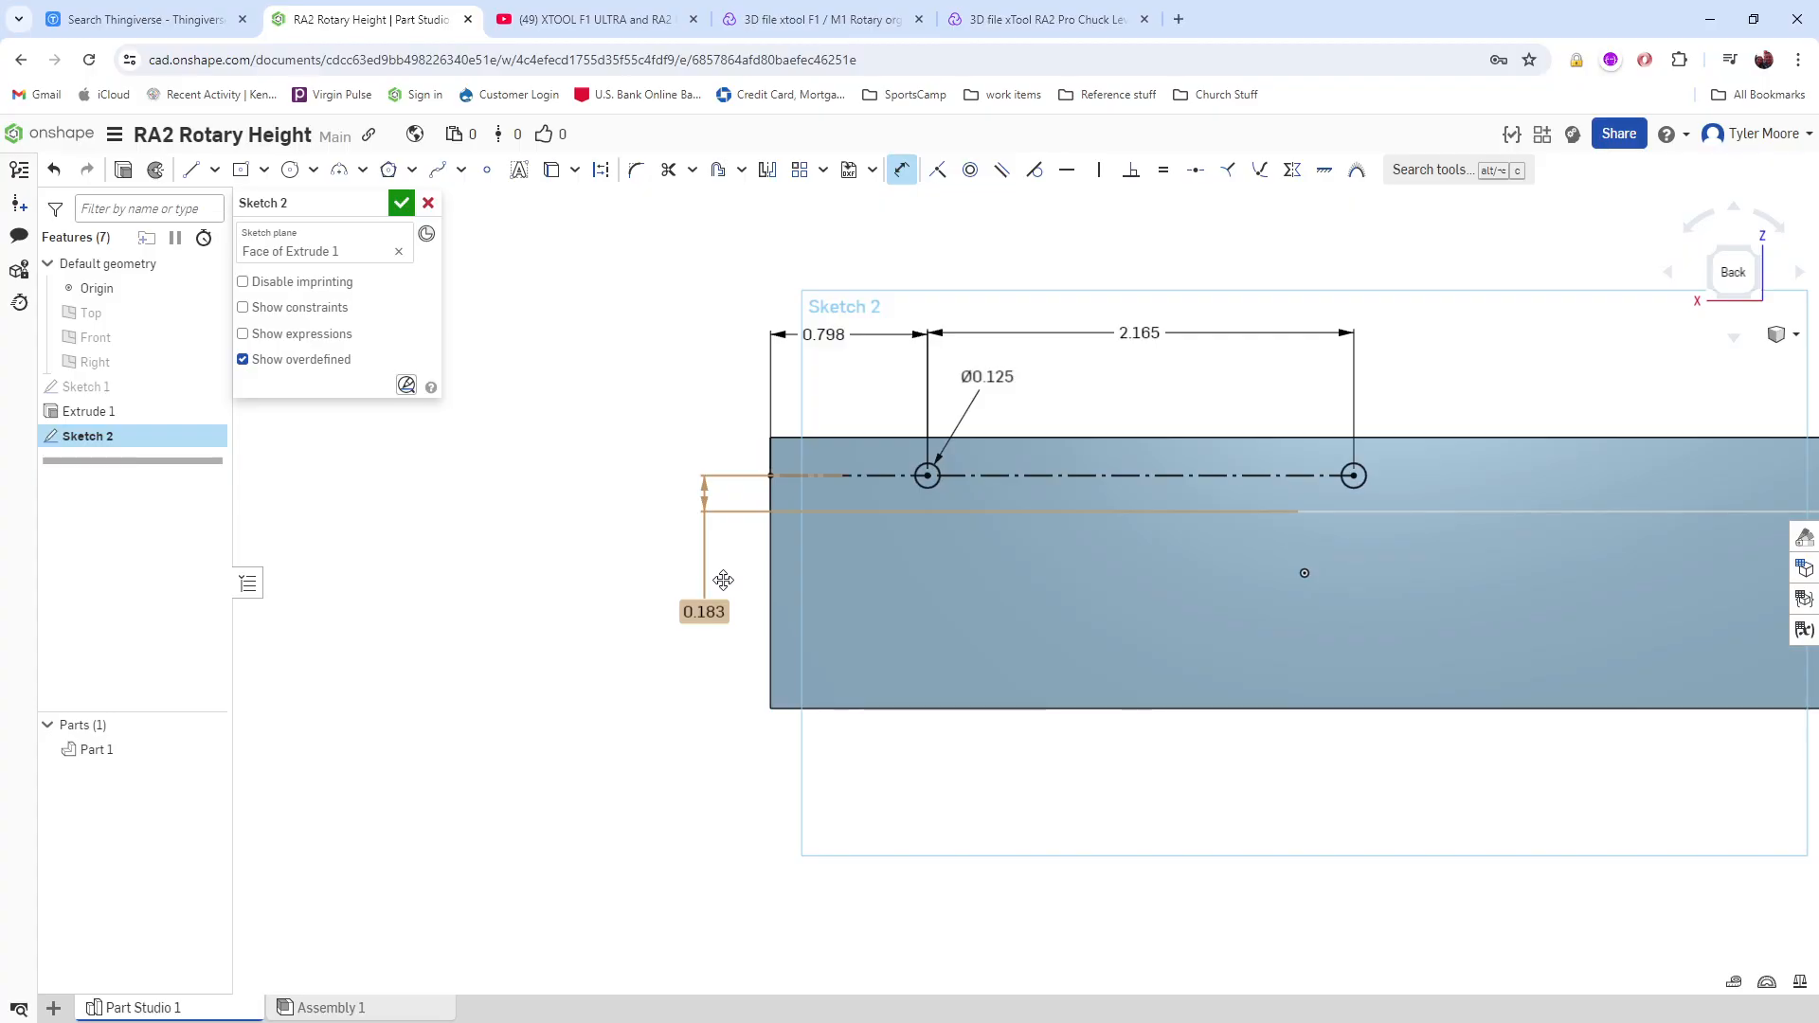
Step: Extrude the two sketched circles as a Remove operation with the Through all end type, cutting holes through both side walls
key(f)
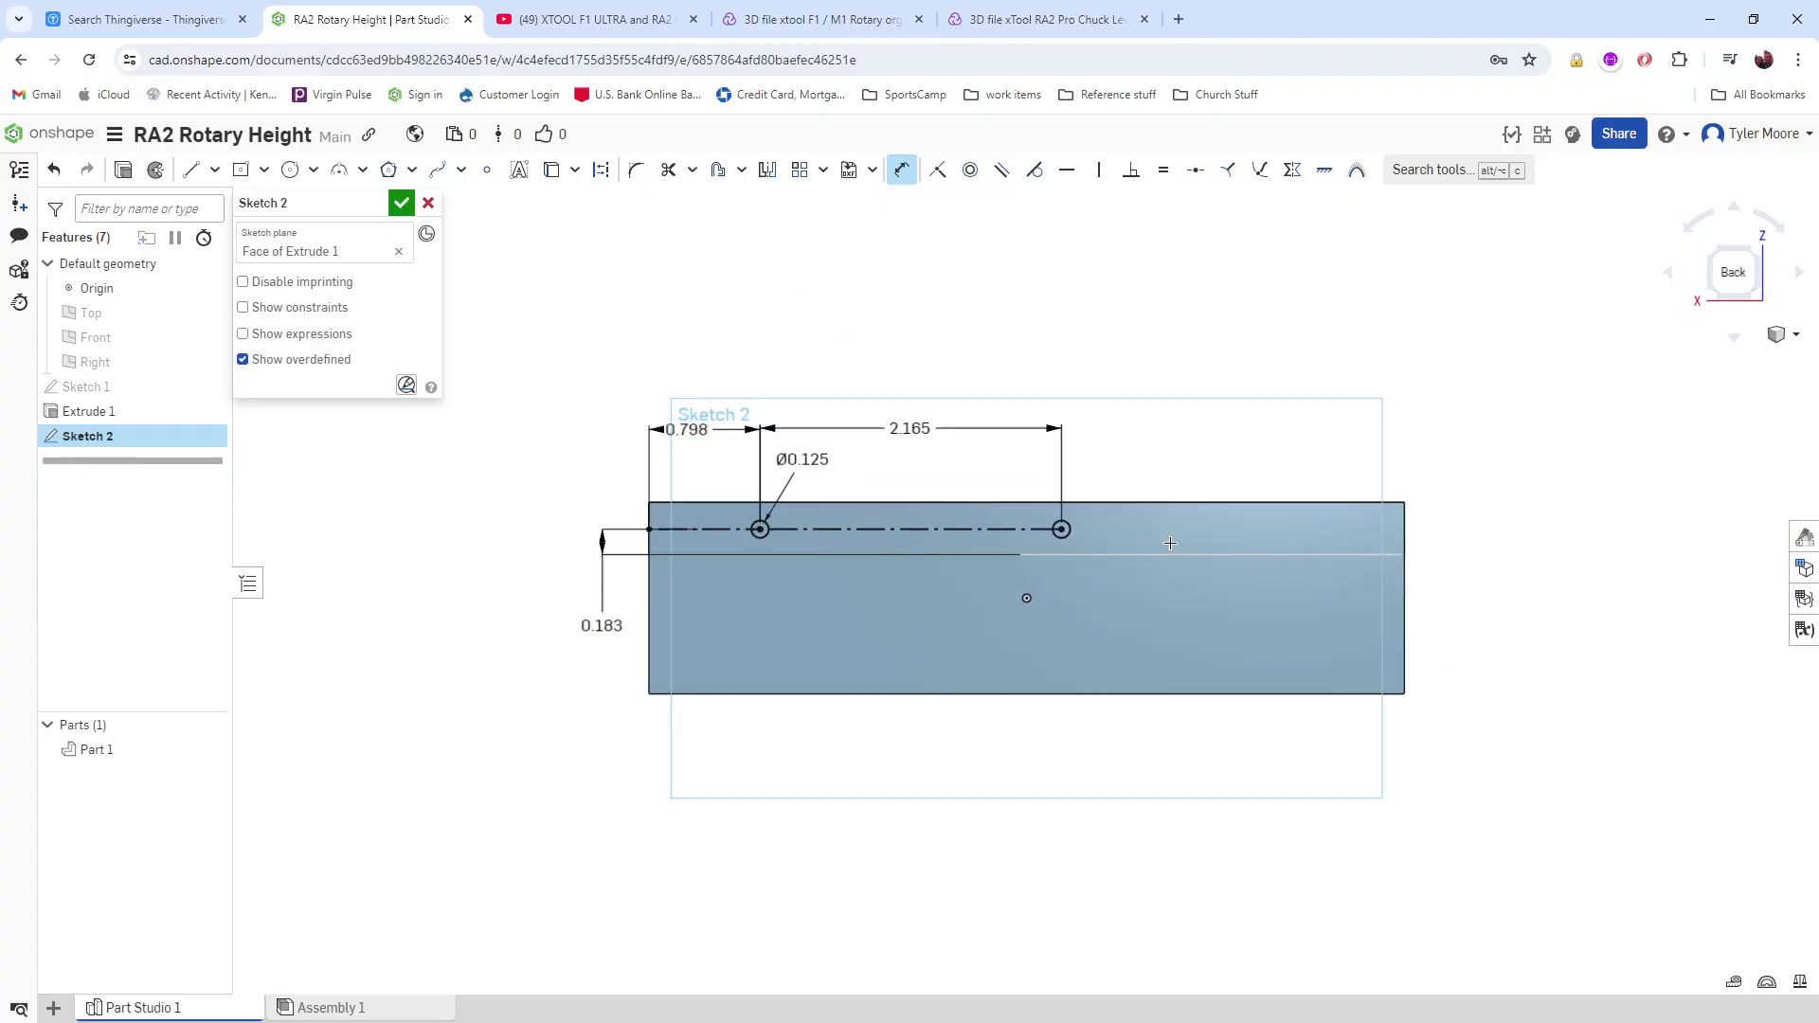
scroll(1170, 543, up, 1)
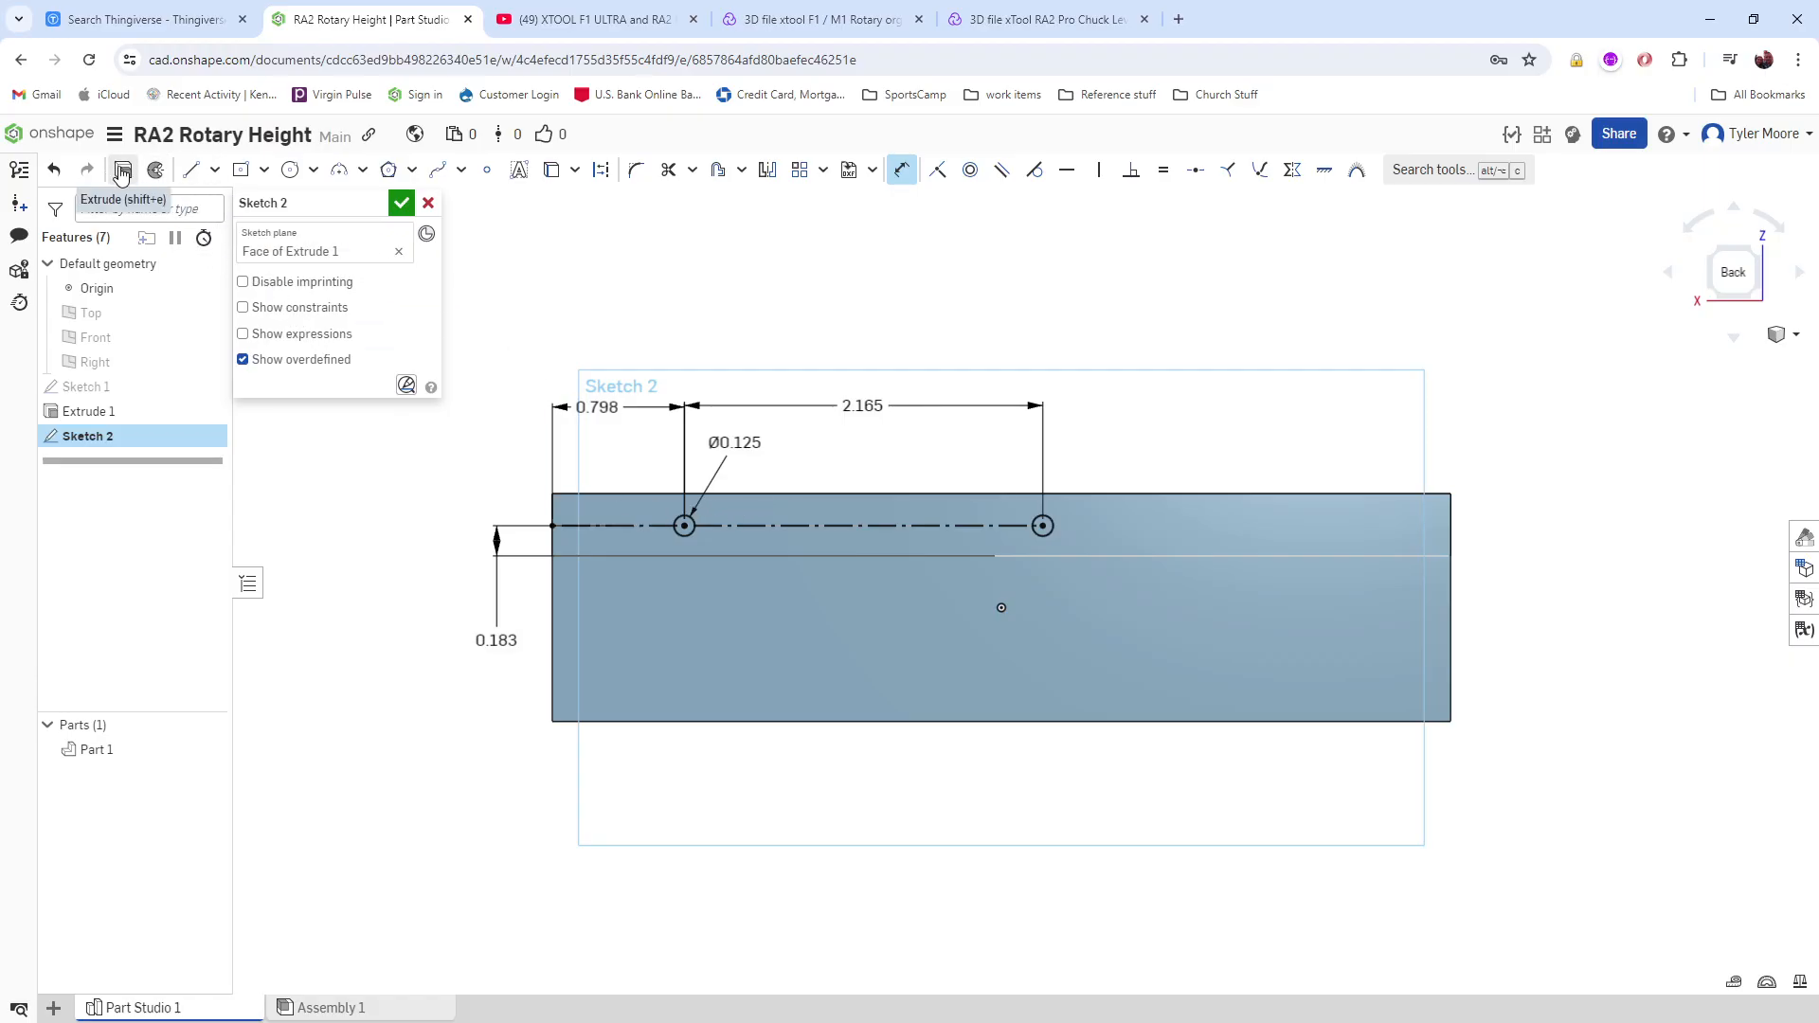
click(122, 172)
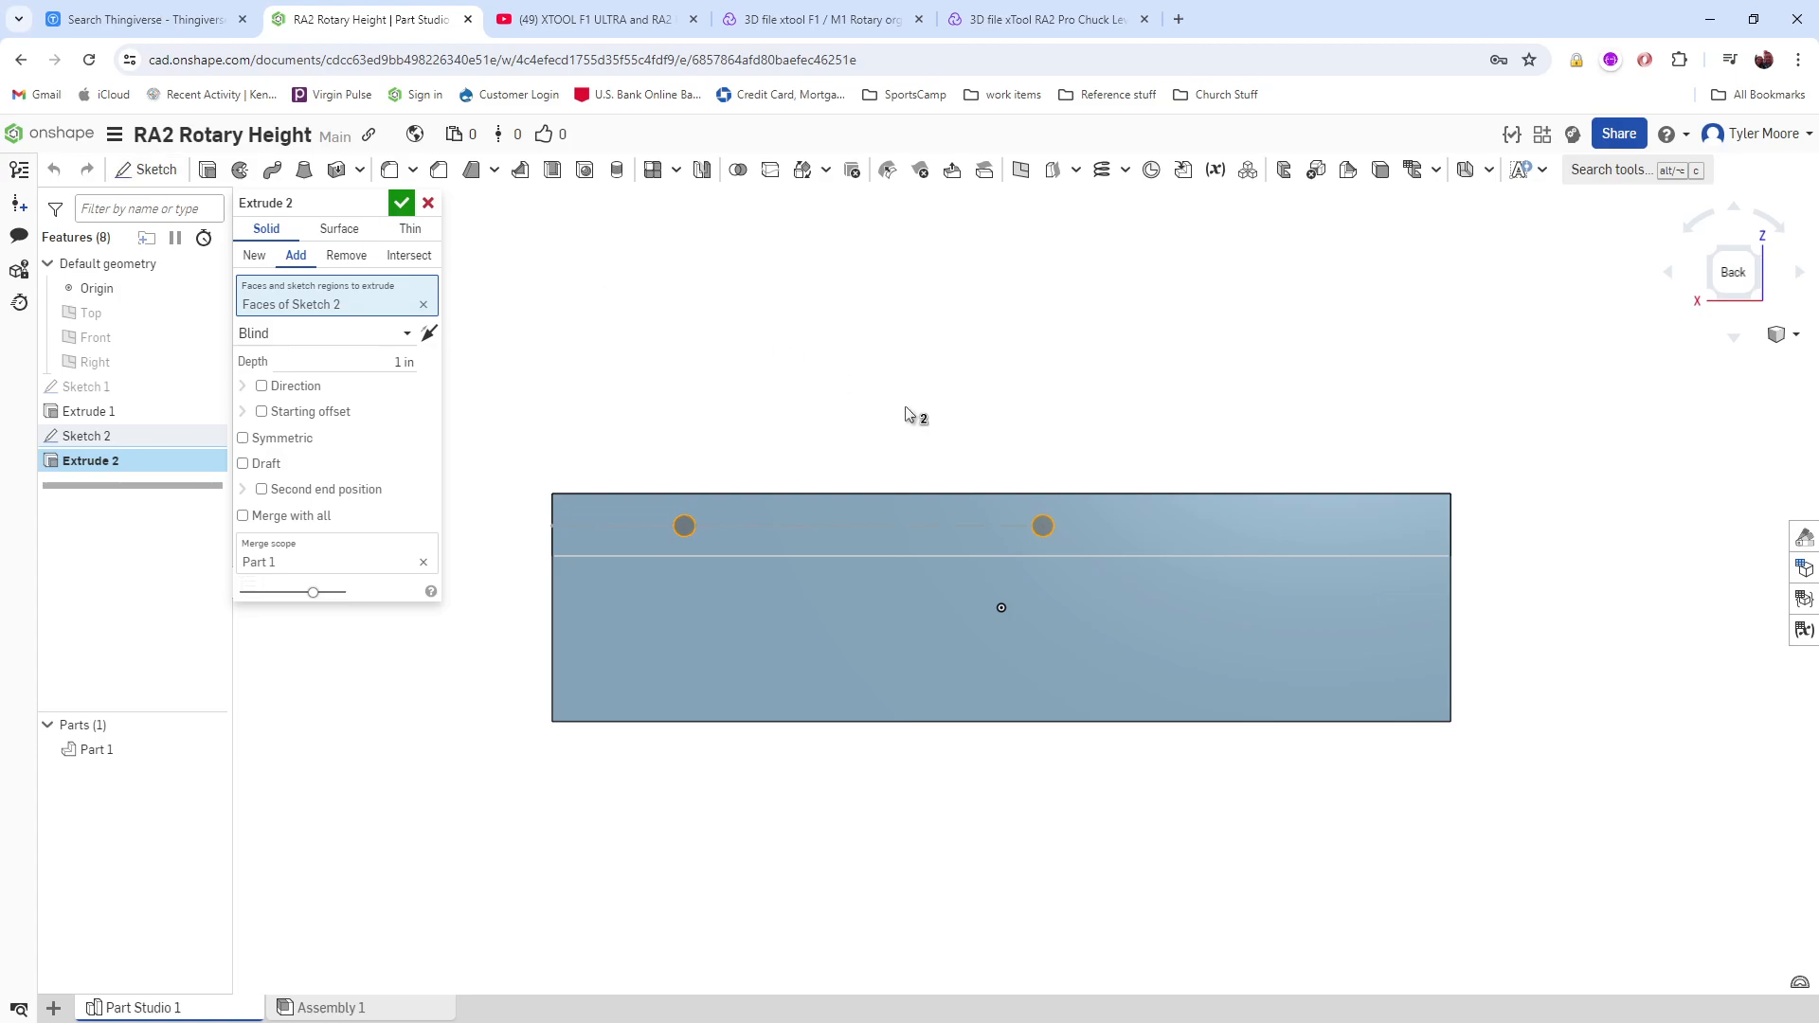
click(1725, 263)
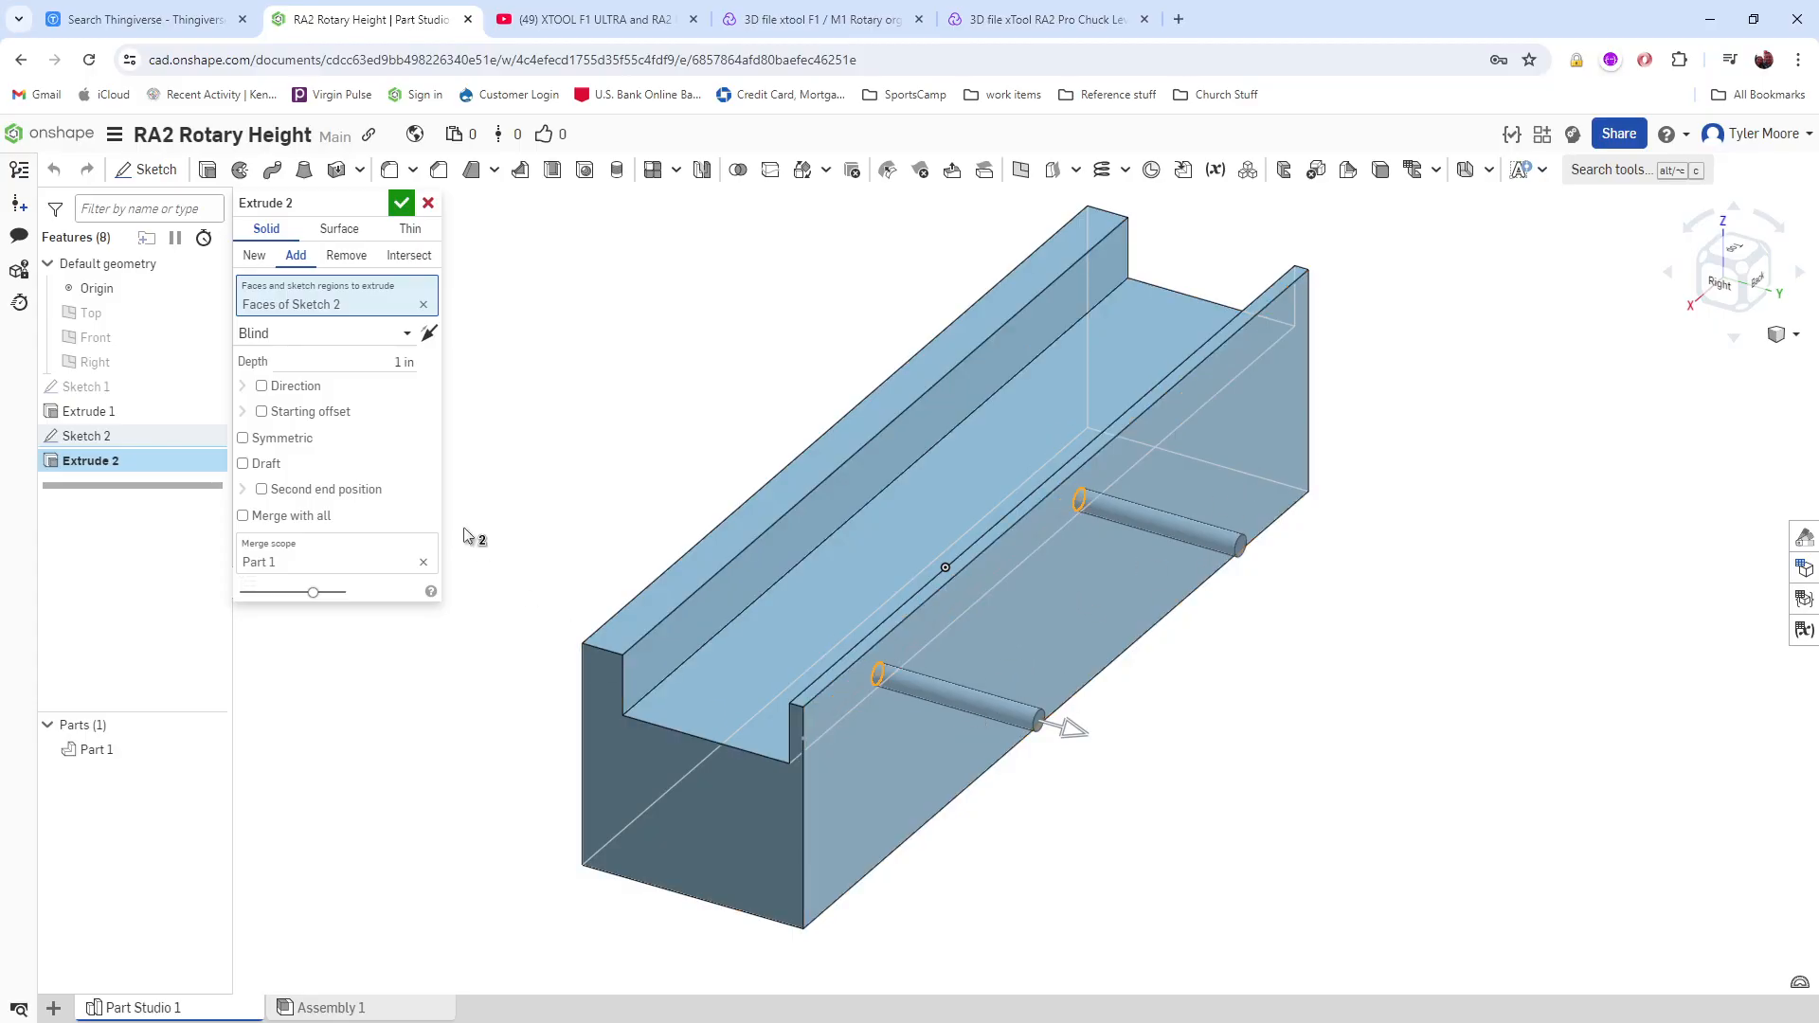
click(342, 257)
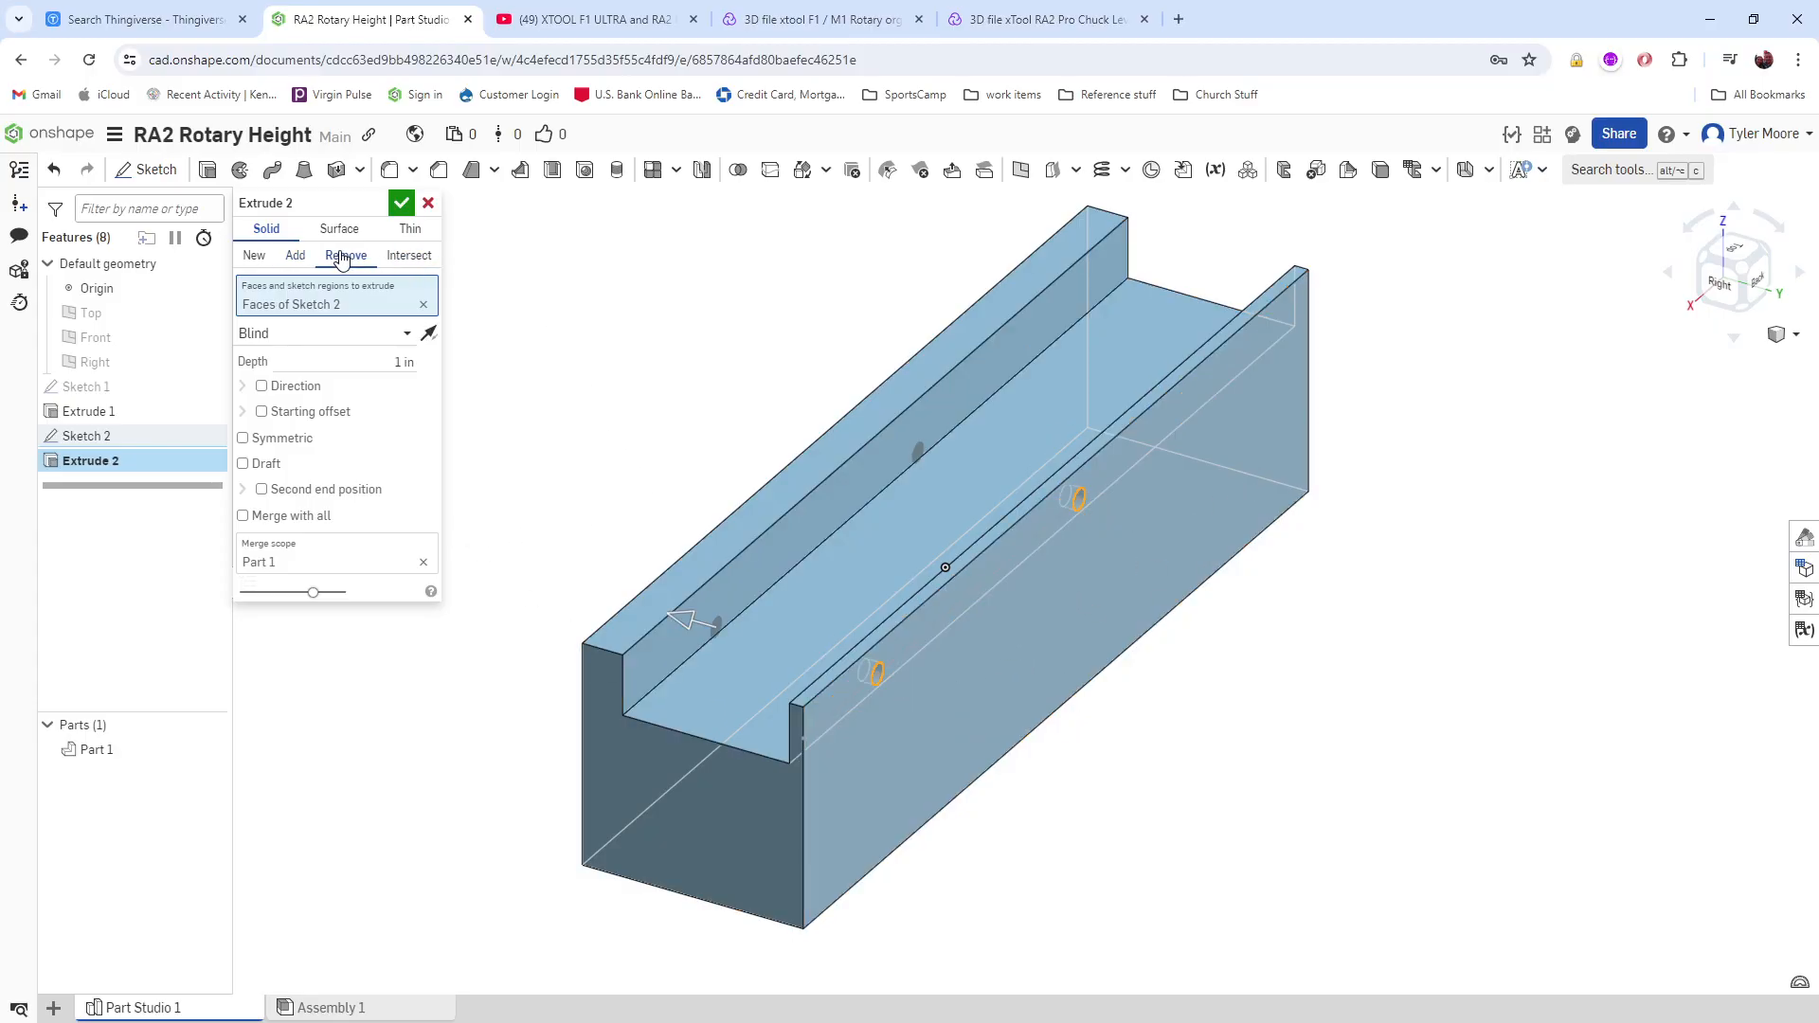
click(275, 330)
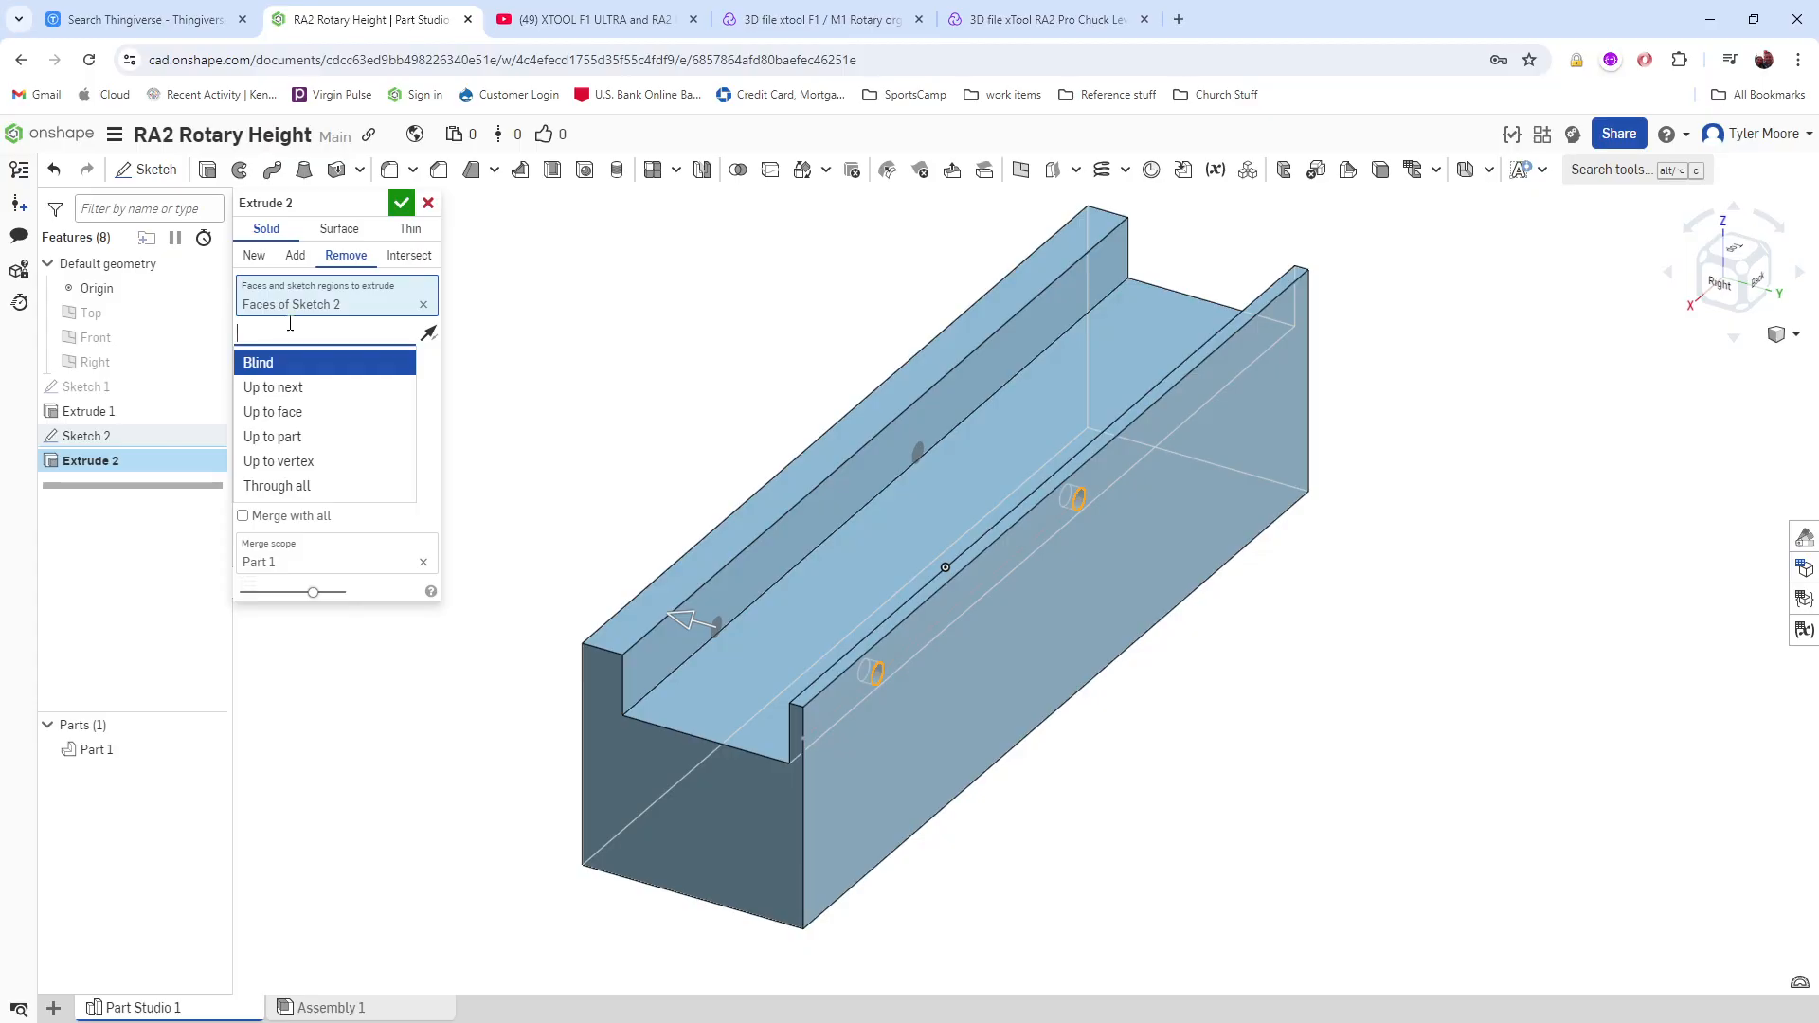
click(302, 493)
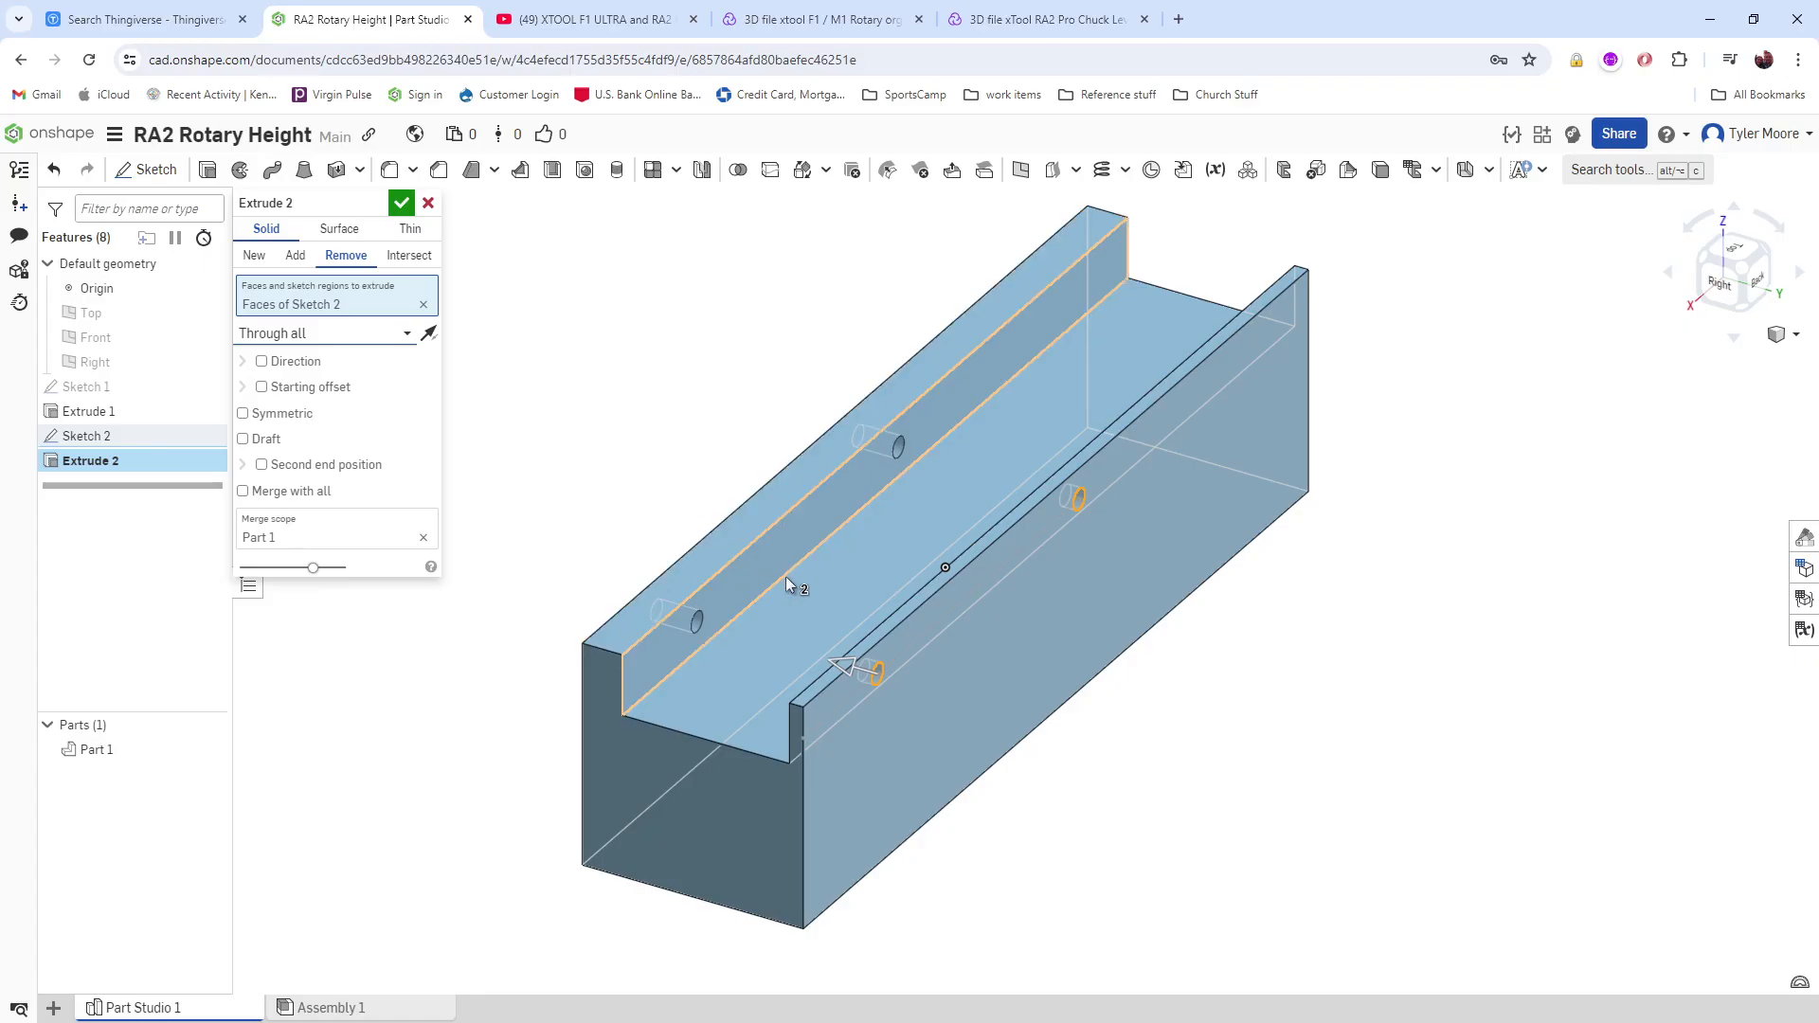
right_drag(787, 576, 780, 521)
click(400, 205)
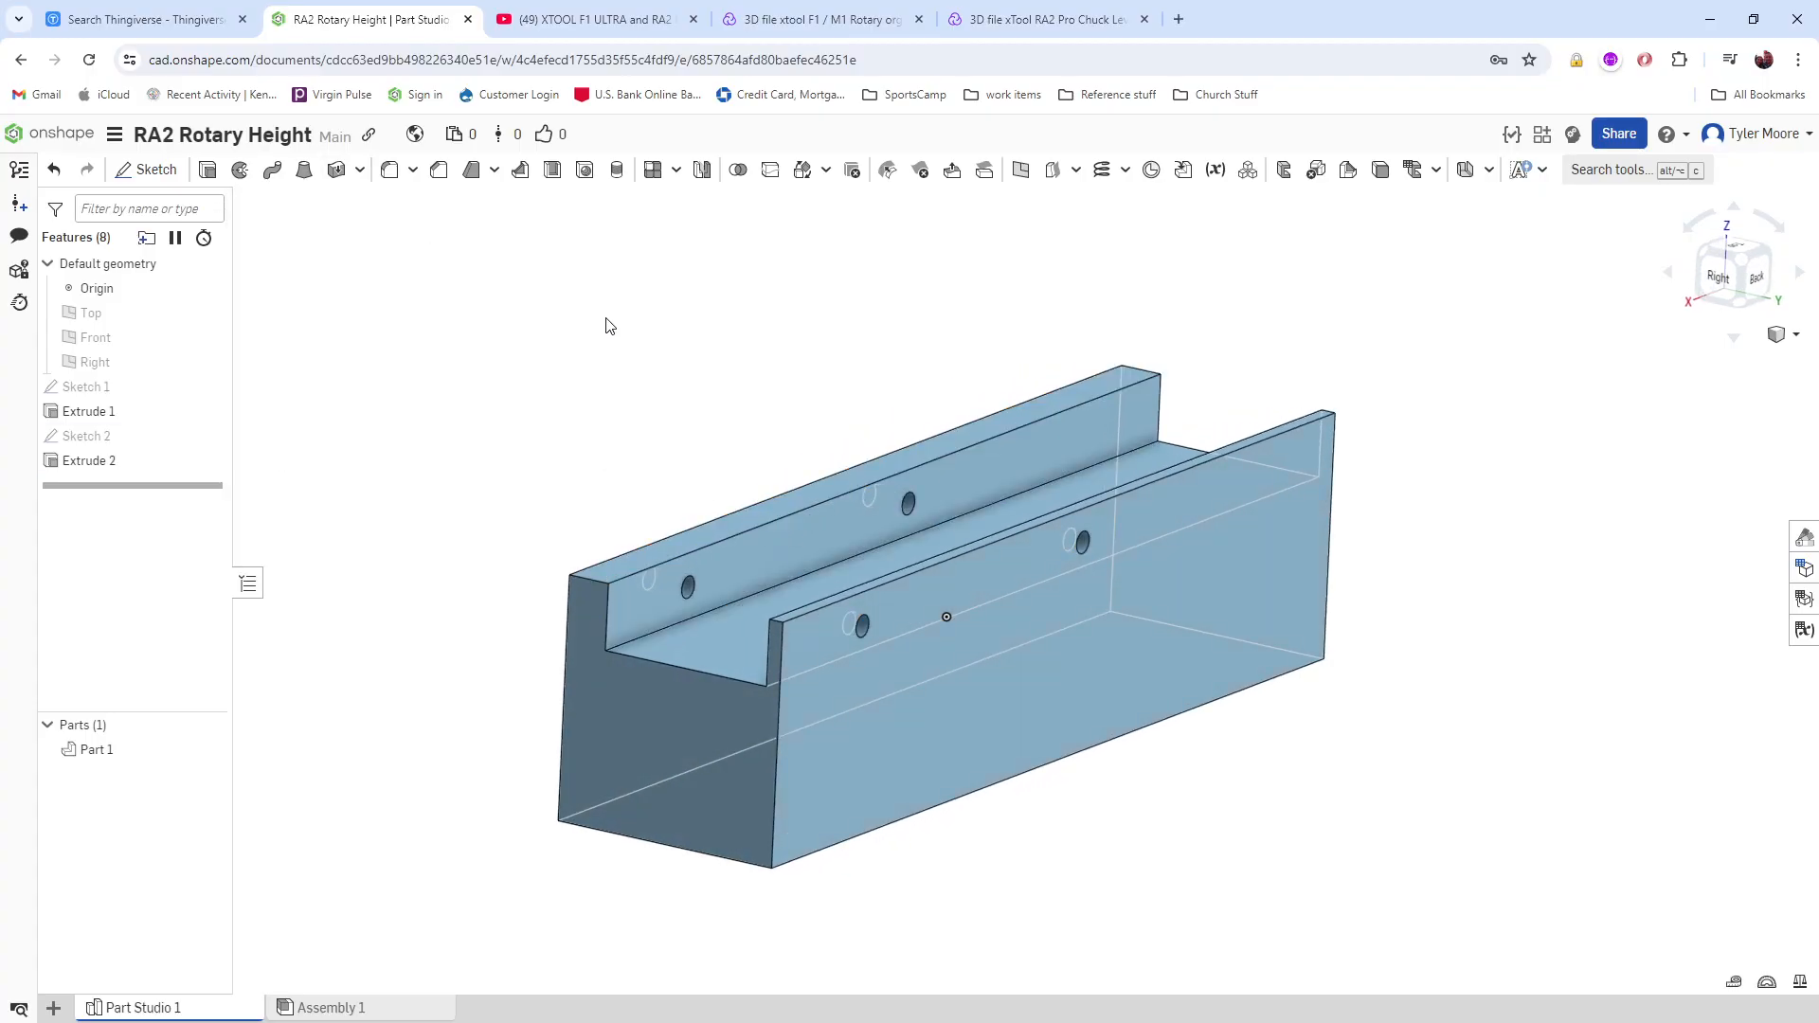
Step: Switch the part's display back to hidden edges removed
right_drag(607, 321, 598, 317)
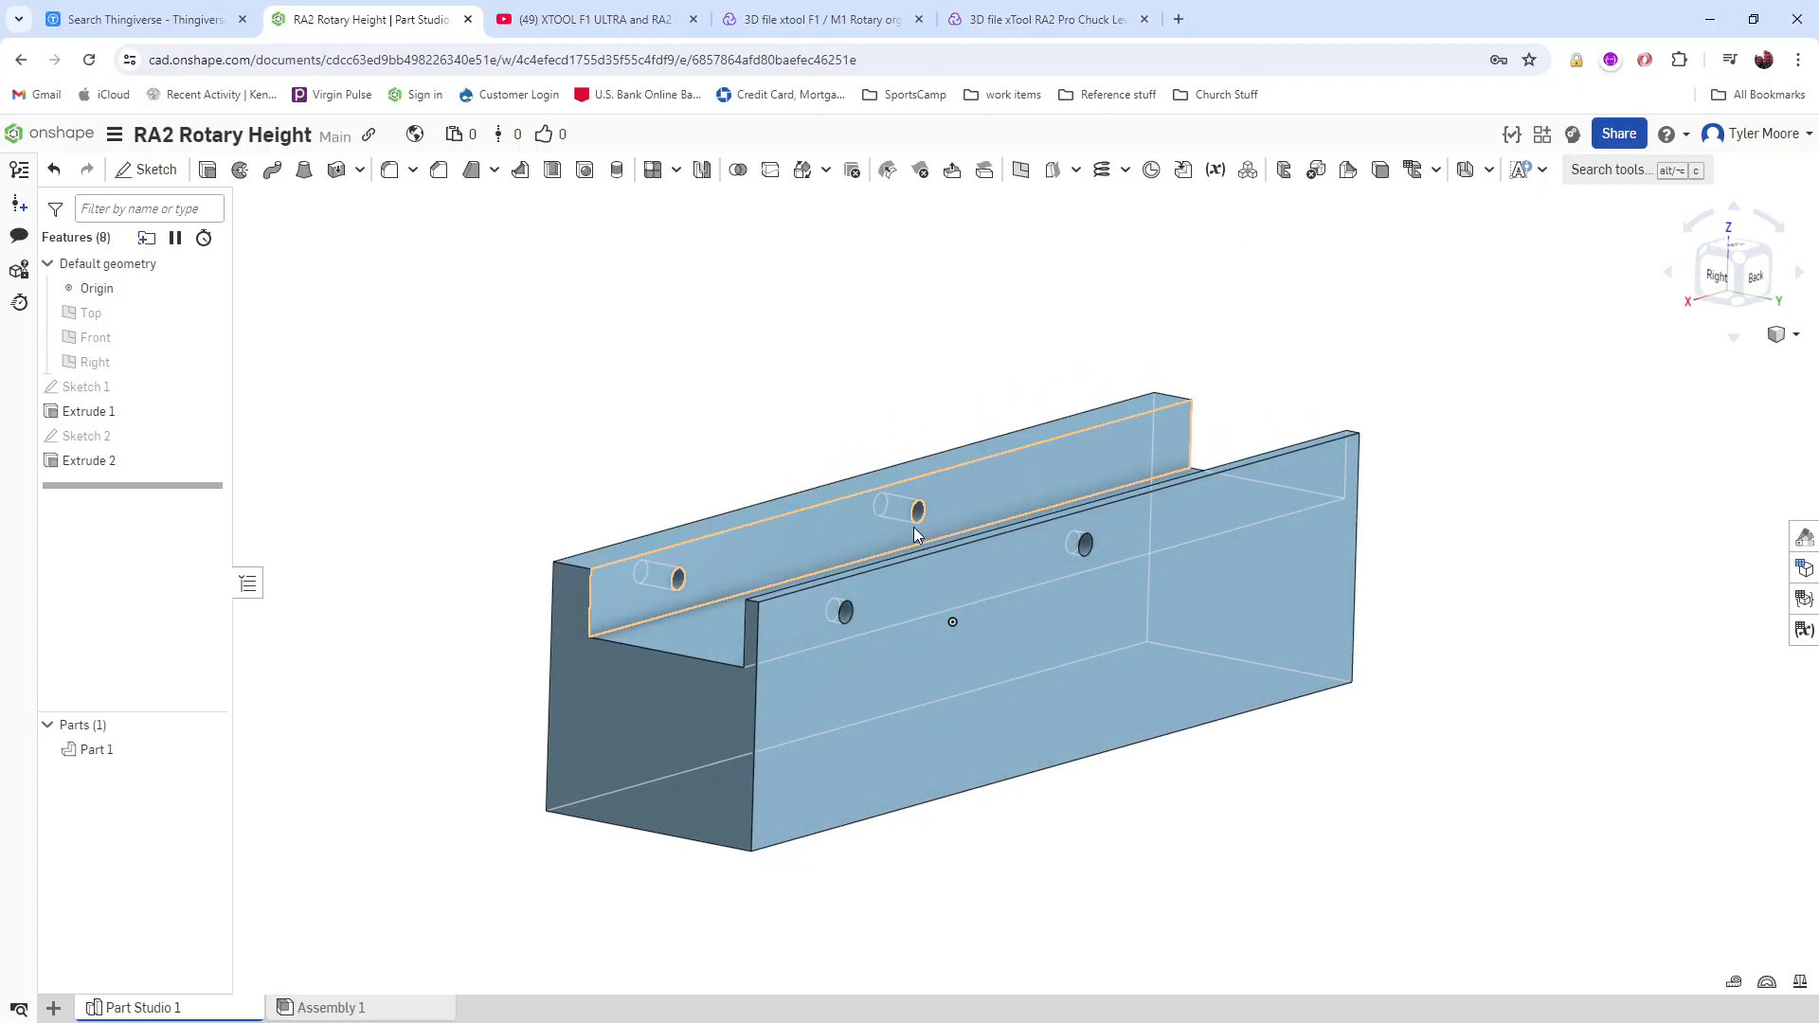
click(1782, 335)
mouse_move(1762, 531)
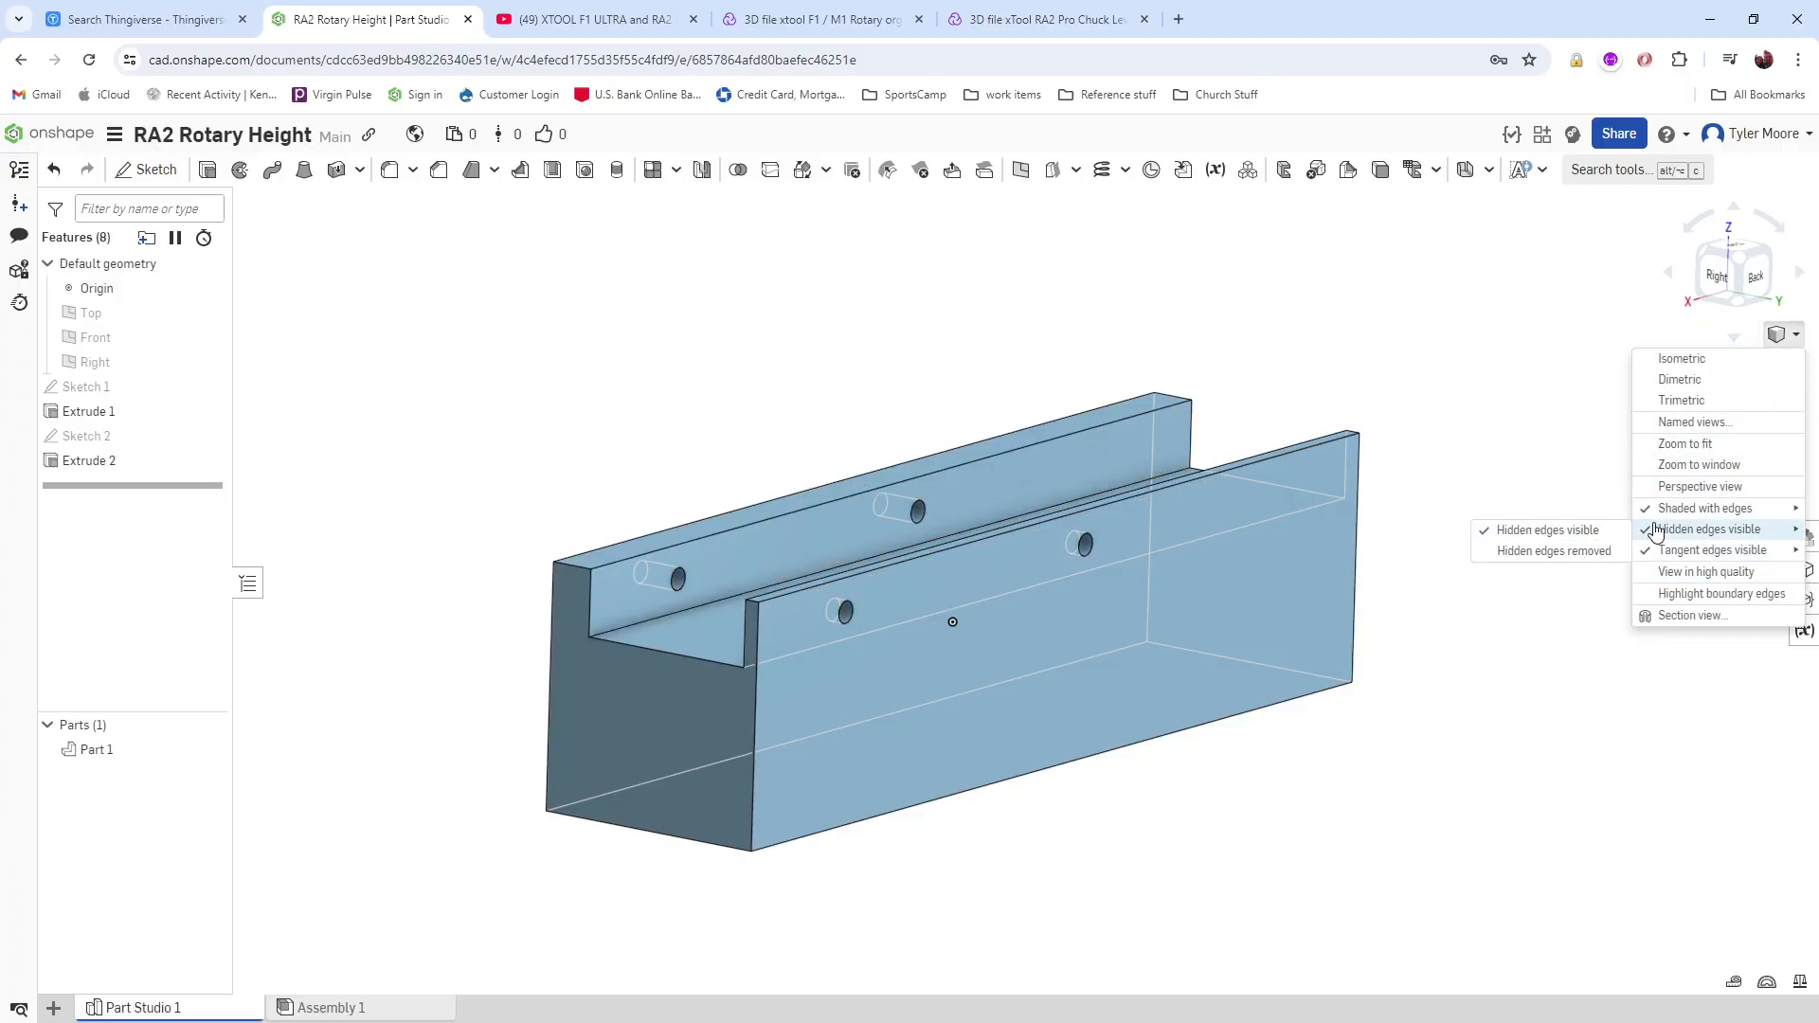
click(1554, 551)
Step: Start a new sketch on the front long outer face of the part and view it straight on
right_drag(1442, 334, 1409, 280)
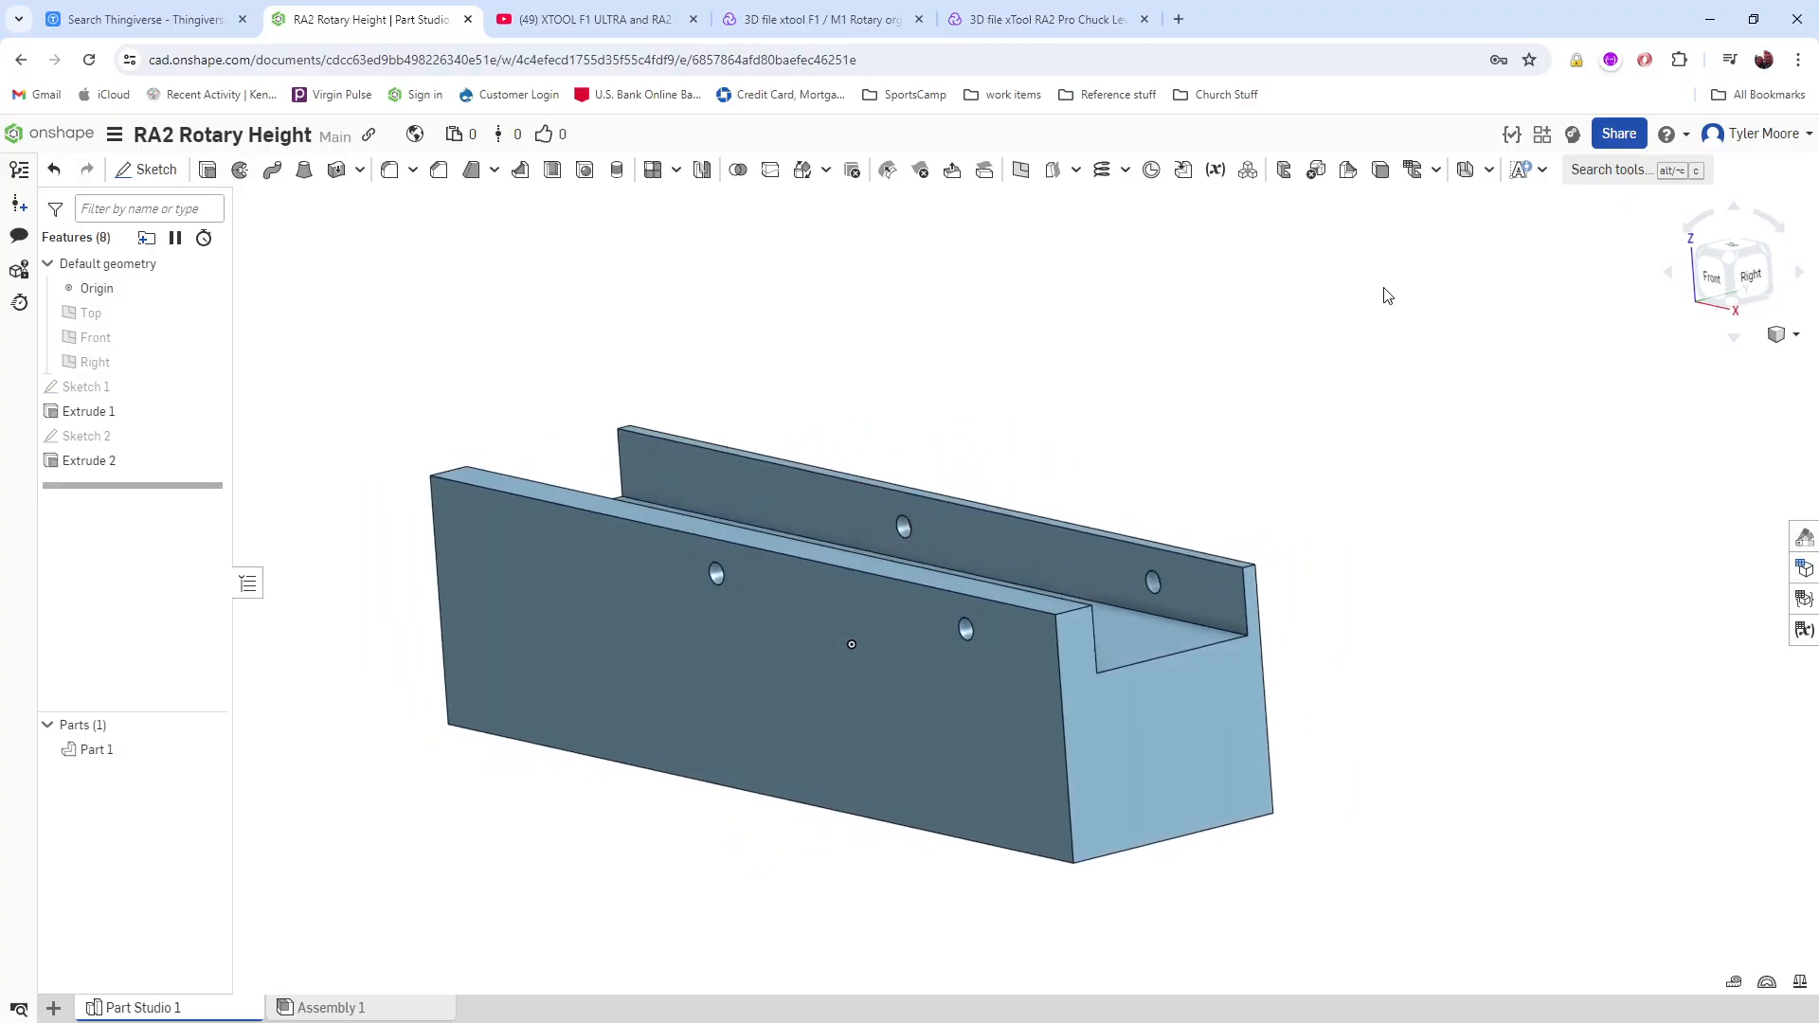
click(792, 616)
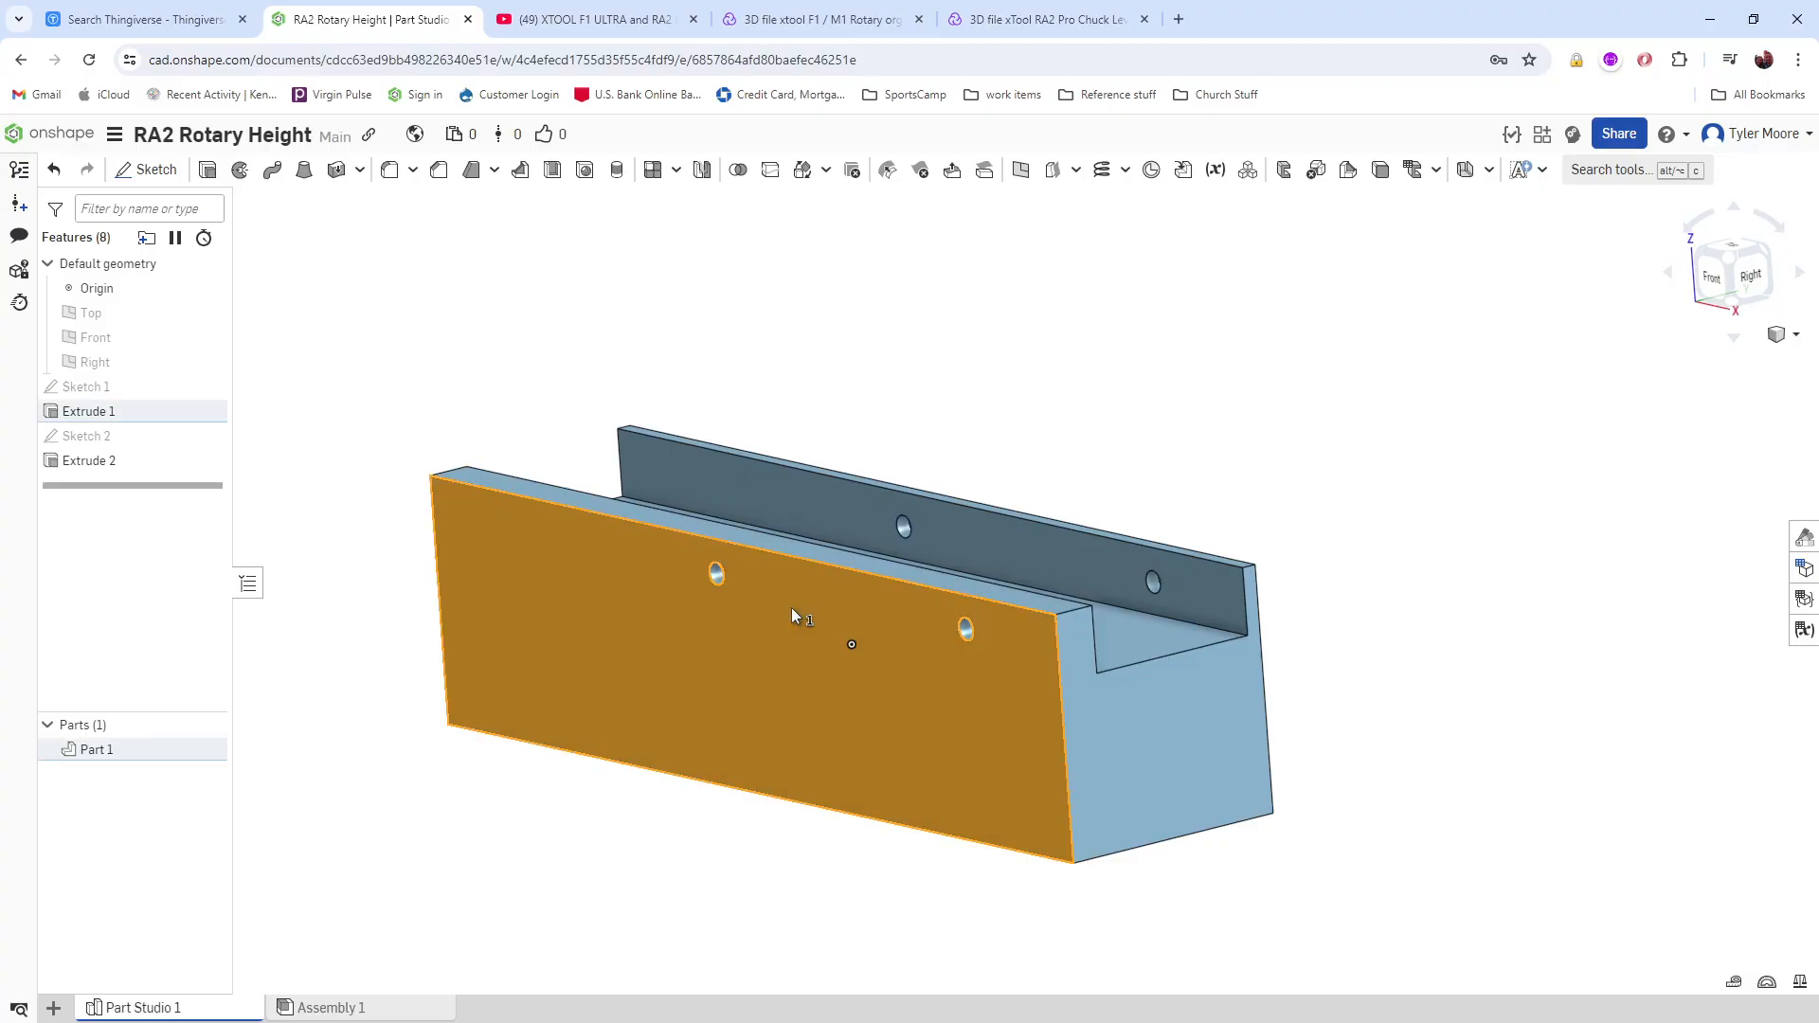
key(n)
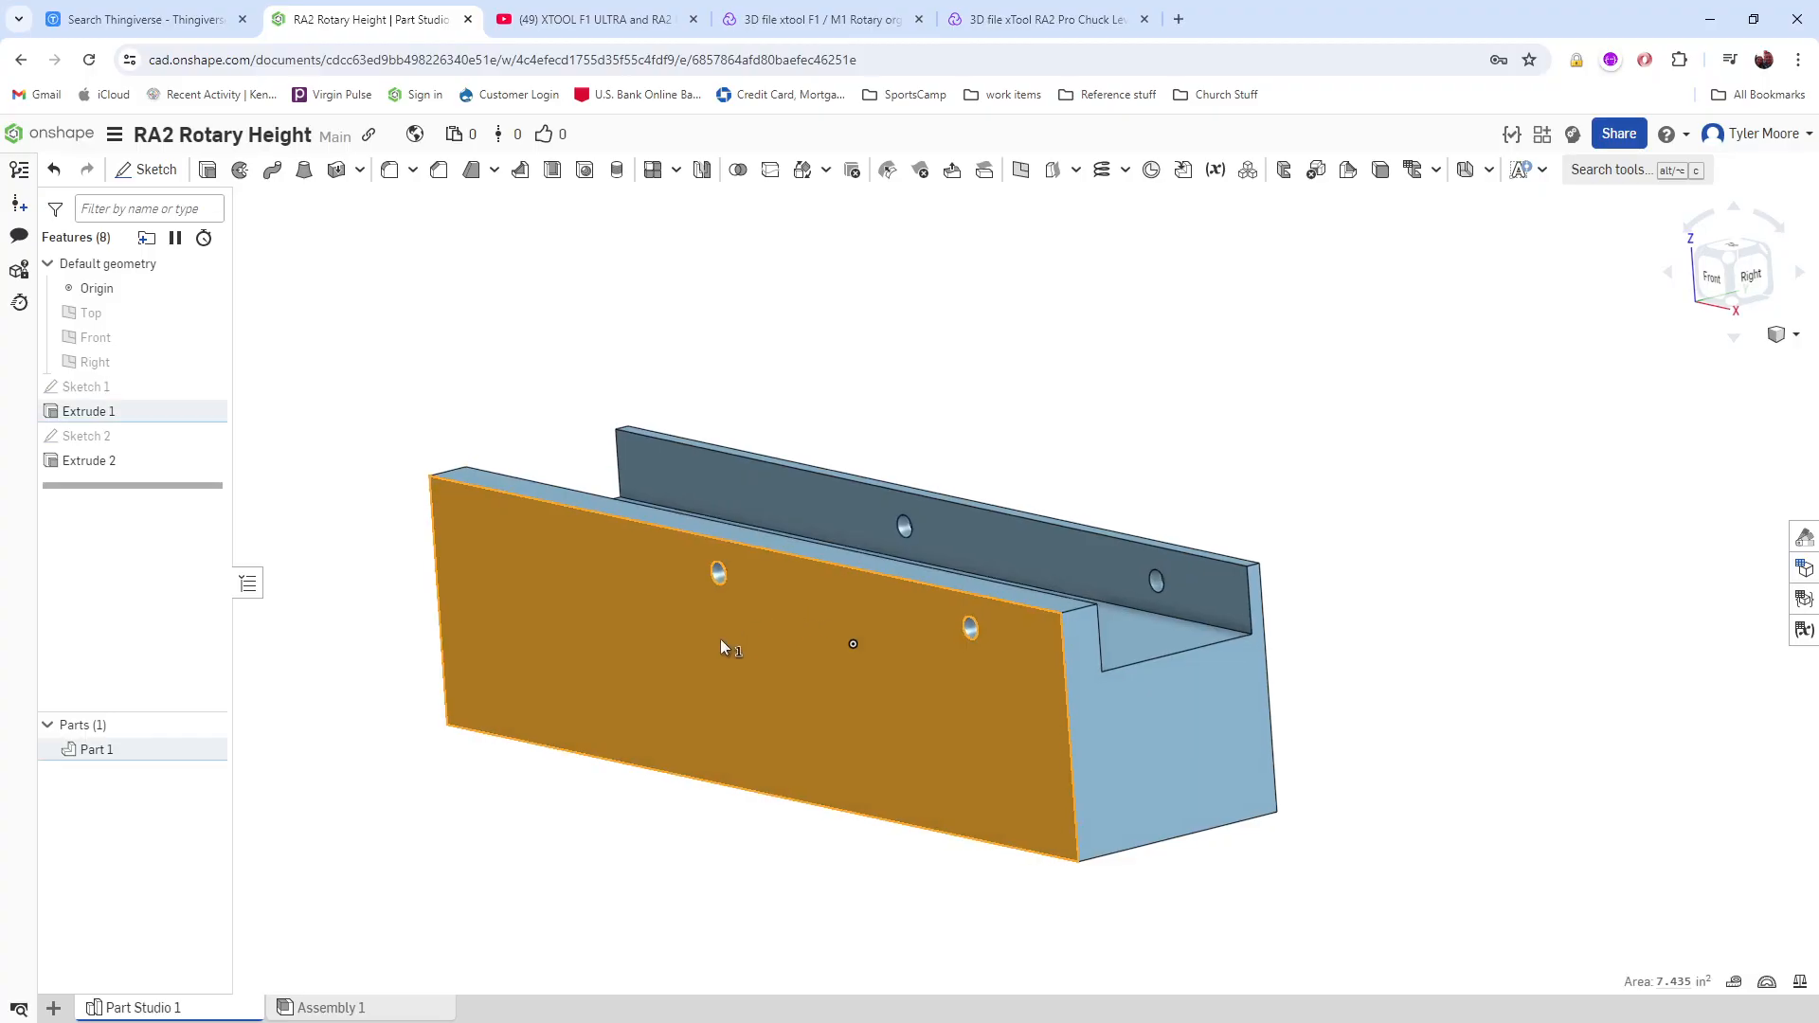
right_click(720, 639)
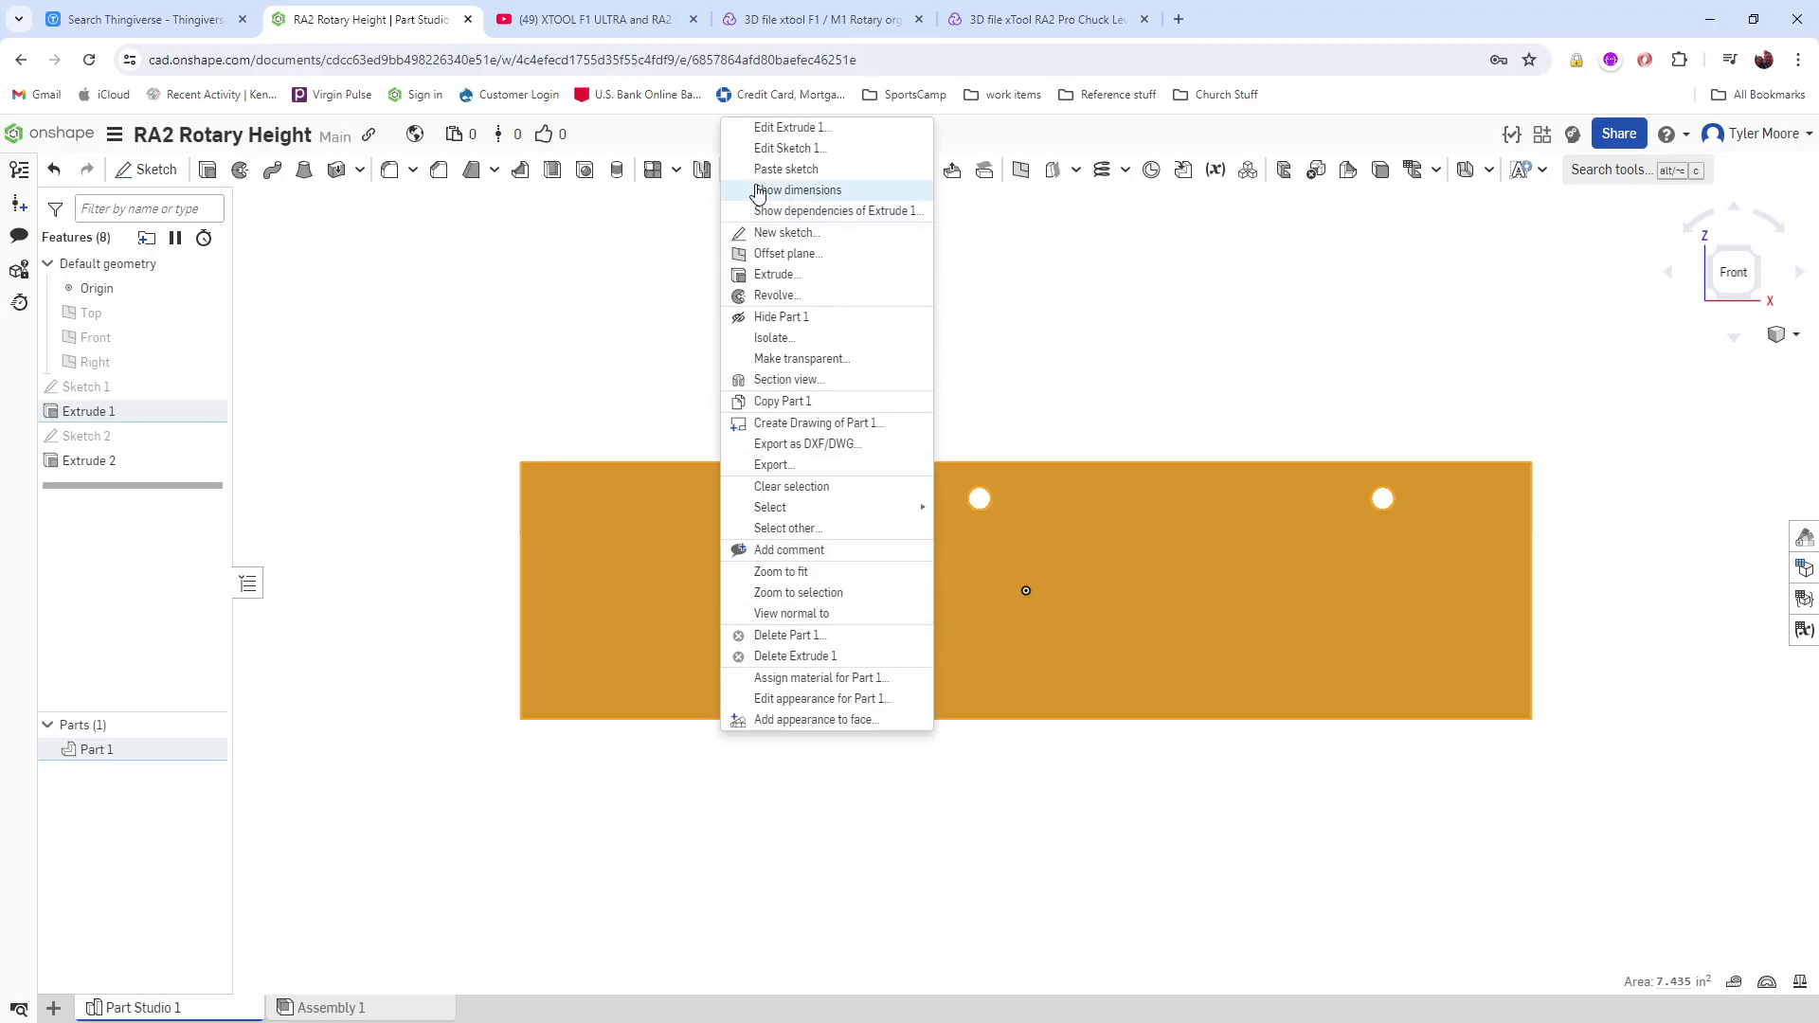
click(783, 232)
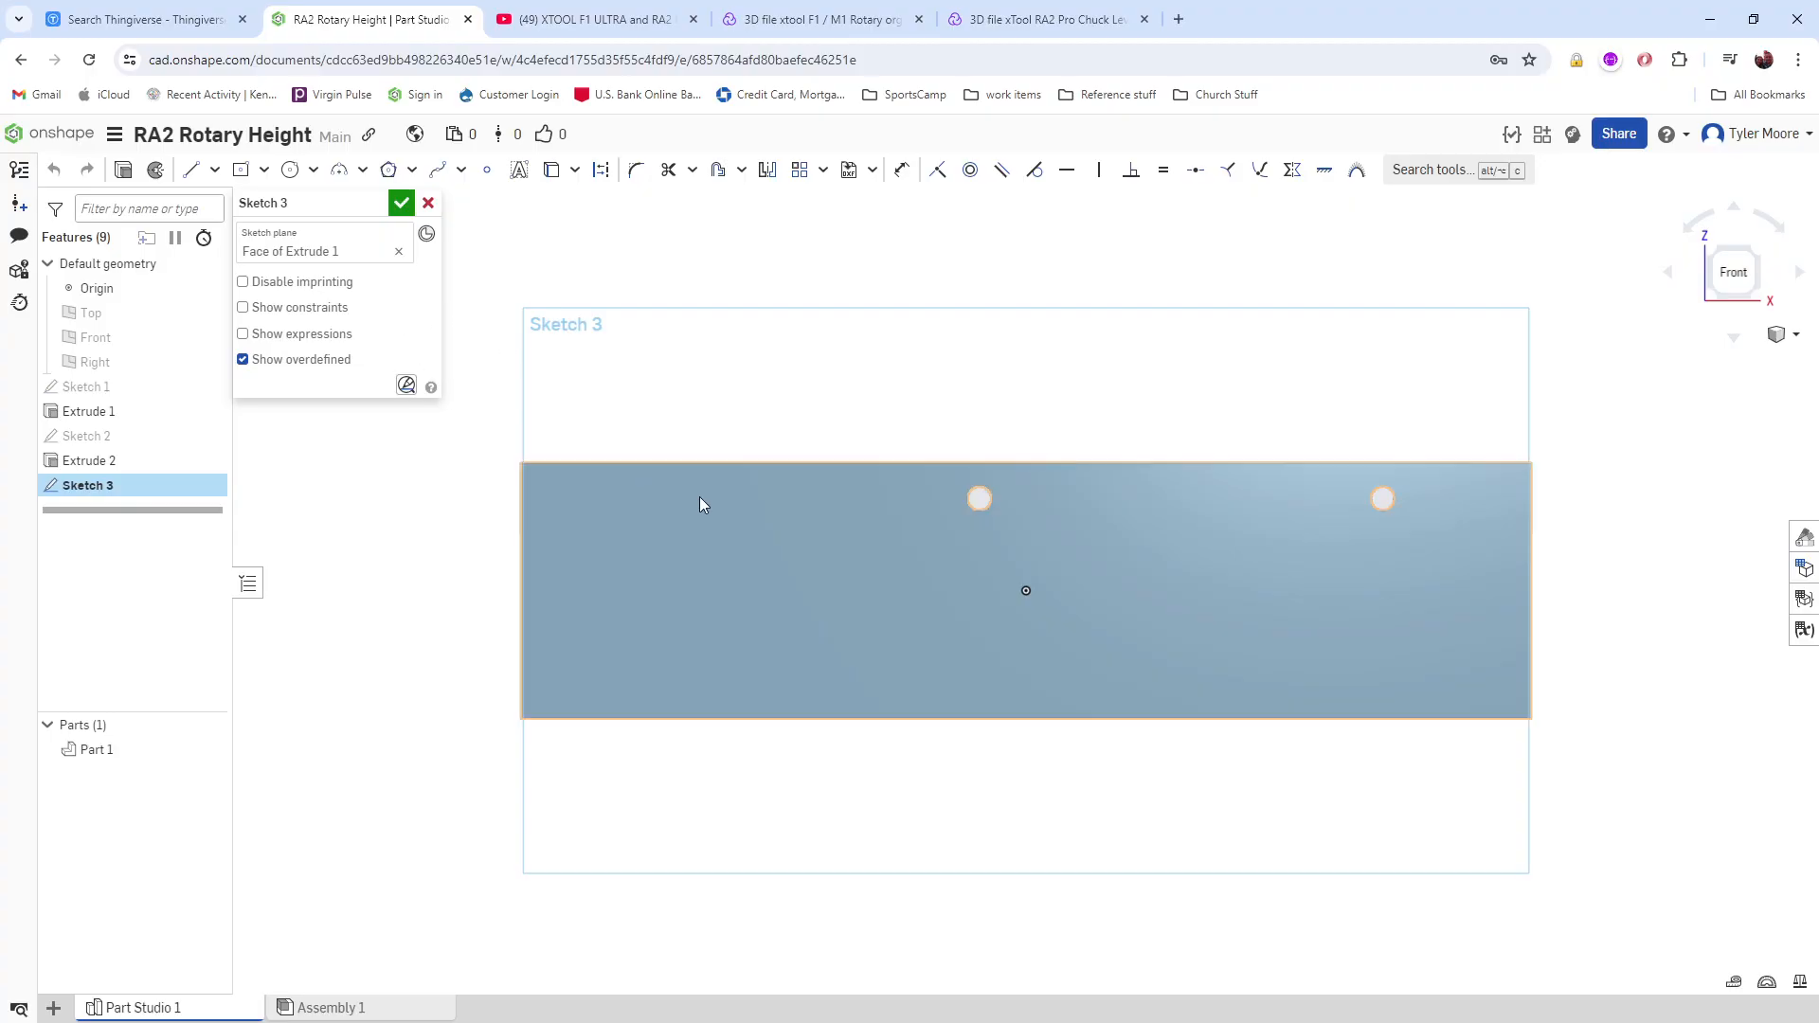
key(shift+7)
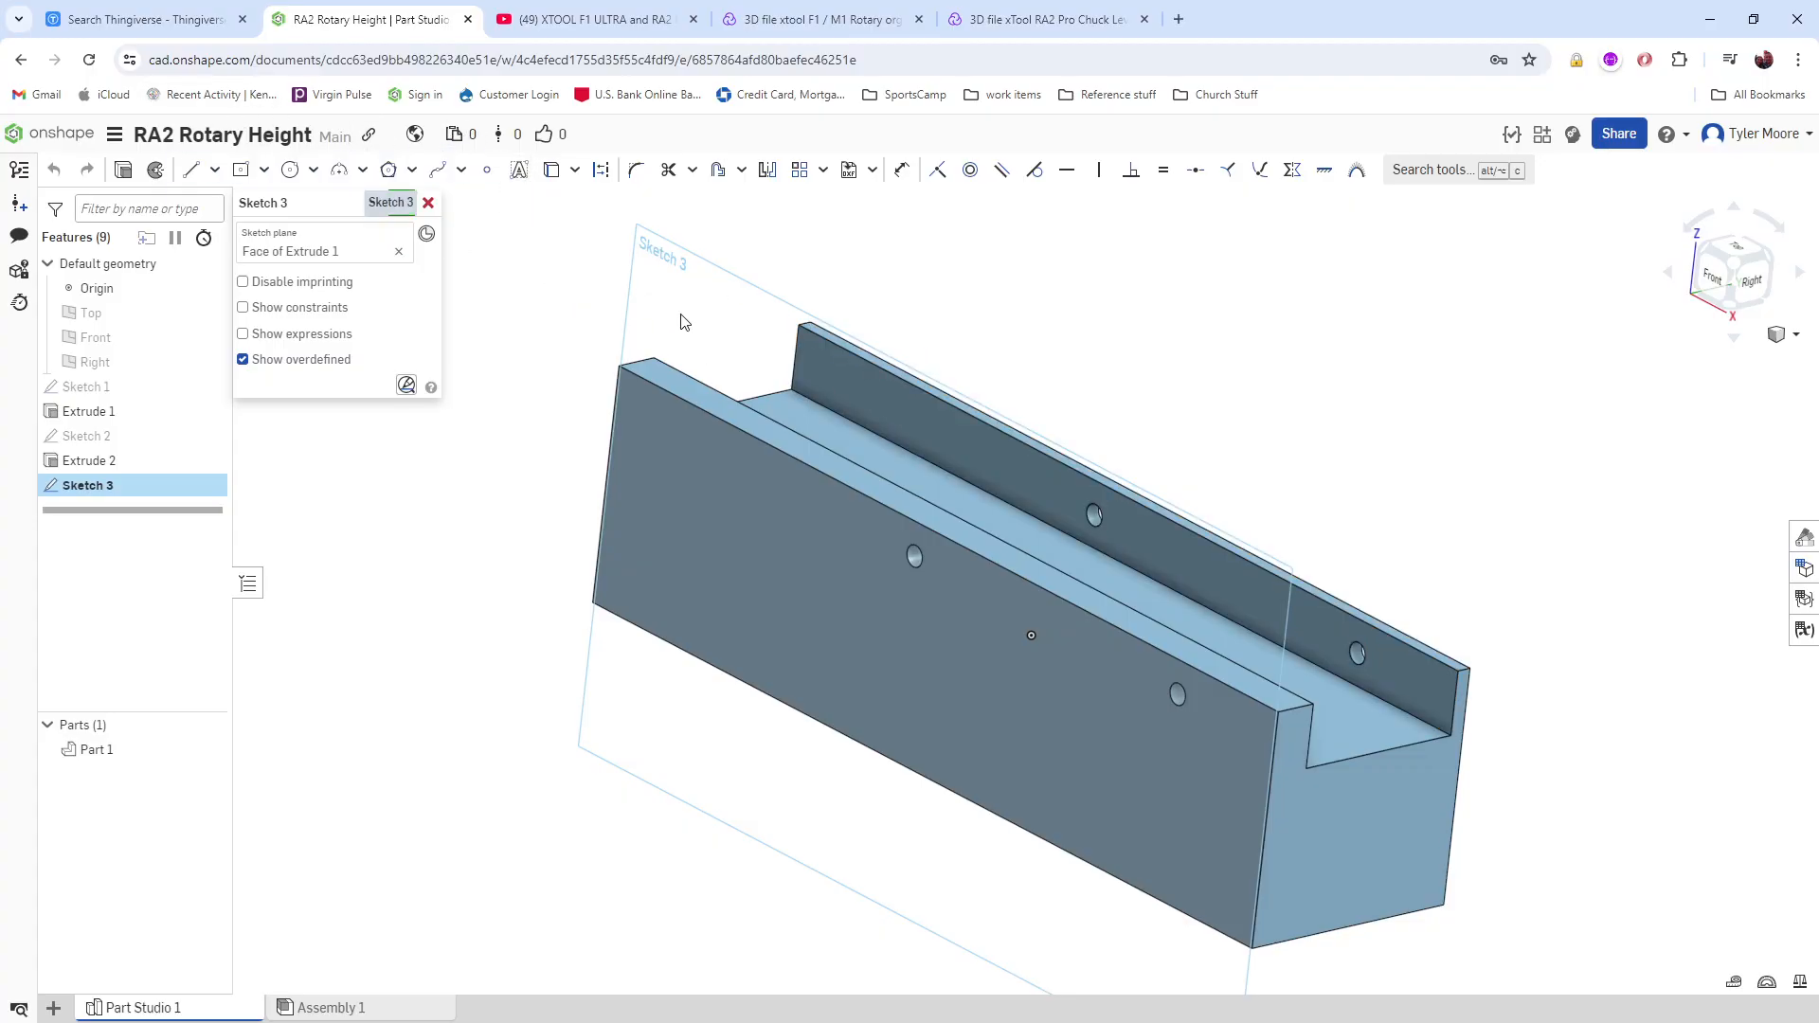
click(1713, 280)
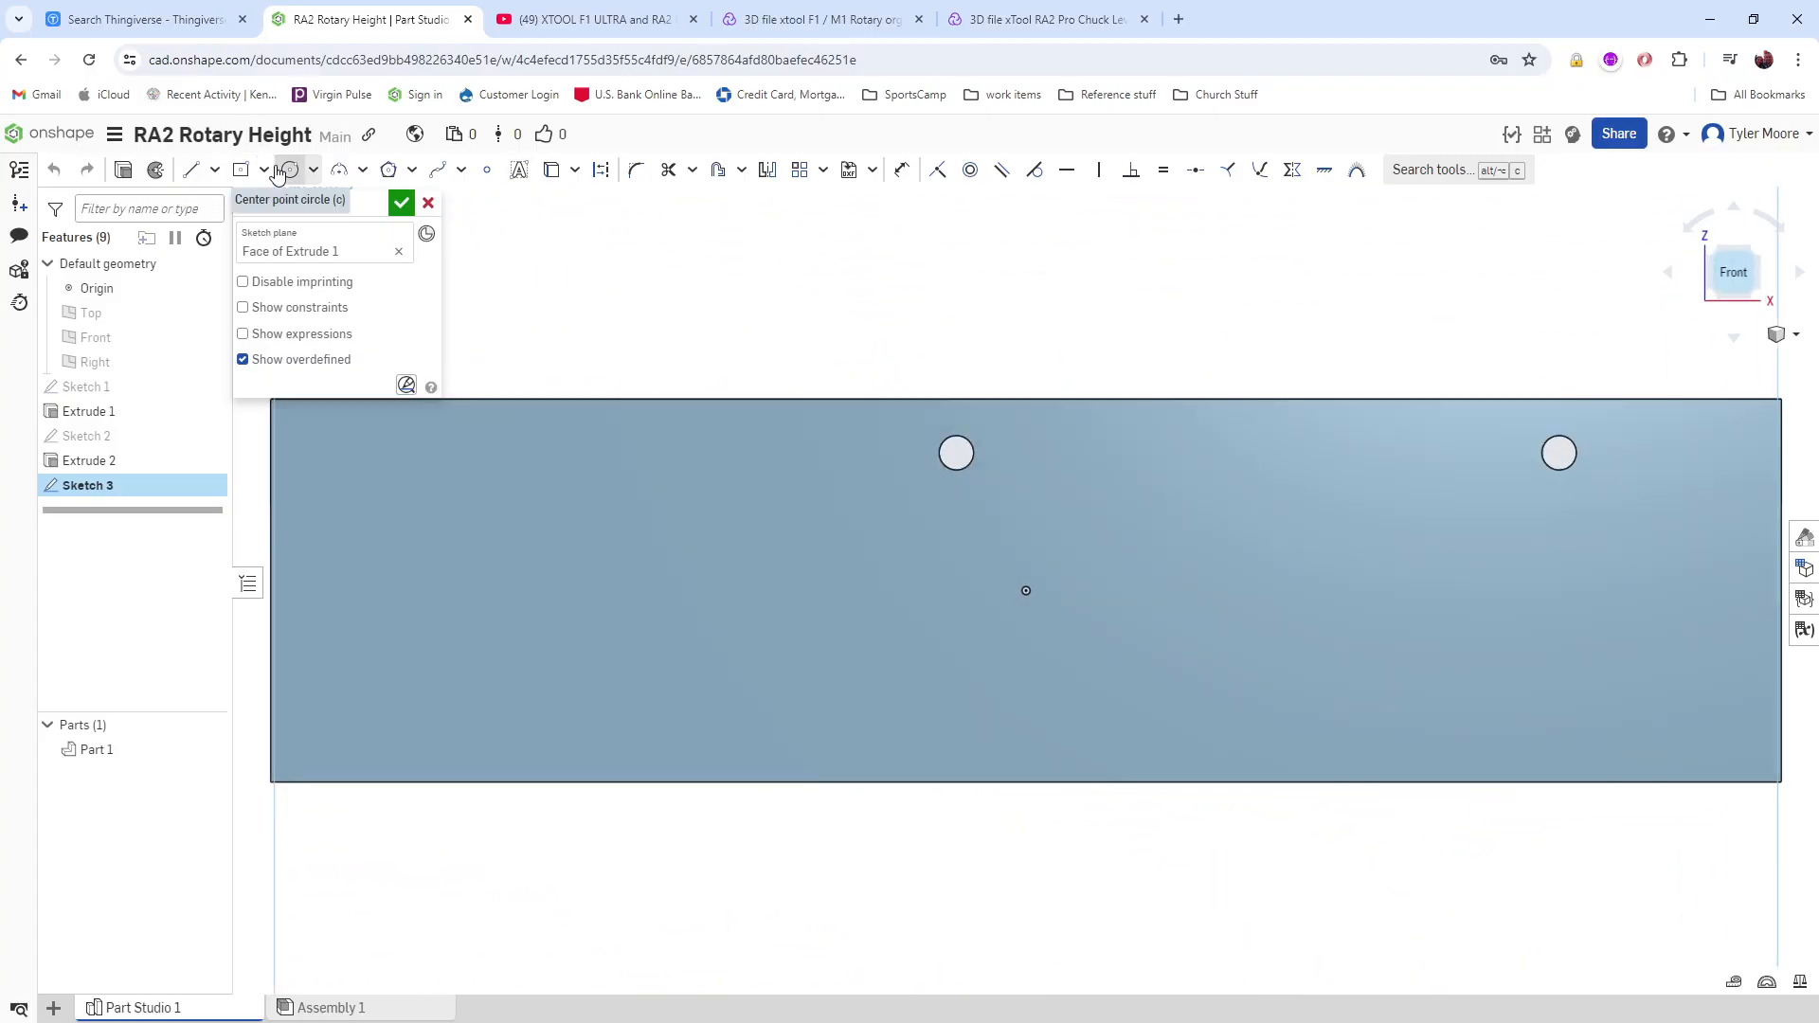
Step: Sketch a corner rectangle about 1.49 by 0.33 in, starting at the upper-left corner of the front face
click(265, 169)
click(273, 204)
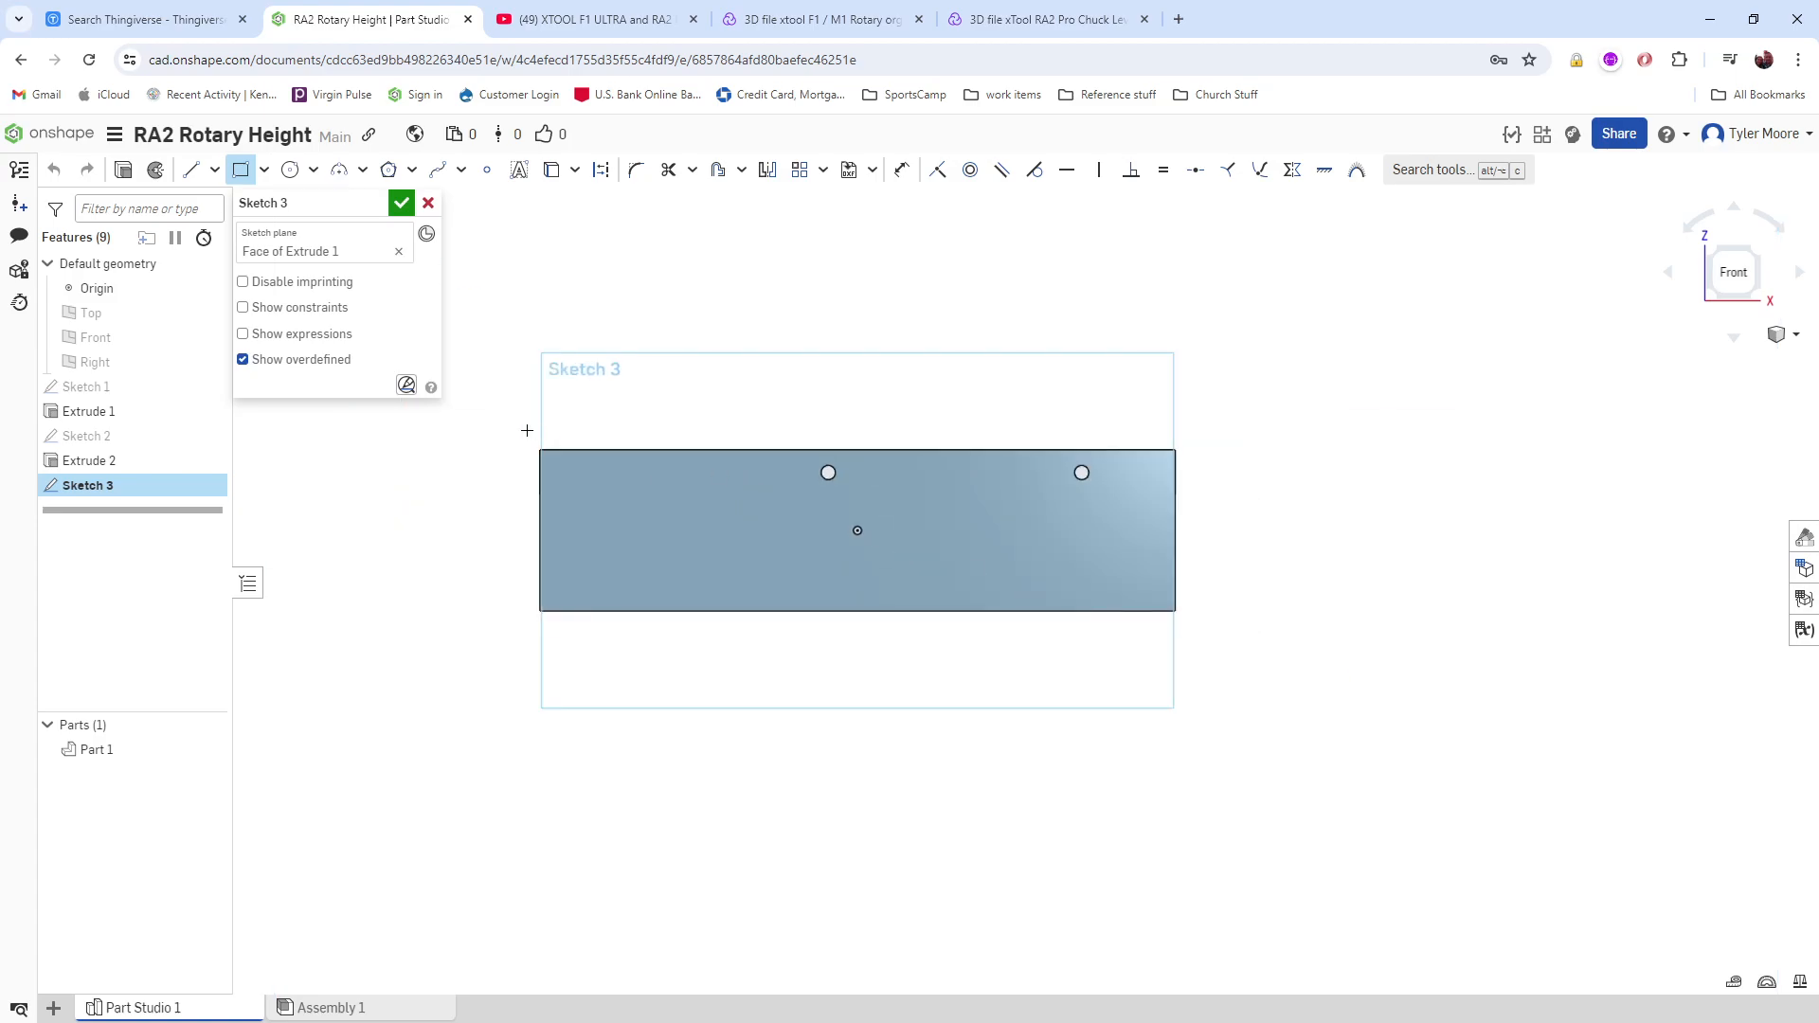
click(564, 466)
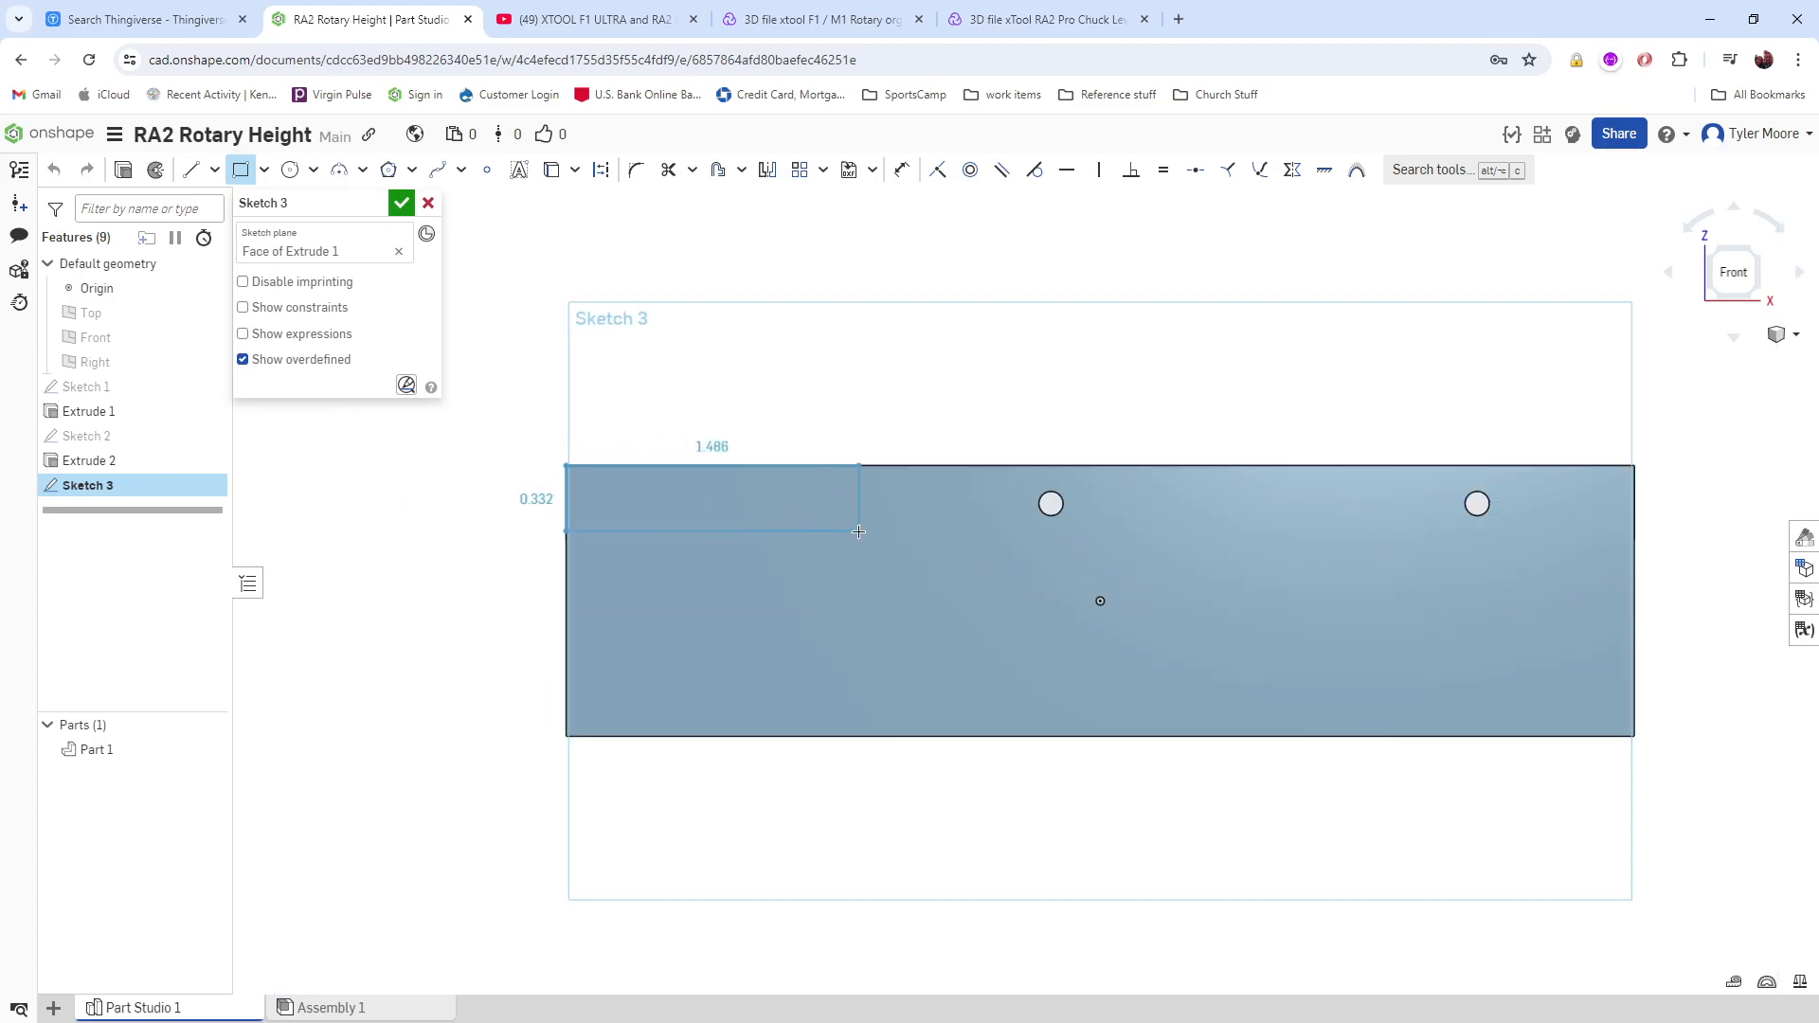
click(859, 531)
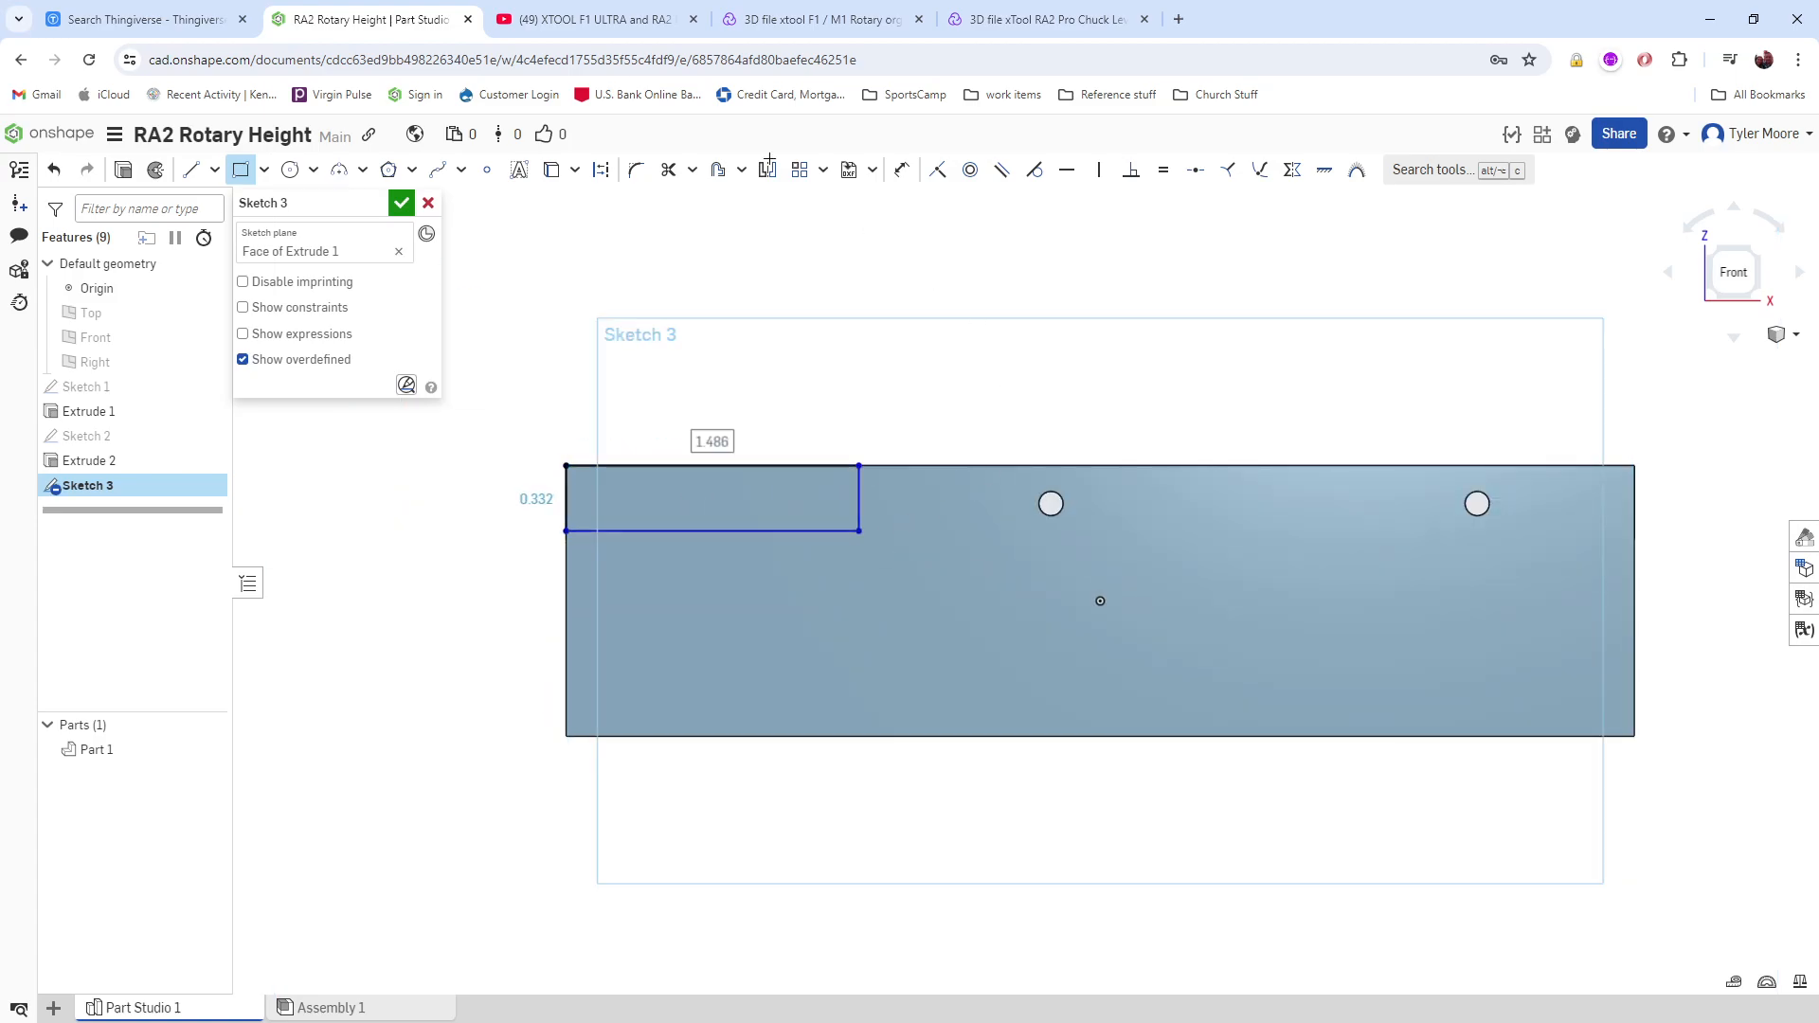
Step: Dimension the rectangle's upper edge at 1.675 in
click(901, 169)
click(764, 467)
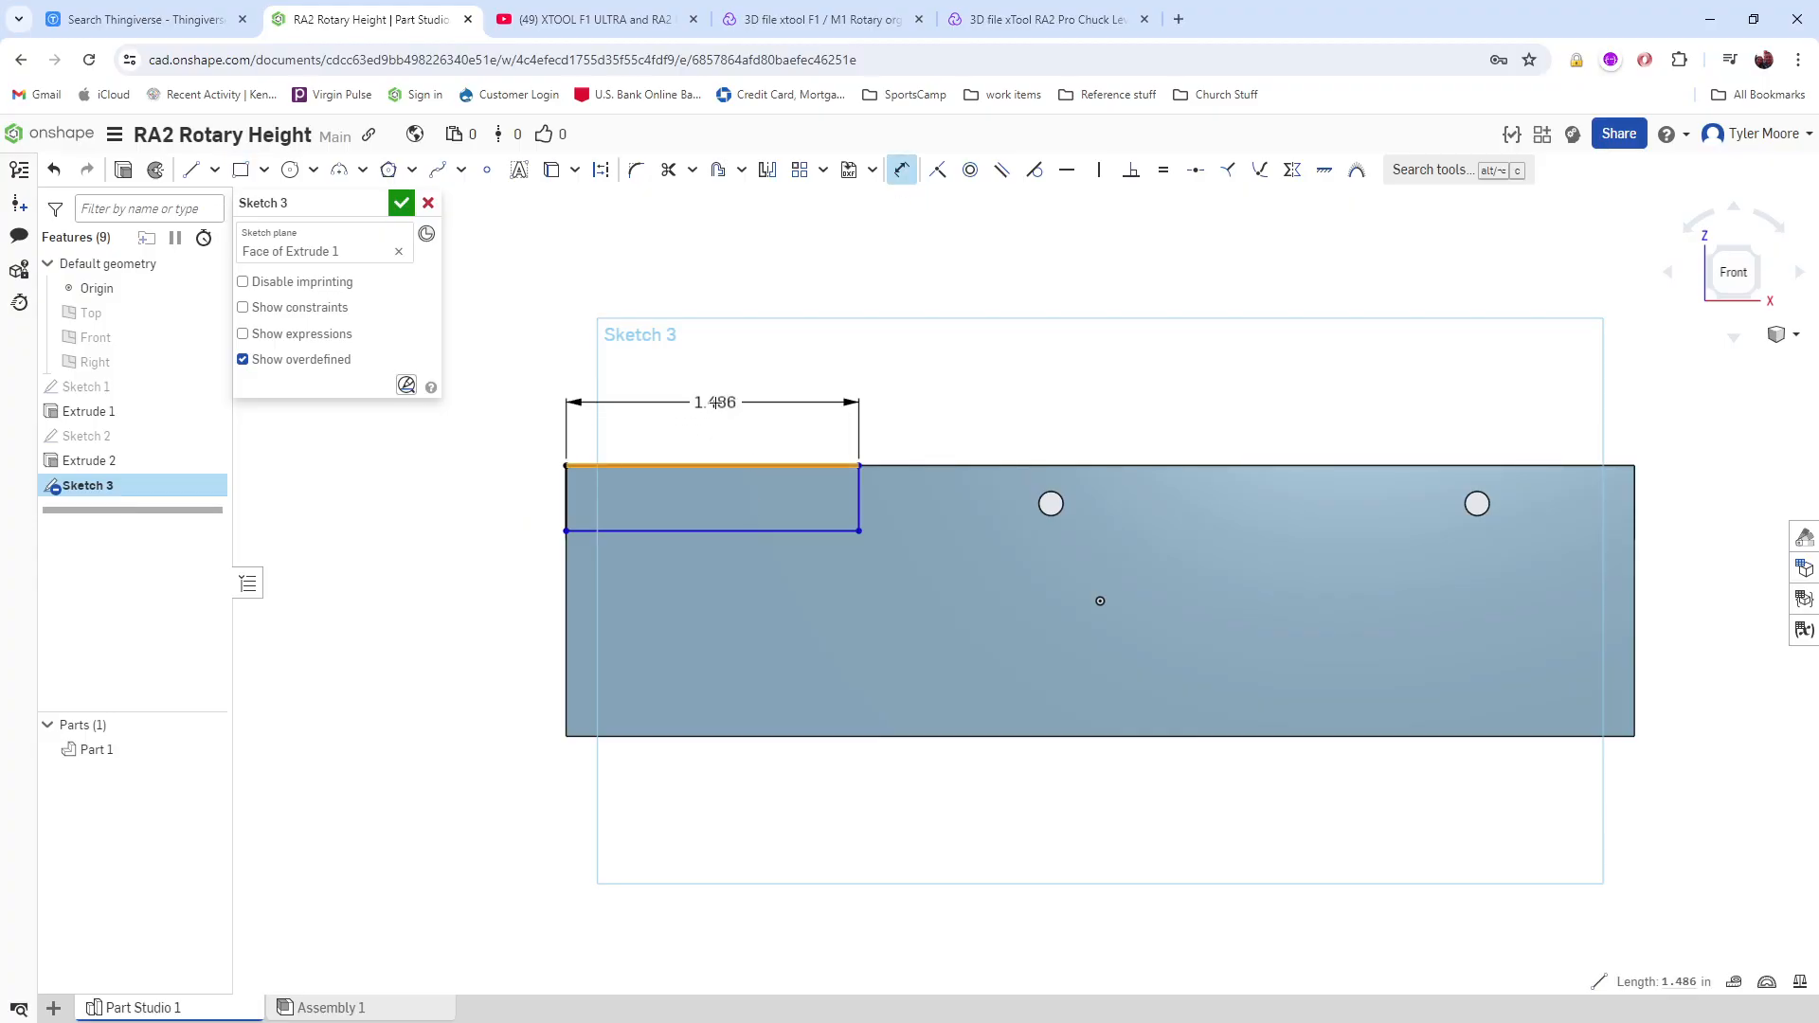
click(718, 405)
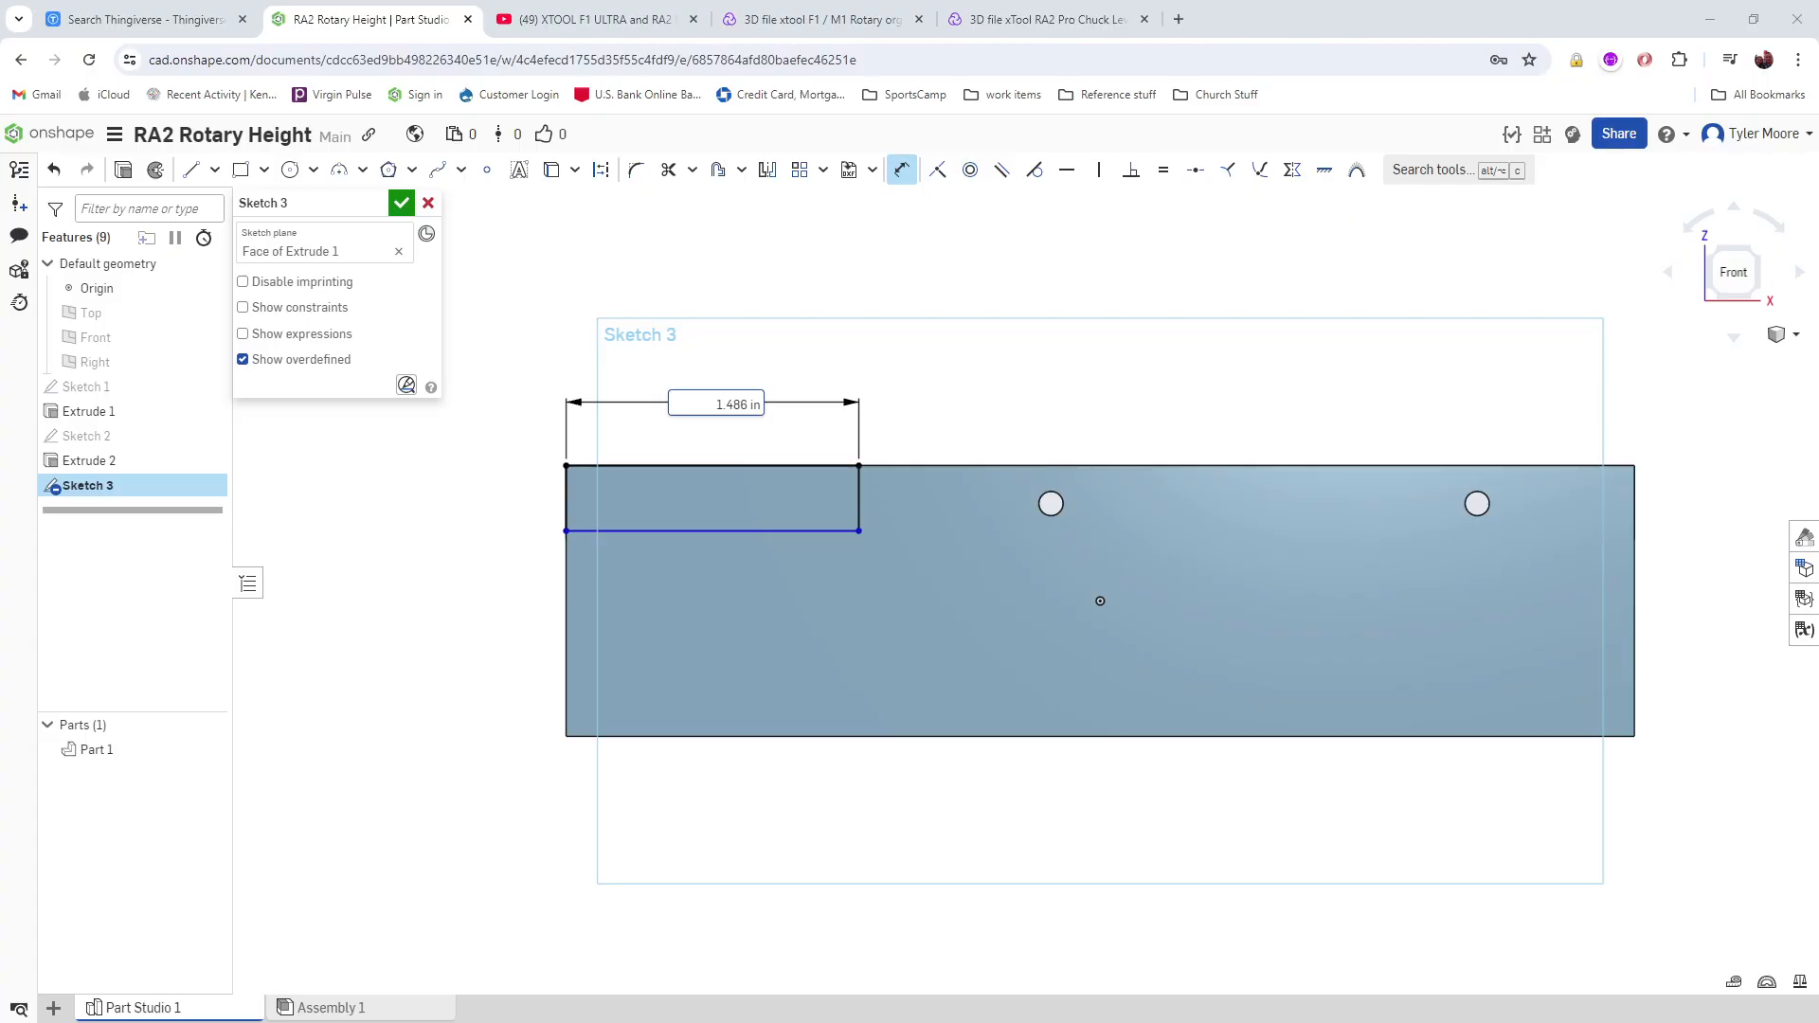
double_click(740, 404)
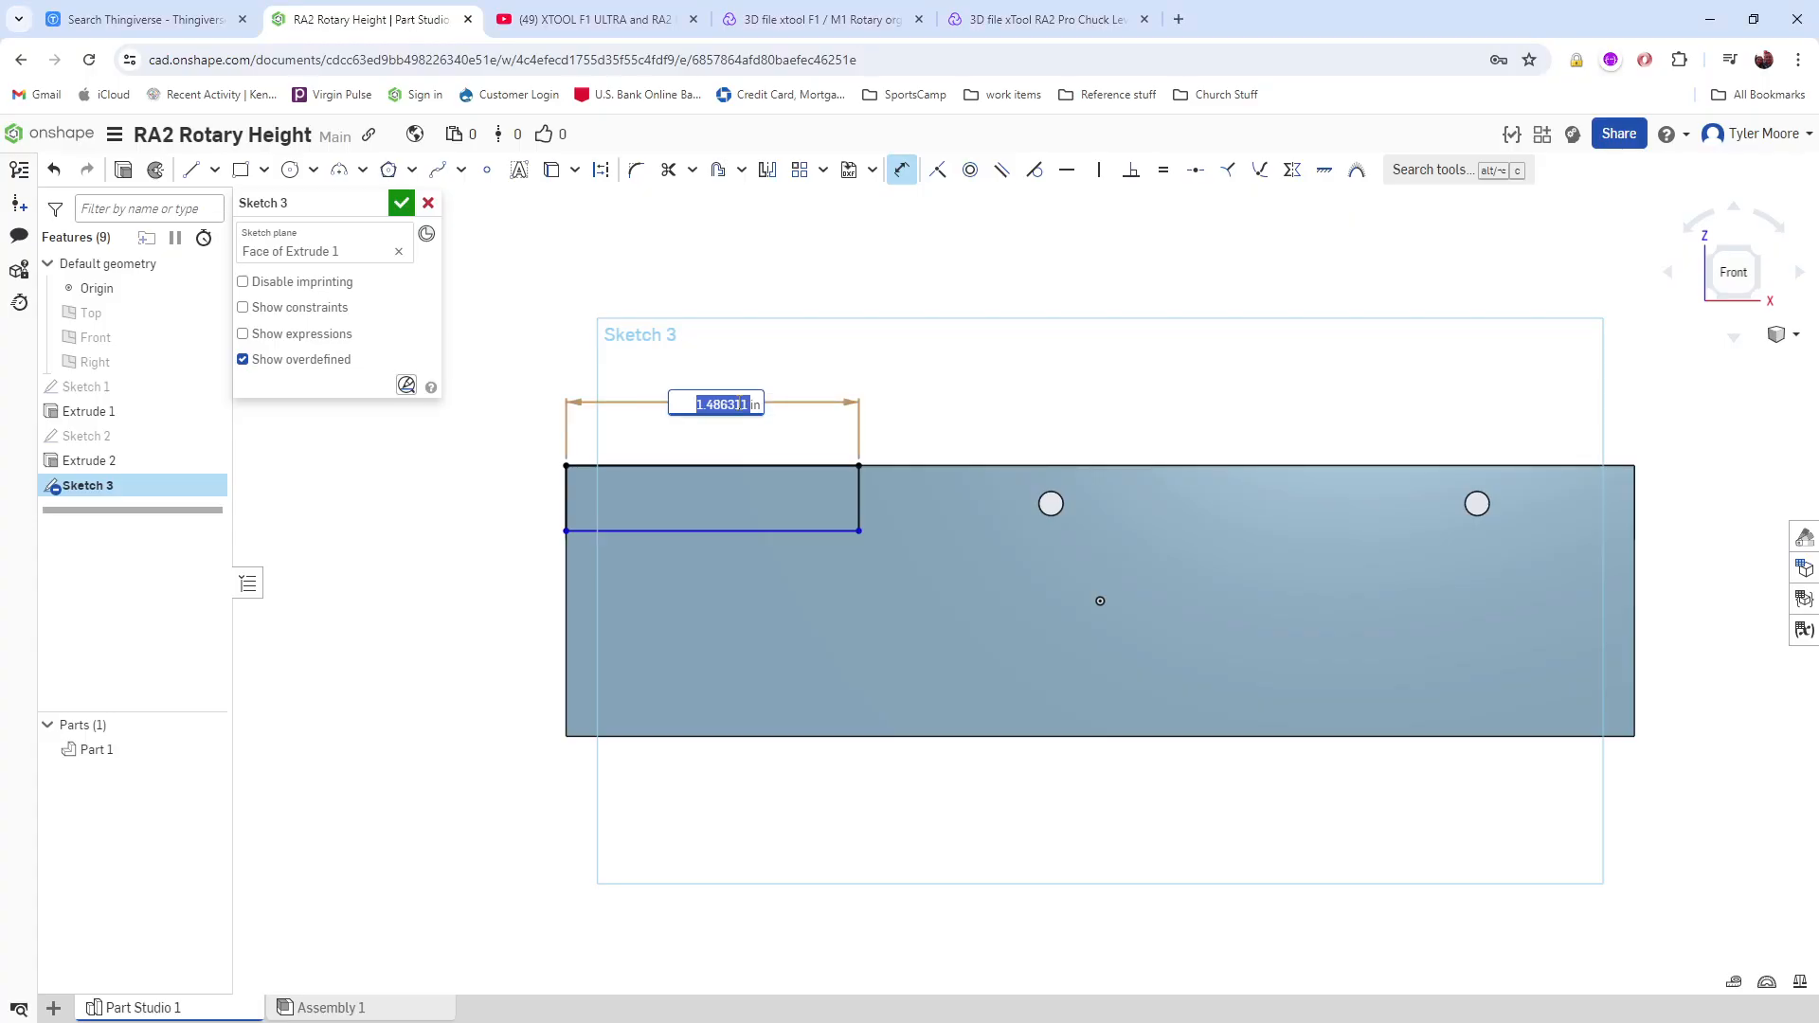
text(1.675)
key(Return)
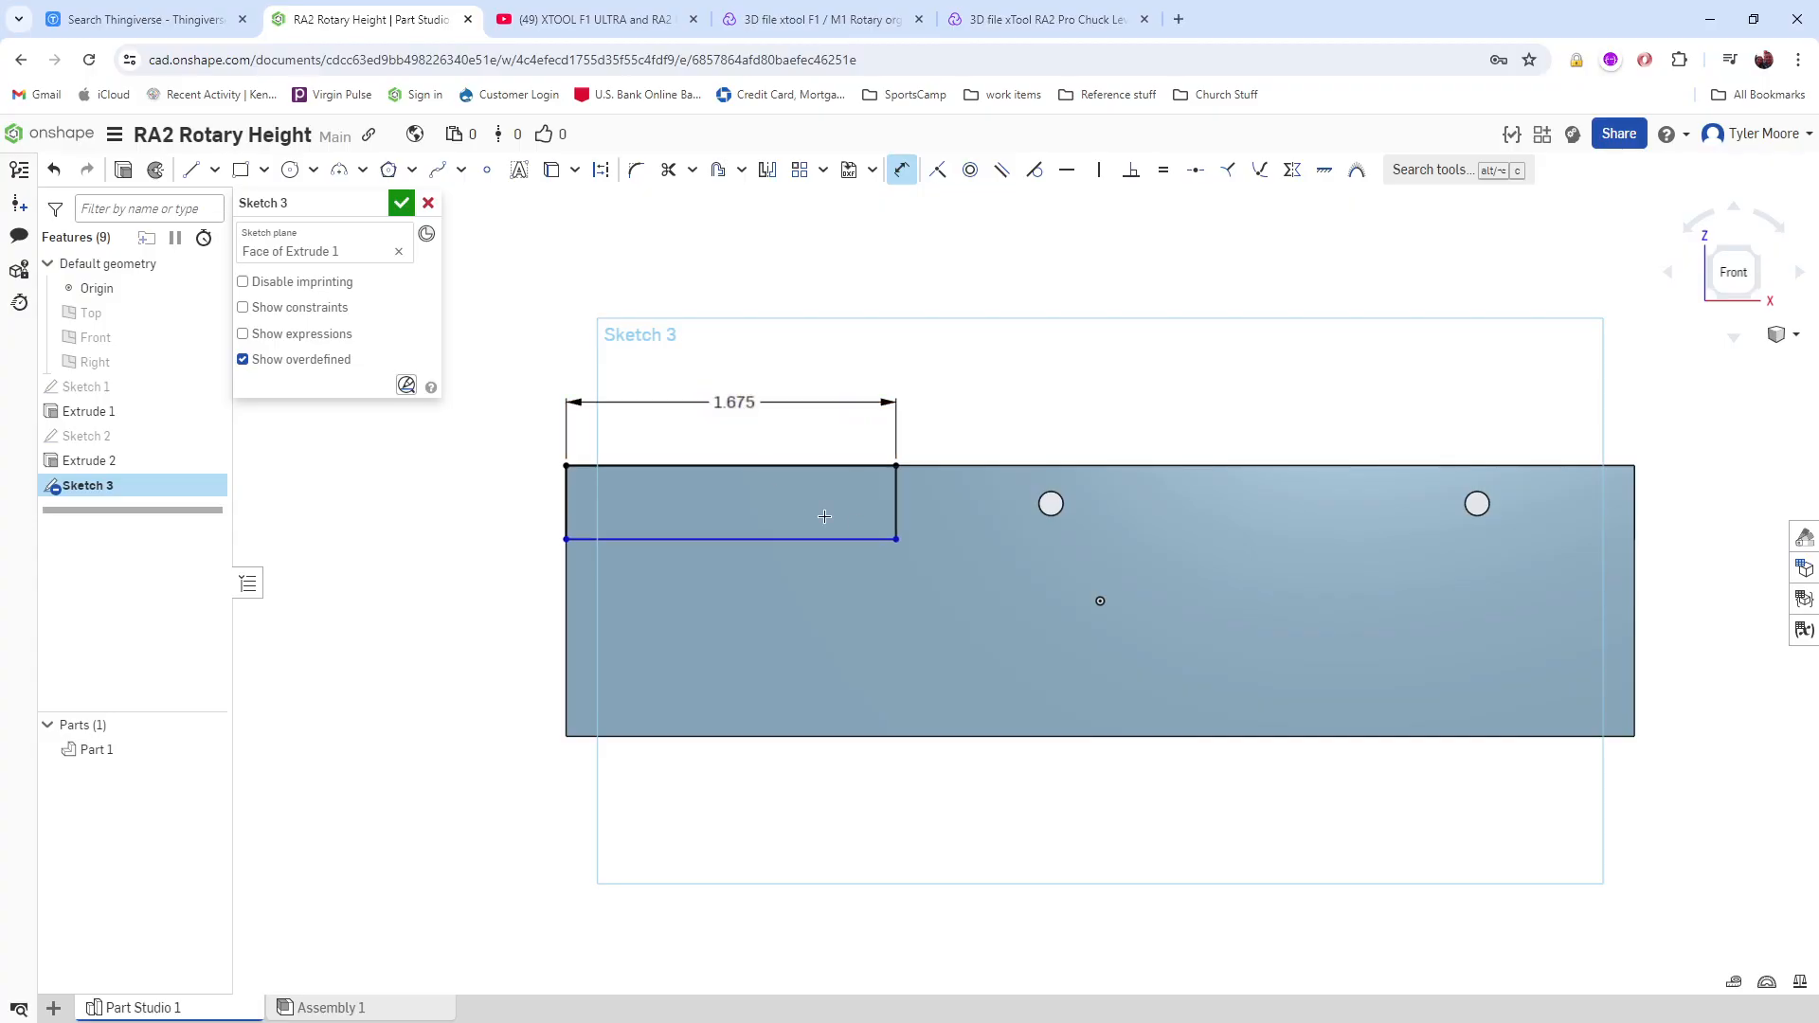
Step: Make hidden edges visible and constrain the rectangle's lower-right corner coincident with the hidden notch-floor edge
click(1793, 334)
mouse_move(1717, 512)
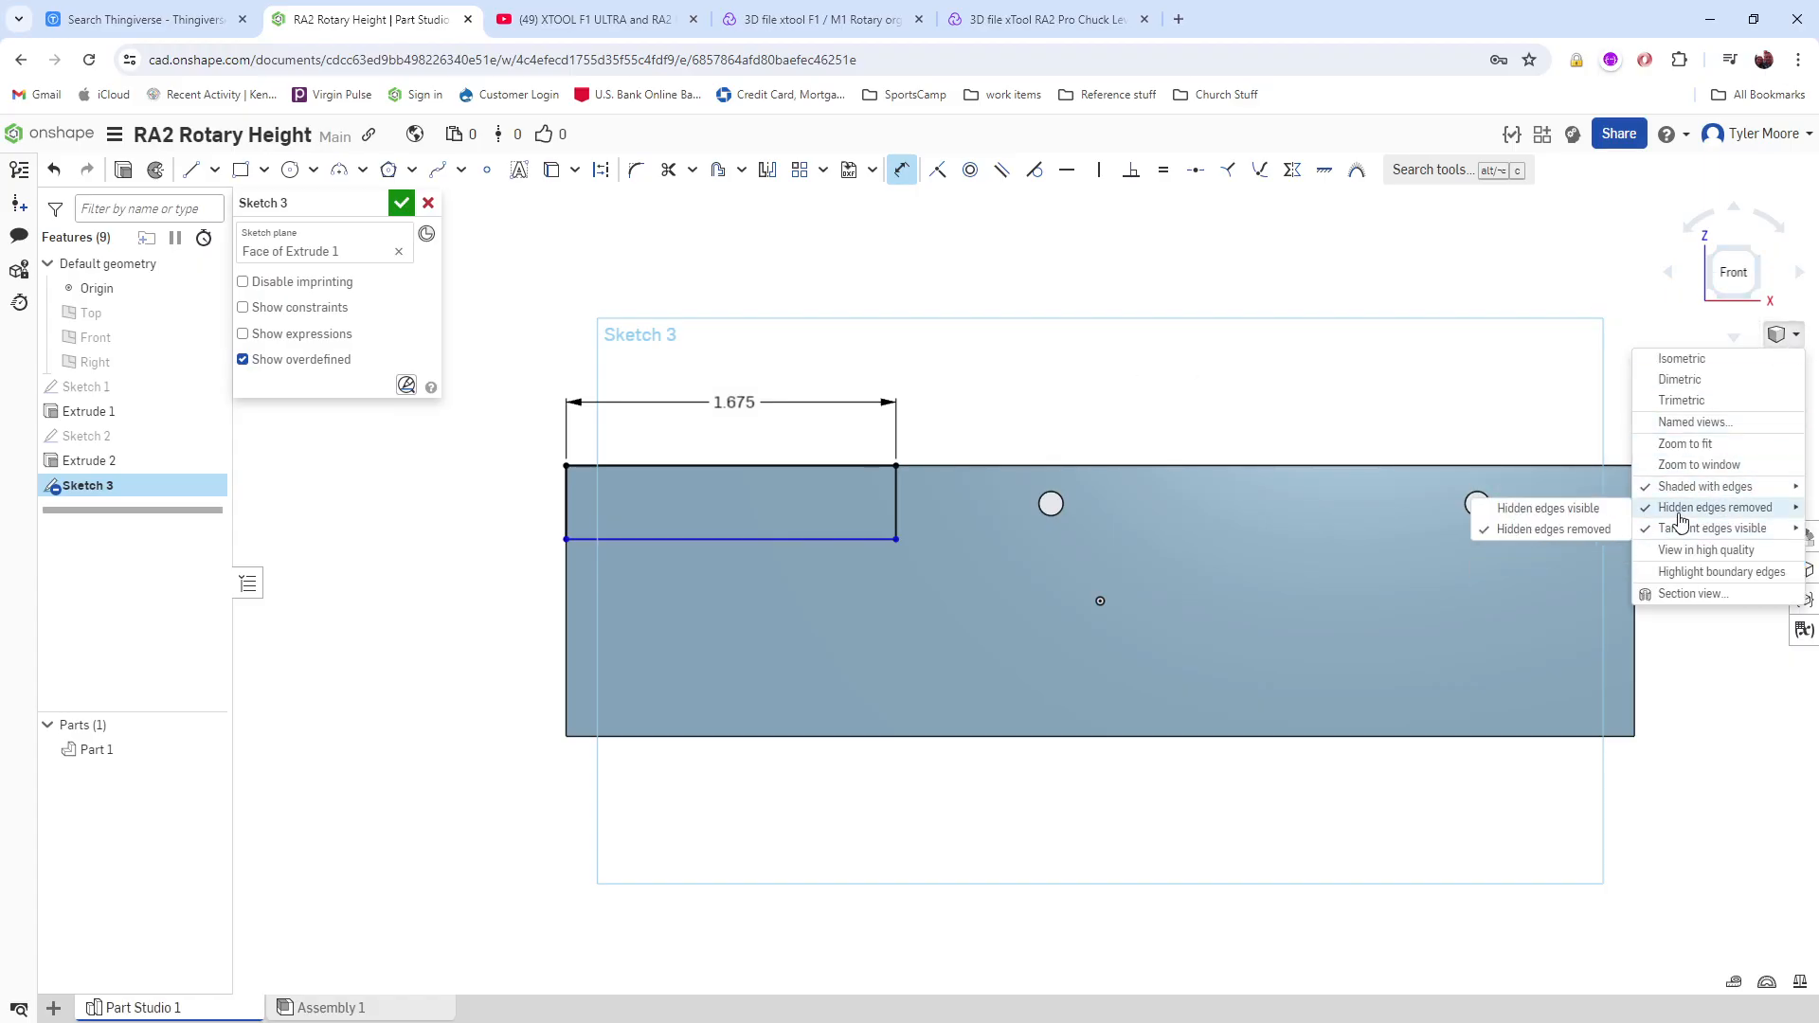
click(1606, 507)
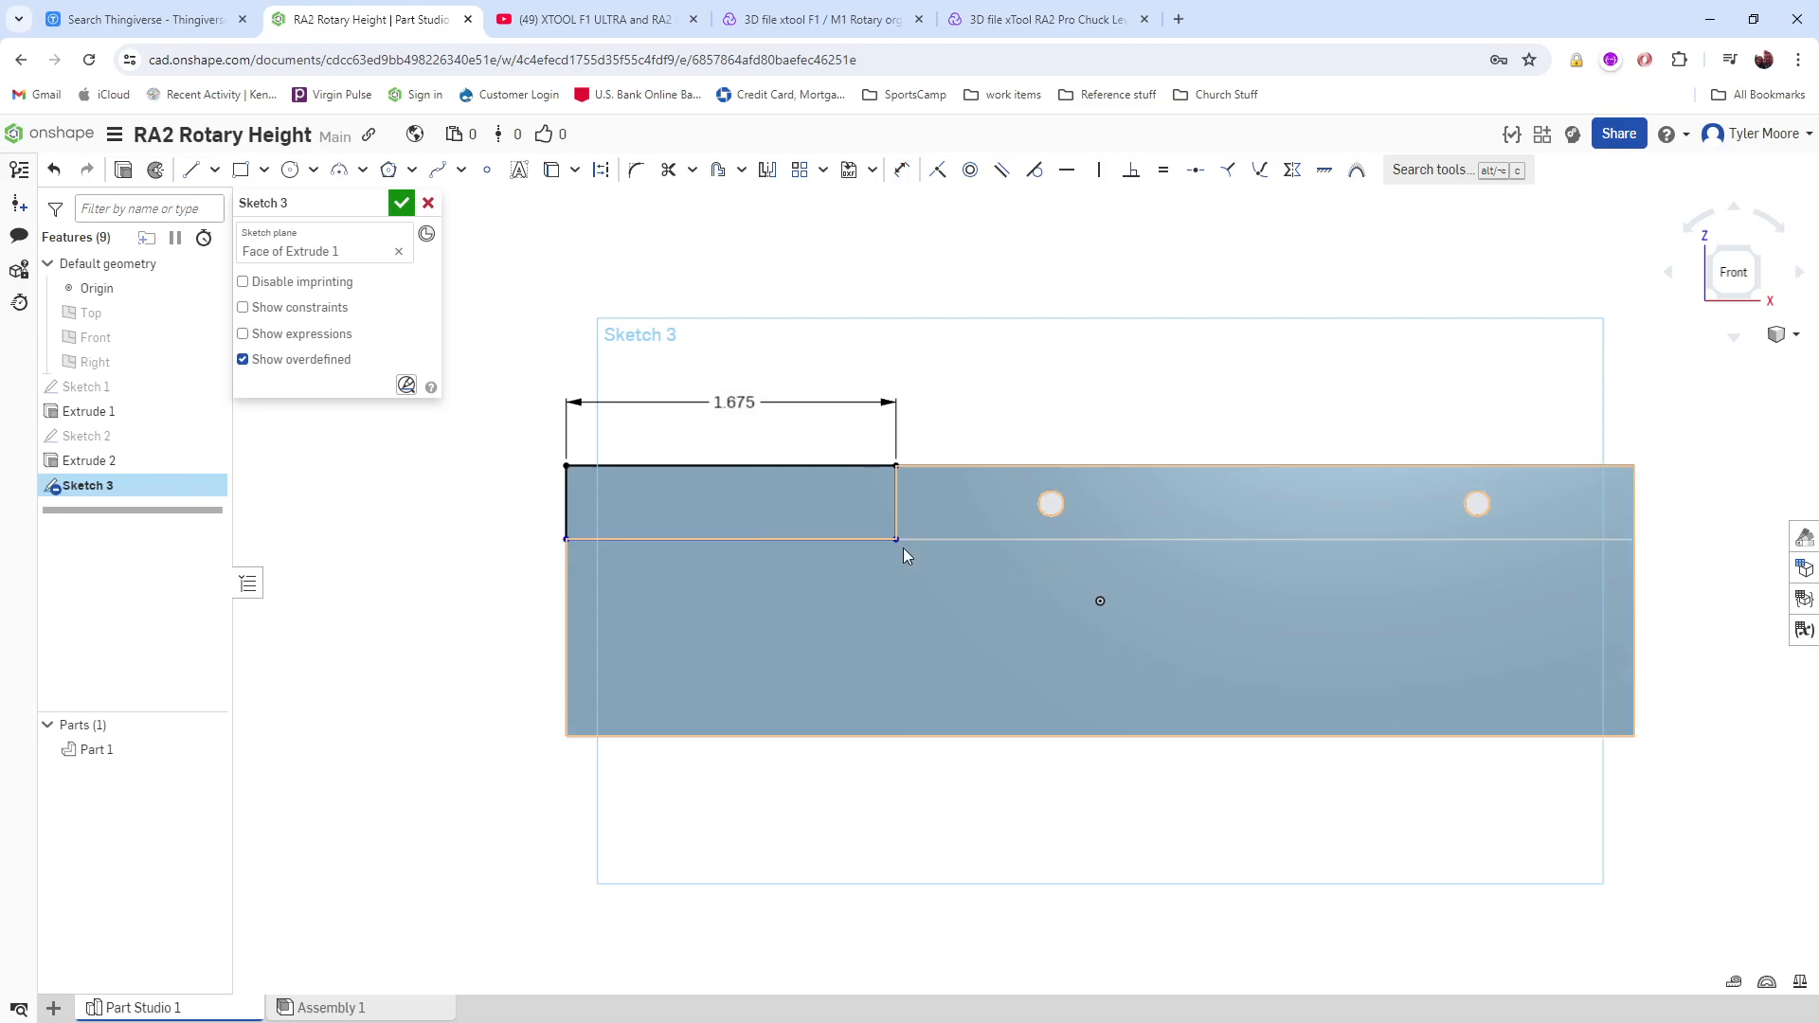
drag(896, 539, 895, 519)
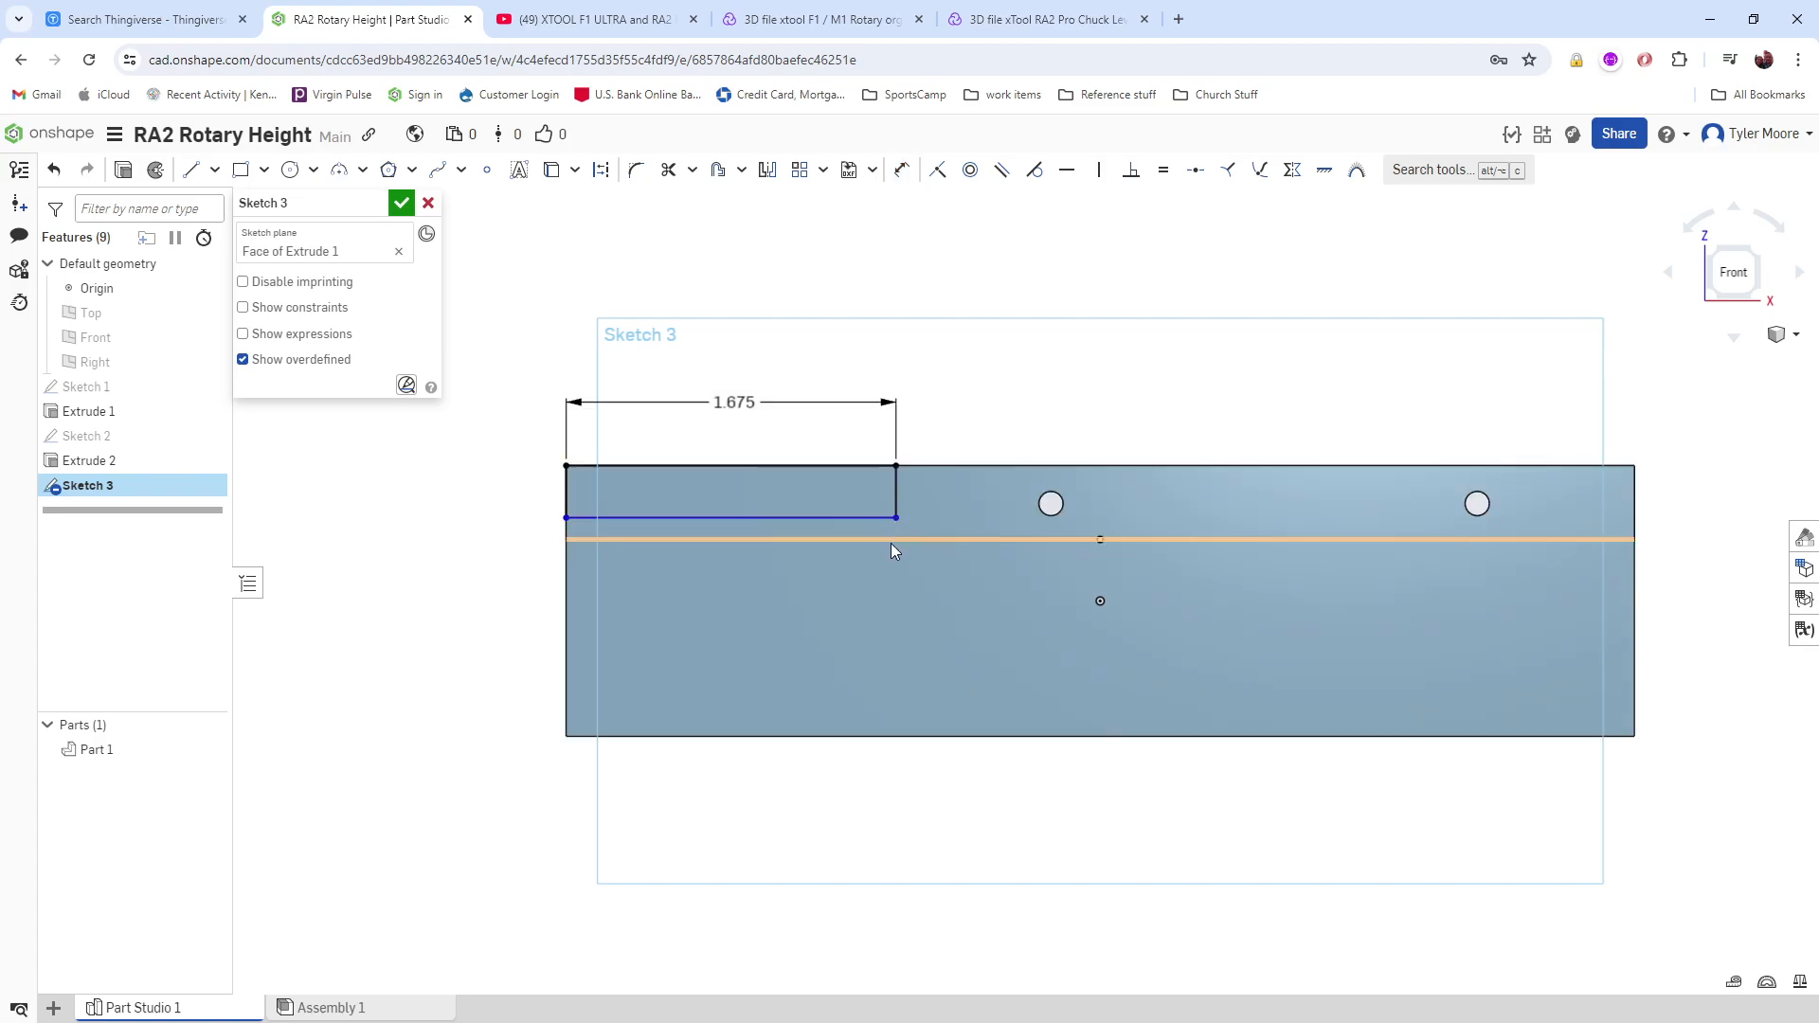
click(891, 540)
click(897, 517)
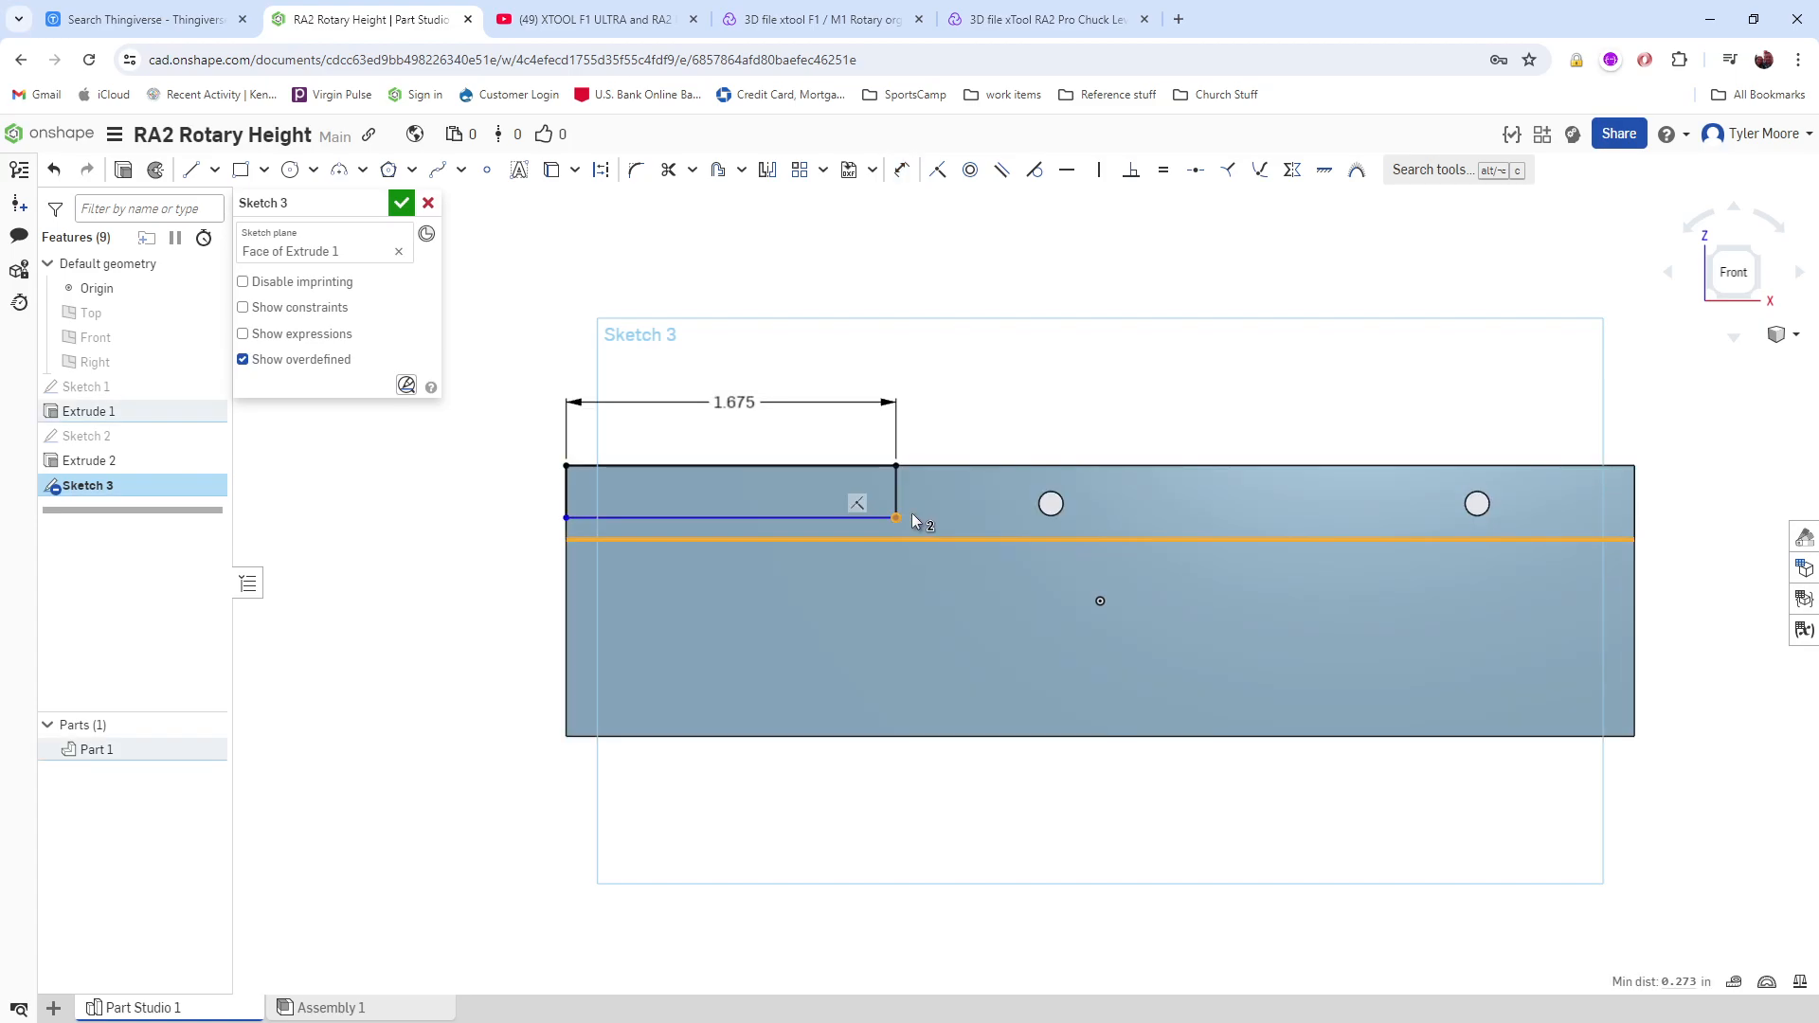
click(937, 171)
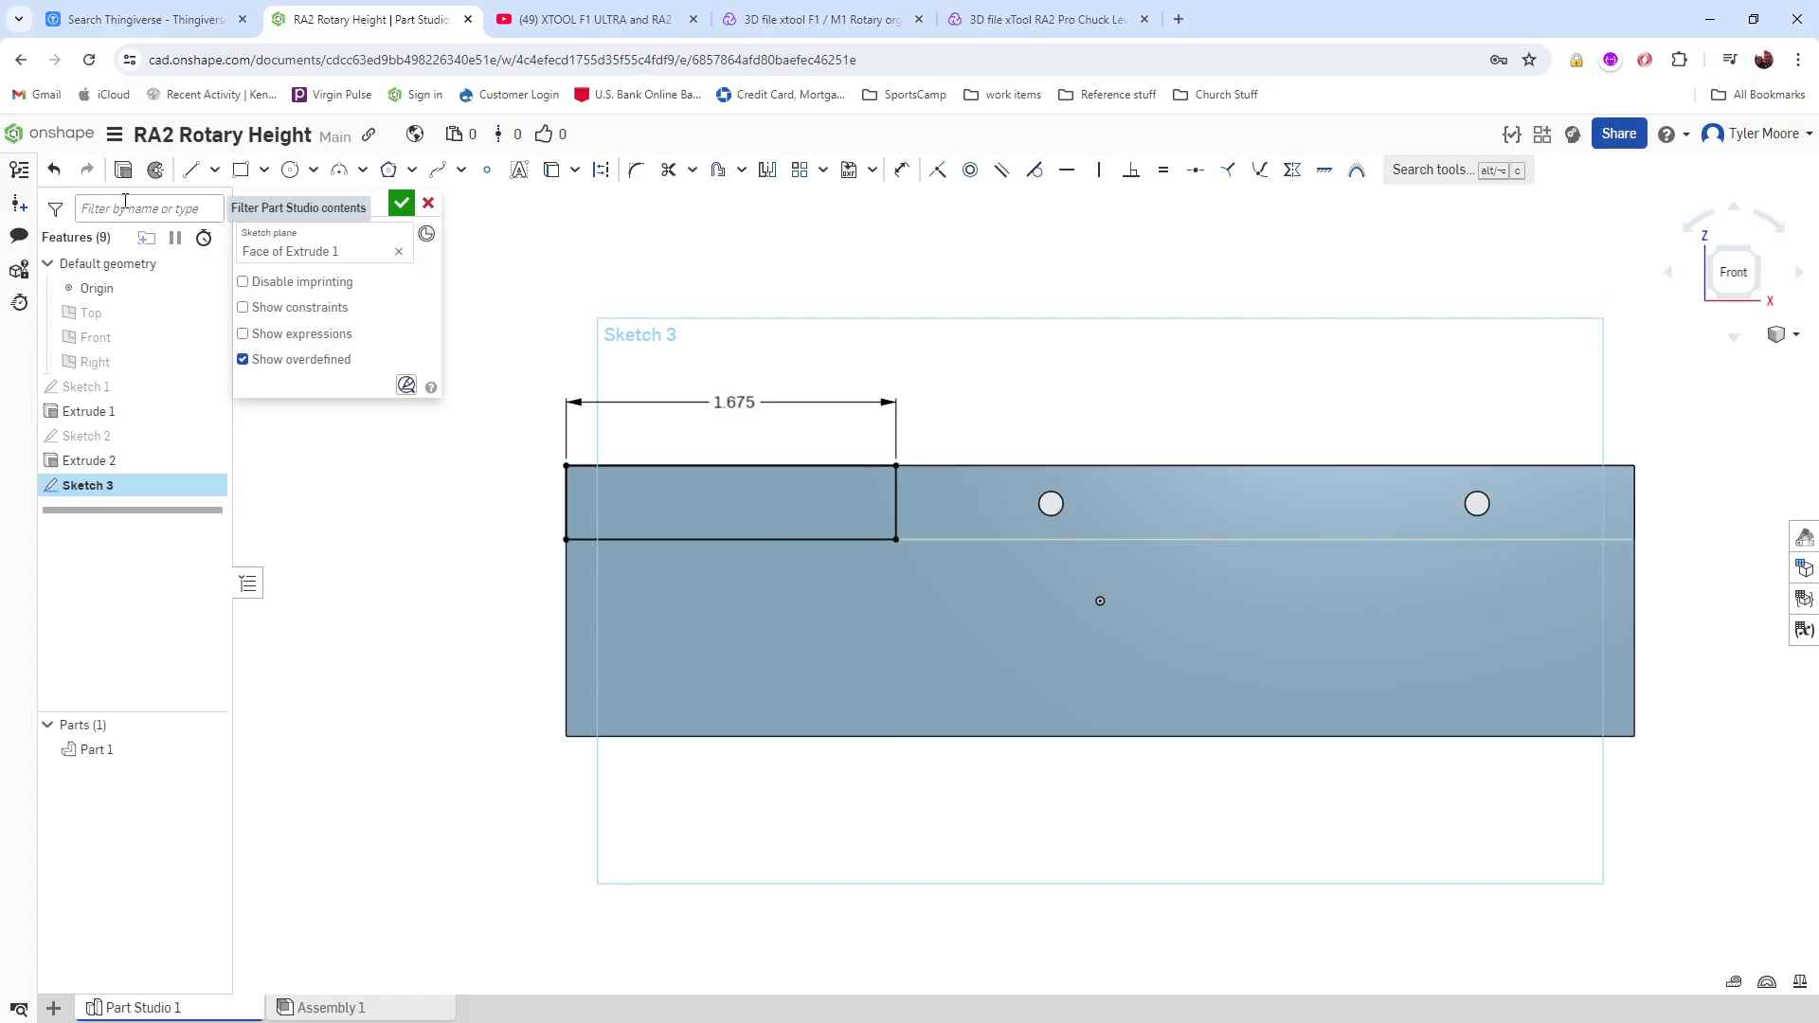
click(906, 541)
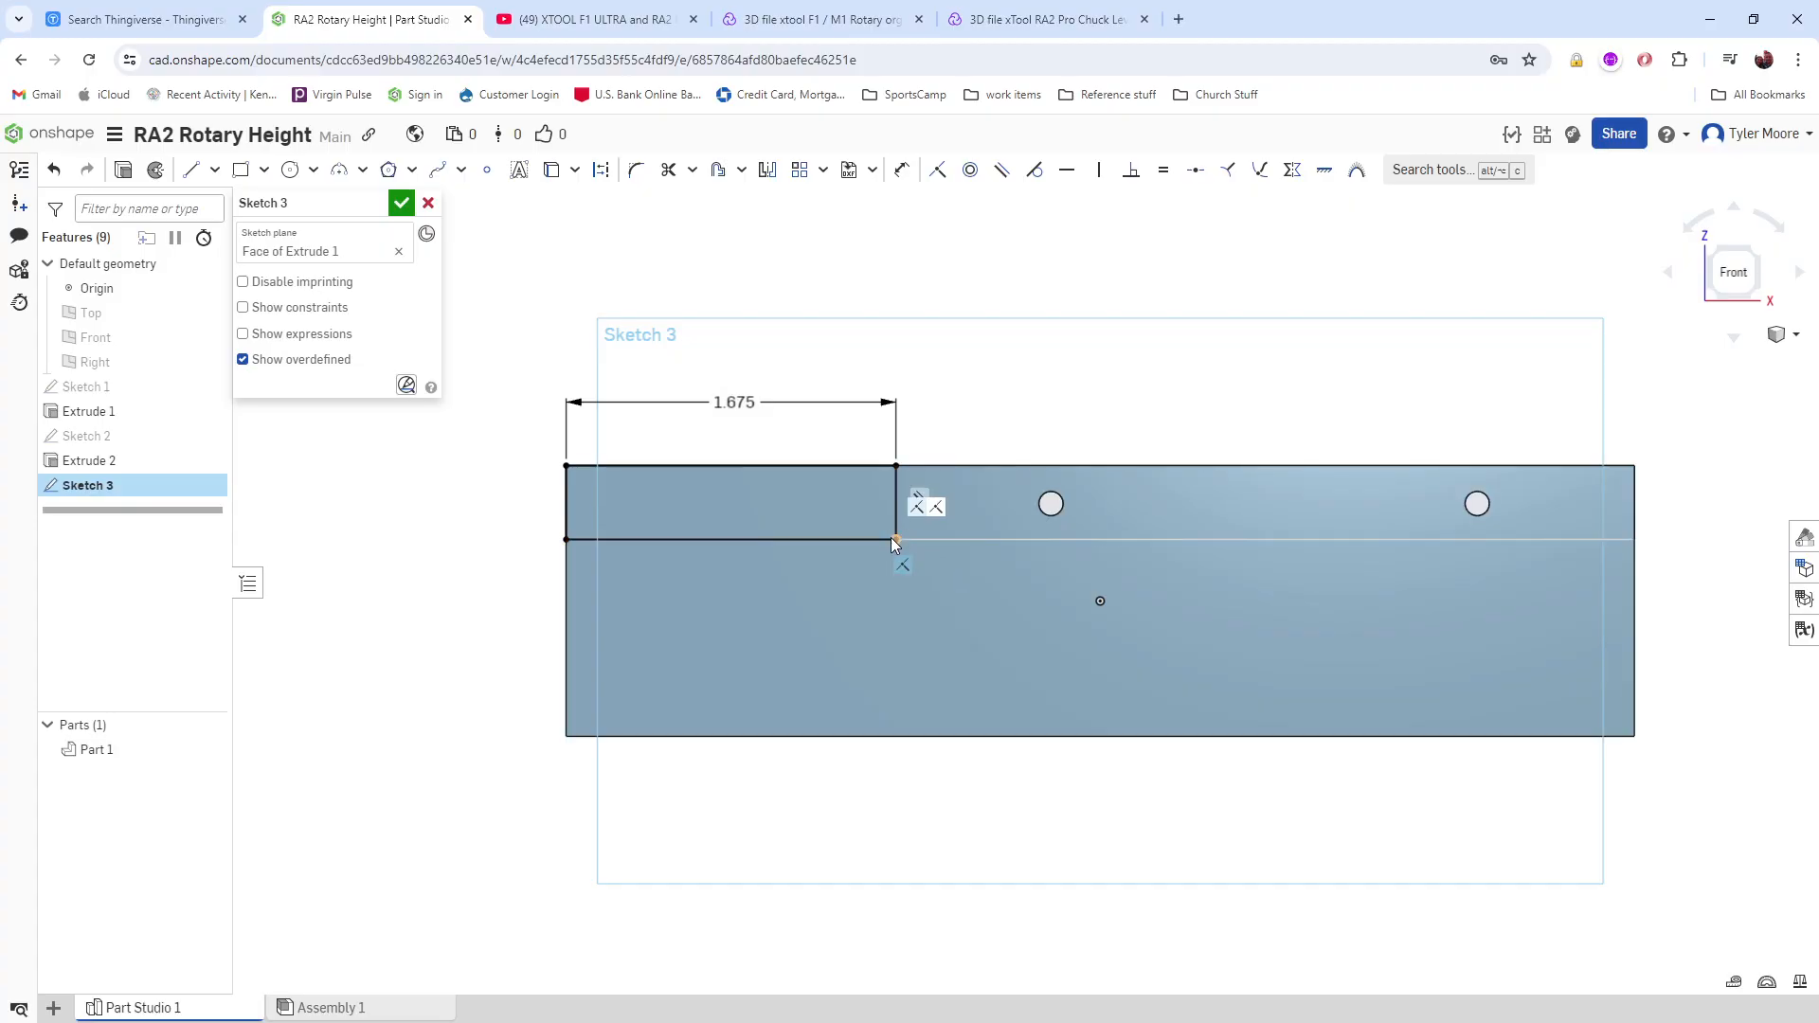
key(ctrl+z)
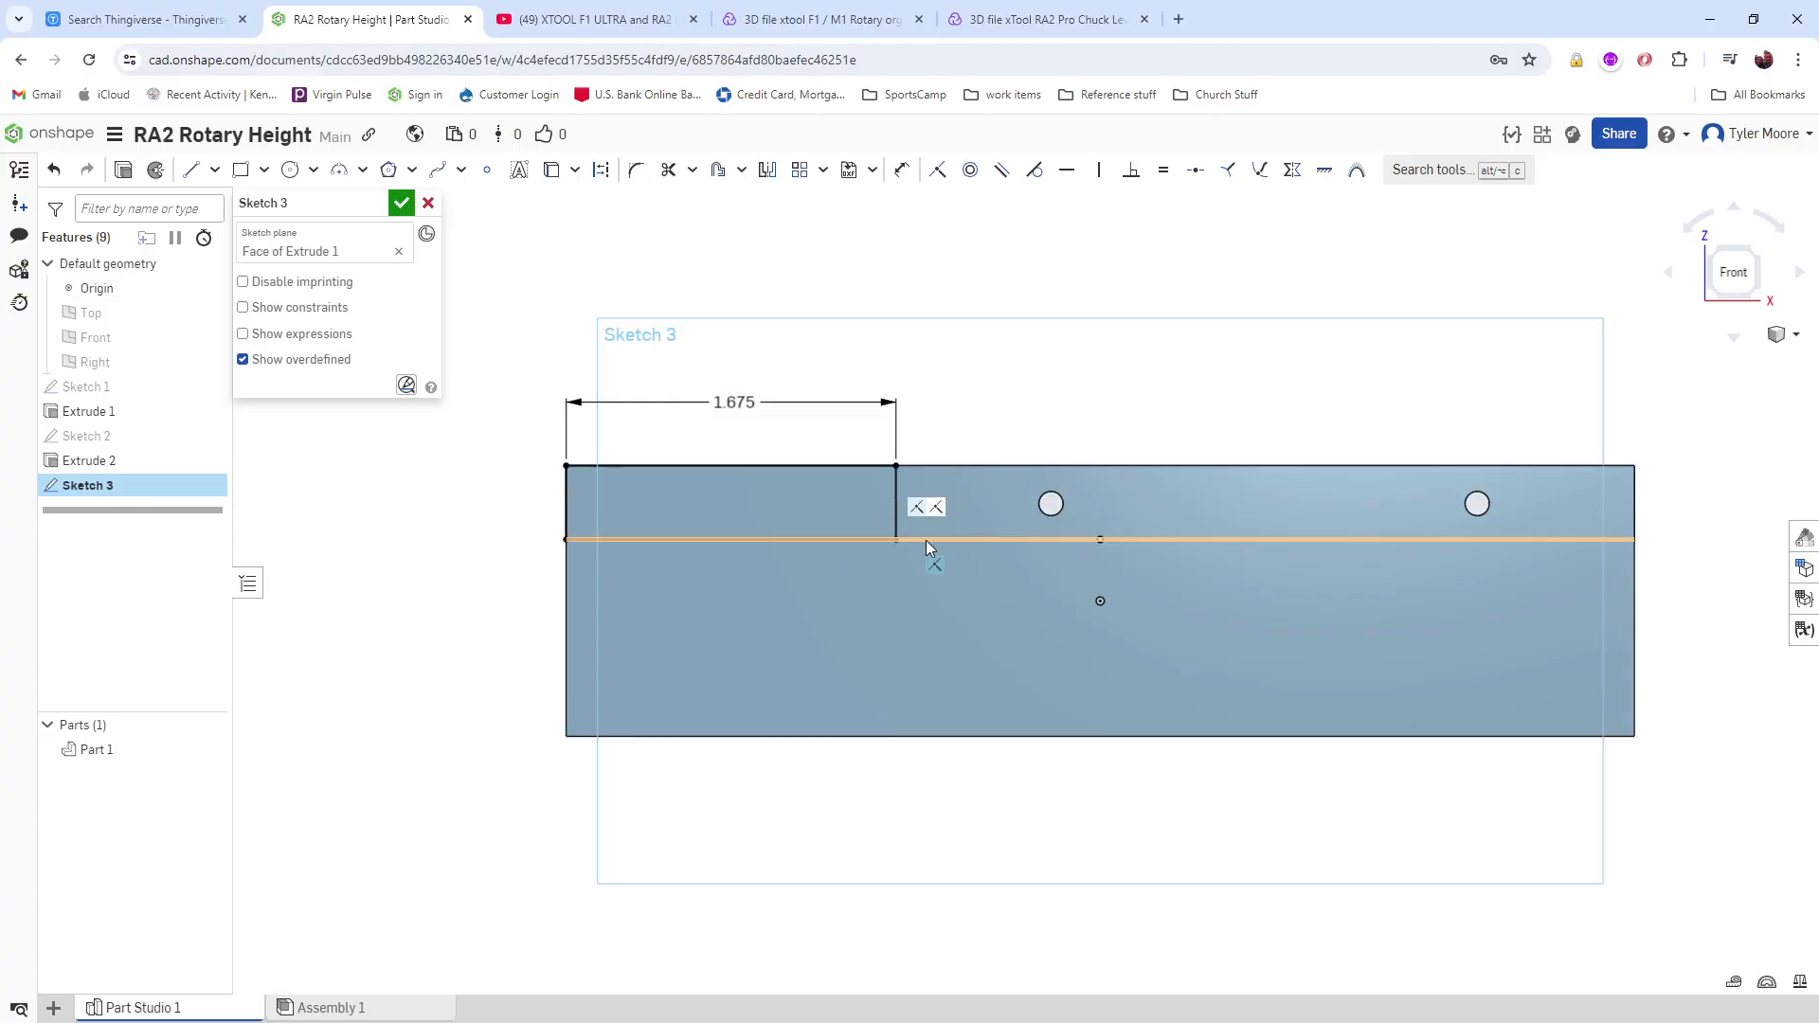
click(924, 540)
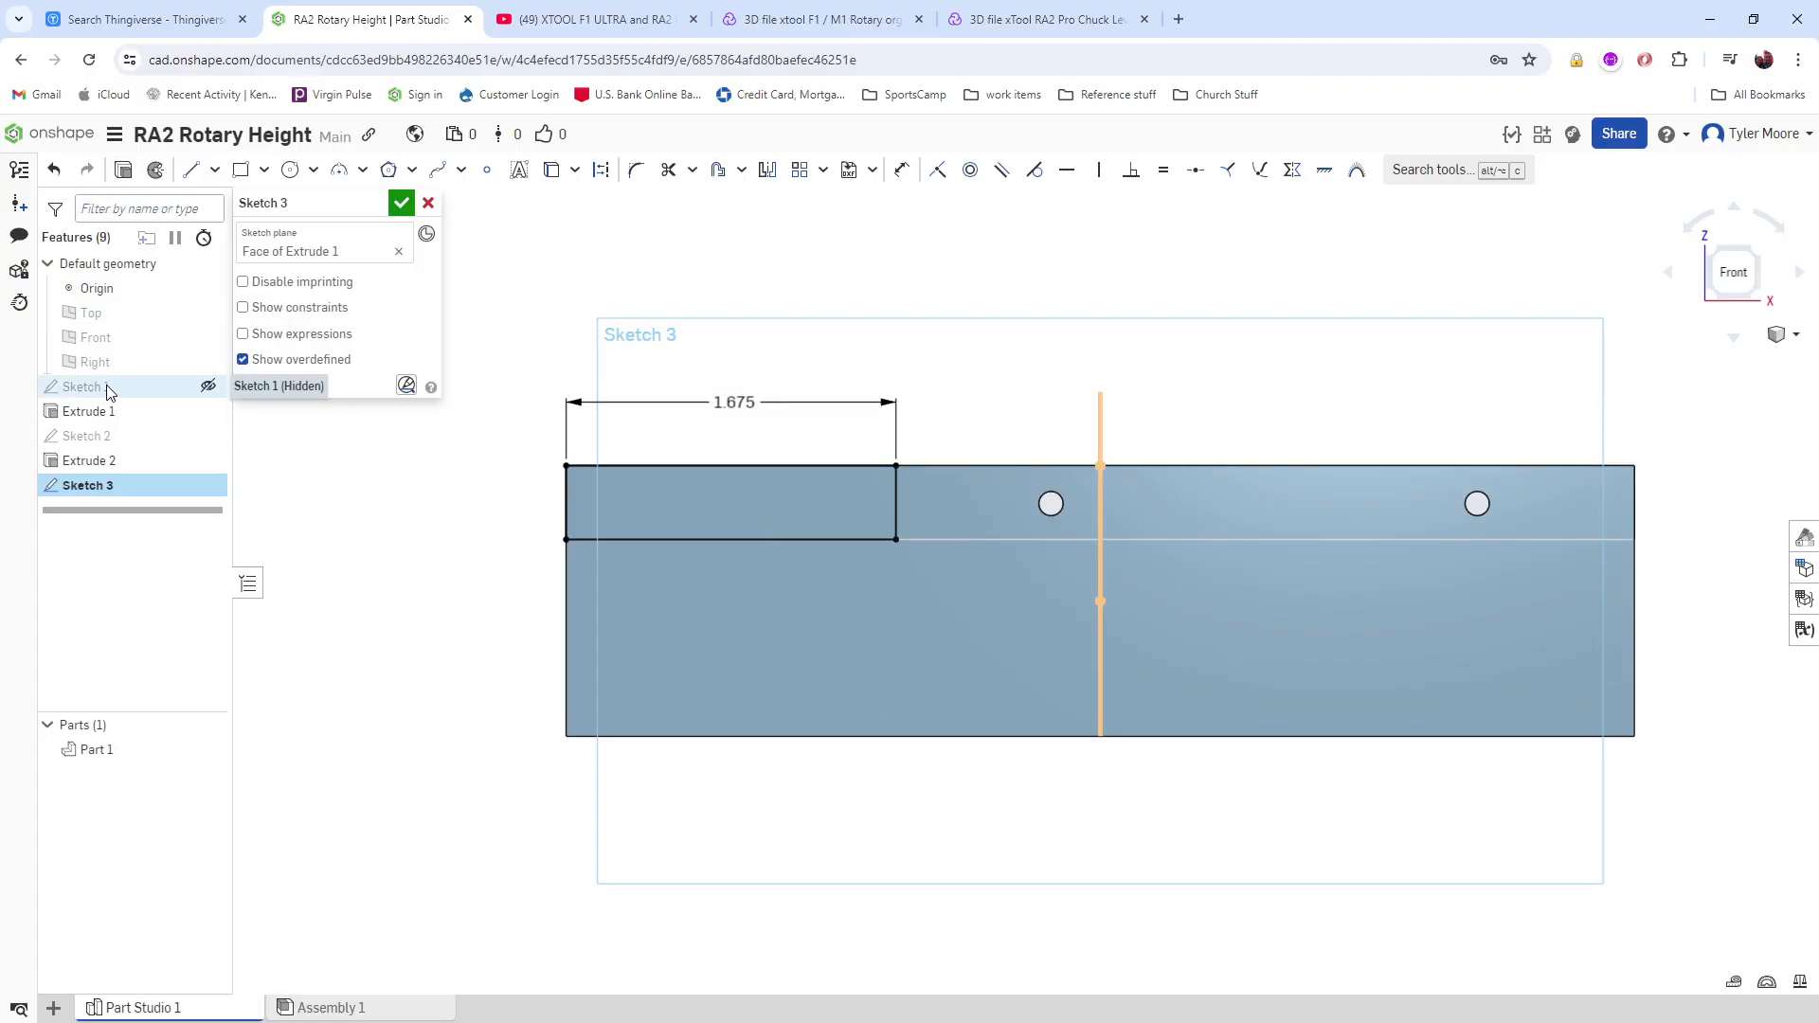
Step: Extrude the rectangle as a Remove operation with the Through all end type, cutting away both side walls at that end
right_drag(935, 464, 458, 446)
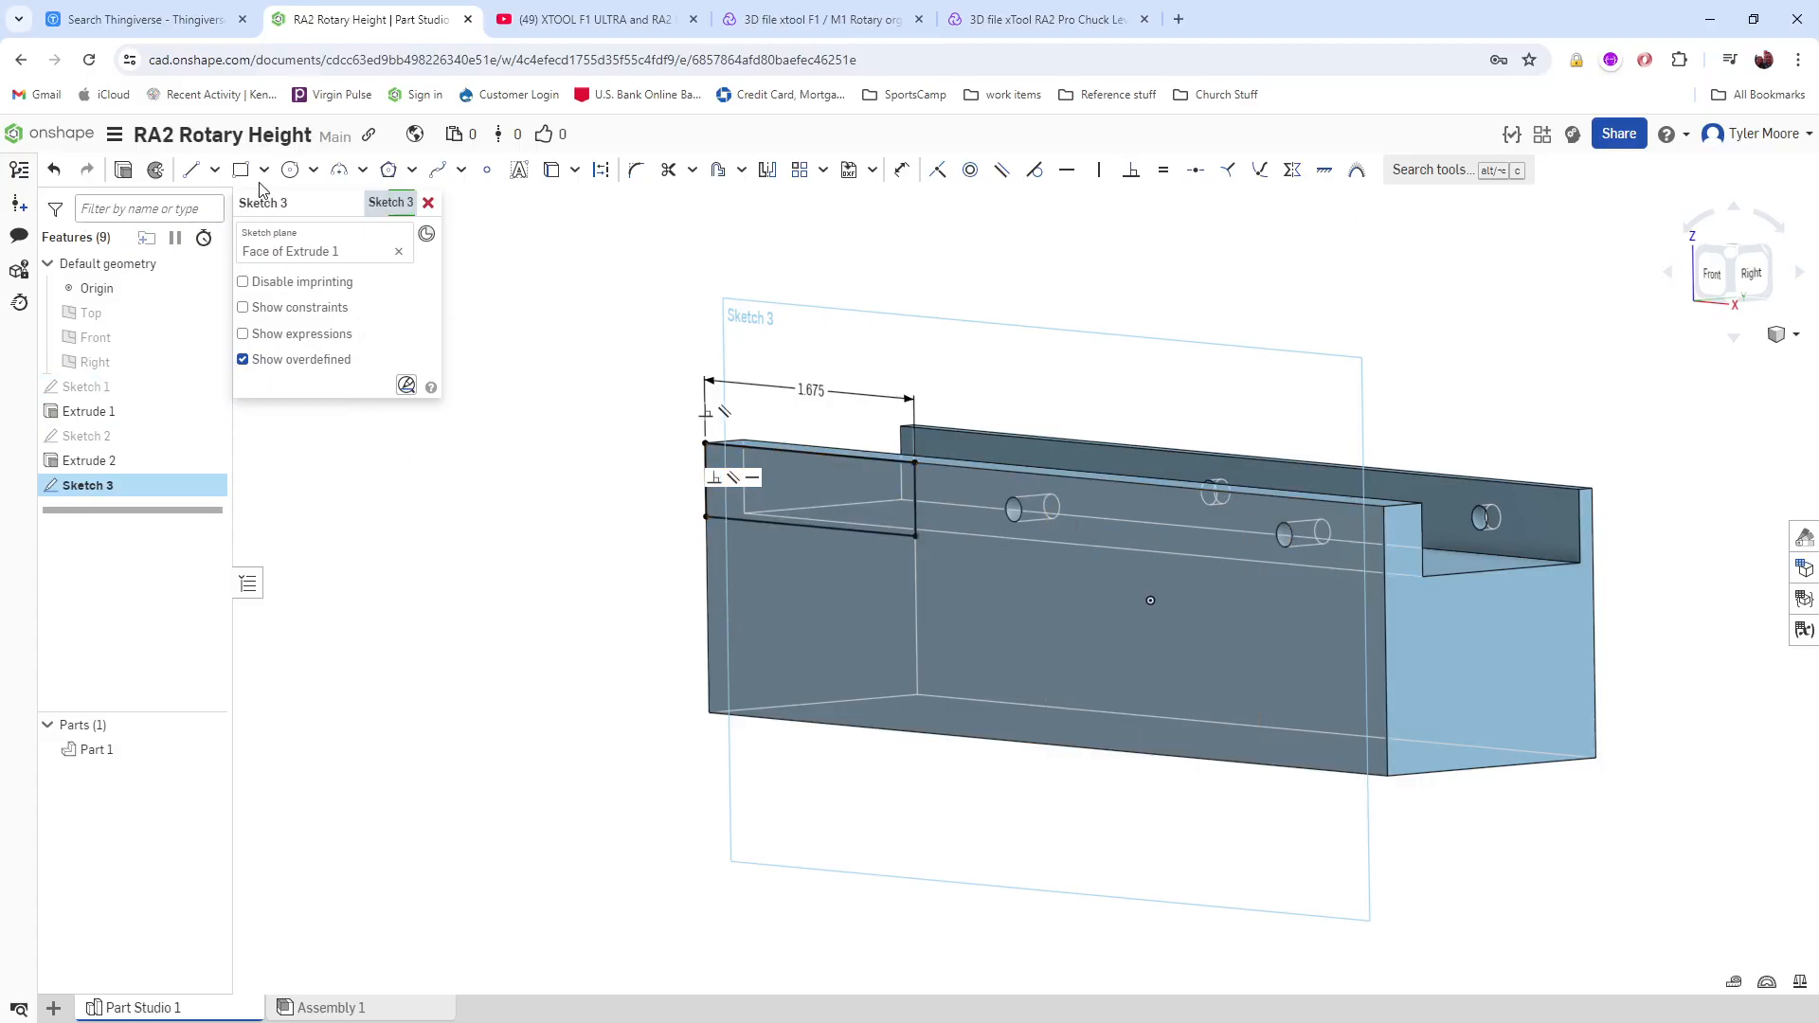
click(123, 169)
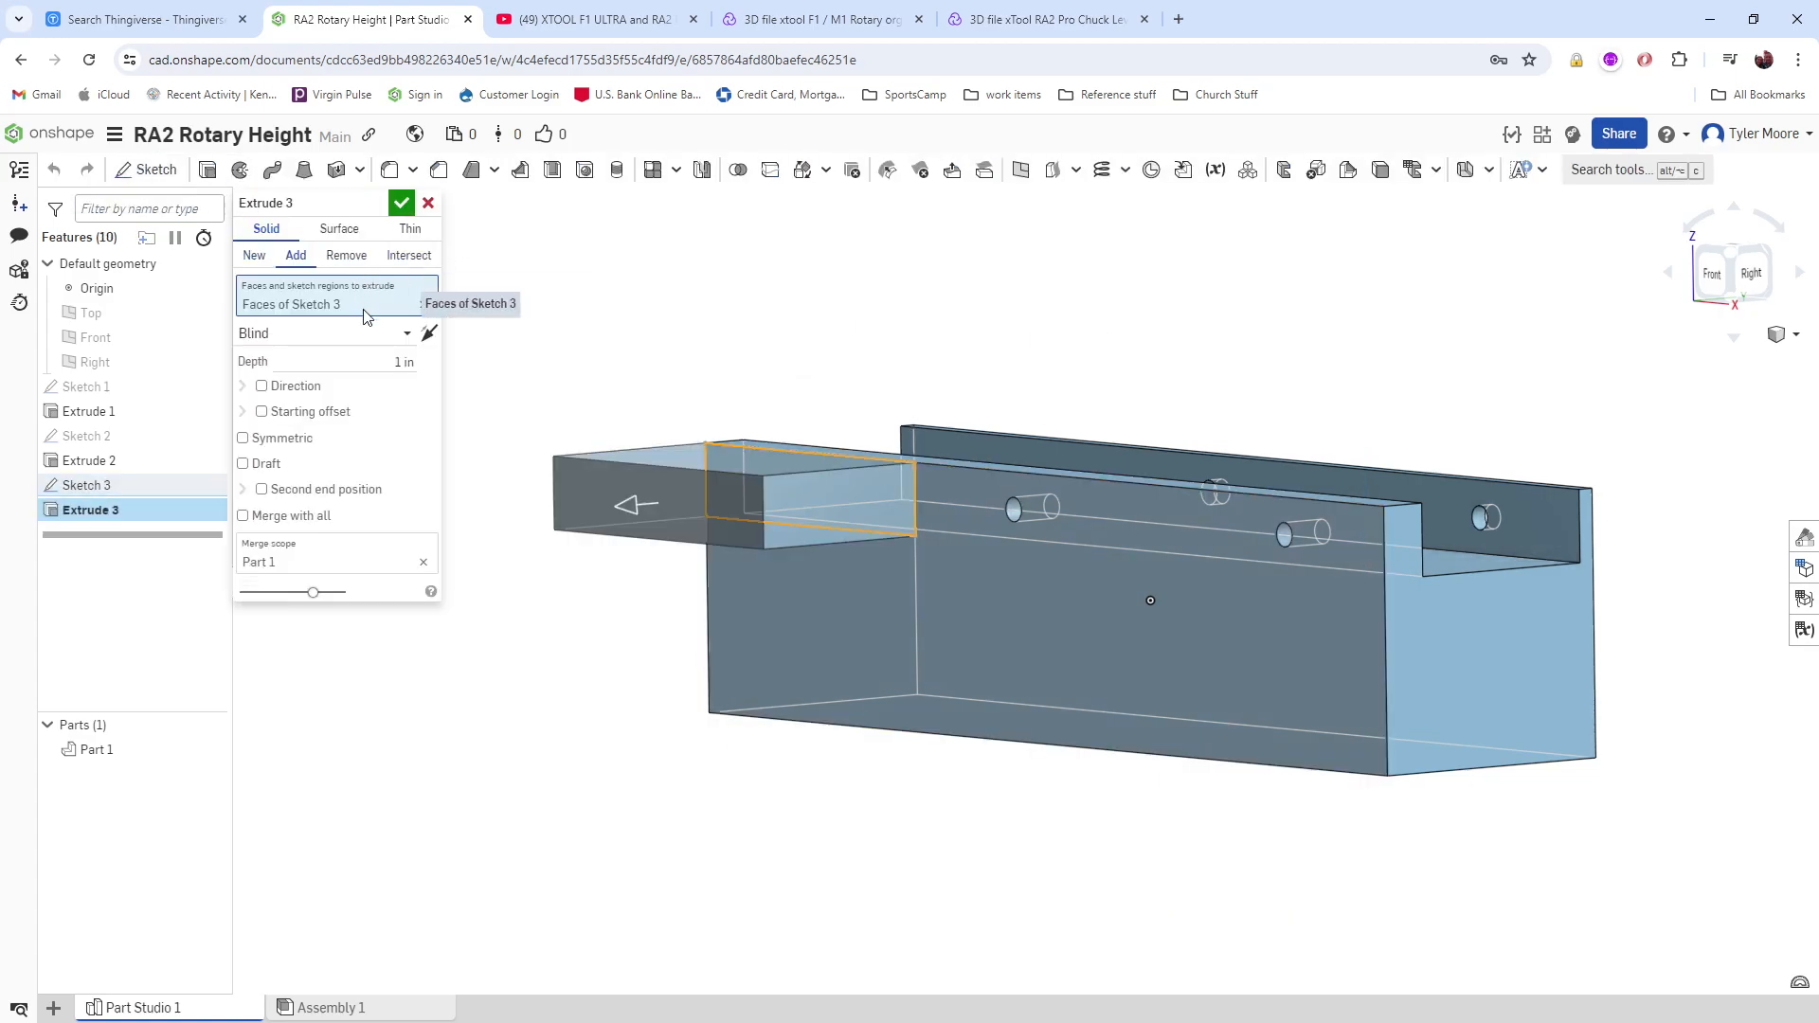
click(346, 255)
click(398, 333)
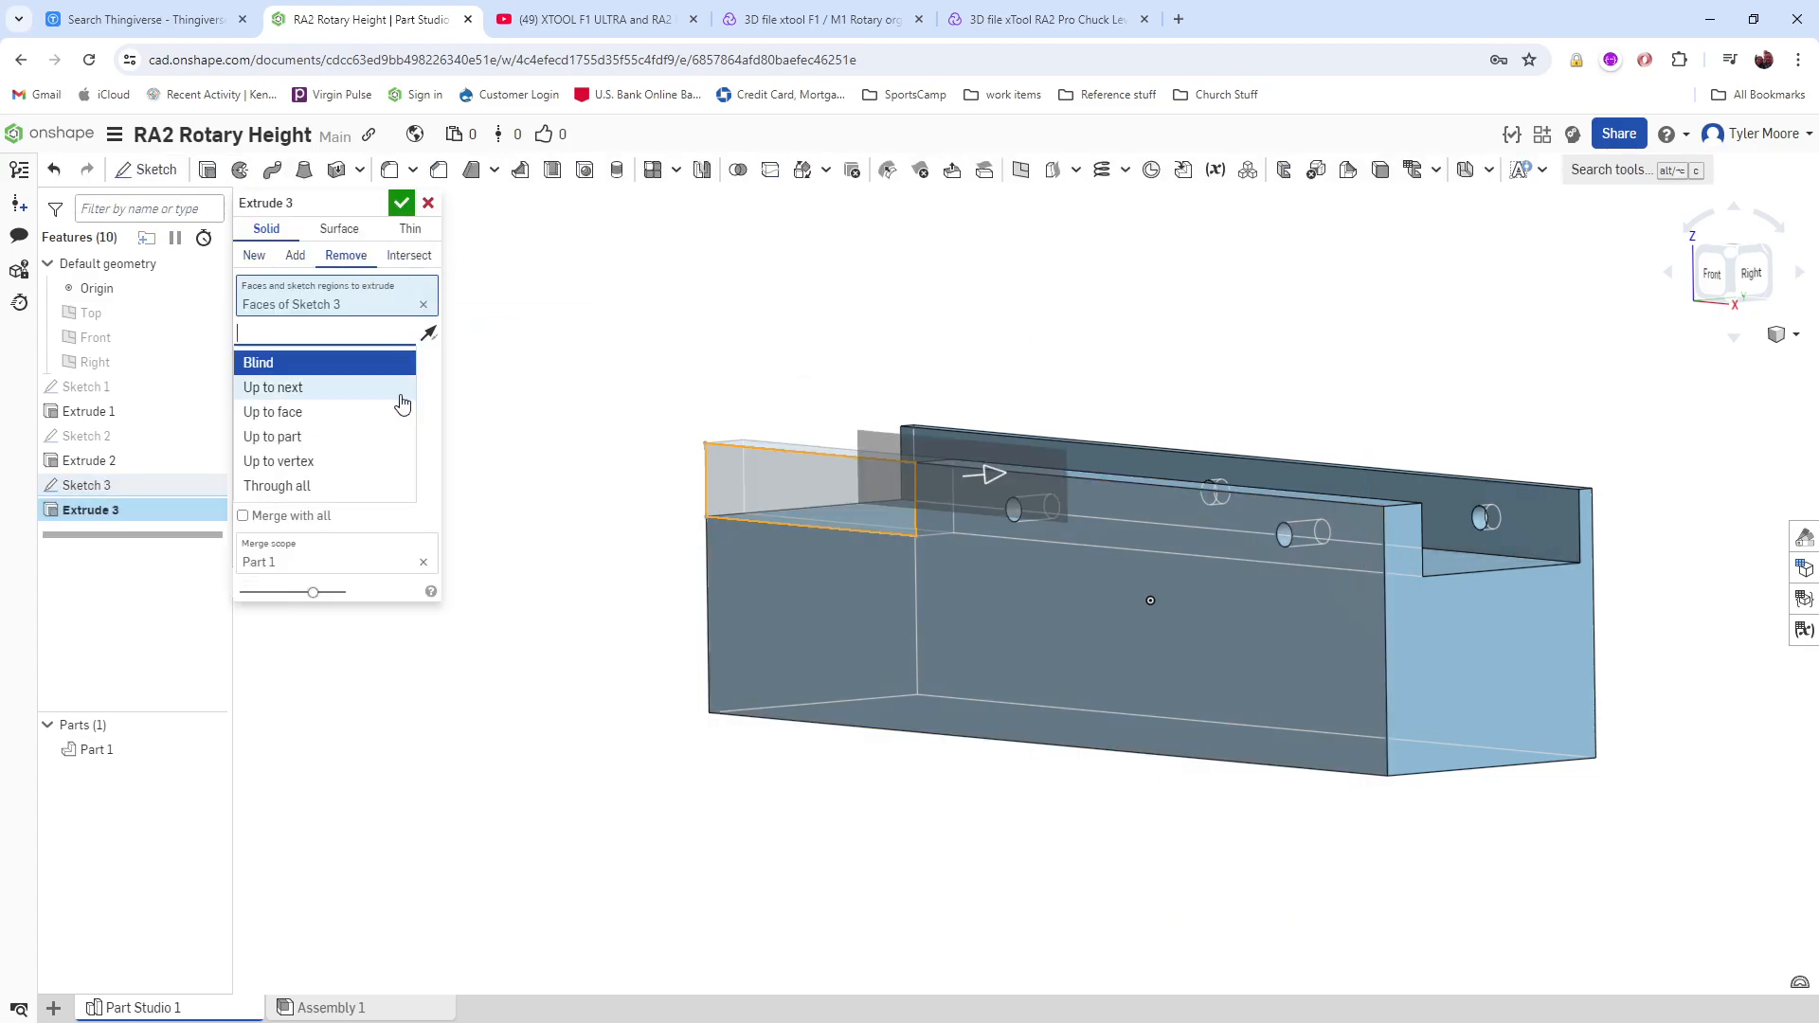
click(360, 485)
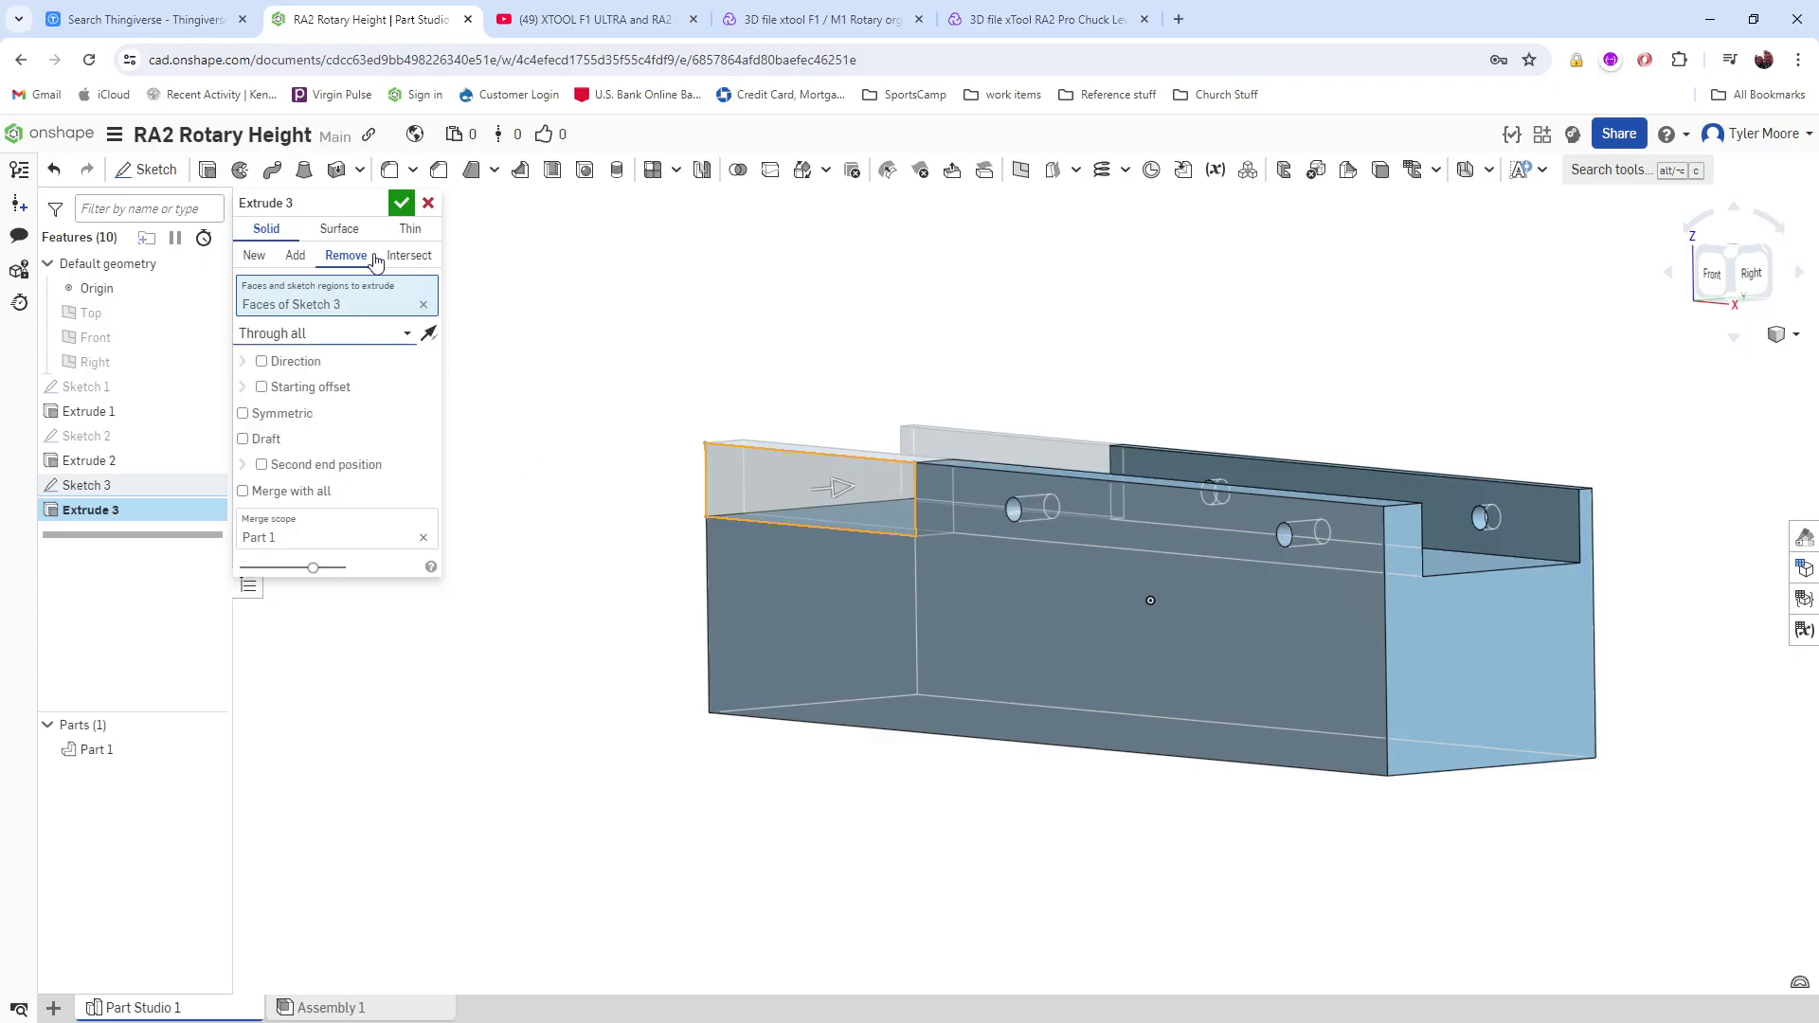
click(401, 203)
Step: Examine the shortened side walls, the open end and the holes from several angles
right_drag(743, 276, 943, 286)
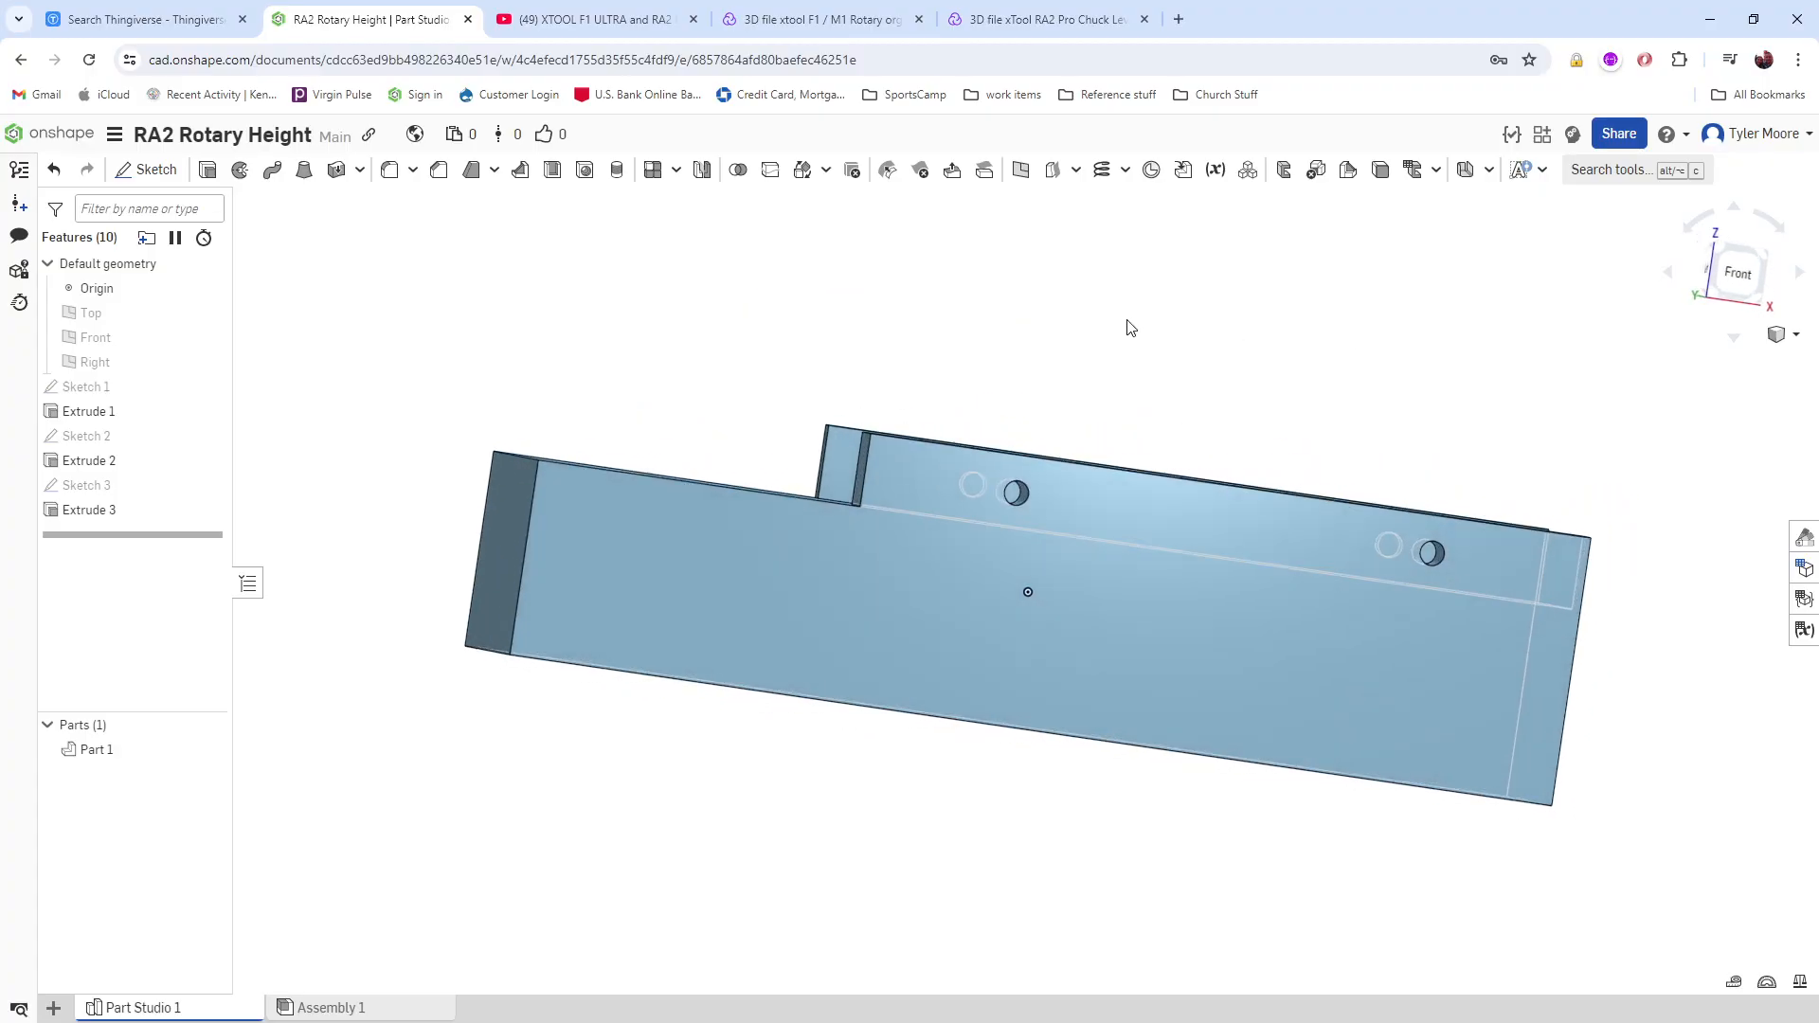
right_drag(1130, 326, 861, 328)
scroll(1153, 629, down, 3)
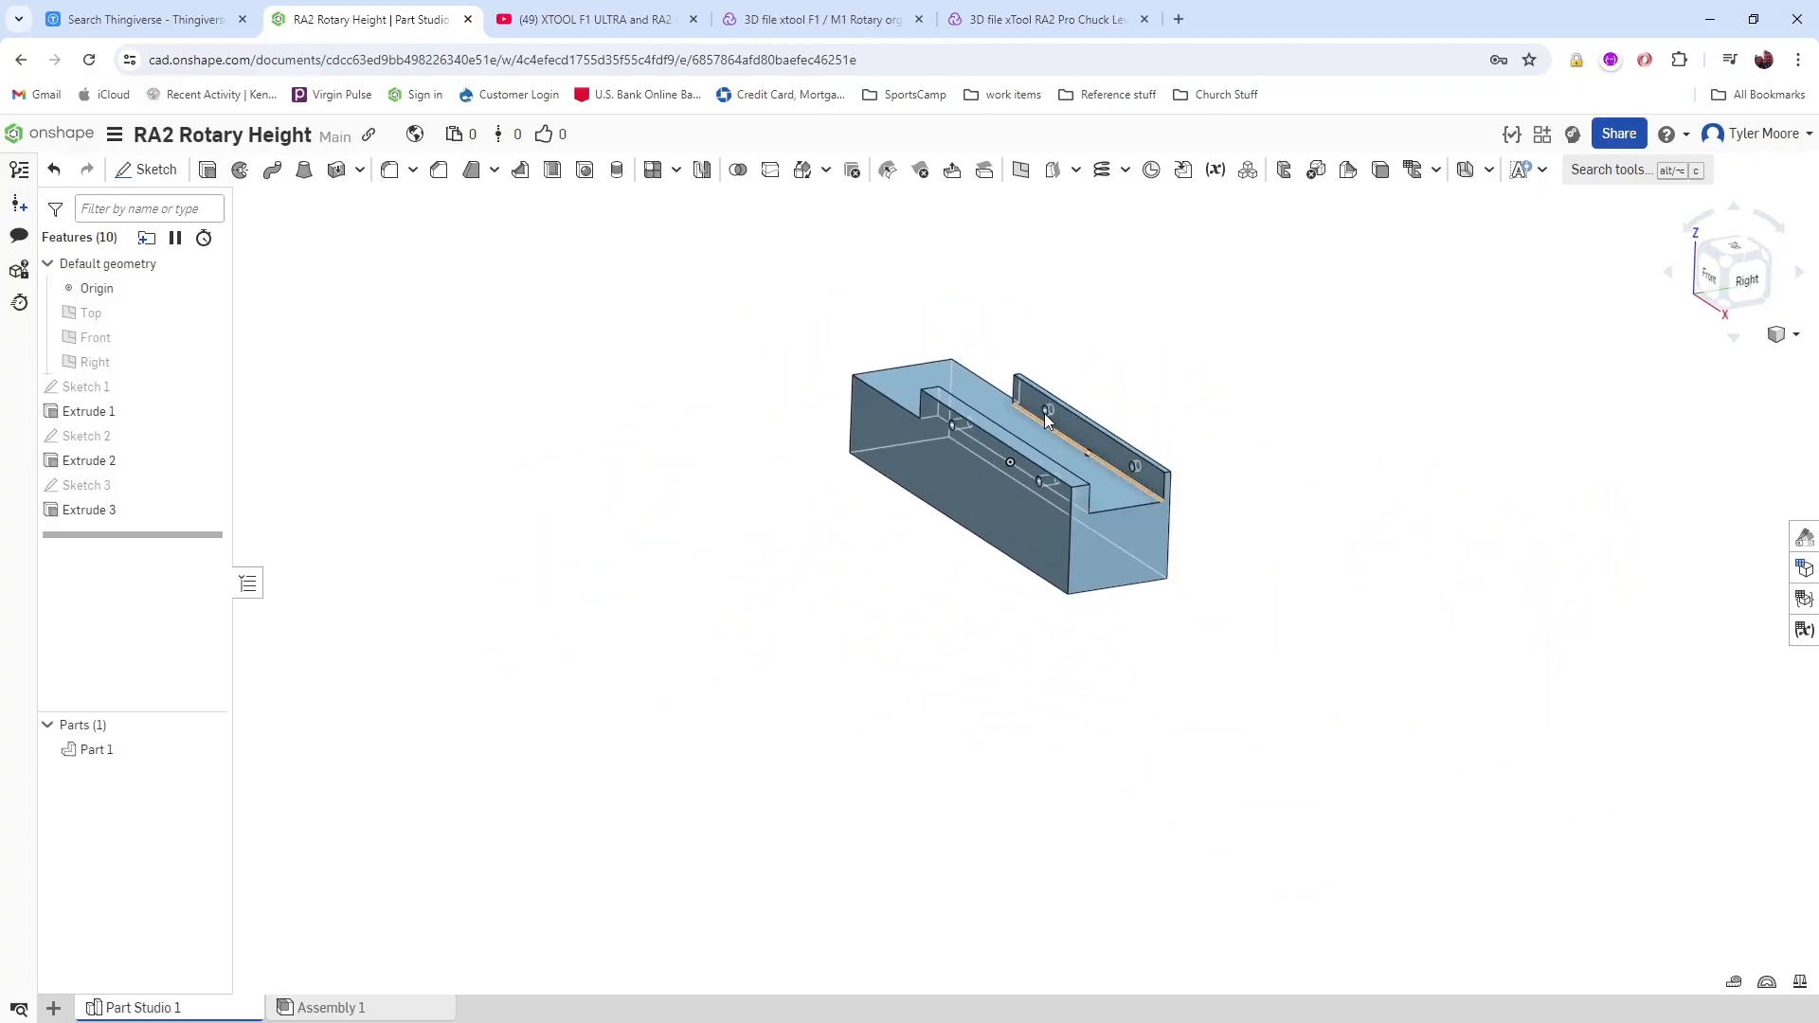
scroll(1142, 379, up, 5)
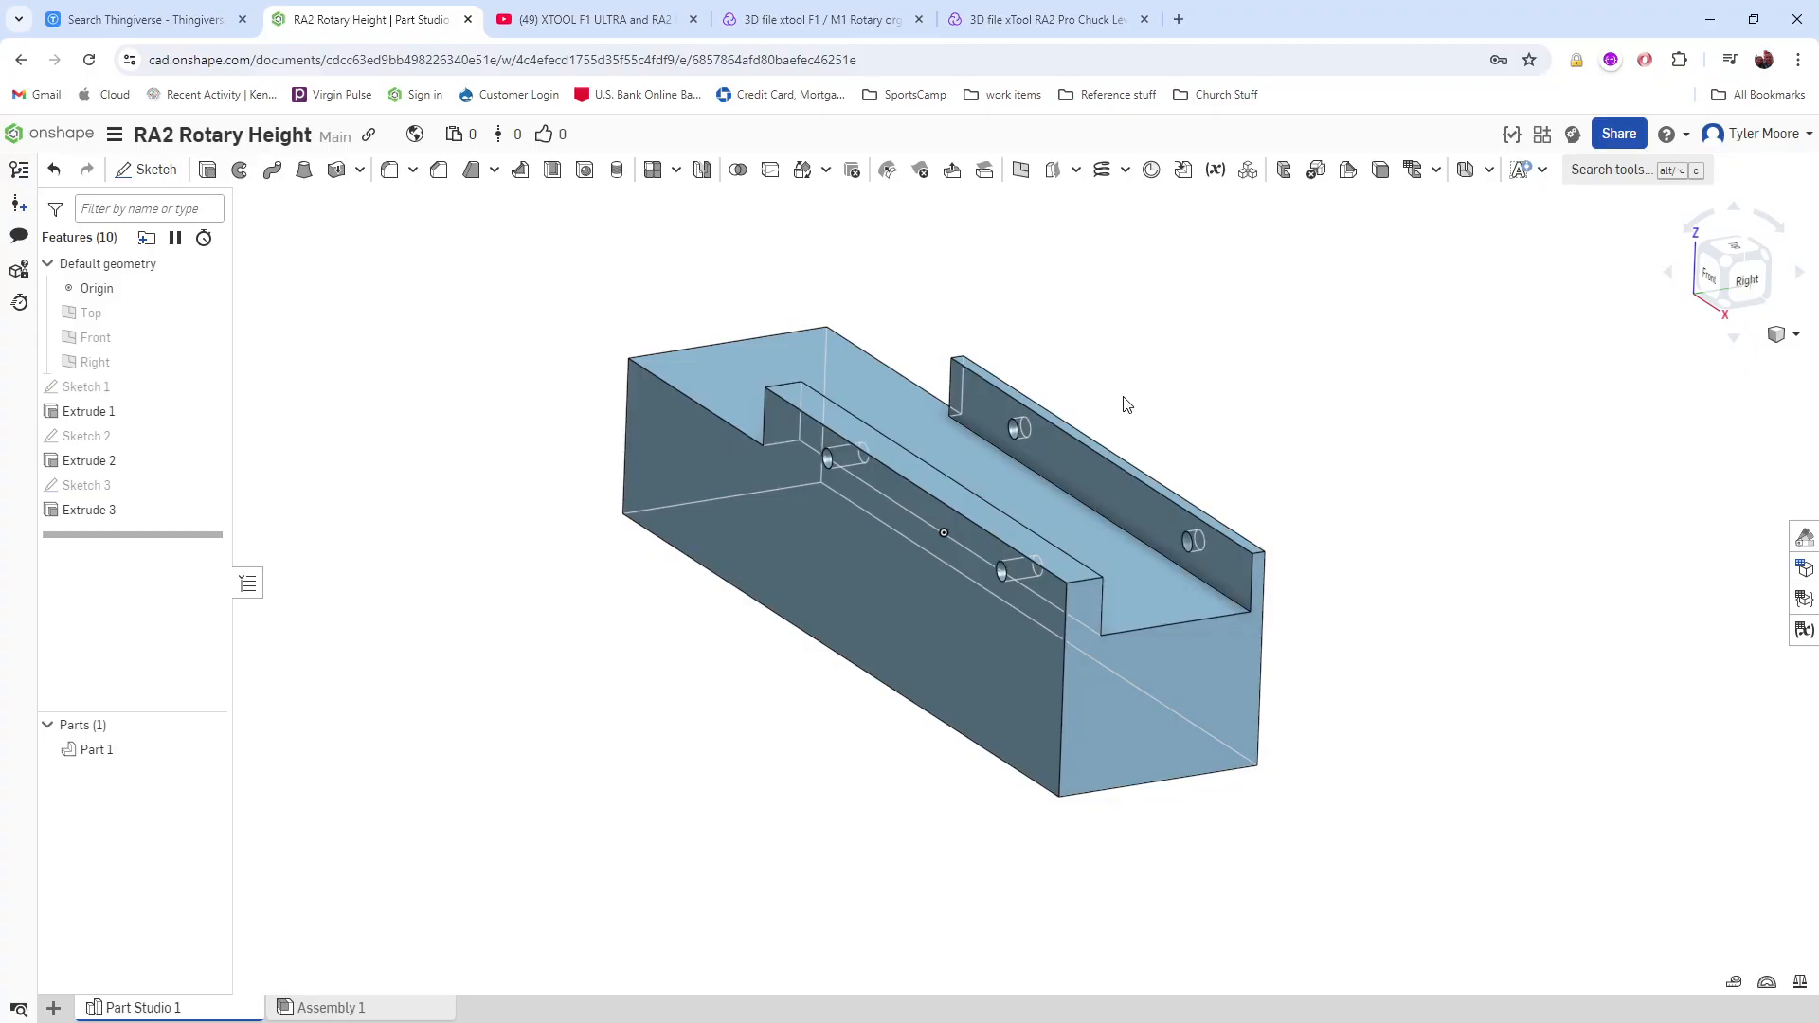
right_drag(1119, 403, 1023, 410)
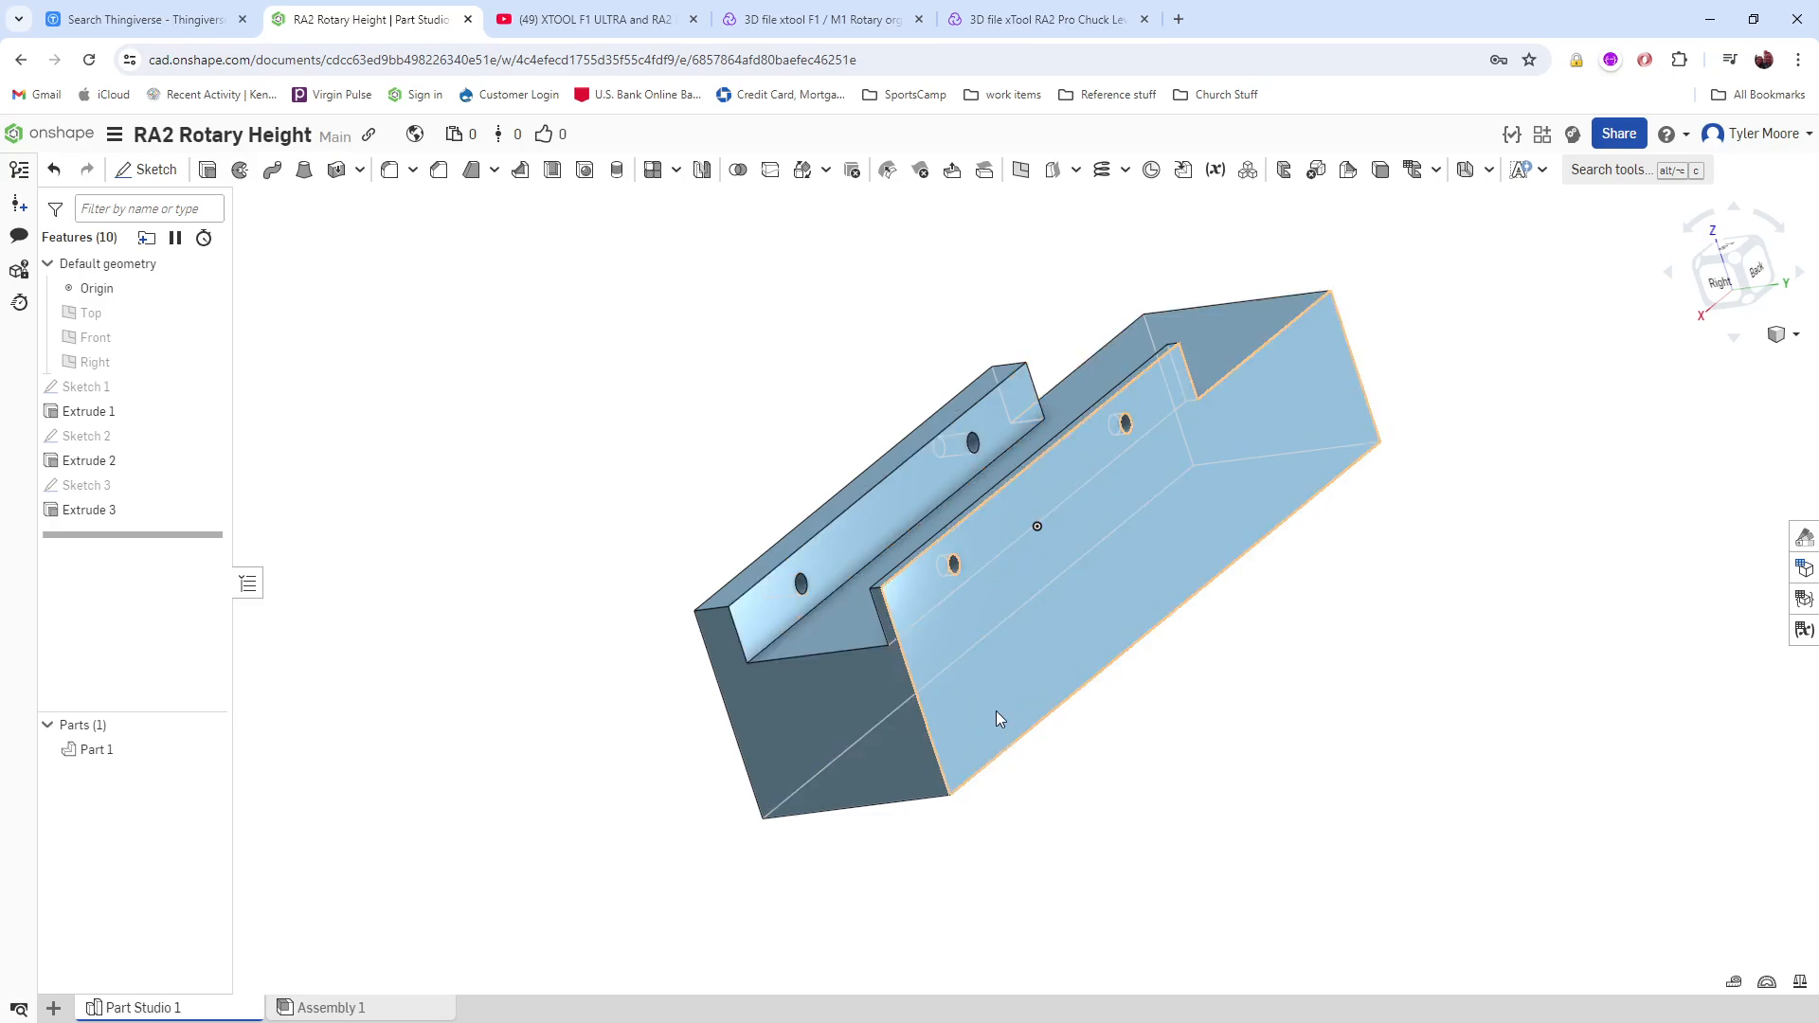
right_drag(1277, 637, 1413, 610)
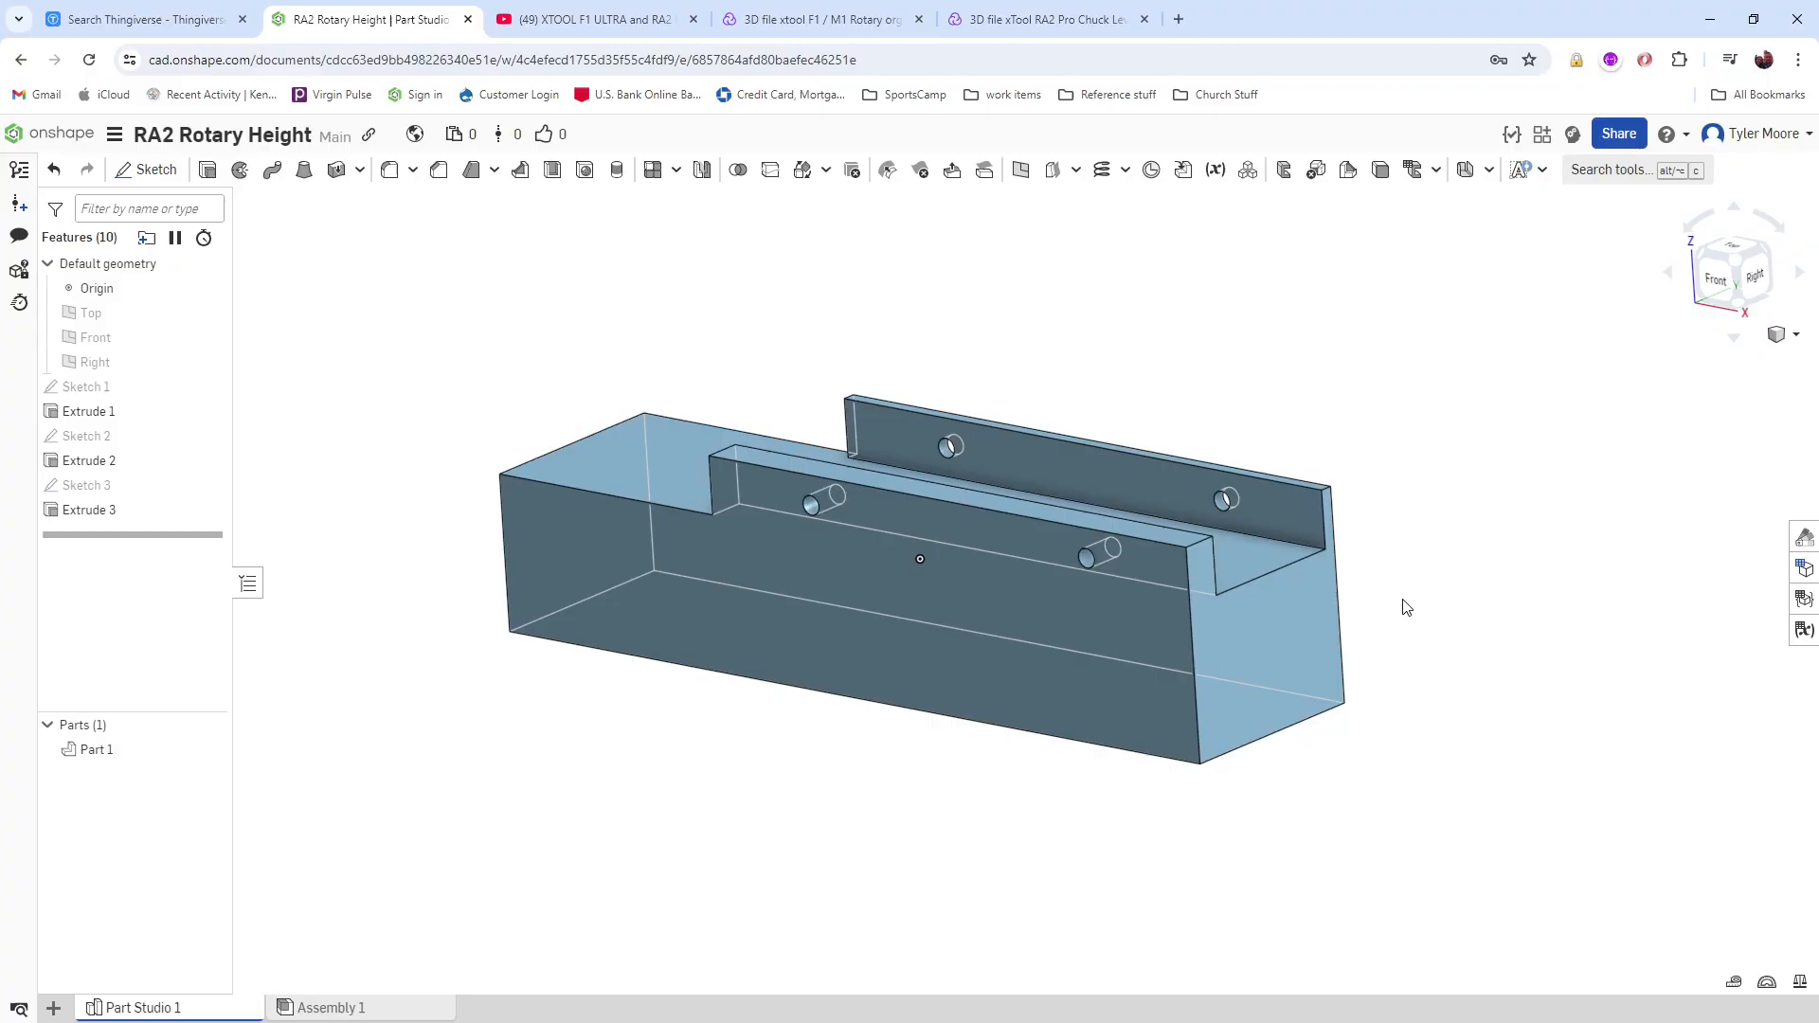
right_drag(1027, 622, 1057, 610)
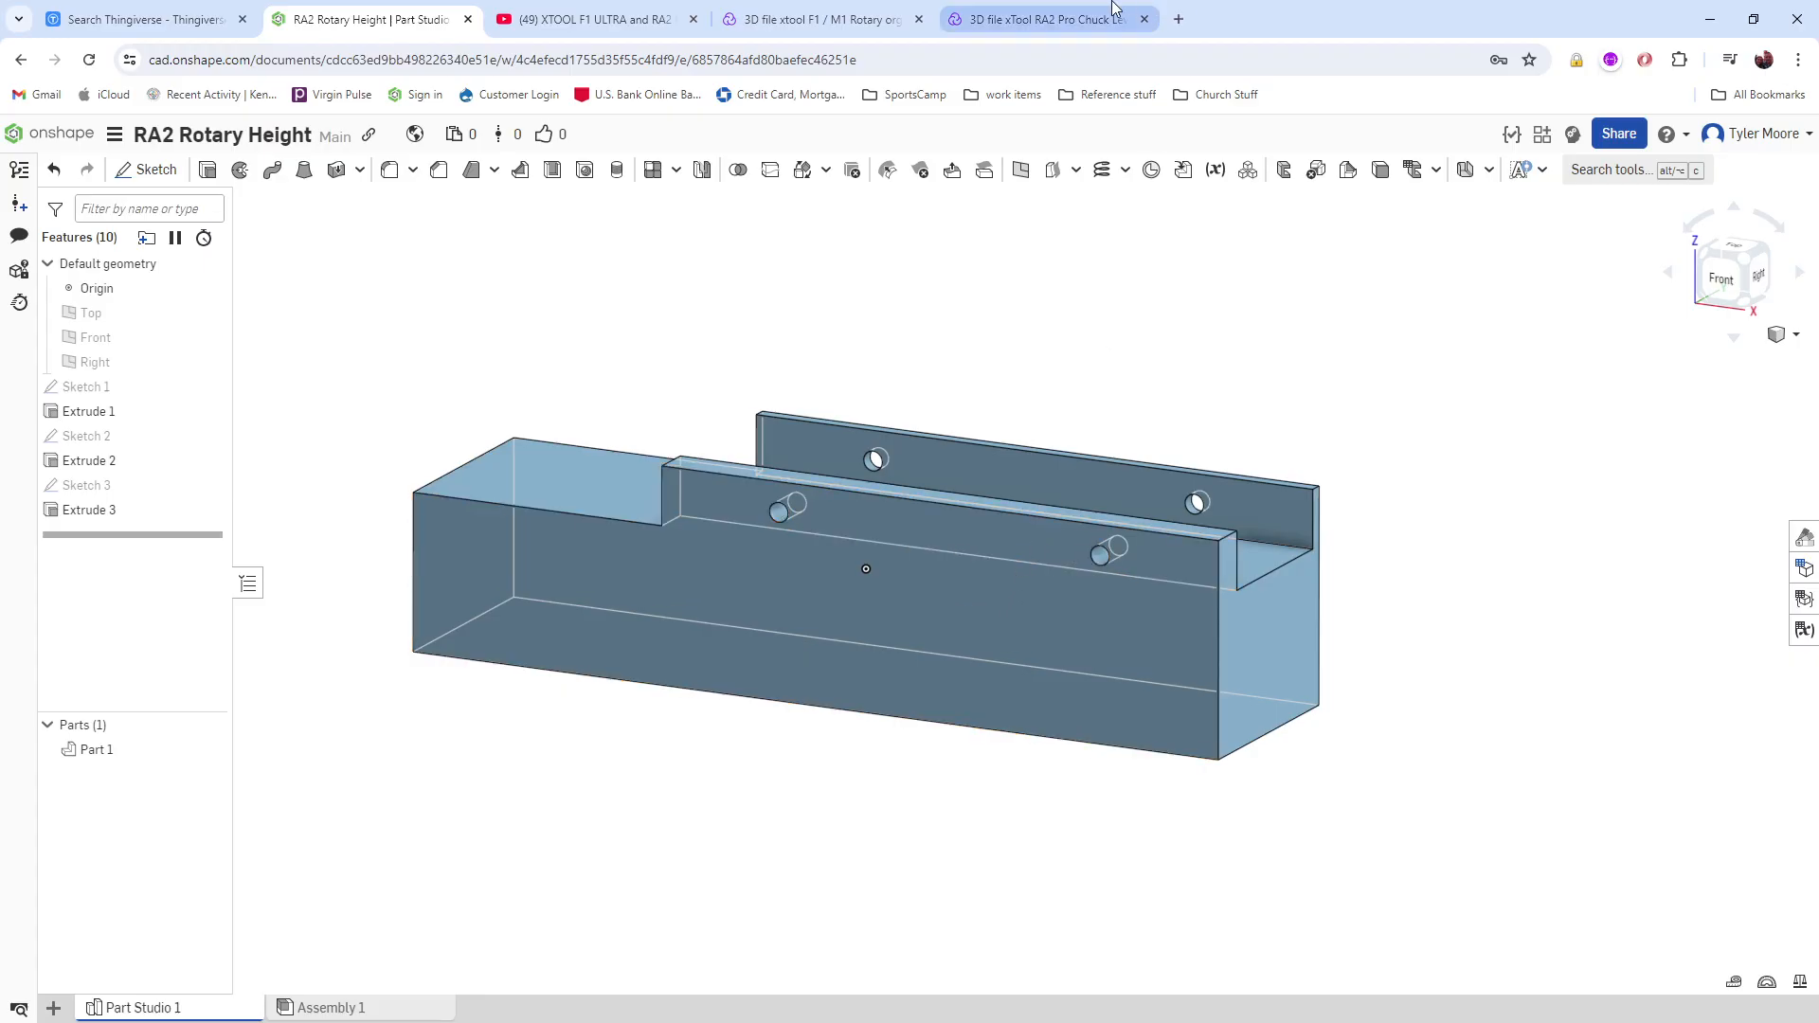
scroll(856, 455, down, 2)
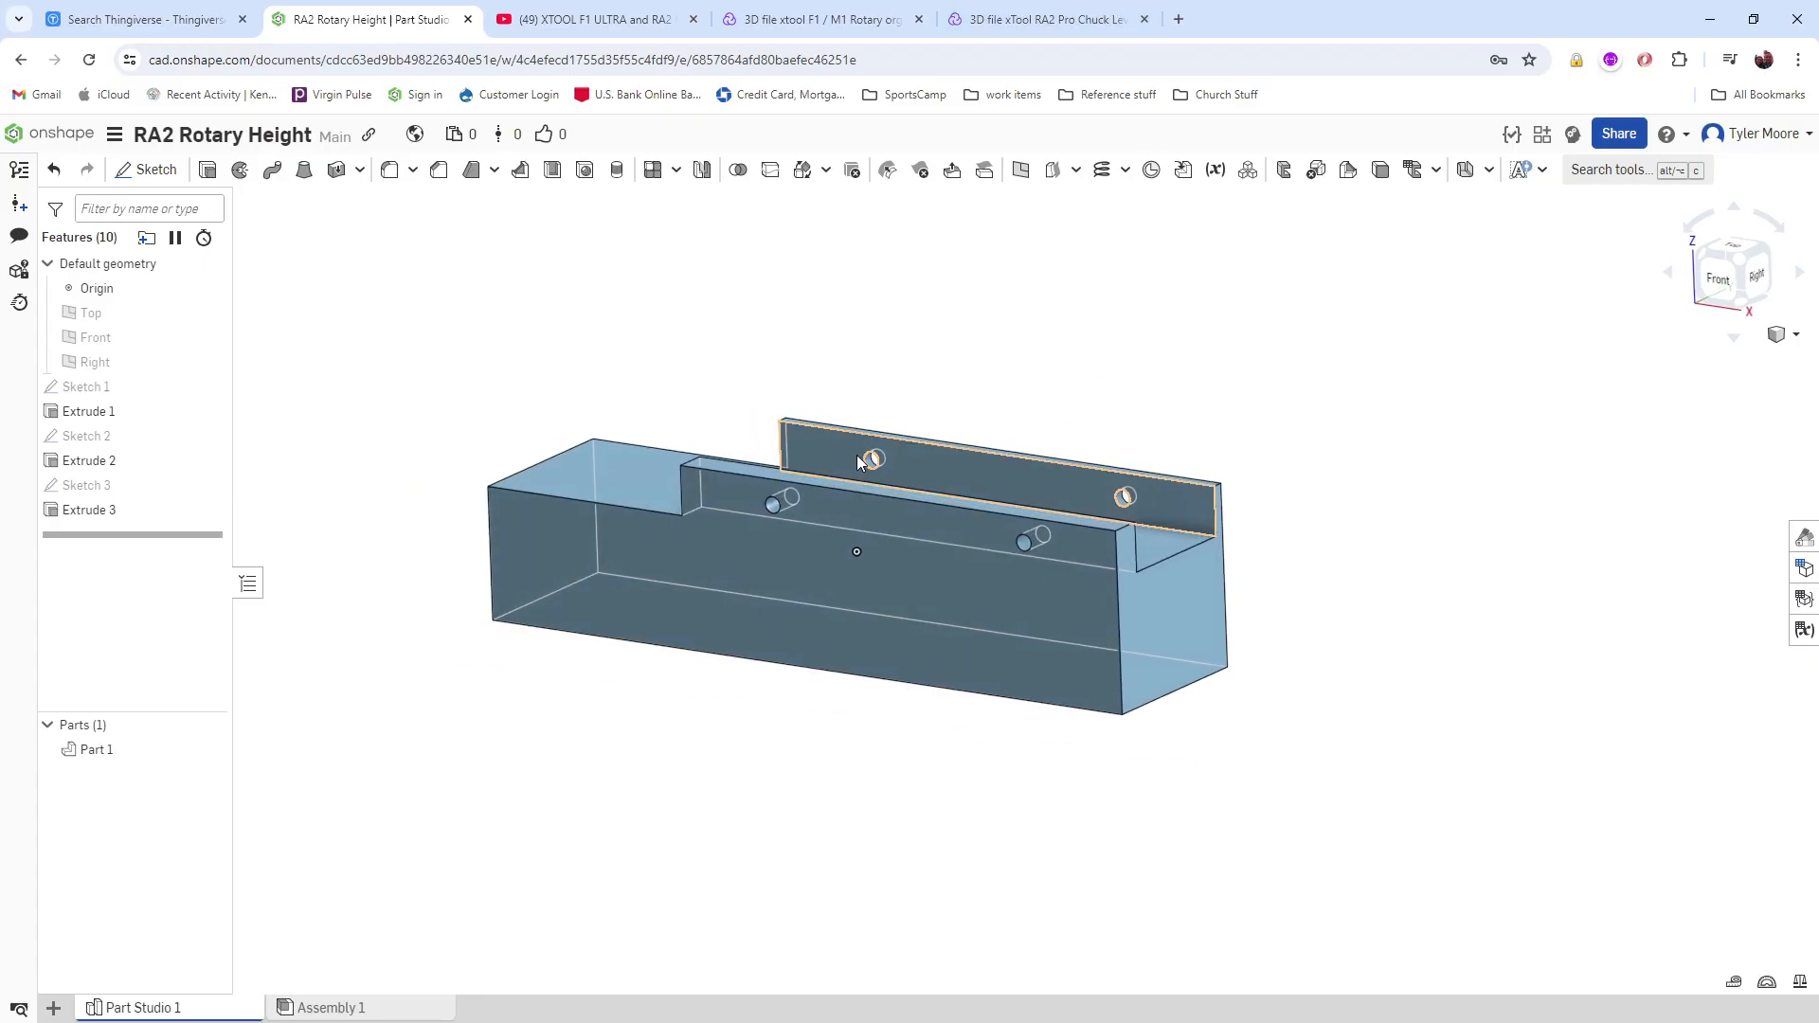
Step: Set the part's display to hidden edges removed
click(1781, 335)
mouse_move(1736, 549)
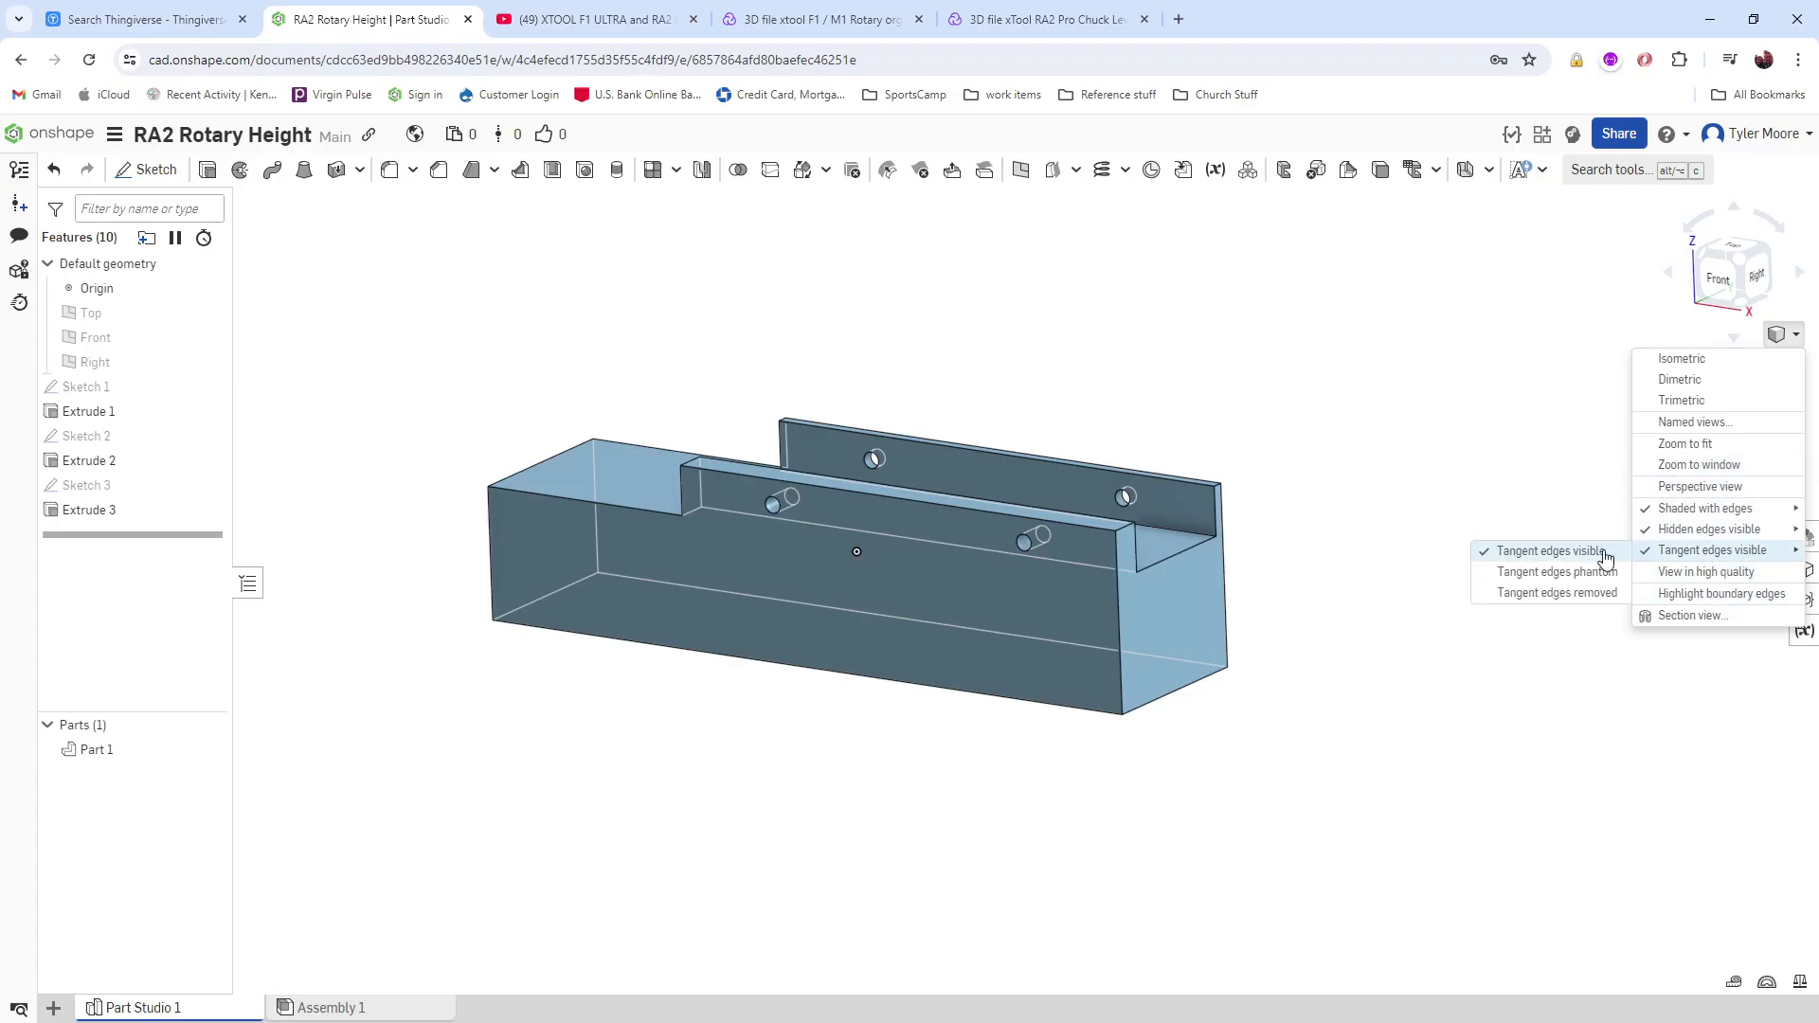
click(1576, 553)
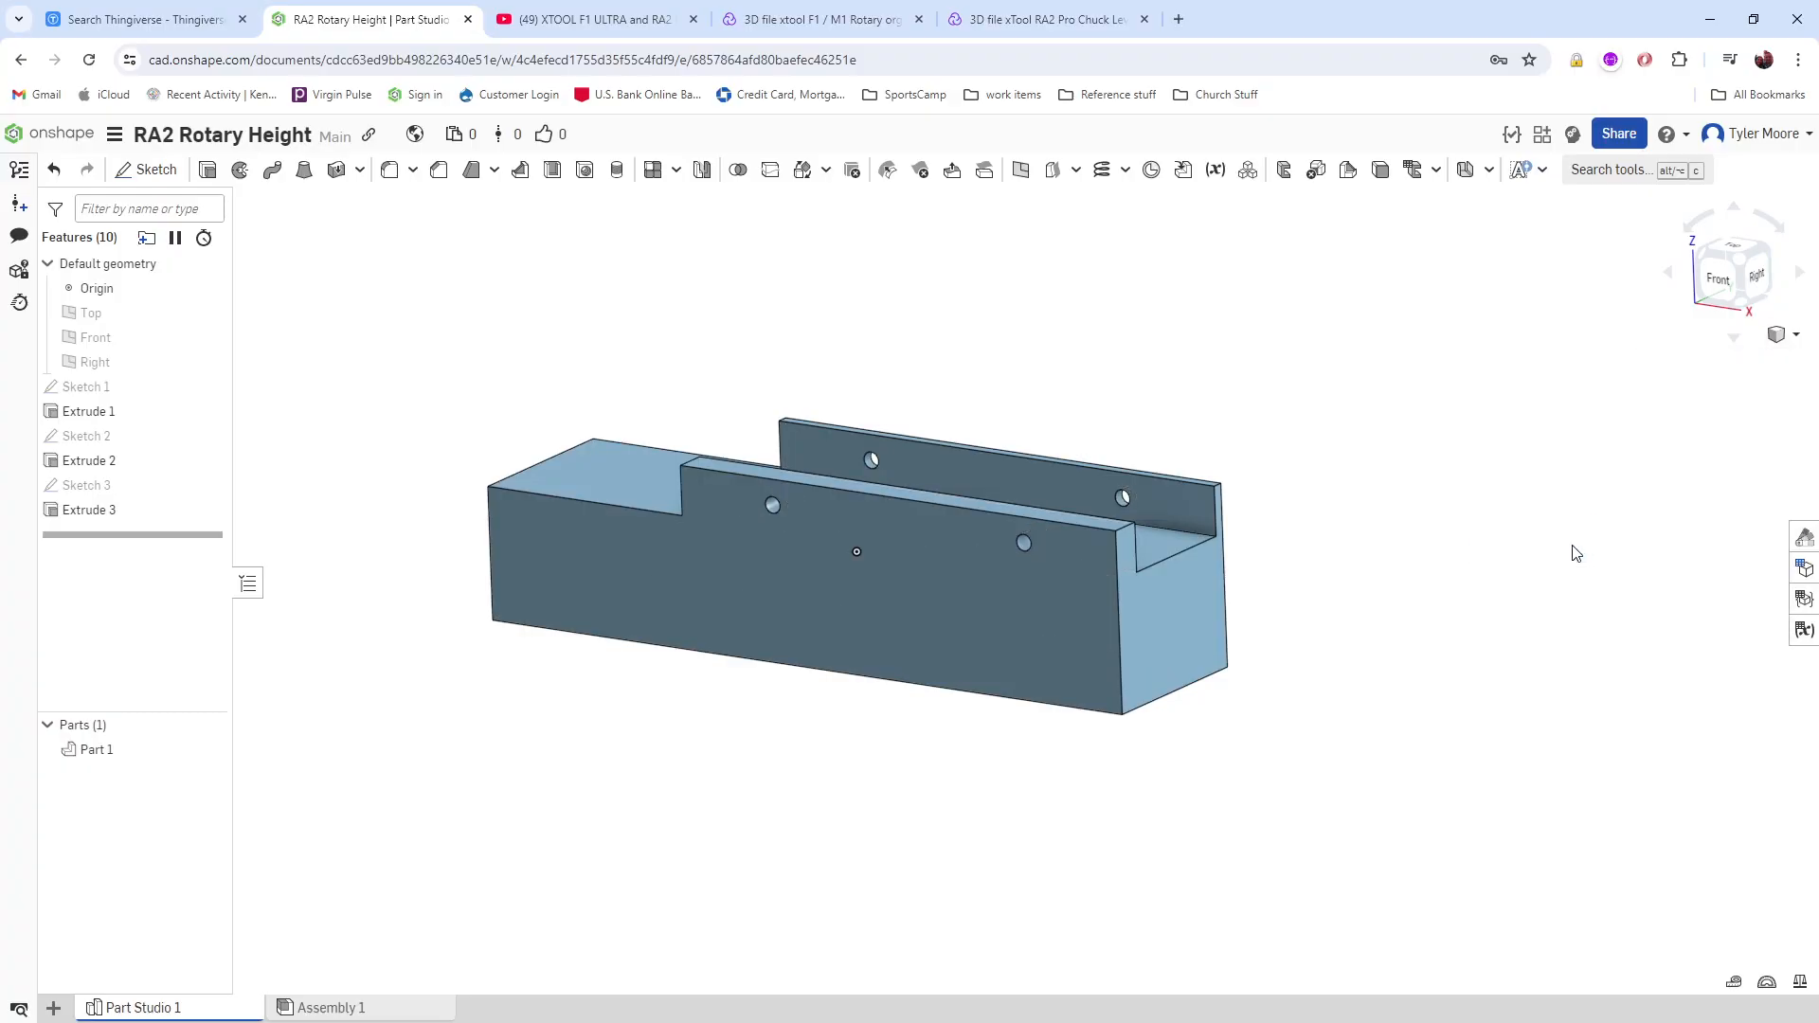
Step: Start a fillet on the four short upper corner edges at both ends of the two side walls
mouse_move(1218, 455)
right_down()
mouse_move(1203, 451)
mouse_move(1210, 471)
mouse_move(1237, 456)
right_up()
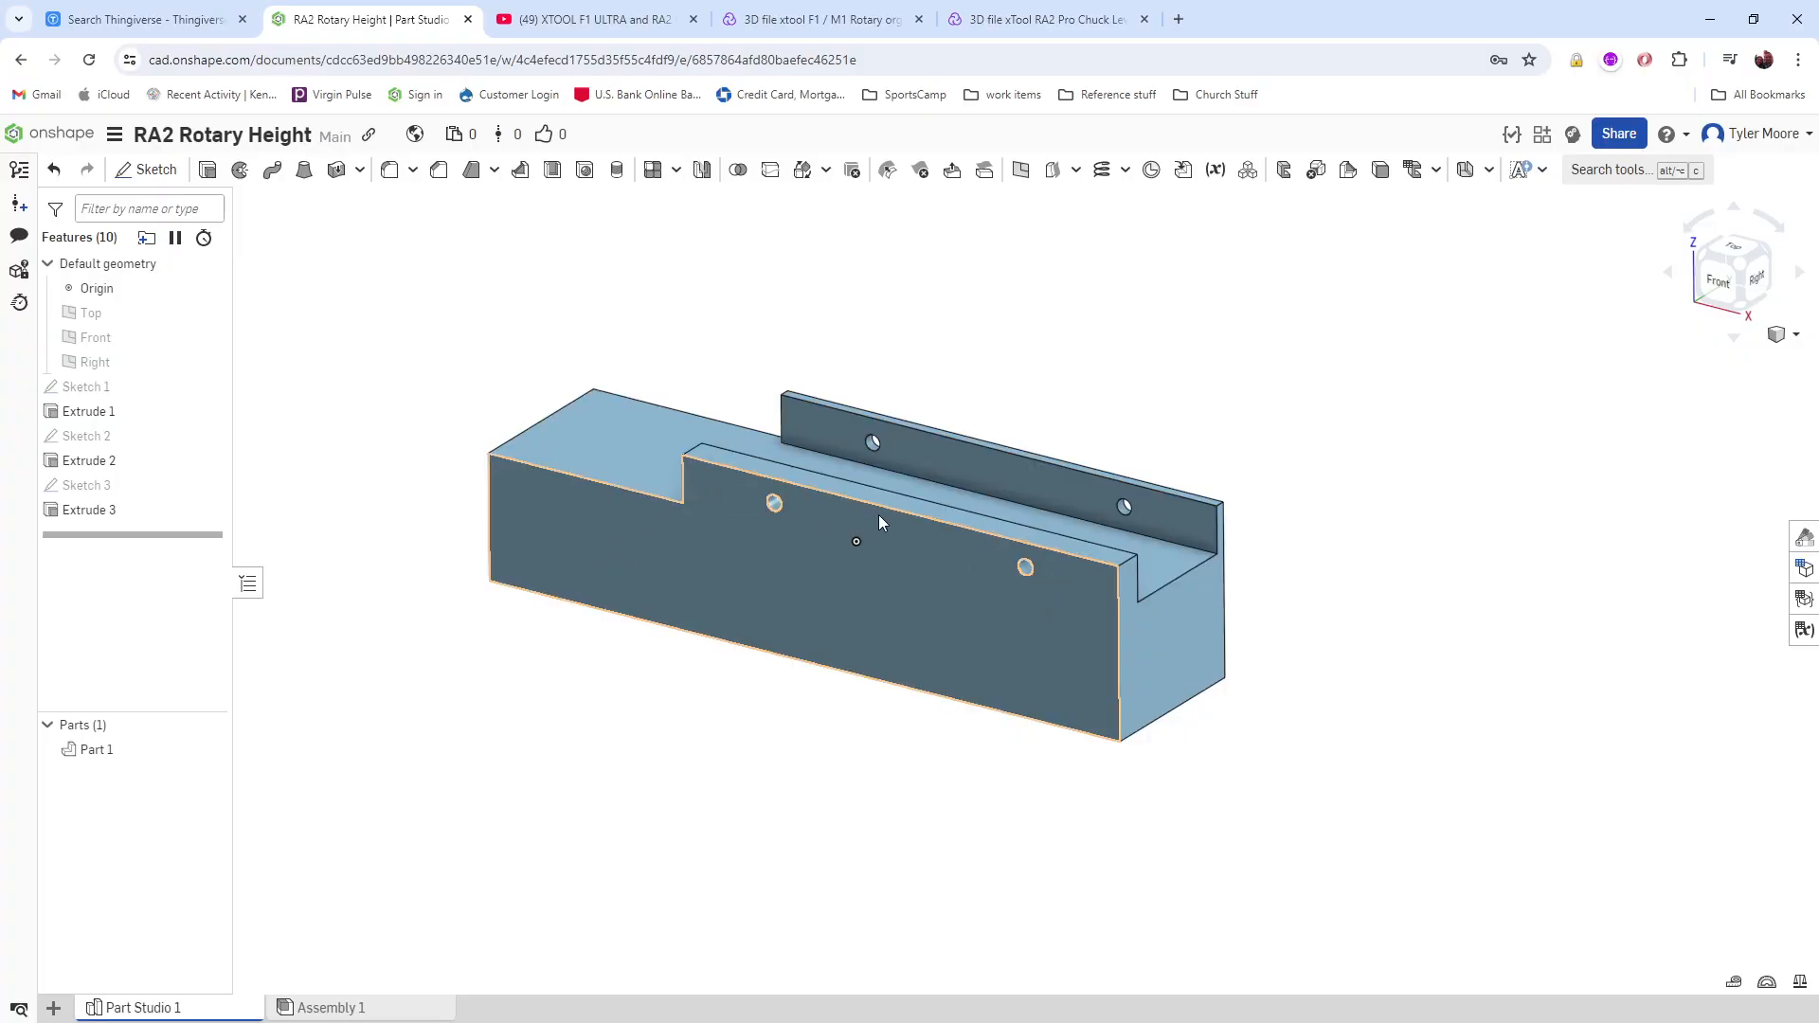
scroll(676, 382, up, 4)
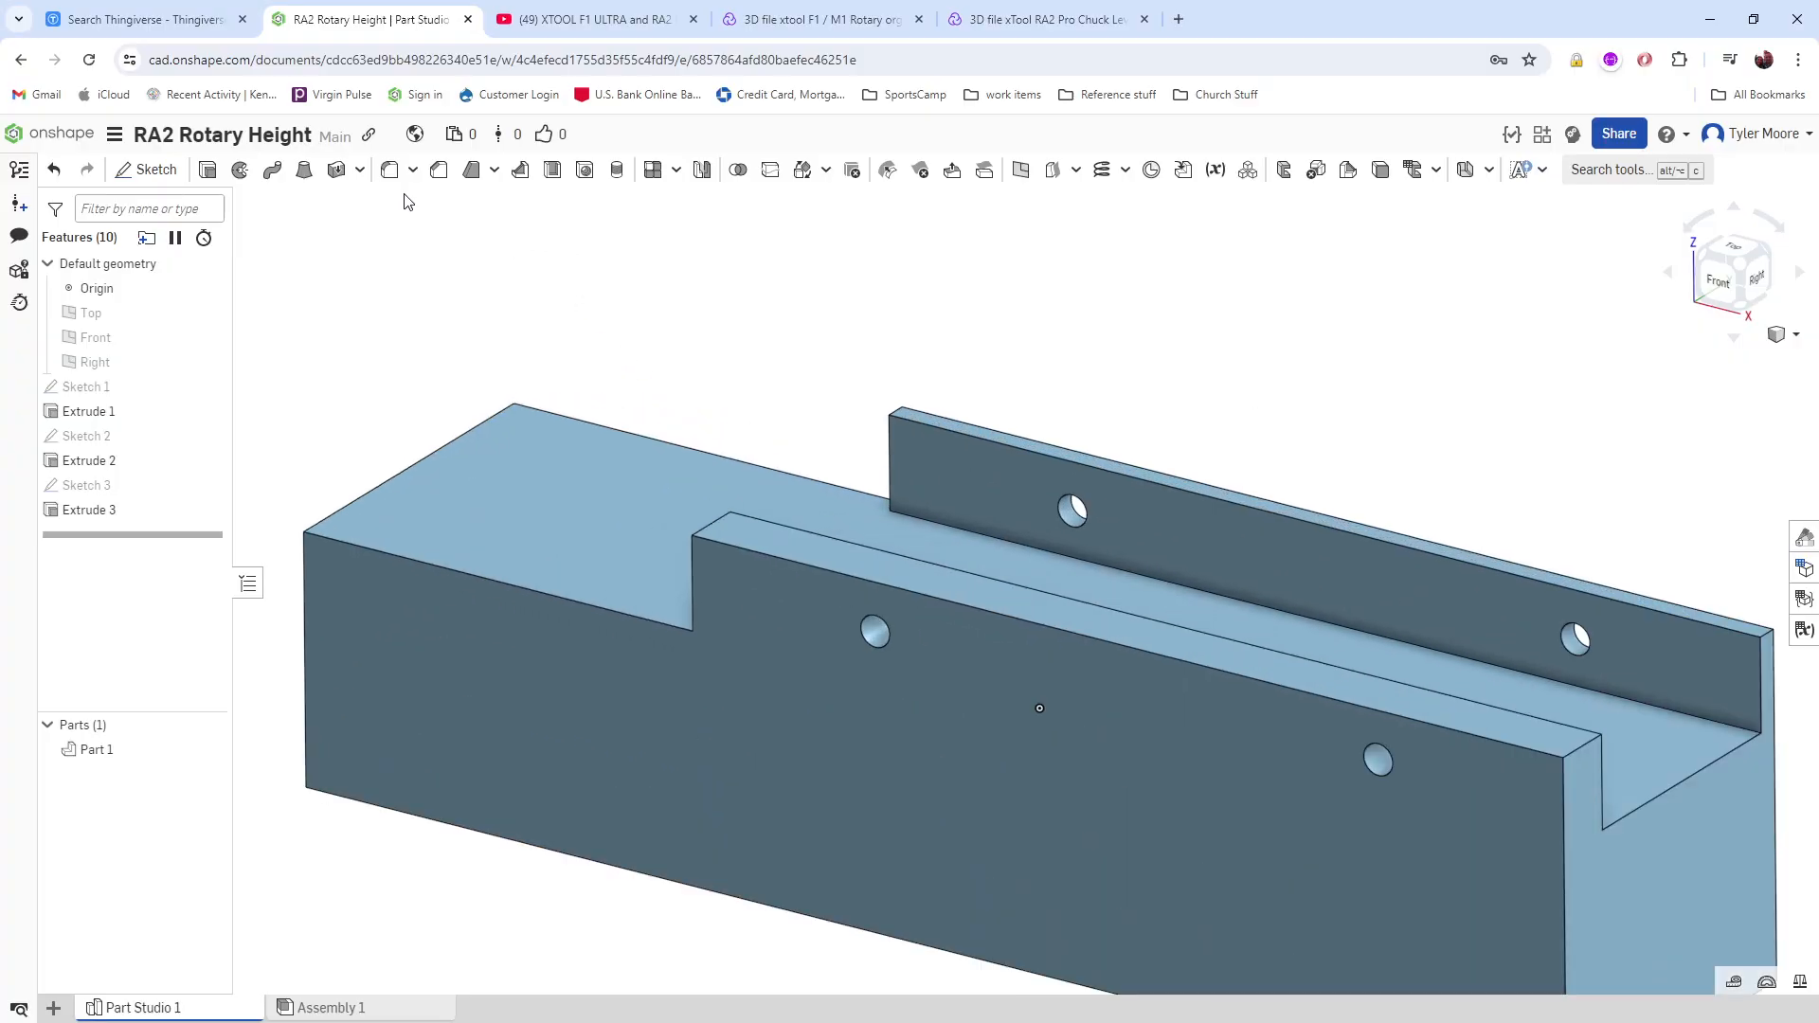
click(389, 170)
click(709, 527)
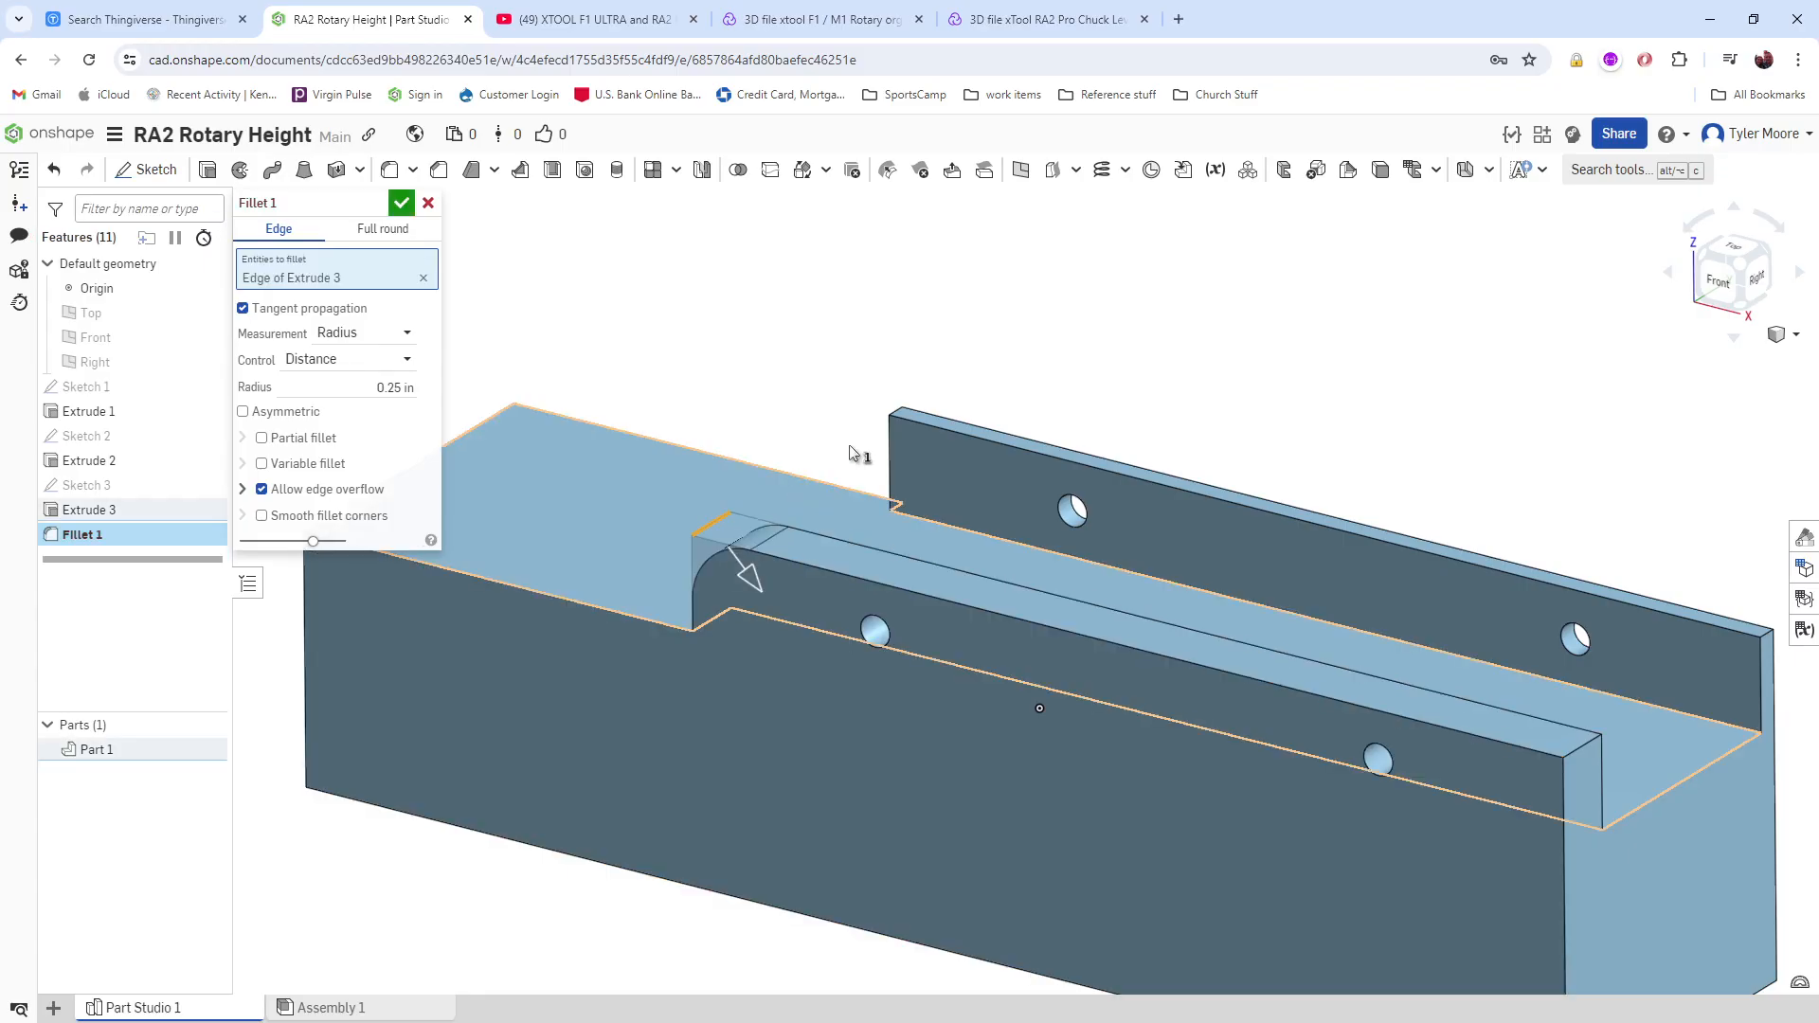
click(1762, 632)
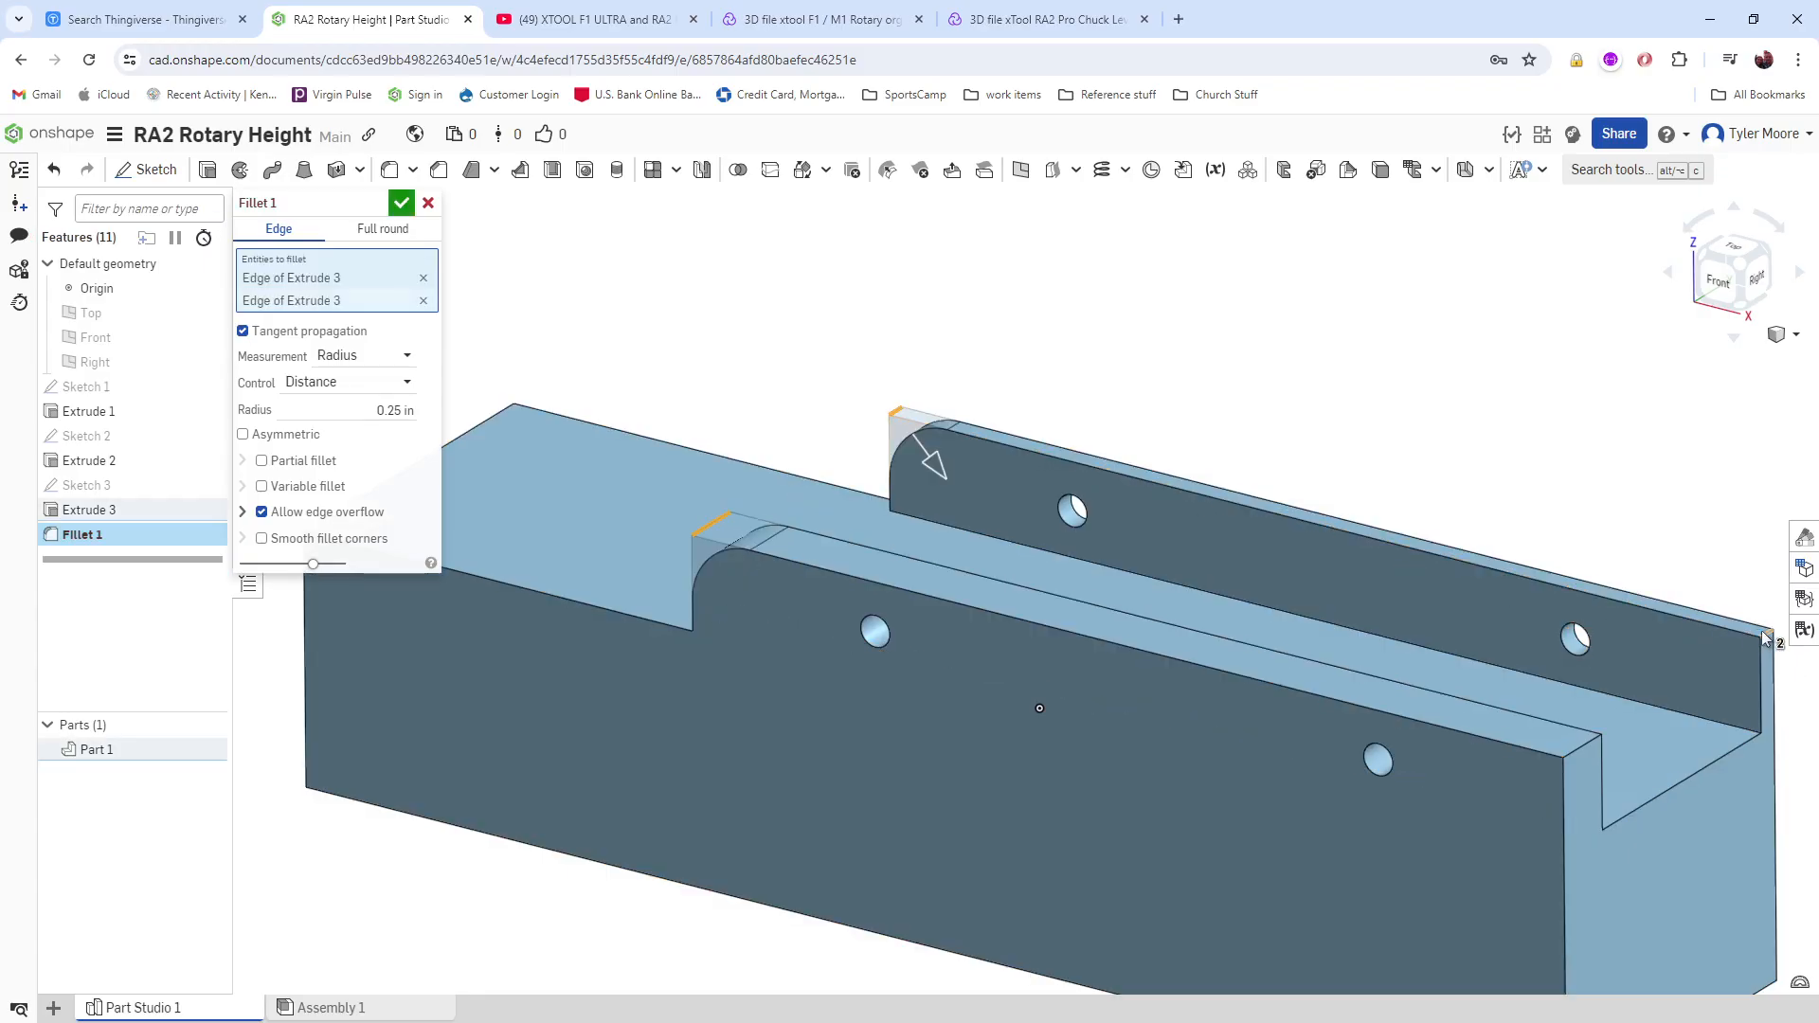
click(1764, 636)
click(1580, 752)
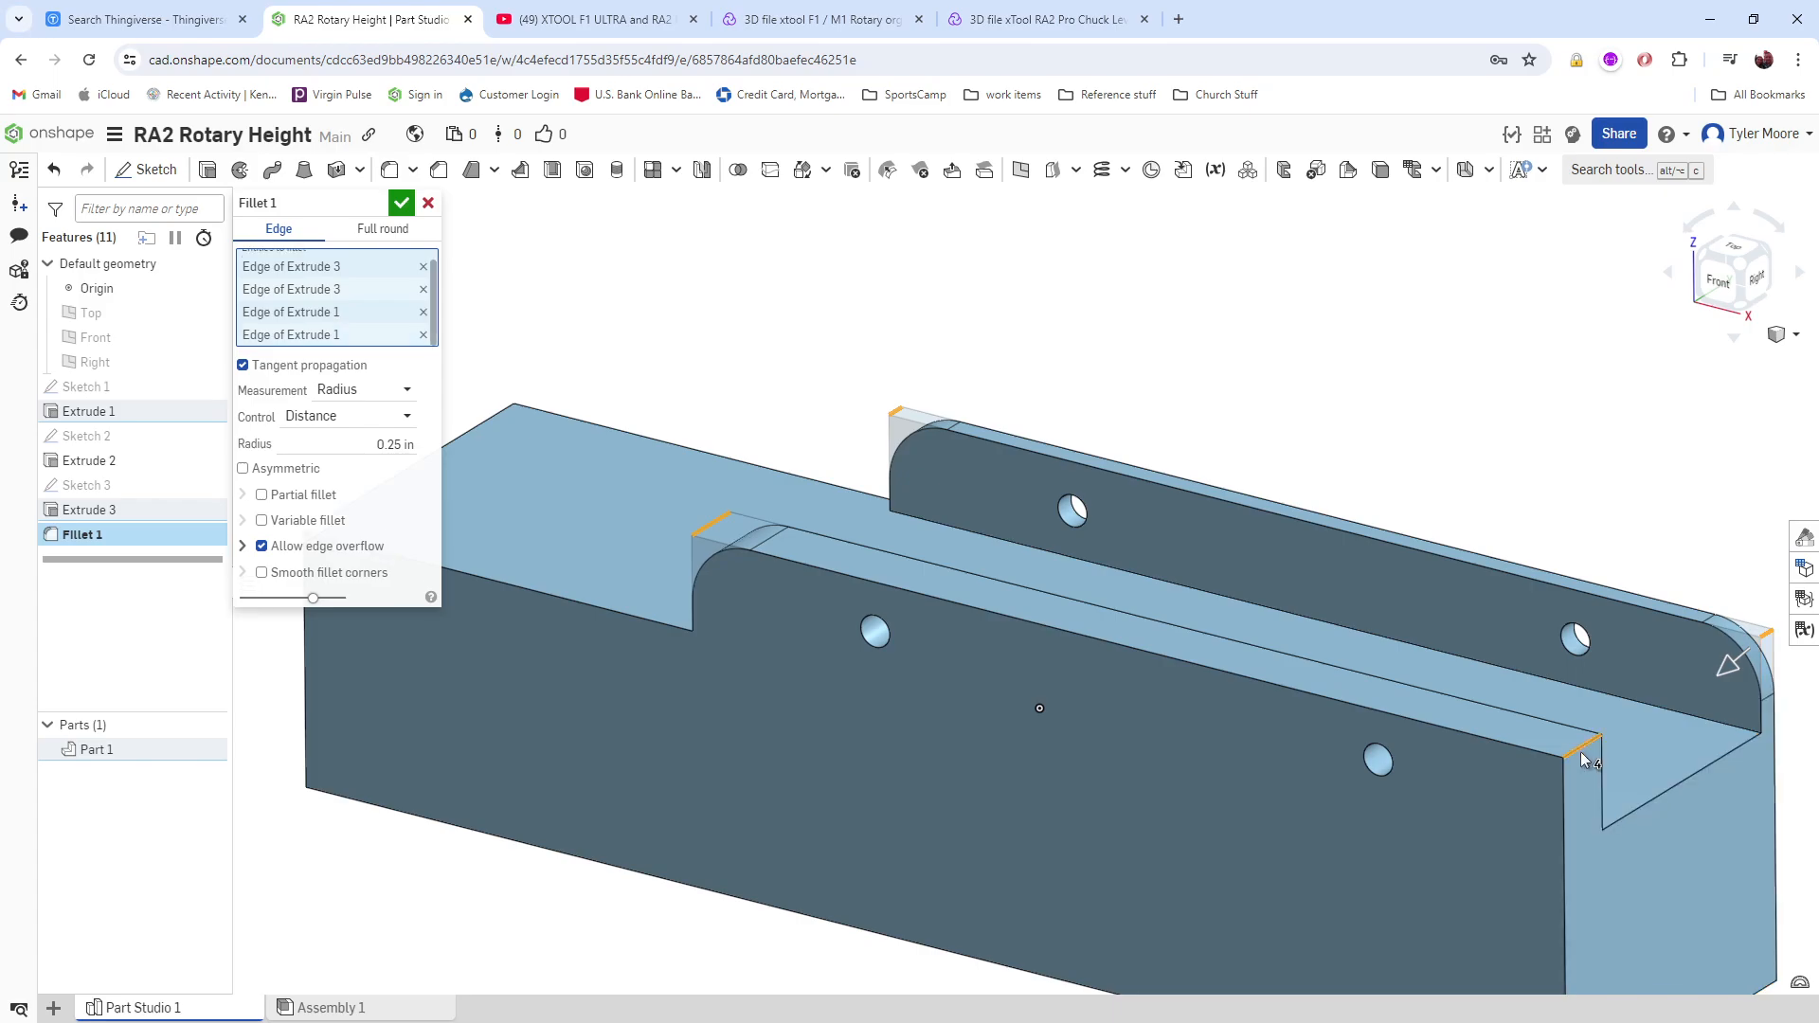
Step: Add the lowered section's outer end edge to the fillet and set the radius to 0.0625 in
scroll(1421, 767, down, 5)
scroll(1120, 675, up, 3)
click(1049, 634)
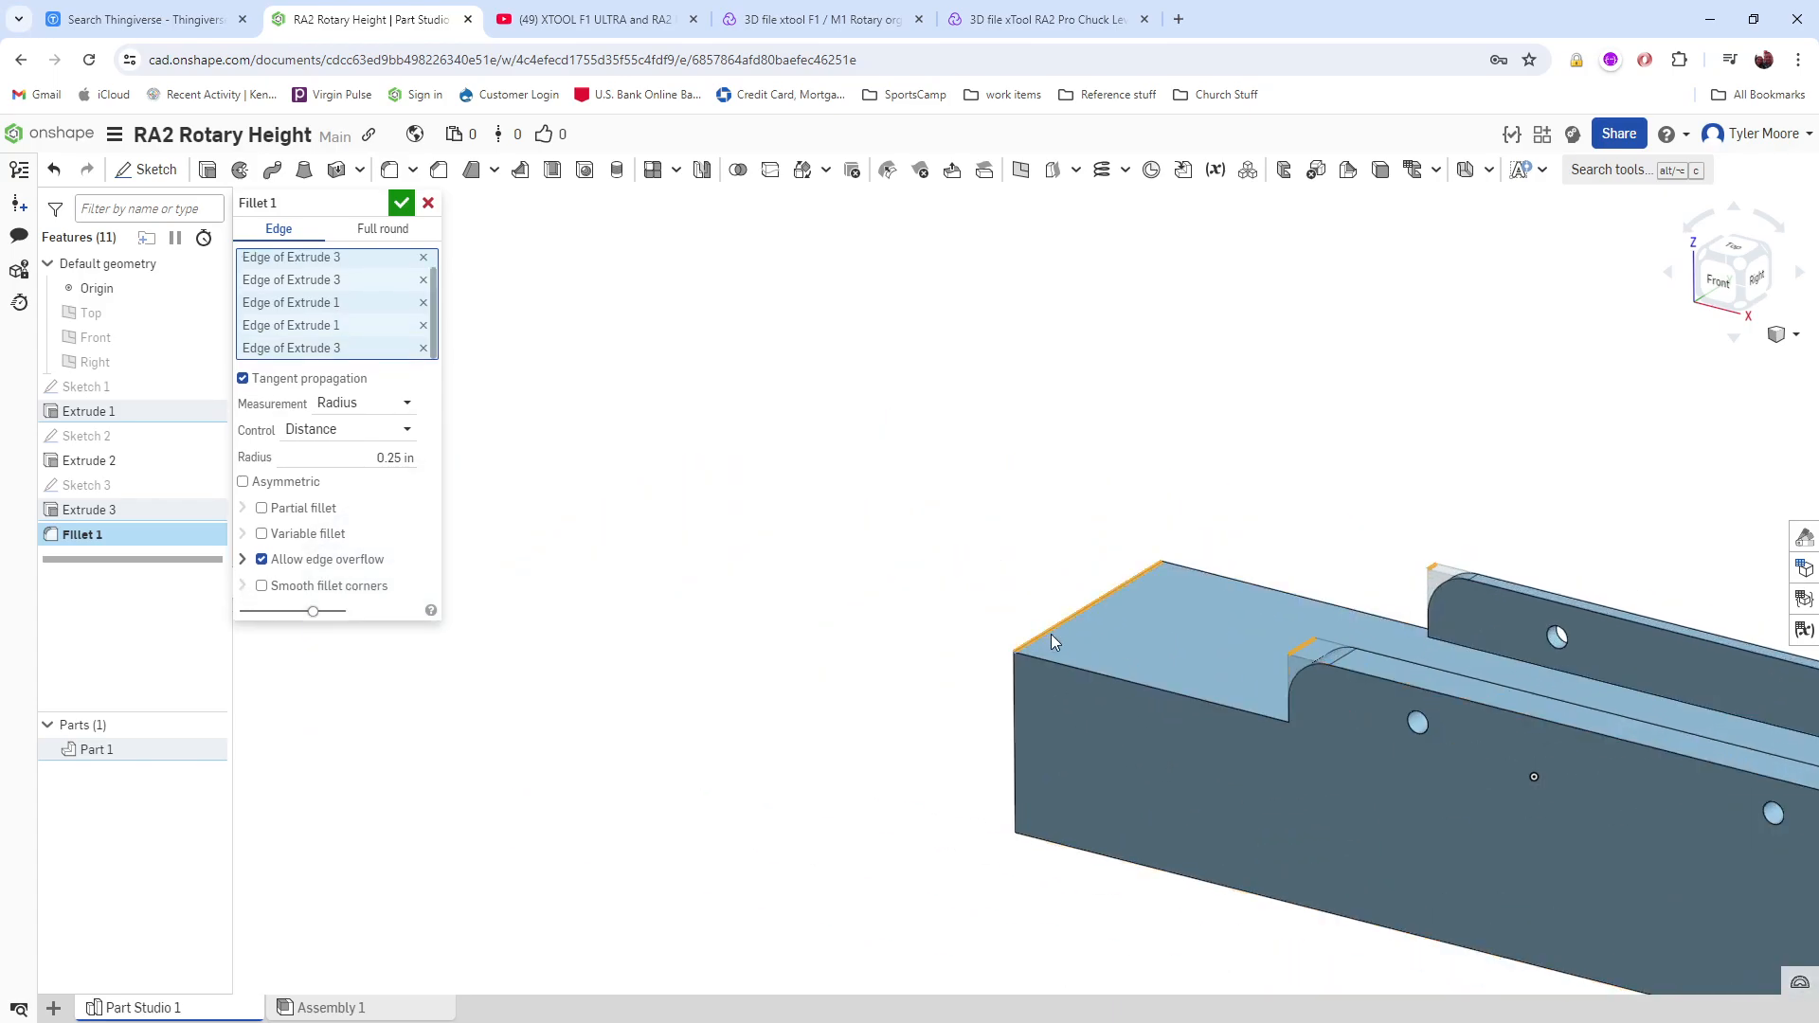
scroll(1520, 813, down, 3)
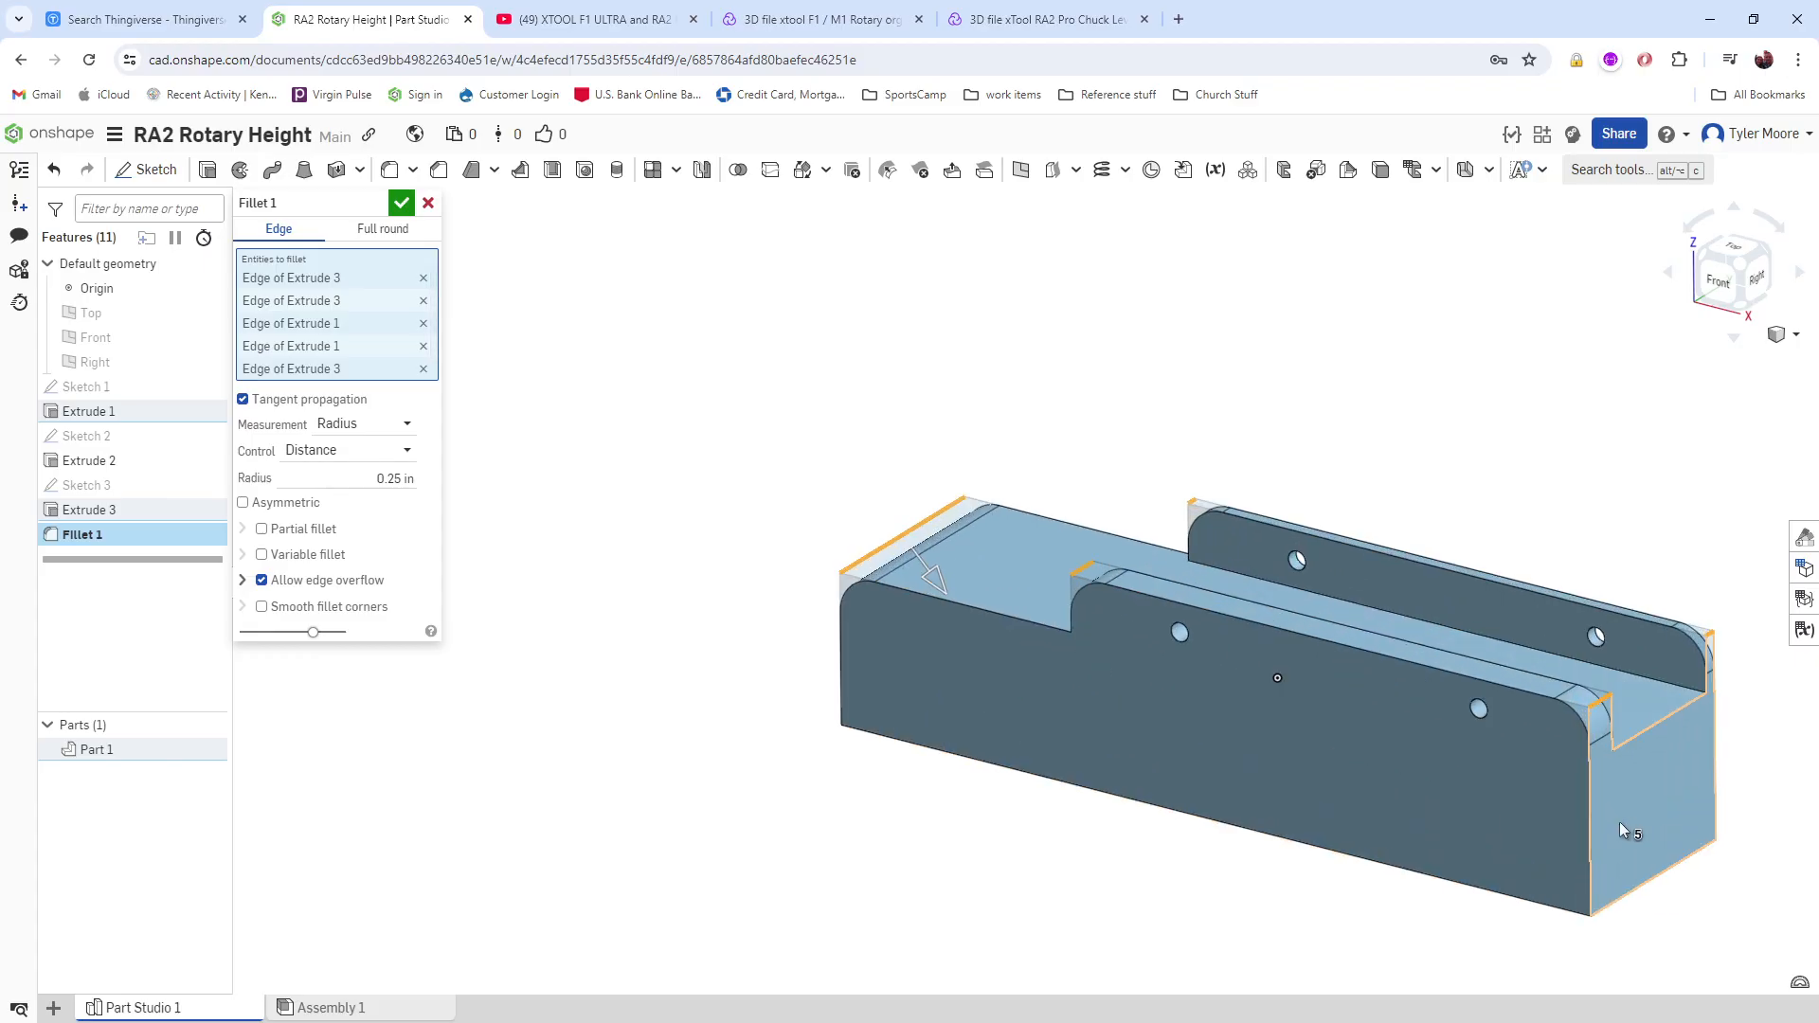
click(346, 478)
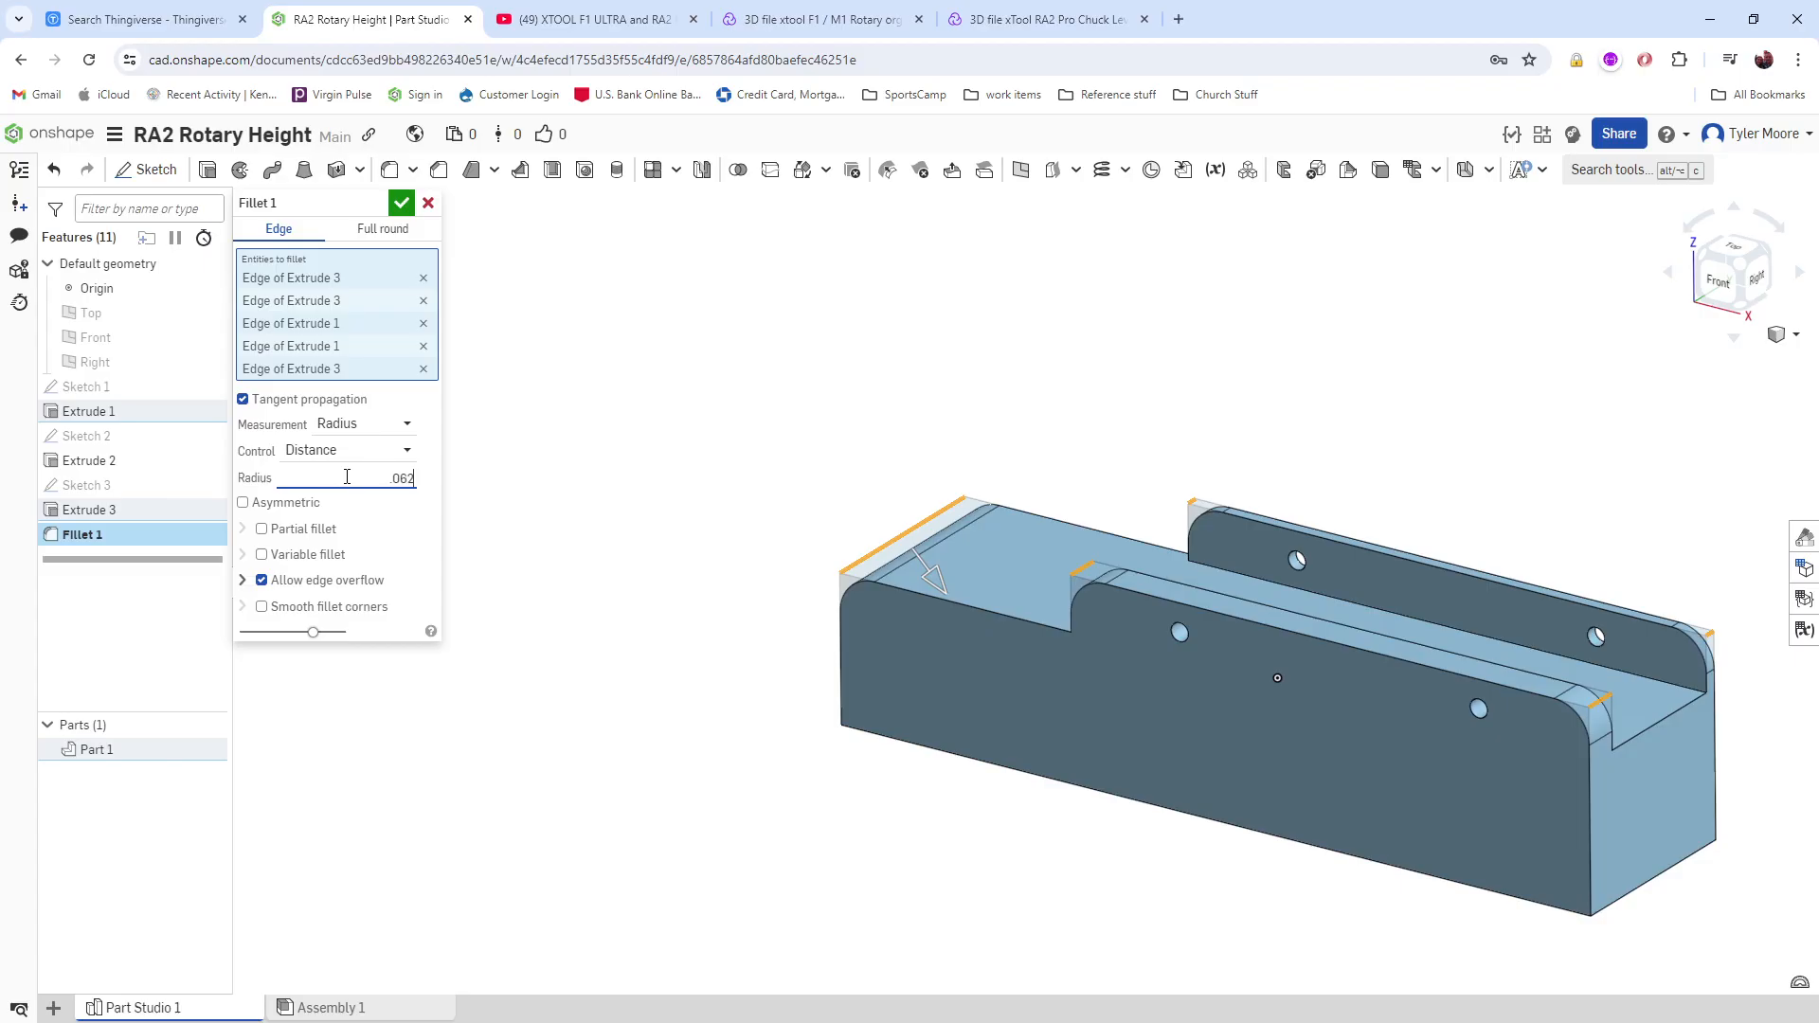
text(.0625)
key(Return)
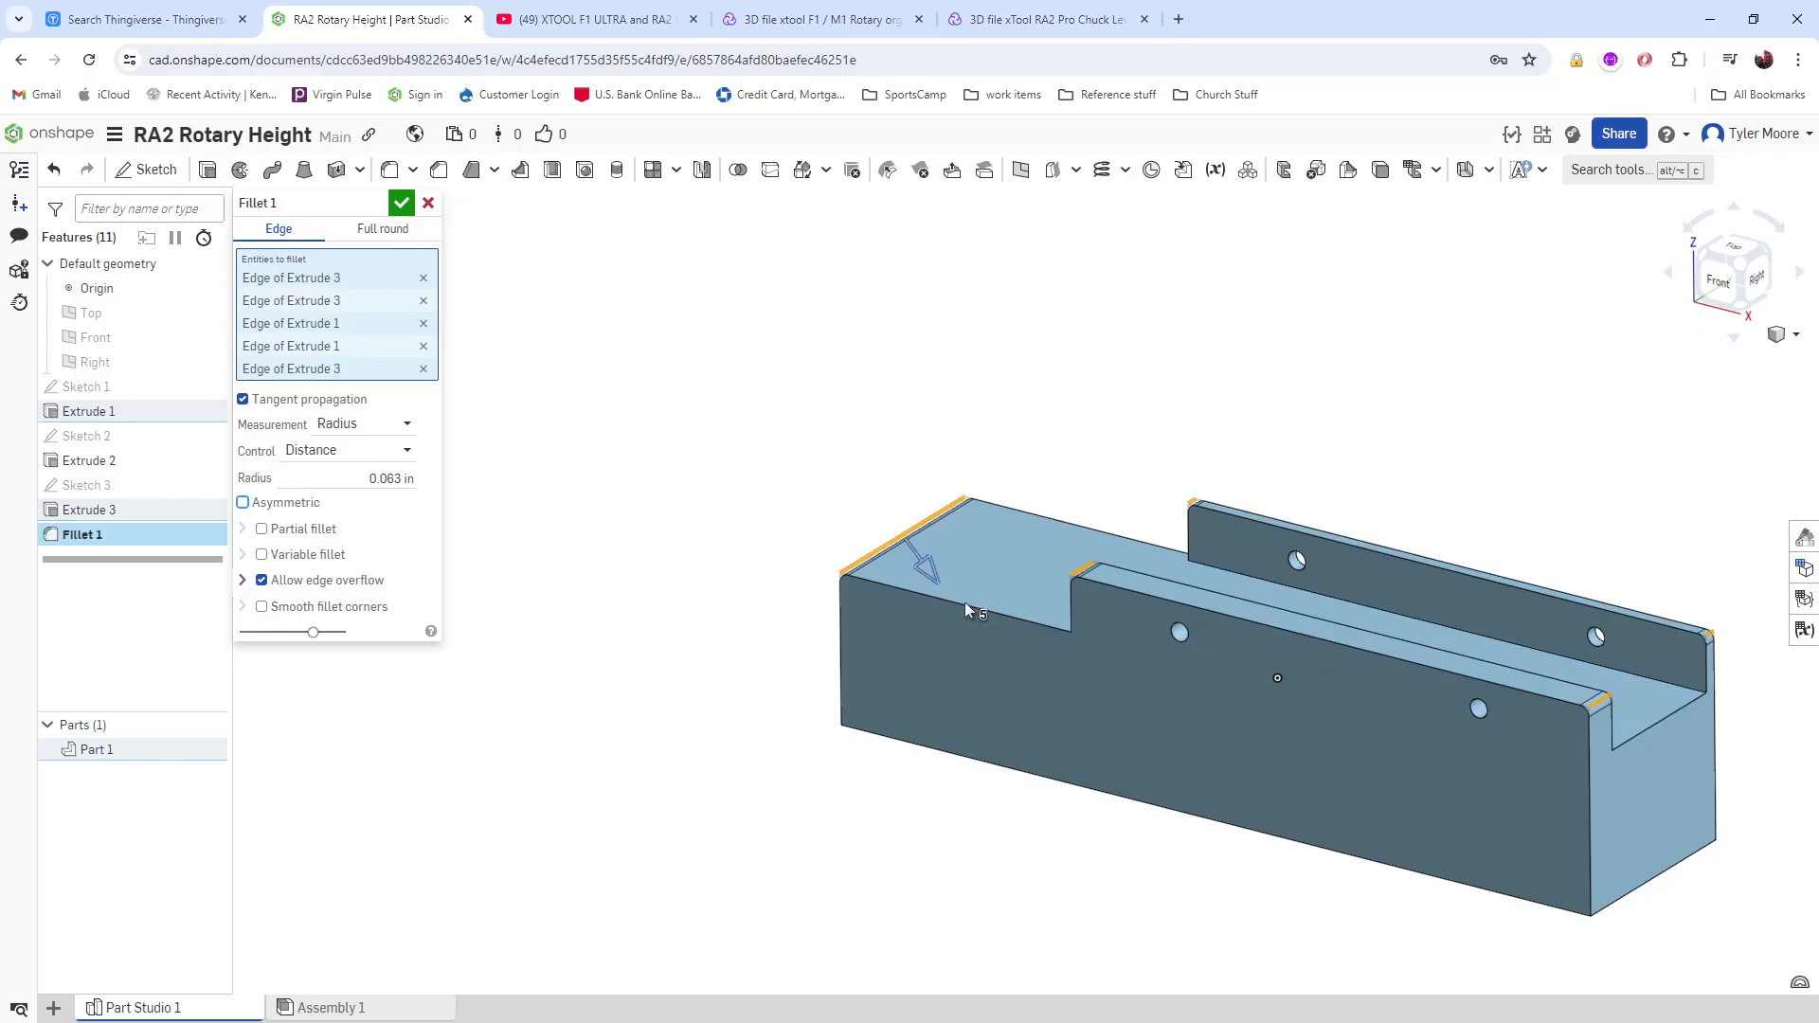
Step: Add the block's bottom face and its four vertical corner edges to the fillet selection
right_drag(1329, 769, 1313, 724)
click(1252, 826)
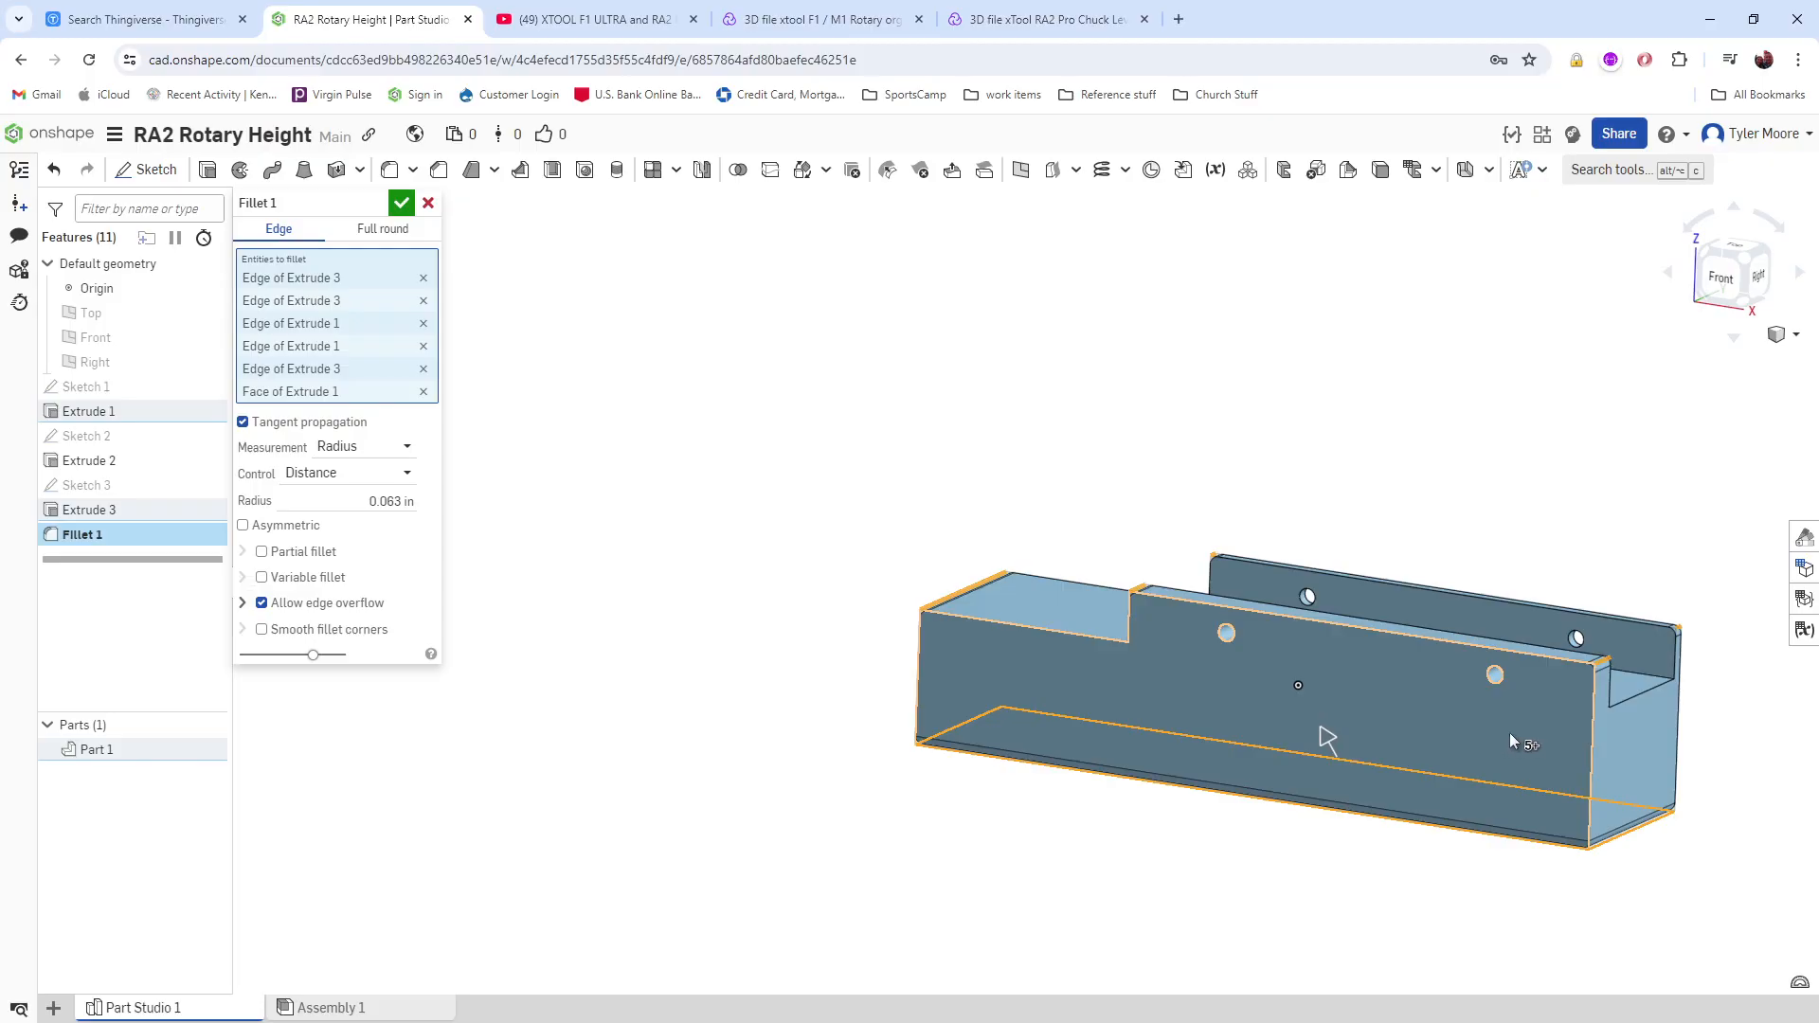
click(1595, 763)
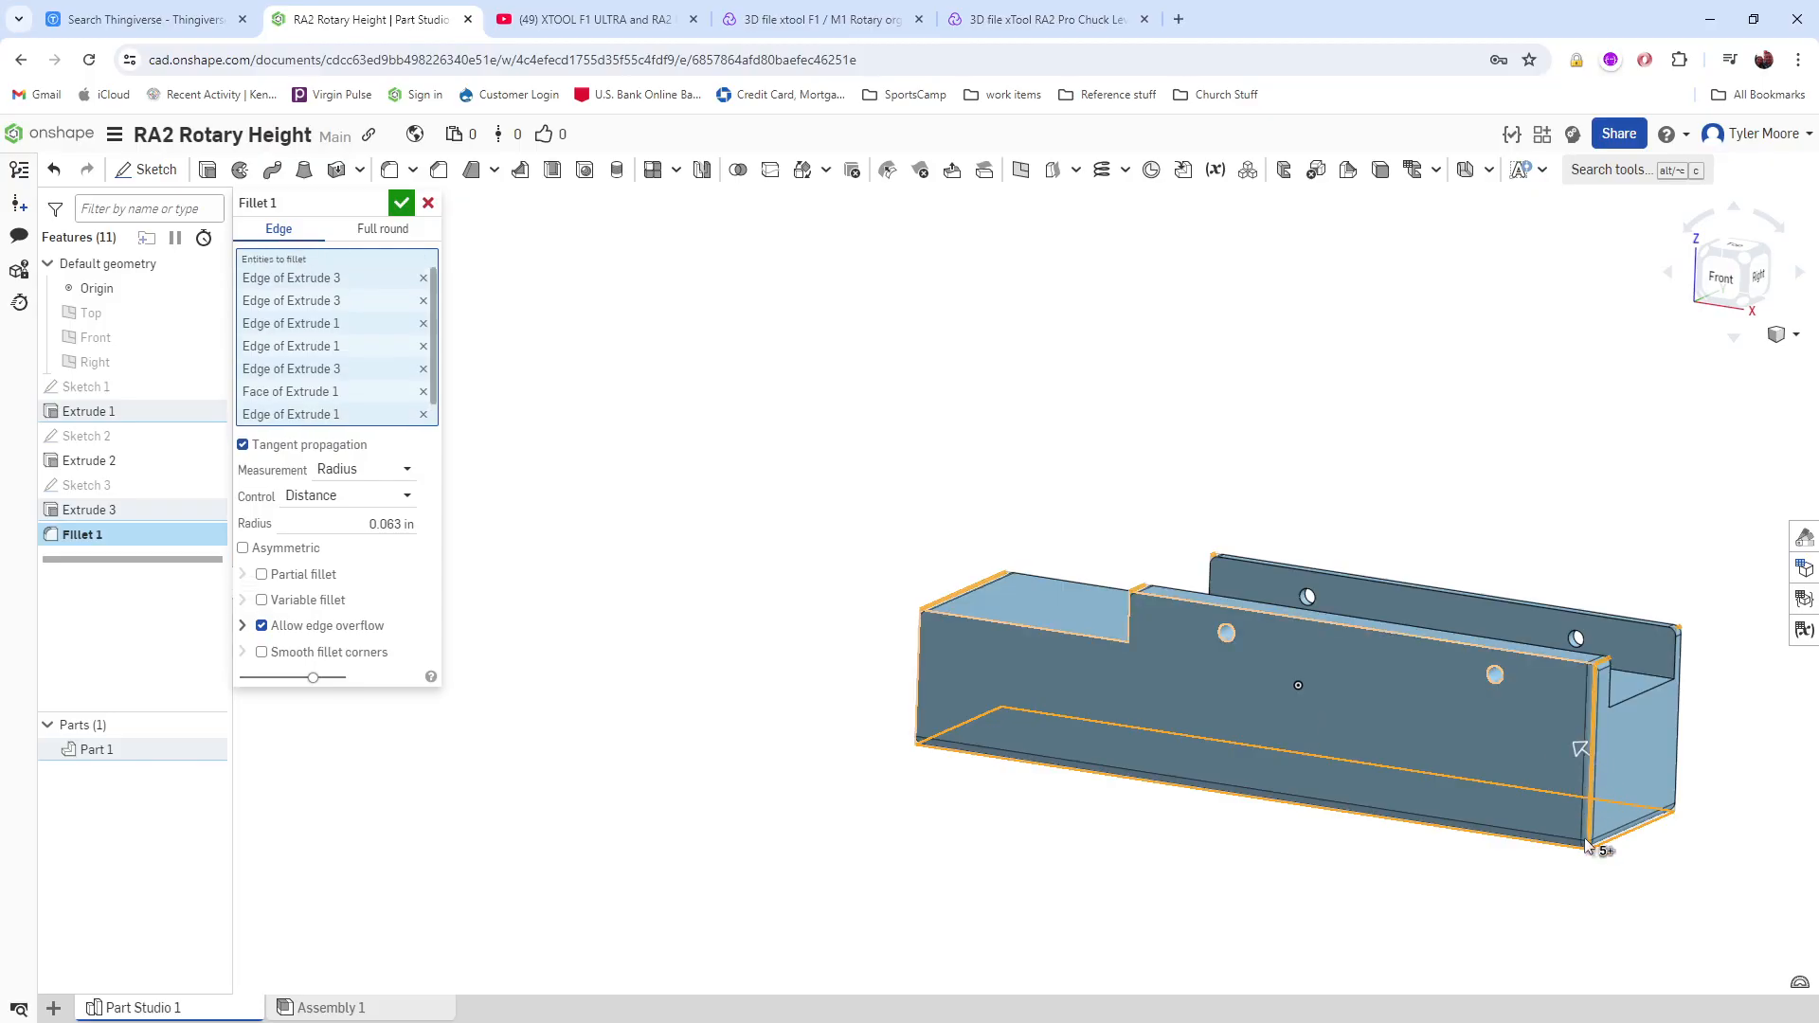
click(1677, 758)
right_drag(1677, 758, 1597, 824)
click(1775, 698)
click(1599, 786)
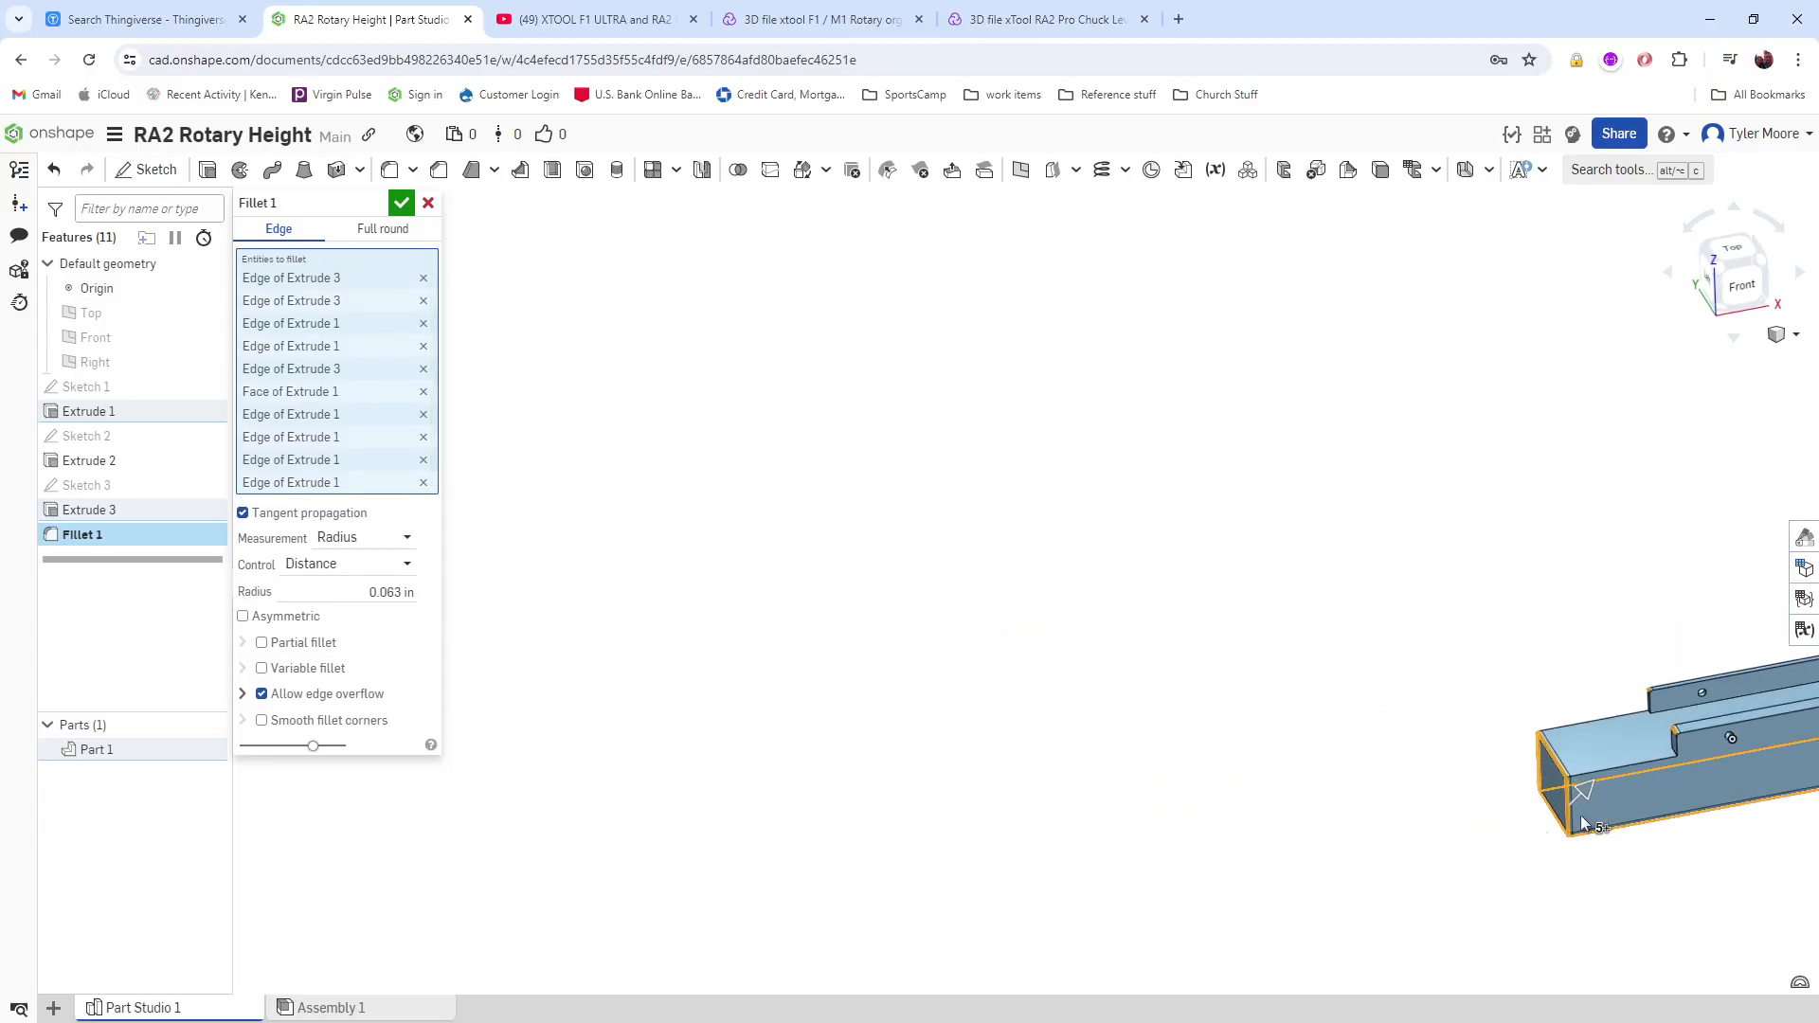
Step: Add the lowered section's two long top edges and the front wall's outer vertical step edge and outer top edge to the fillet
scroll(1369, 842, down, 5)
scroll(1295, 877, up, 5)
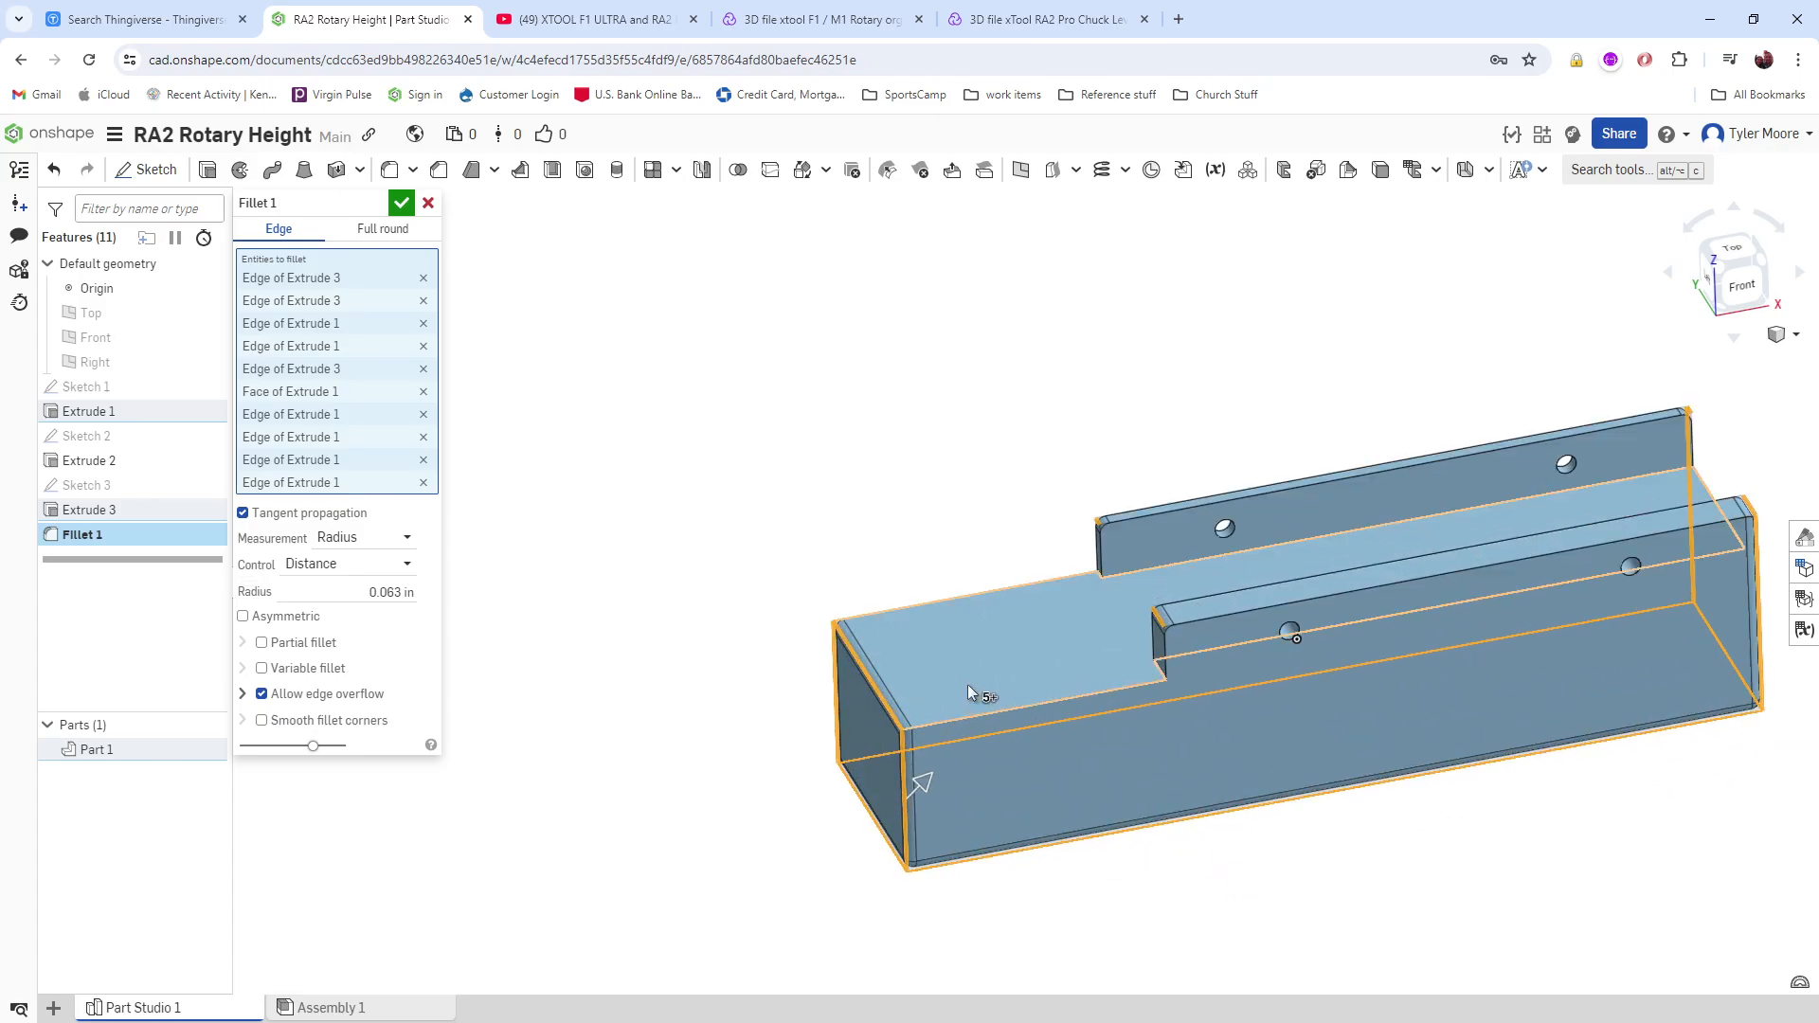
click(971, 717)
click(885, 606)
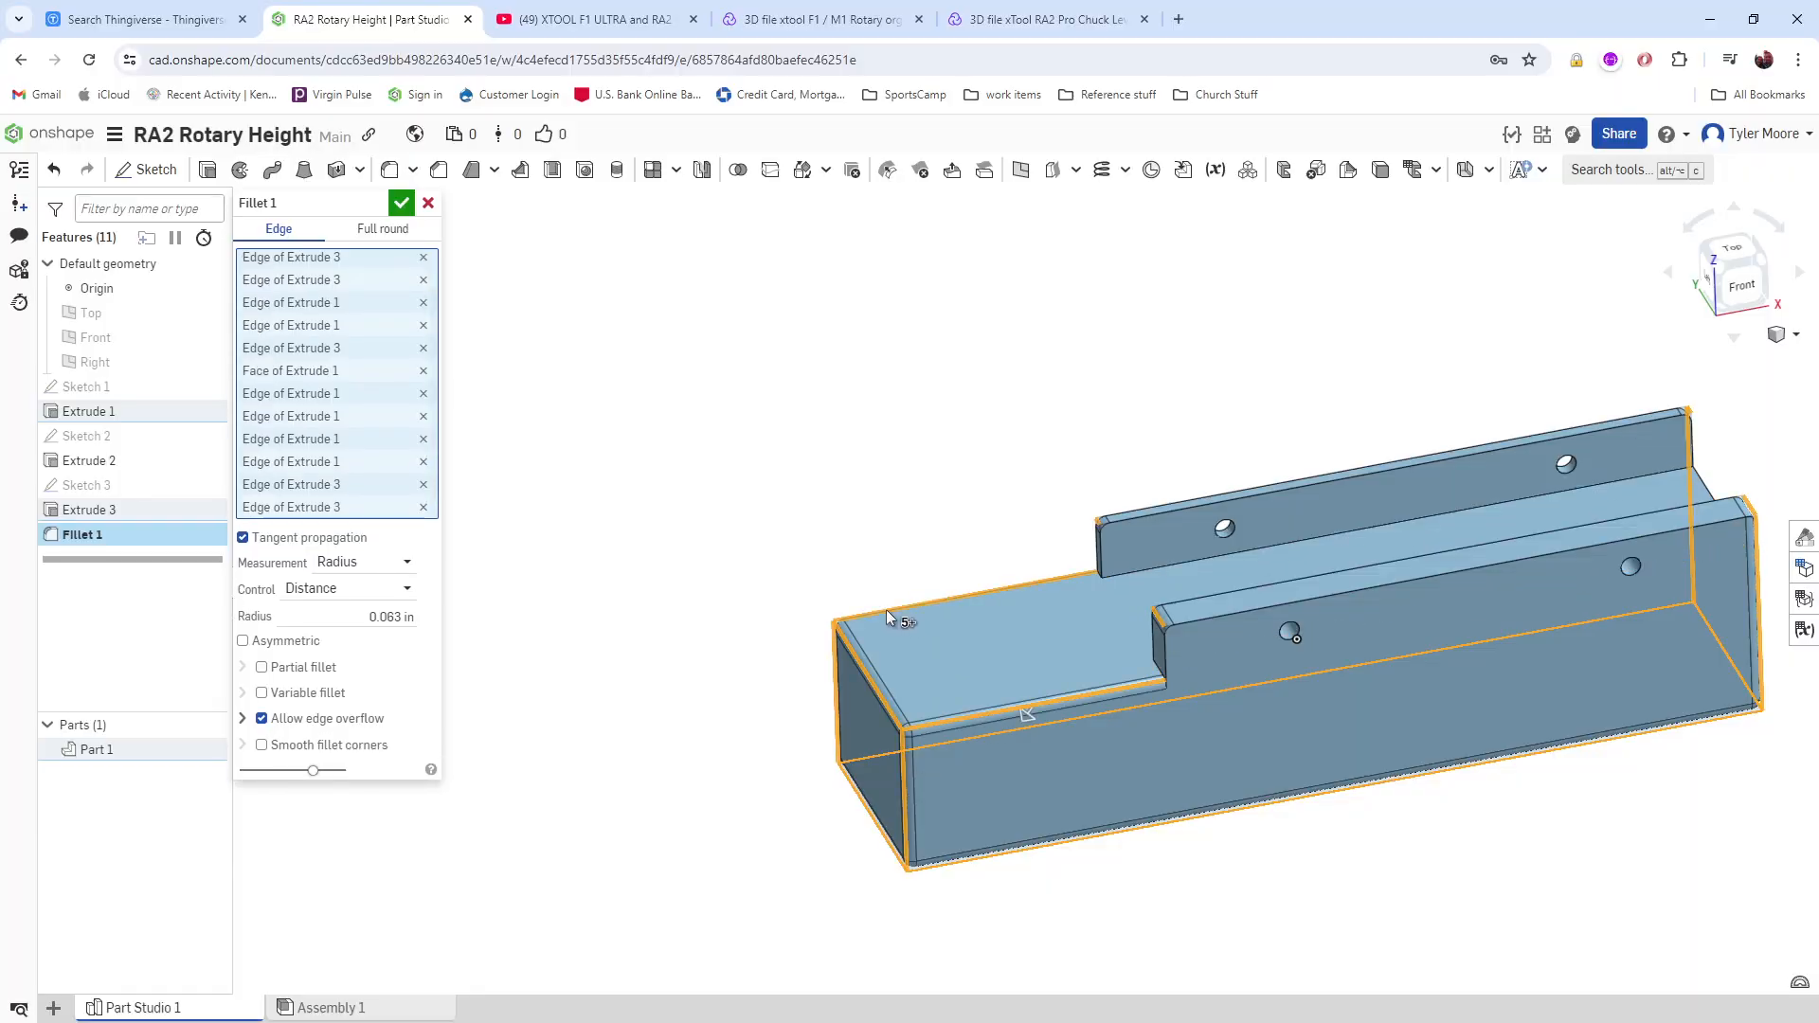
right_drag(885, 607, 1147, 709)
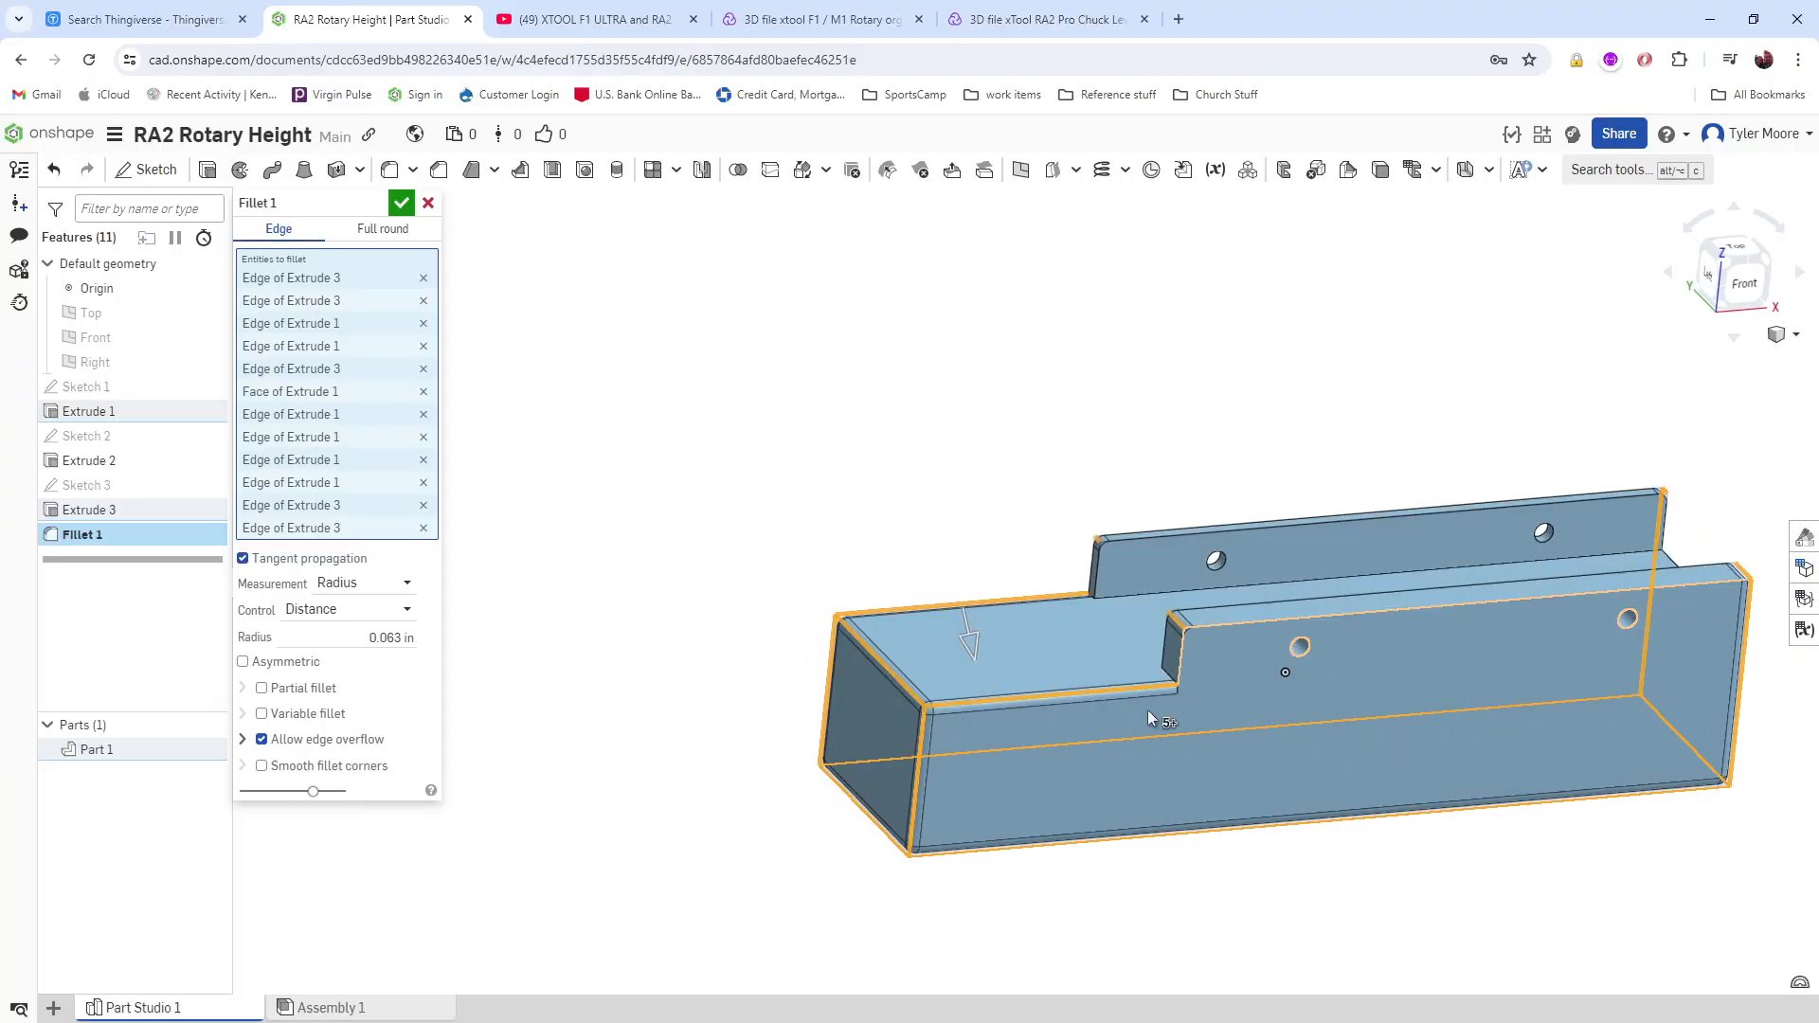
click(1199, 618)
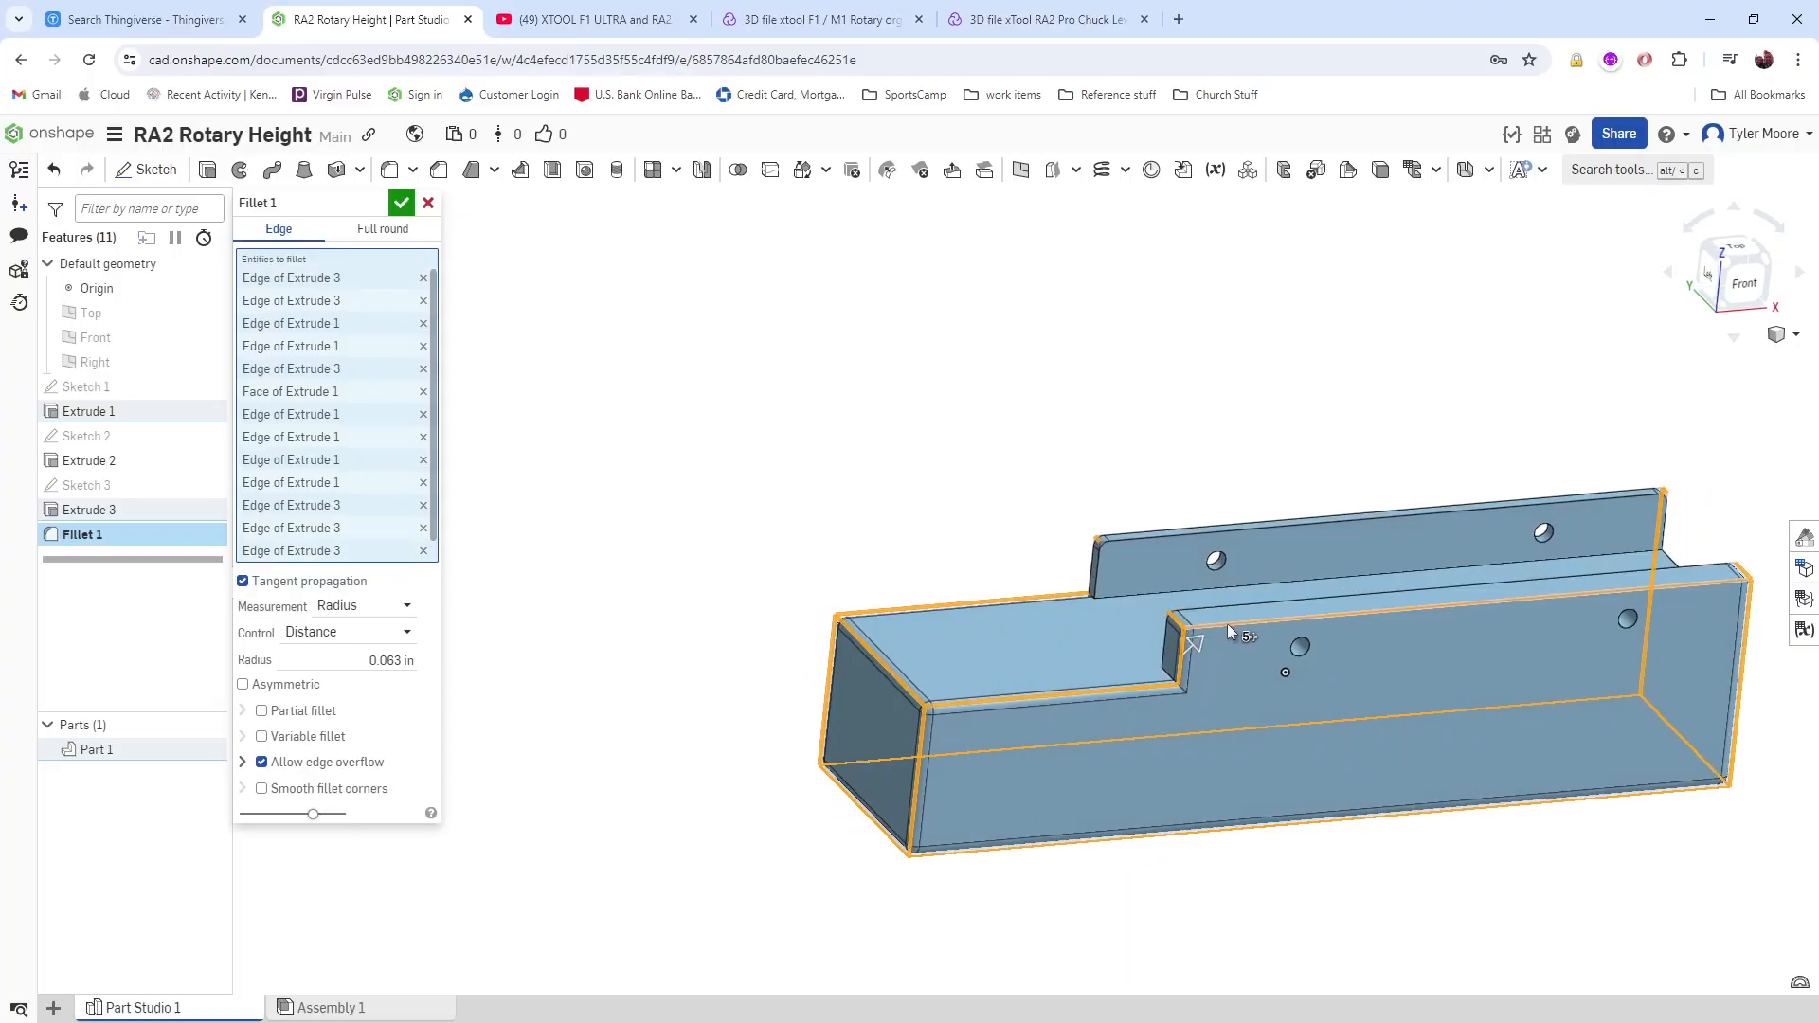
click(1226, 623)
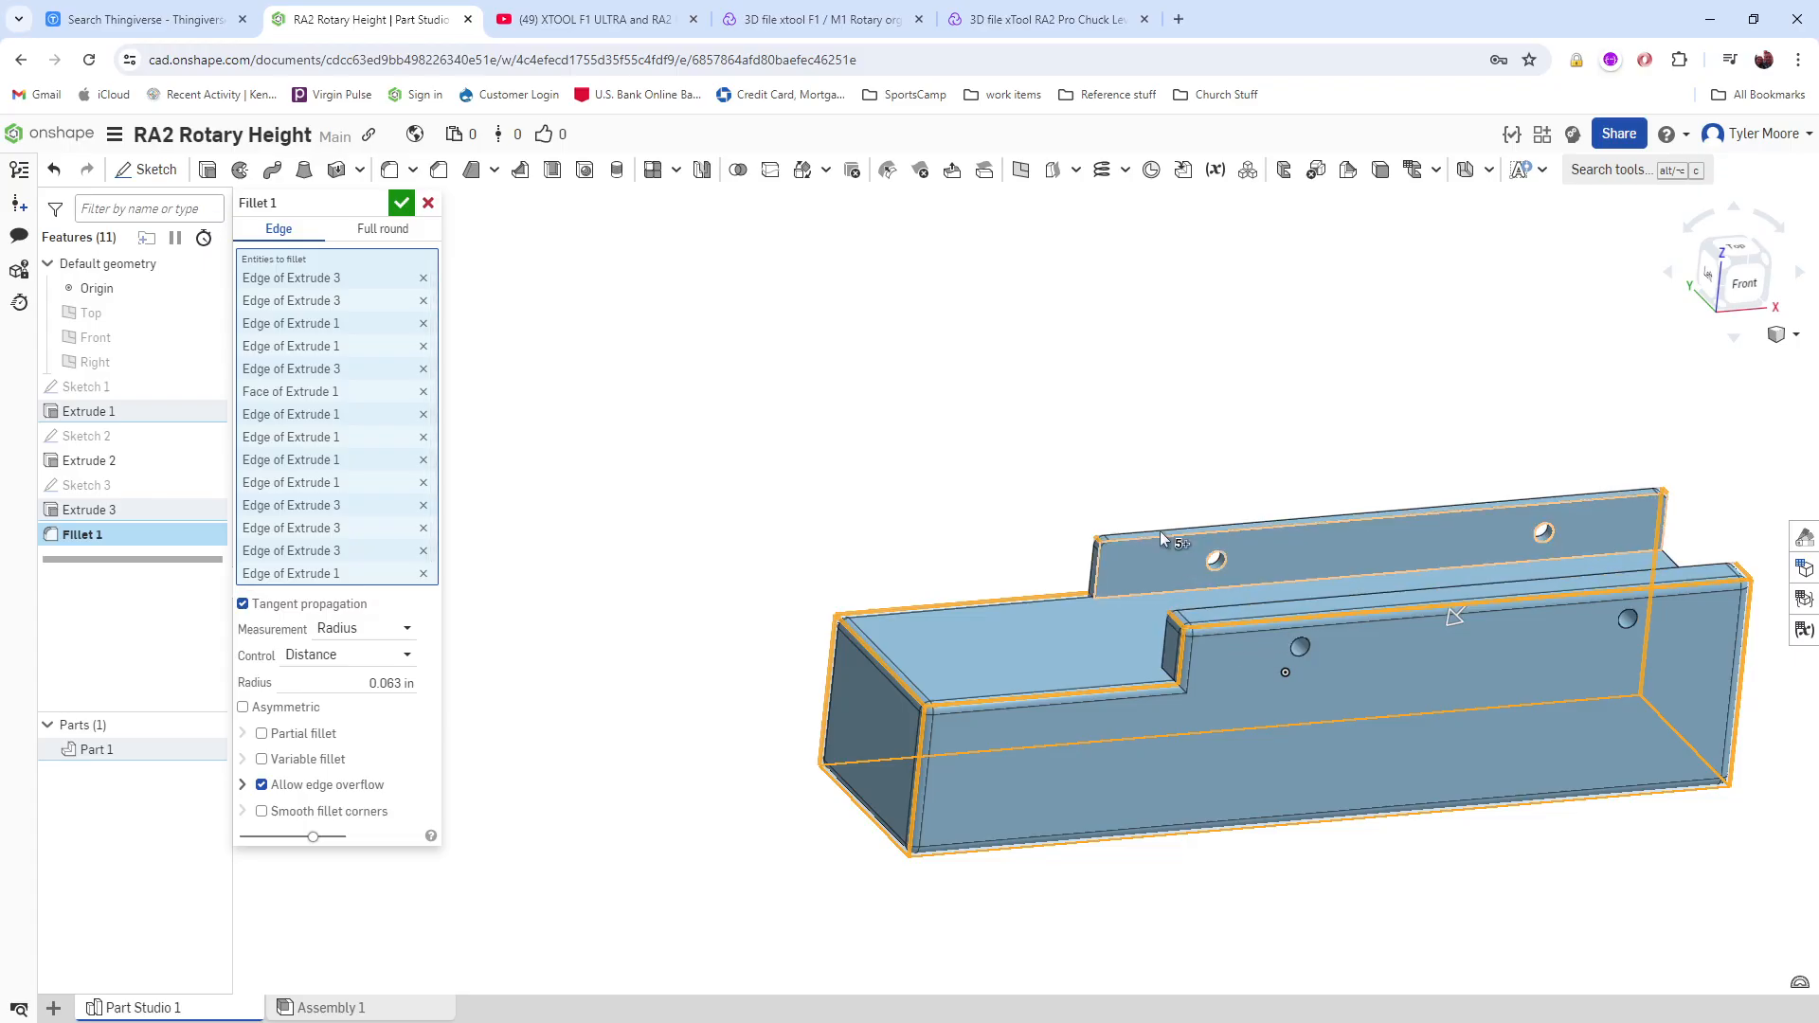
Step: Add the base edges of both wall steps plus the back wall's outer top edge and outer vertical step edge to the fillet
right_drag(1175, 554, 1400, 637)
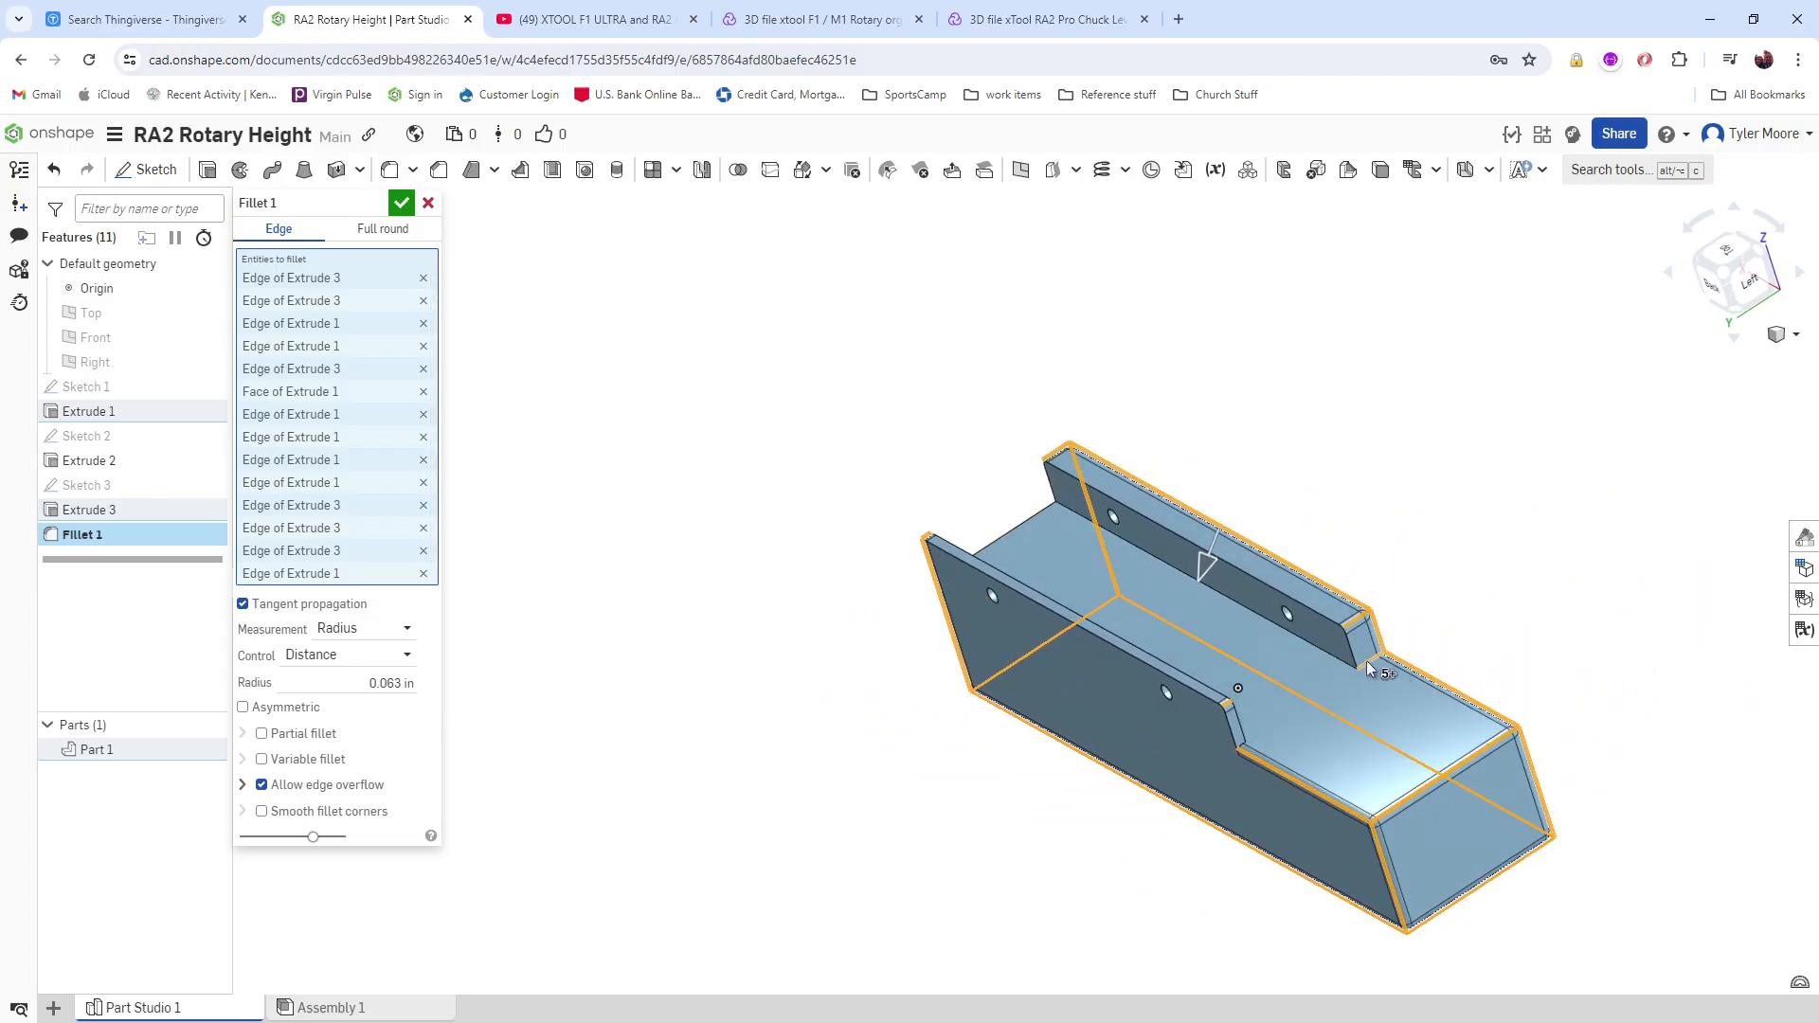
click(1301, 732)
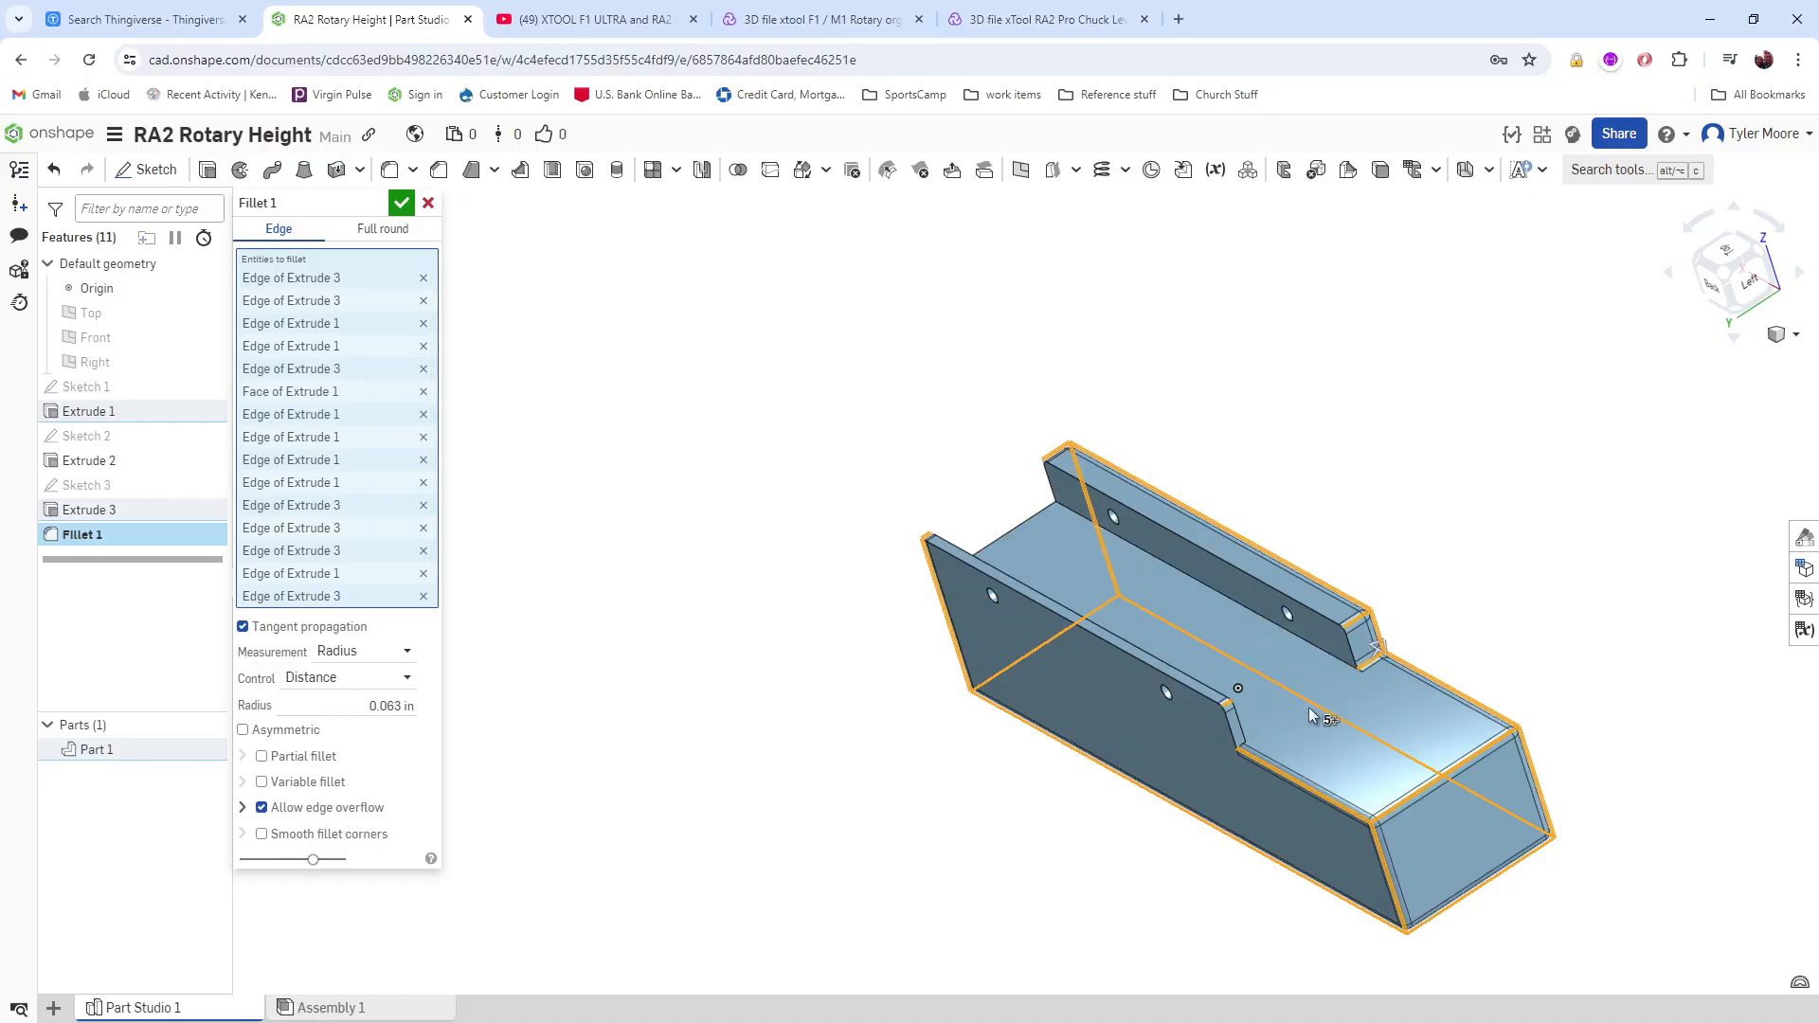
click(1243, 751)
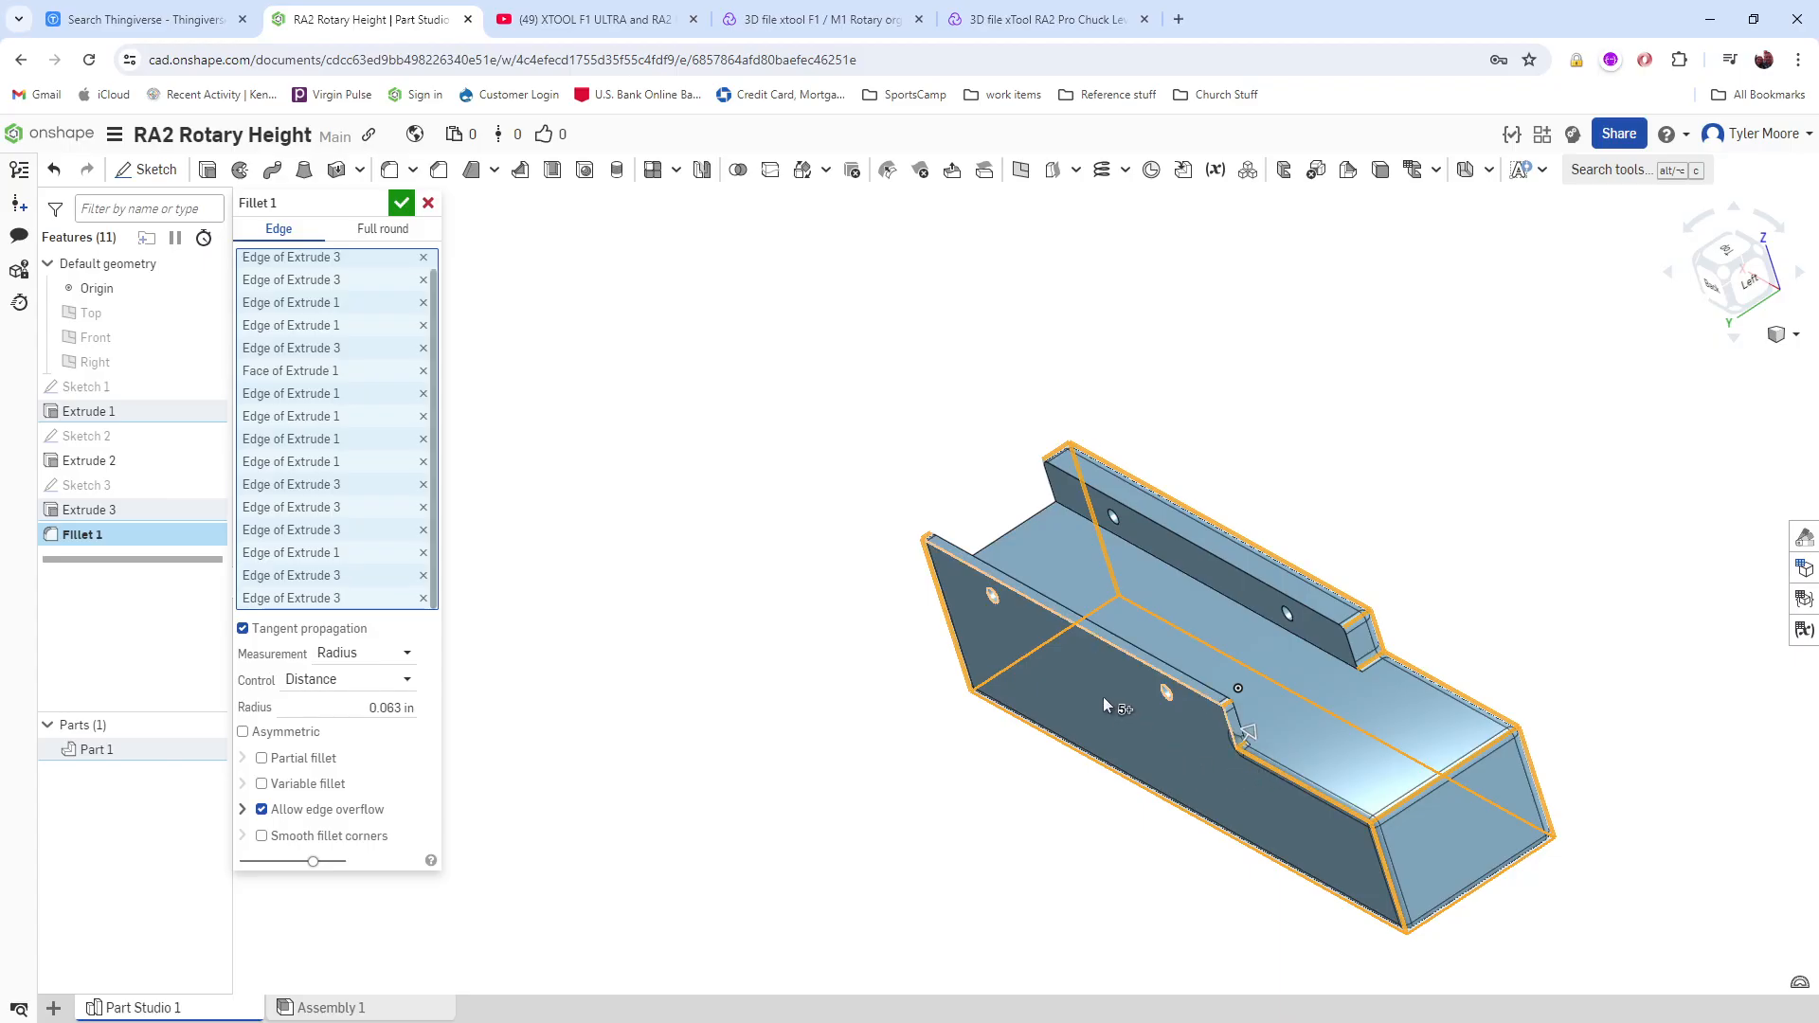
scroll(1061, 634, up, 3)
click(865, 513)
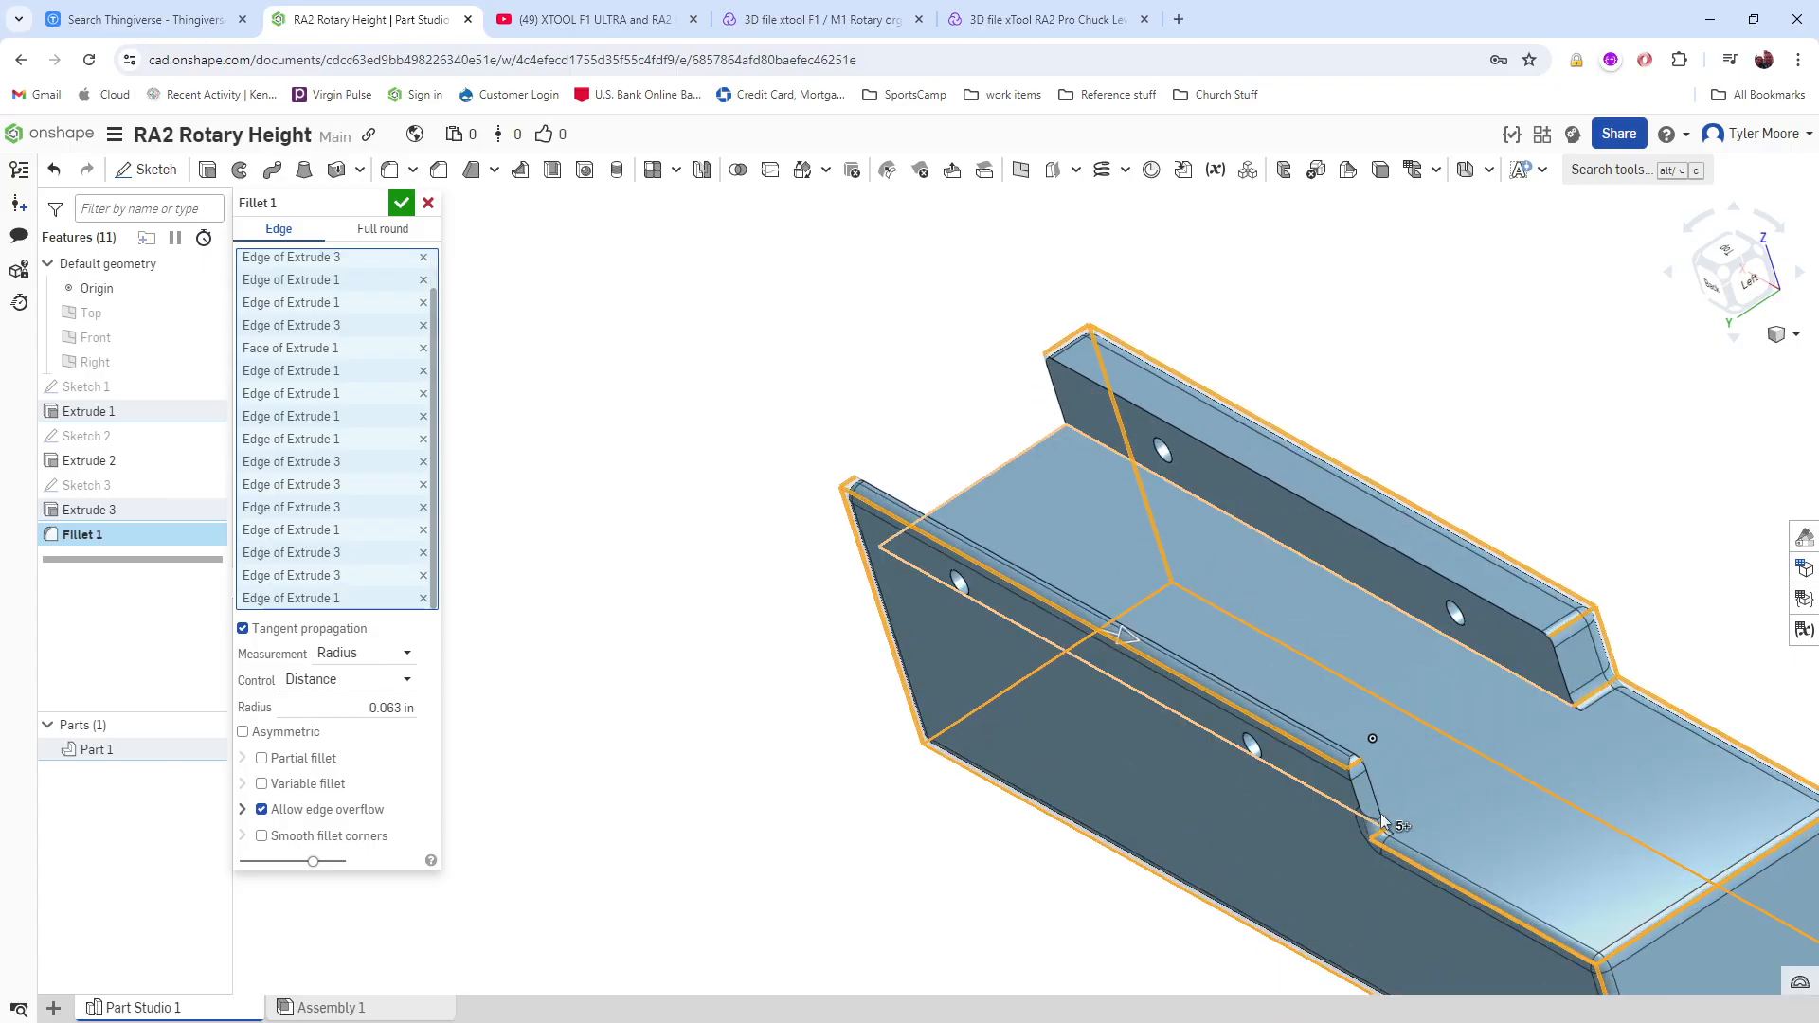
click(1357, 773)
right_drag(1266, 778, 1194, 758)
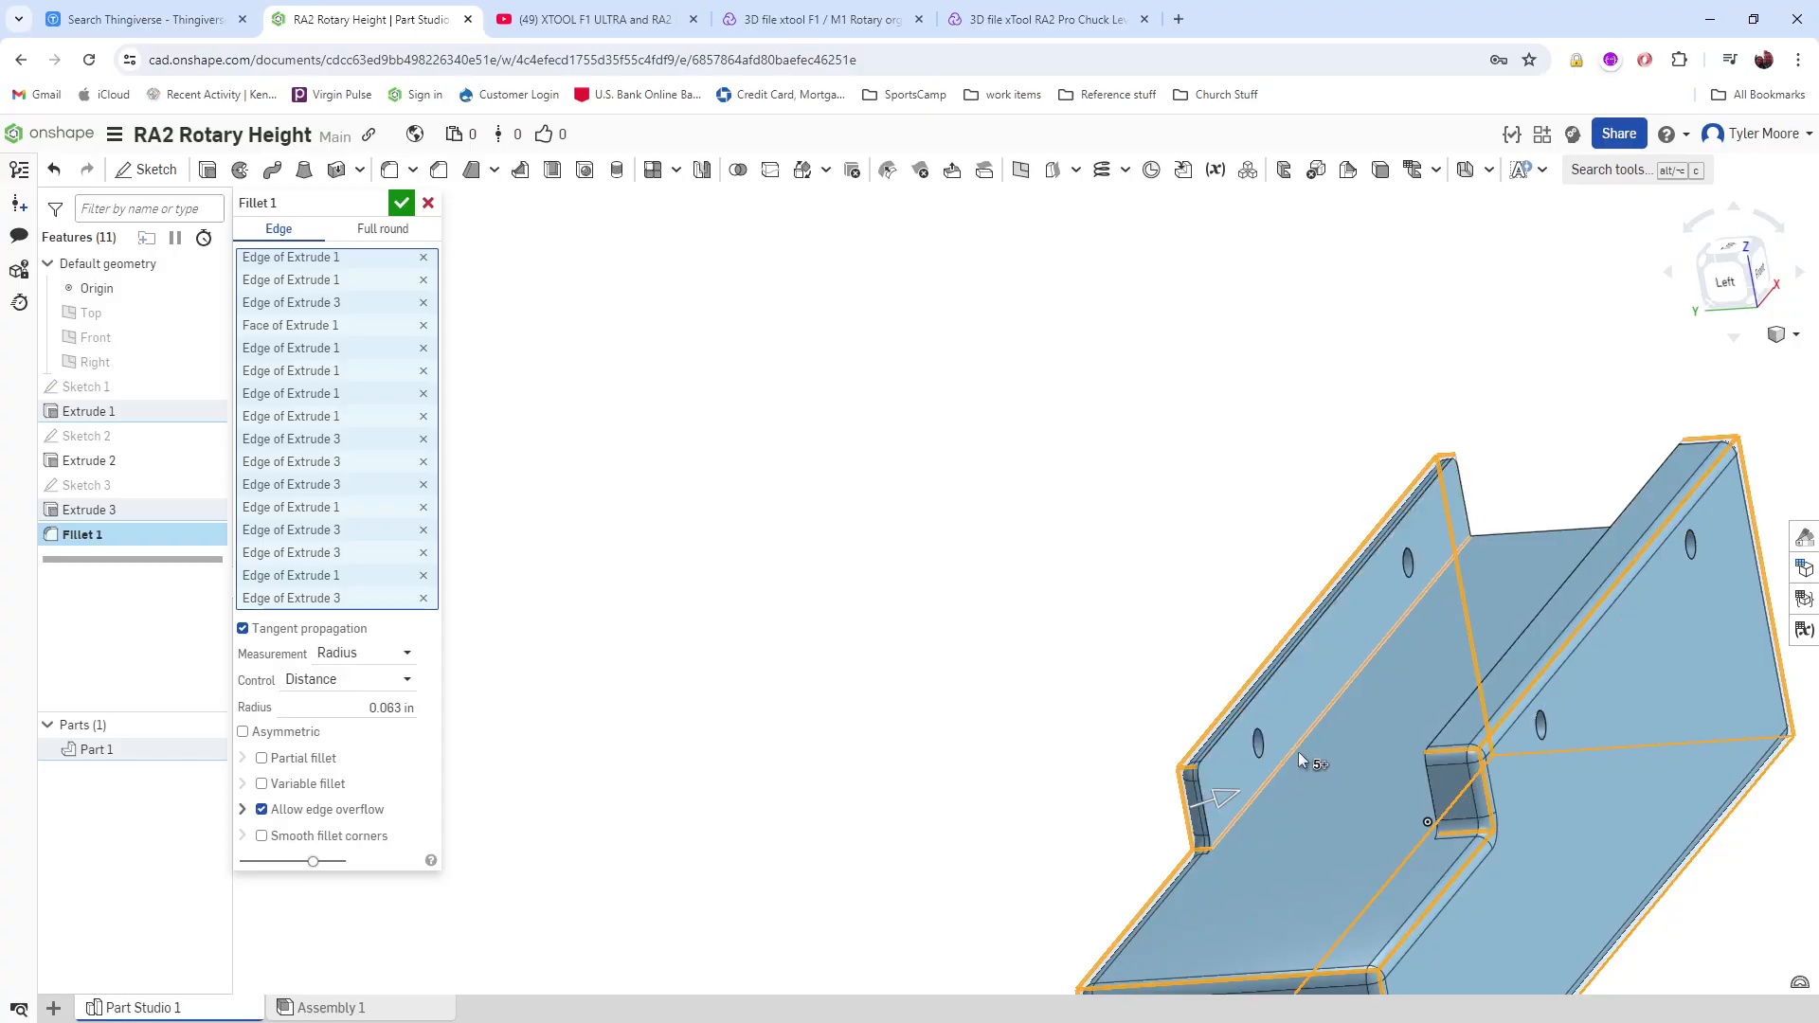
Step: Add the inner top edges of both side walls and the inner vertical edges at their stepped ends to the fillet
right_drag(1456, 530, 1272, 673)
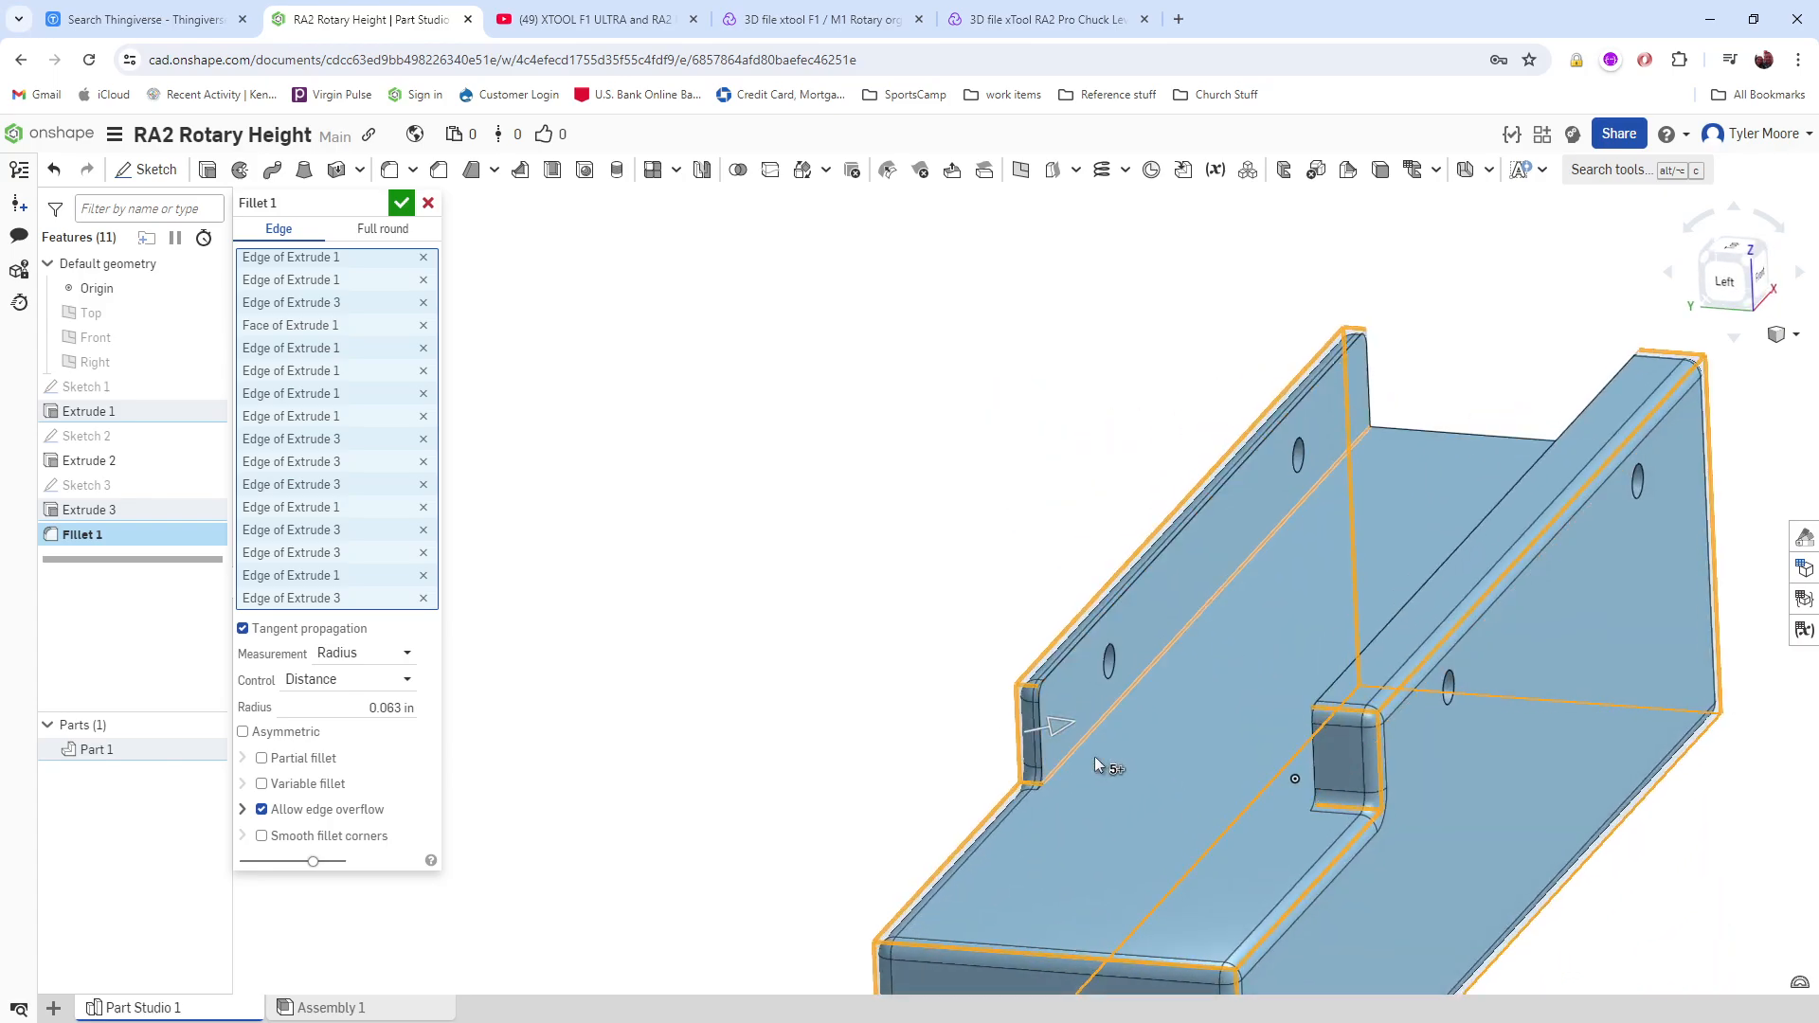
key(shift+3)
right_drag(1448, 630, 1453, 634)
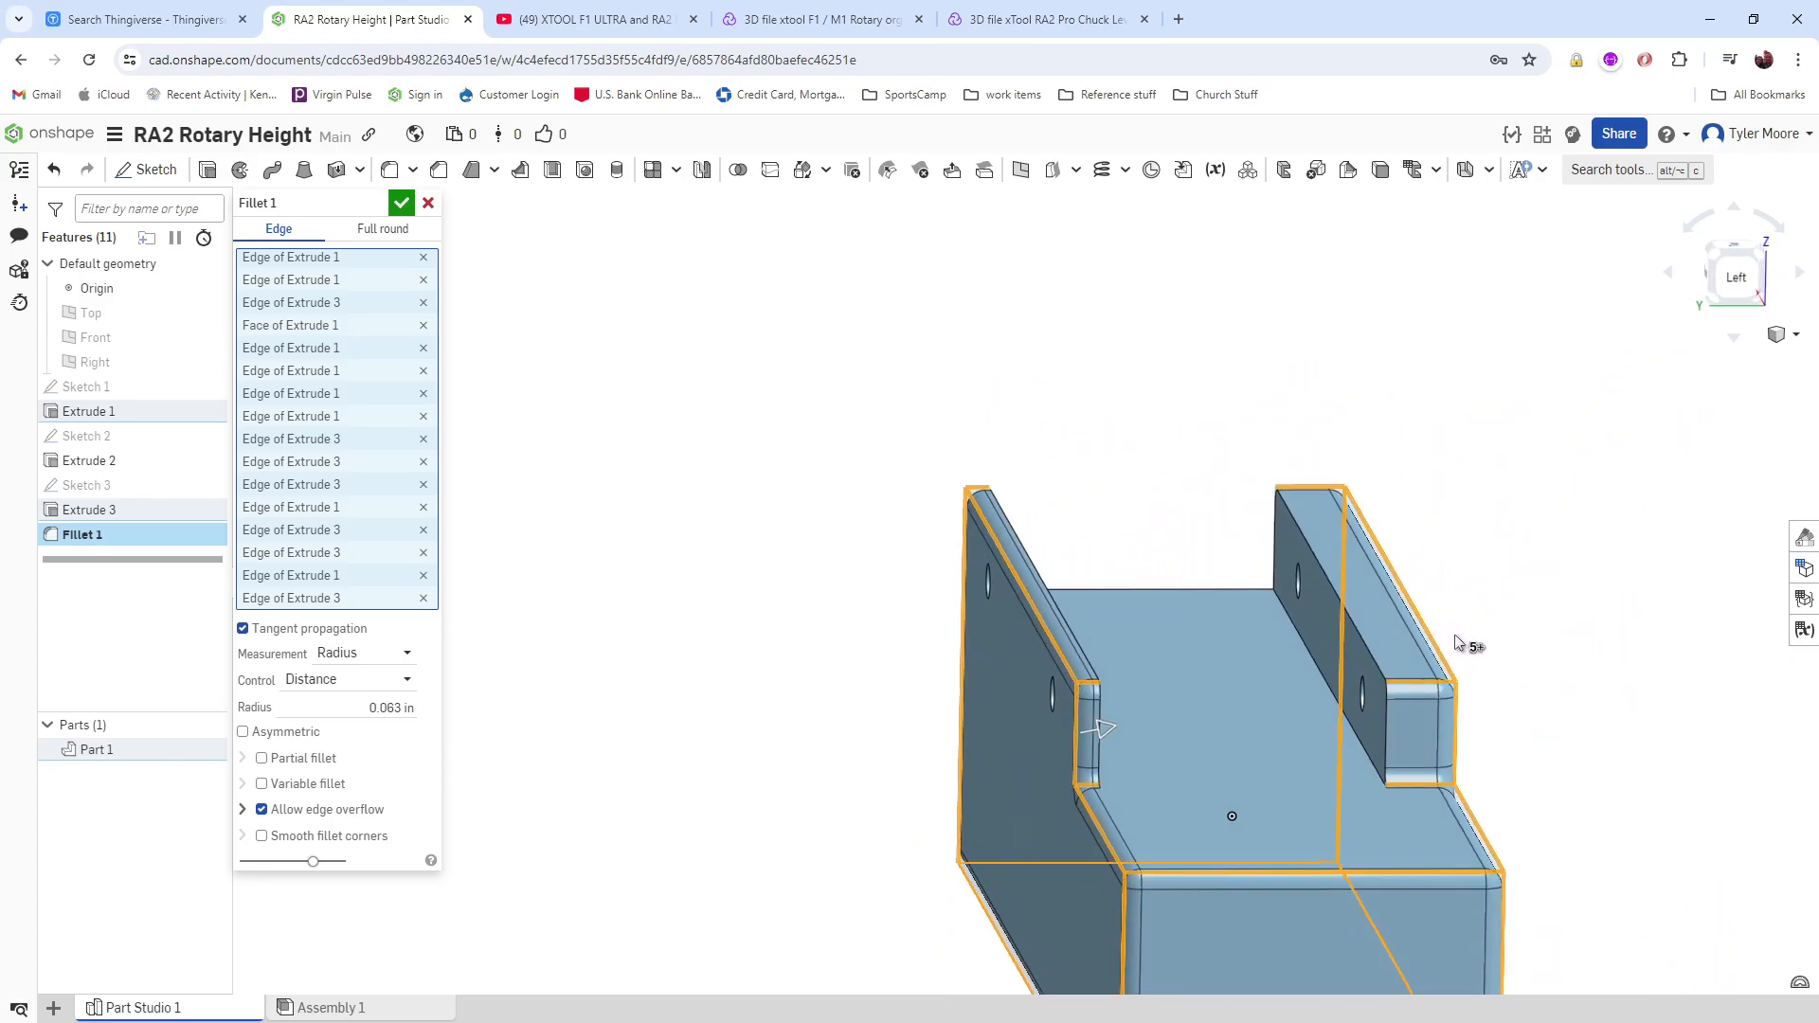
click(1385, 682)
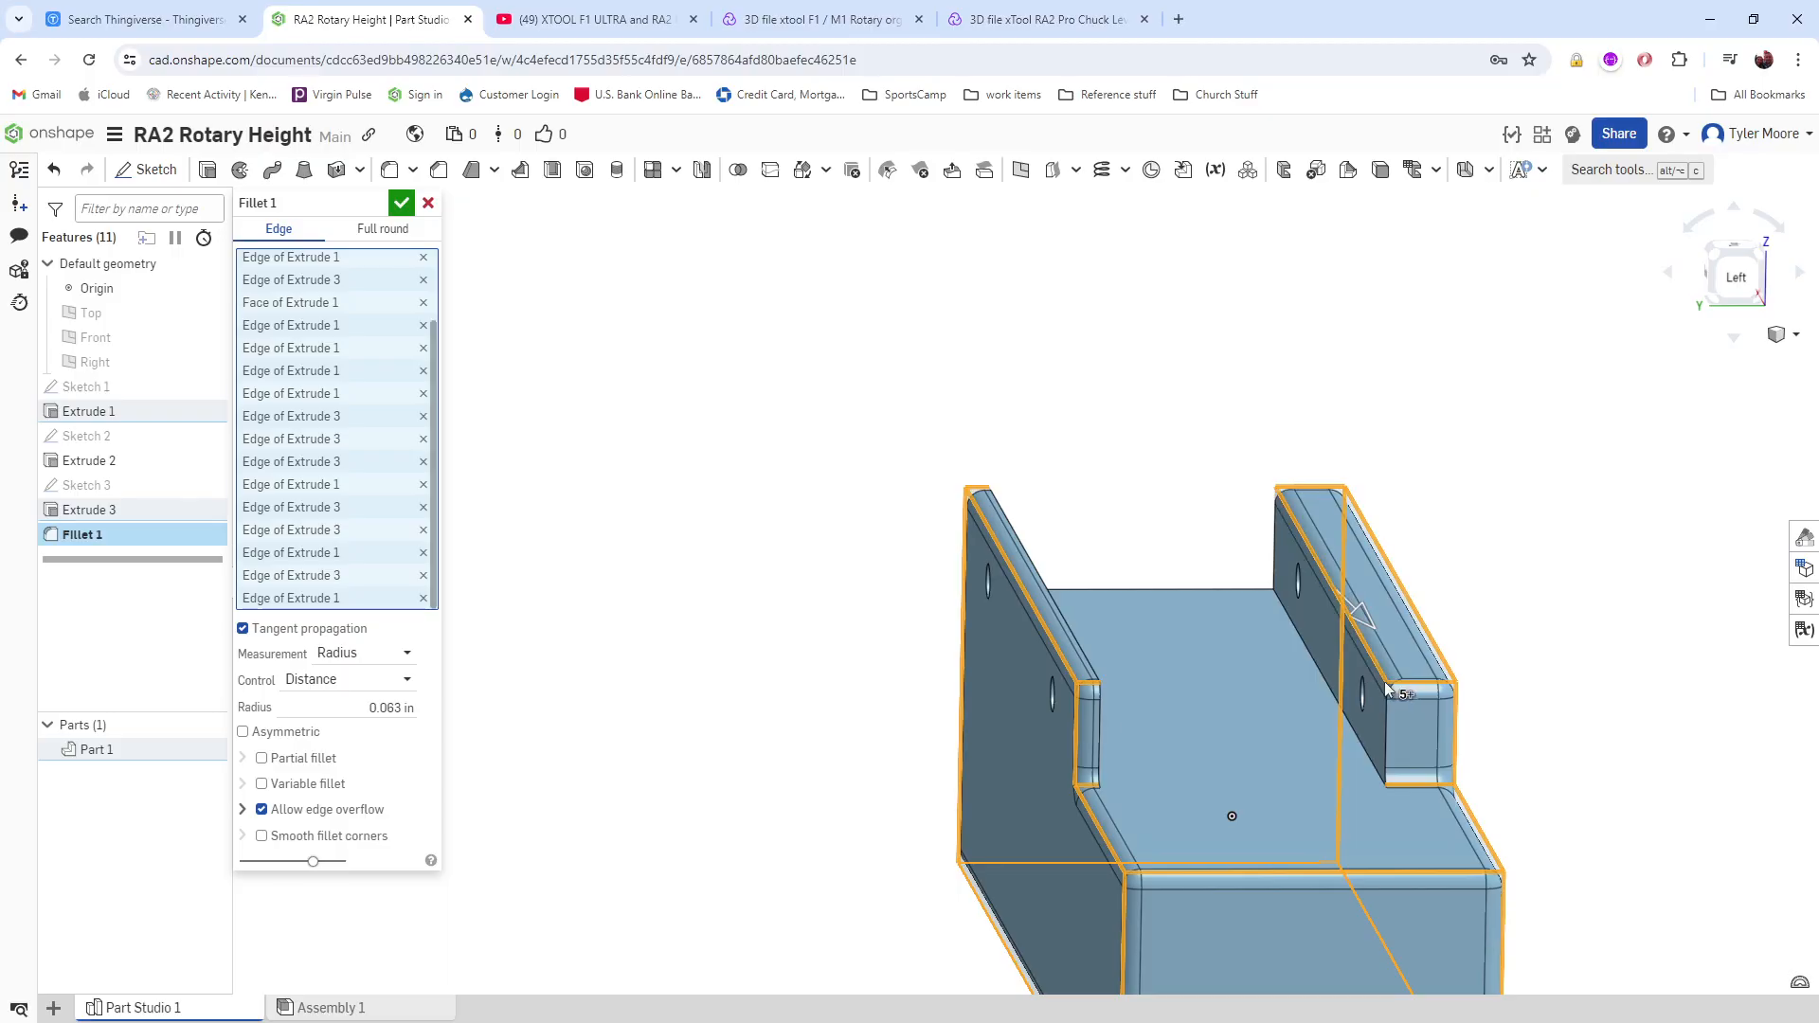
click(1260, 590)
right_drag(1275, 544, 1155, 707)
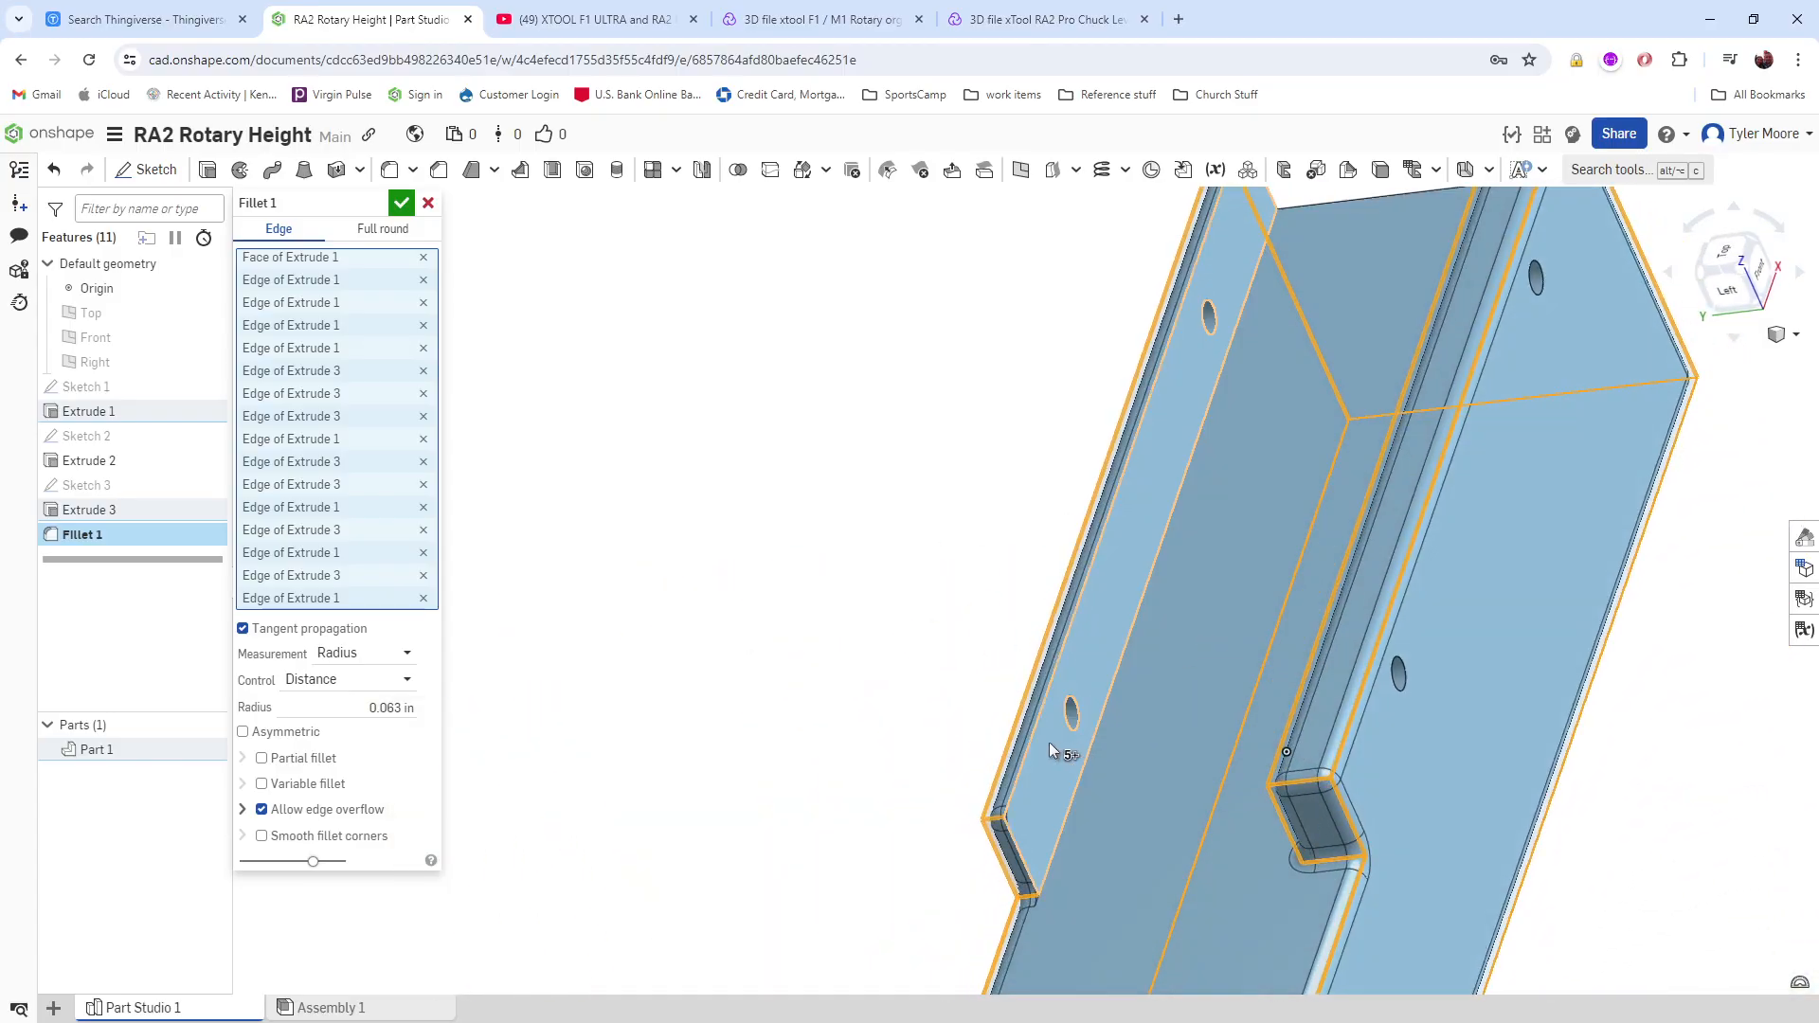
click(1016, 845)
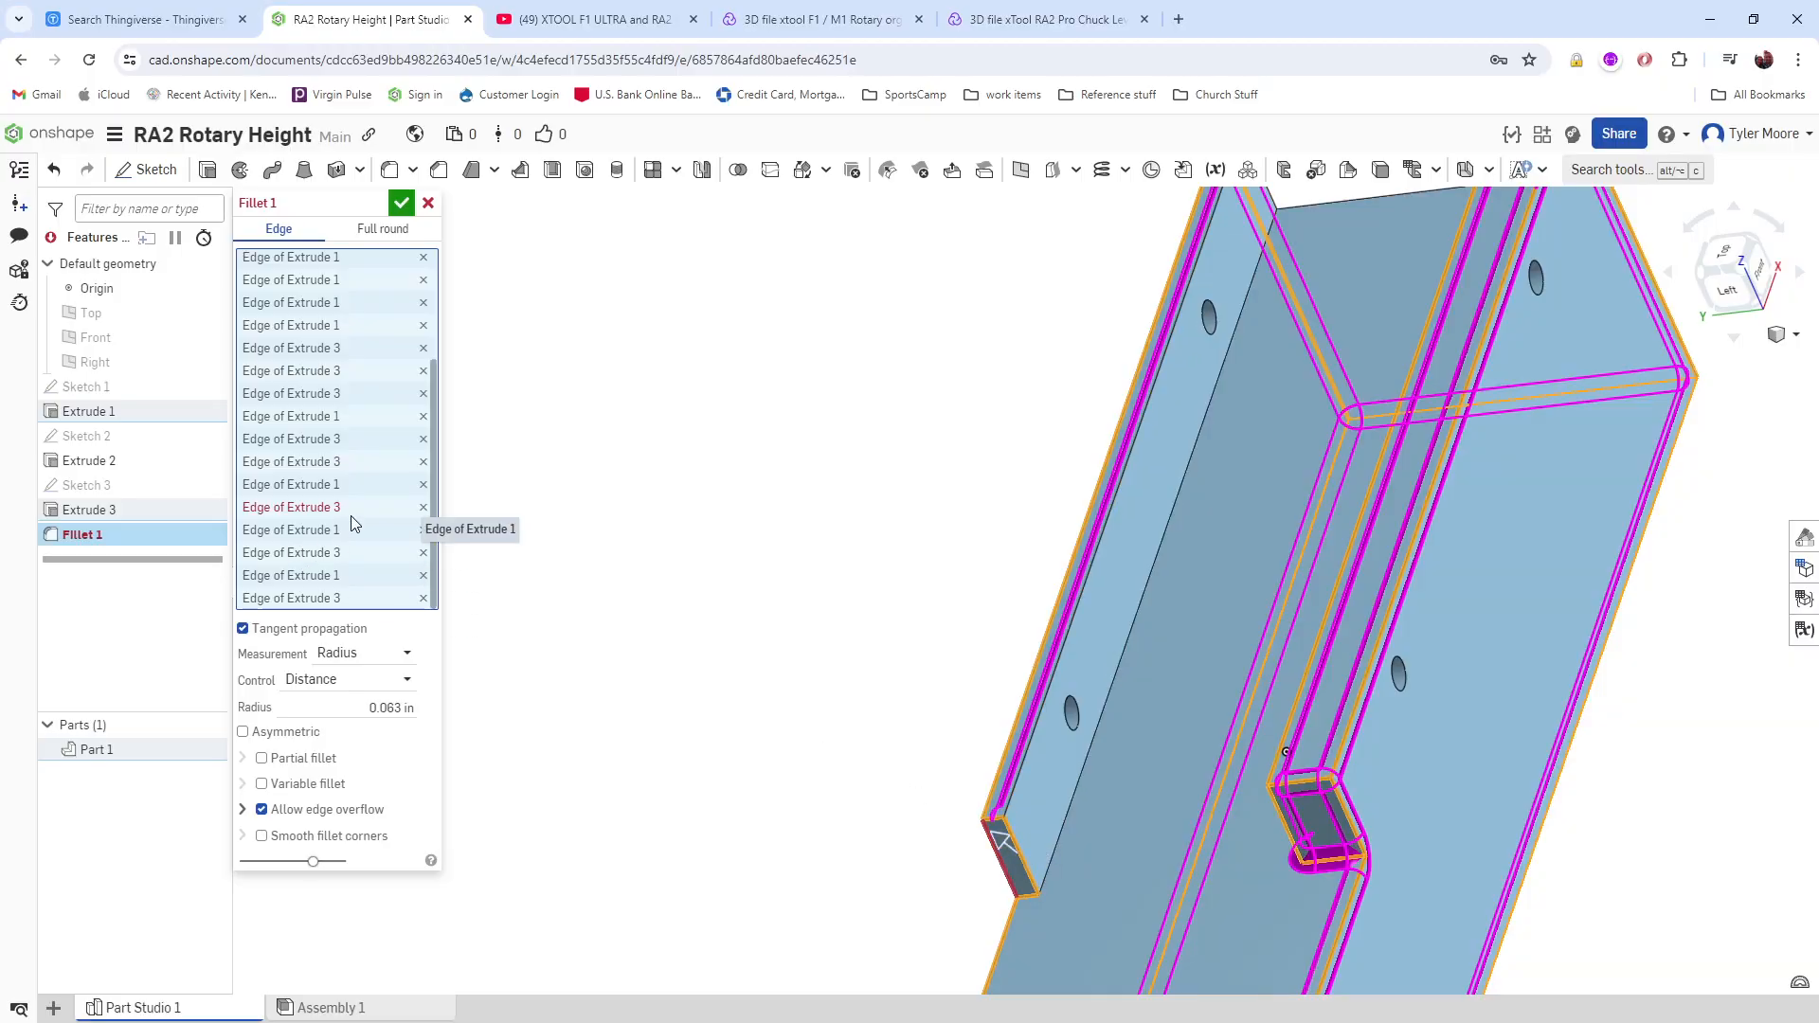
Step: Remove the failing edges at the back wall's step, reselect its vertical and base edges, and finish the fillet
click(425, 507)
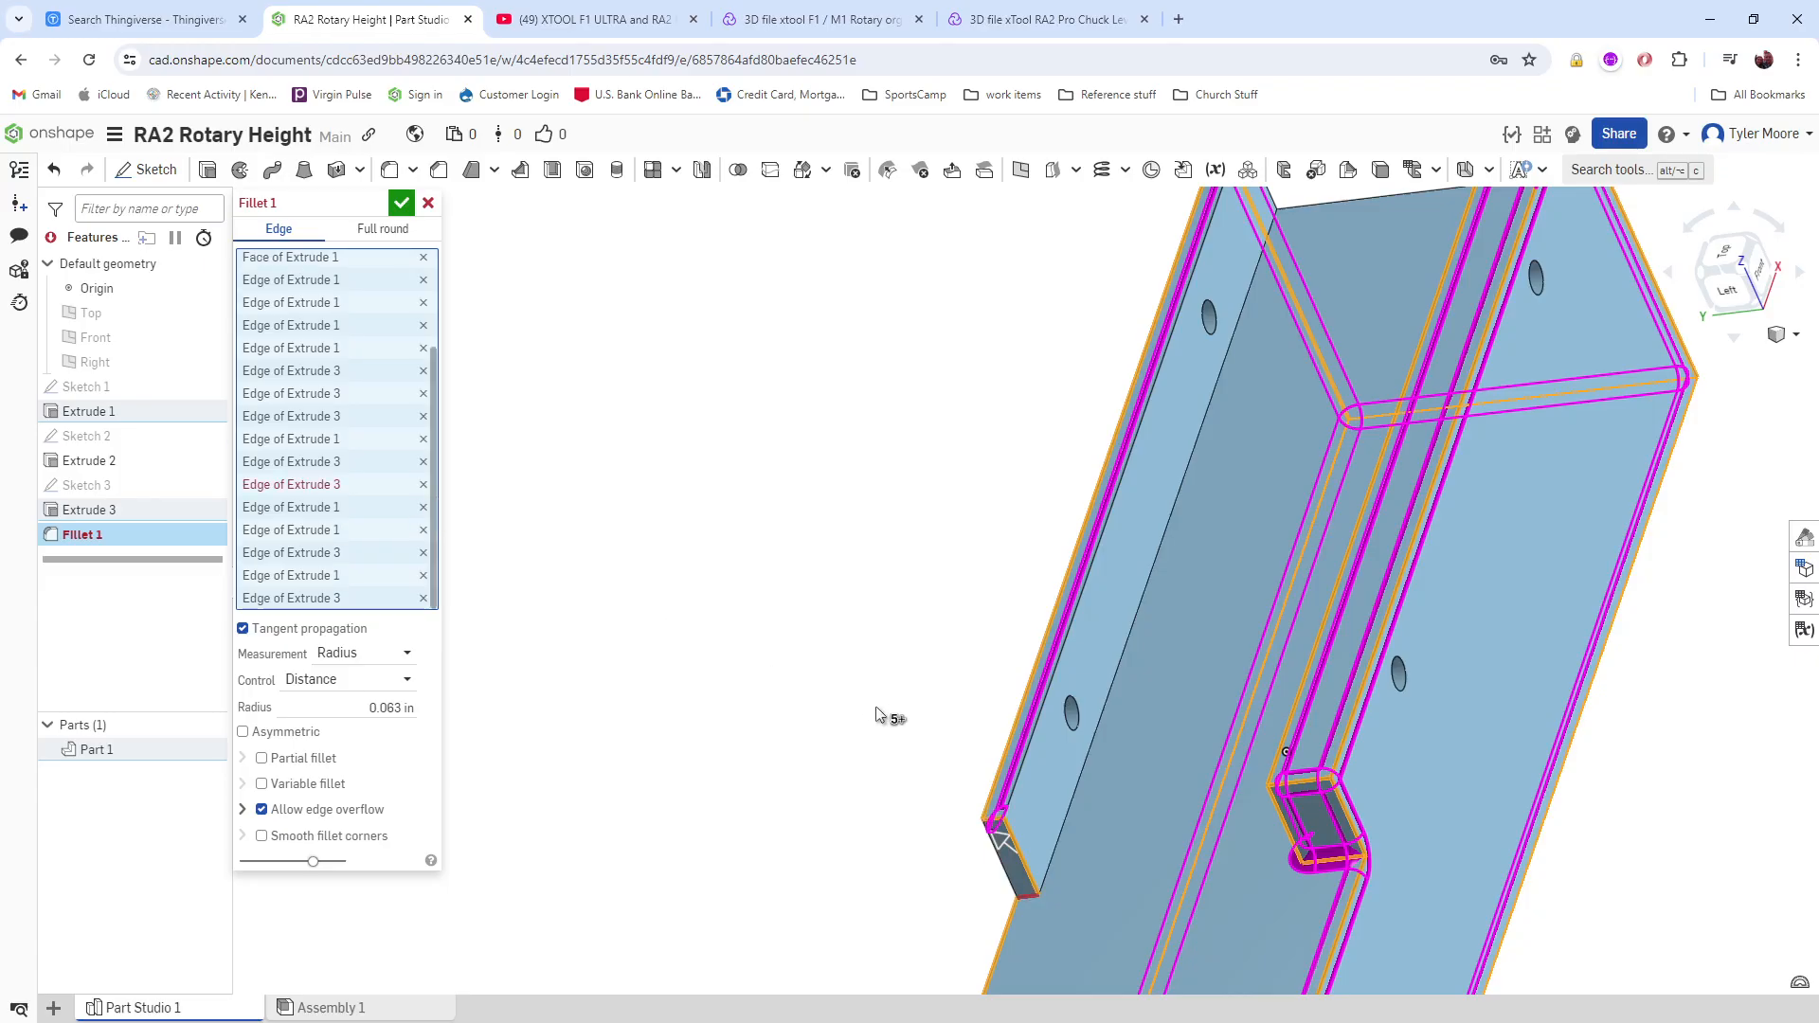
right_drag(885, 719, 687, 662)
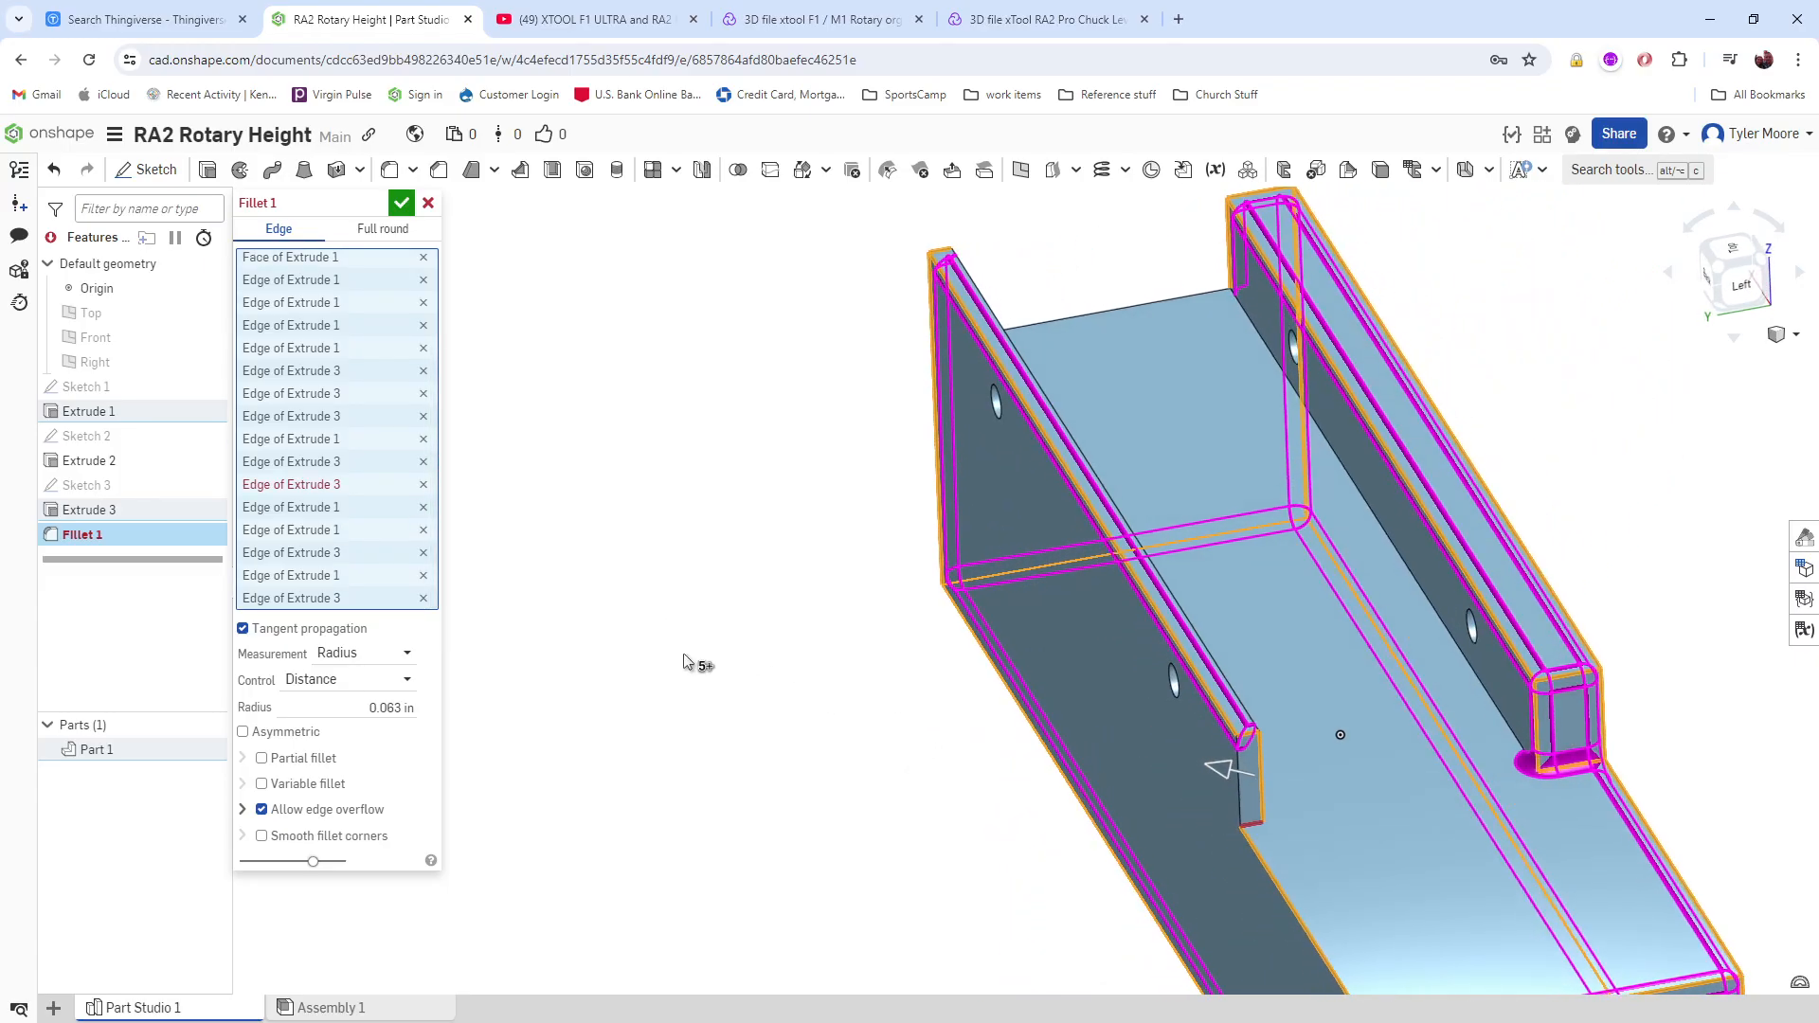
click(425, 484)
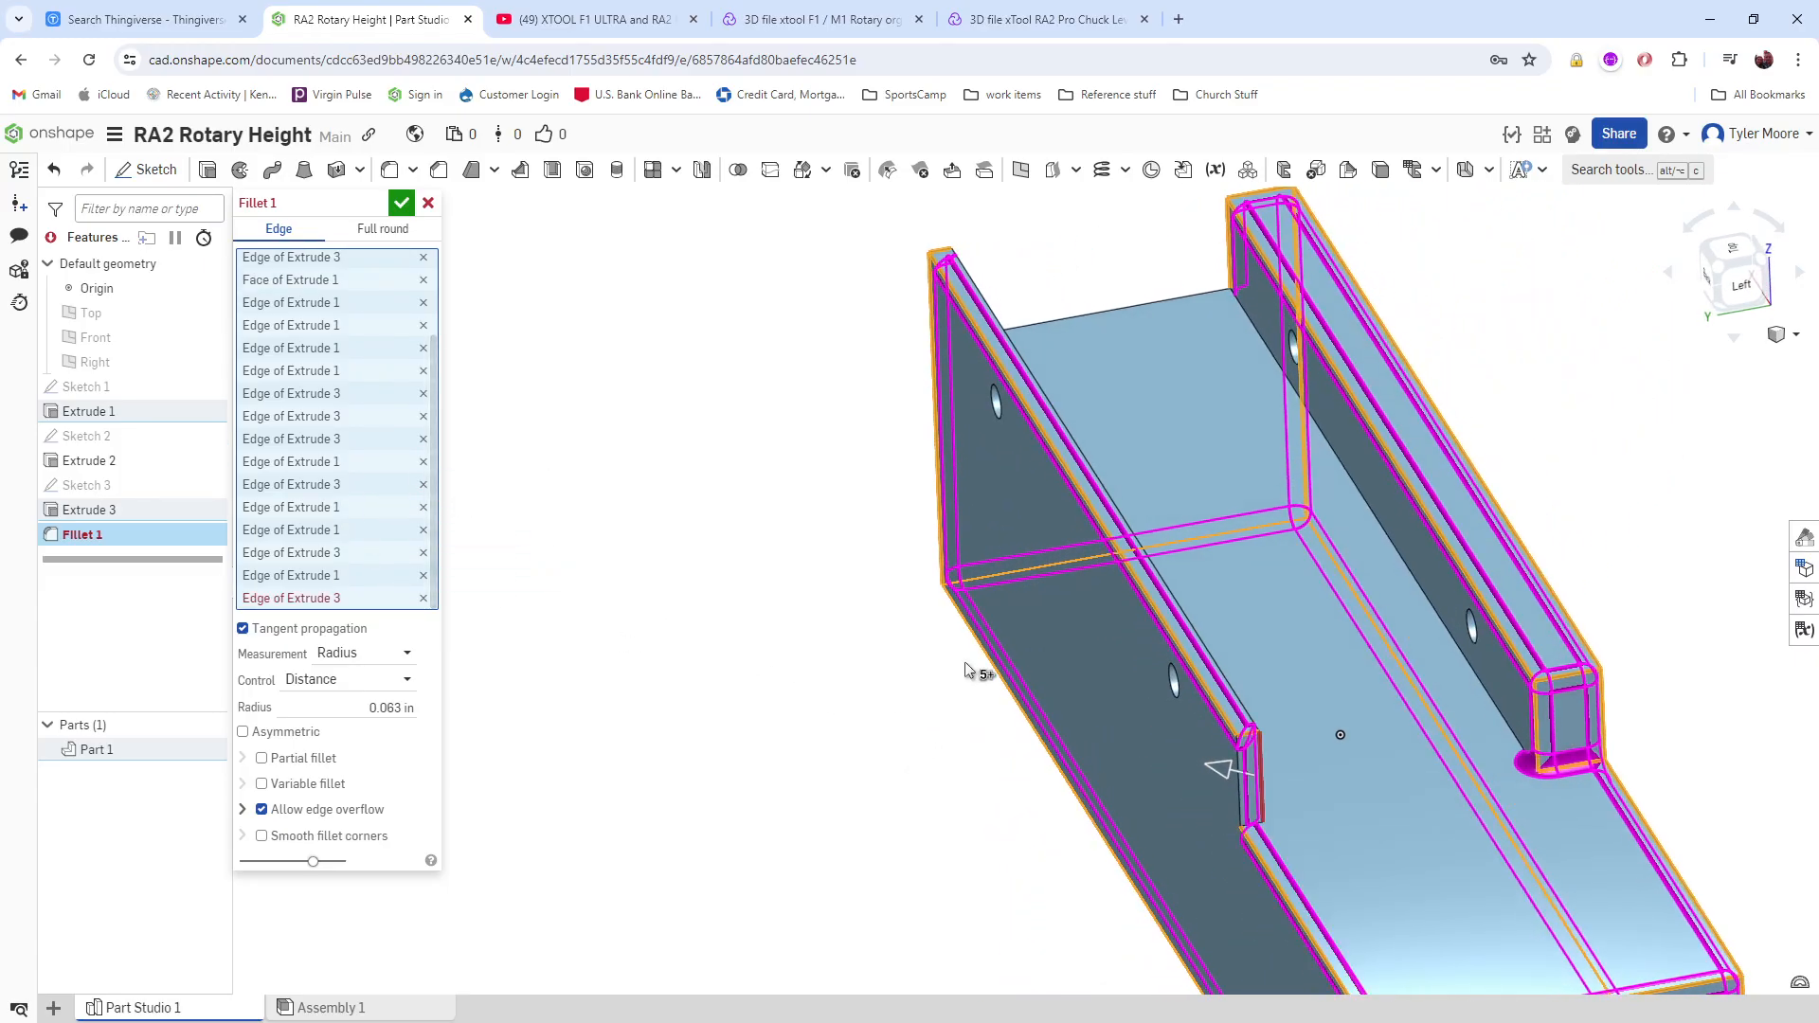
click(424, 598)
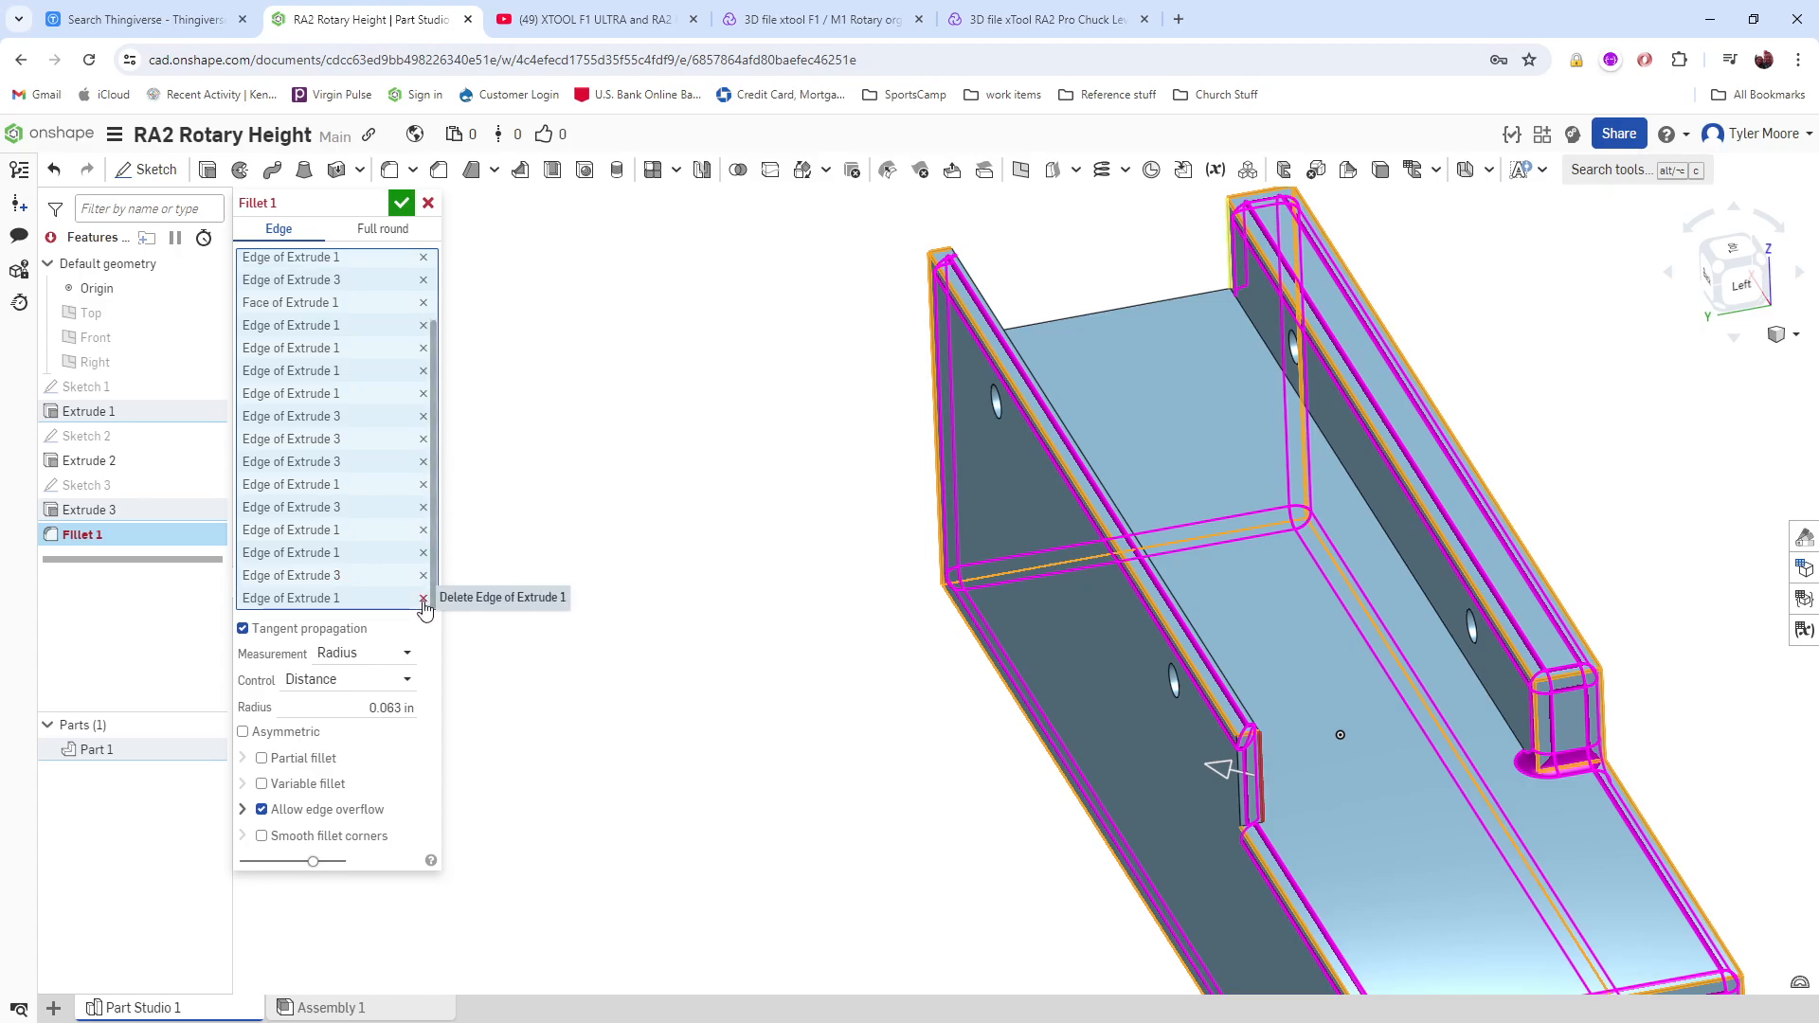
click(1241, 798)
click(1255, 826)
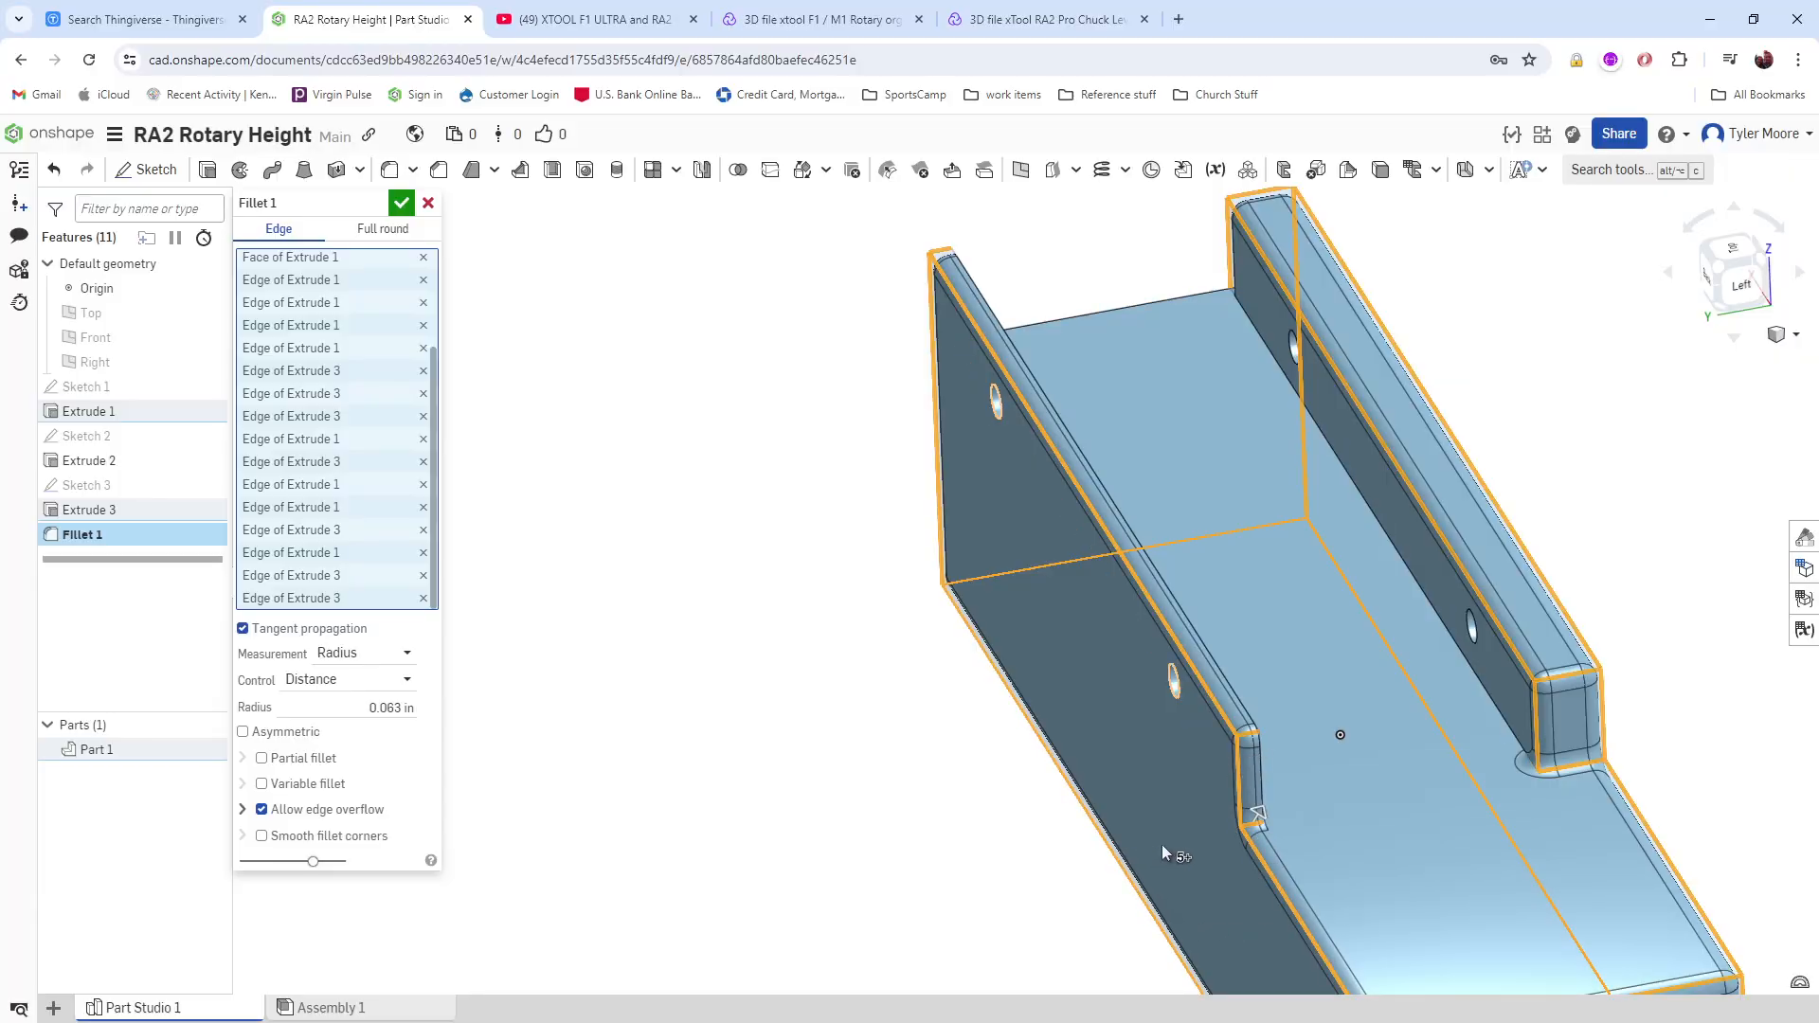
scroll(1171, 853, down, 3)
scroll(1446, 849, up, 3)
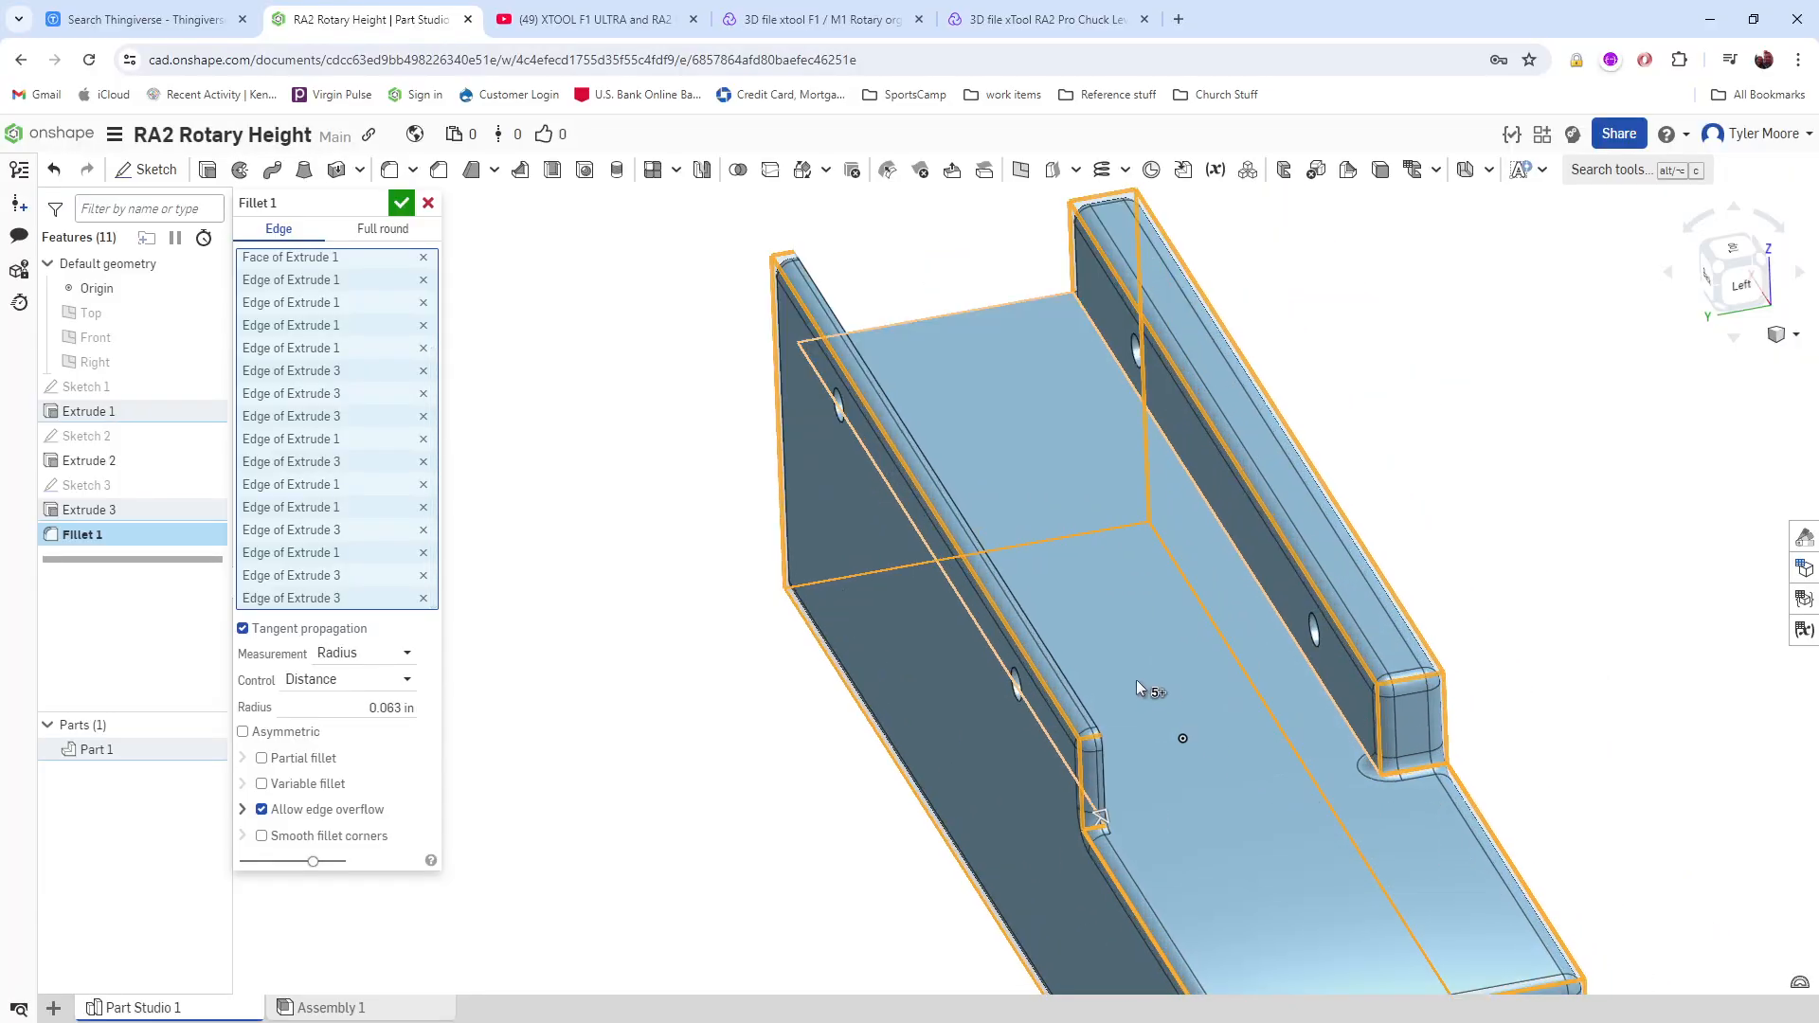
click(402, 204)
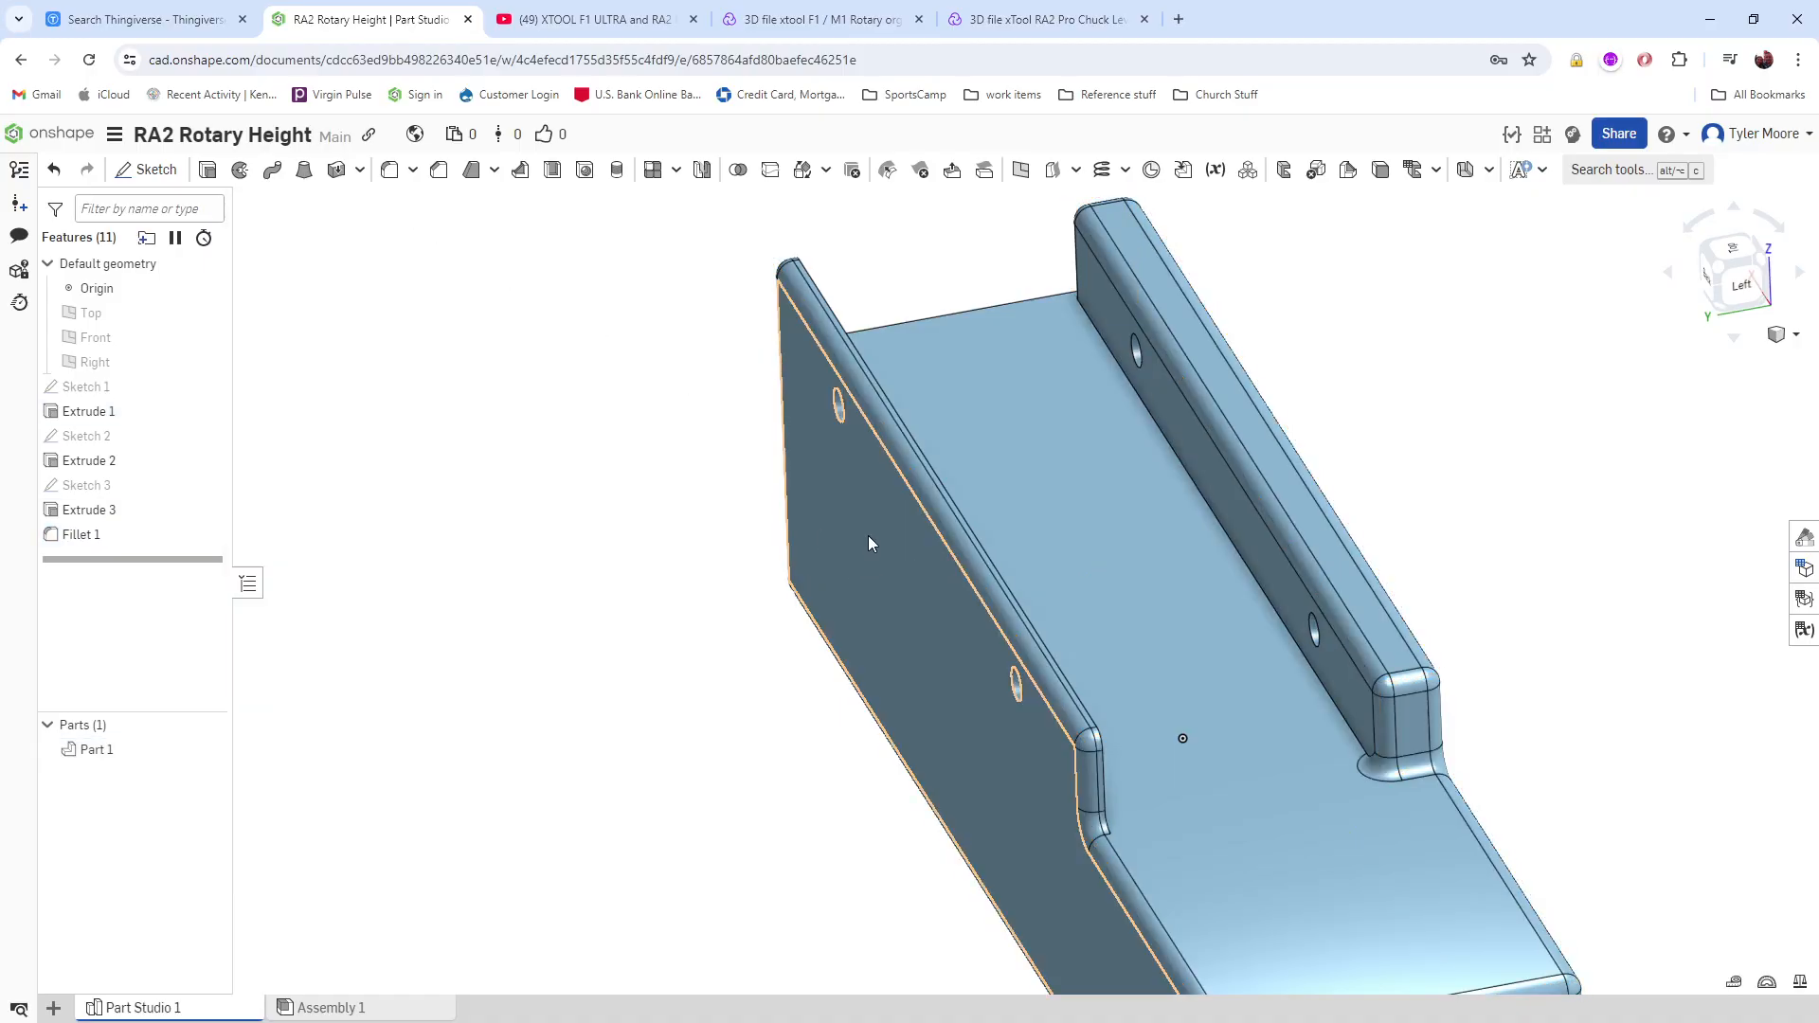
right_drag(868, 536, 1063, 489)
right_drag(1116, 537, 1132, 519)
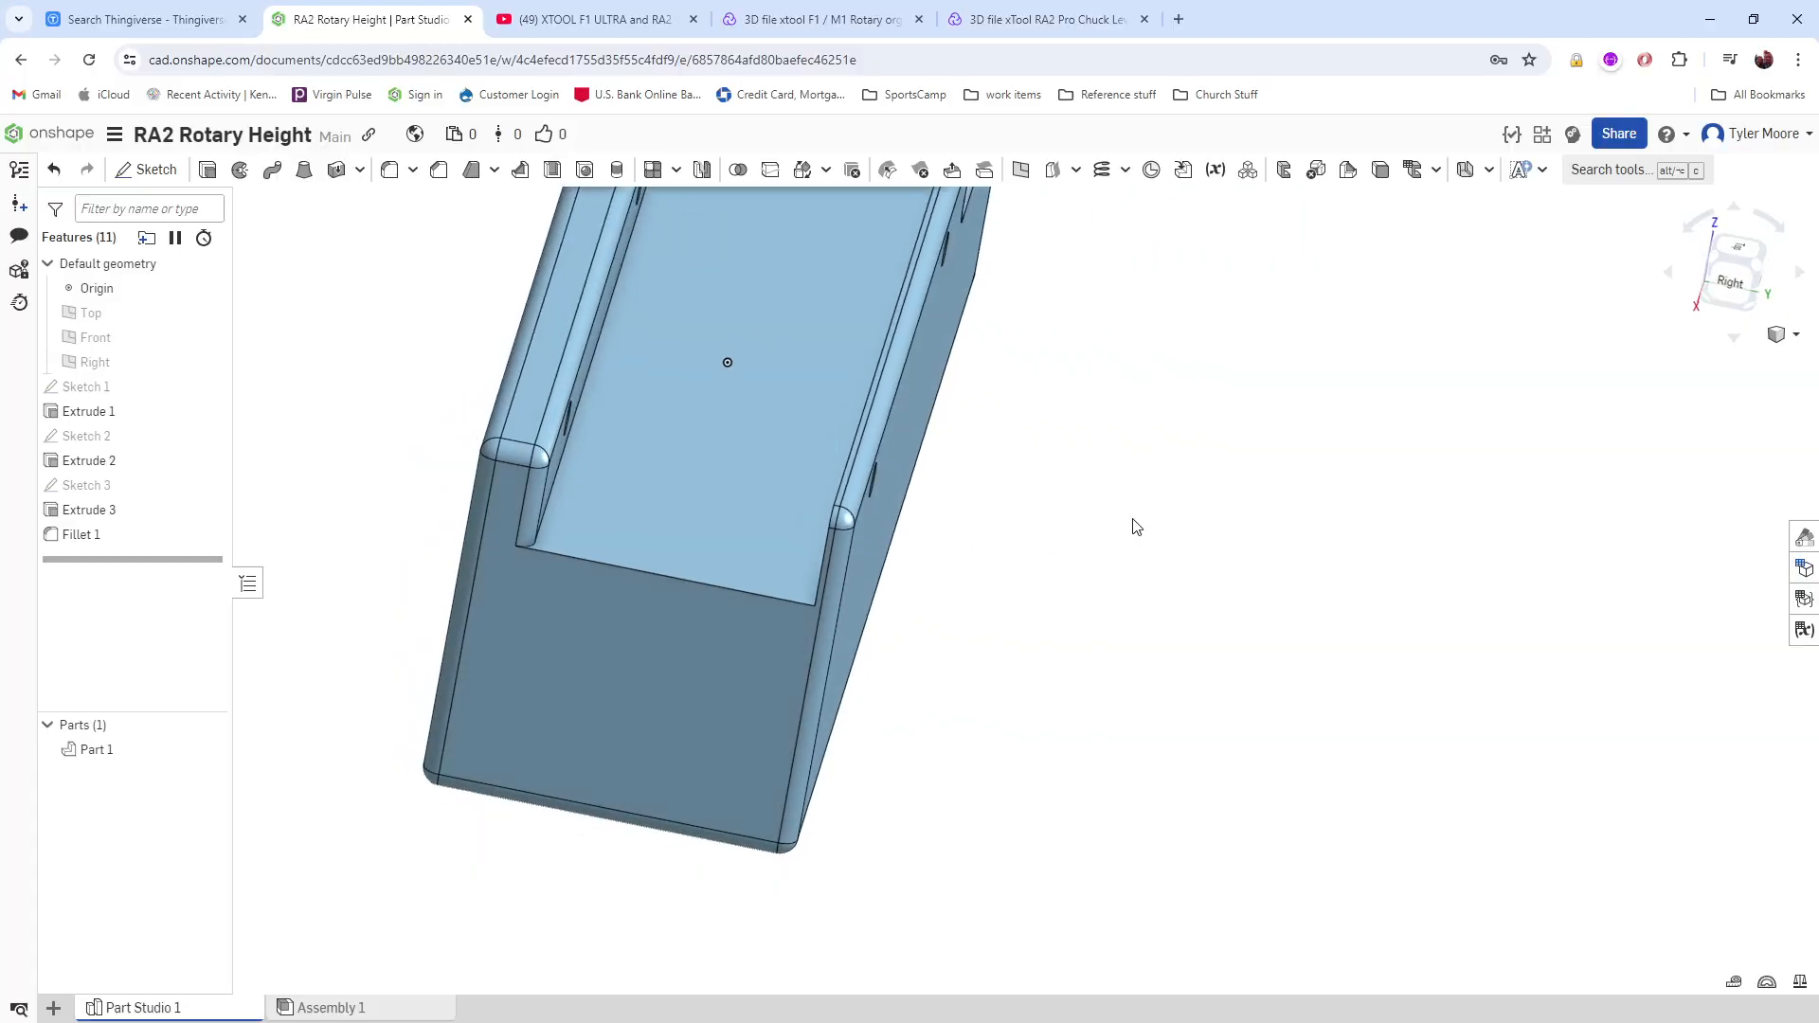
Step: Round the top edge at the open end of the channel floor with a separate 0.063 in fillet
scroll(1131, 519, down, 3)
right_drag(1004, 424, 1469, 446)
scroll(1470, 446, up, 3)
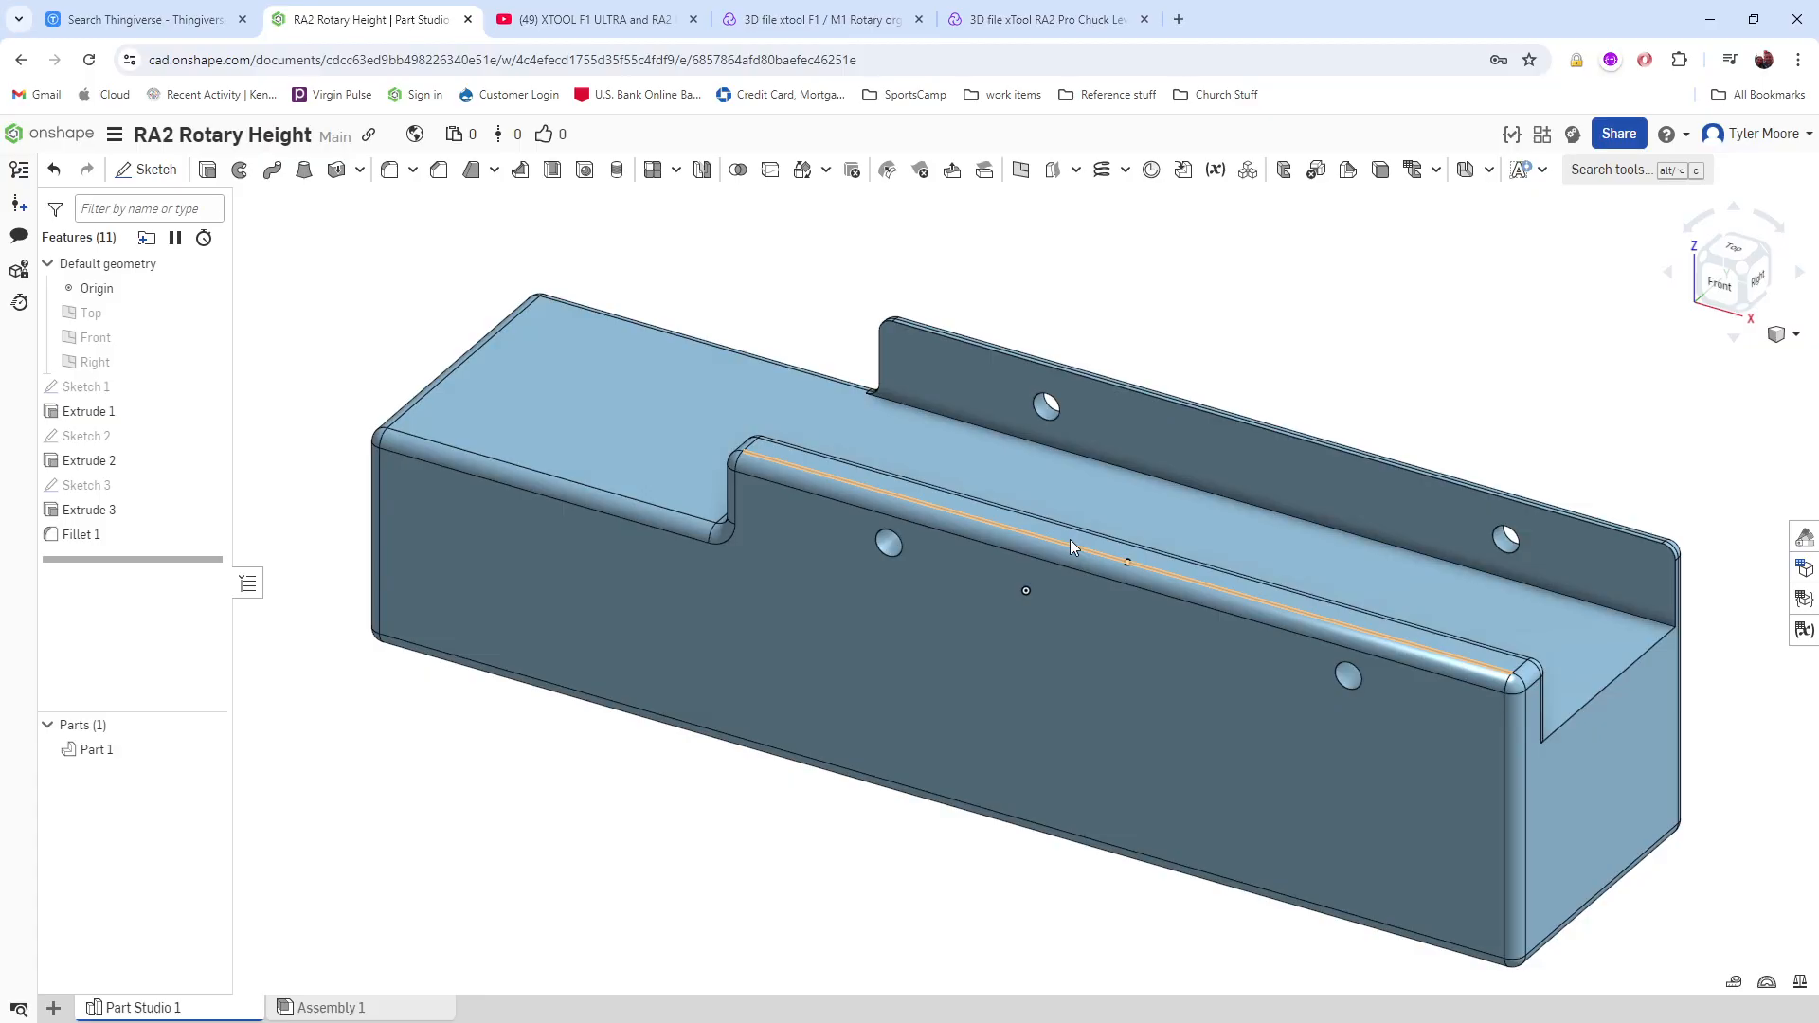
scroll(1071, 538, down, 5)
scroll(1373, 559, up, 3)
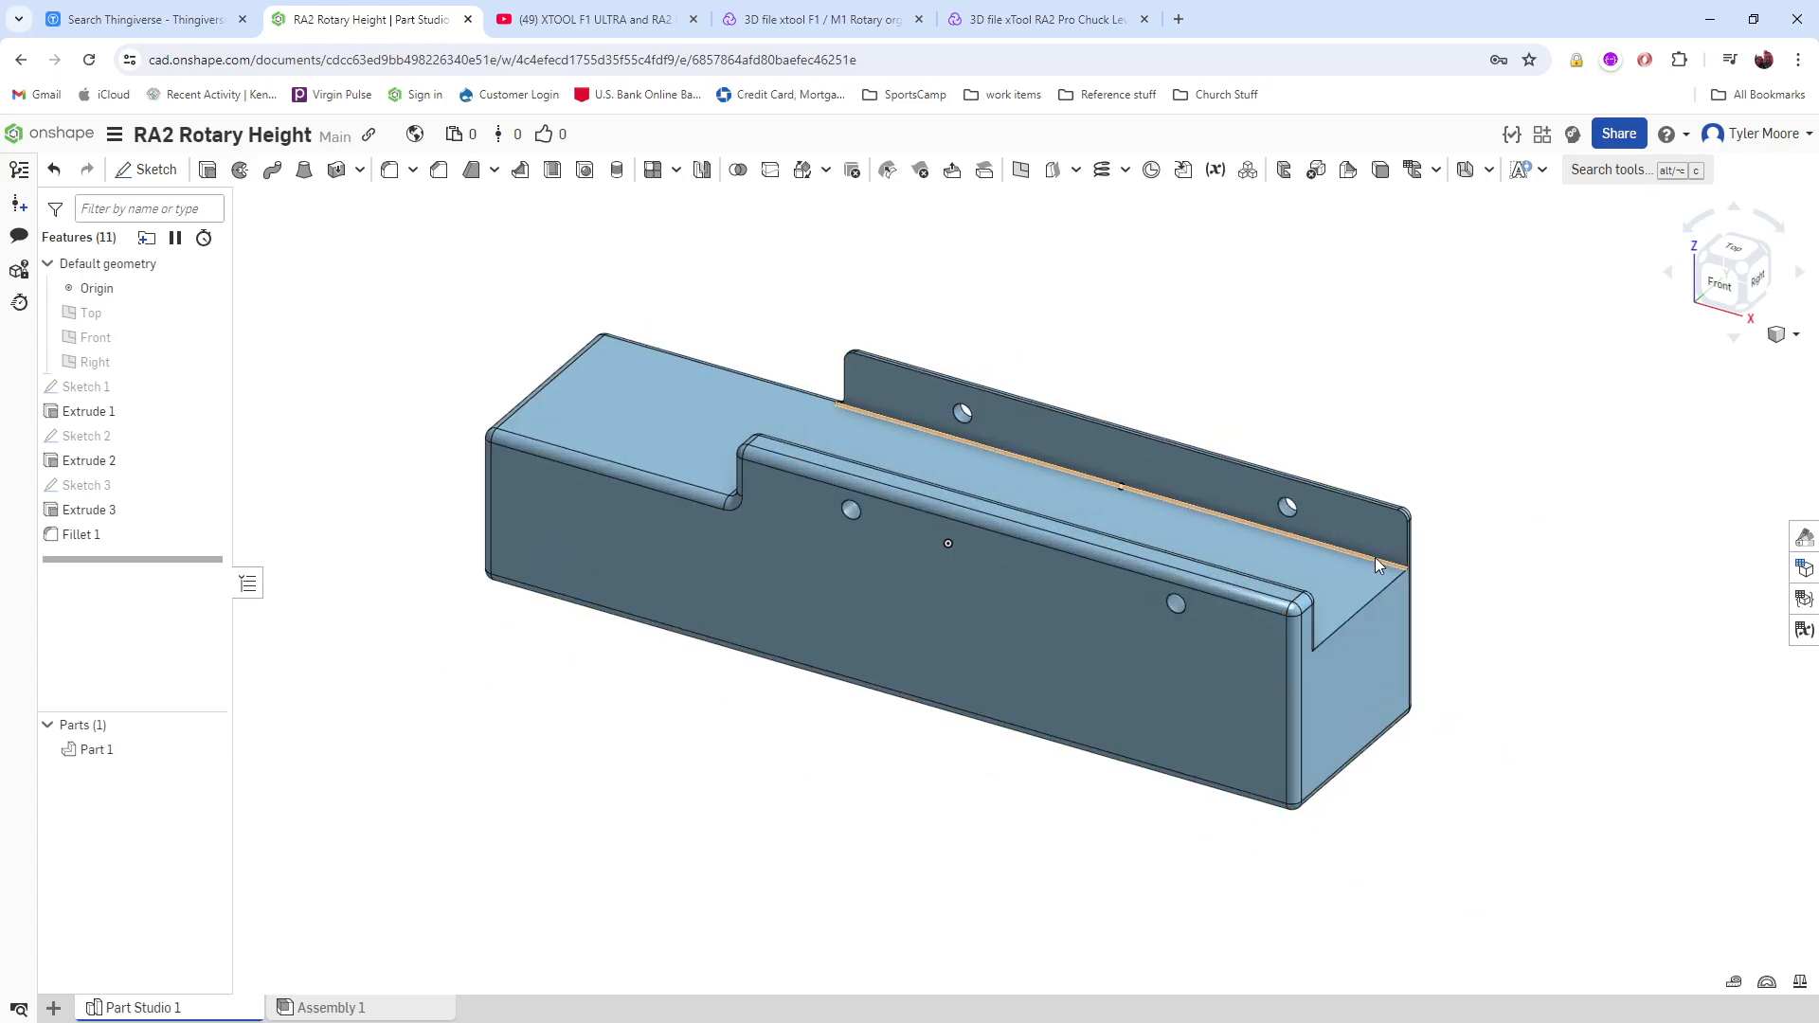
click(389, 169)
click(1362, 621)
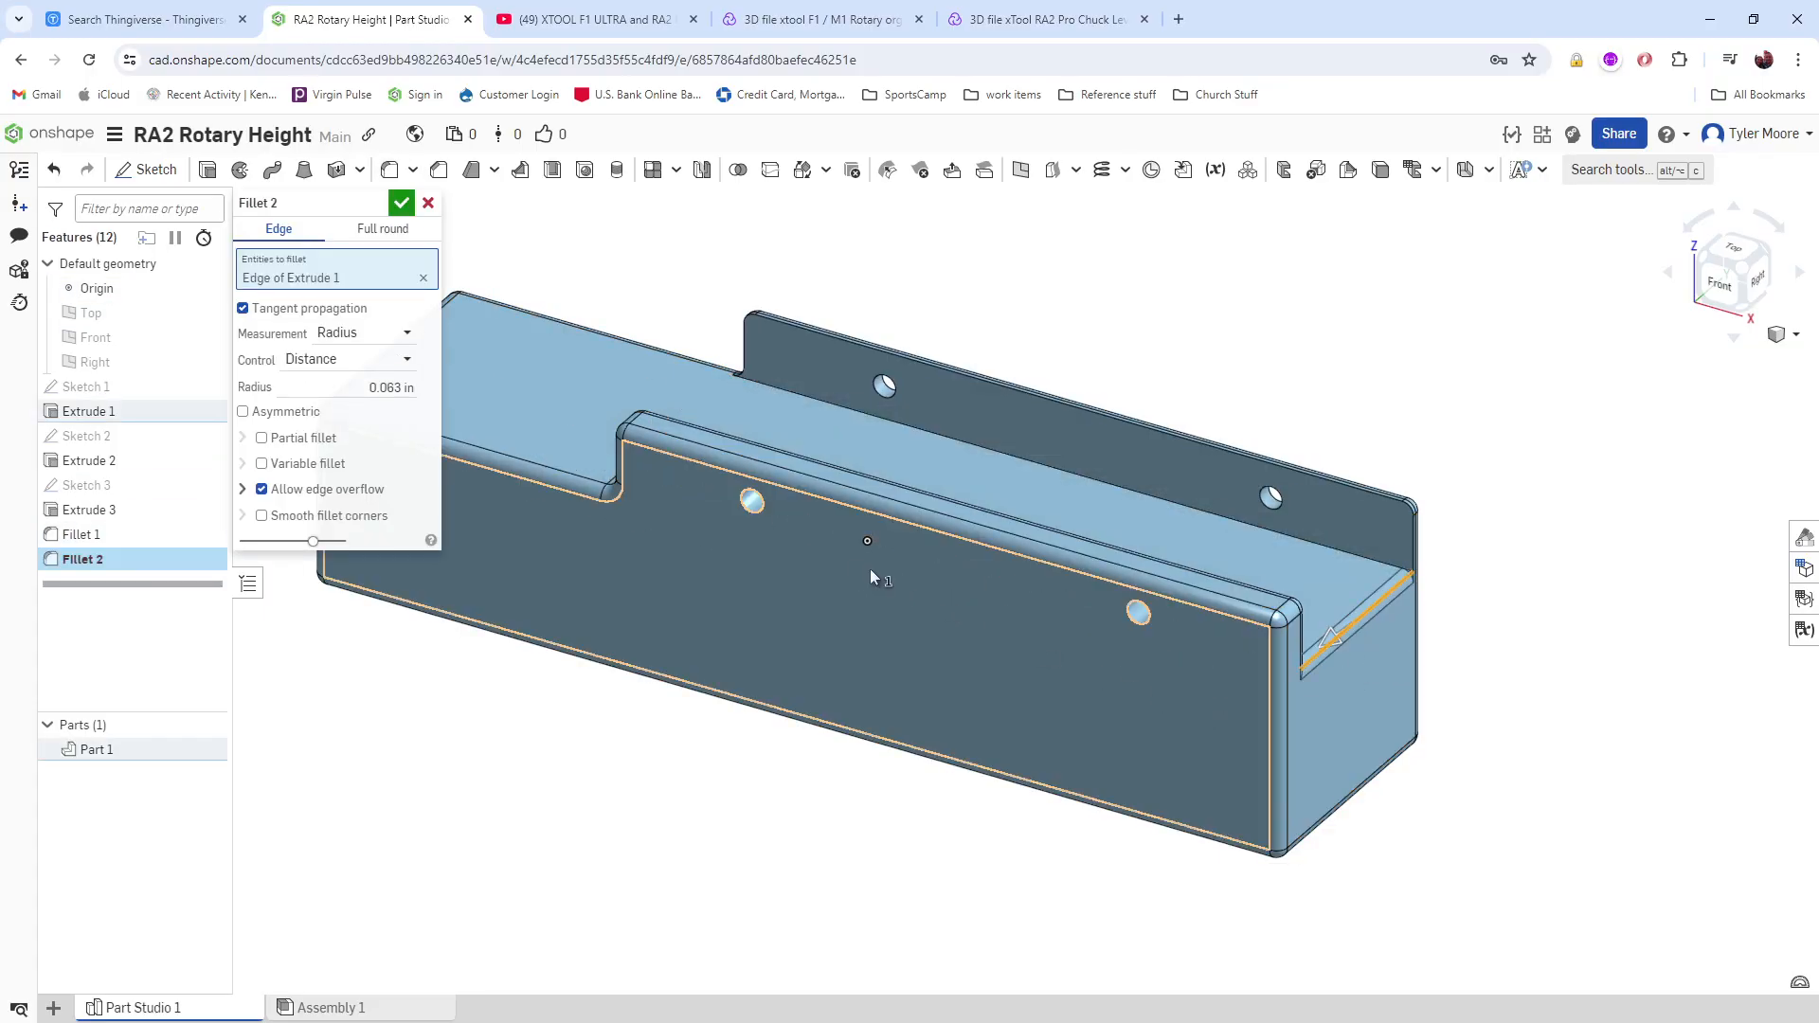
click(401, 203)
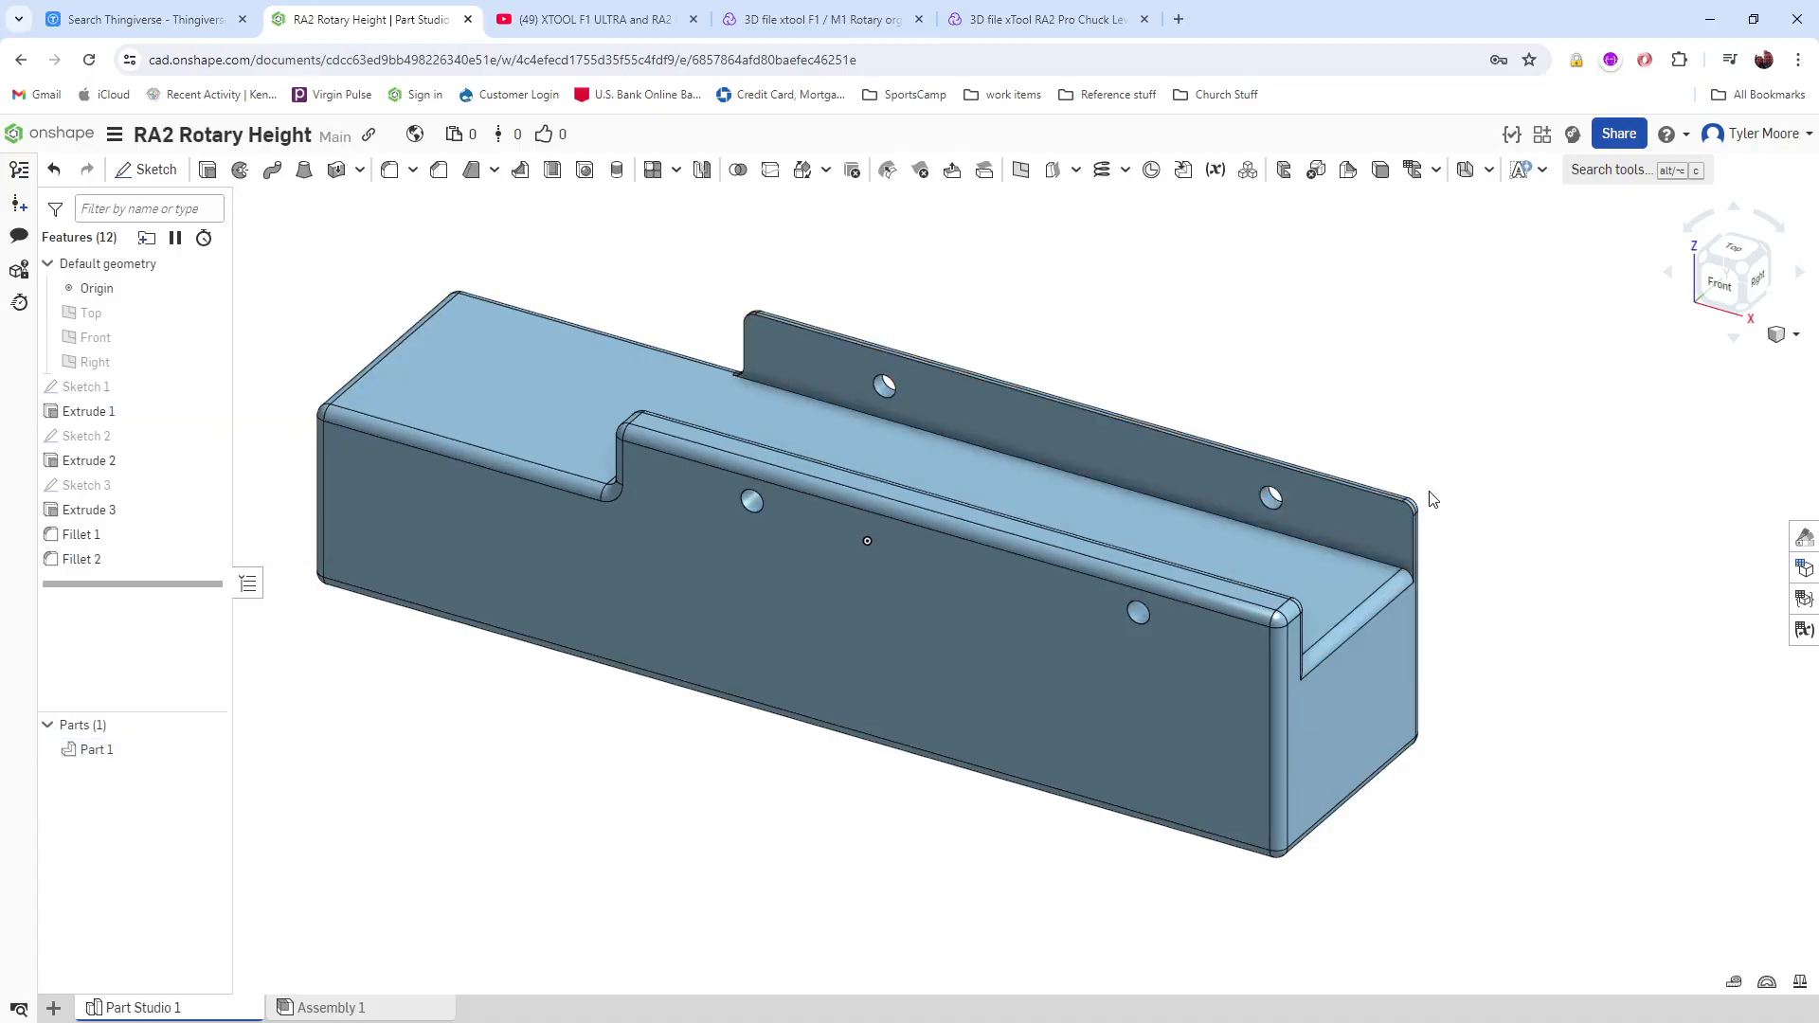
Step: Delete the separate end-edge fillet and add the channel floor's open end edge to the first fillet
right_drag(1434, 500, 1373, 498)
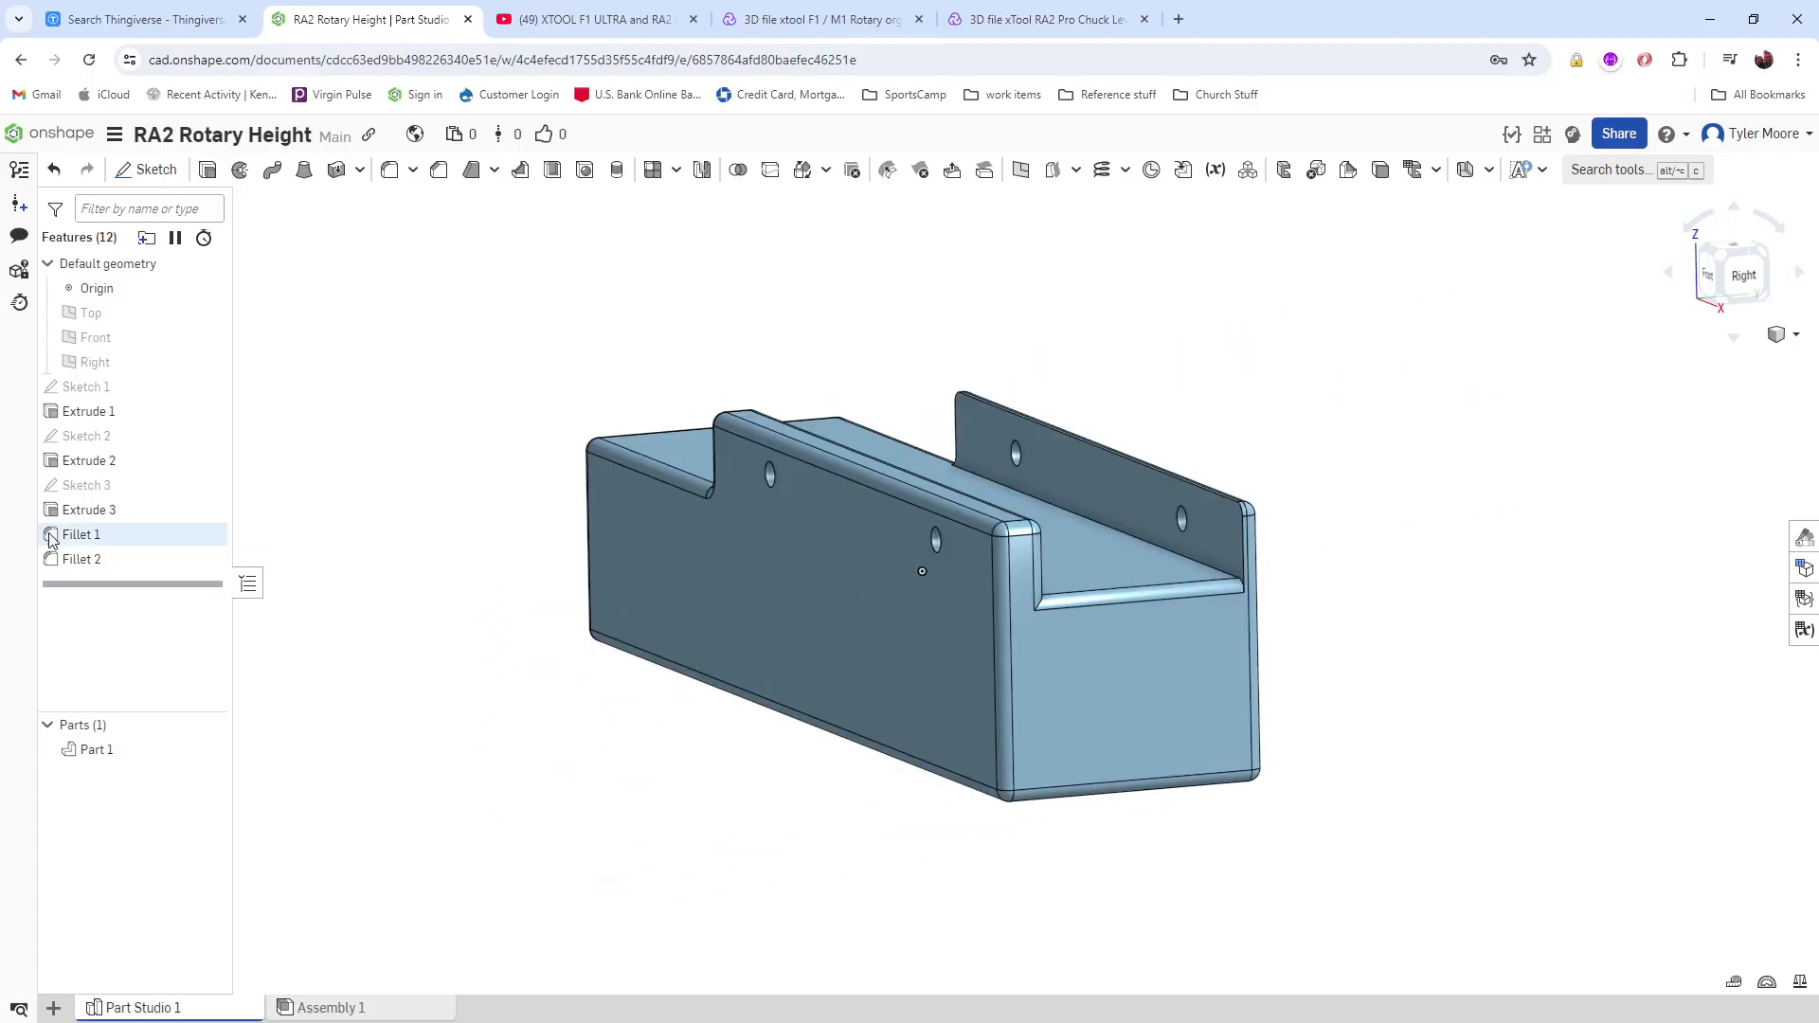
click(92, 562)
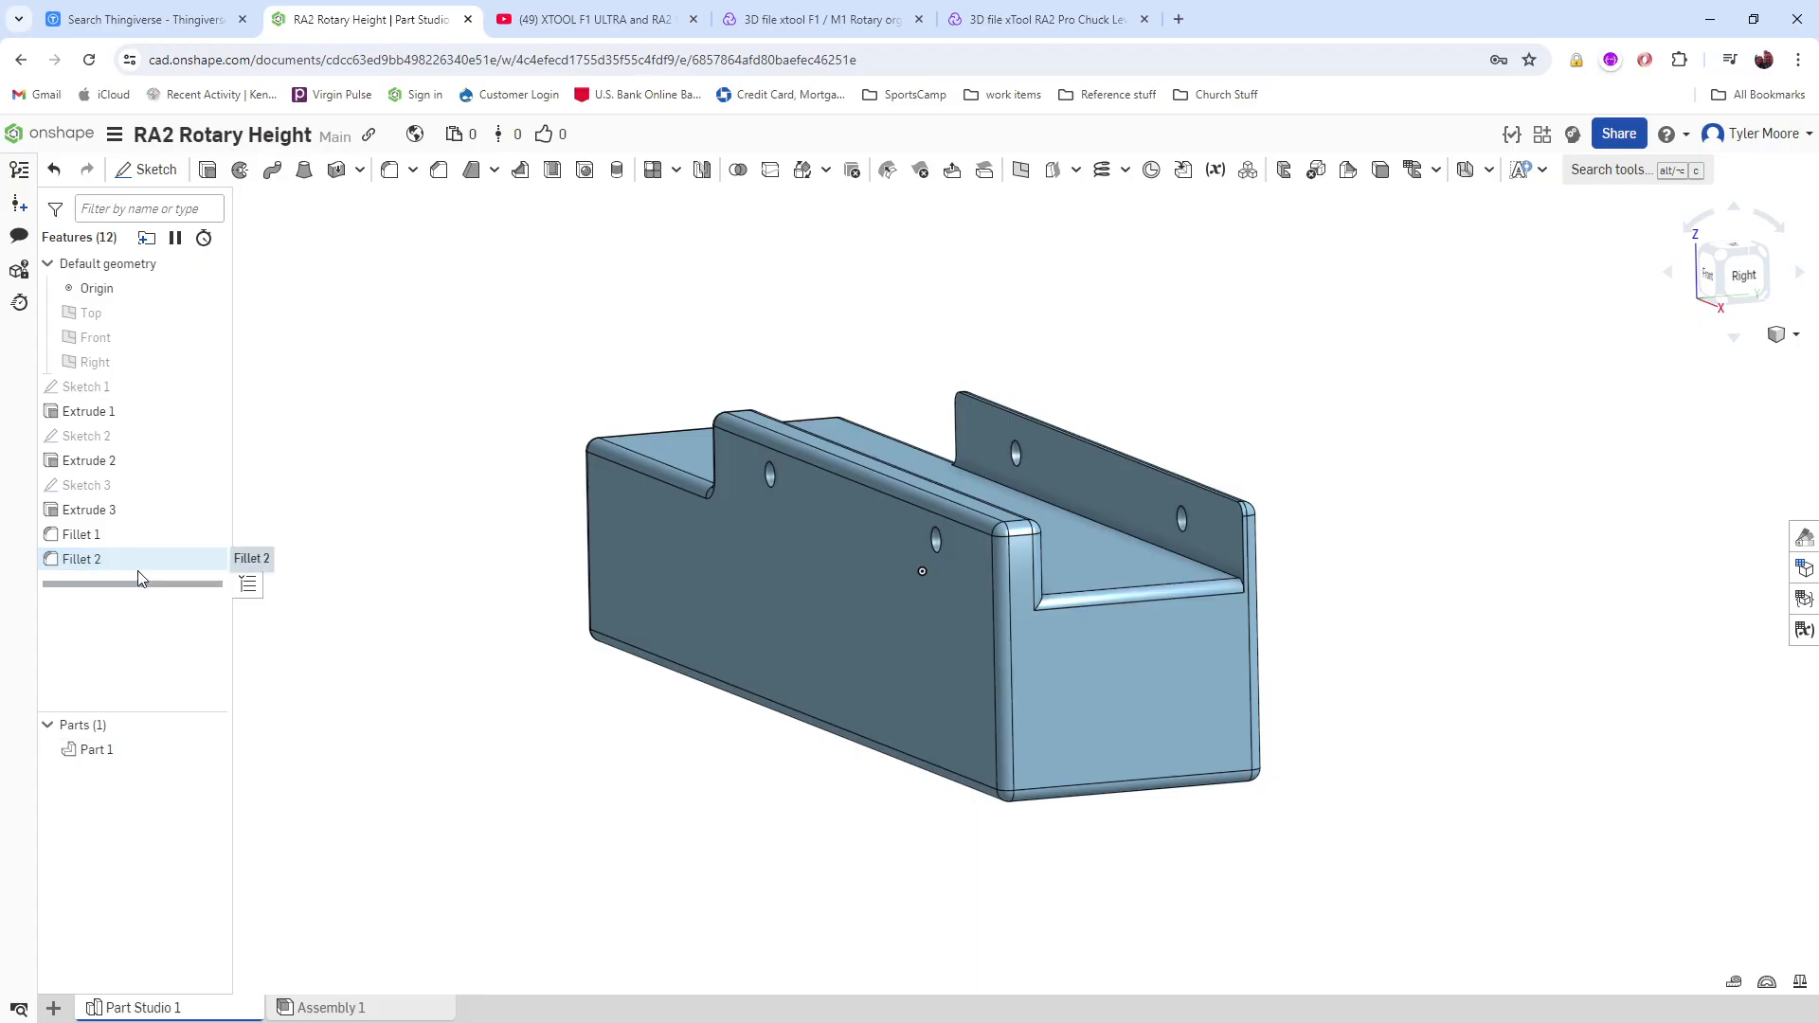
key(Delete)
double_click(86, 535)
click(1184, 588)
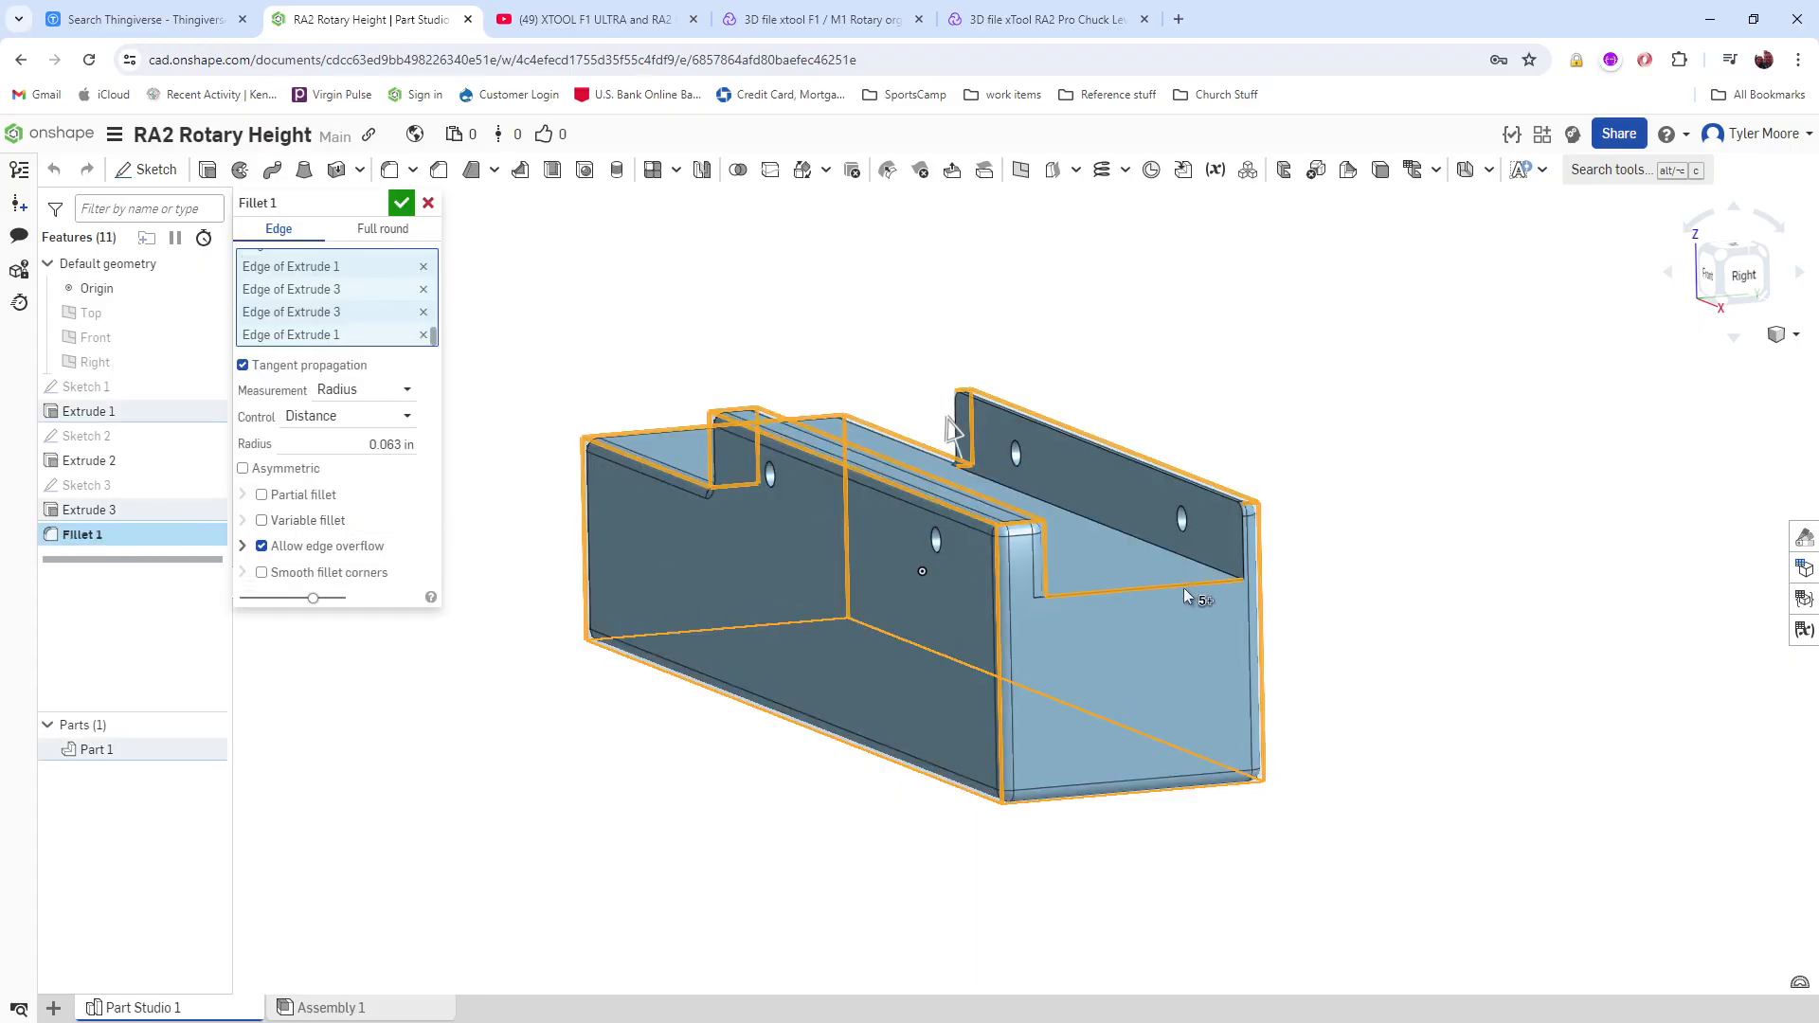
click(401, 202)
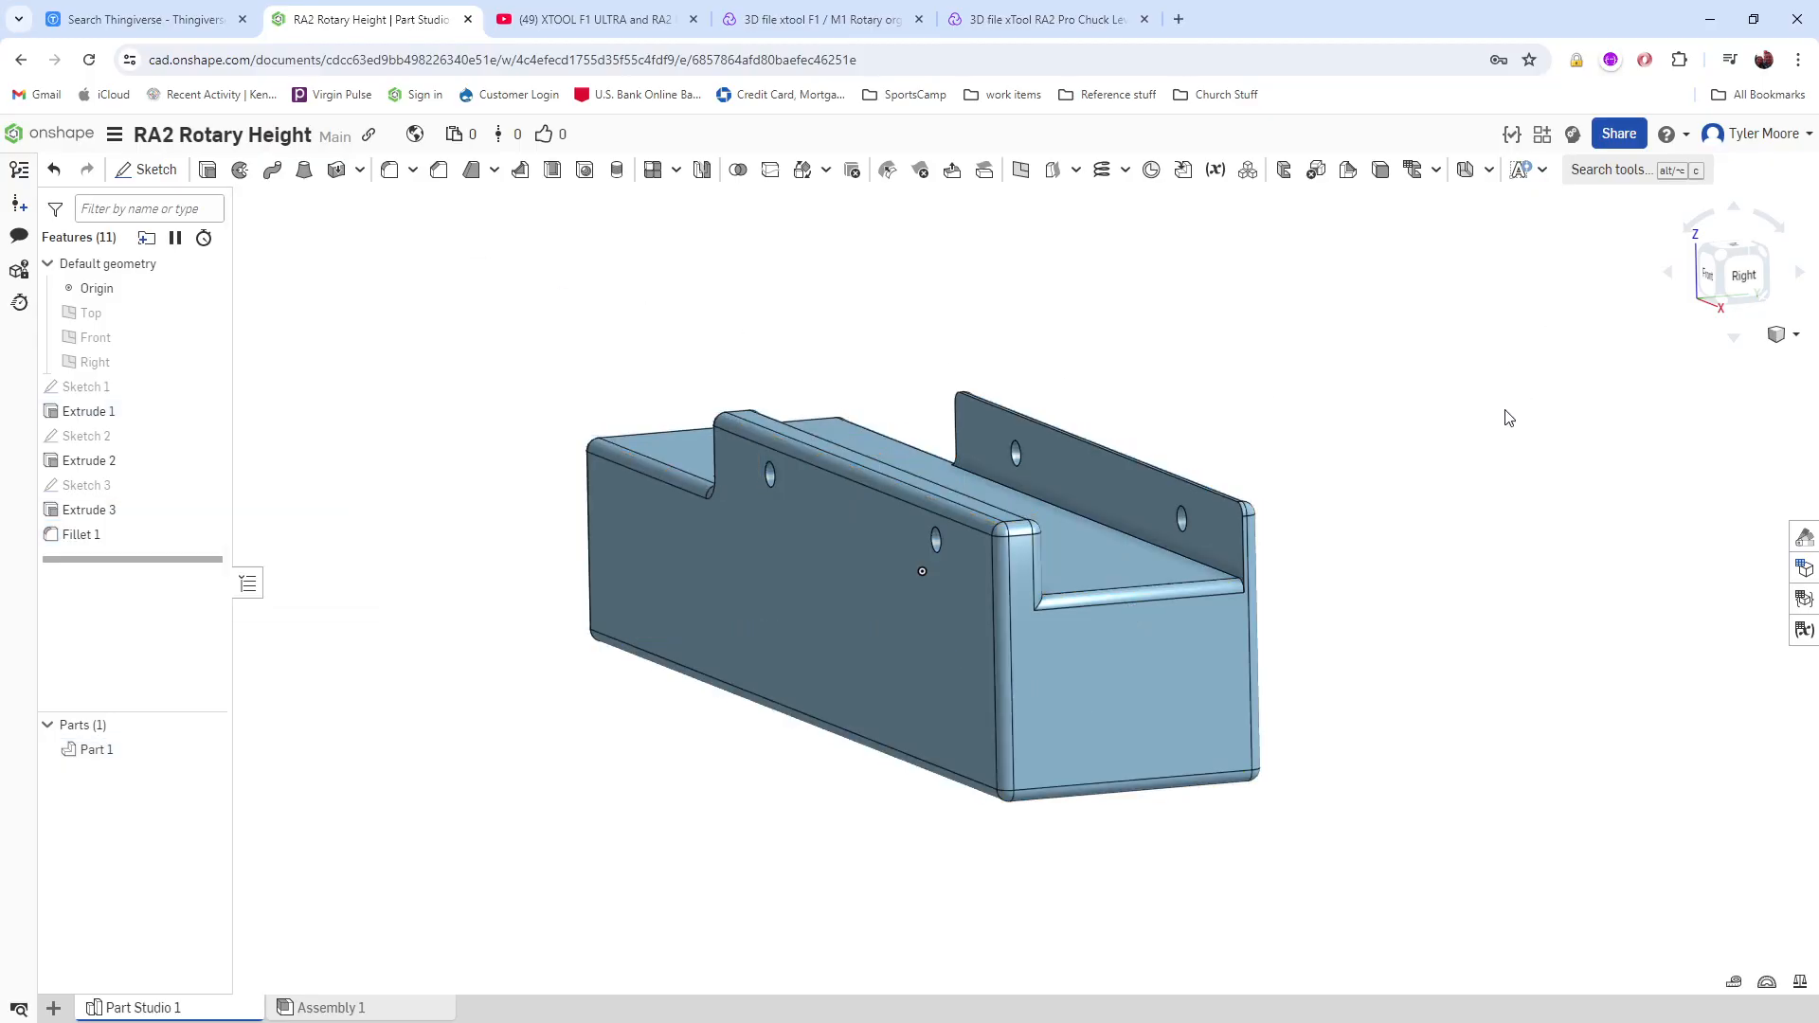
right_drag(1503, 414, 1540, 530)
scroll(1312, 650, down, 3)
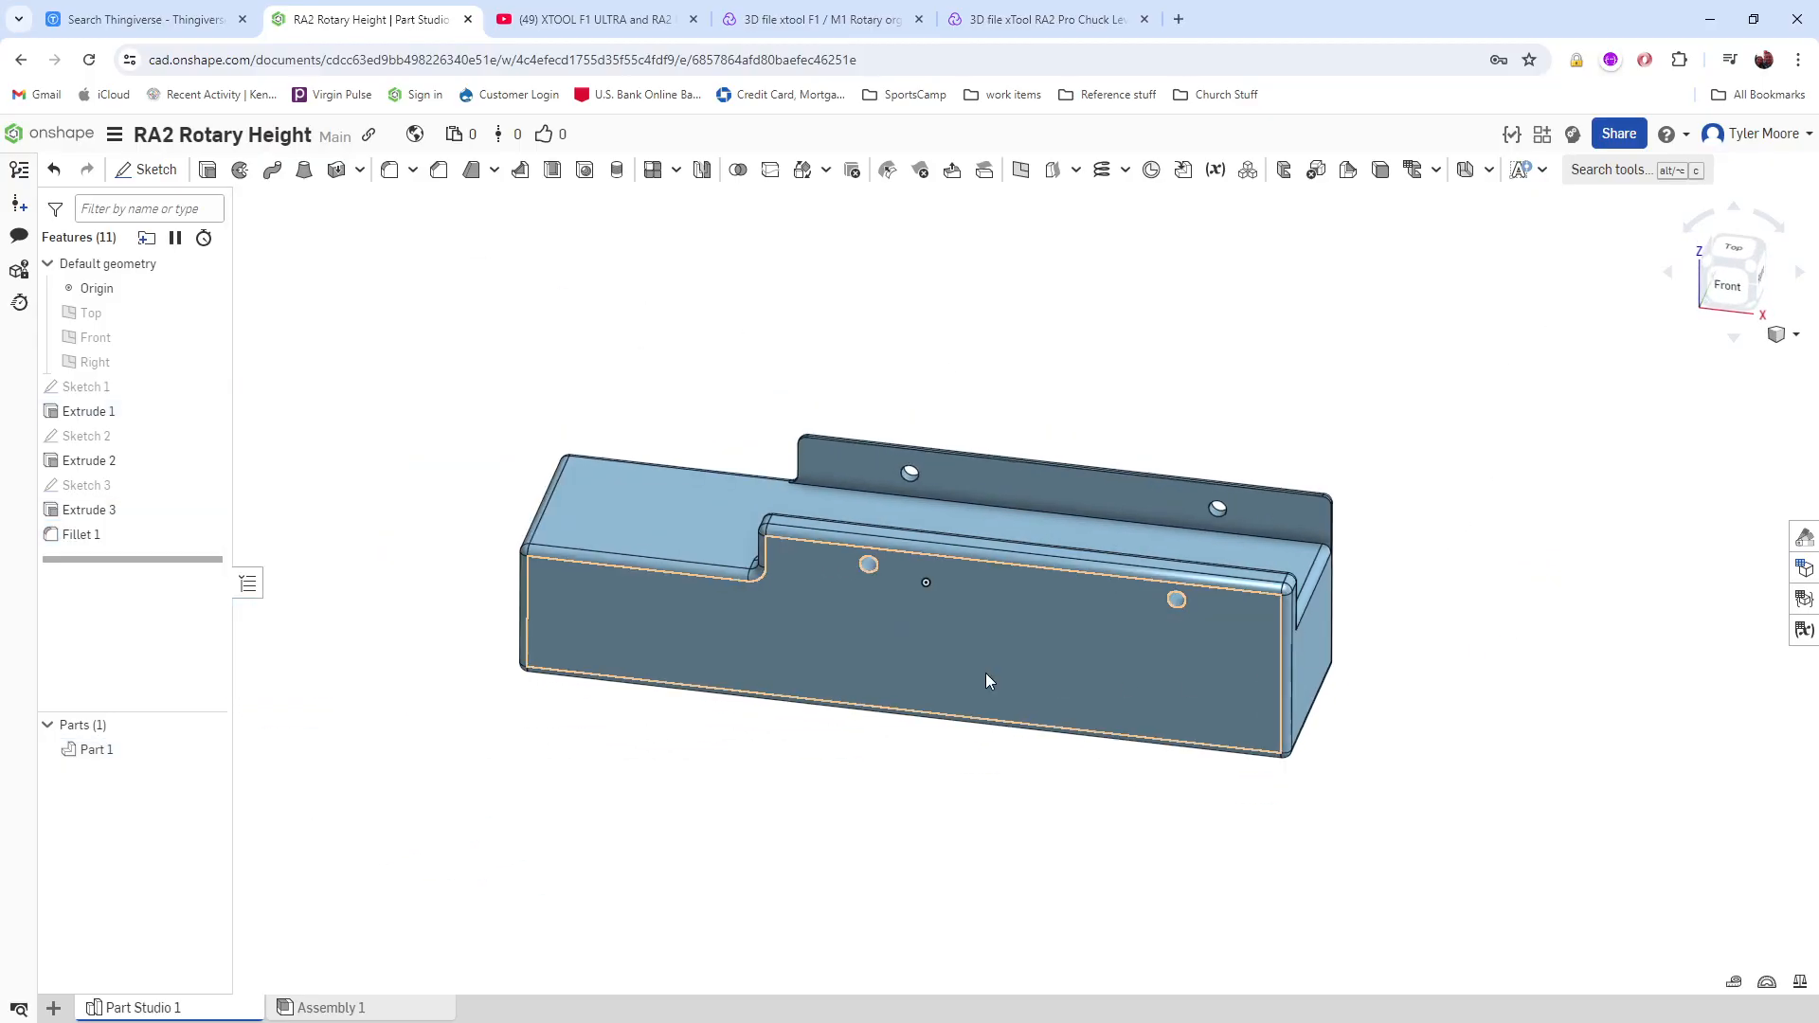
scroll(455, 512, up, 3)
right_drag(550, 520, 498, 512)
right_drag(817, 565, 1012, 553)
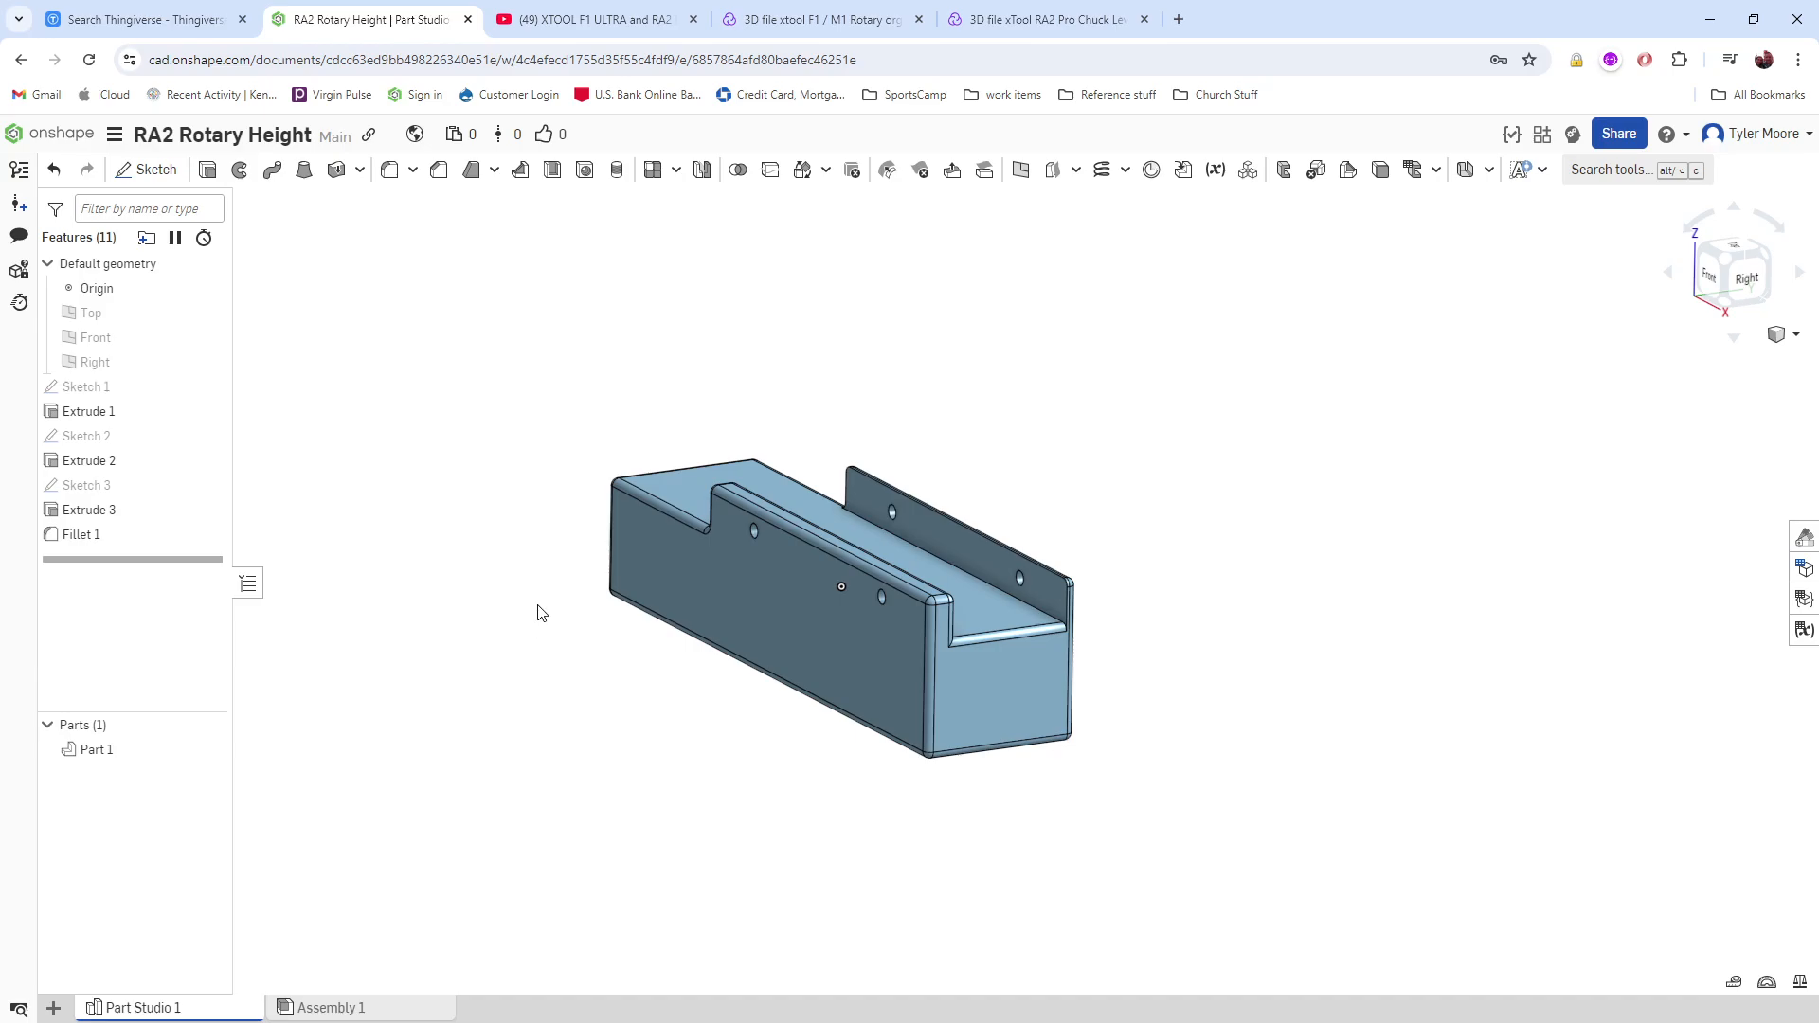
right_drag(557, 606, 600, 600)
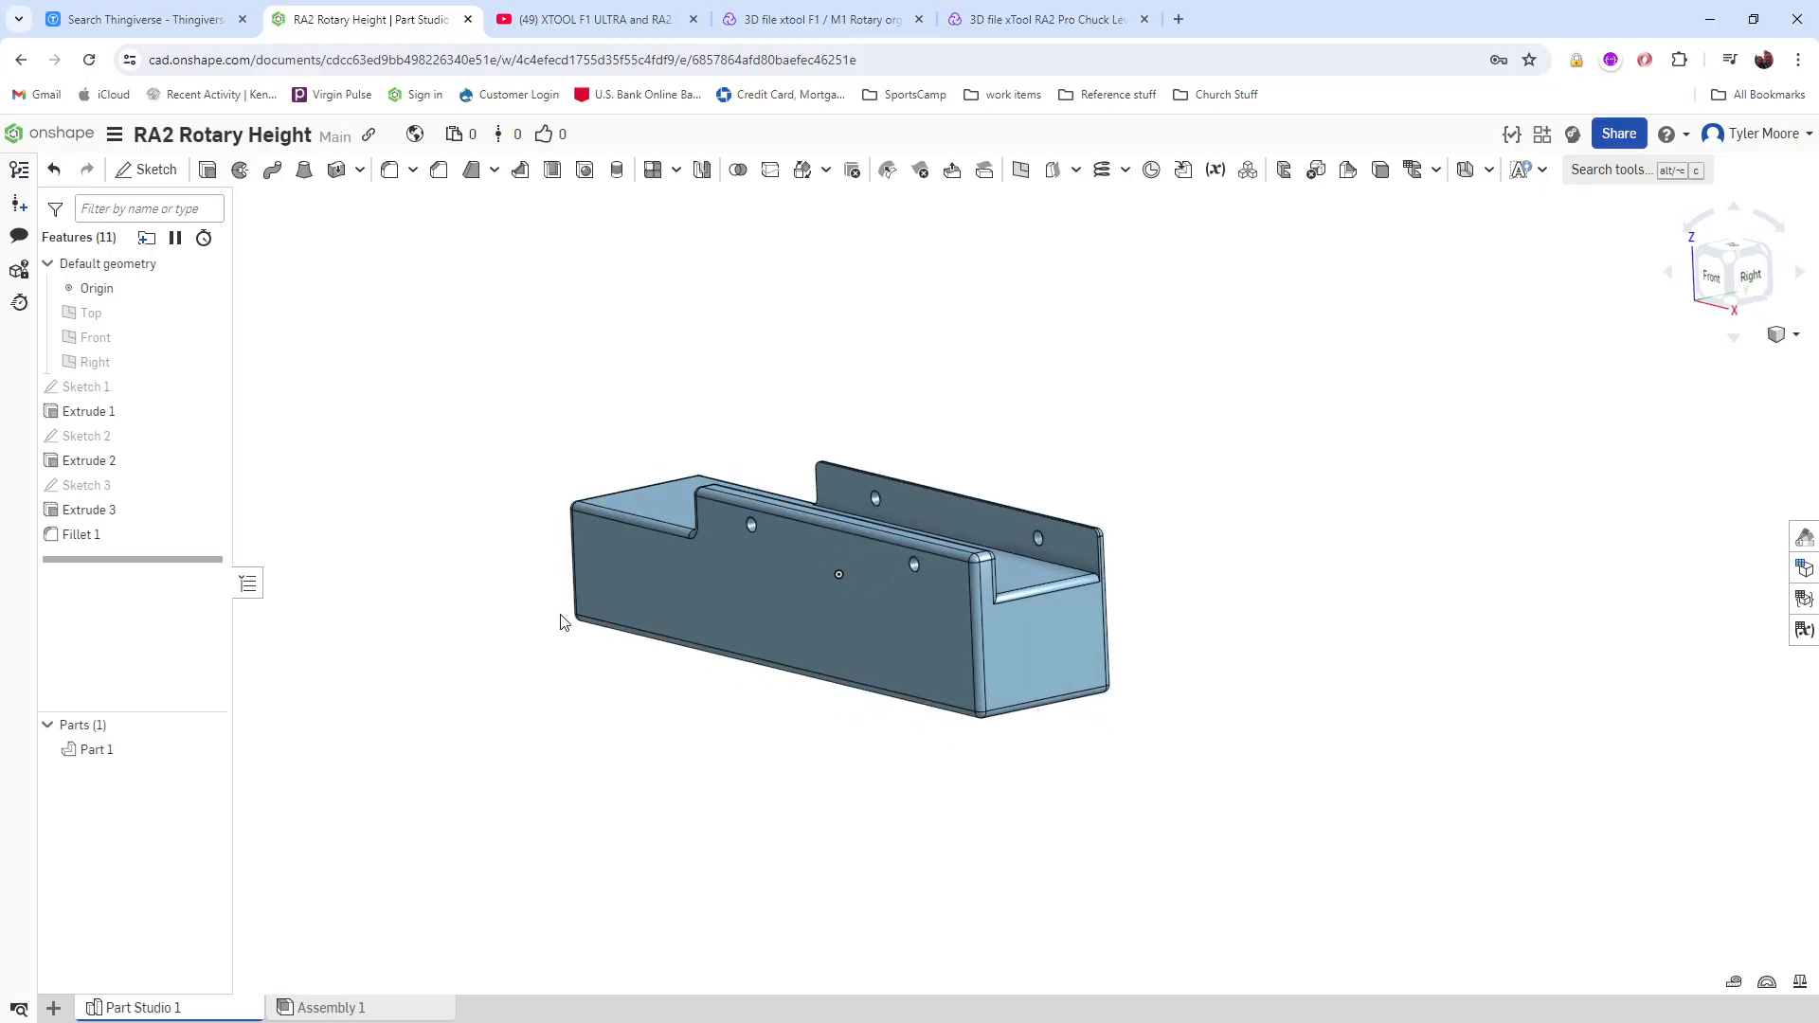
Step: Insert Part 1 from the current document into Assembly 1
click(337, 1010)
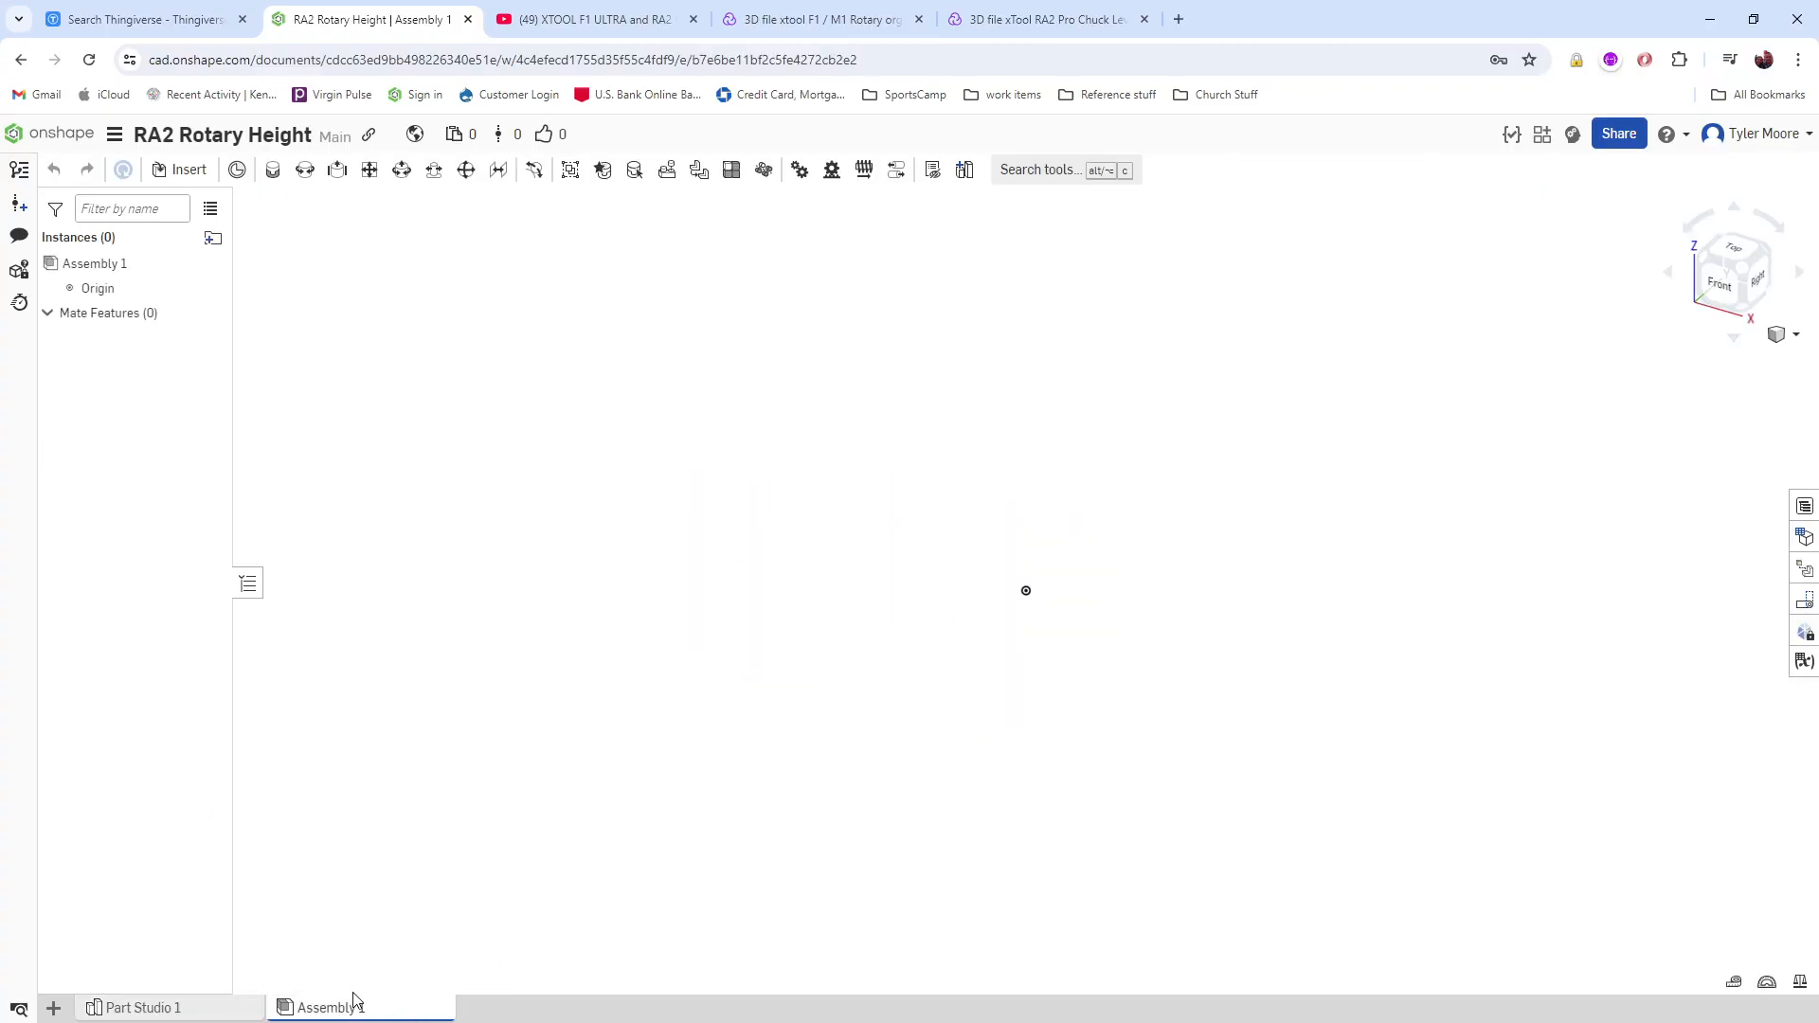
click(212, 1014)
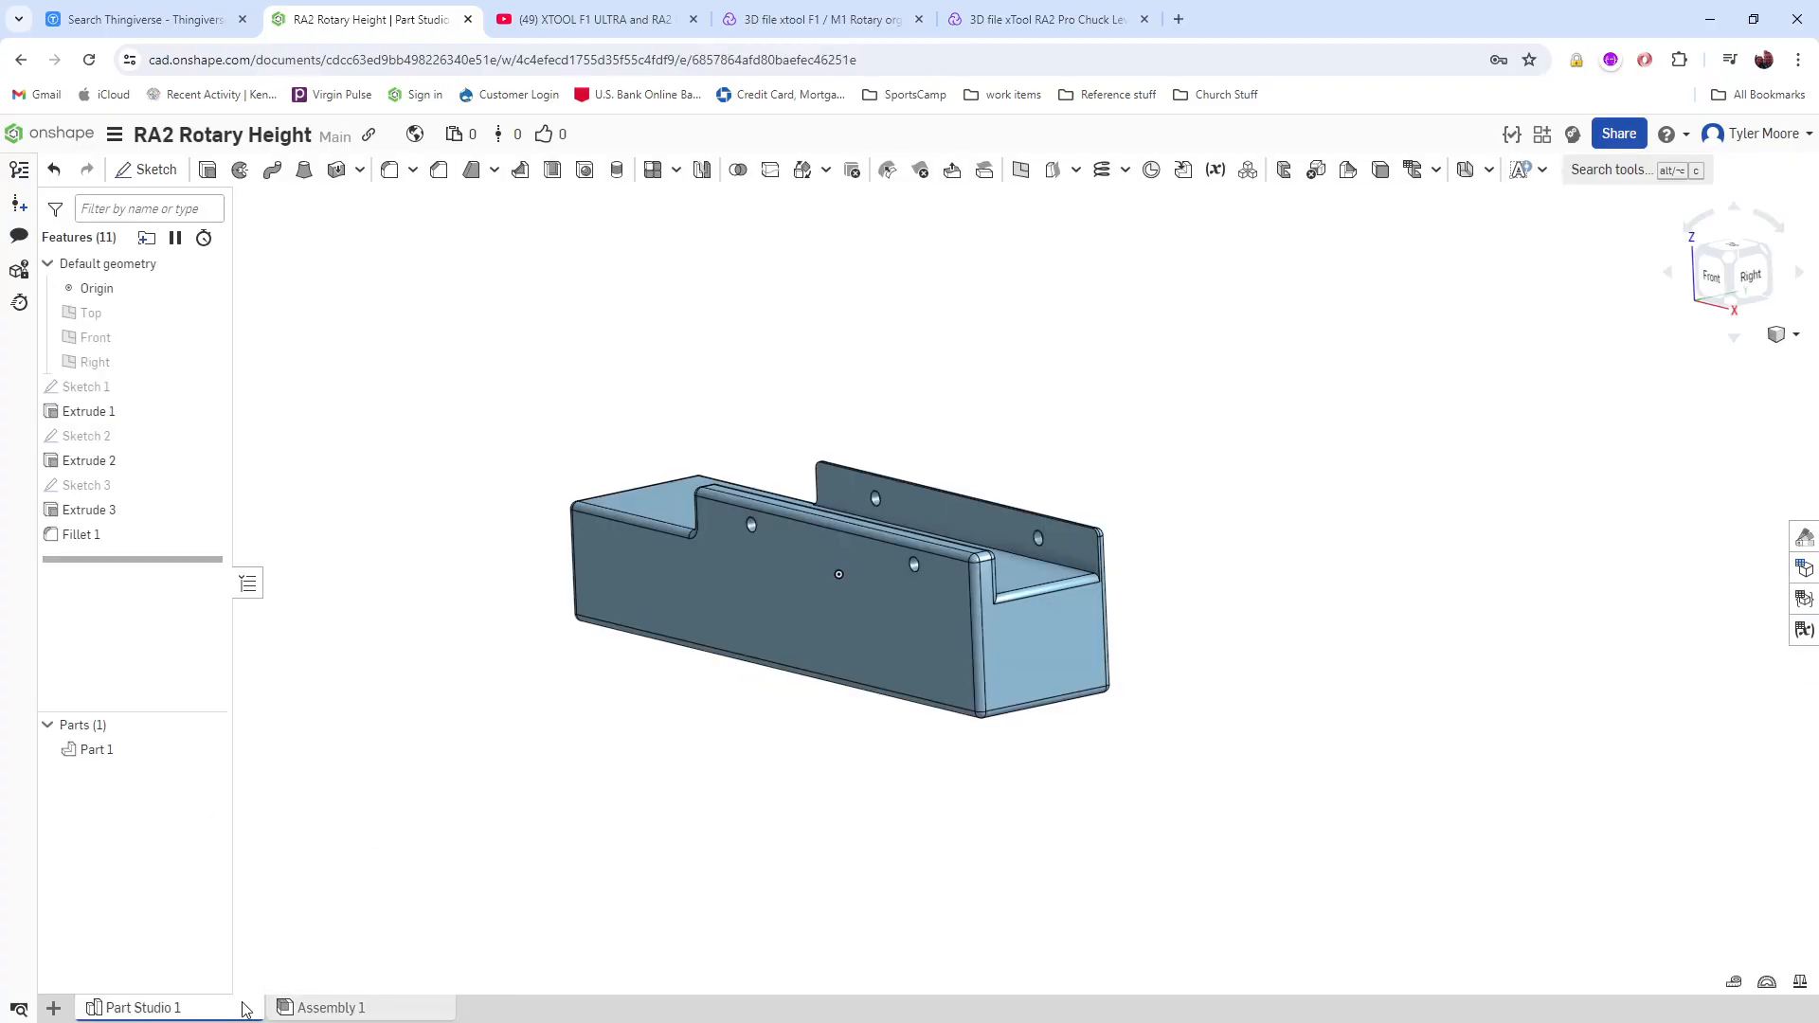
click(318, 1008)
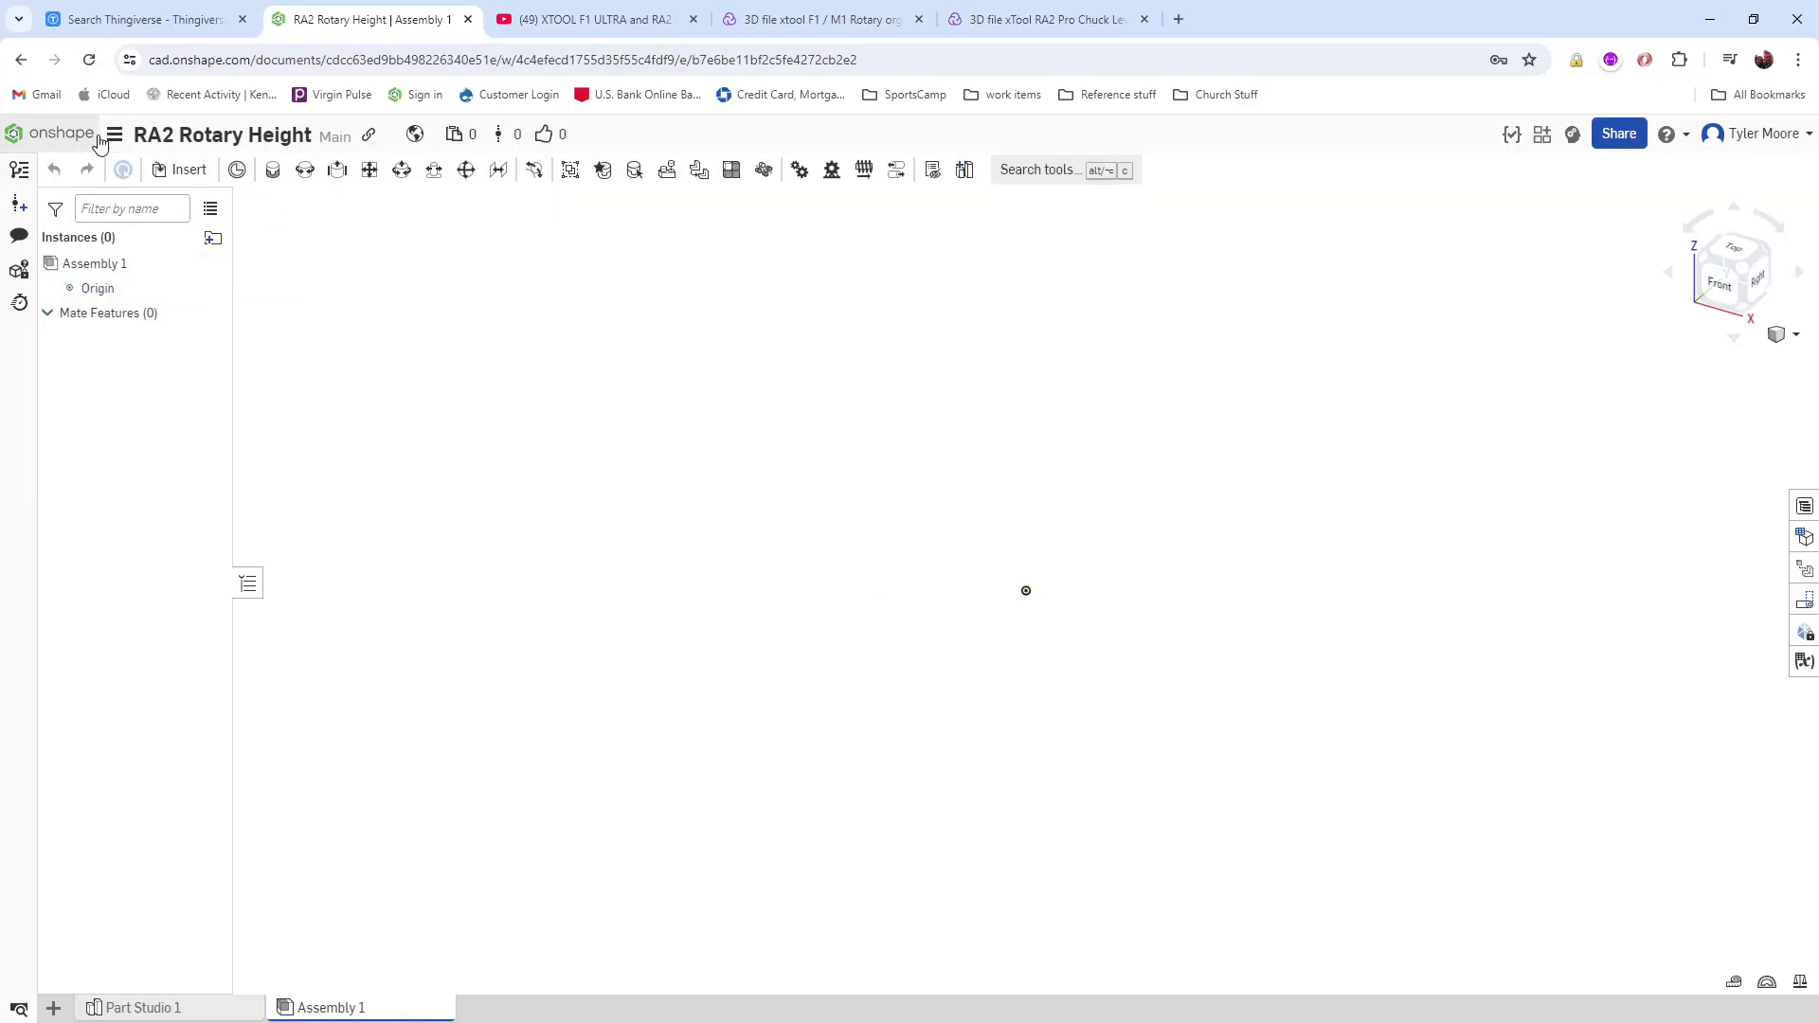
click(182, 170)
click(331, 485)
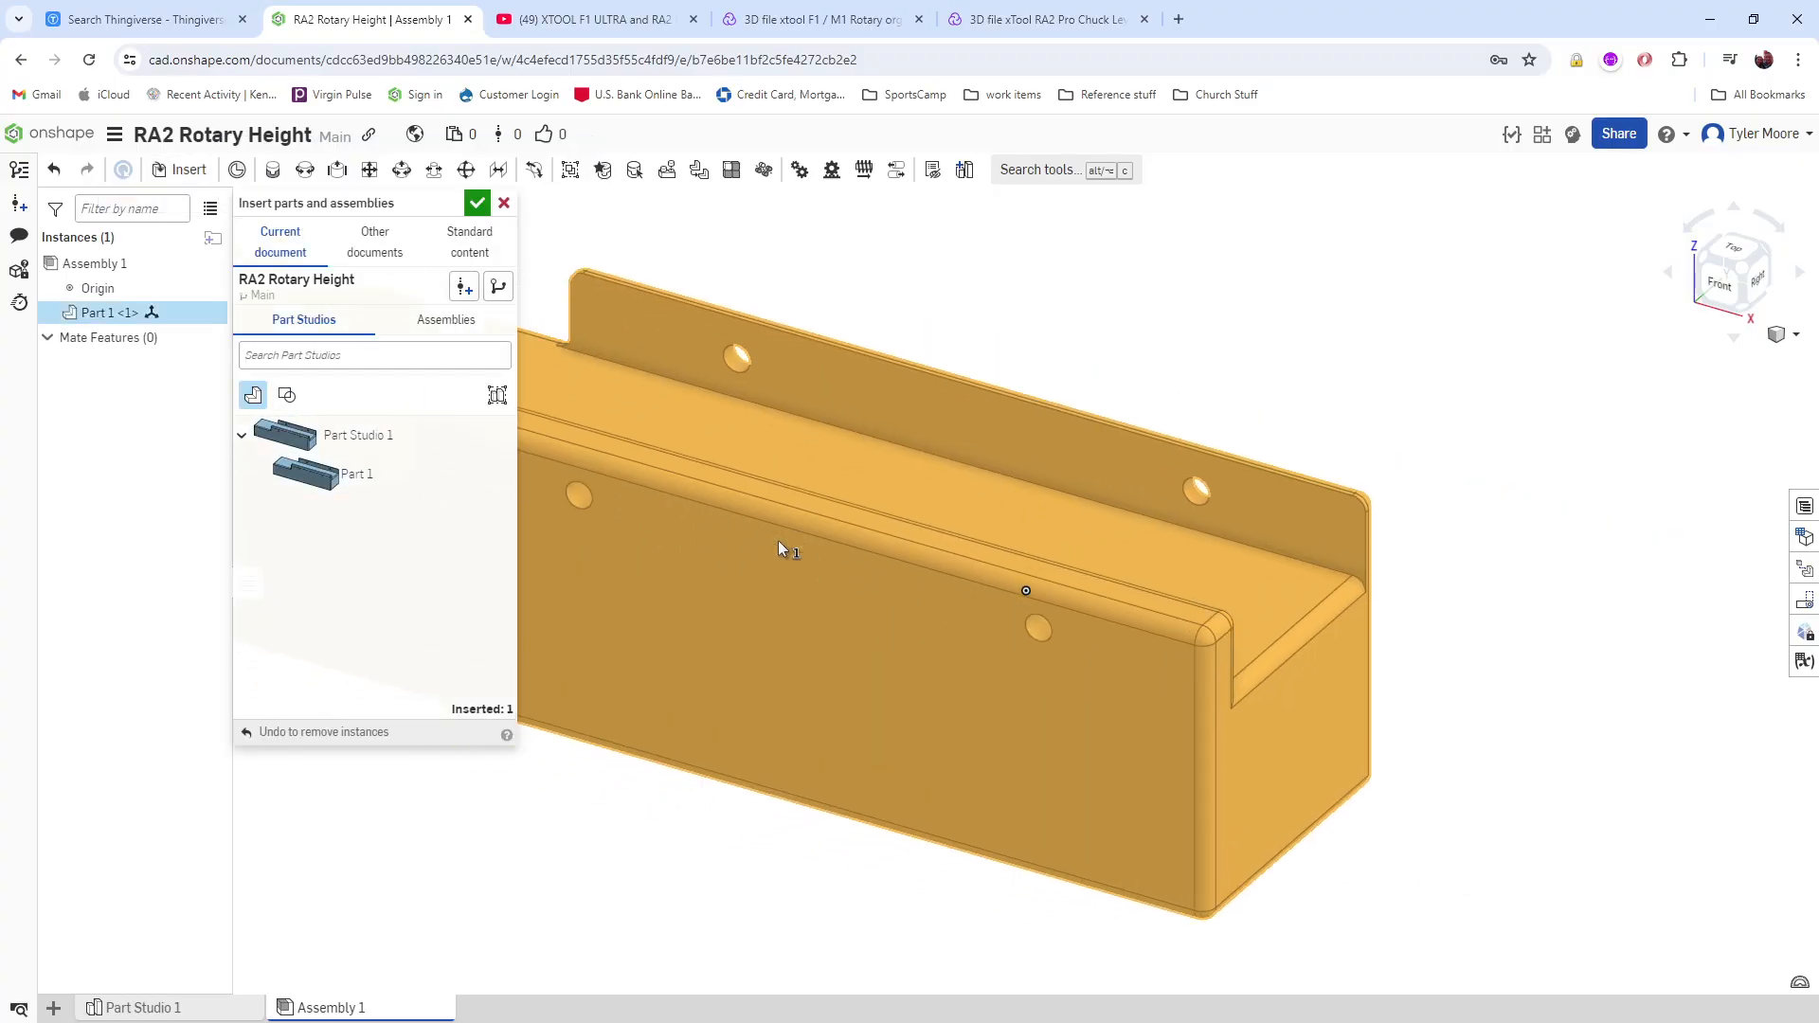
click(953, 542)
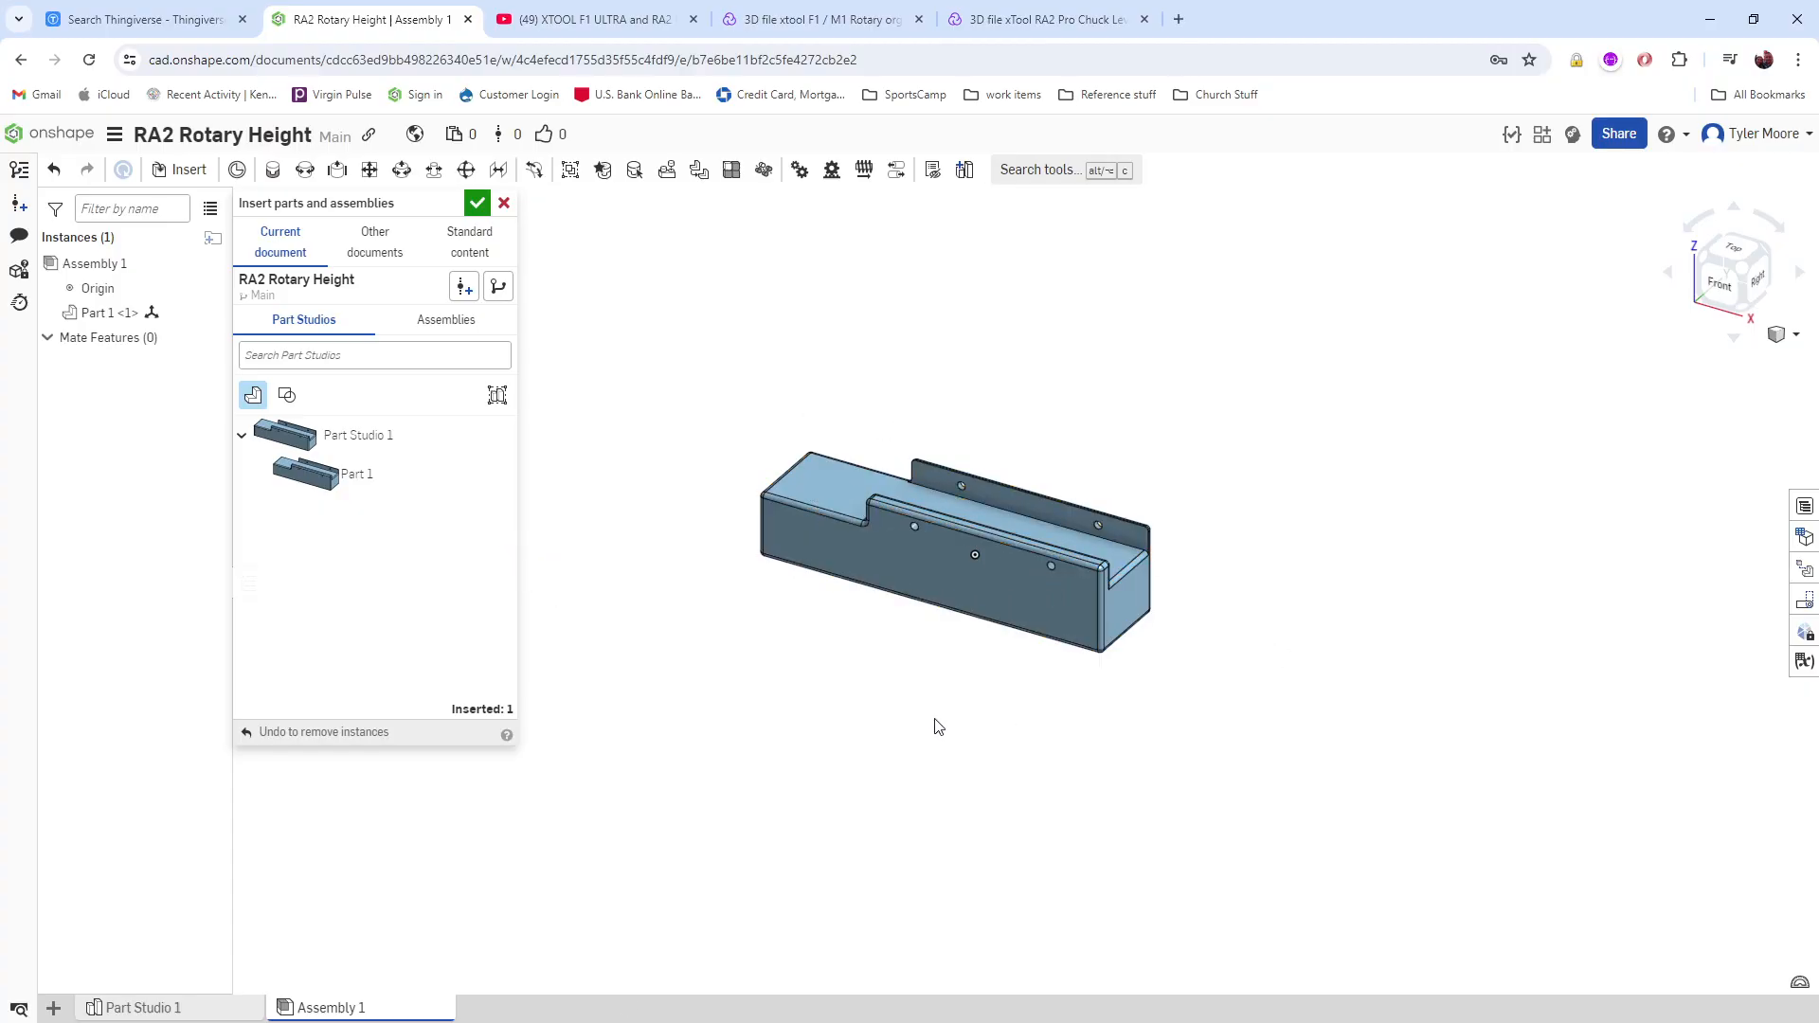
Step: Return to Part Studio 1 and rename Part 1 as RotaryRiser
click(121, 1010)
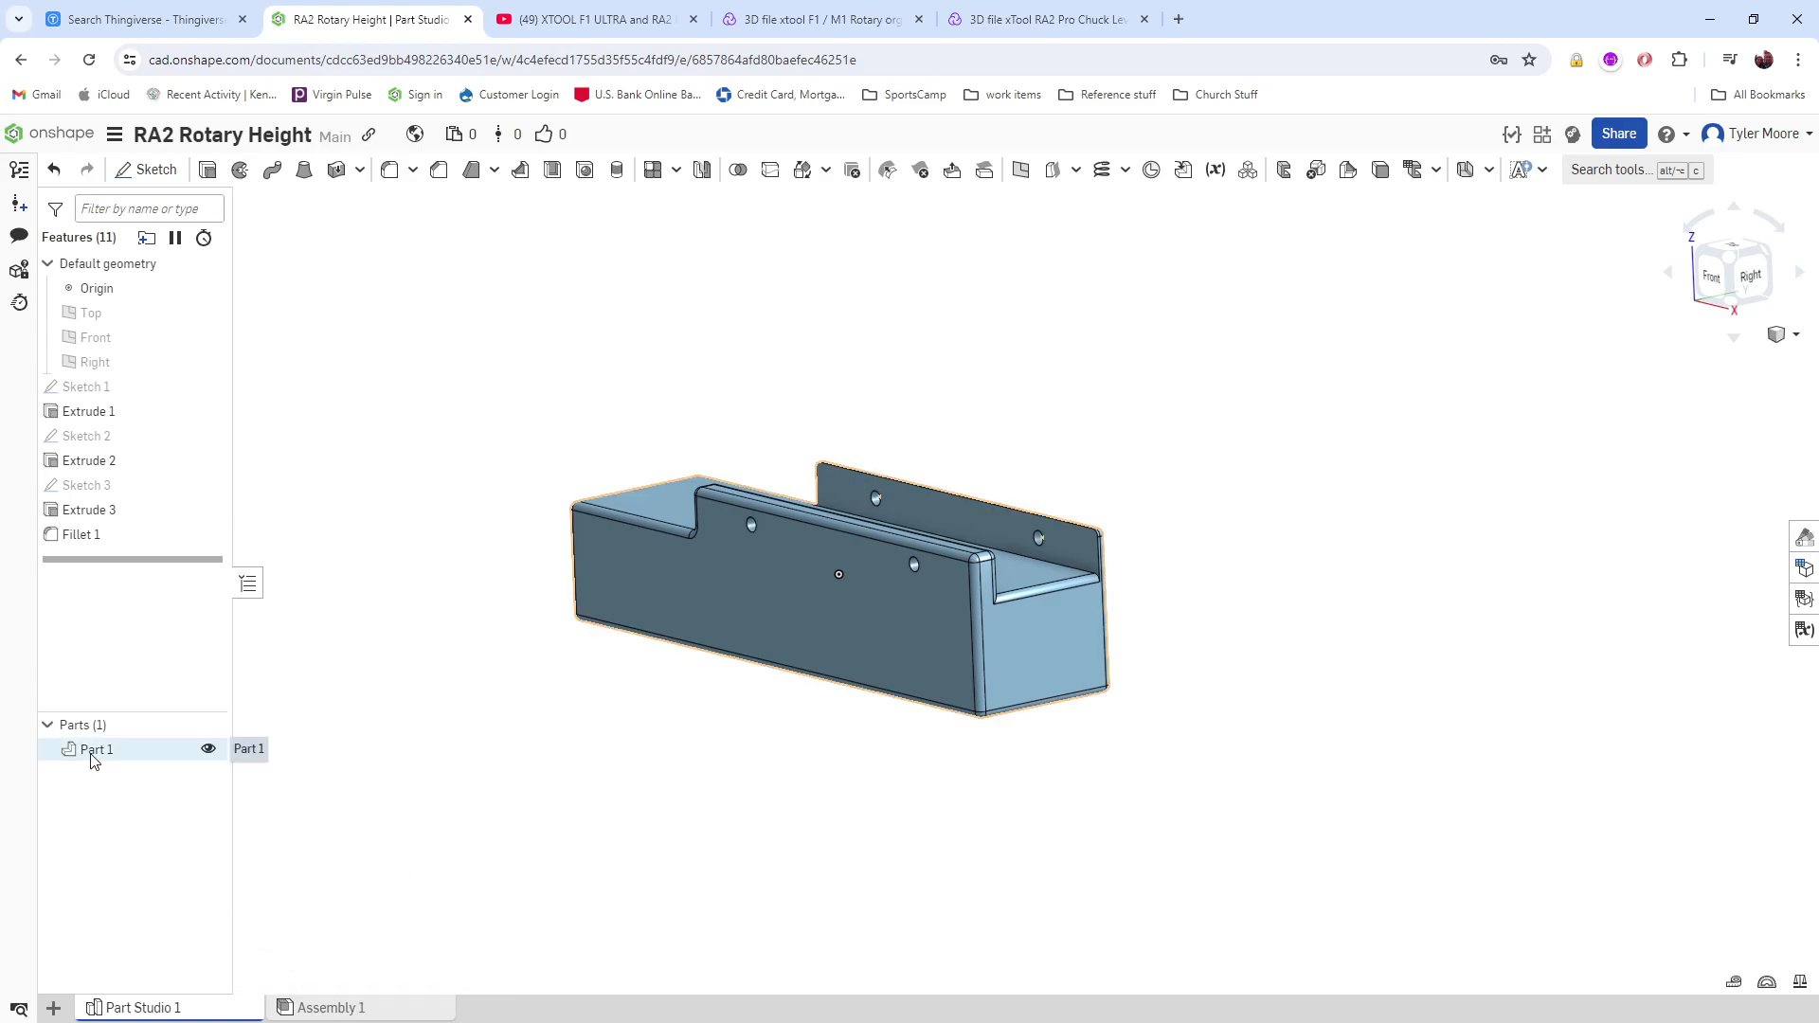
right_drag(679, 661, 681, 664)
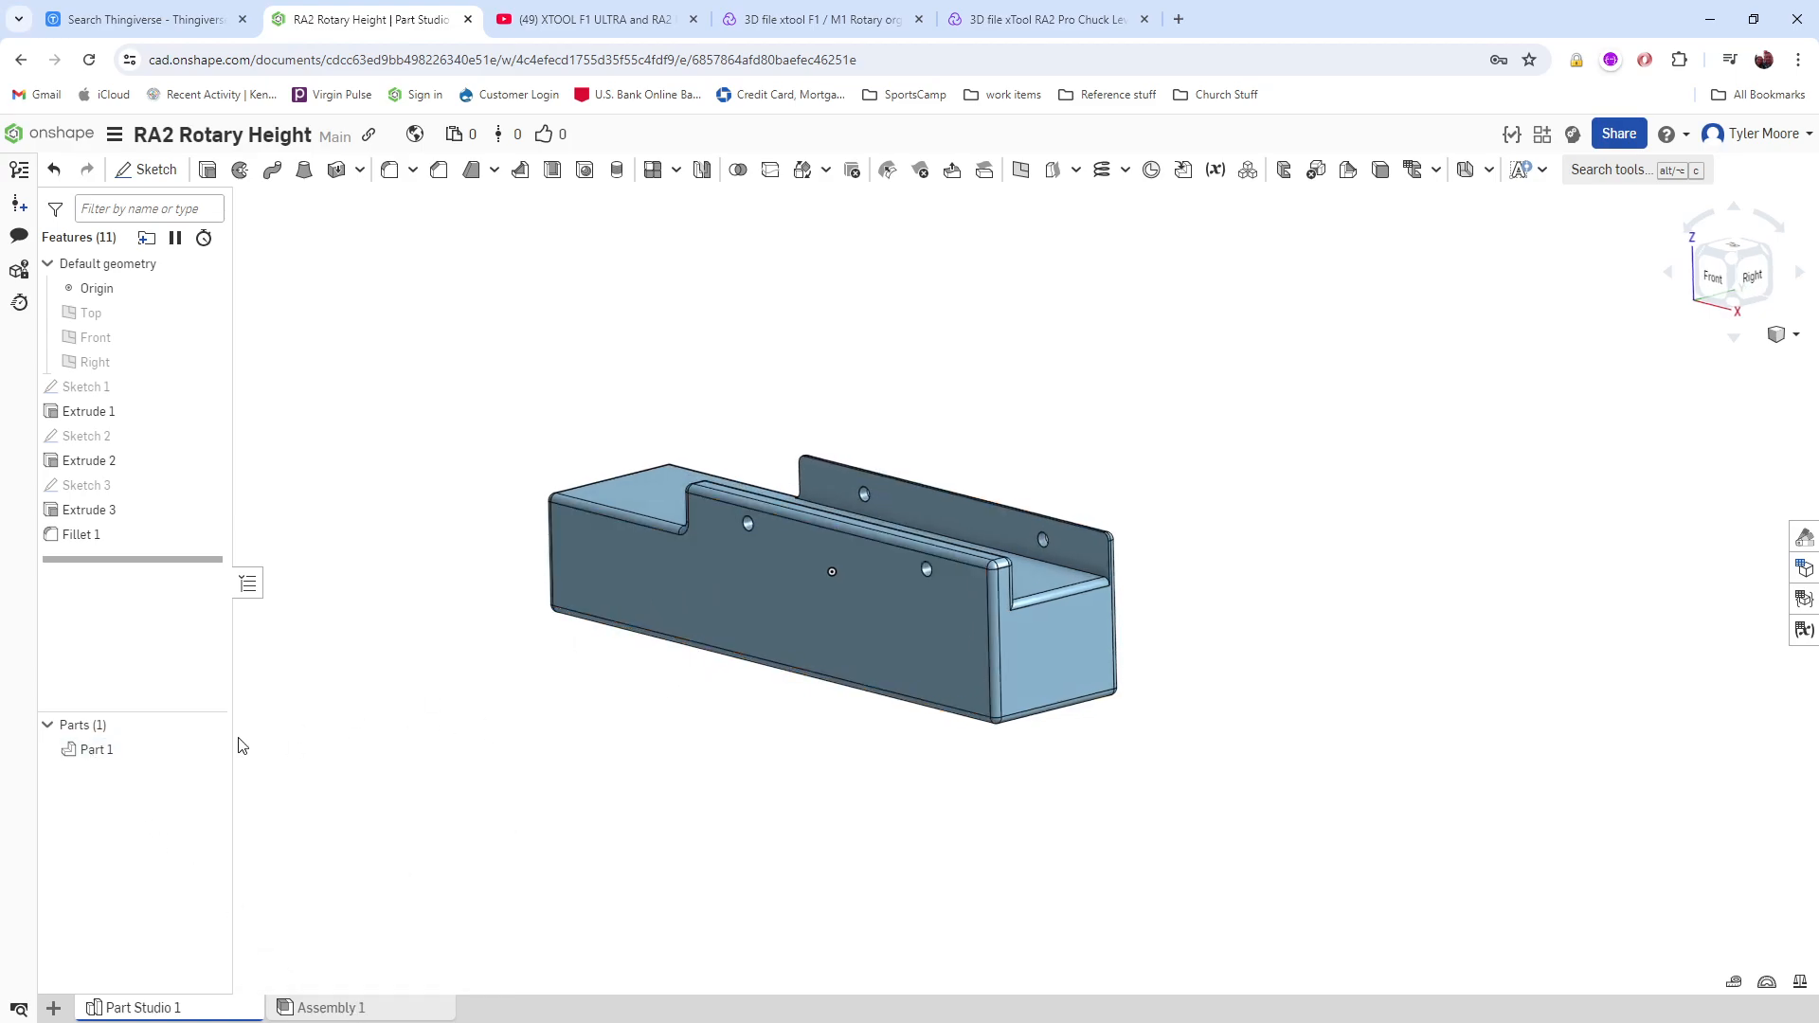
right_click(107, 755)
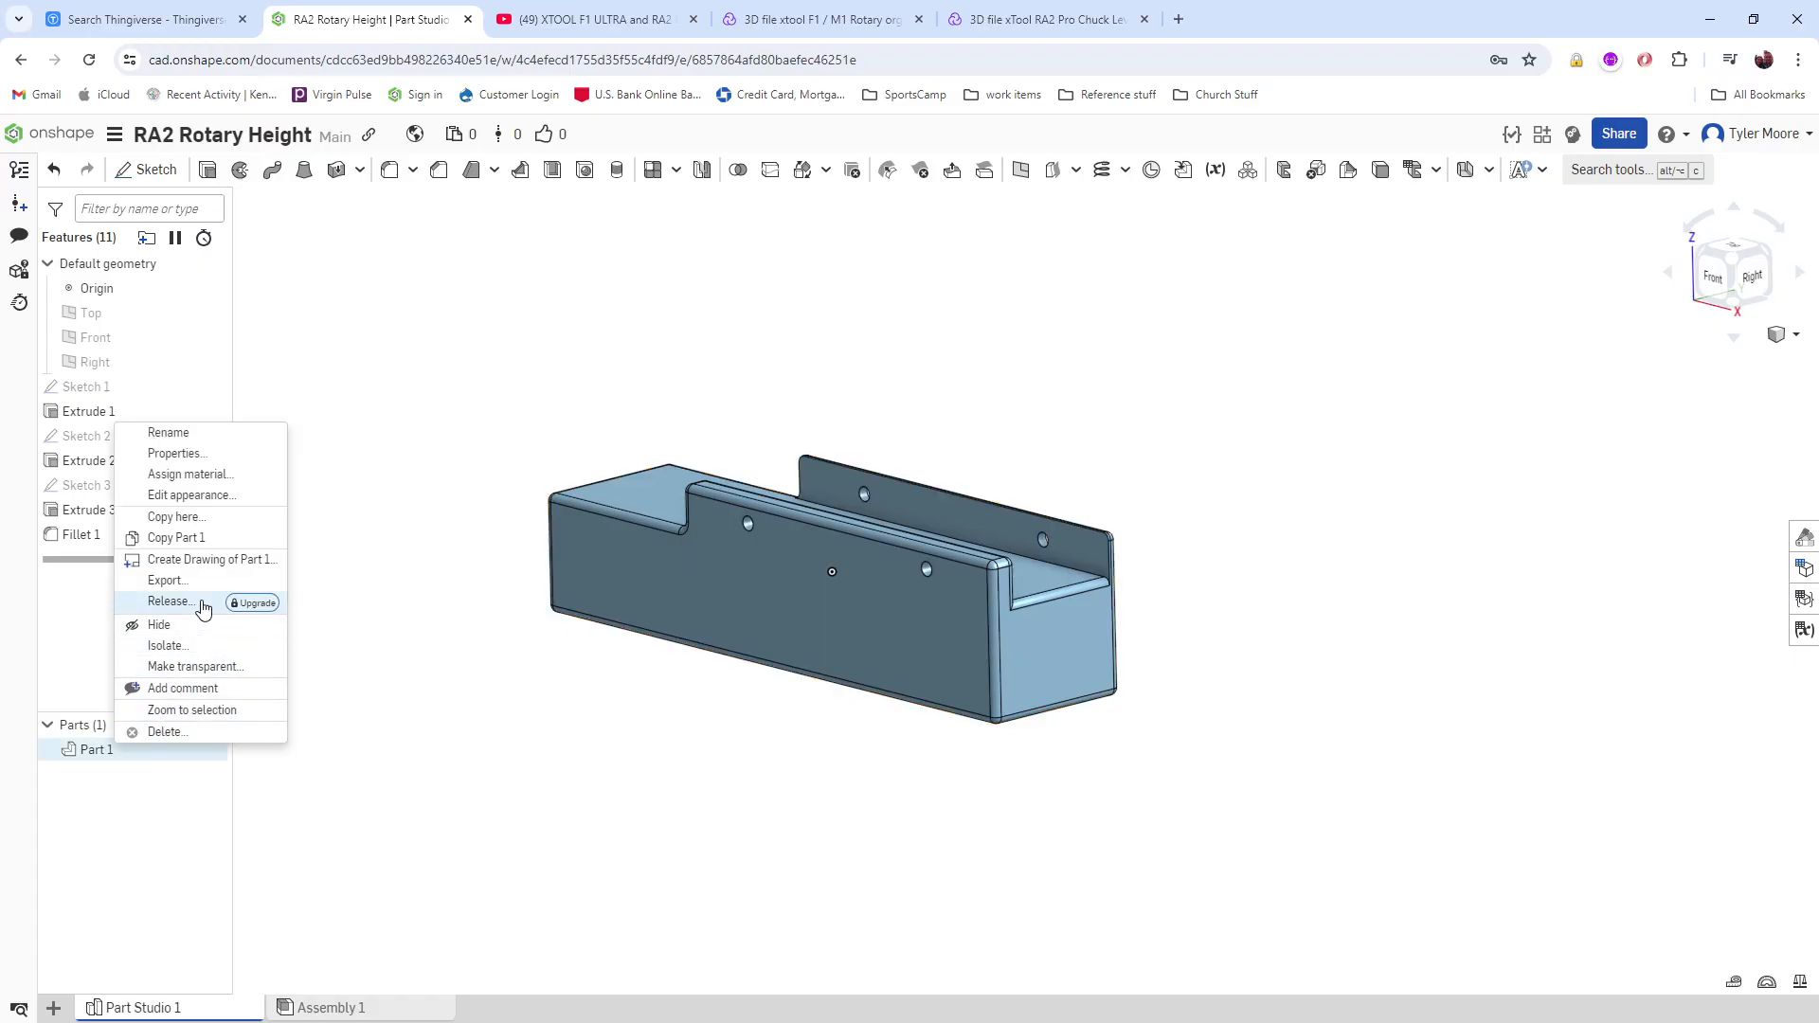
click(180, 433)
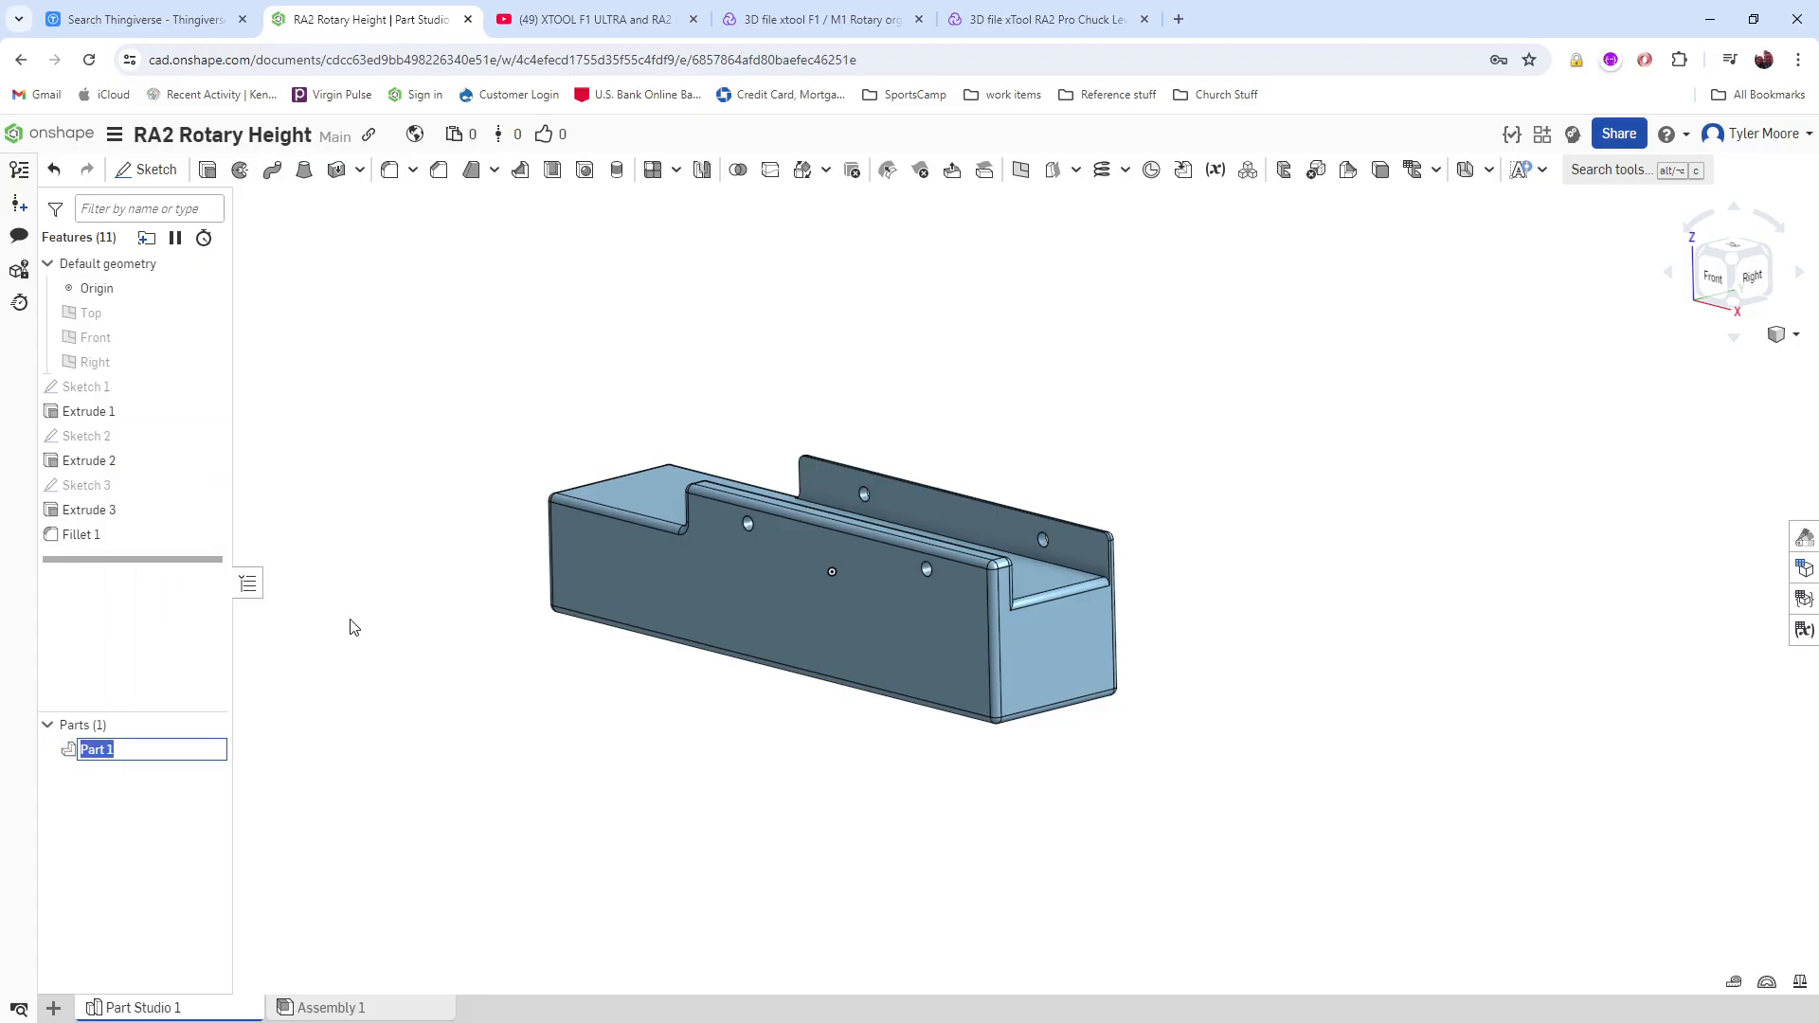
text(RotaryRiser)
key(Return)
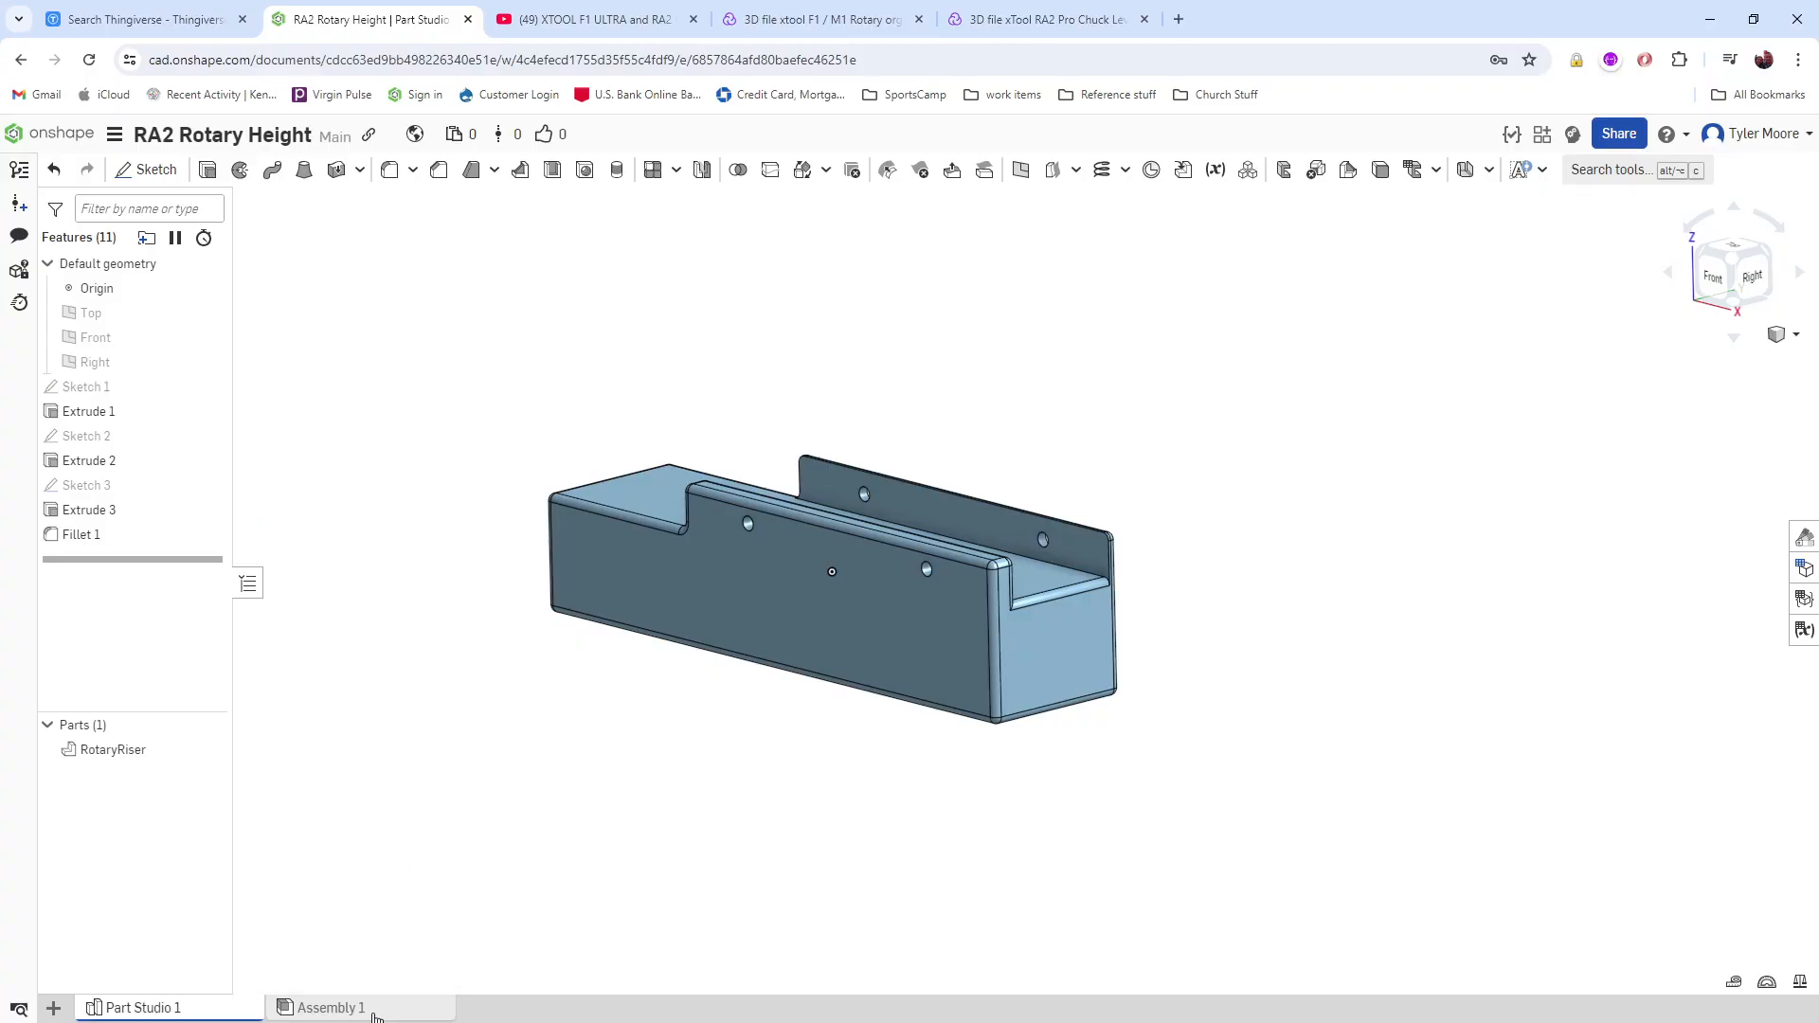
Step: Check the renamed part's instance in Assembly 1, widening the instance list to read its full name
click(330, 1008)
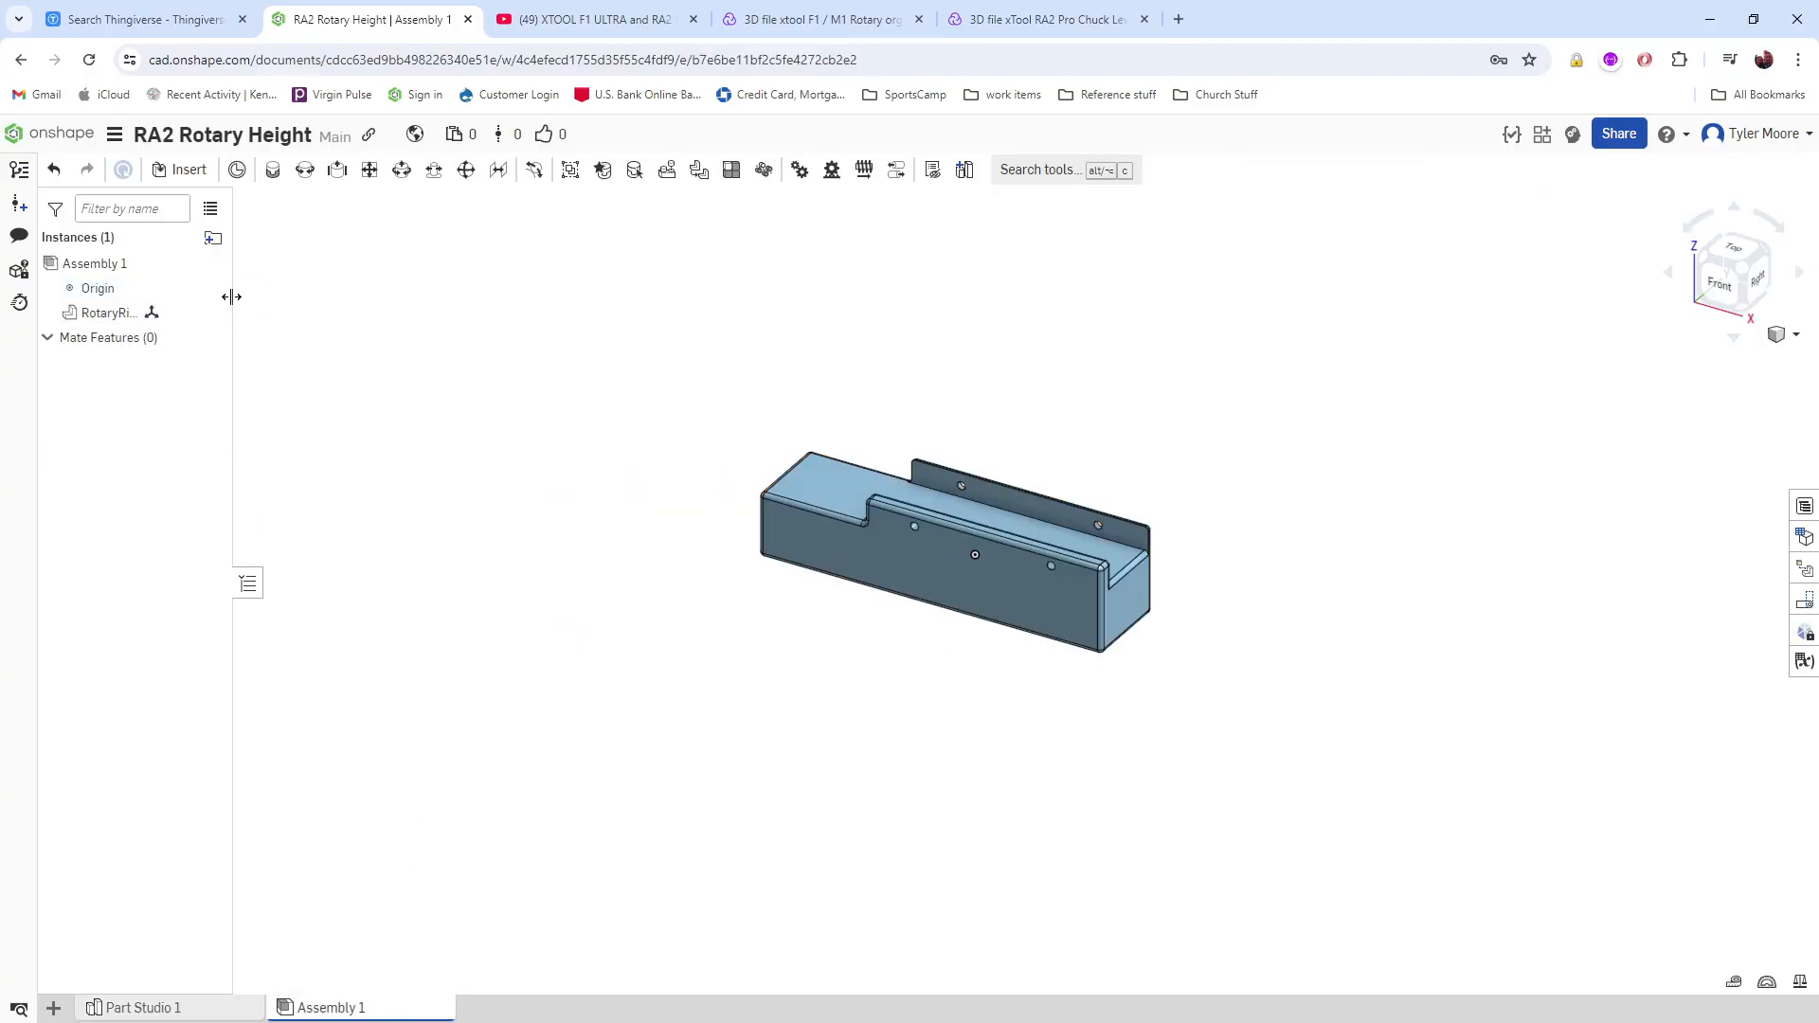
drag(232, 296, 300, 297)
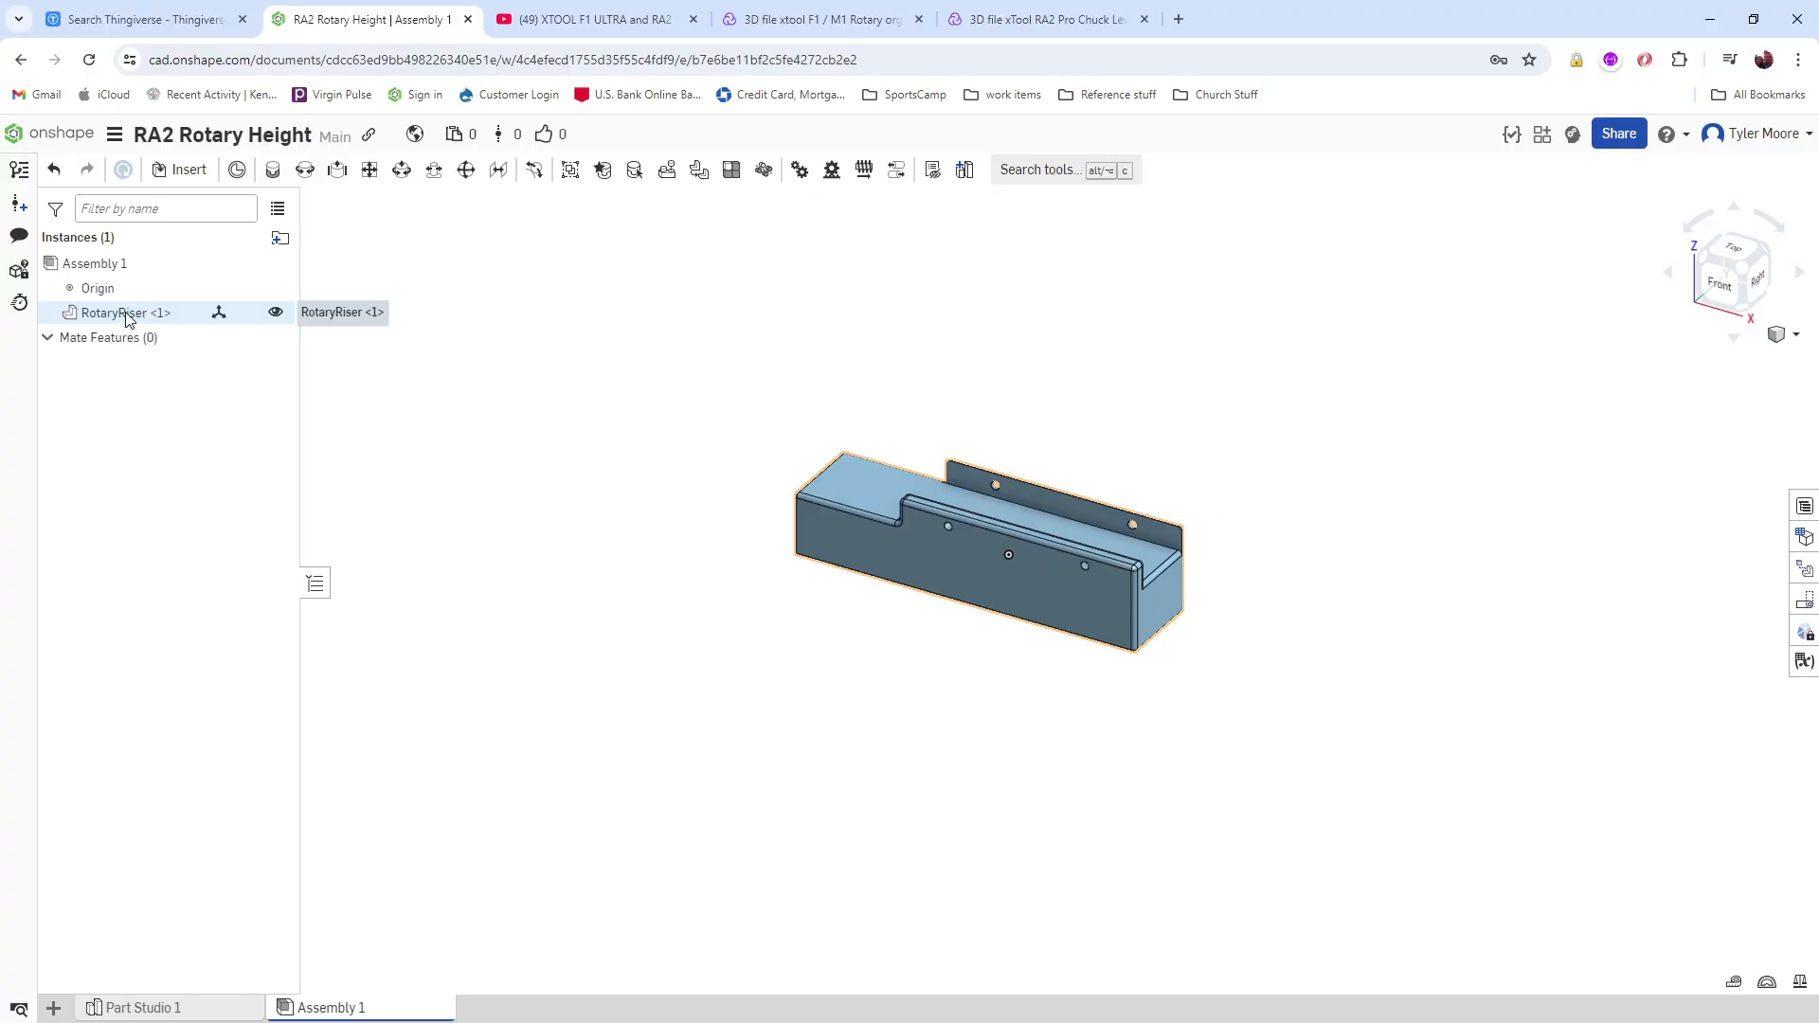
click(169, 1010)
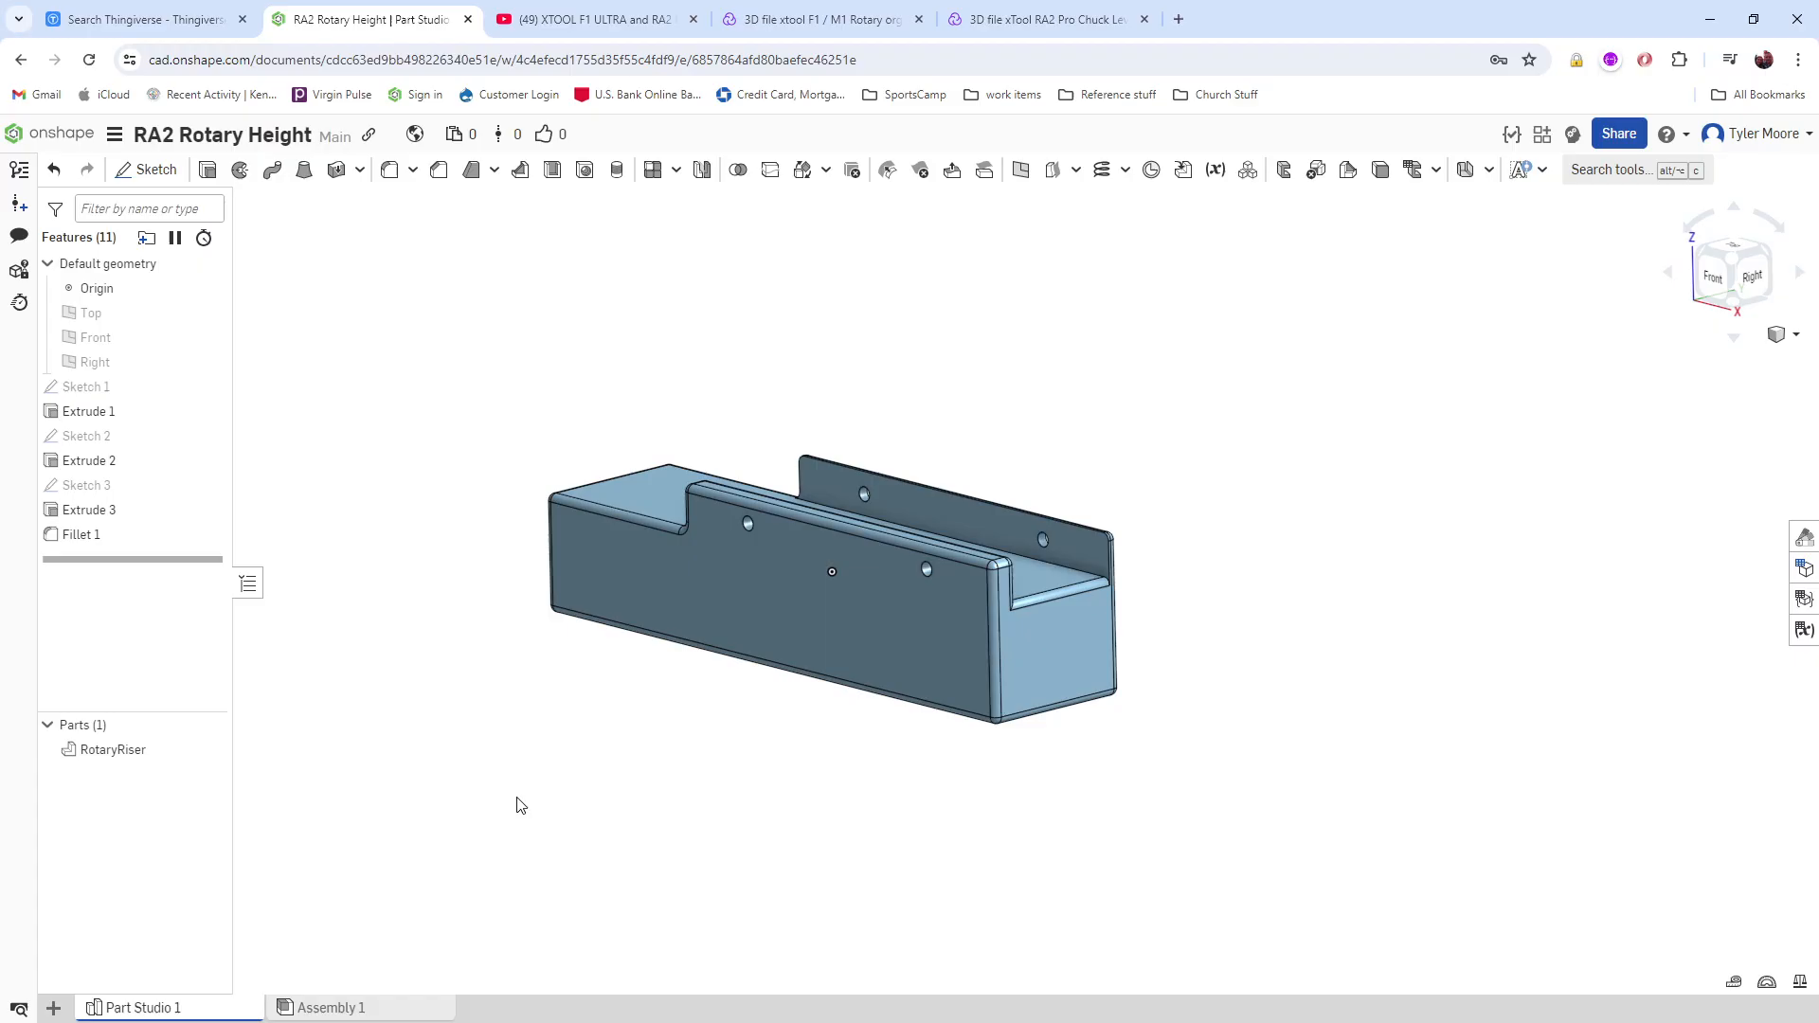
Step: Start a sketch on the Front plane and draw a circle about 0.562 in in diameter above the block
right_drag(519, 805, 547, 743)
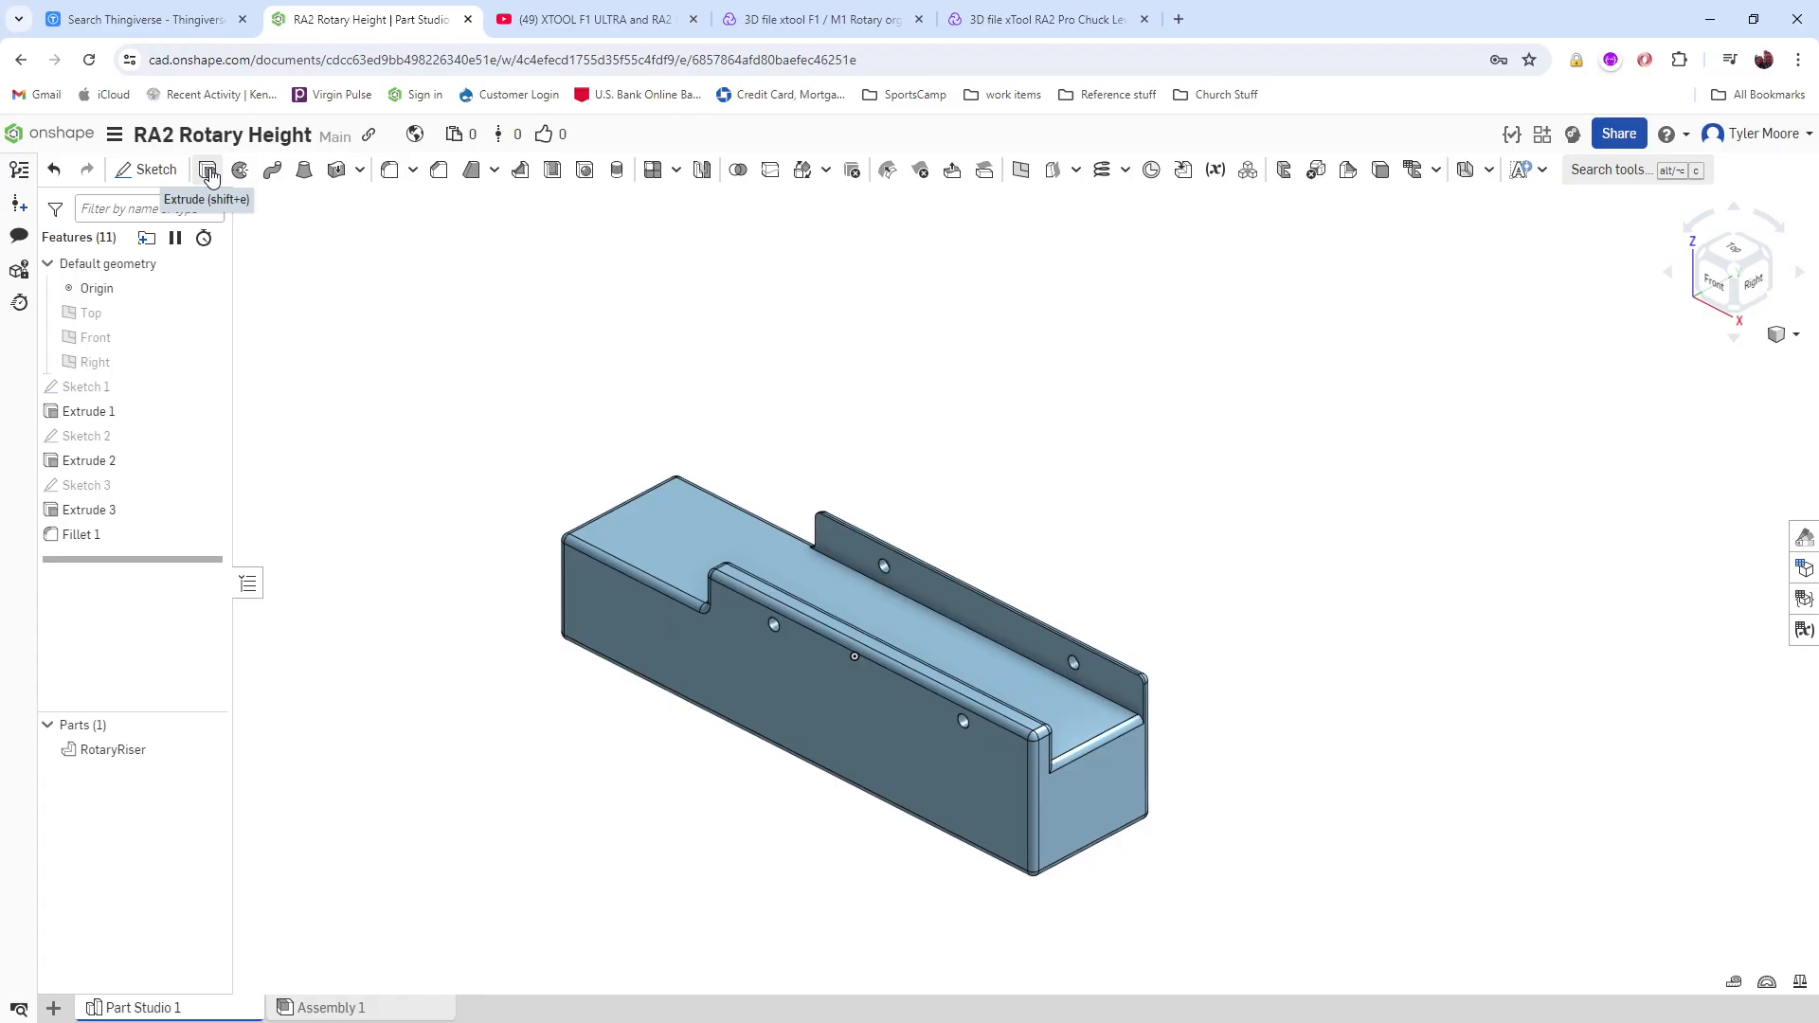
click(86, 341)
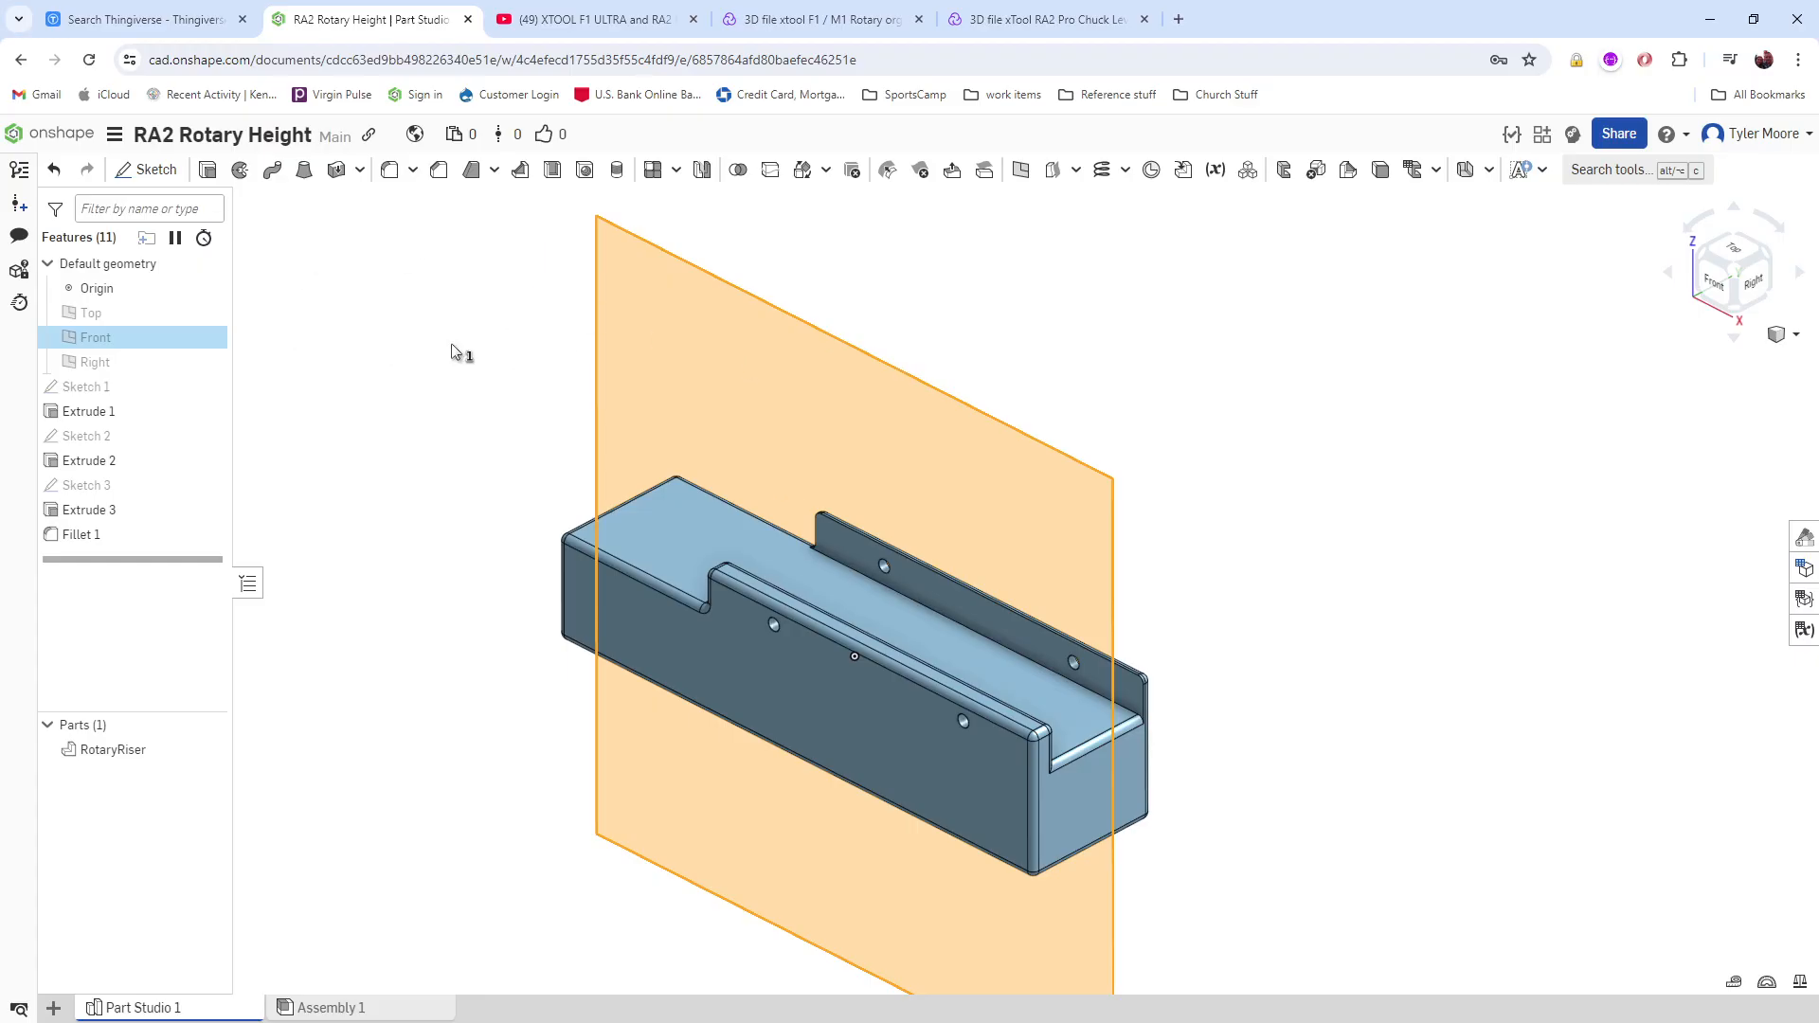
key(n)
right_click(654, 407)
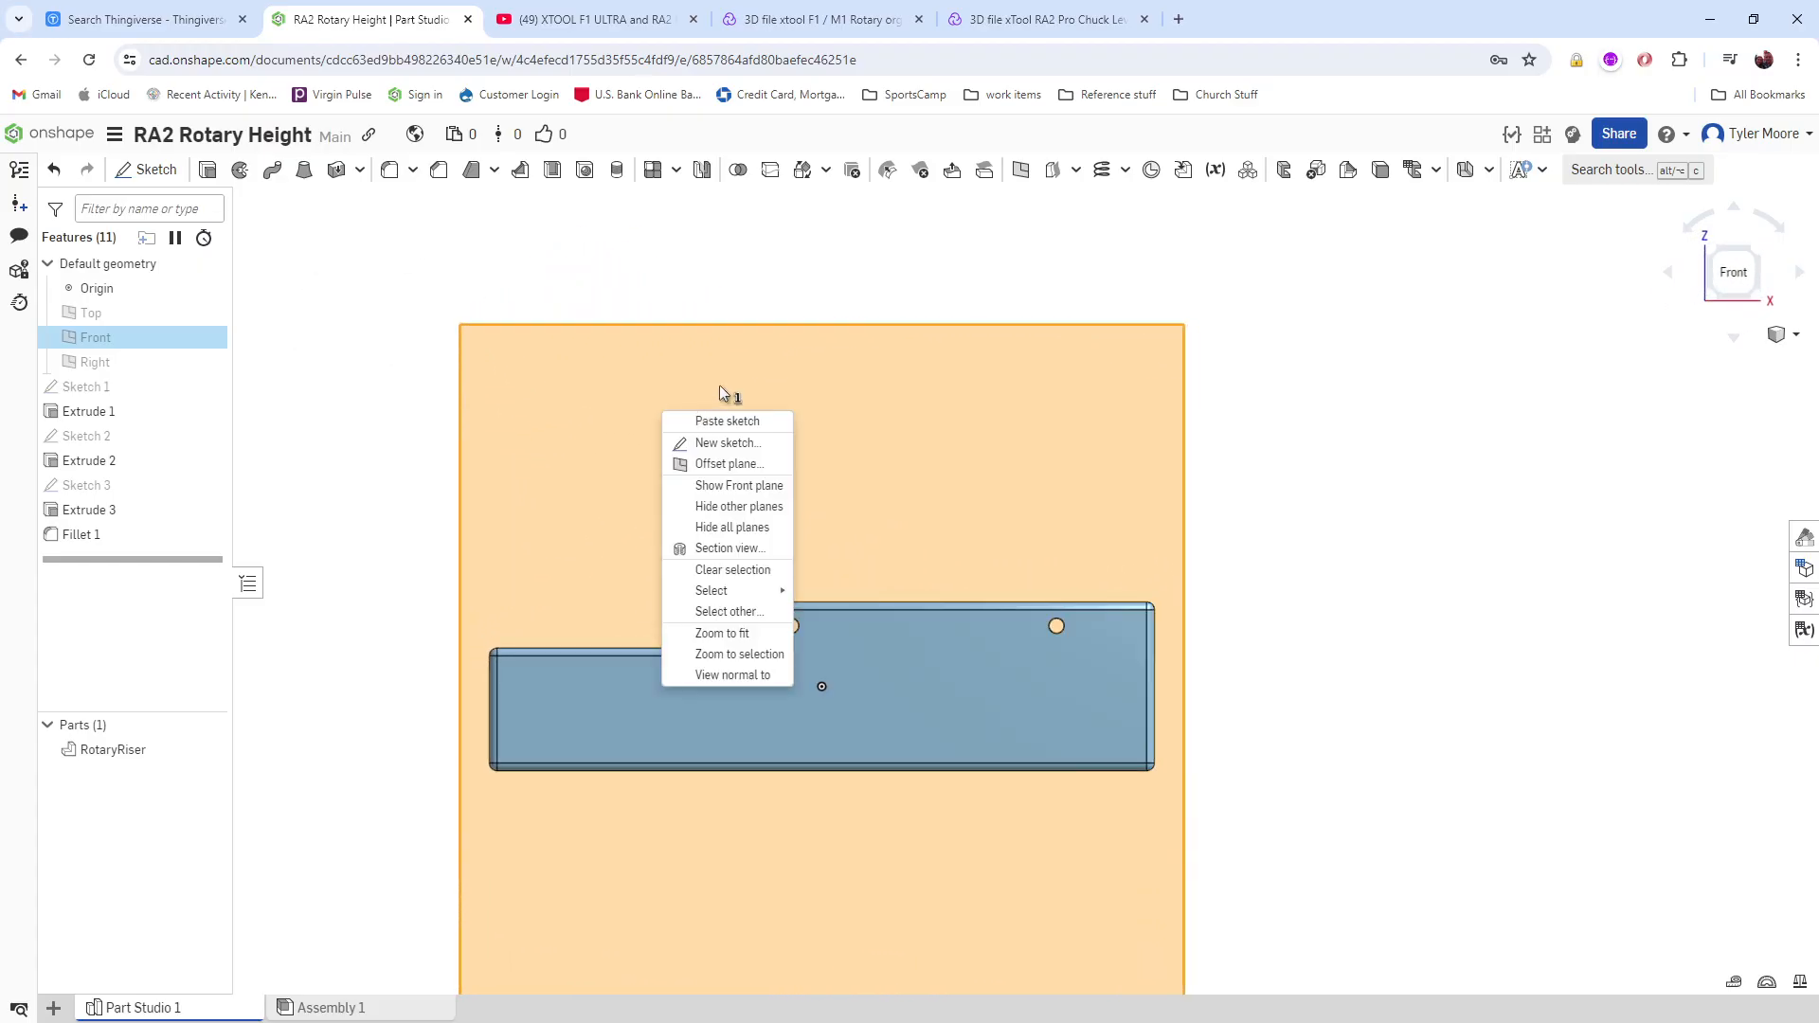
click(706, 443)
click(291, 170)
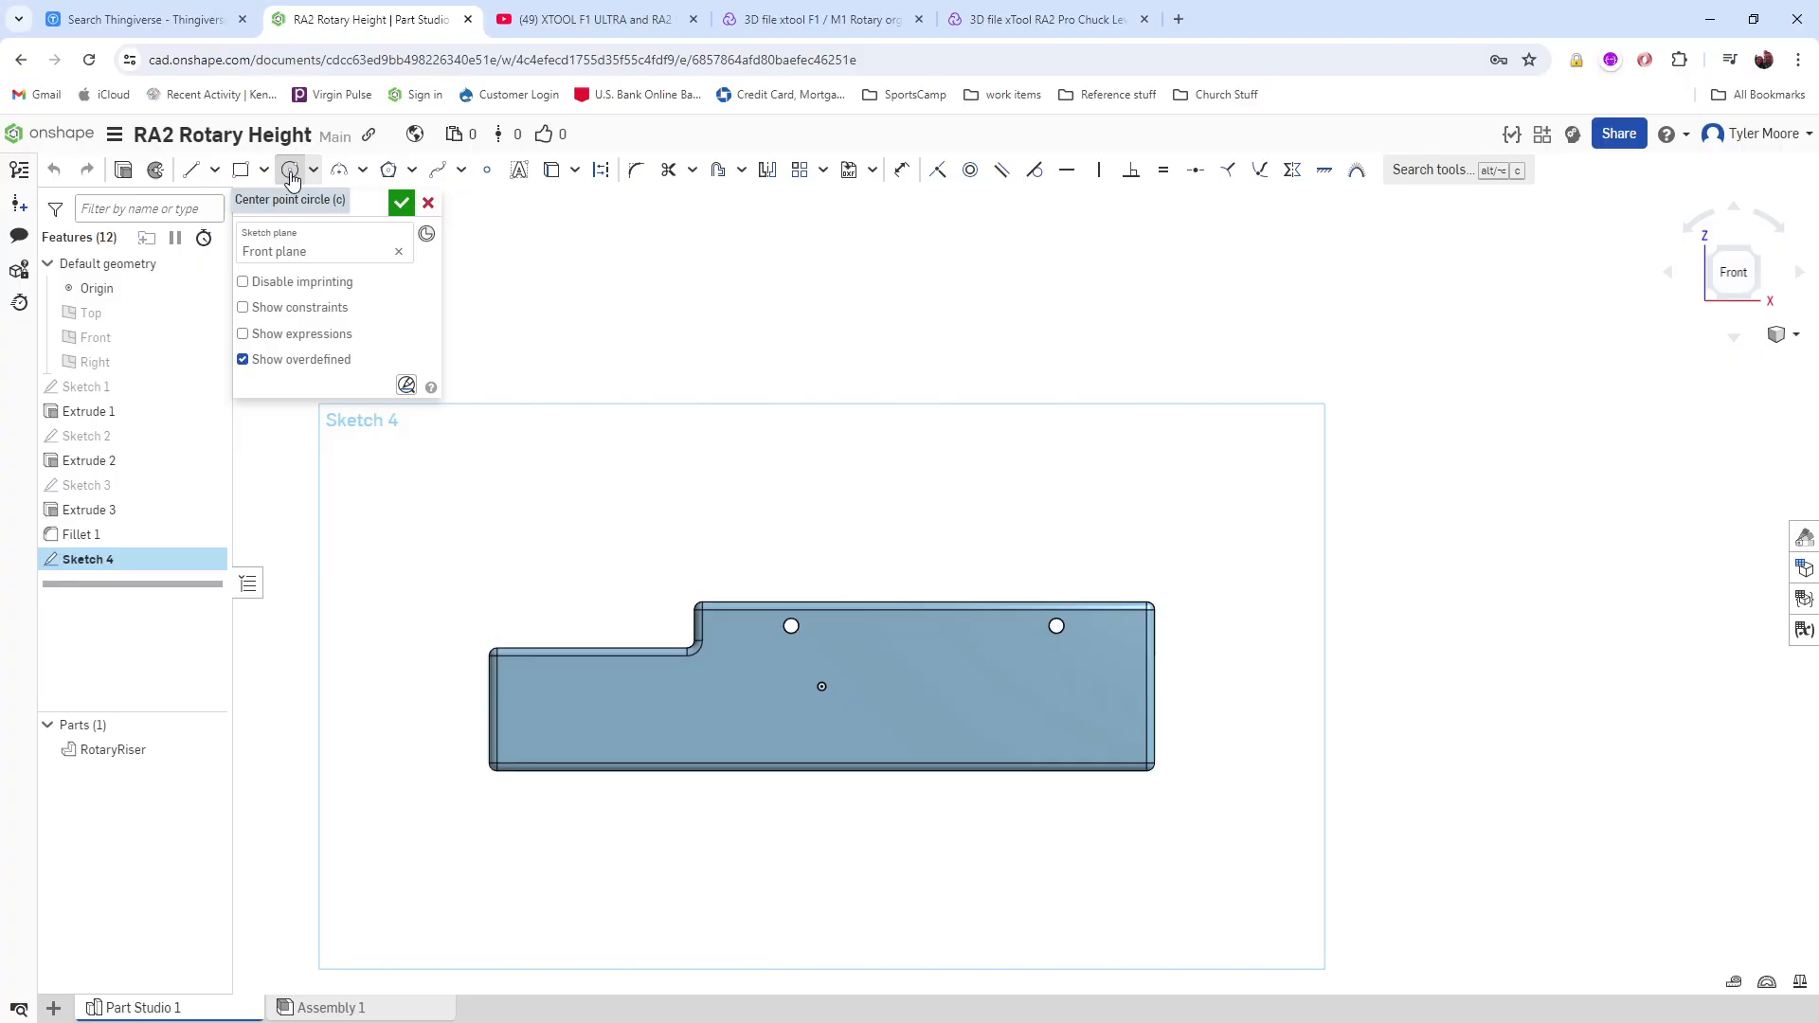
click(797, 507)
click(824, 529)
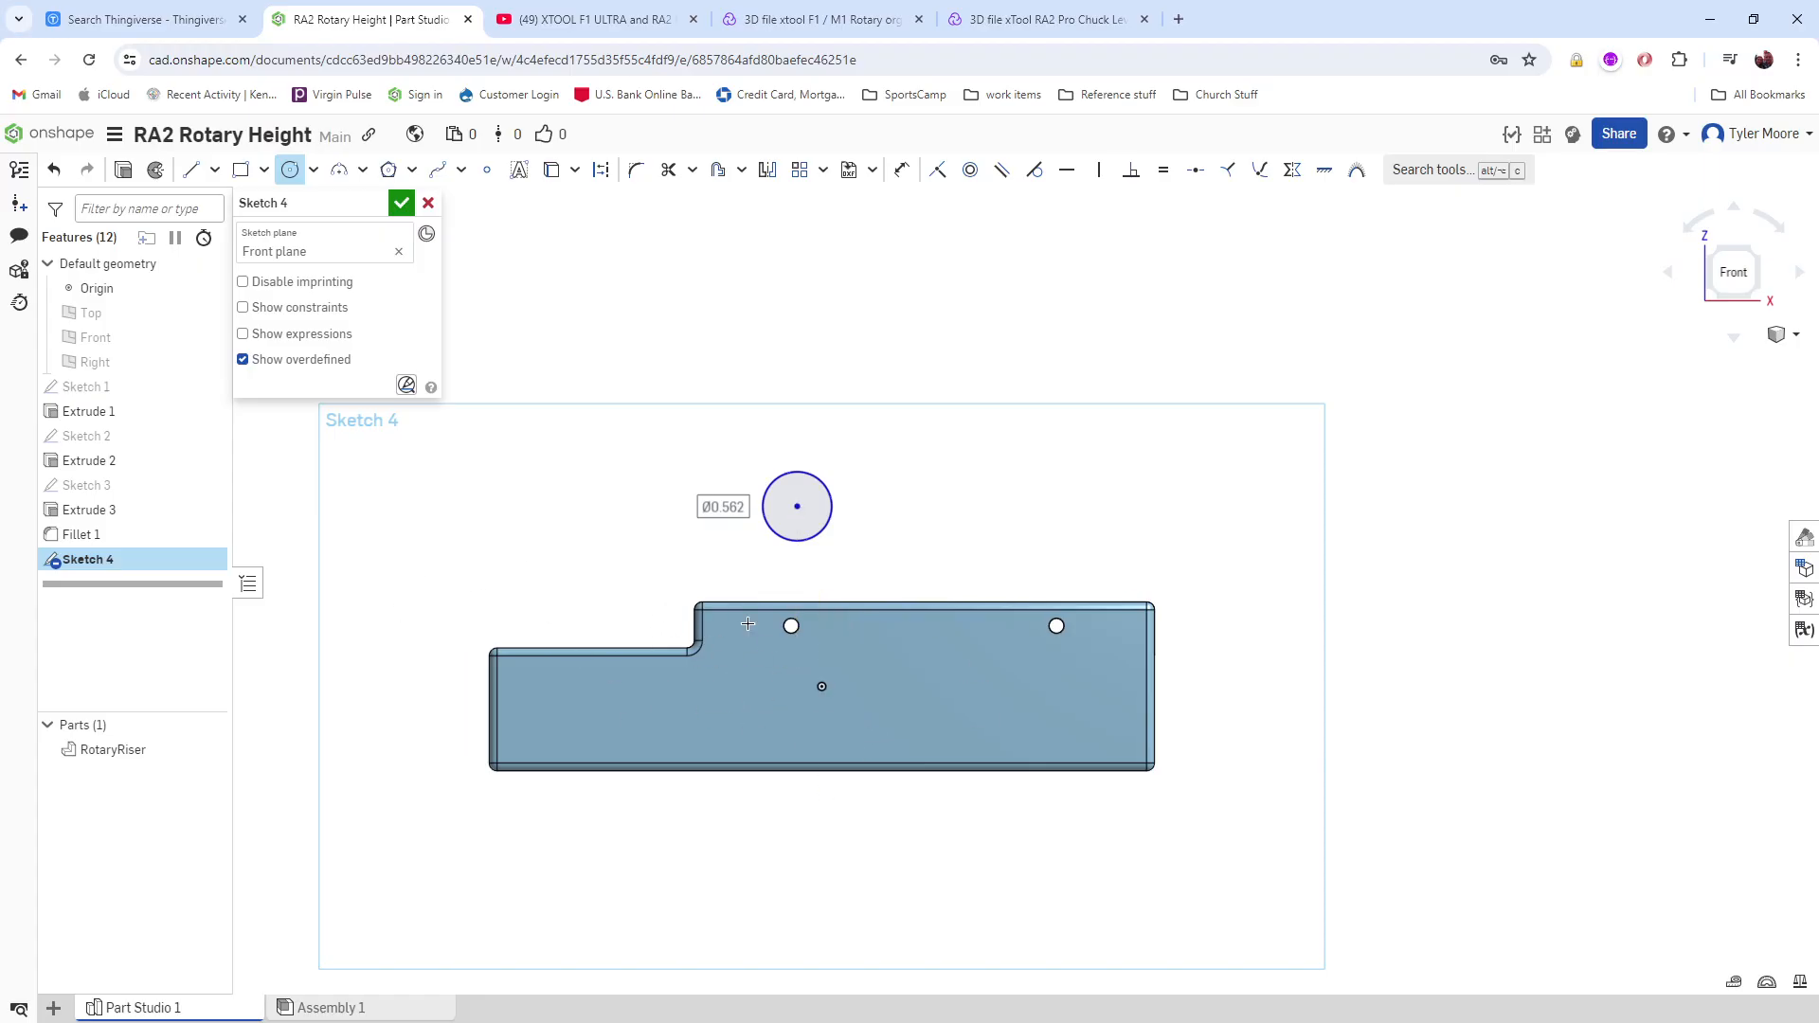
Step: Extrude the circle 1 in (Blind) as a new part
click(124, 169)
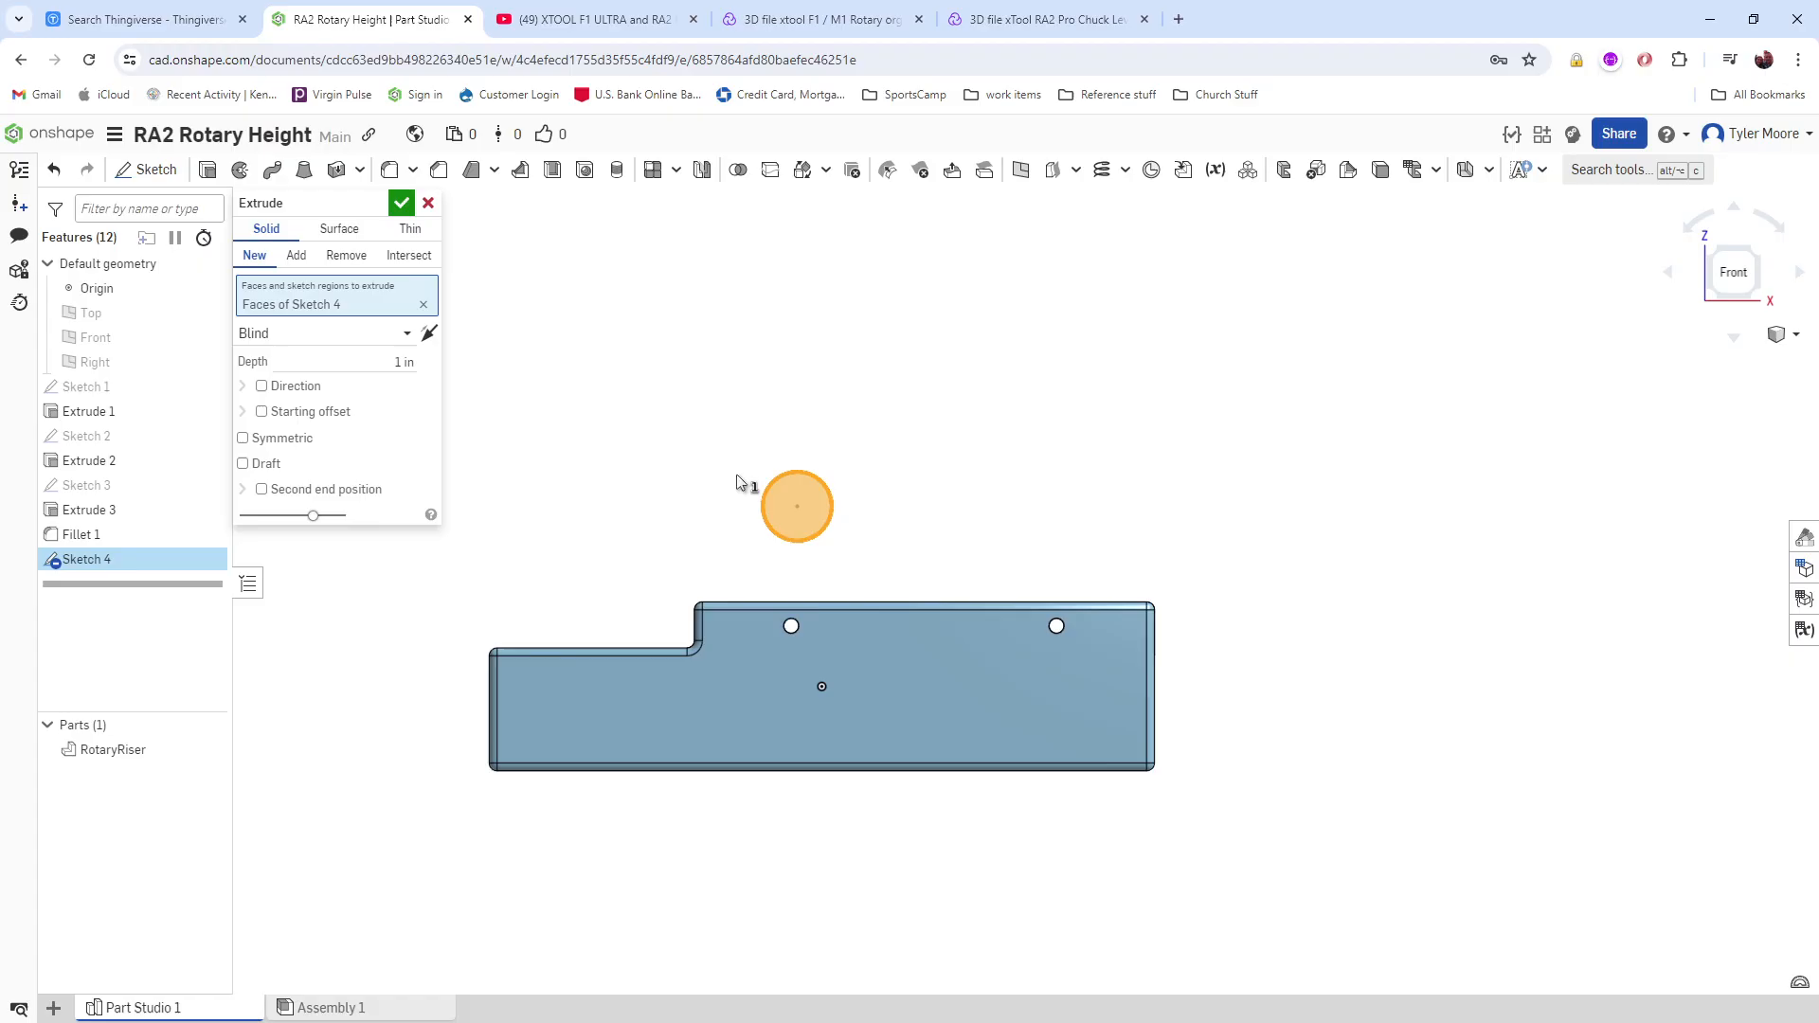
click(1762, 300)
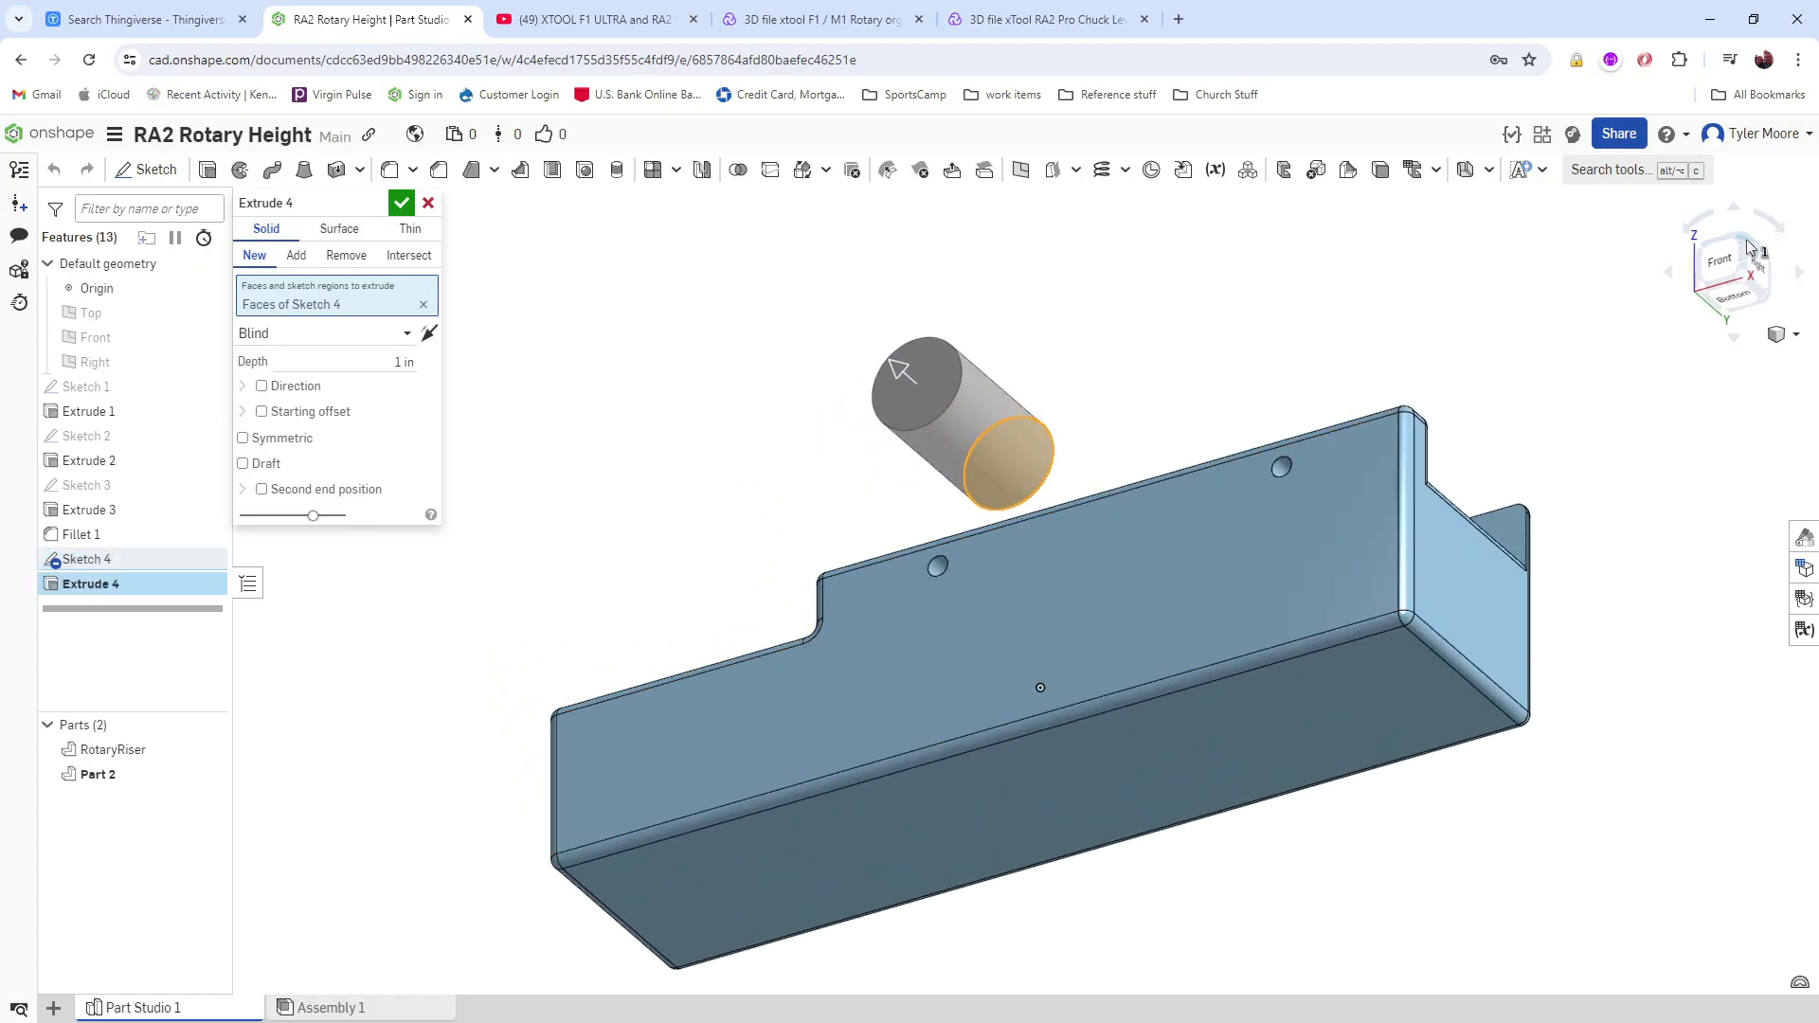
click(1768, 262)
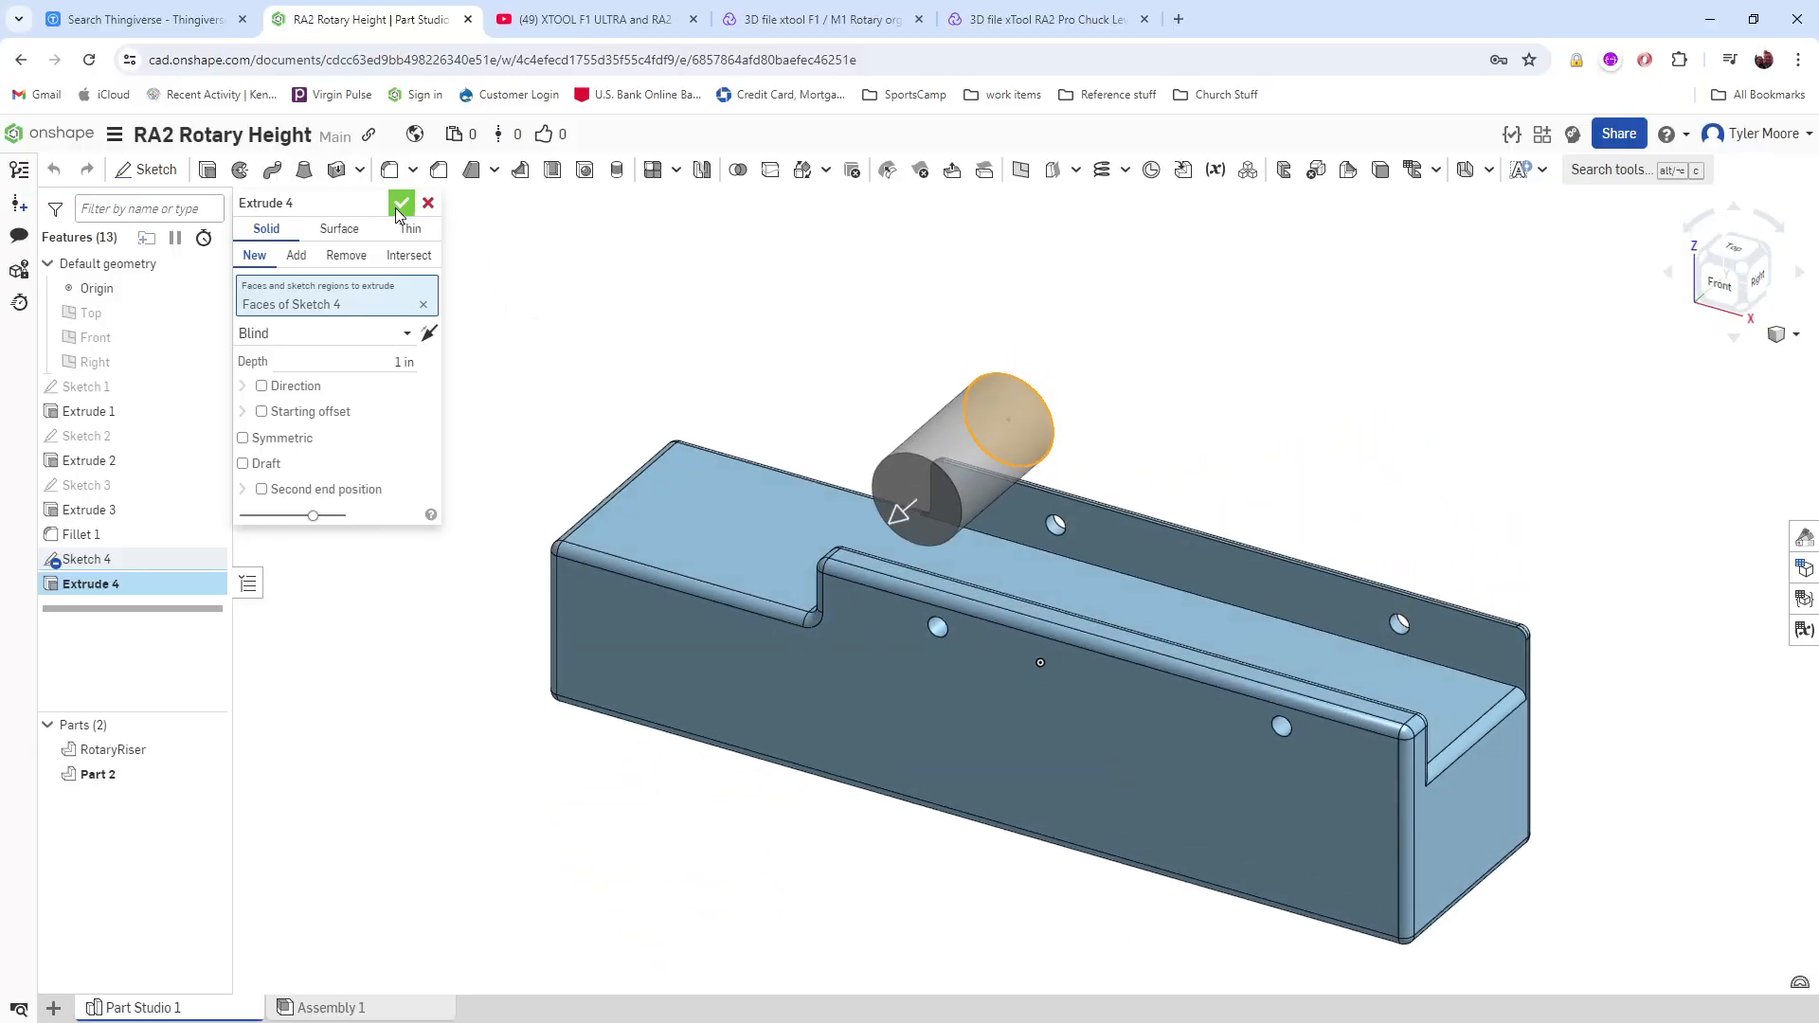
click(401, 205)
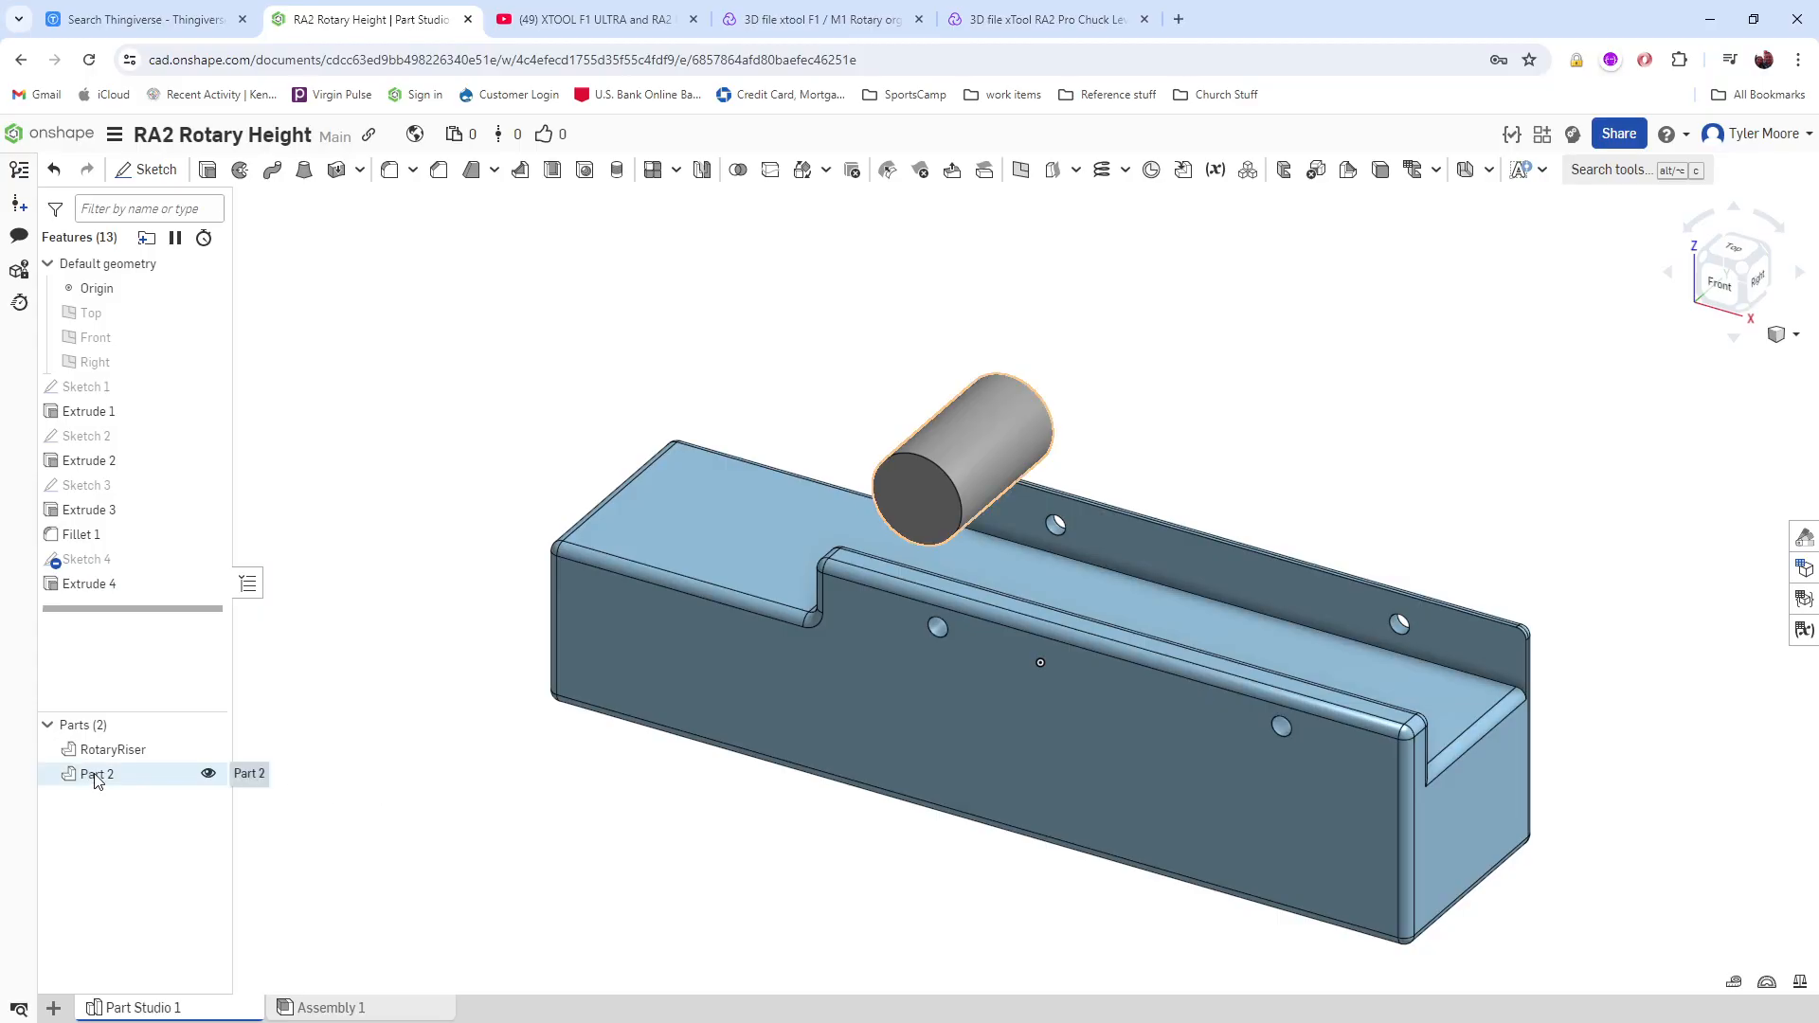
Step: Insert all parts of Part Studio 1 into Assembly 1, placing the second RotaryRiser and the cylinder below the existing riser
click(409, 1006)
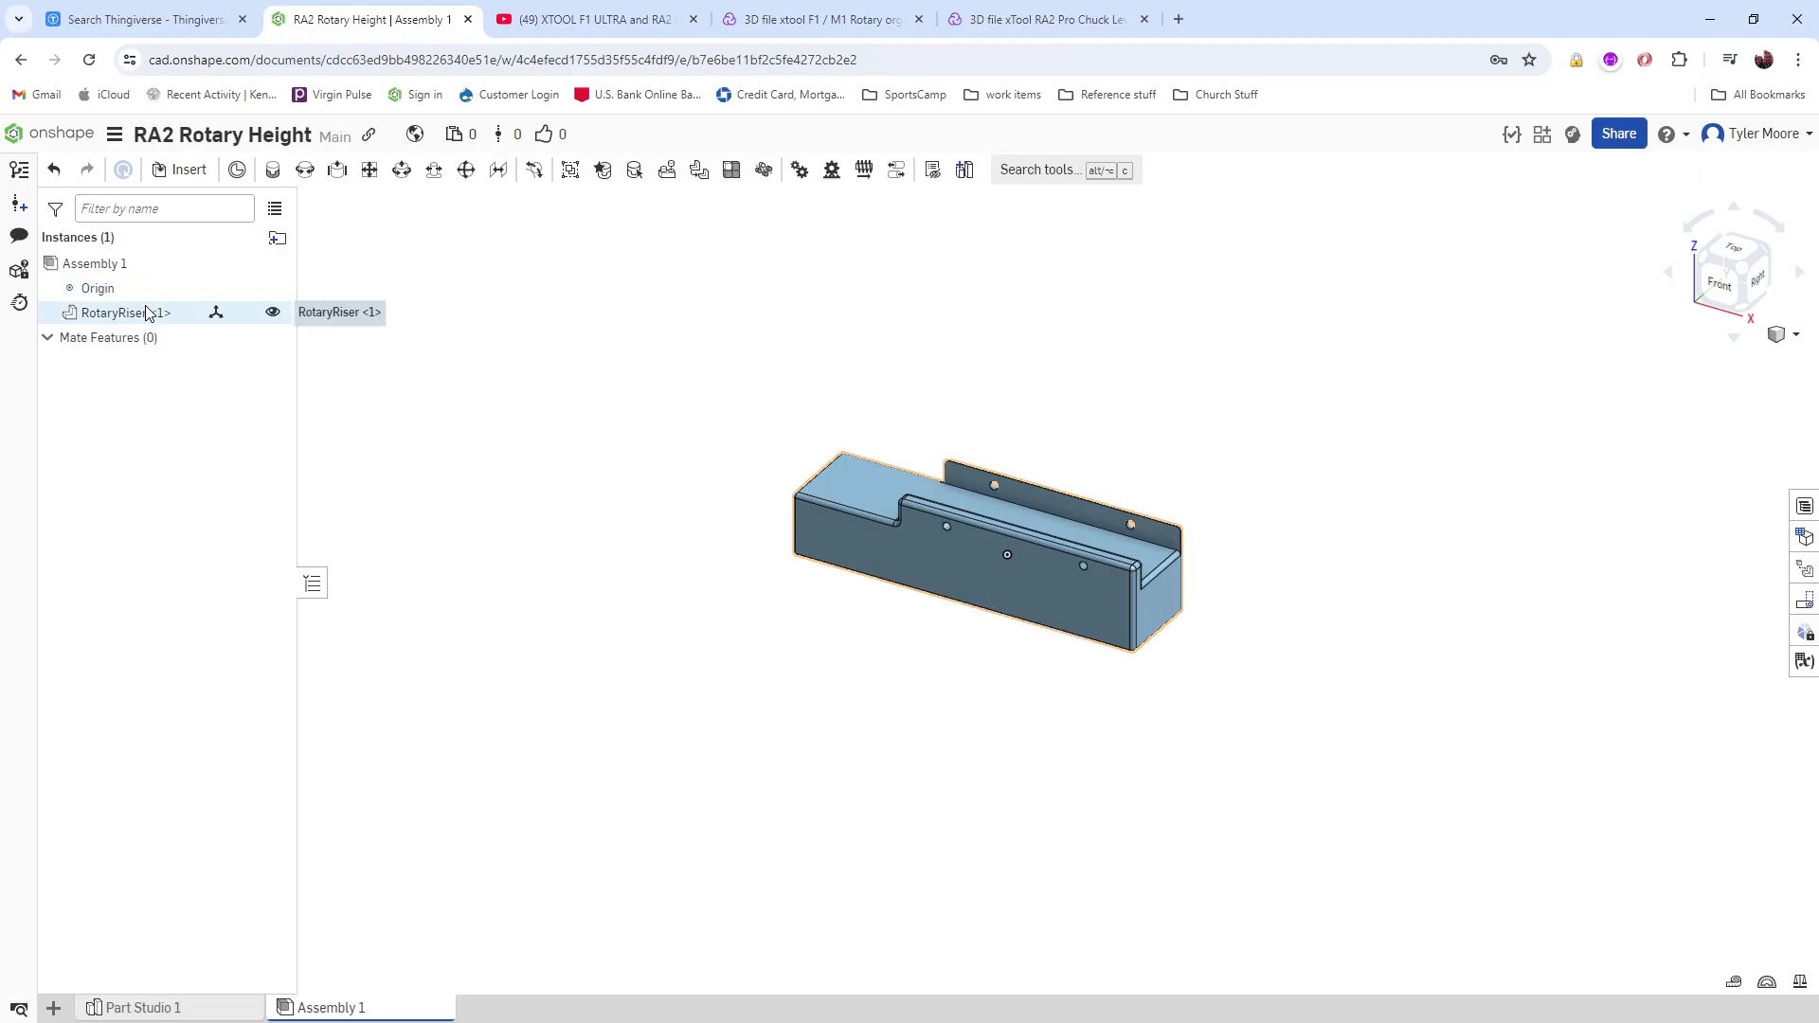
click(159, 174)
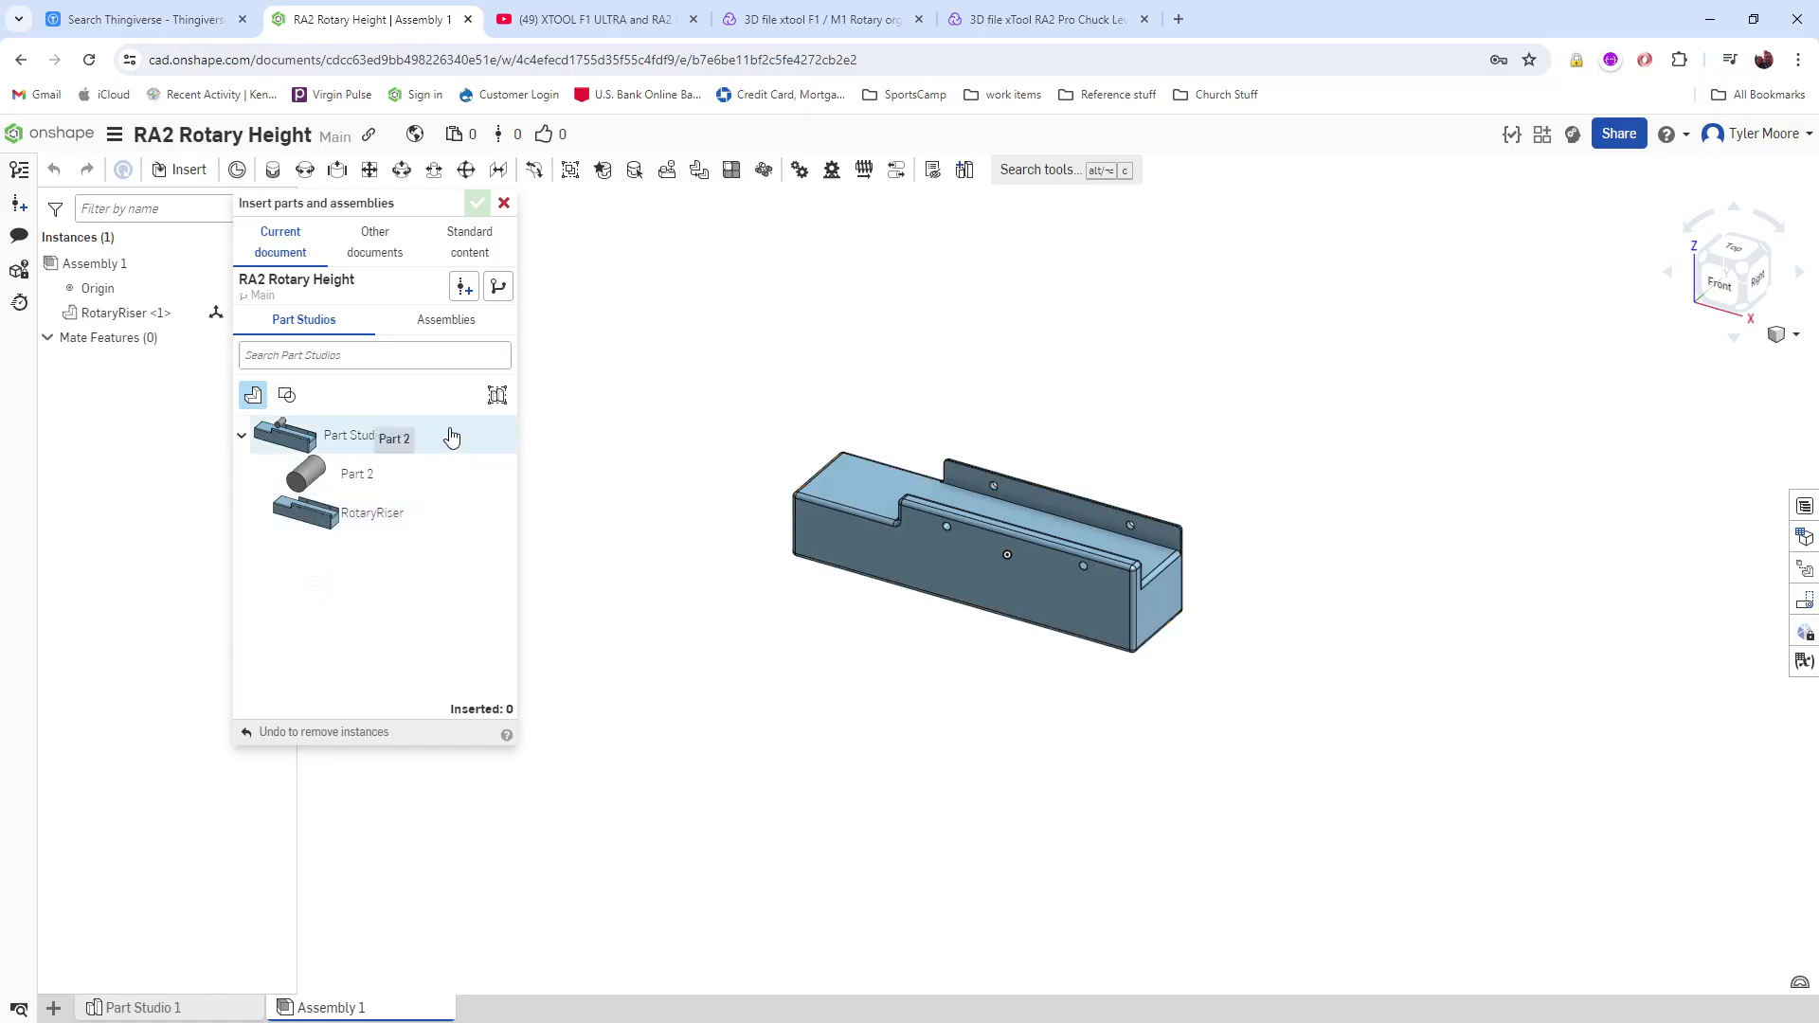
click(377, 438)
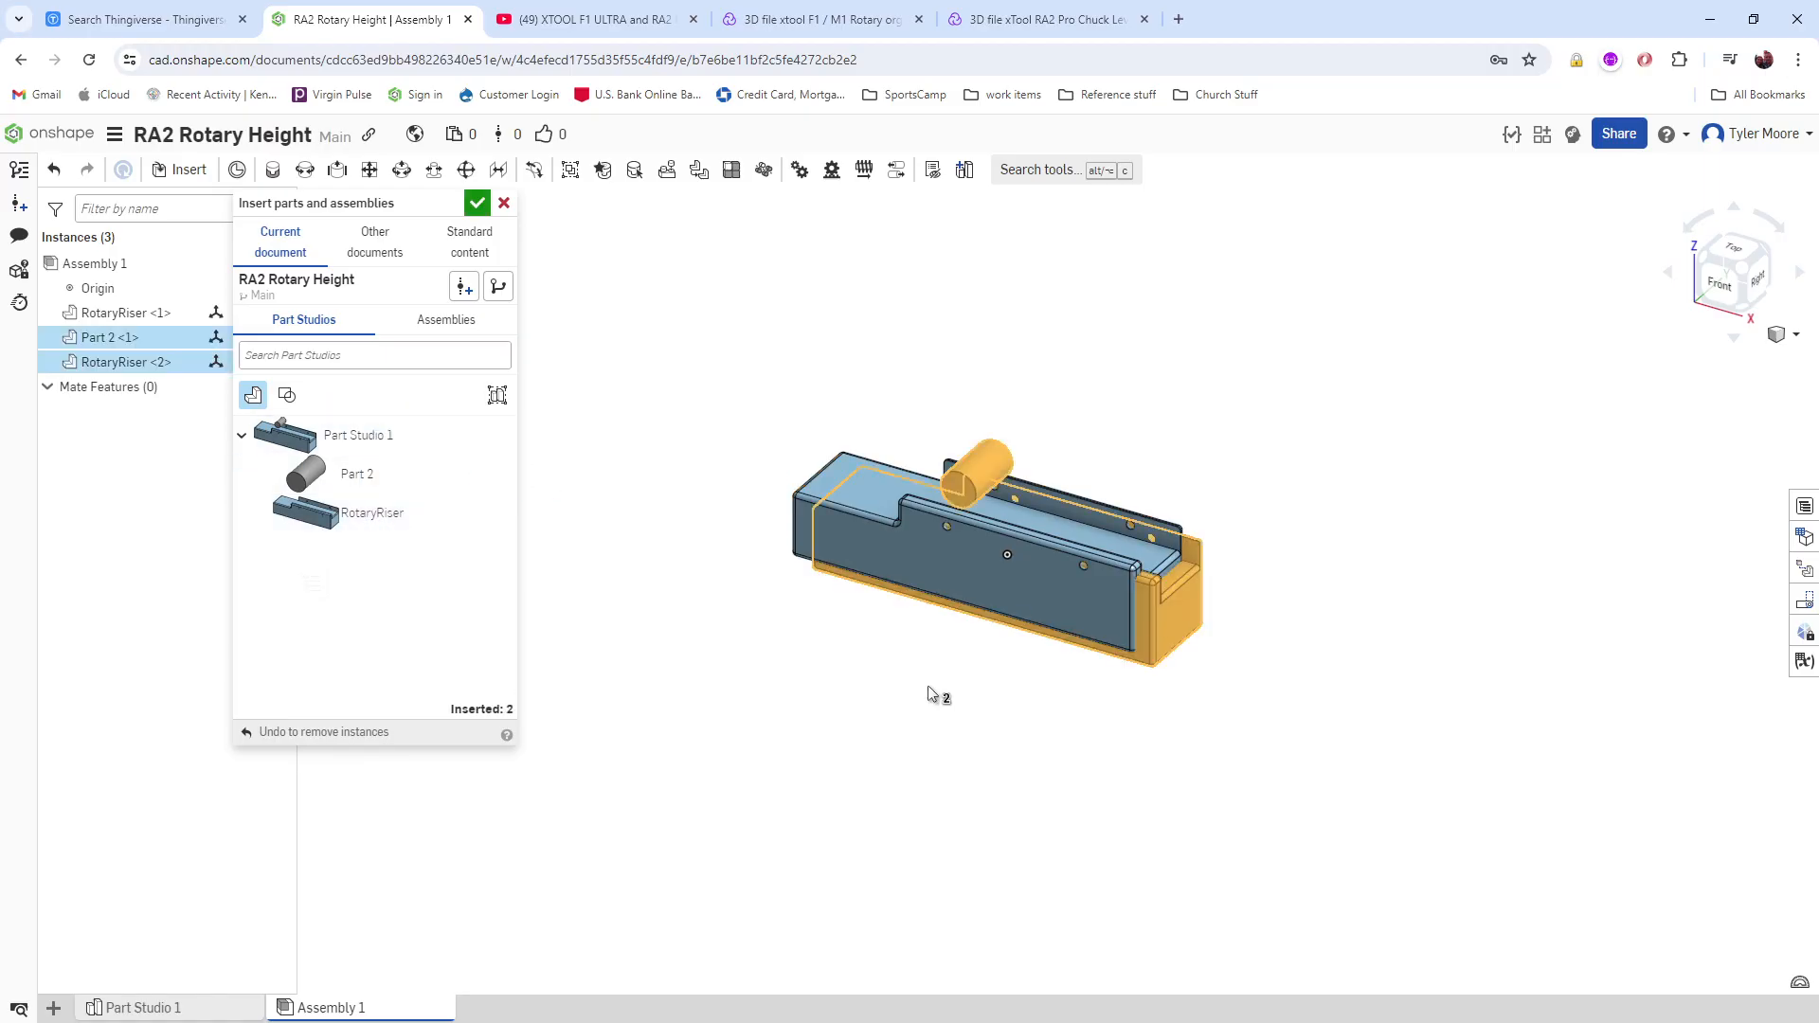
click(928, 771)
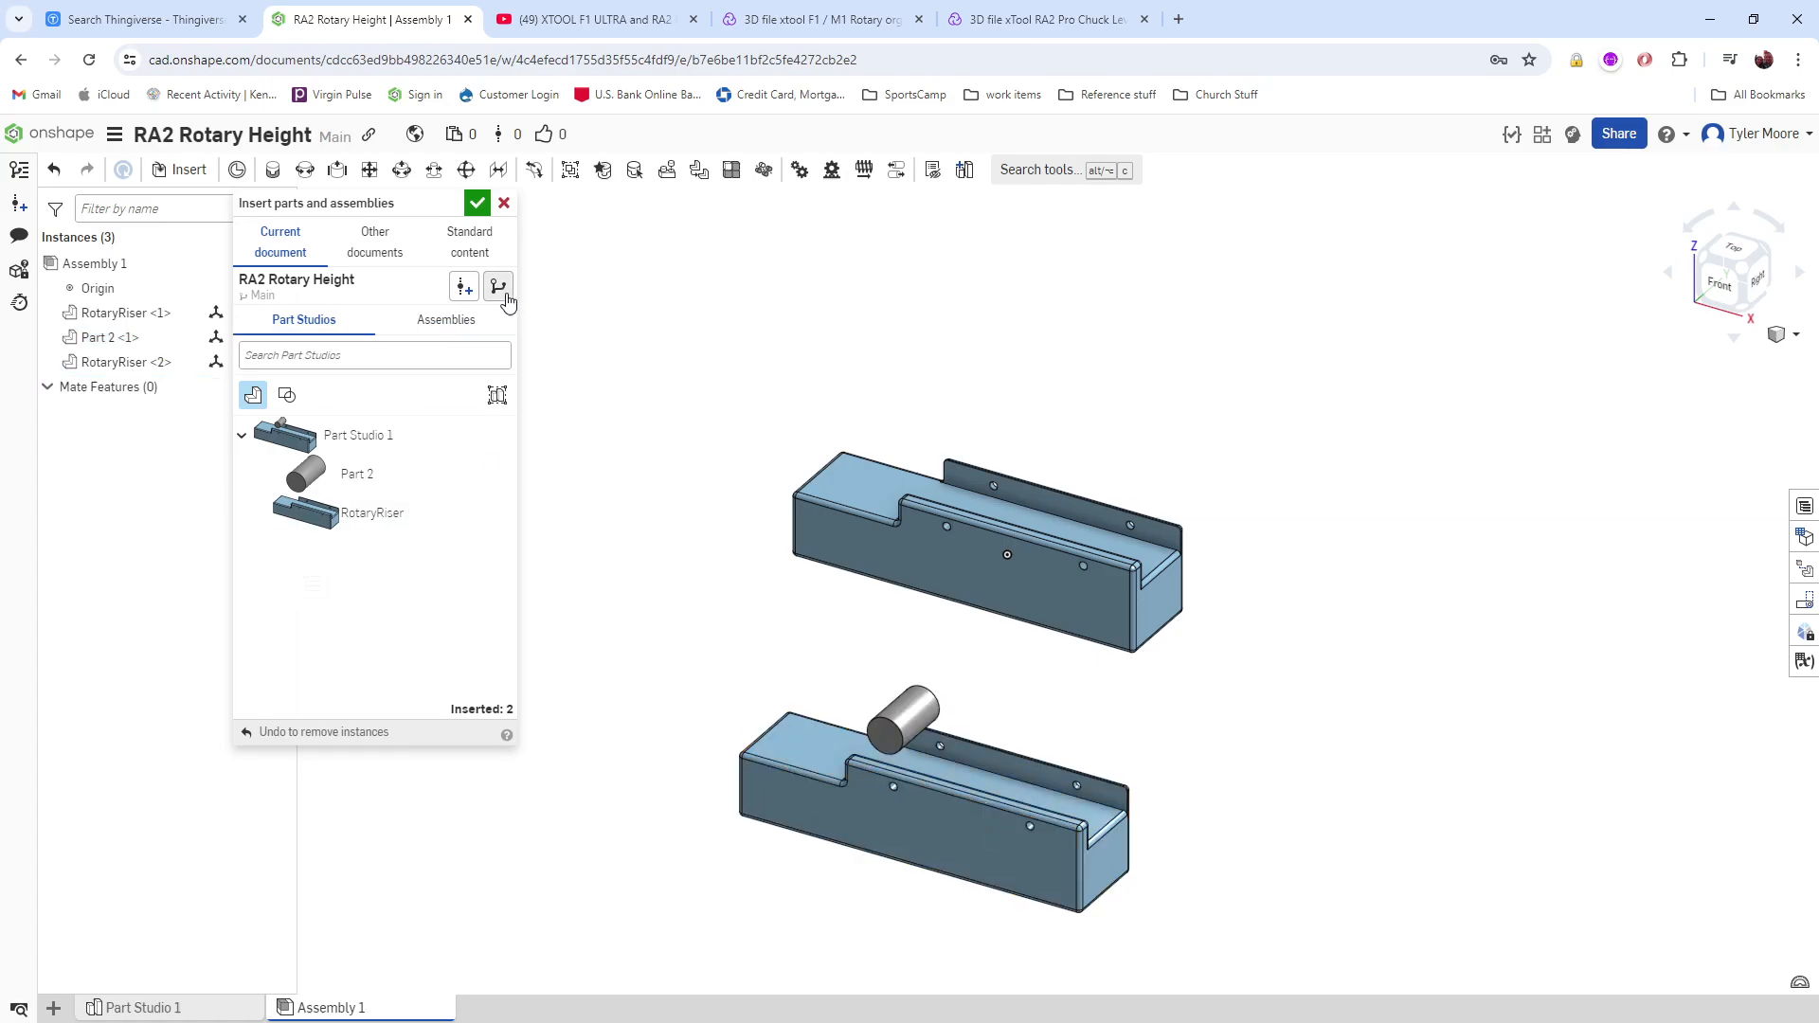
click(477, 202)
Step: Move the cylinder instance about -2.17 in along the X axis, past the end of the lower riser
click(906, 708)
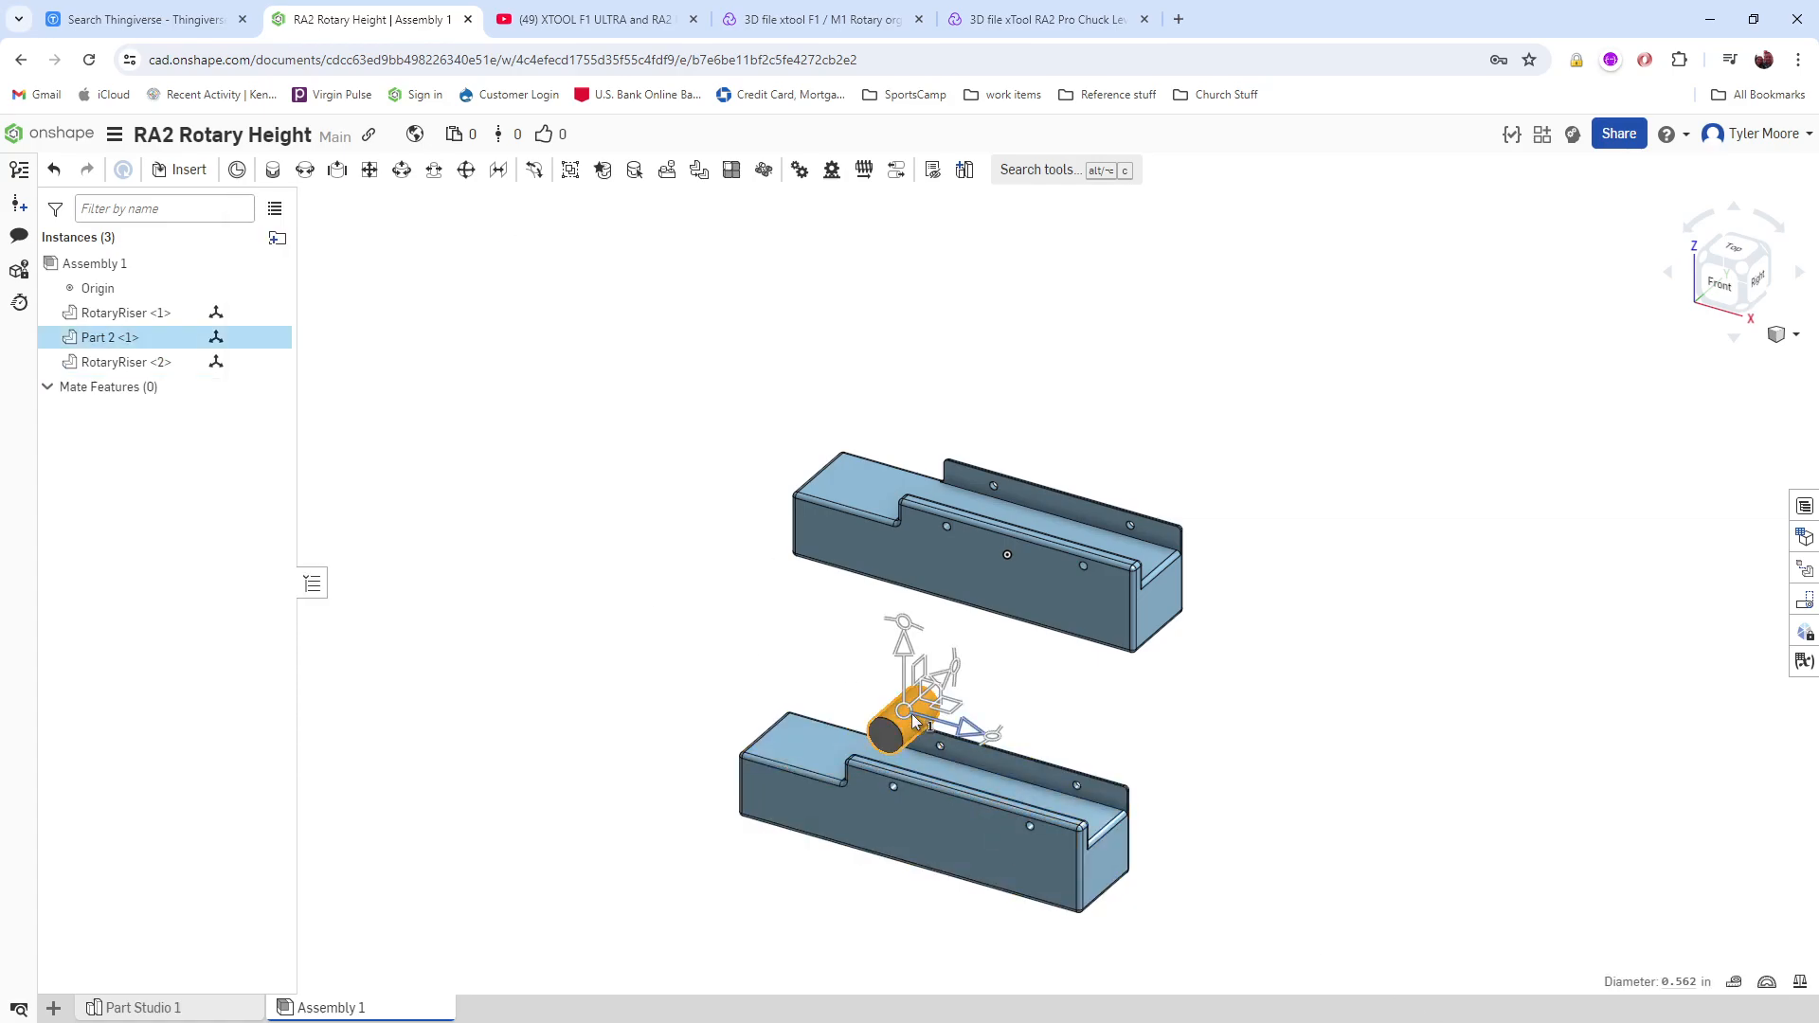
click(915, 721)
drag(915, 722, 834, 722)
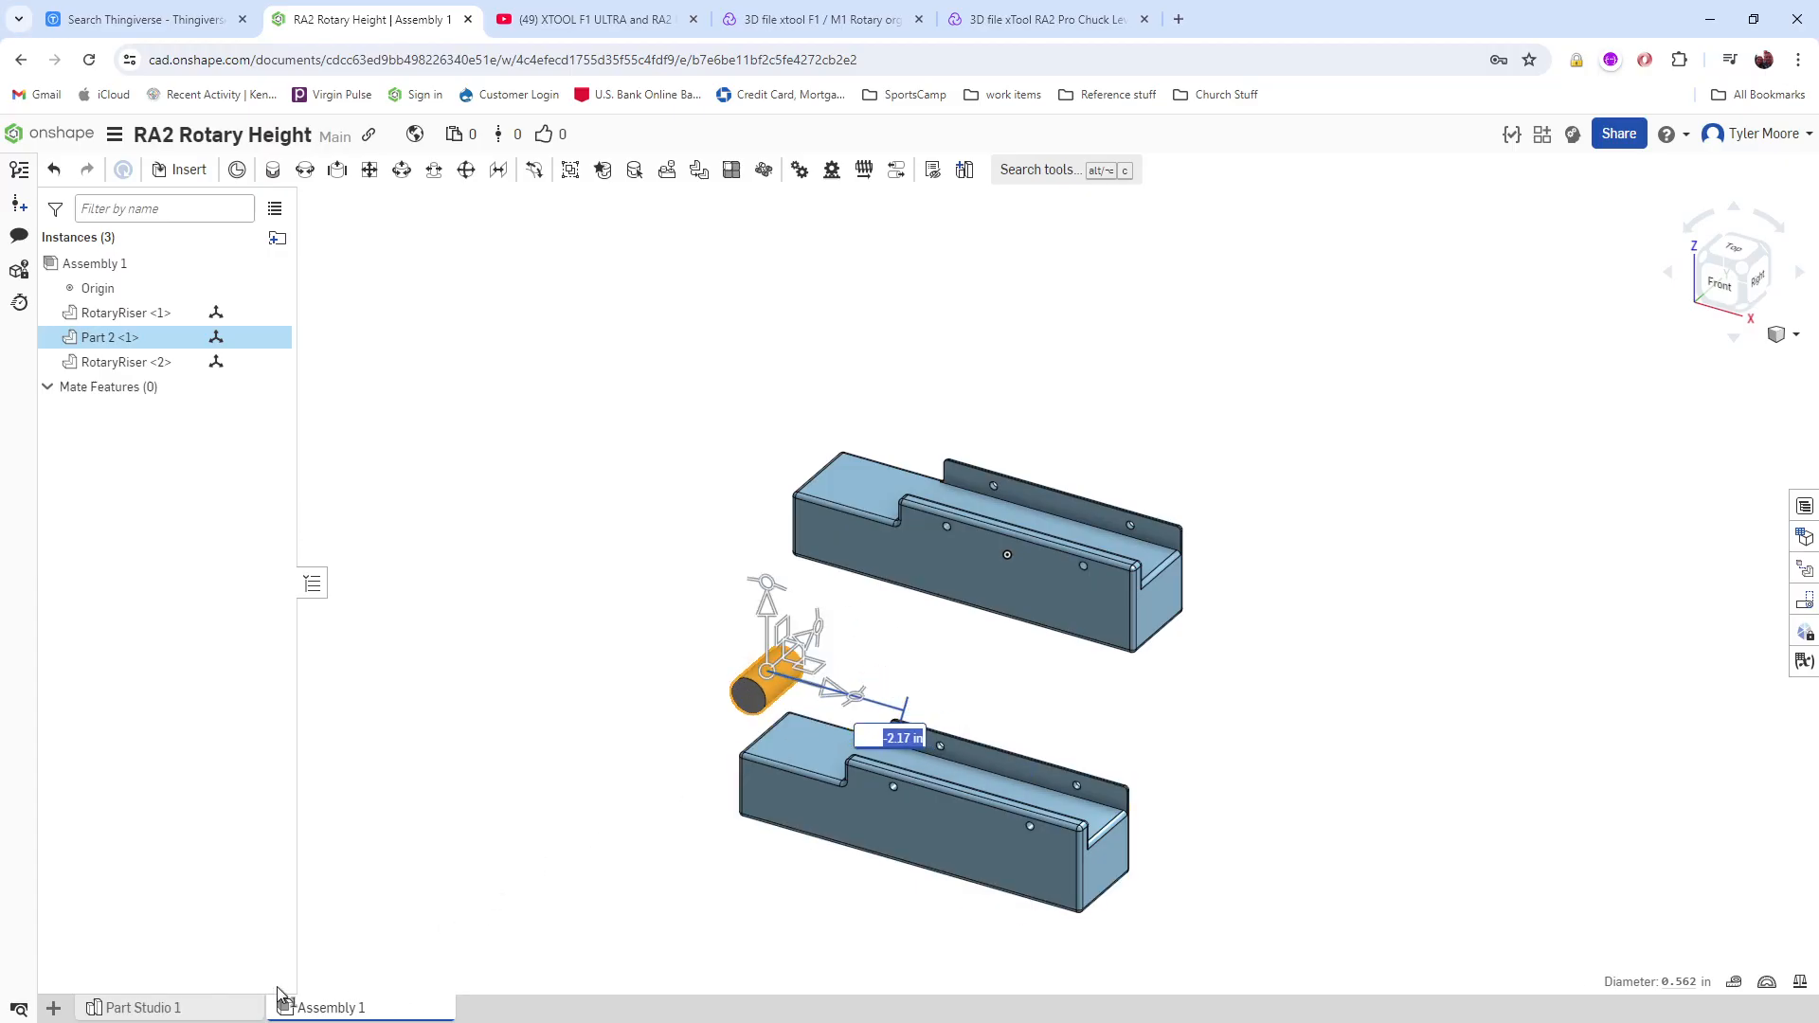
click(477, 834)
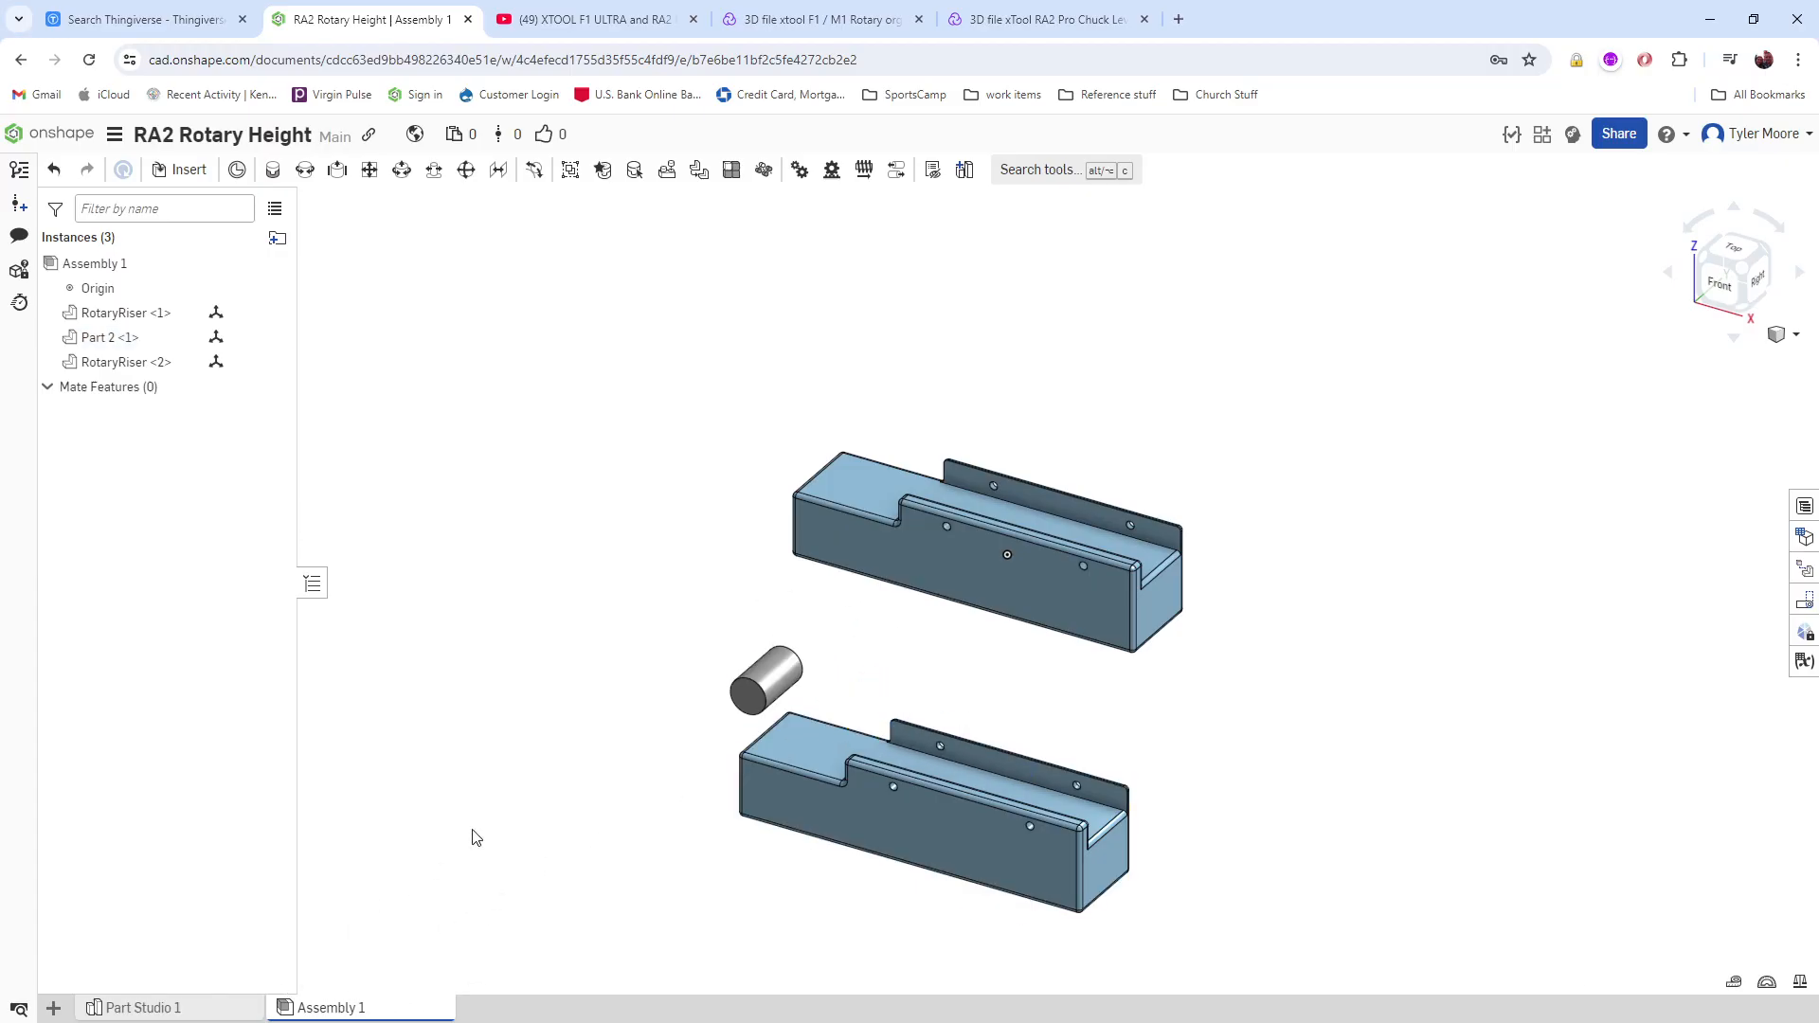
Step: Check the cylinder's position in Part Studio 1 and move its Assembly 1 instance about 5.17 in along the X axis
click(99, 1008)
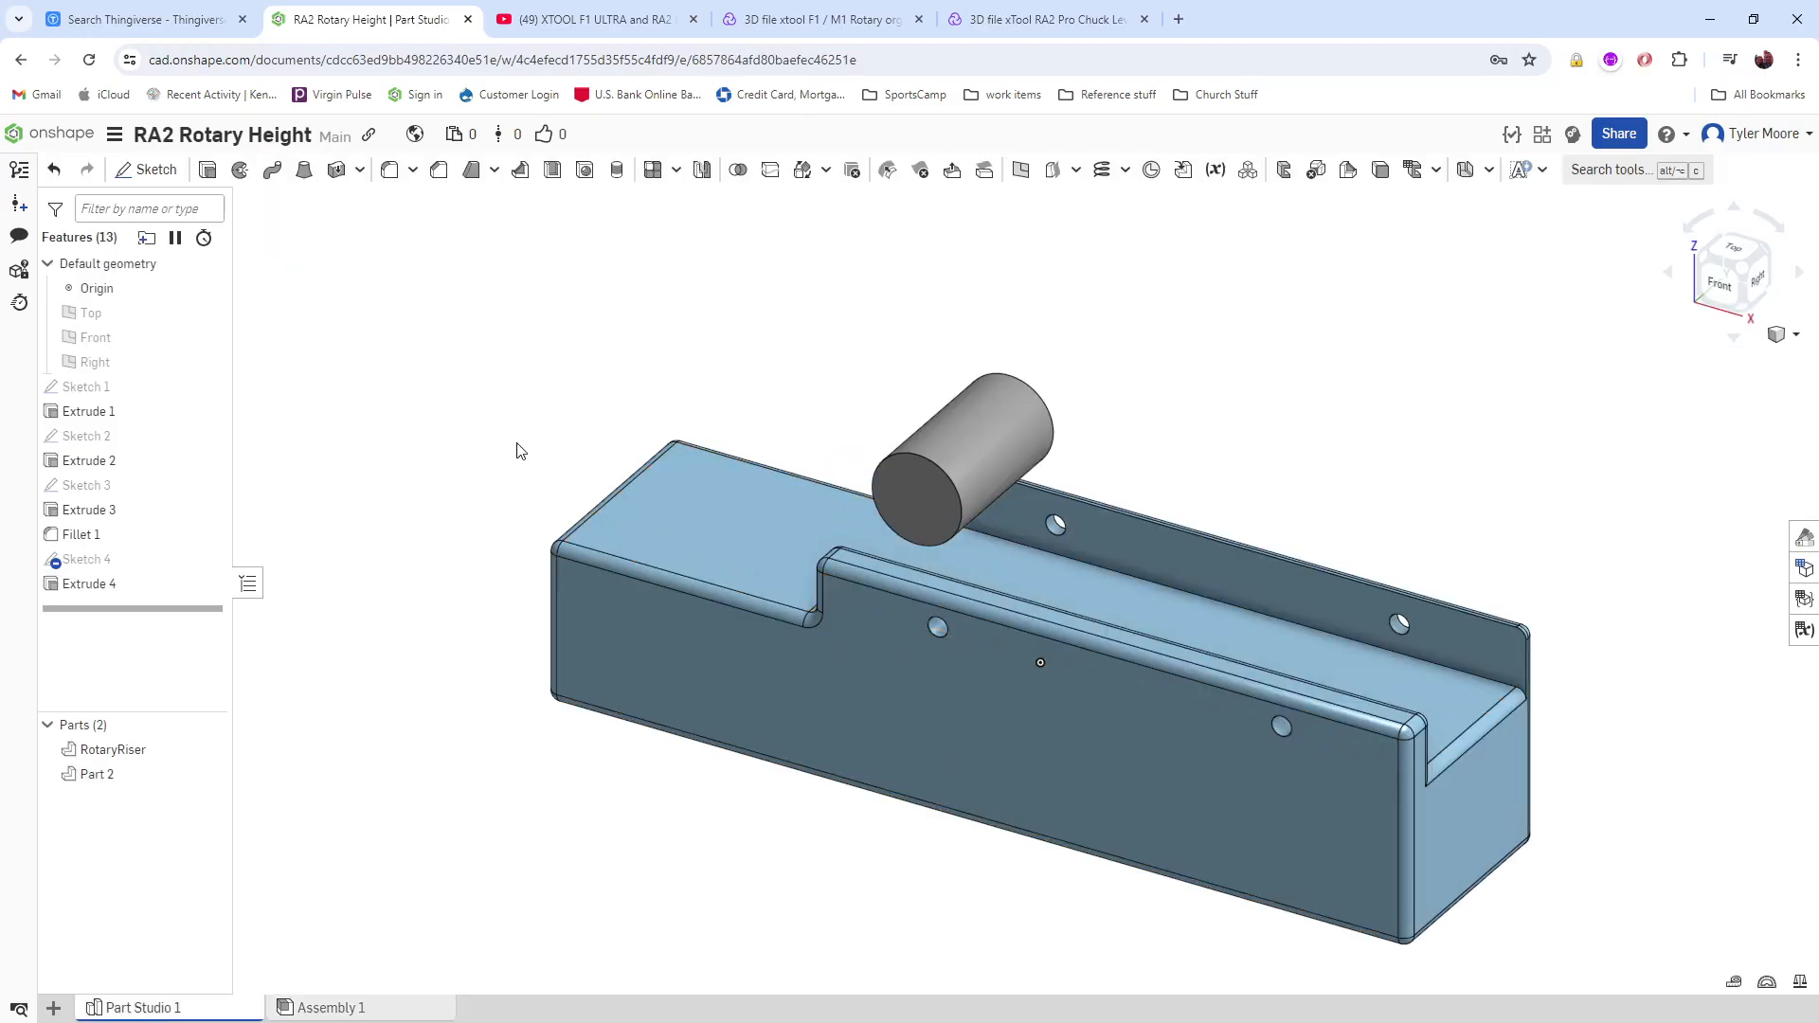
scroll(566, 485, down, 3)
scroll(455, 331, up, 1)
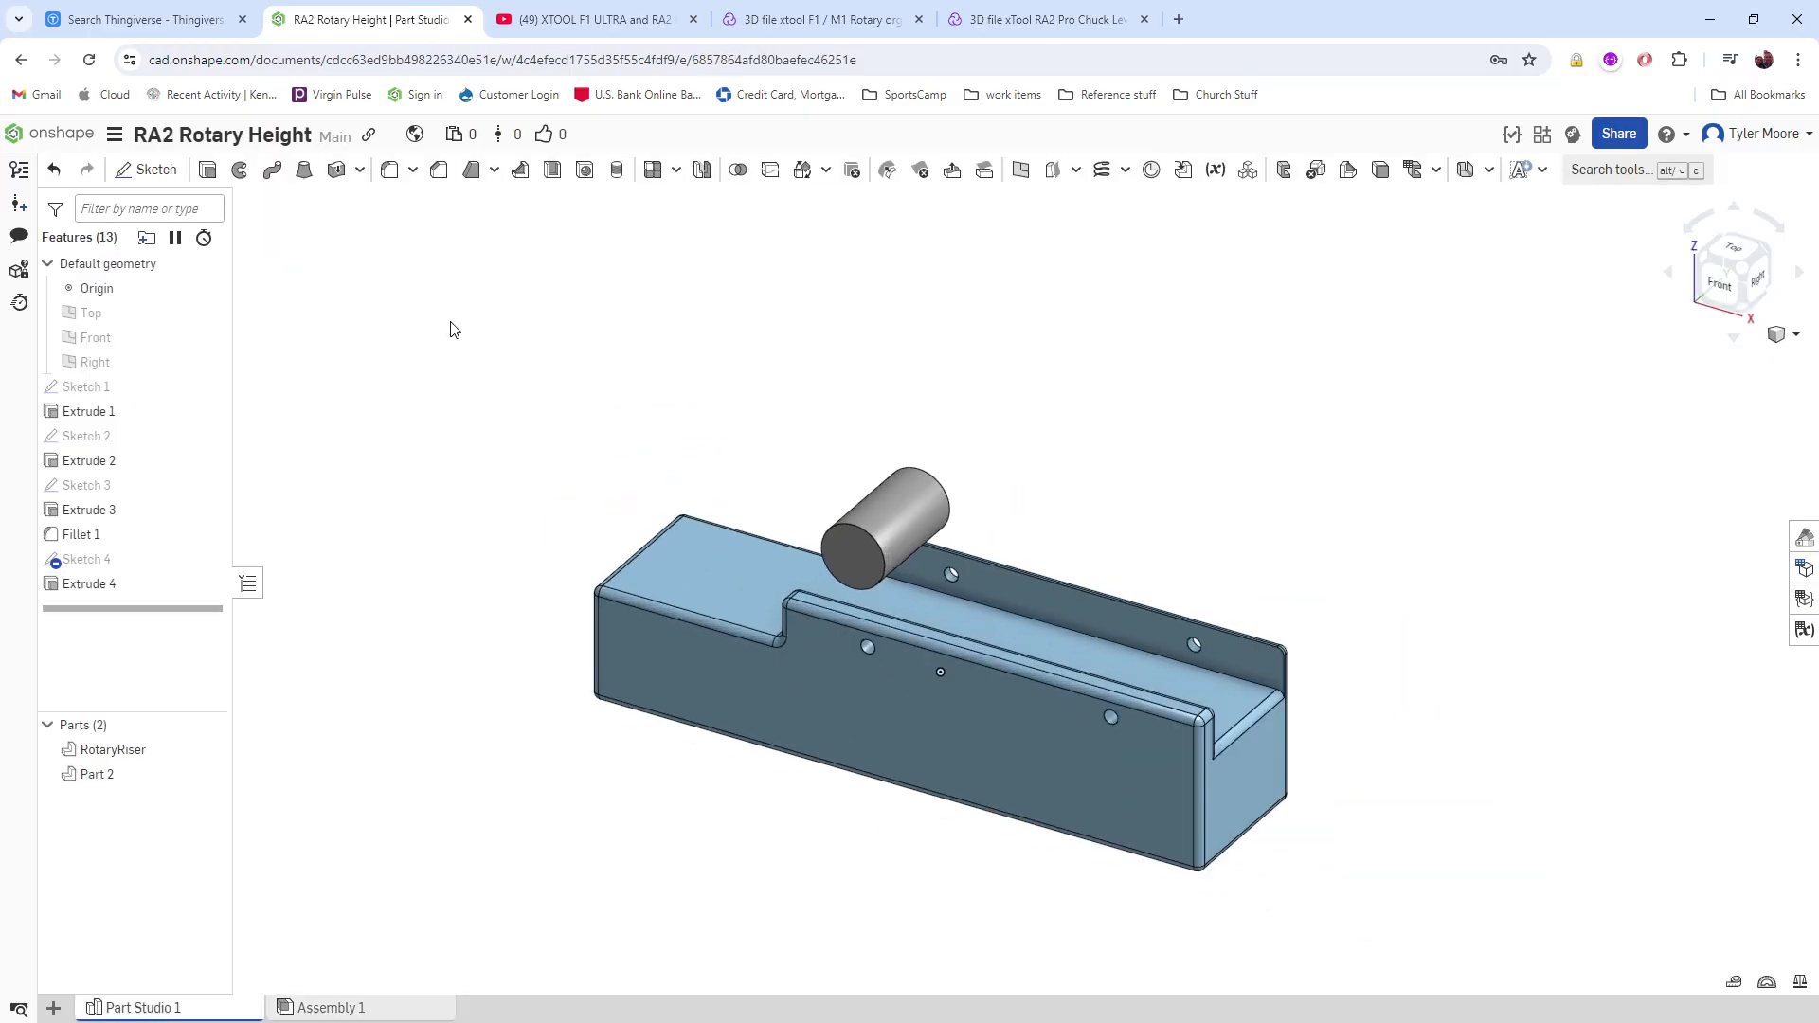
click(327, 1007)
click(810, 684)
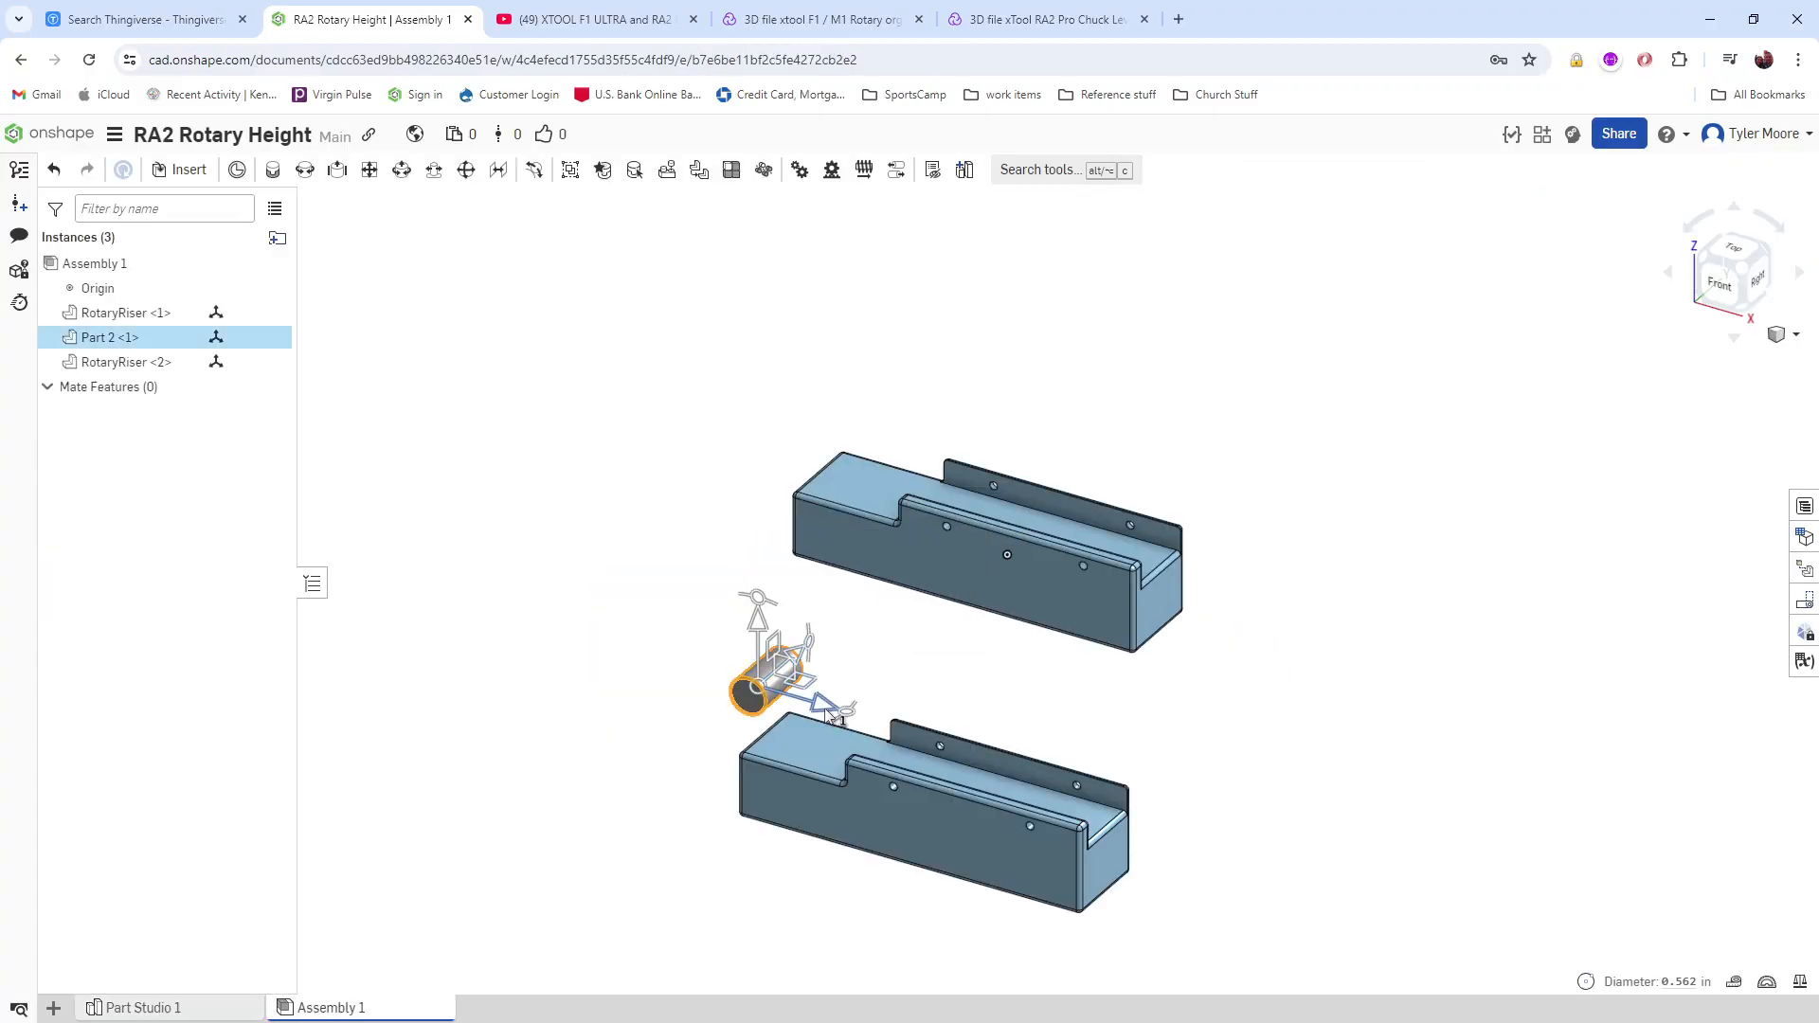
drag(810, 684, 1155, 779)
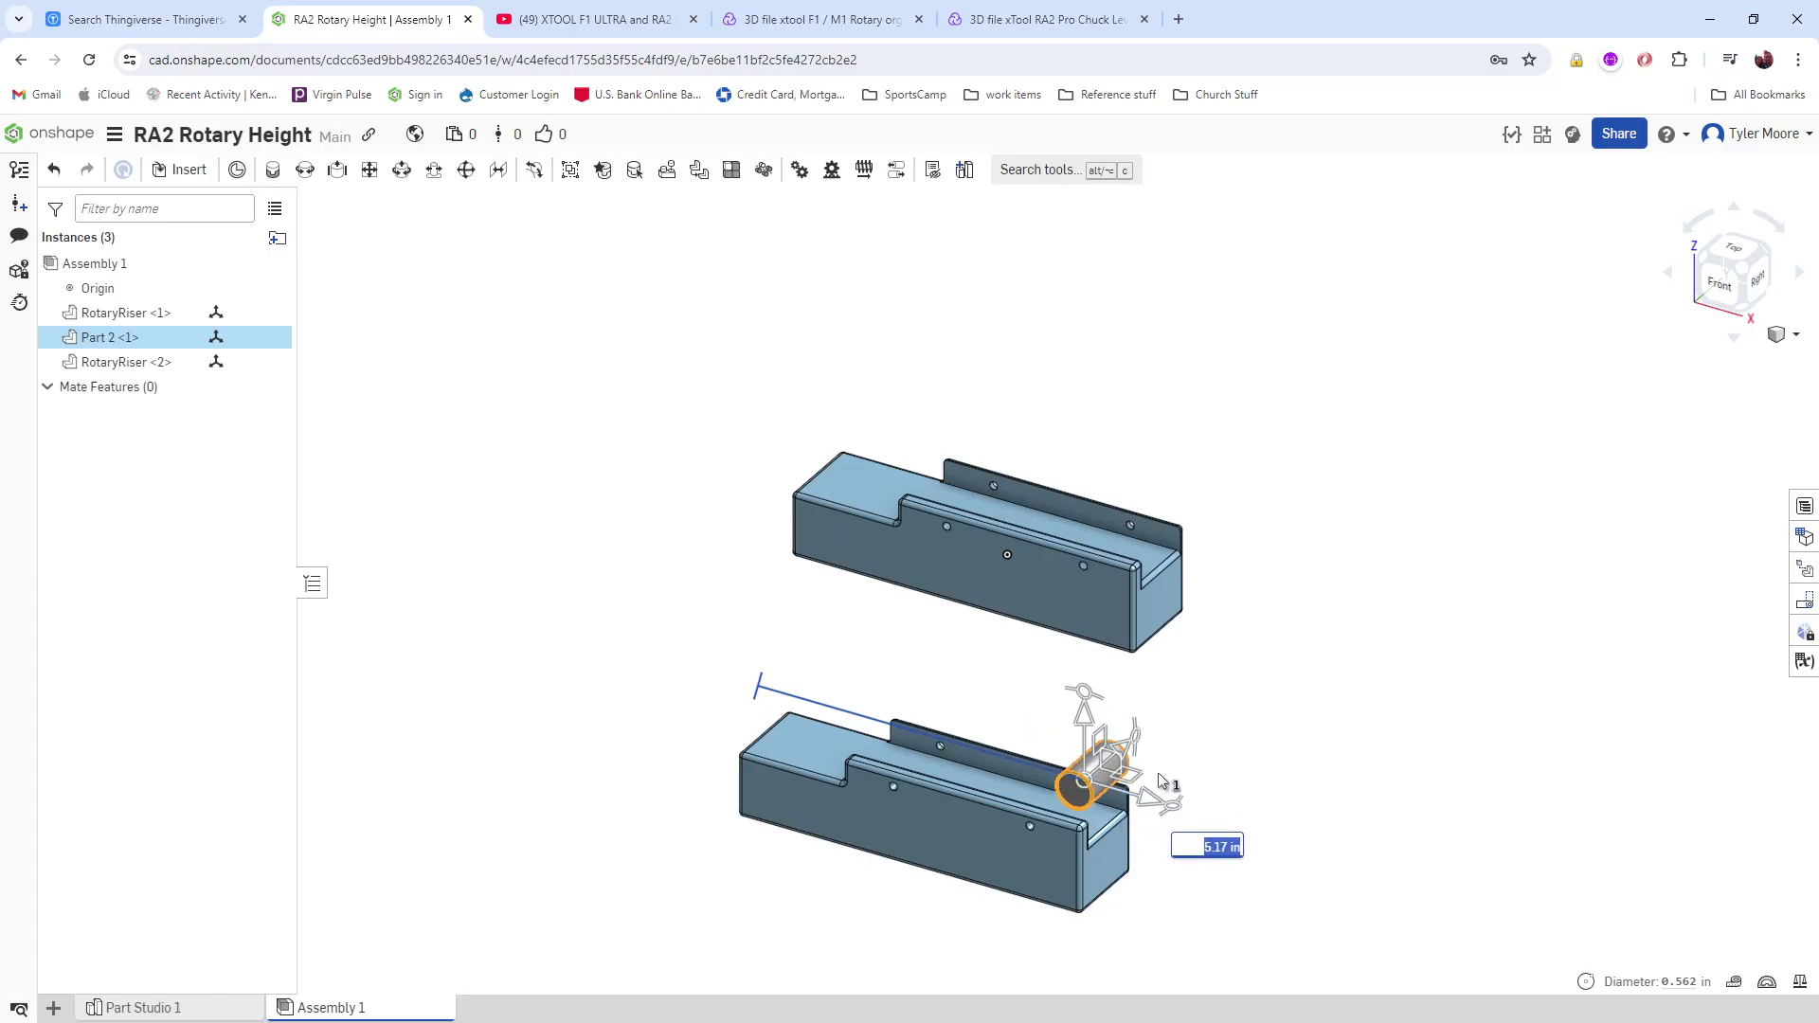
click(528, 520)
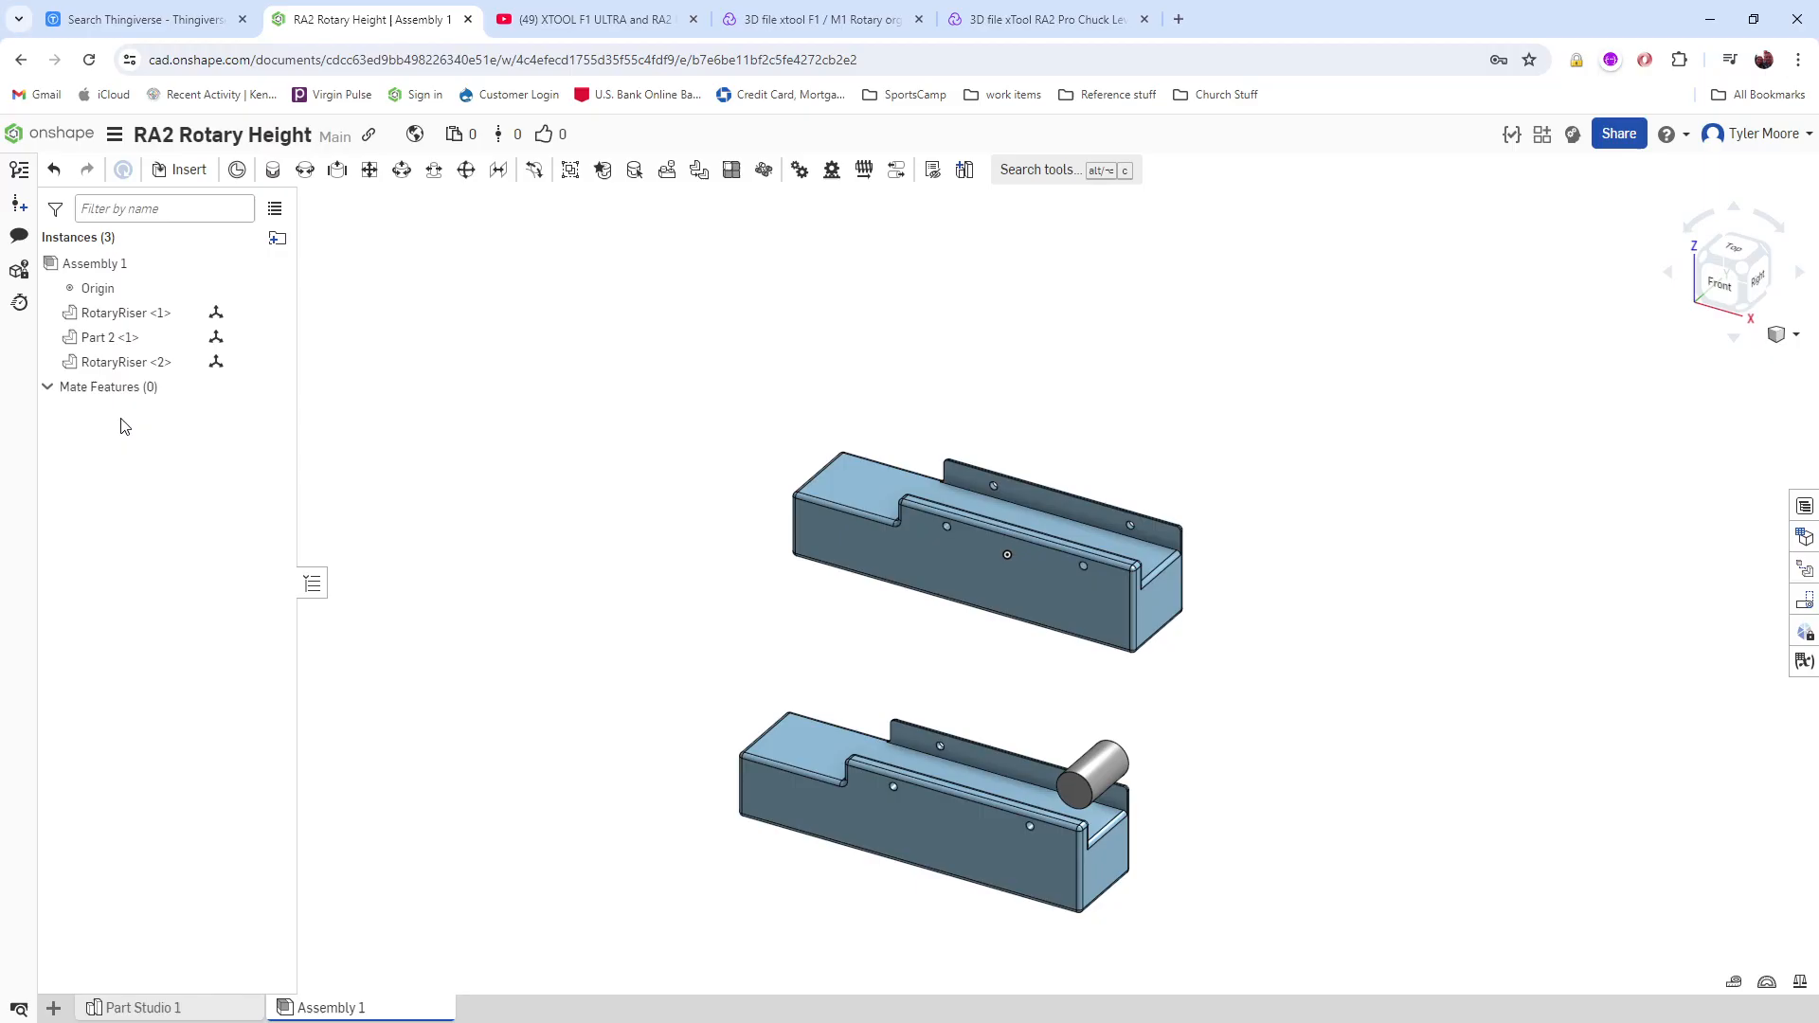
Step: Return to Part Studio 1 and review the operations available for Part 2 and the block's front face
click(213, 1007)
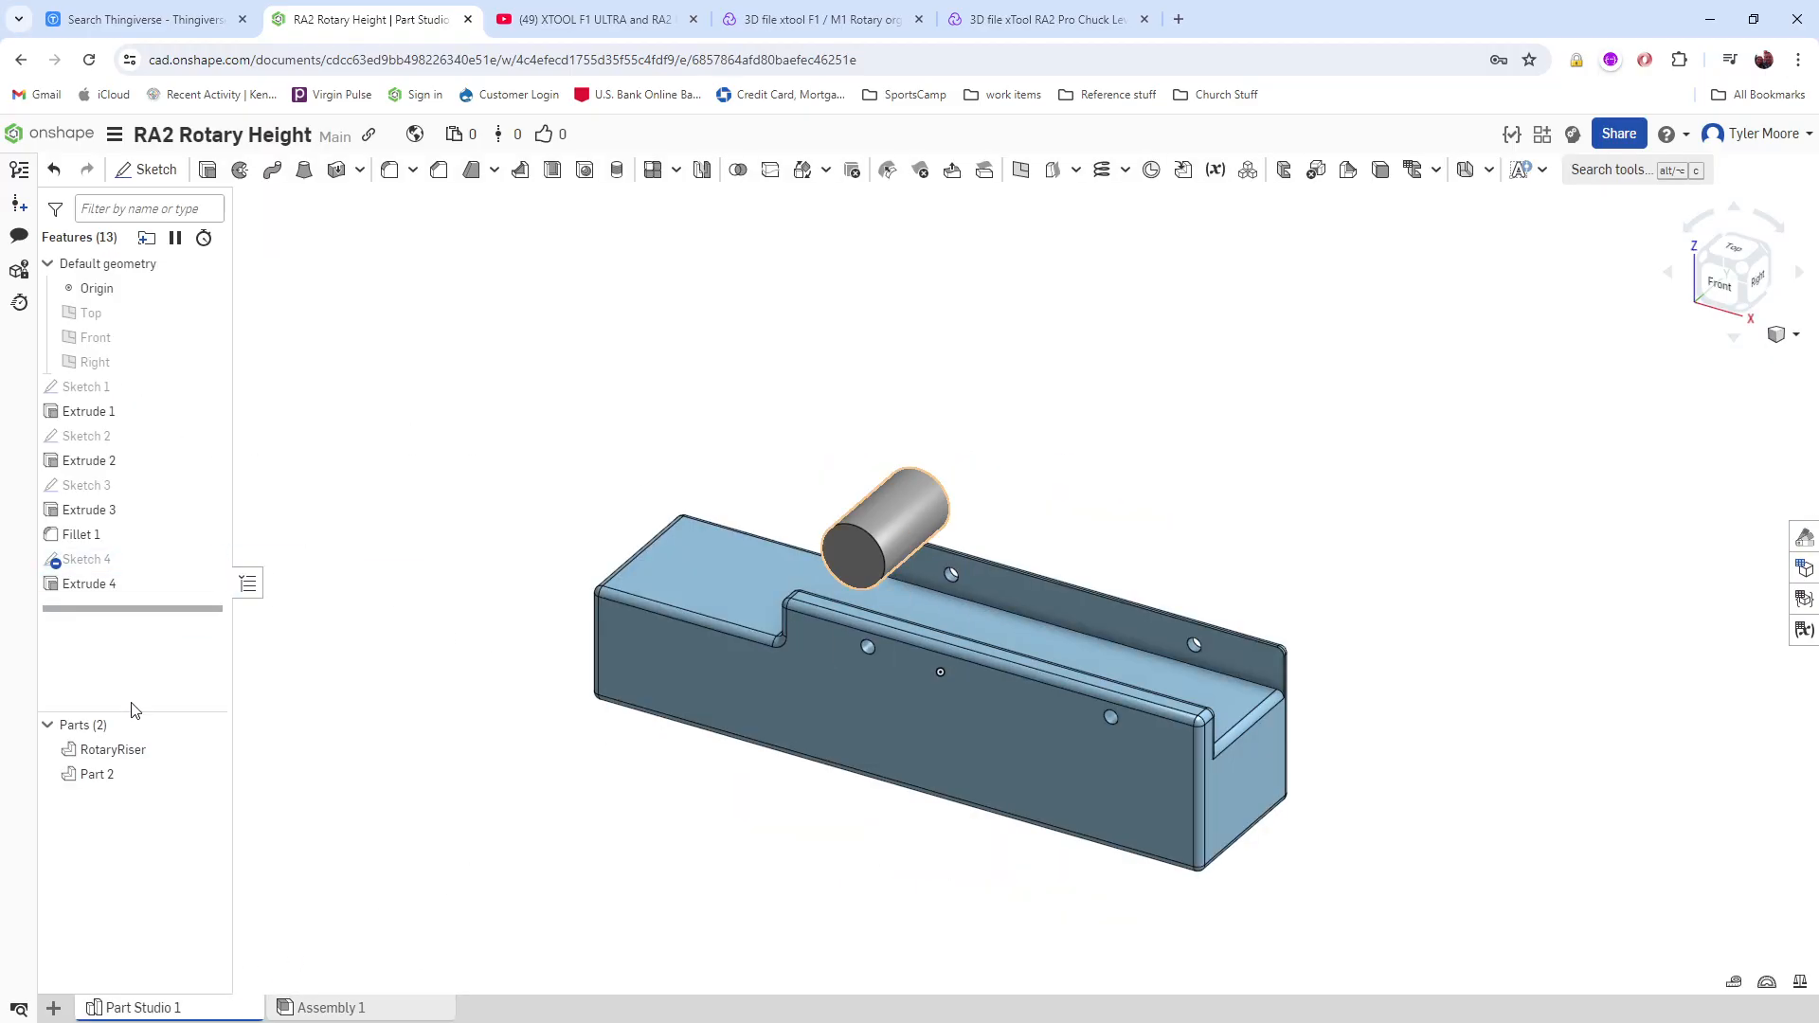
click(175, 774)
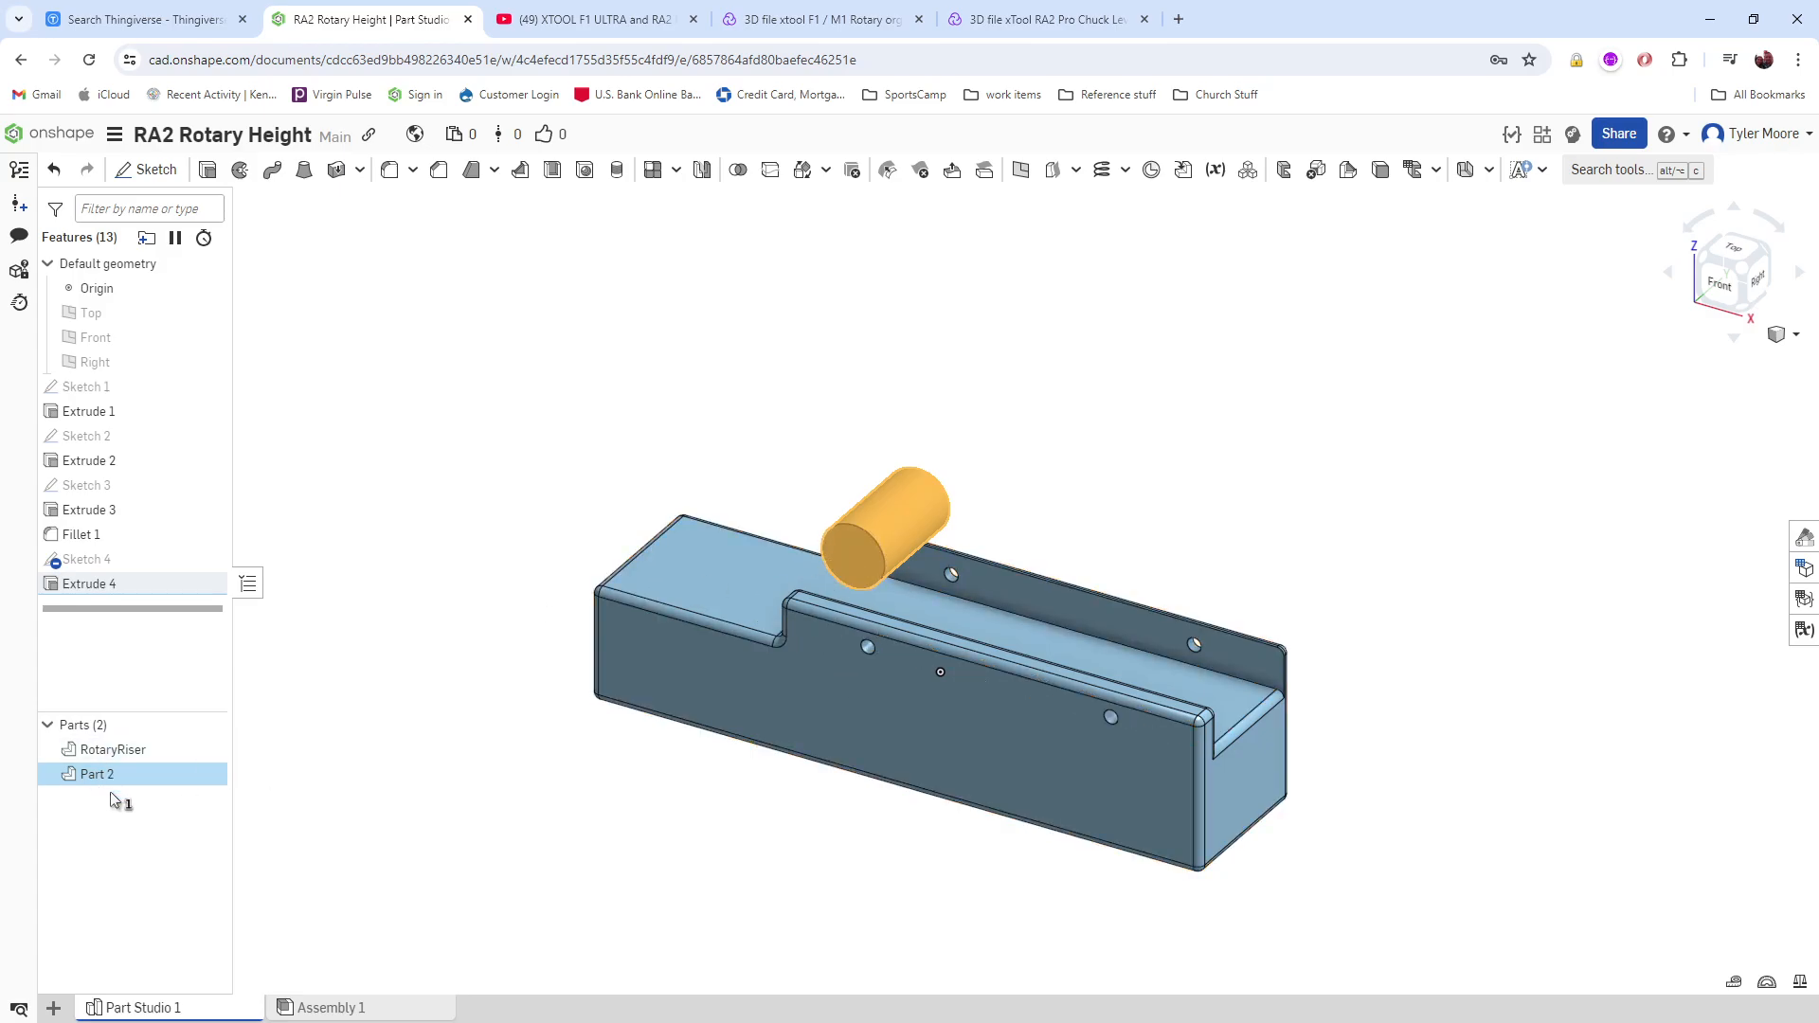
click(843, 691)
right_click(894, 712)
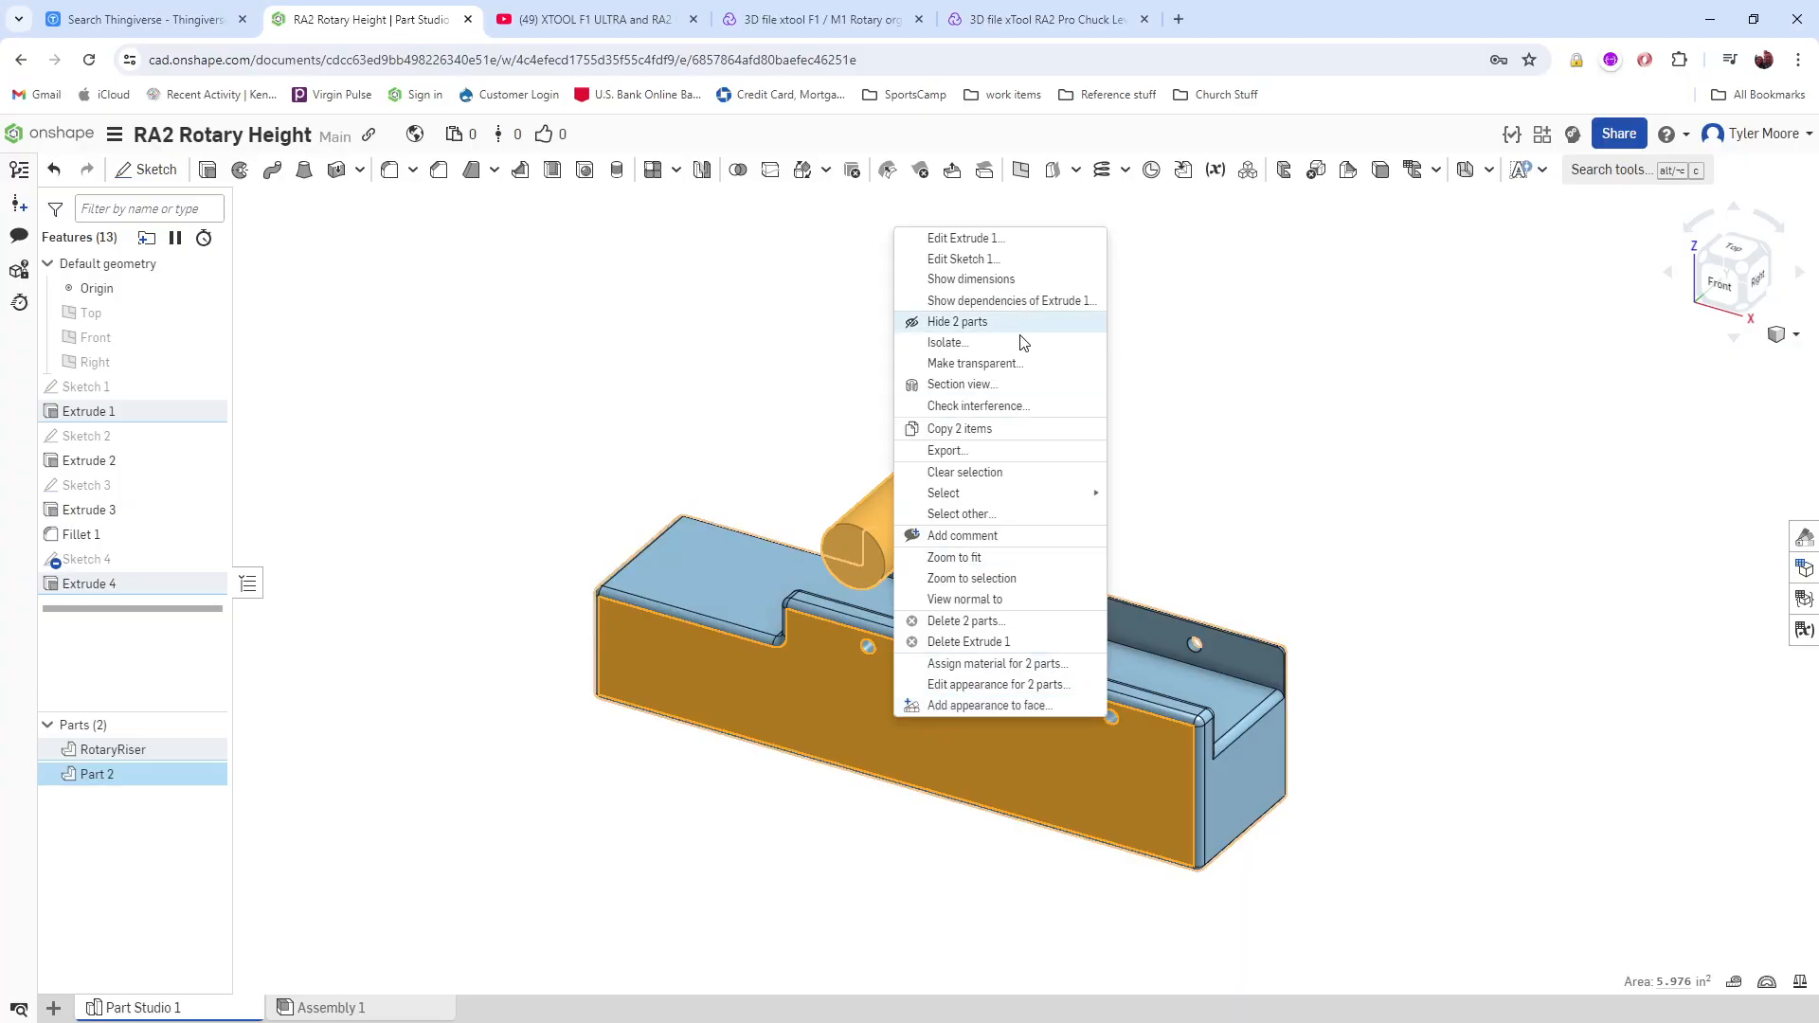
click(706, 283)
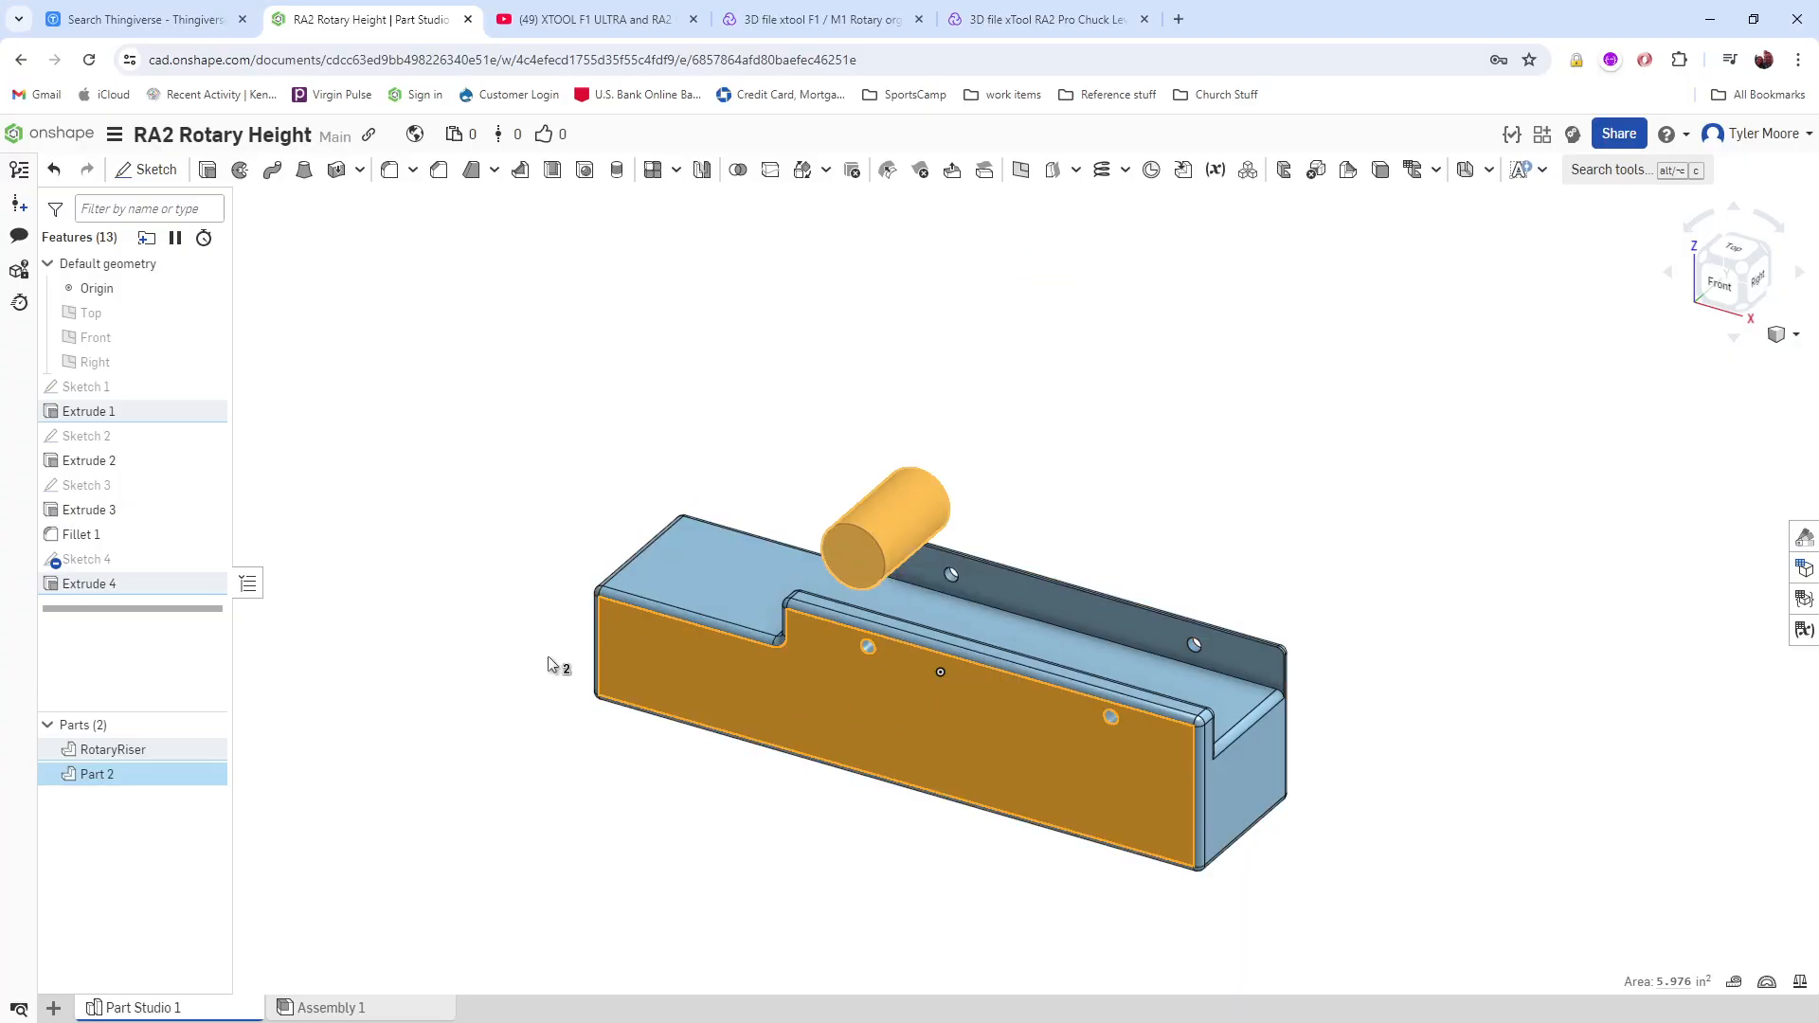
click(547, 663)
Step: Start a sketch on the block's front face and draw a circle near the middle of its length
right_click(709, 679)
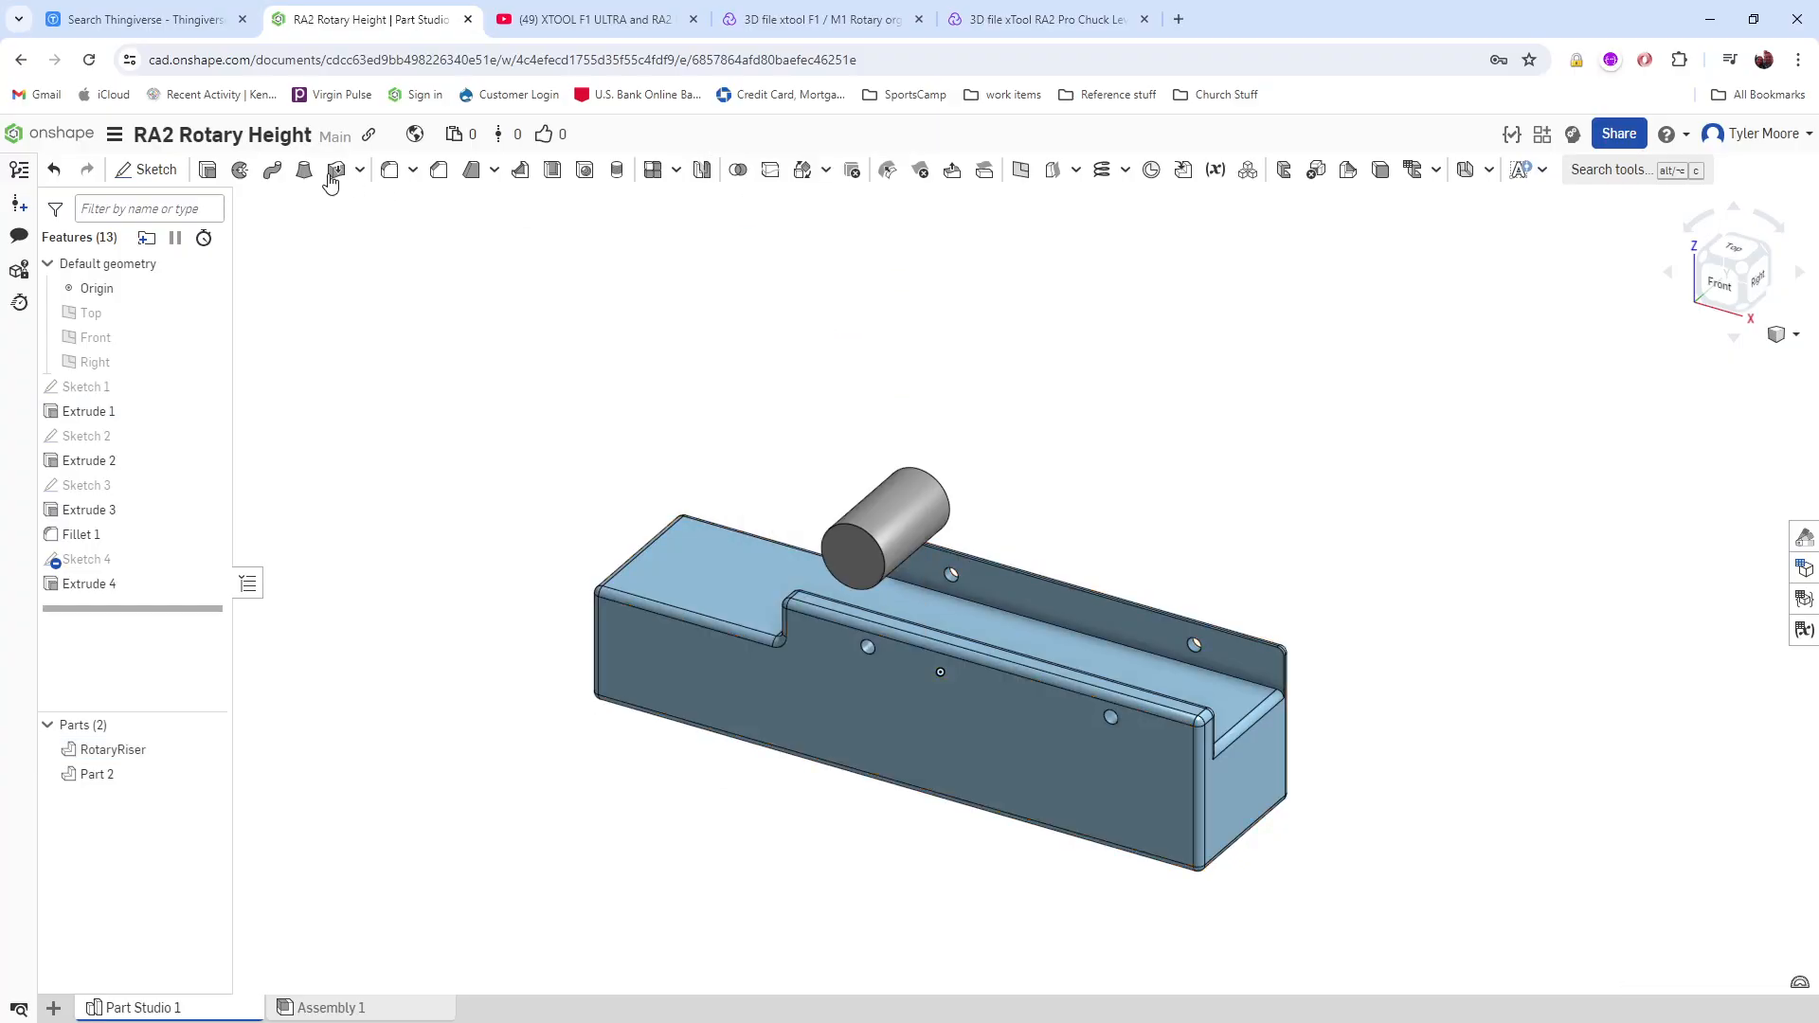
key(shift+s)
click(290, 170)
click(915, 727)
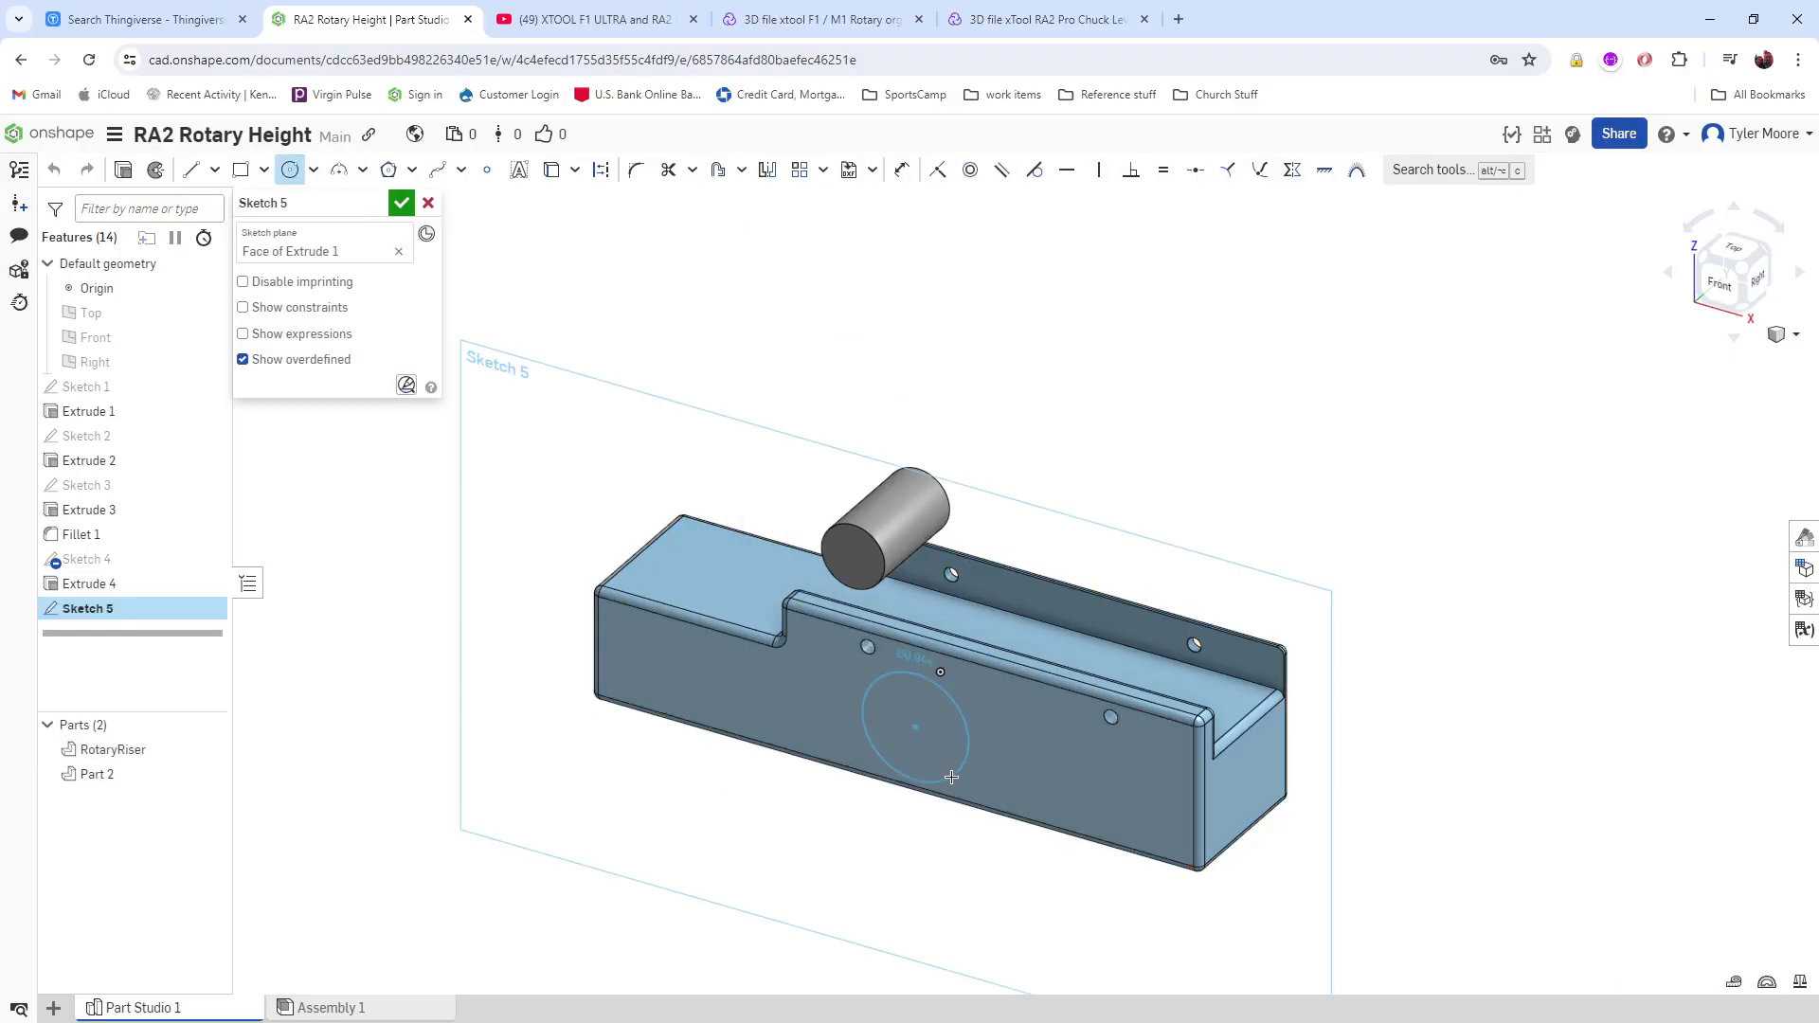
click(951, 777)
Step: Preview a 1 in Blind extrusion of the front-face circle, first added to RotaryRiser and also as a new part, and cancel it
click(123, 169)
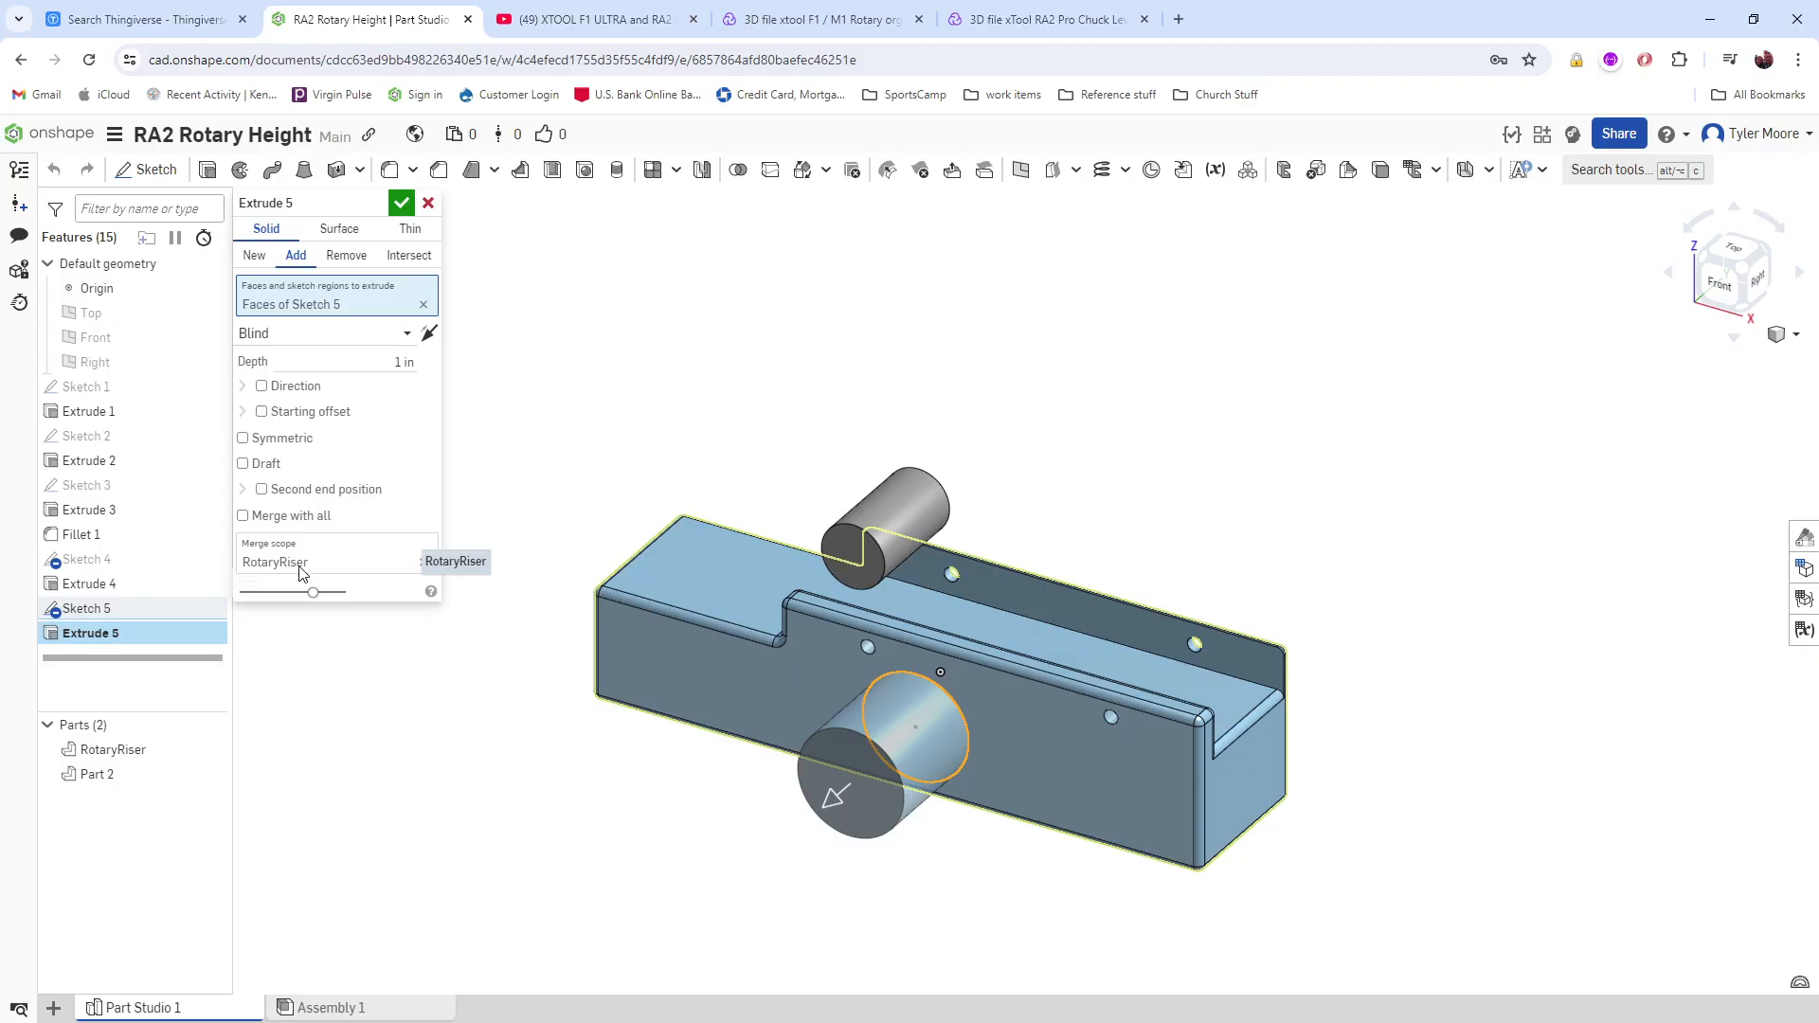
click(254, 258)
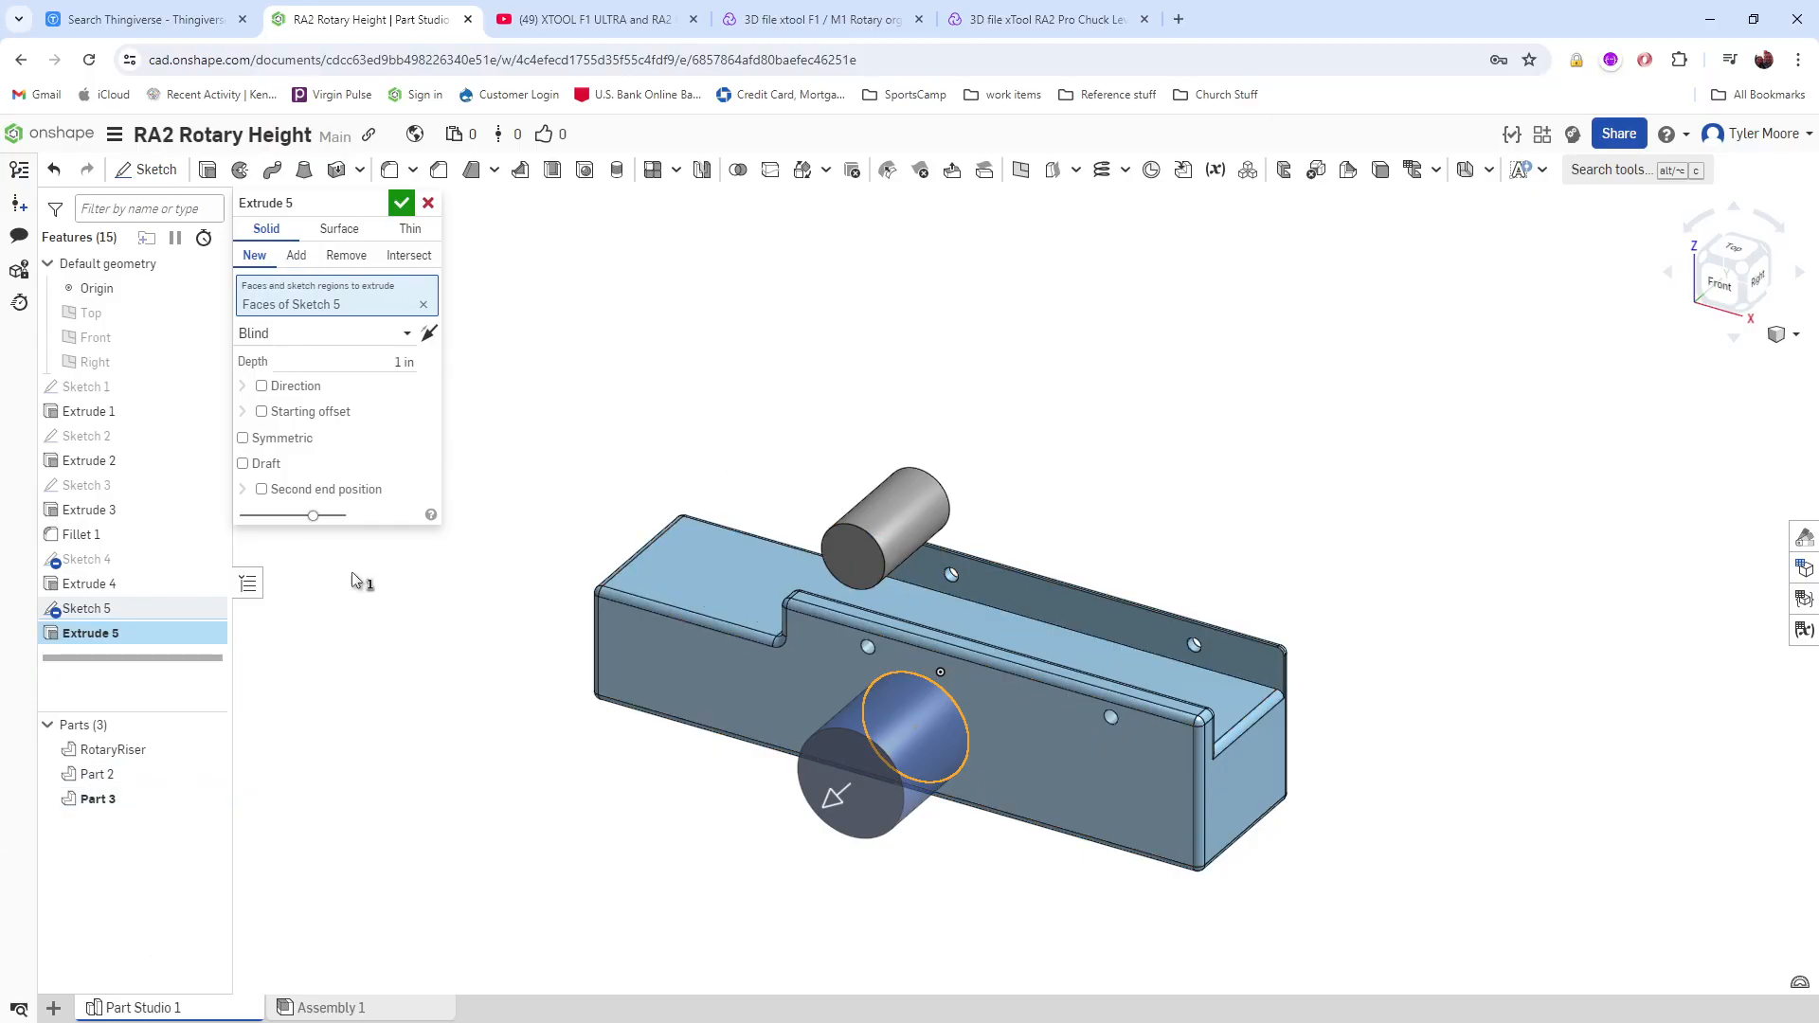
click(434, 201)
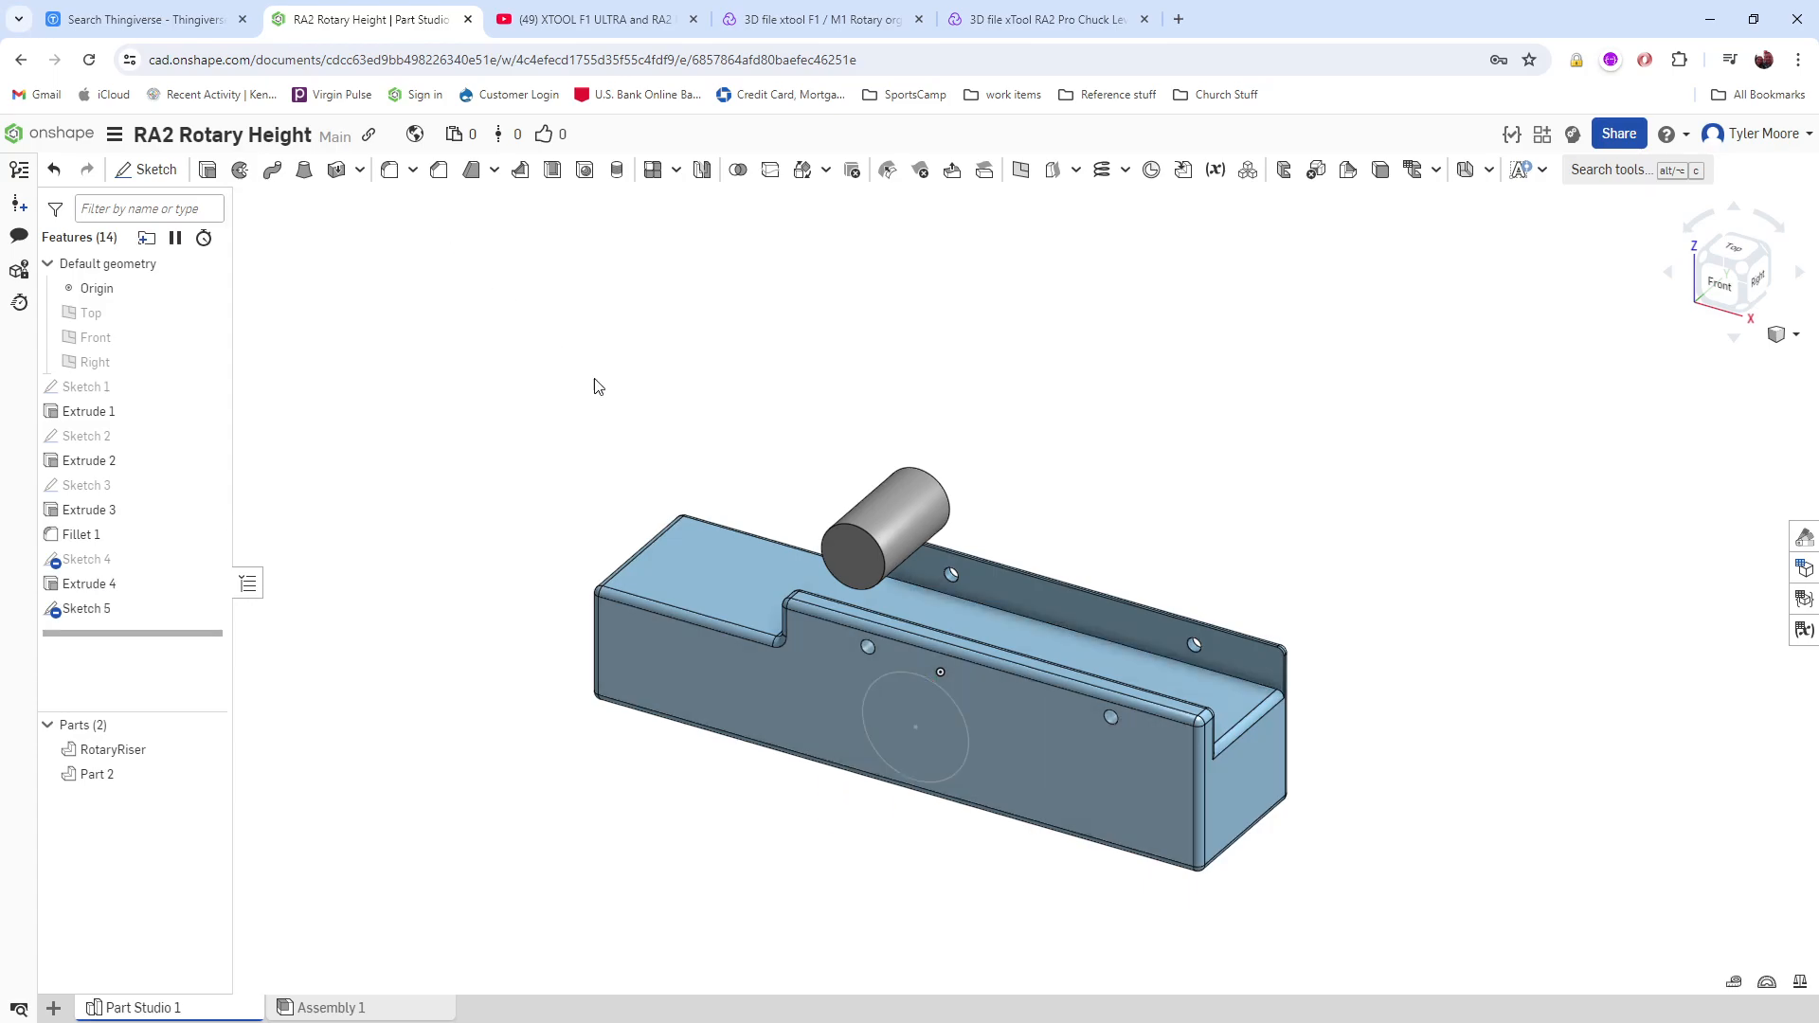
Step: Delete the front-face circle sketch, along with Extrude 4 and Sketch 4 that form the cylinder
click(115, 614)
key(Delete)
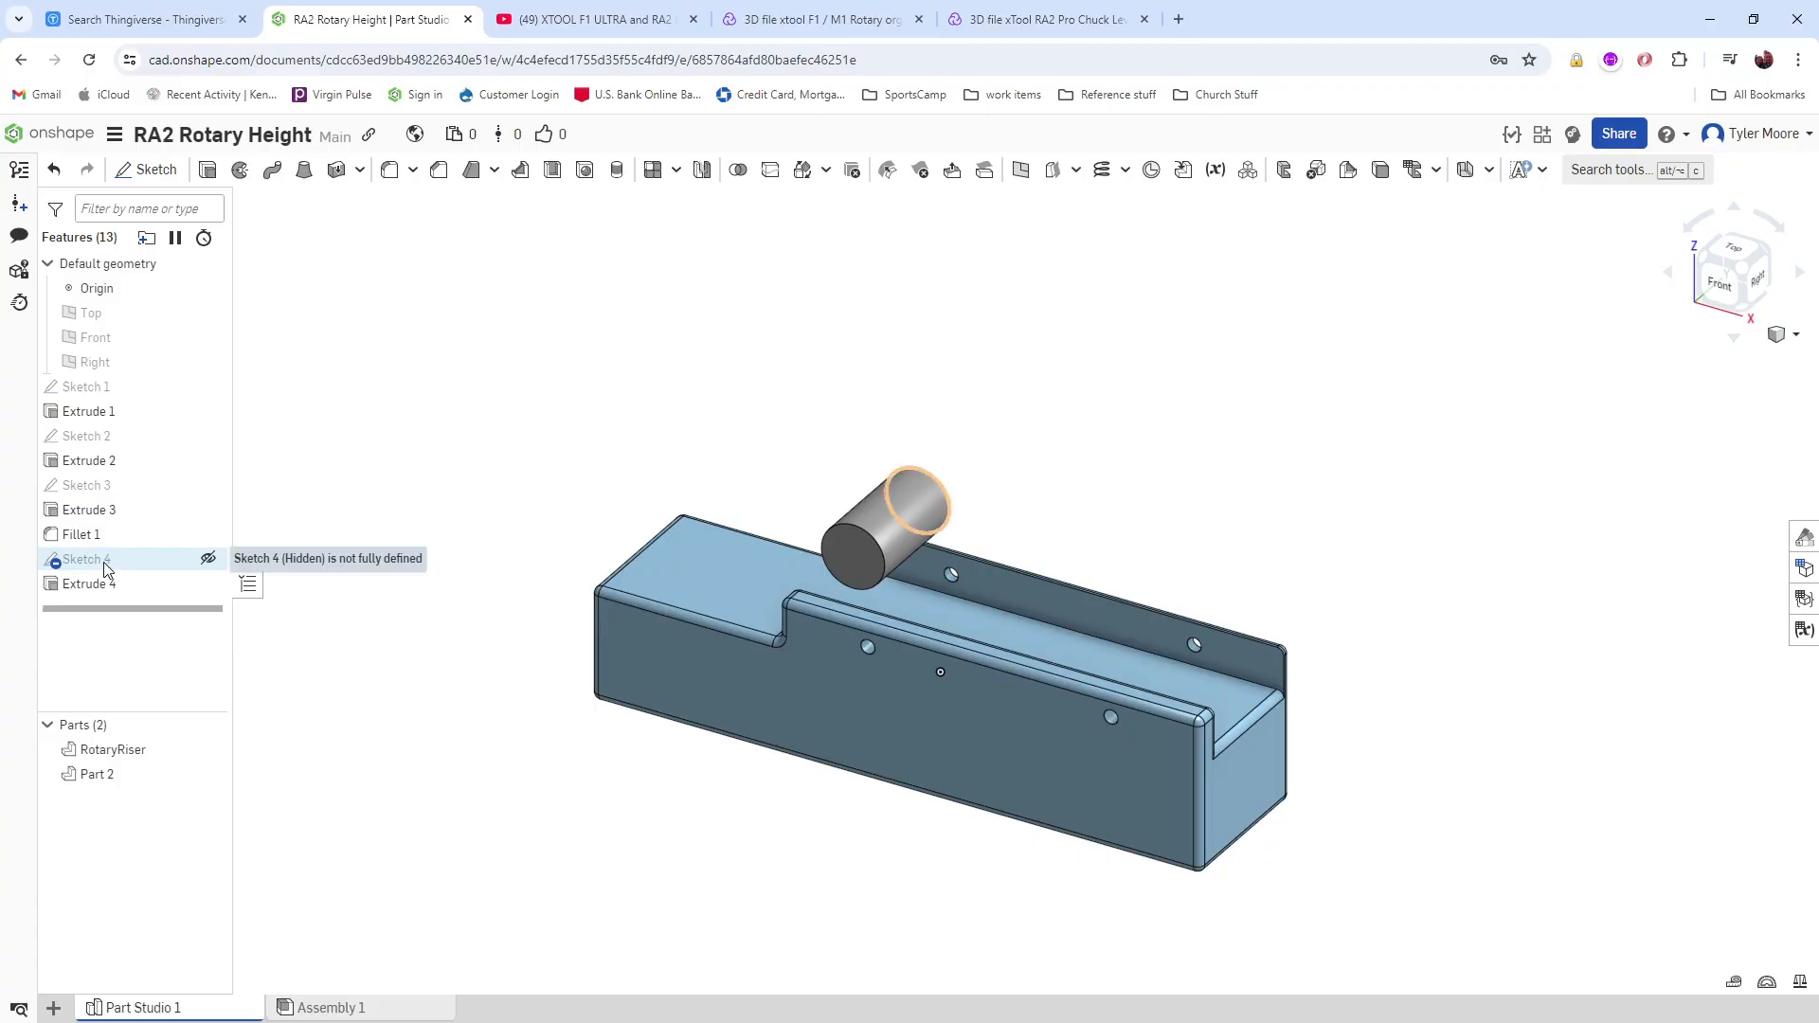
click(104, 561)
key(Delete)
click(103, 558)
key(Delete)
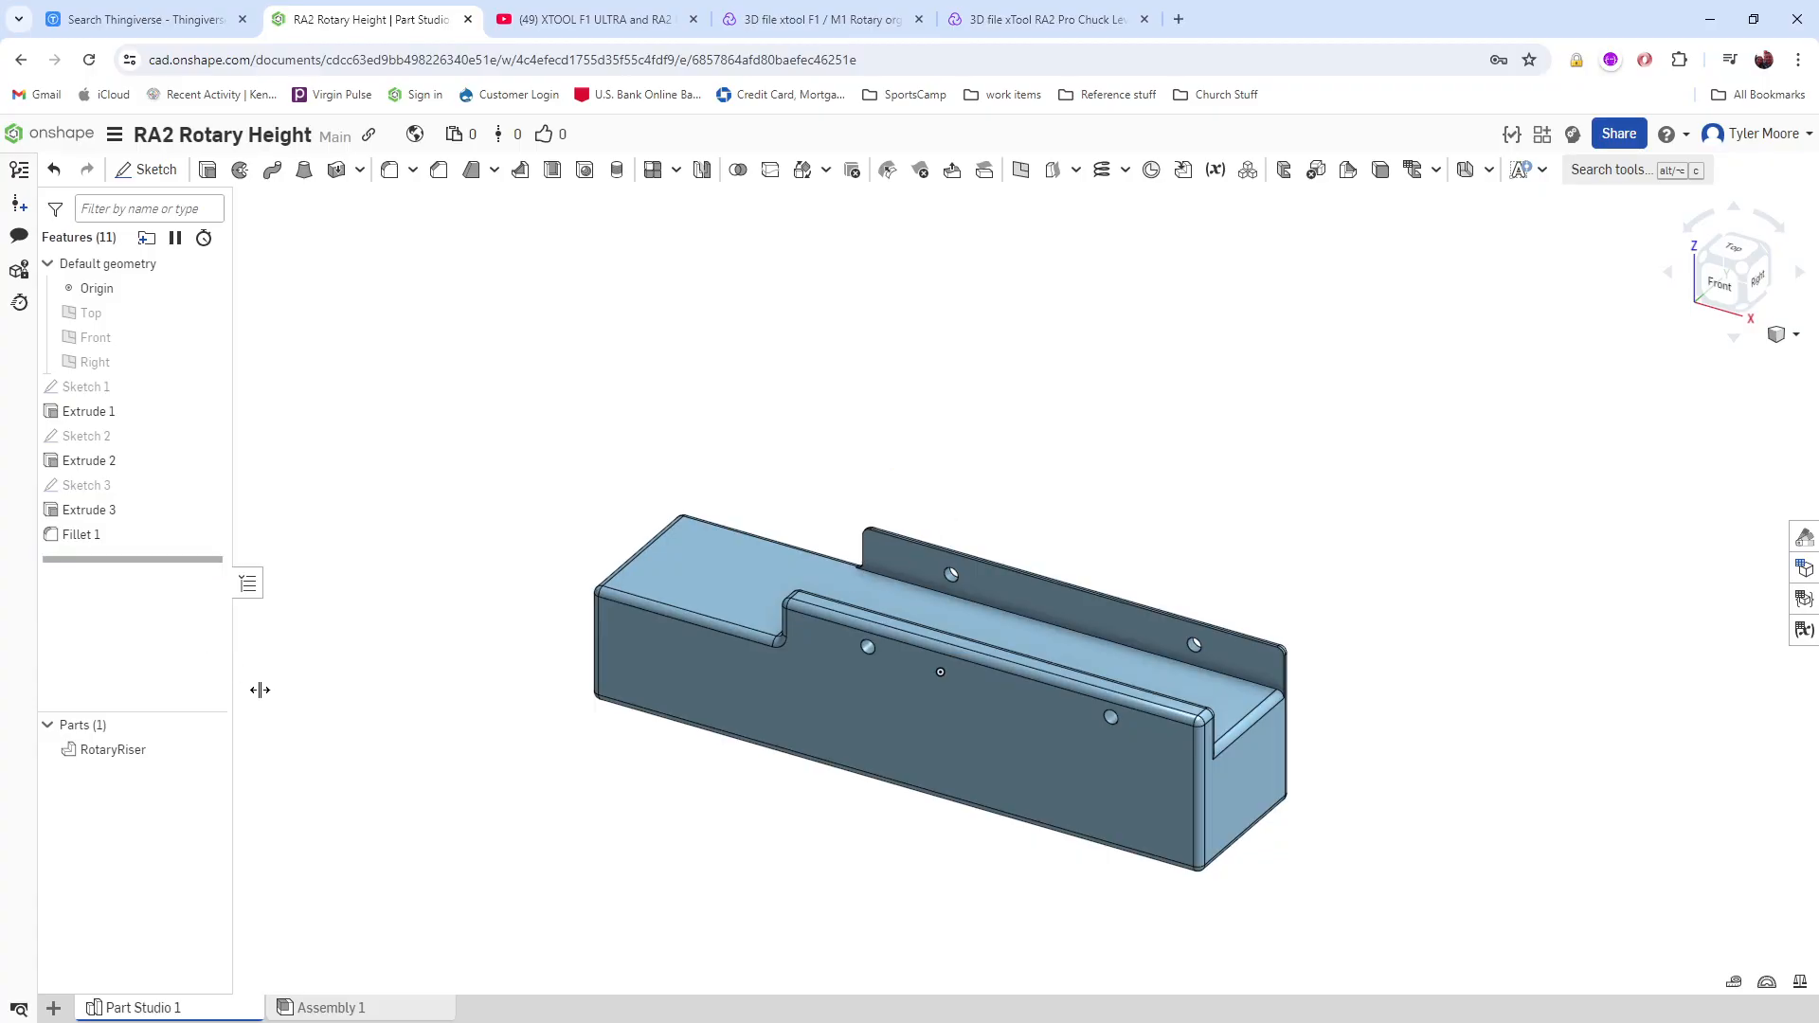
Step: Export the RotaryRiser part as a binary STL in millimeters at Fine resolution, with the file name RotaryRiser
right_click(129, 763)
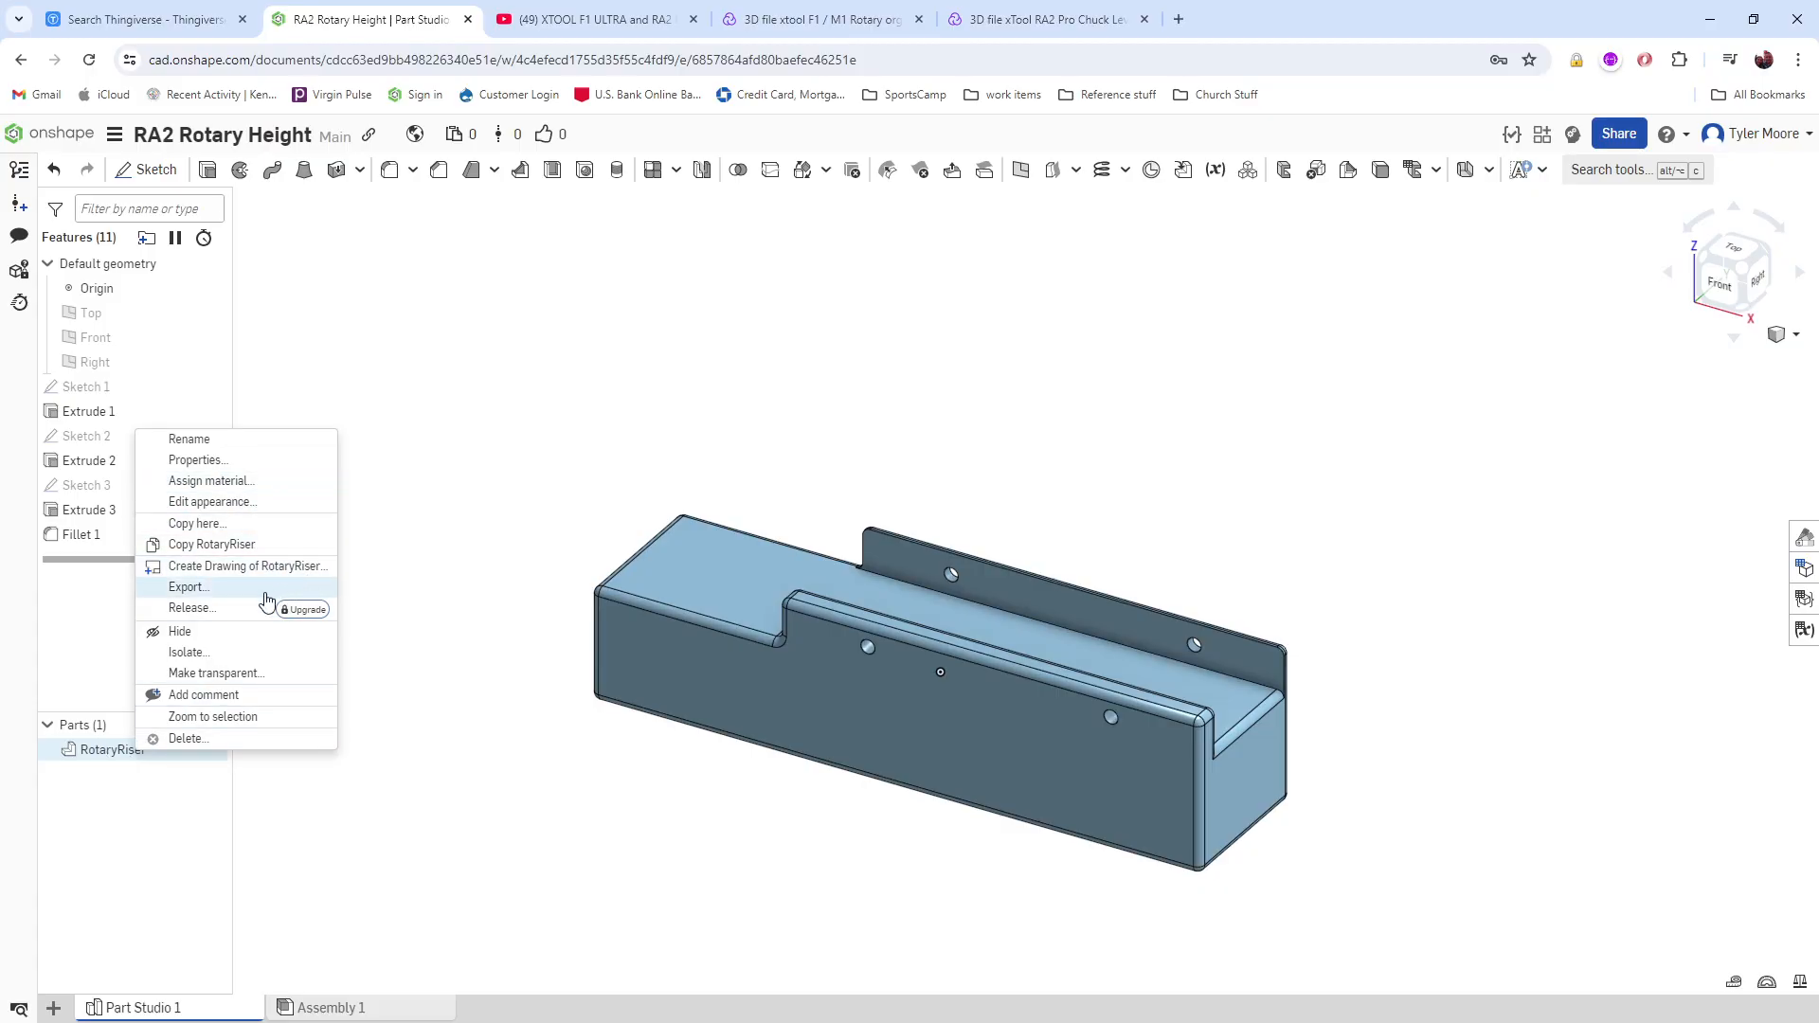
click(228, 588)
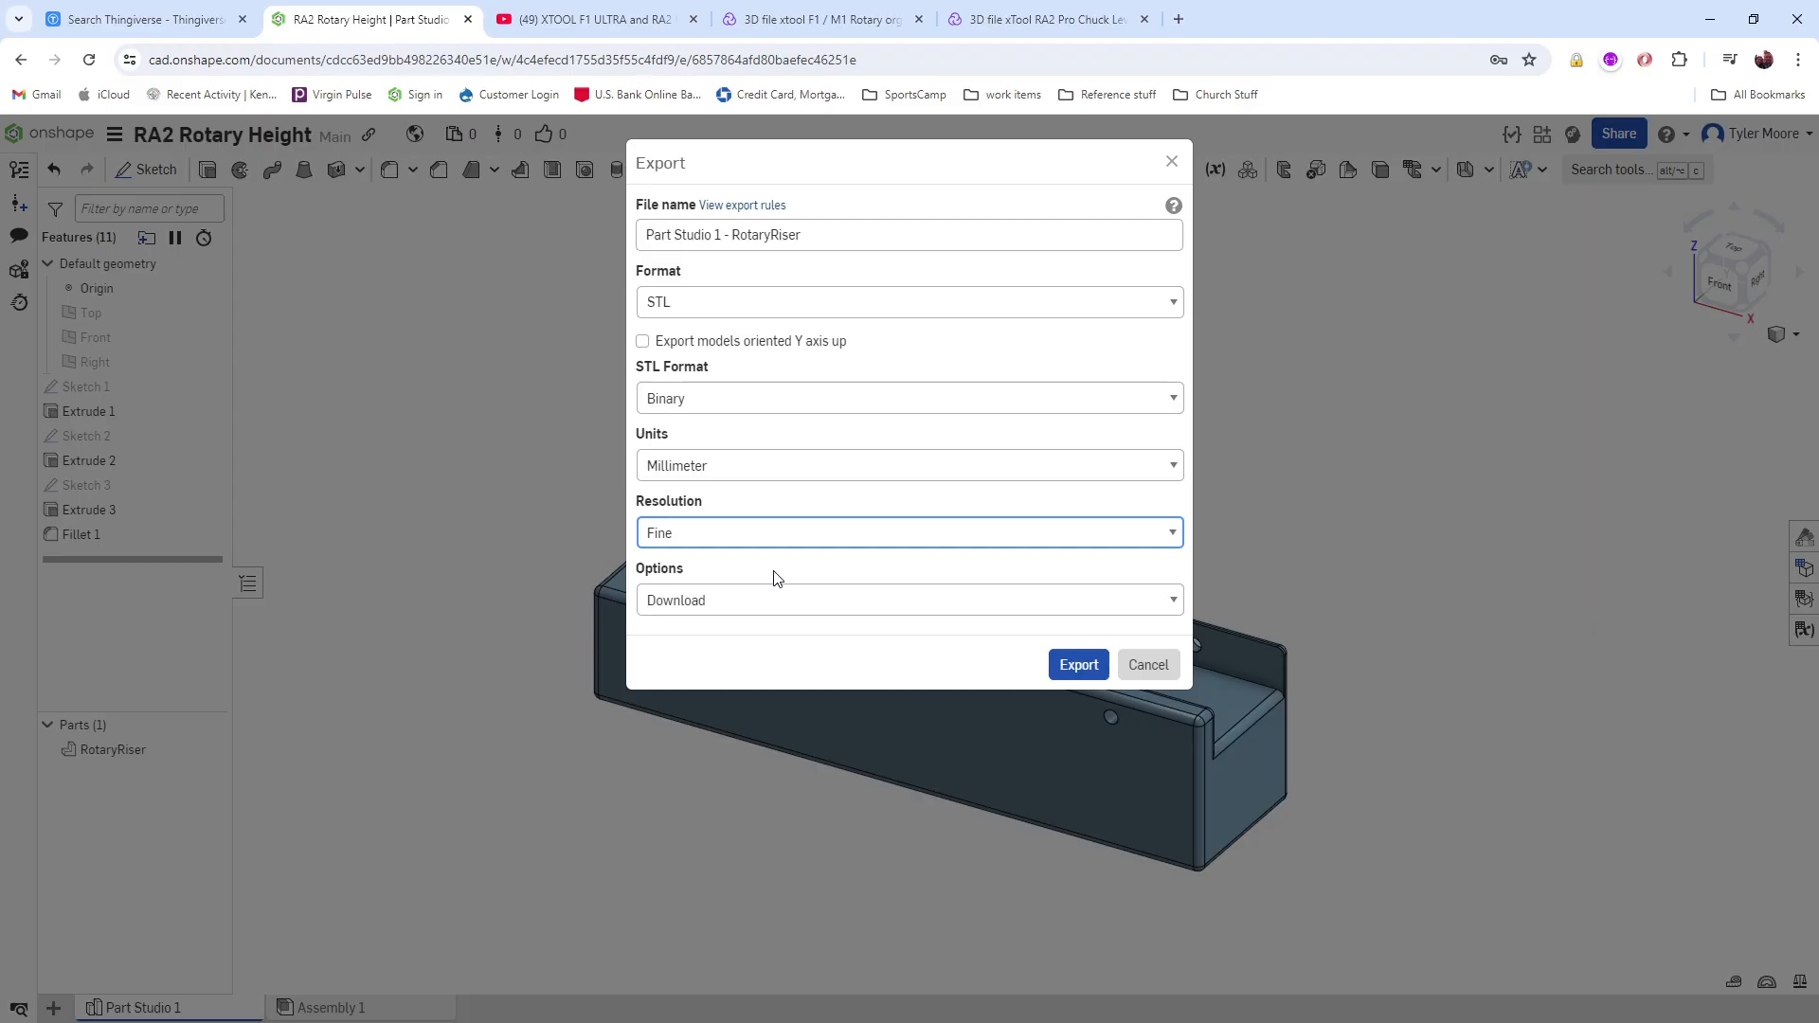
click(733, 235)
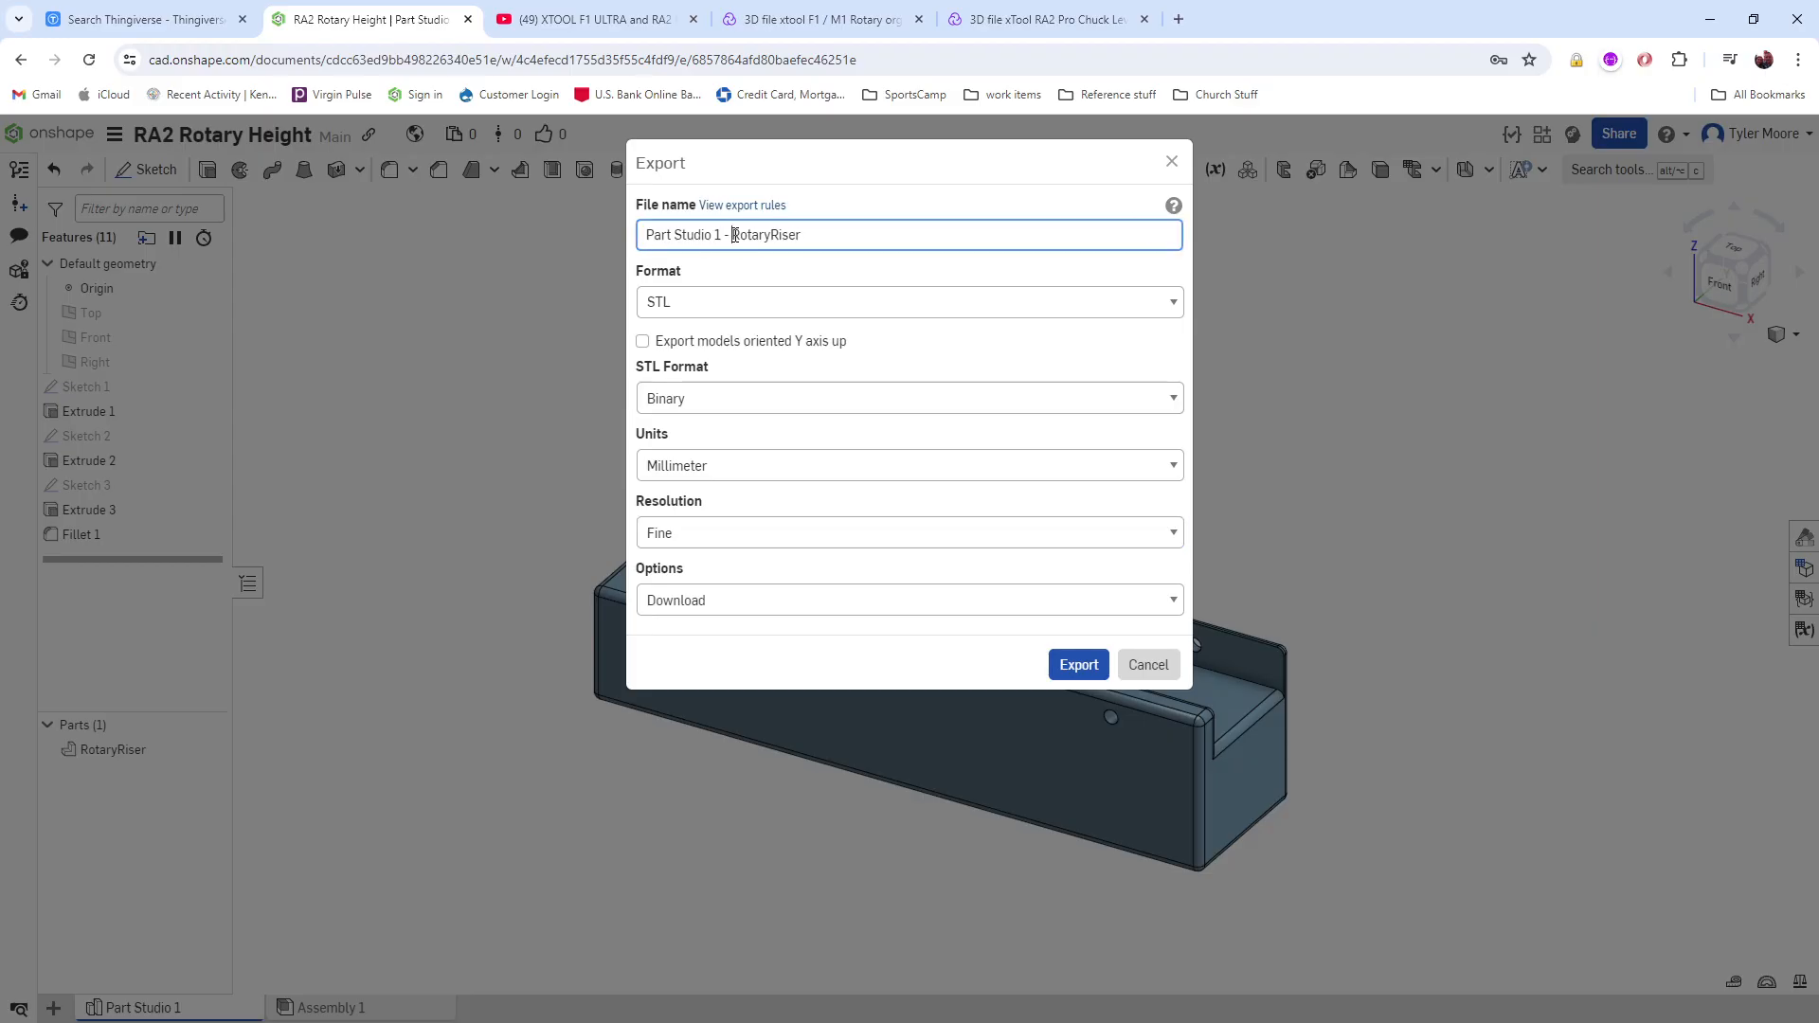
drag(733, 234, 611, 234)
key(BackSpace)
click(1078, 665)
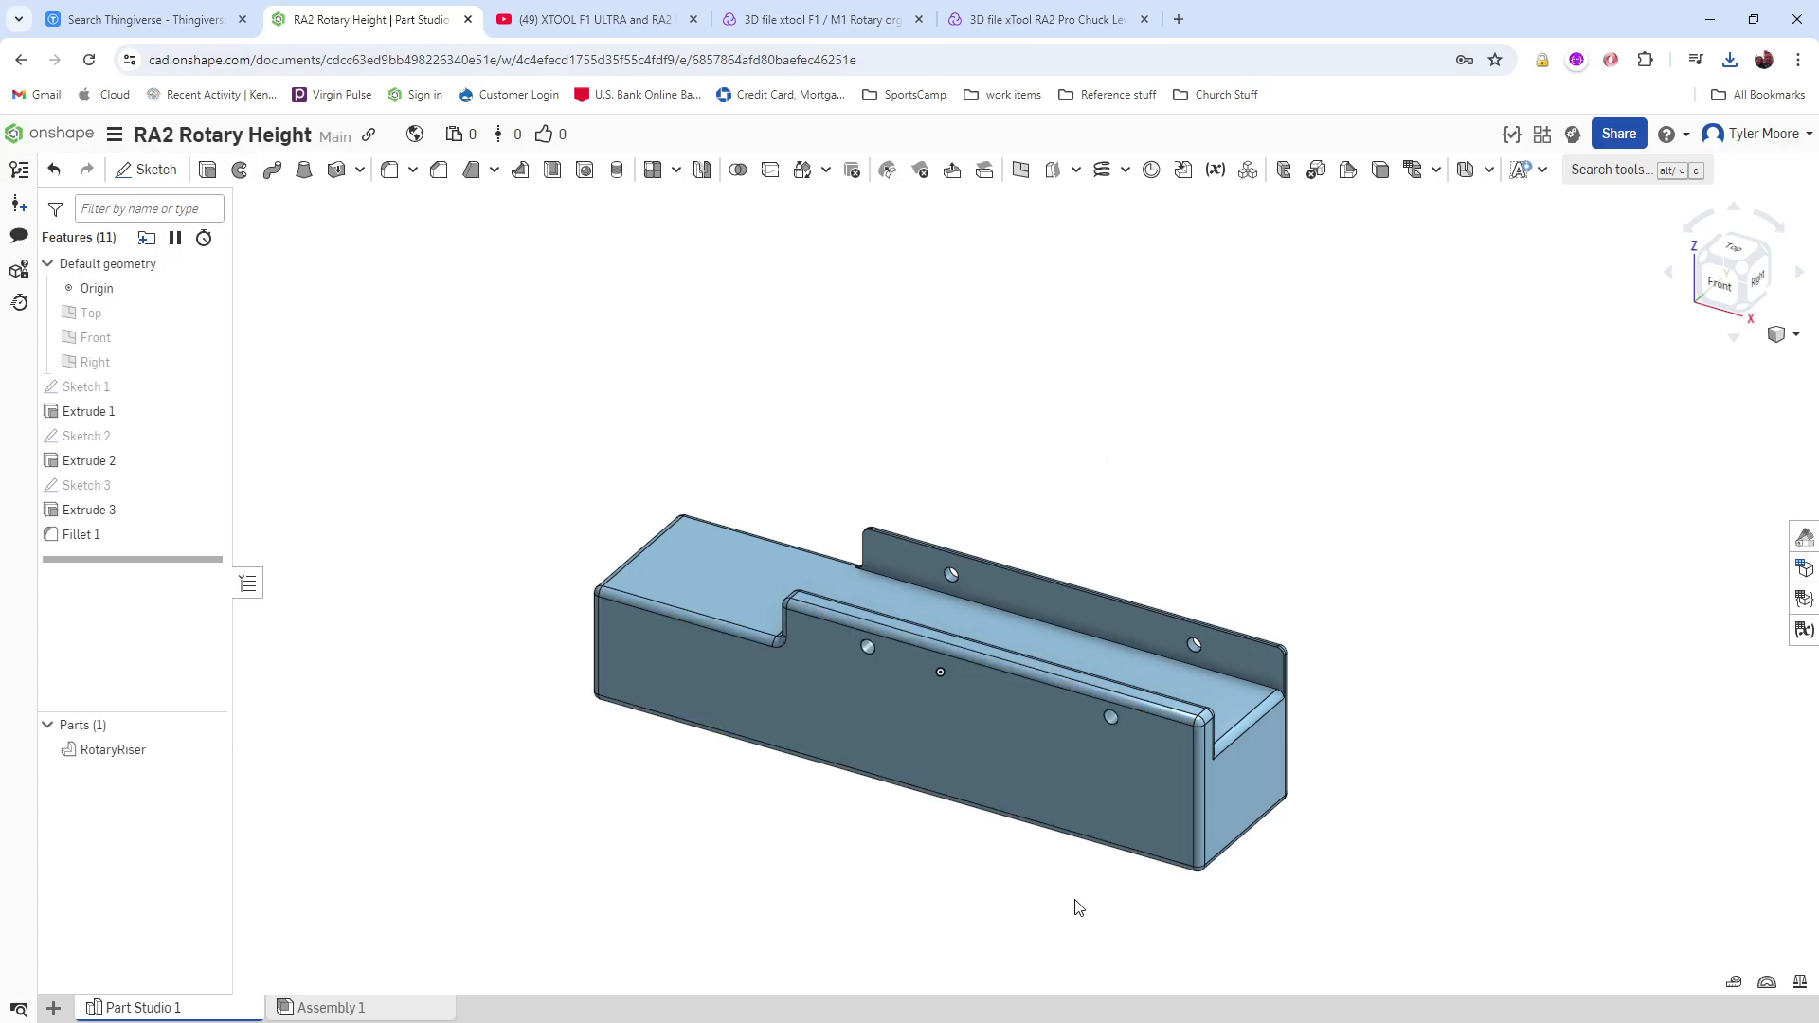
Step: Check Assembly 1 after the cylinder's deletion and return to Part Studio 1
scroll(1076, 900, up, 2)
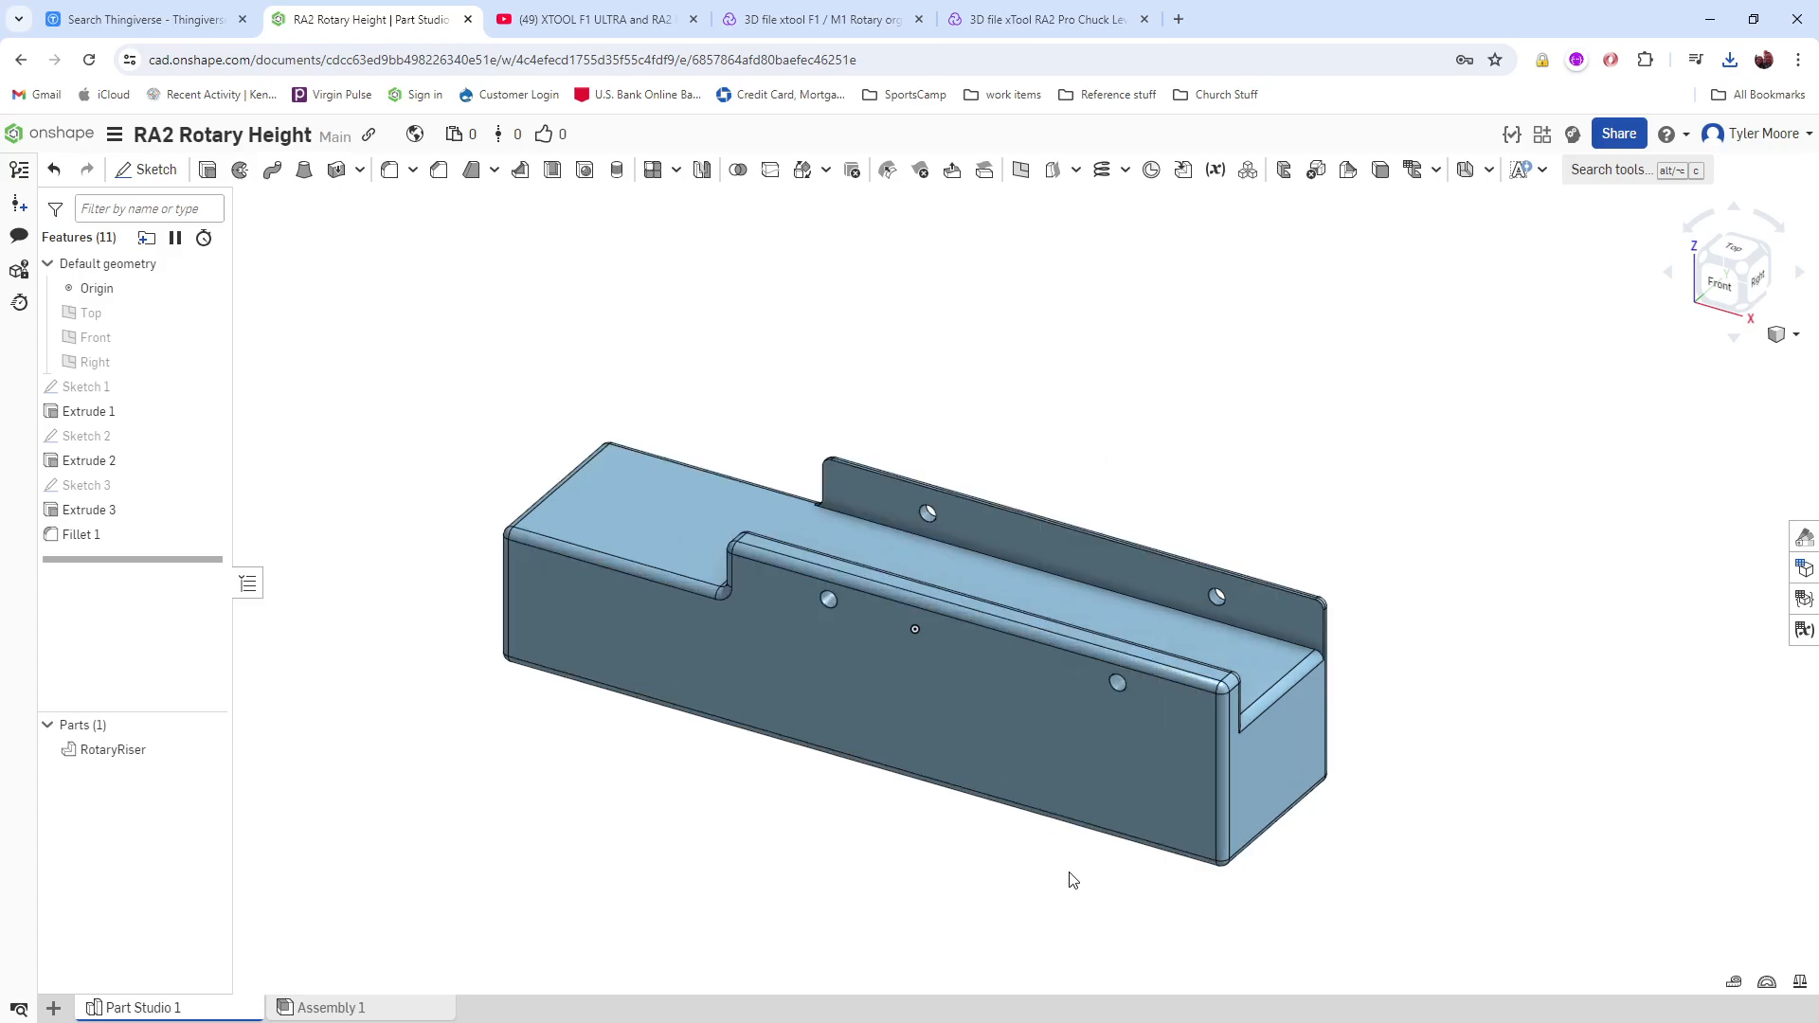
click(387, 1010)
click(216, 1011)
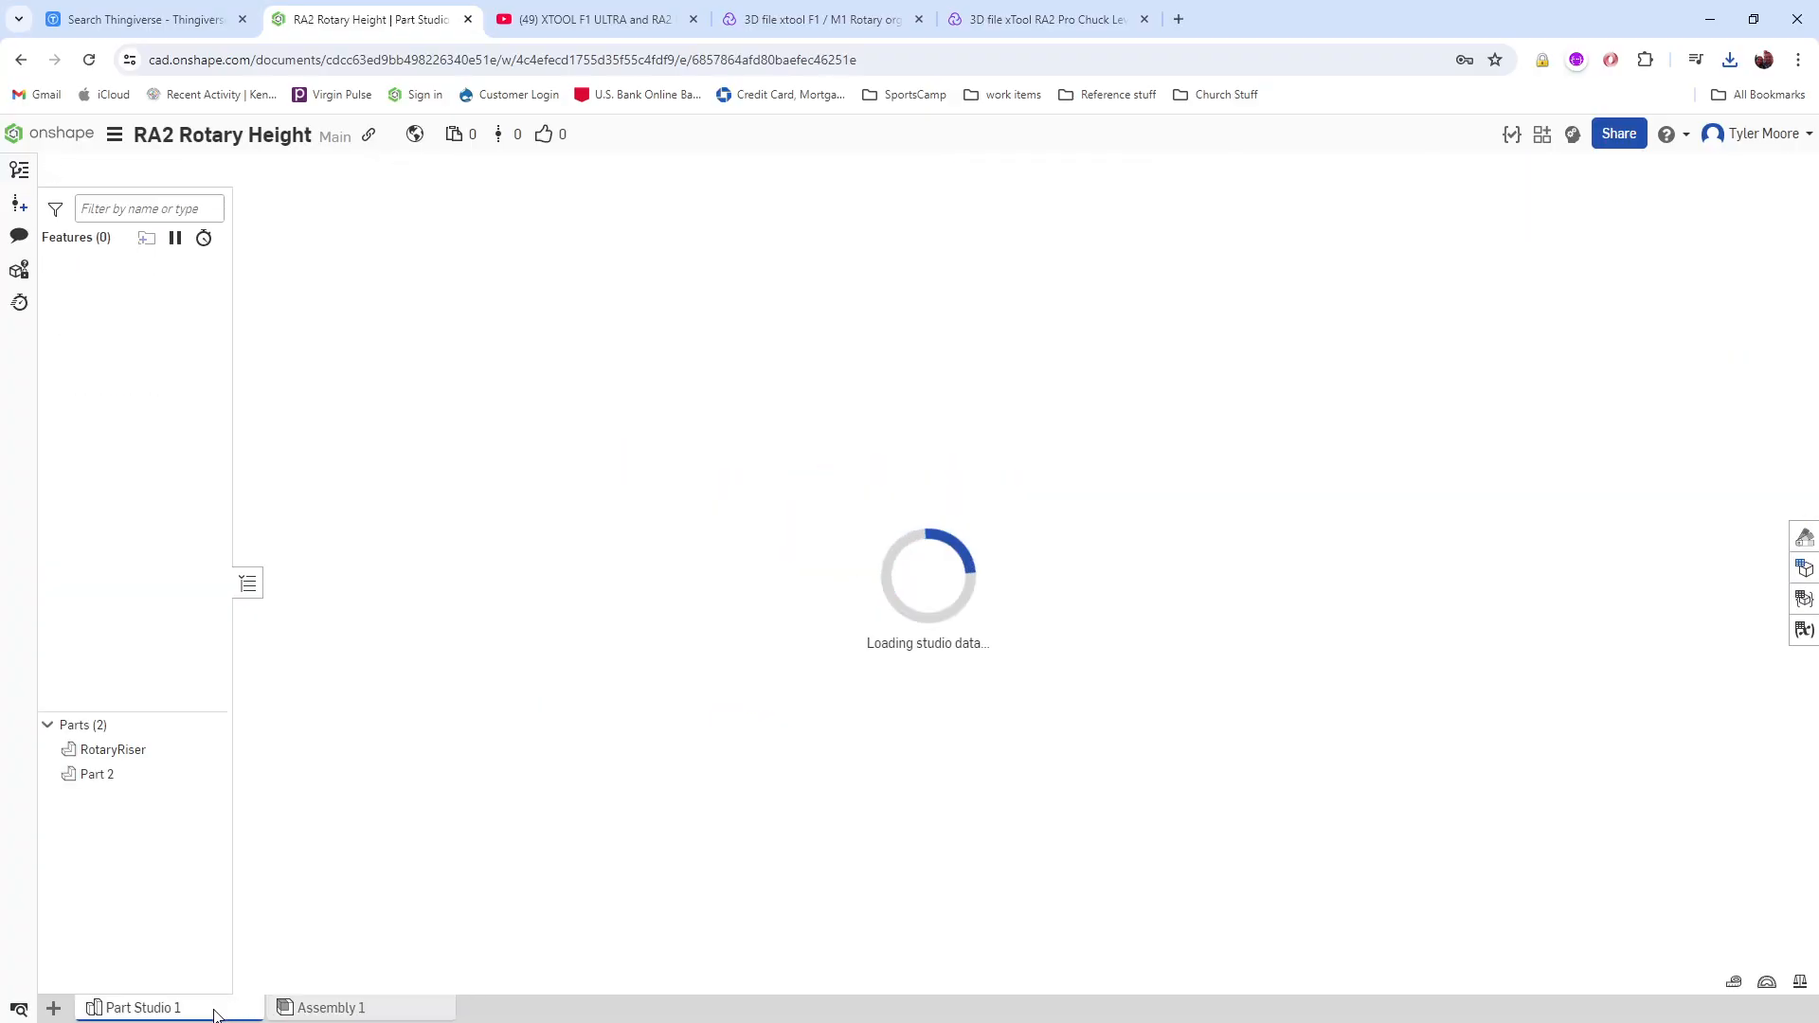